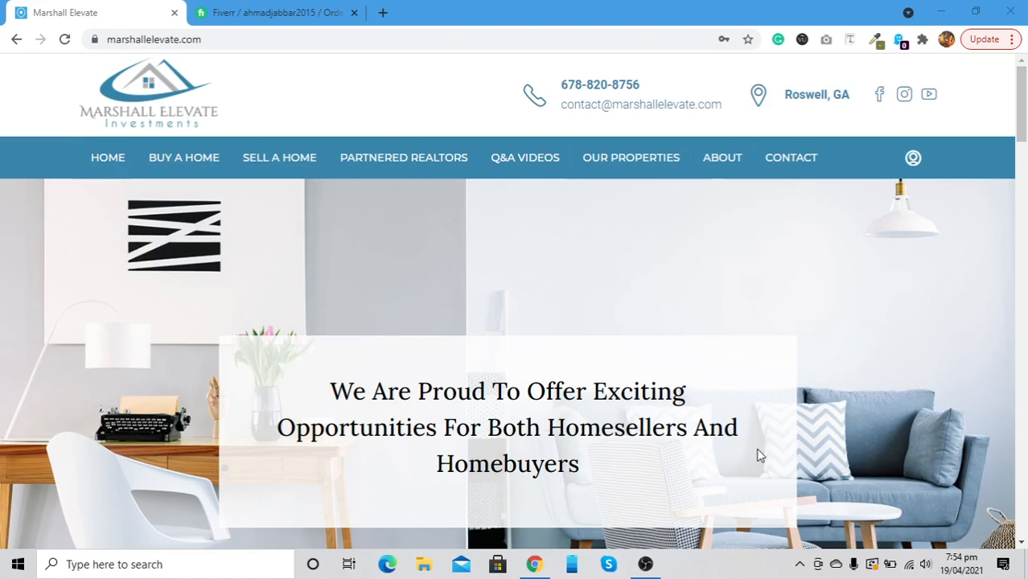
Scroll through the Marshall Elevate home page, then open and close the login popup
{"action": "scroll", "coordinate": [475, 340], "scroll_direction": "down", "scroll_amount": 3}
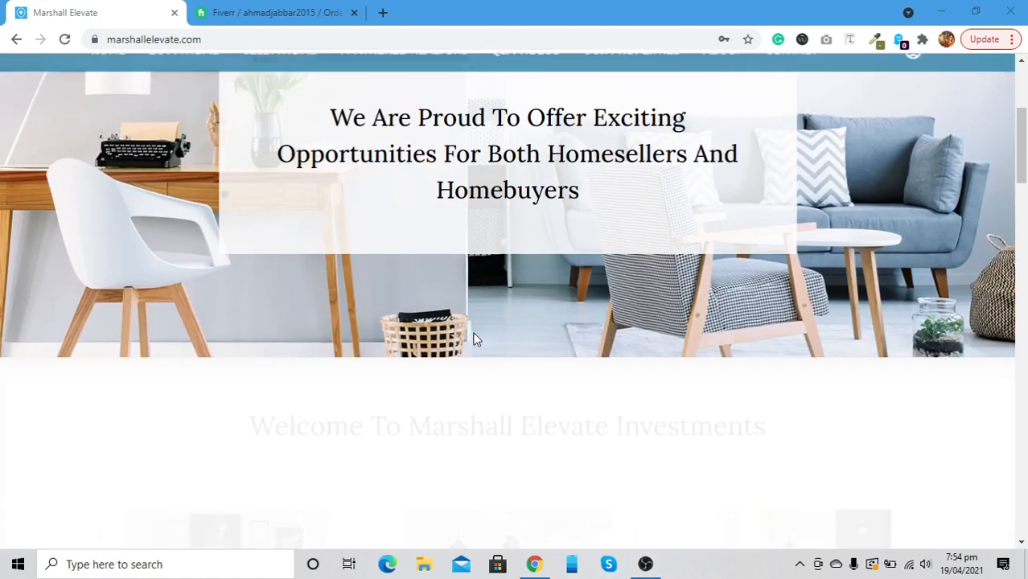
{"action": "scroll", "coordinate": [338, 142], "scroll_direction": "up", "scroll_amount": 1}
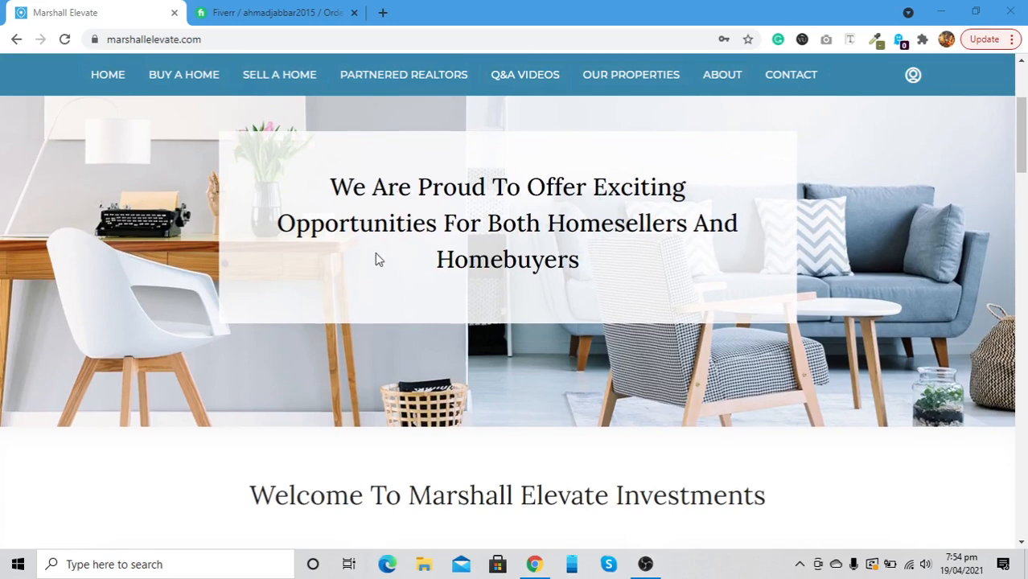
{"action": "scroll", "coordinate": [406, 304], "scroll_direction": "down", "scroll_amount": 4}
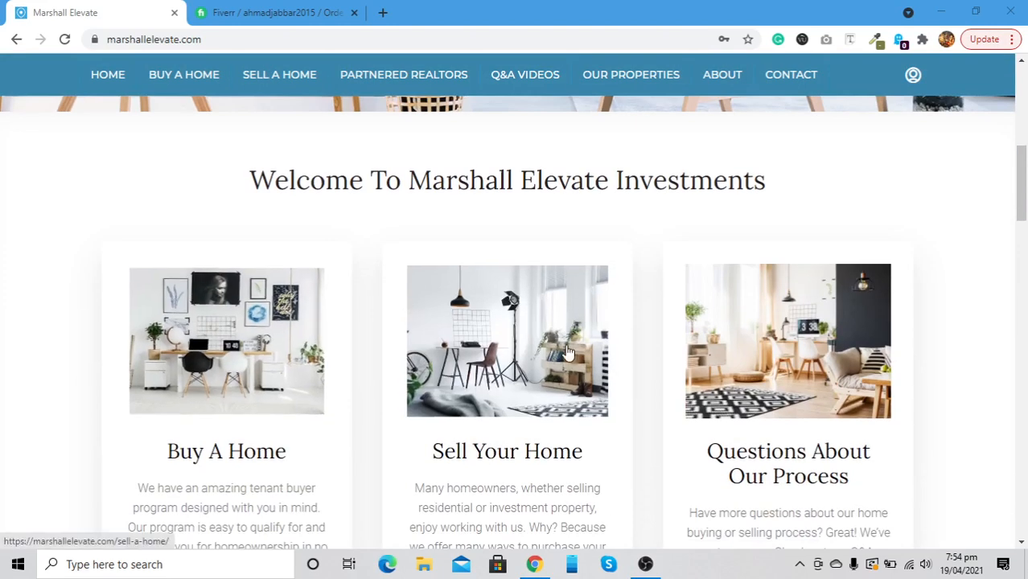
{"action": "scroll", "coordinate": [573, 351], "scroll_direction": "down", "scroll_amount": 2}
{"action": "scroll", "coordinate": [372, 397], "scroll_direction": "down", "scroll_amount": 4}
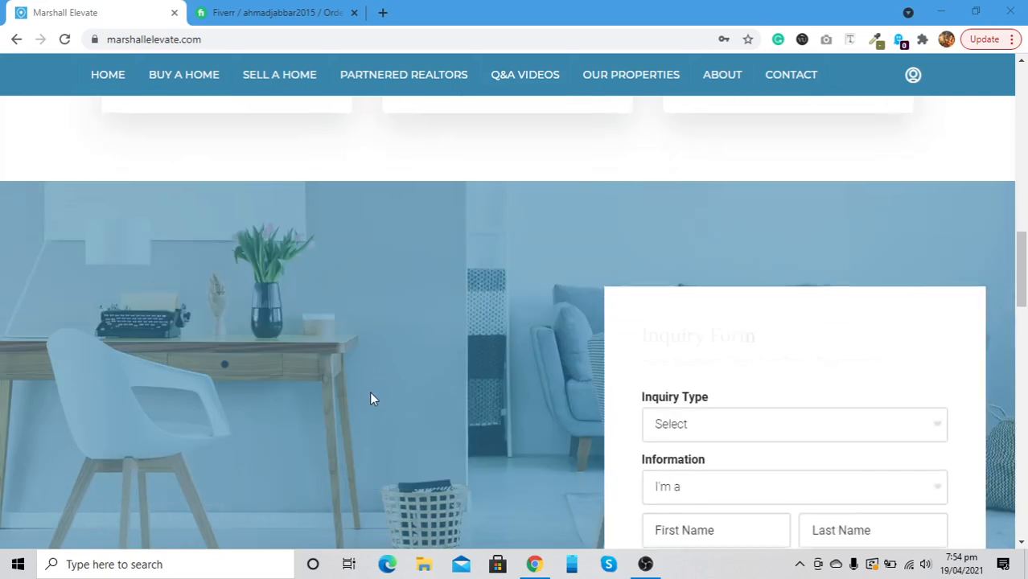
{"action": "scroll", "coordinate": [422, 386], "scroll_direction": "down", "scroll_amount": 4}
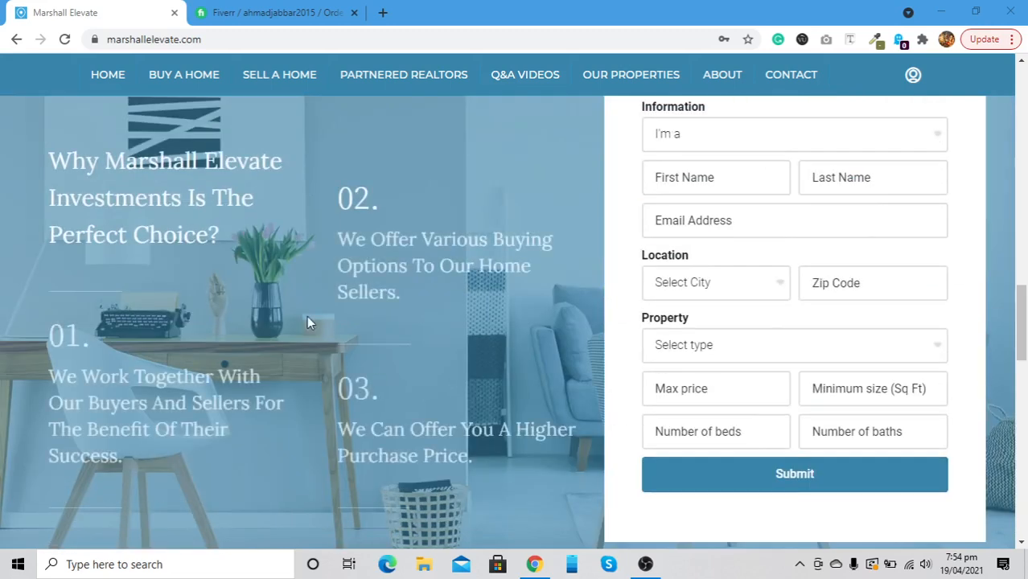
{"action": "scroll", "coordinate": [310, 320], "scroll_direction": "down", "scroll_amount": 4}
{"action": "scroll", "coordinate": [310, 322], "scroll_direction": "down", "scroll_amount": 4}
{"action": "scroll", "coordinate": [308, 320], "scroll_direction": "down", "scroll_amount": 3}
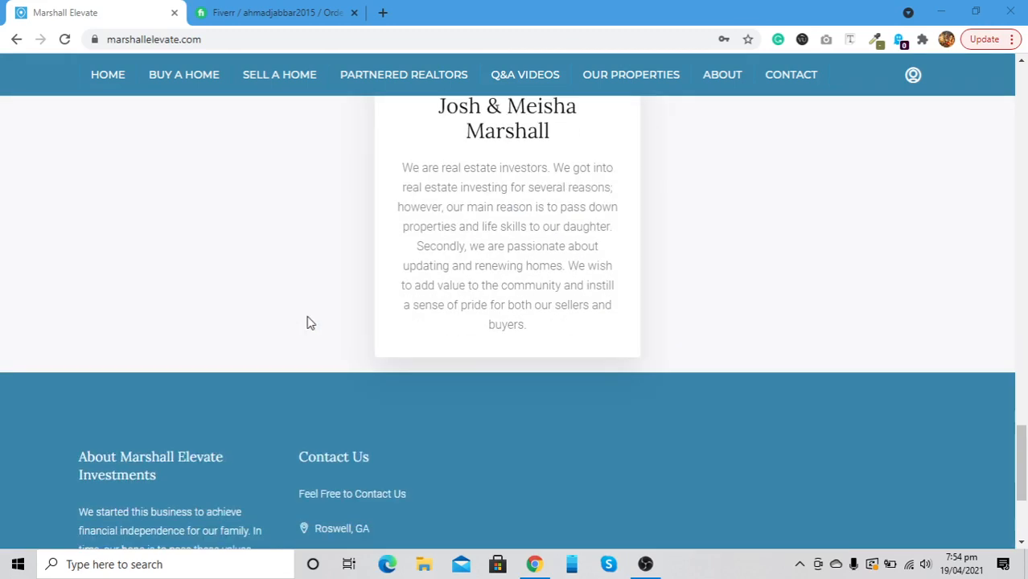
{"action": "scroll", "coordinate": [307, 320], "scroll_direction": "down", "scroll_amount": 2}
{"action": "scroll", "coordinate": [307, 317], "scroll_direction": "up", "scroll_amount": 20}
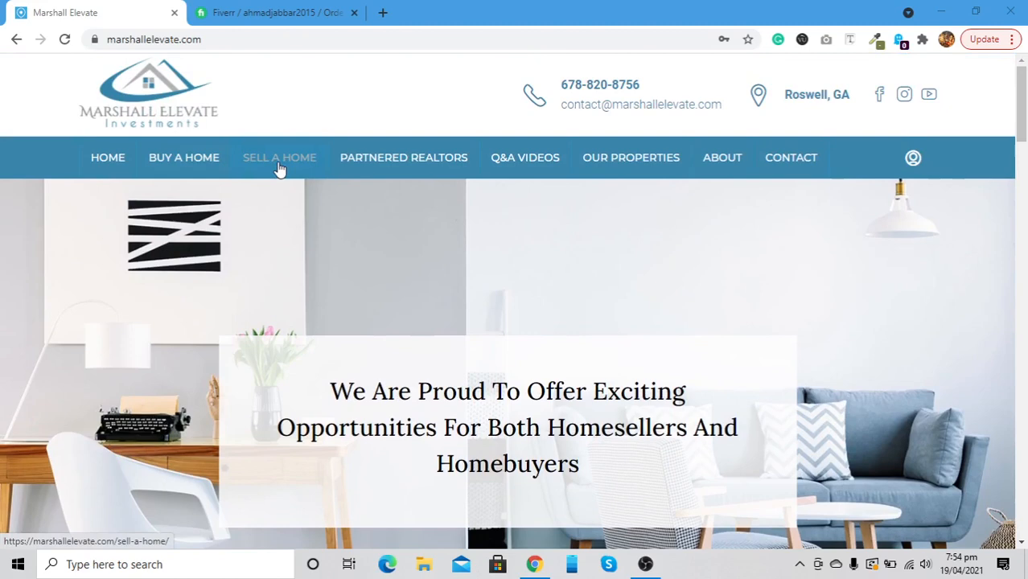
{"action": "left_click", "coordinate": [908, 165]}
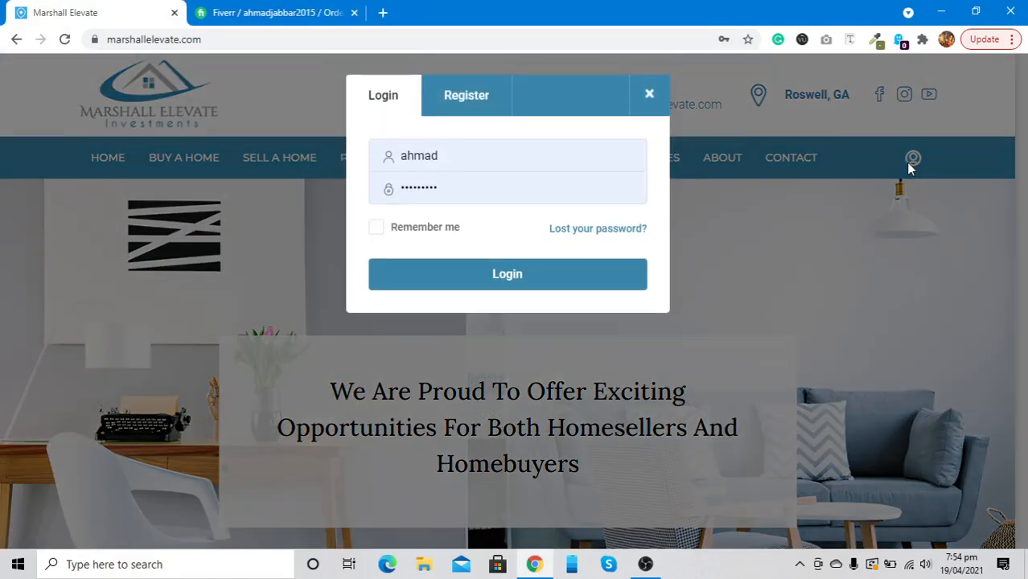
{"action": "left_click", "coordinate": [650, 94]}
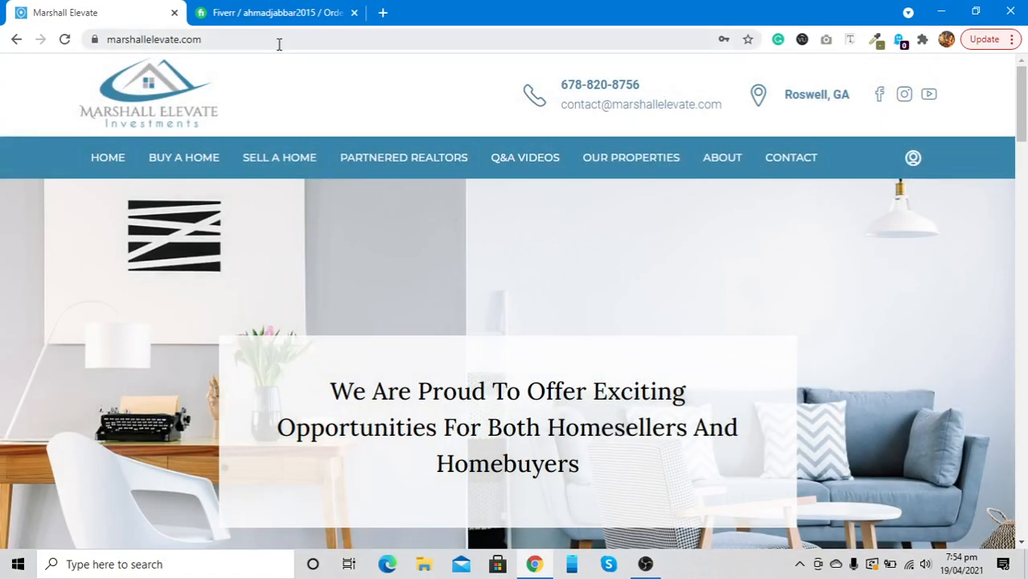
Append /wp-admin to the site URL and load it
{"action": "left_click", "coordinate": [279, 44]}
{"action": "left_click", "coordinate": [279, 45]}
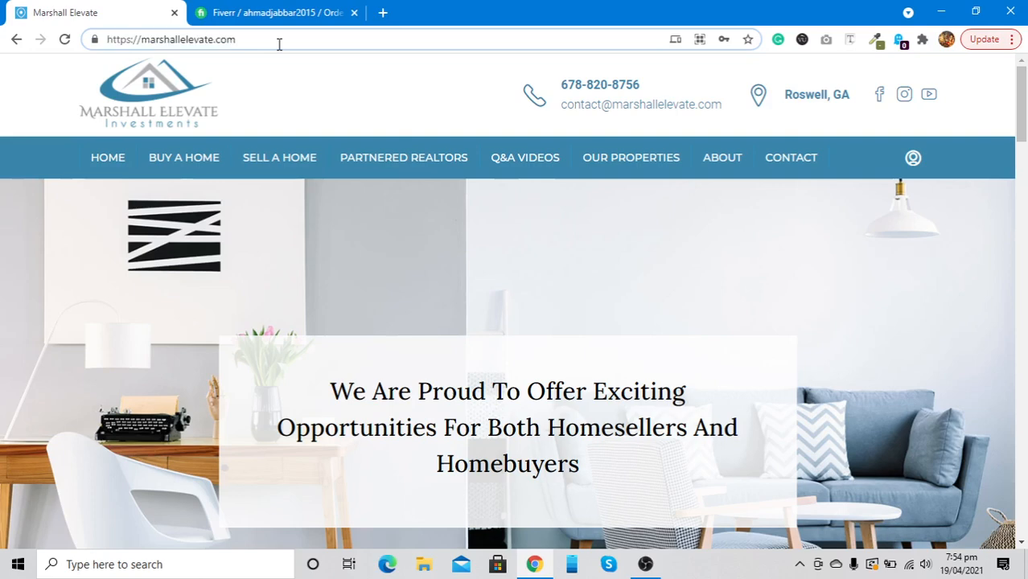
{"action": "type", "text": "/"}
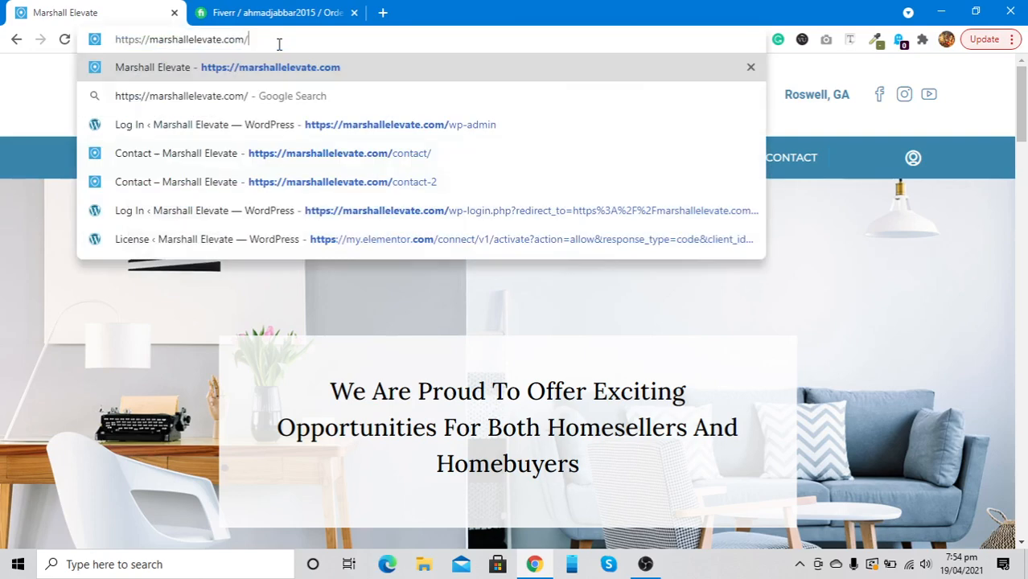
{"action": "type", "text": "wp-admin"}
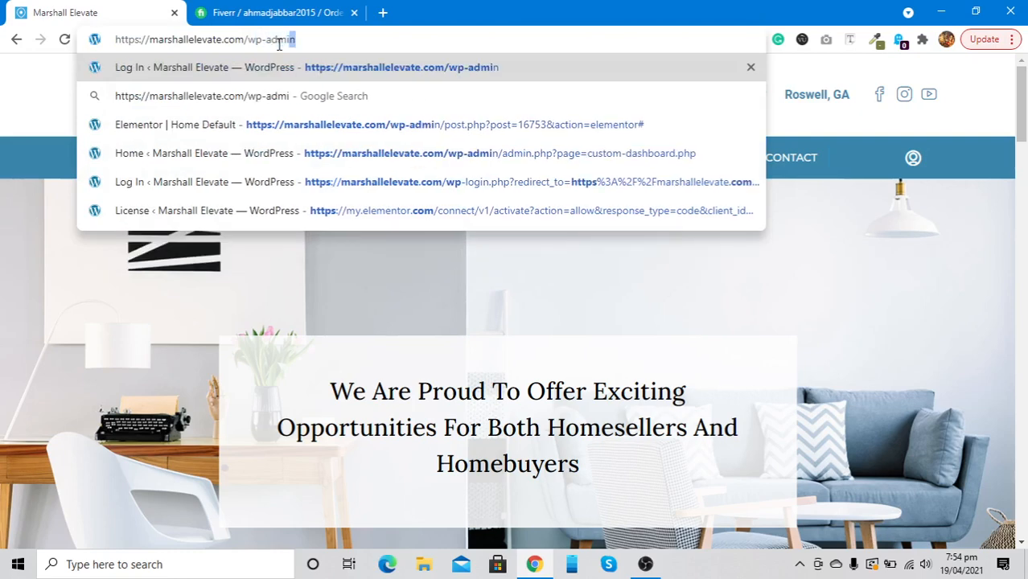
{"action": "key", "text": "Return"}
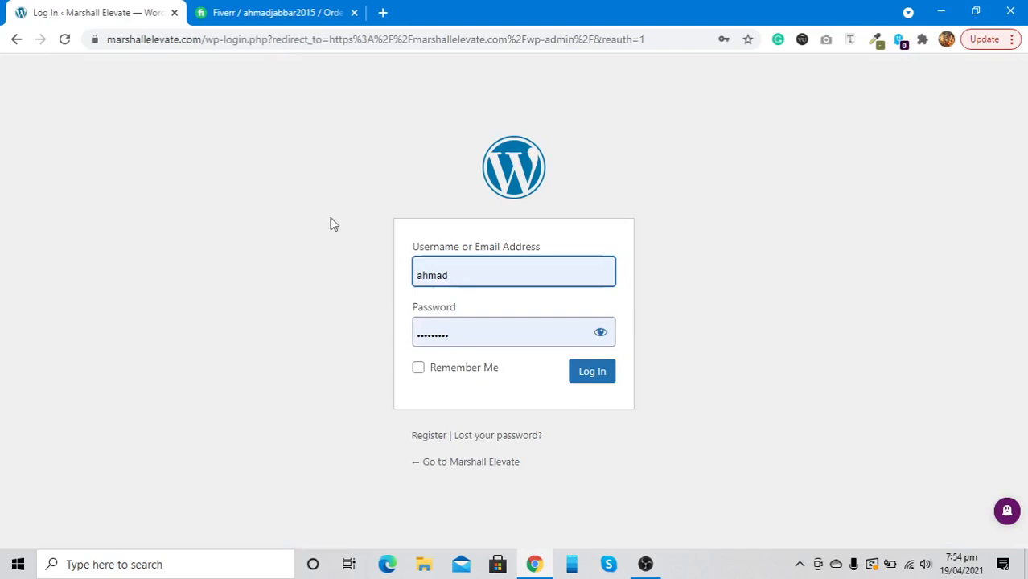
Log in to the Marshall Elevate WordPress admin with the saved credentials
{"action": "left_click", "coordinate": [593, 375]}
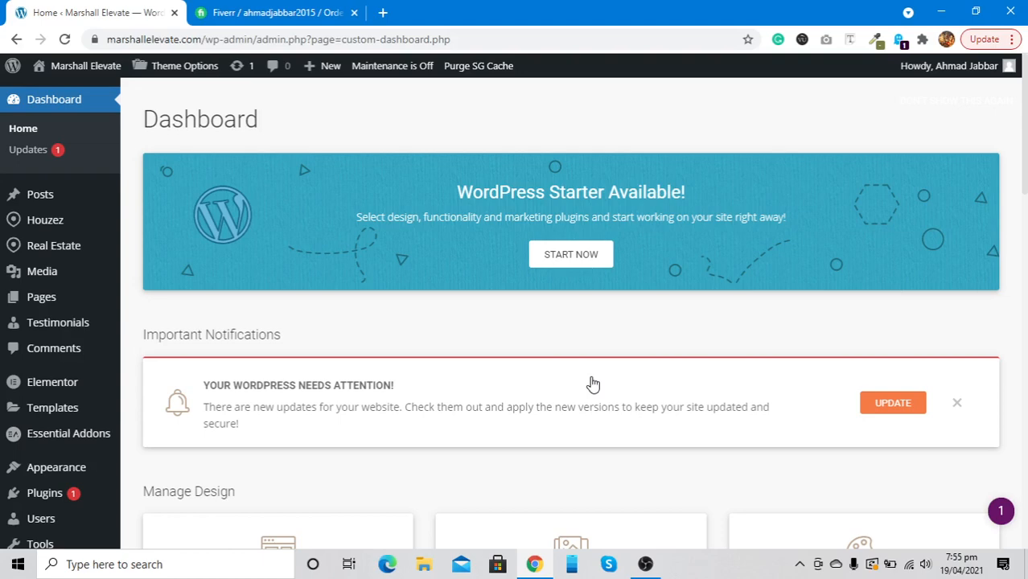
Reload Dashboard > Home and dismiss the WordPress update notification
{"action": "scroll", "coordinate": [420, 334], "scroll_direction": "down", "scroll_amount": 3}
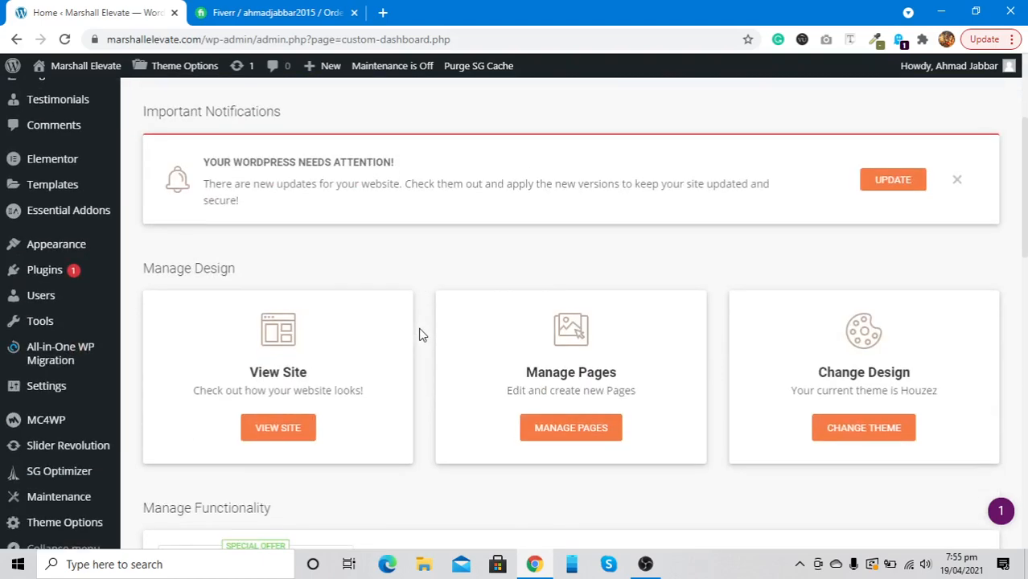
{"action": "scroll", "coordinate": [420, 335], "scroll_direction": "down", "scroll_amount": 3}
{"action": "scroll", "coordinate": [420, 335], "scroll_direction": "up", "scroll_amount": 6}
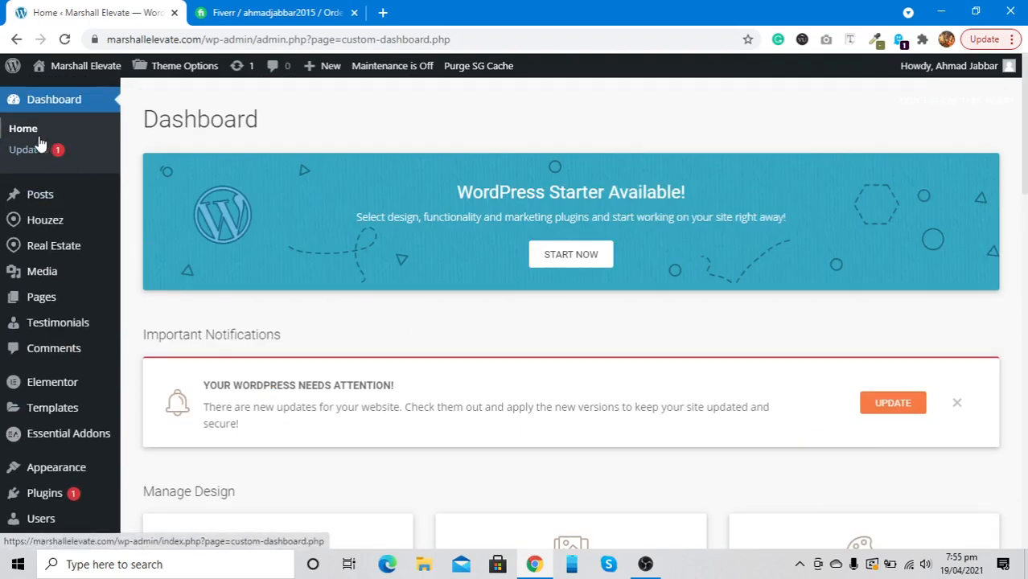
{"action": "left_click", "coordinate": [38, 144]}
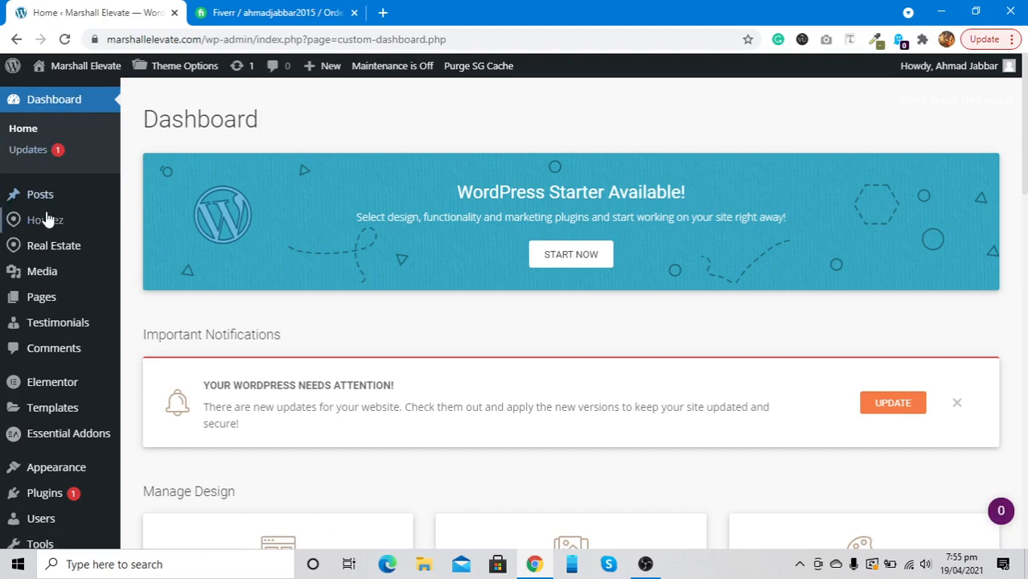
{"action": "scroll", "coordinate": [40, 249], "scroll_direction": "down", "scroll_amount": 5}
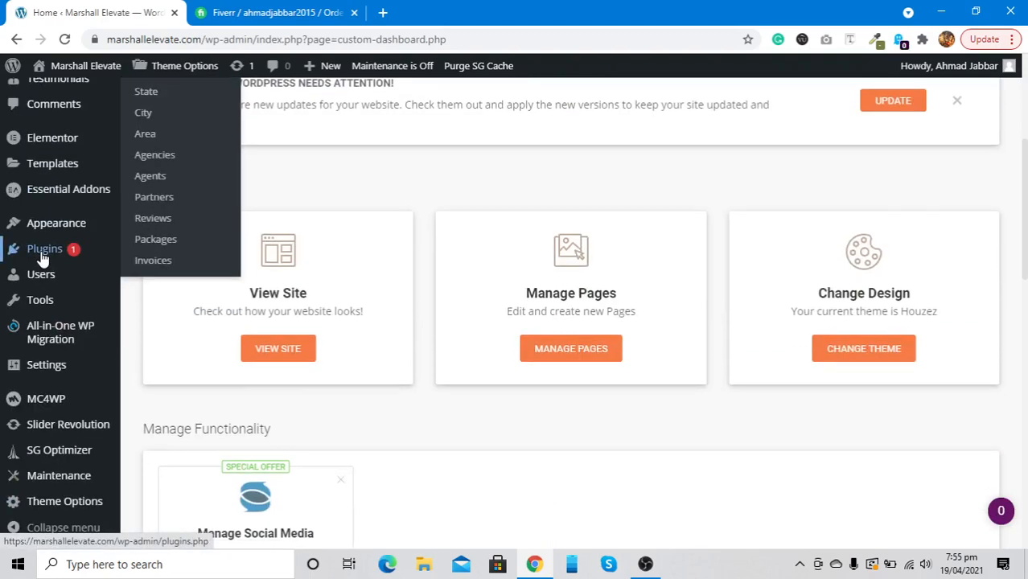
{"action": "scroll", "coordinate": [51, 379], "scroll_direction": "up", "scroll_amount": 5}
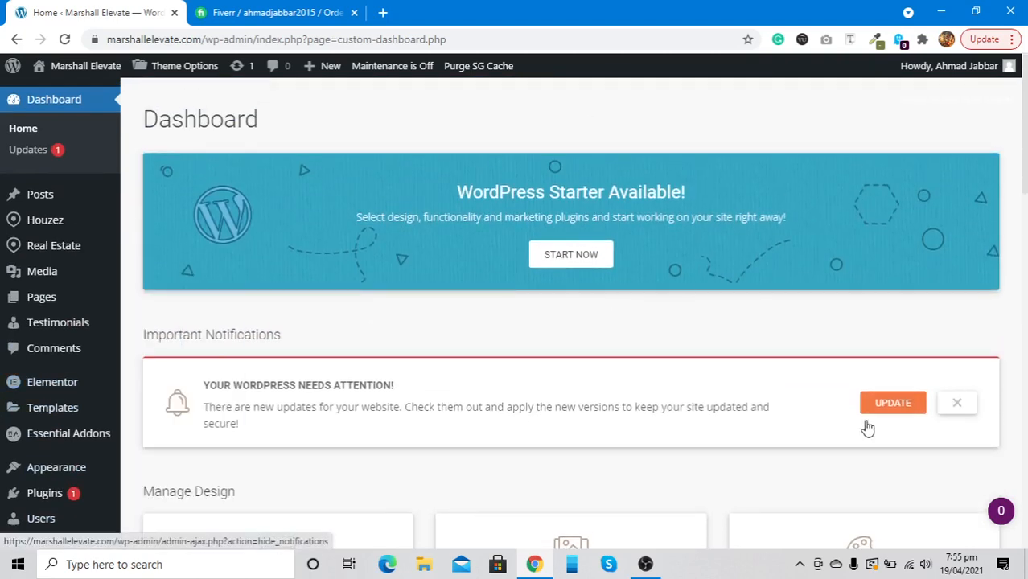
{"action": "left_click", "coordinate": [956, 404]}
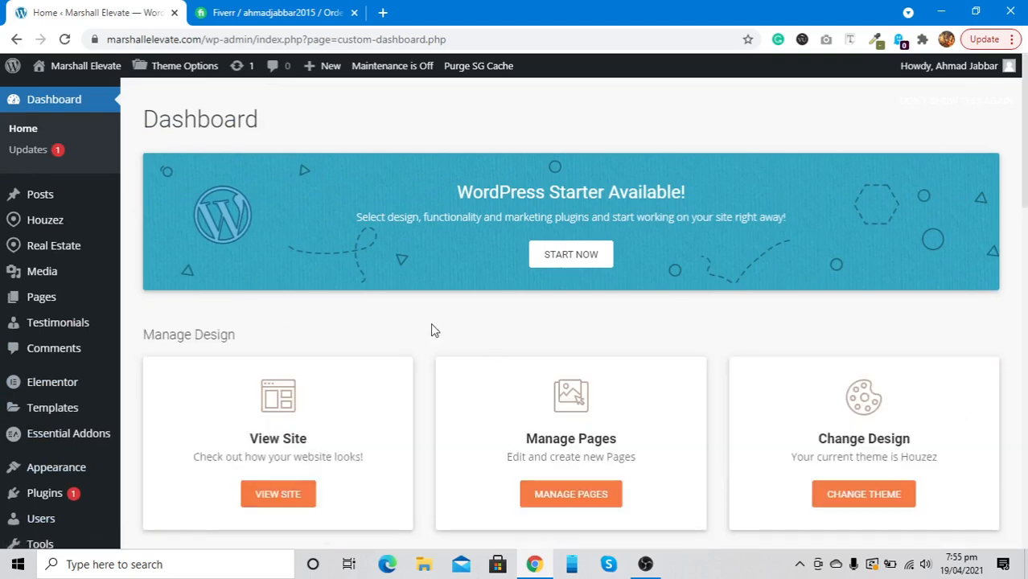
{"action": "scroll", "coordinate": [432, 329], "scroll_direction": "down", "scroll_amount": 3}
{"action": "scroll", "coordinate": [432, 328], "scroll_direction": "up", "scroll_amount": 3}
Open the live Marshall Elevate site in a new tab from the admin bar
{"action": "mouse_move", "coordinate": [55, 219]}
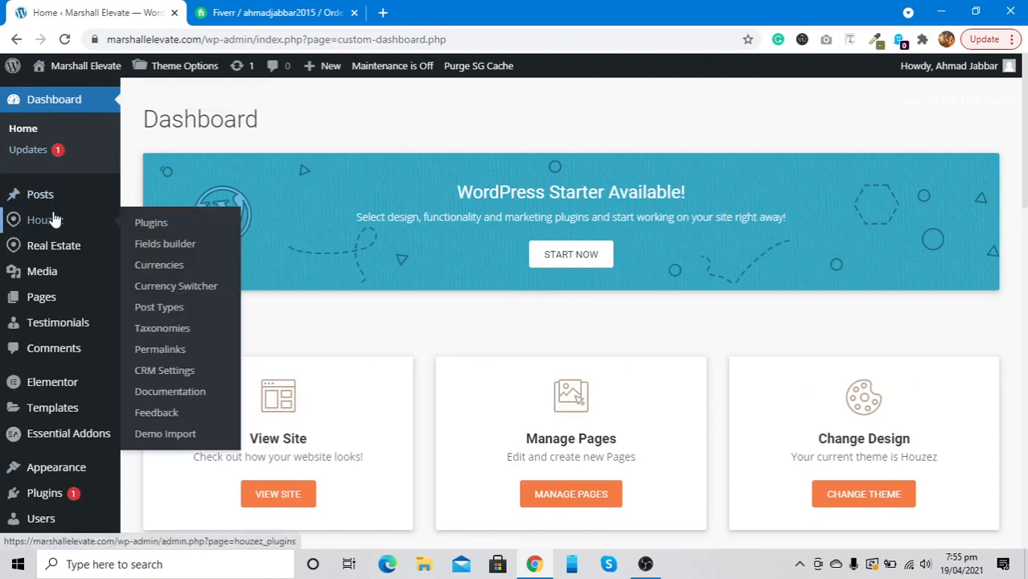
{"action": "mouse_move", "coordinate": [77, 71]}
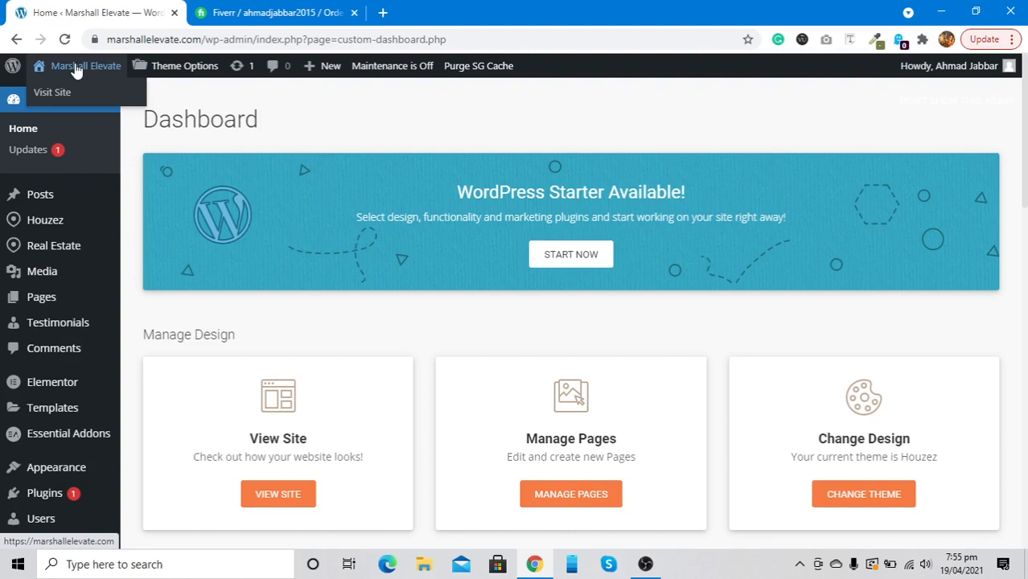
{"action": "right_click", "coordinate": [75, 64]}
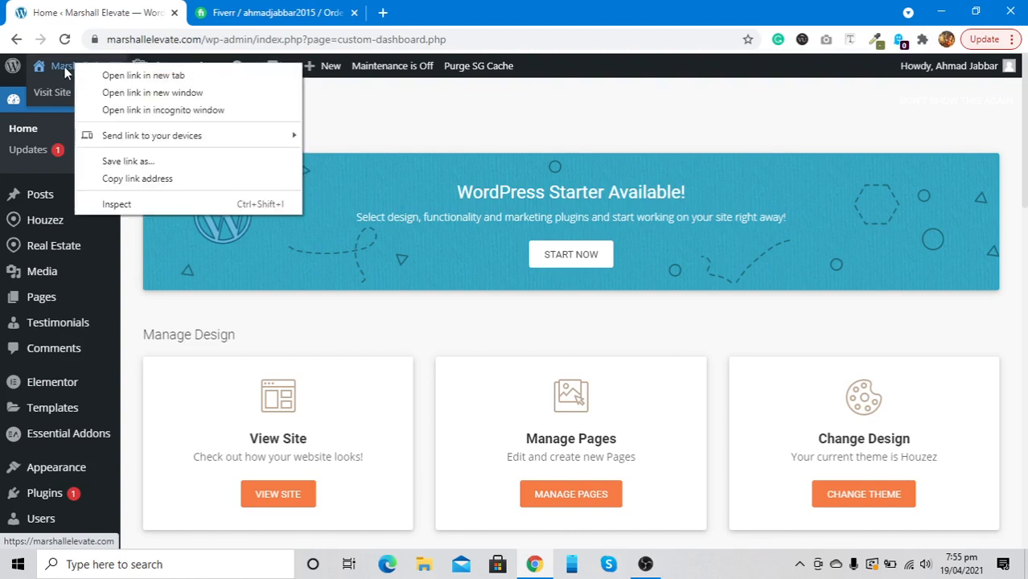
{"action": "left_click", "coordinate": [93, 76]}
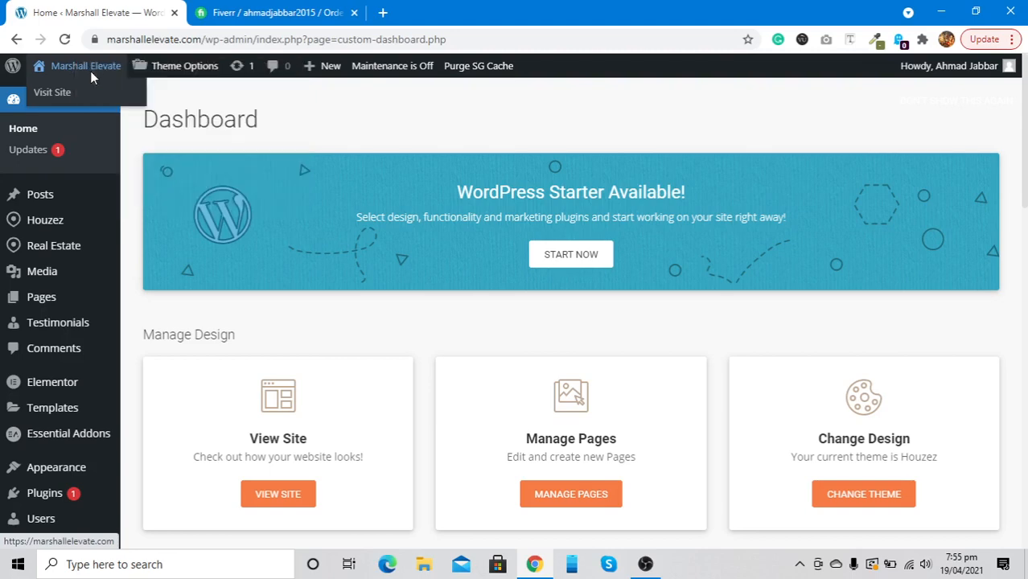
In the live site tab, scroll the home page from the hero banner to the Welcome section
{"action": "left_click", "coordinate": [284, 8]}
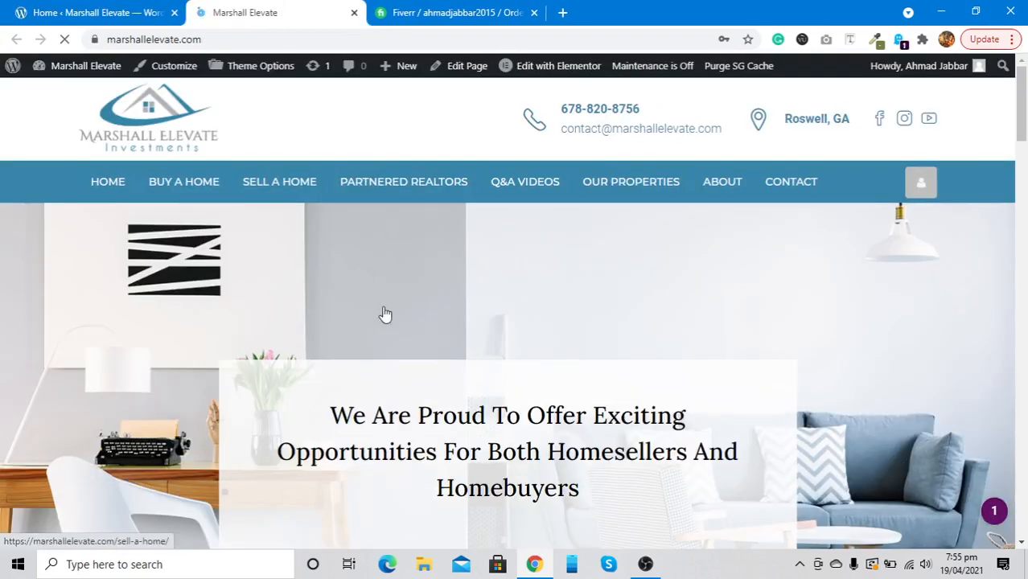
{"action": "scroll", "coordinate": [401, 324], "scroll_direction": "down", "scroll_amount": 6}
{"action": "scroll", "coordinate": [400, 324], "scroll_direction": "down", "scroll_amount": 8}
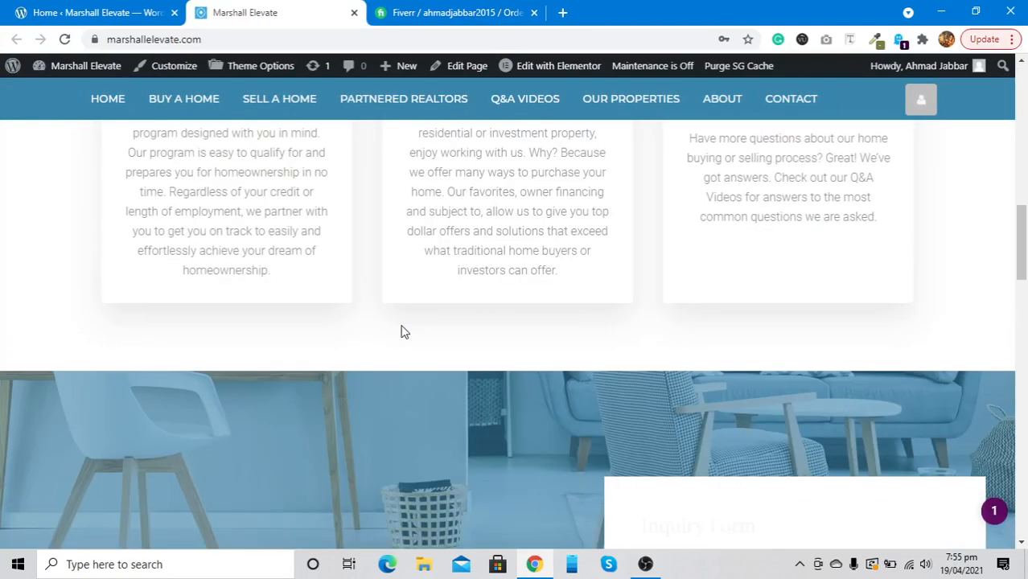
{"action": "scroll", "coordinate": [400, 324], "scroll_direction": "up", "scroll_amount": 15}
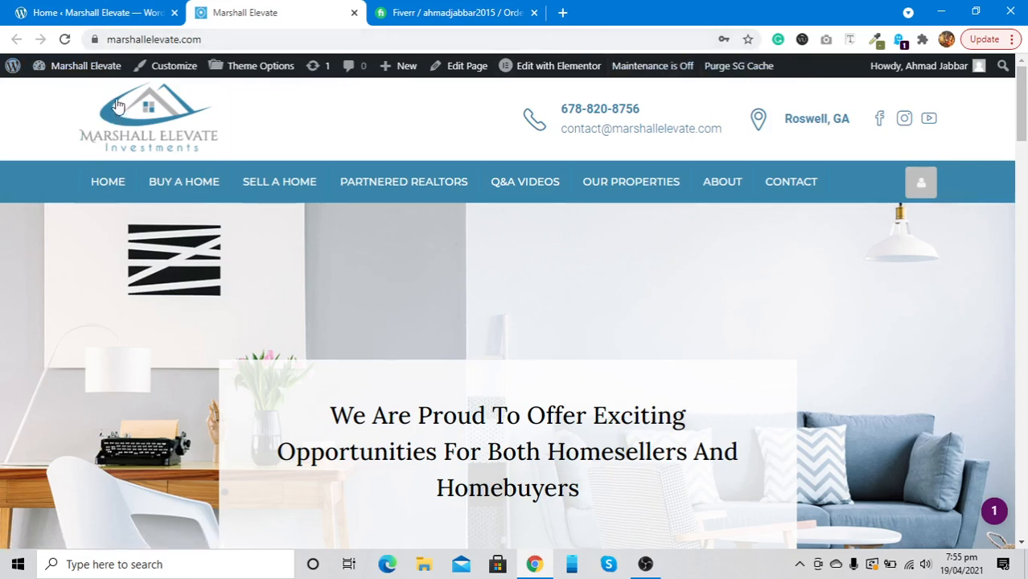
{"action": "mouse_move", "coordinate": [80, 72]}
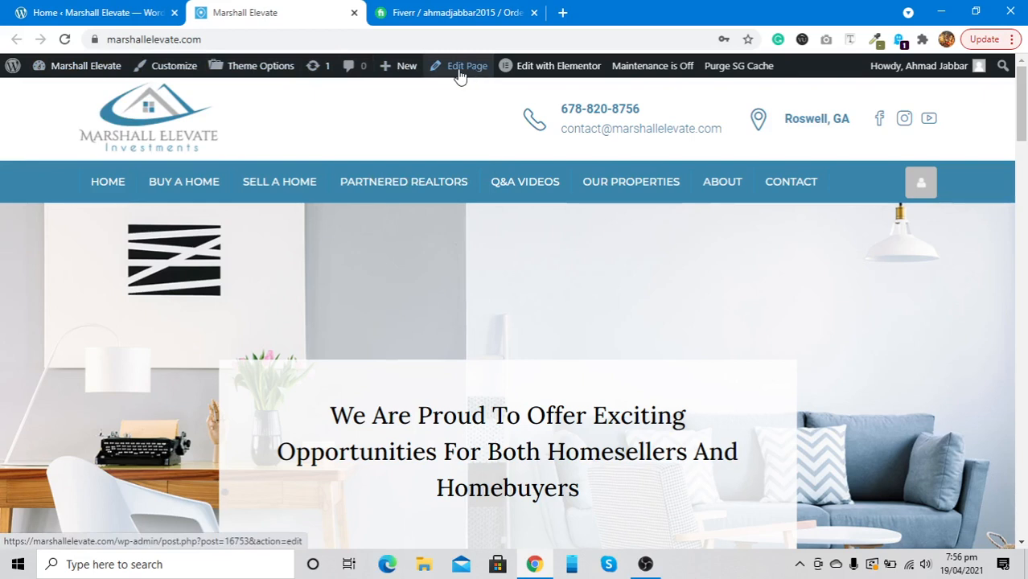
{"action": "mouse_move", "coordinate": [534, 81]}
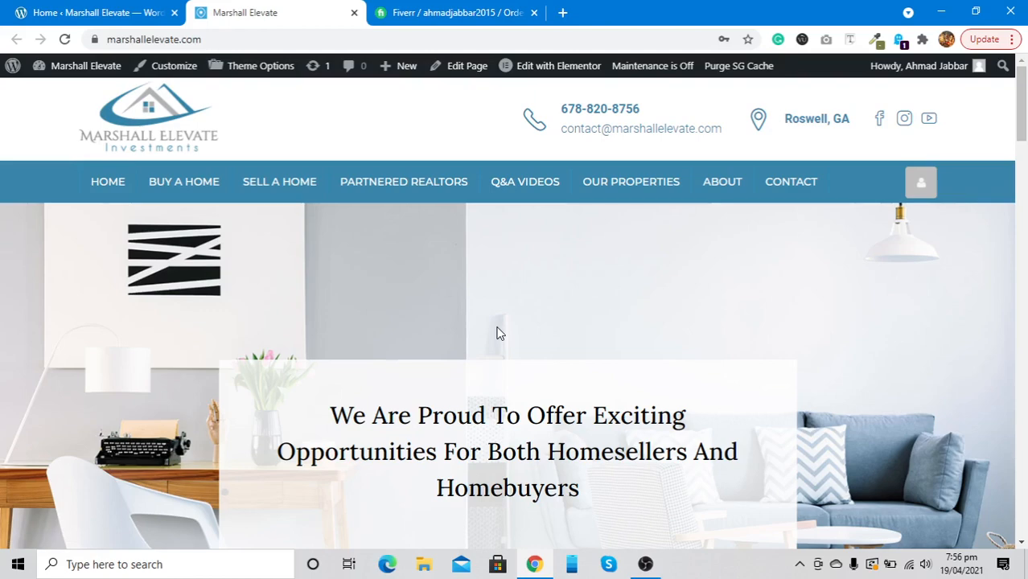
{"action": "scroll", "coordinate": [497, 333], "scroll_direction": "down", "scroll_amount": 3}
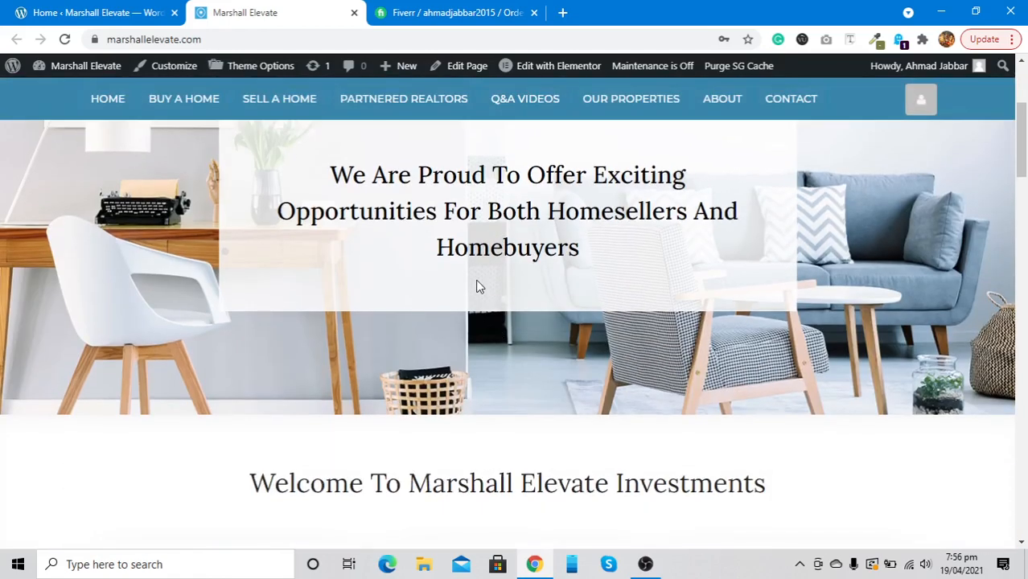
{"action": "scroll", "coordinate": [477, 285], "scroll_direction": "down", "scroll_amount": 6}
{"action": "scroll", "coordinate": [477, 286], "scroll_direction": "up", "scroll_amount": 10}
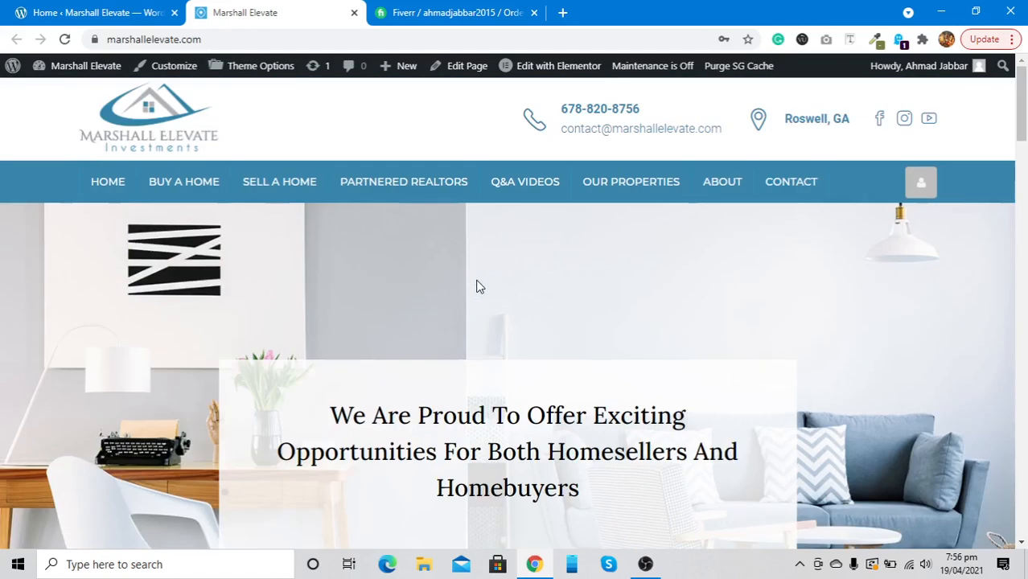
Open the home page with 'Edit with Elementor' and scroll to the empty area above the footer
{"action": "left_click", "coordinate": [561, 72]}
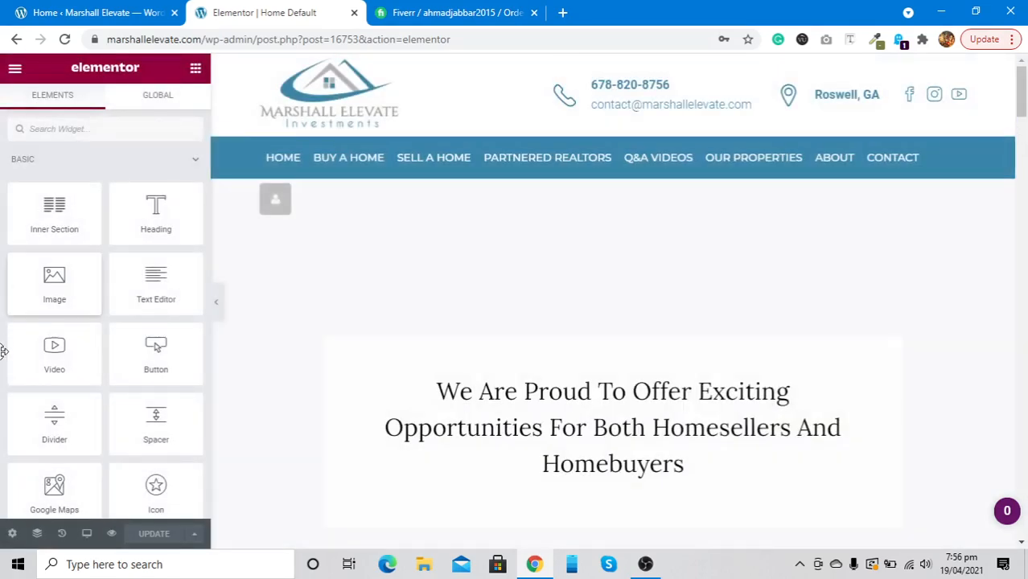
{"action": "scroll", "coordinate": [72, 398], "scroll_direction": "down", "scroll_amount": 3}
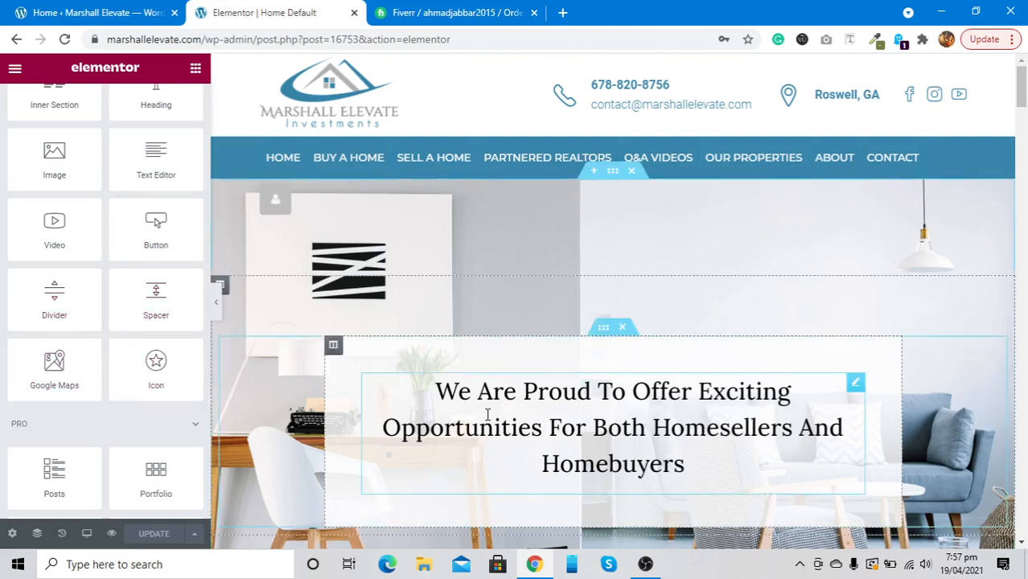
{"action": "scroll", "coordinate": [487, 414], "scroll_direction": "down", "scroll_amount": 8}
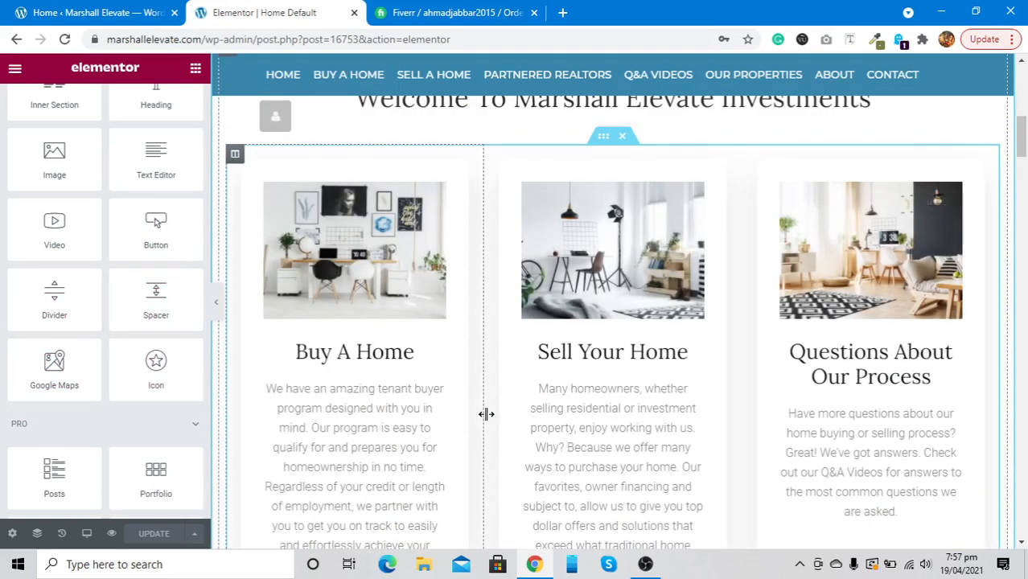
{"action": "scroll", "coordinate": [487, 414], "scroll_direction": "up", "scroll_amount": 10}
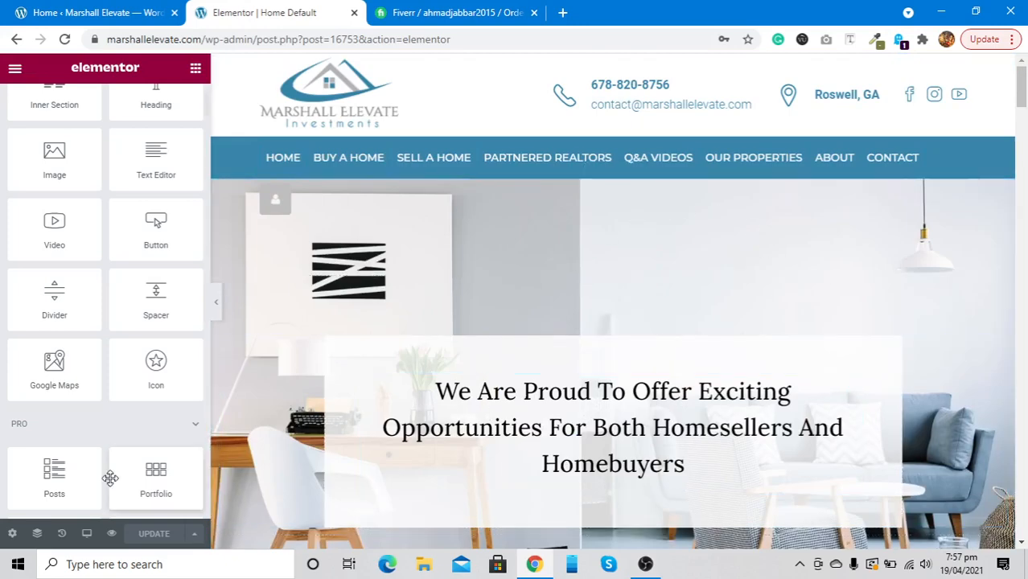
{"action": "scroll", "coordinate": [554, 273], "scroll_direction": "down", "scroll_amount": 10}
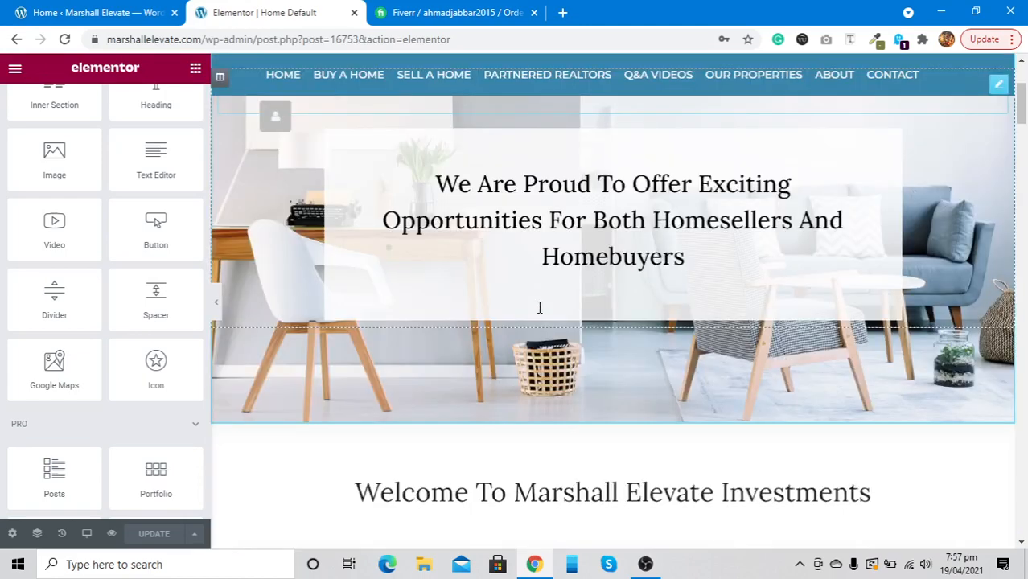
{"action": "scroll", "coordinate": [539, 313], "scroll_direction": "down", "scroll_amount": 15}
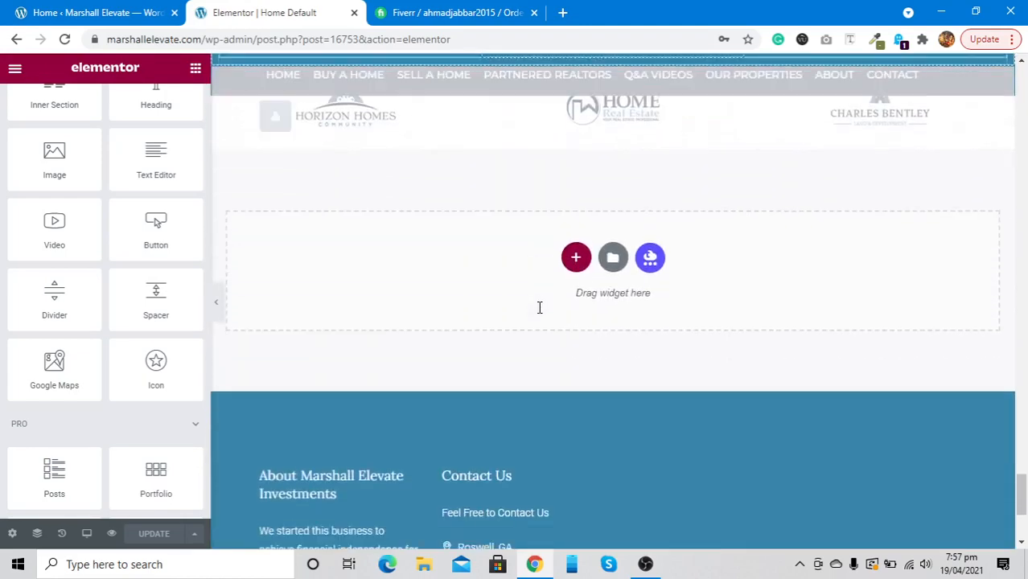
Add a one-column section below the partner logos row
{"action": "scroll", "coordinate": [539, 313], "scroll_direction": "up", "scroll_amount": 3}
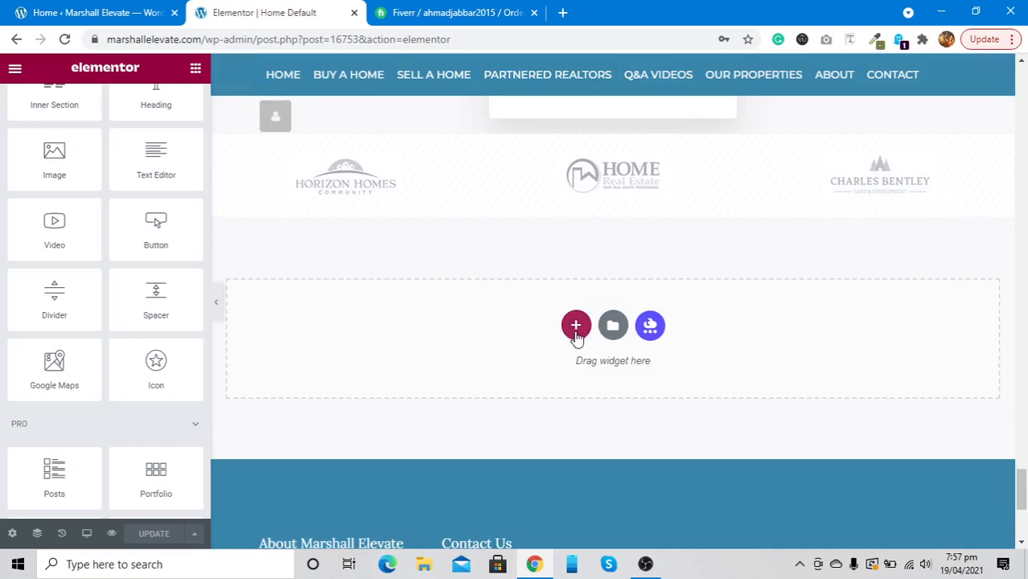
{"action": "left_click", "coordinate": [576, 327]}
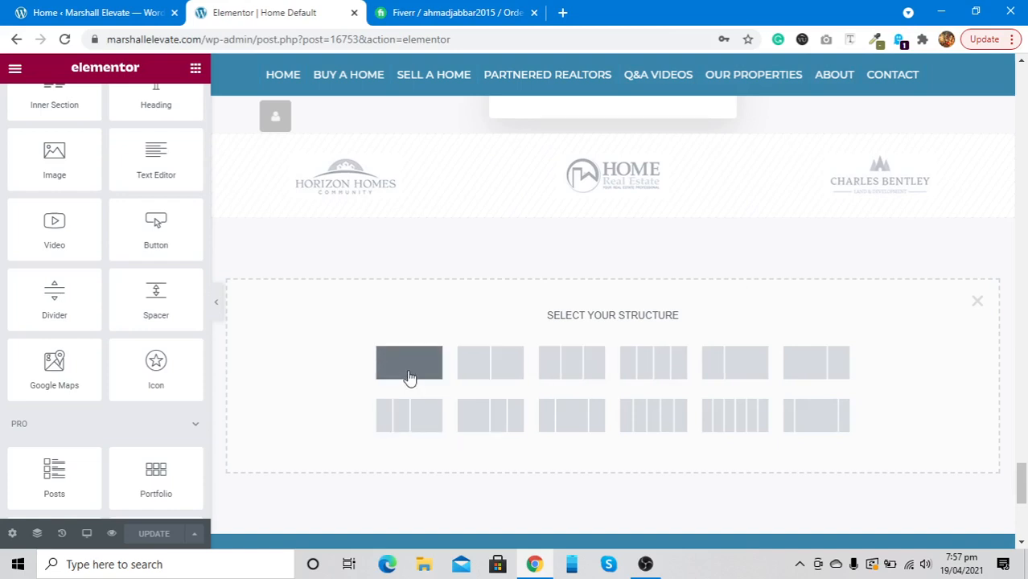
{"action": "scroll", "coordinate": [410, 378], "scroll_direction": "up", "scroll_amount": 1}
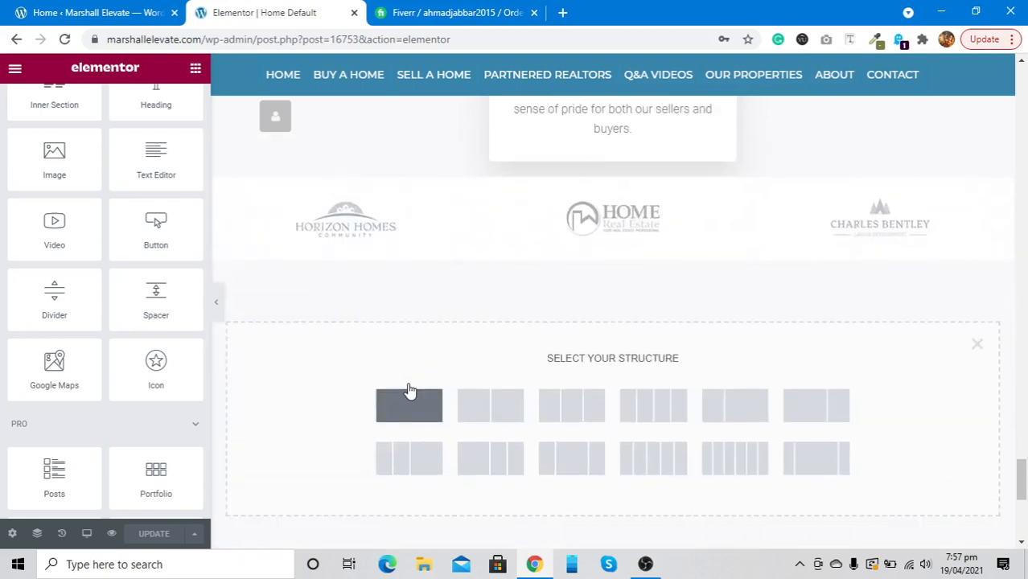
{"action": "left_click", "coordinate": [409, 395]}
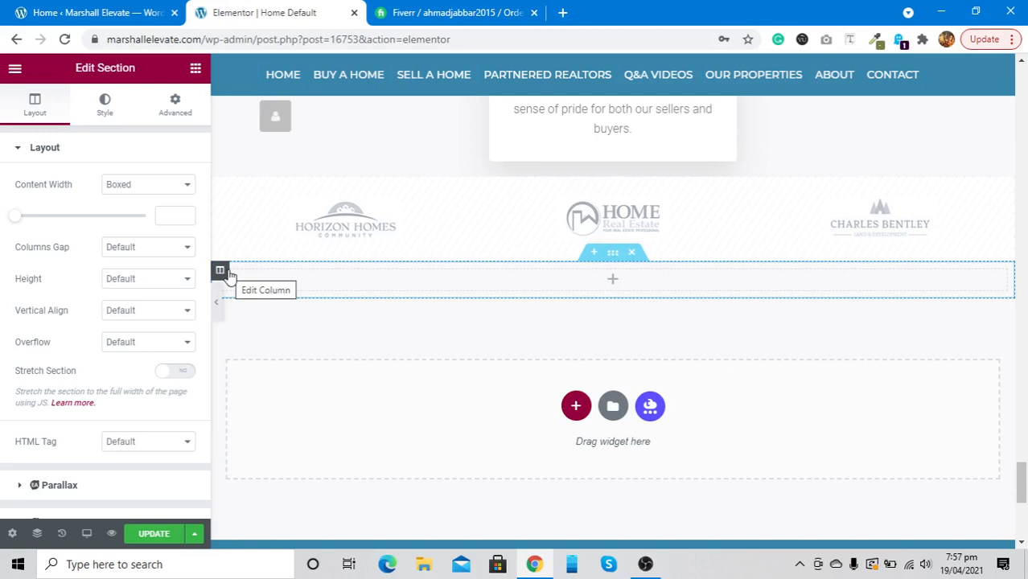
Drag an Image widget and a Heading widget into the new section
{"action": "left_click", "coordinate": [196, 71]}
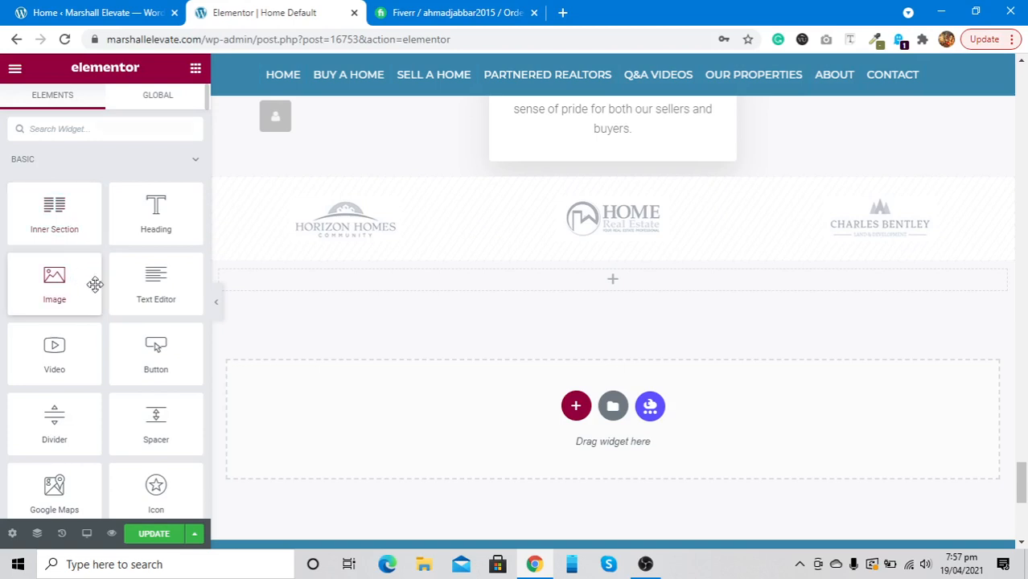
{"action": "left_click_drag", "start_coordinate": [94, 284], "coordinate": [490, 280]}
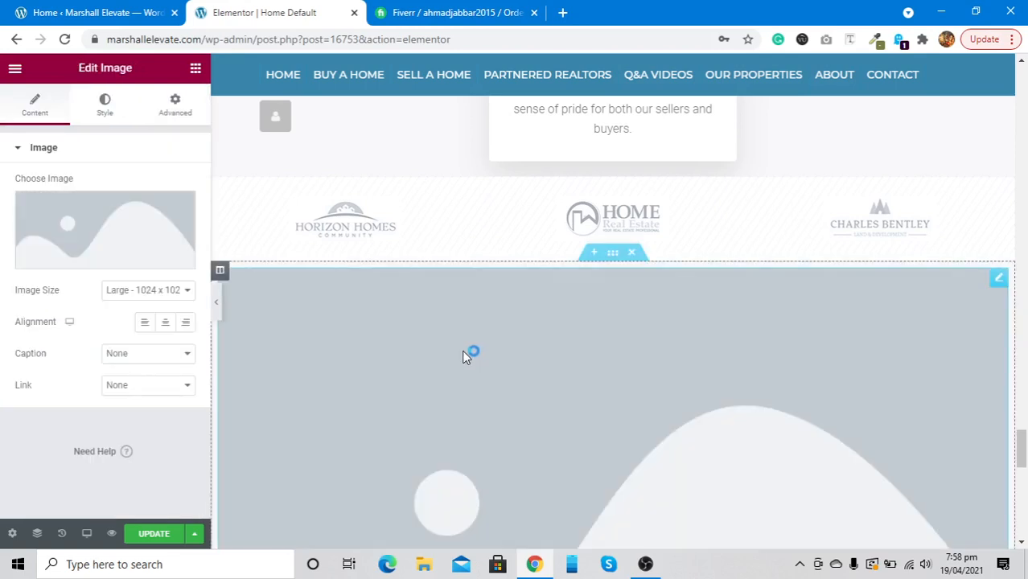
{"action": "left_click", "coordinate": [195, 68]}
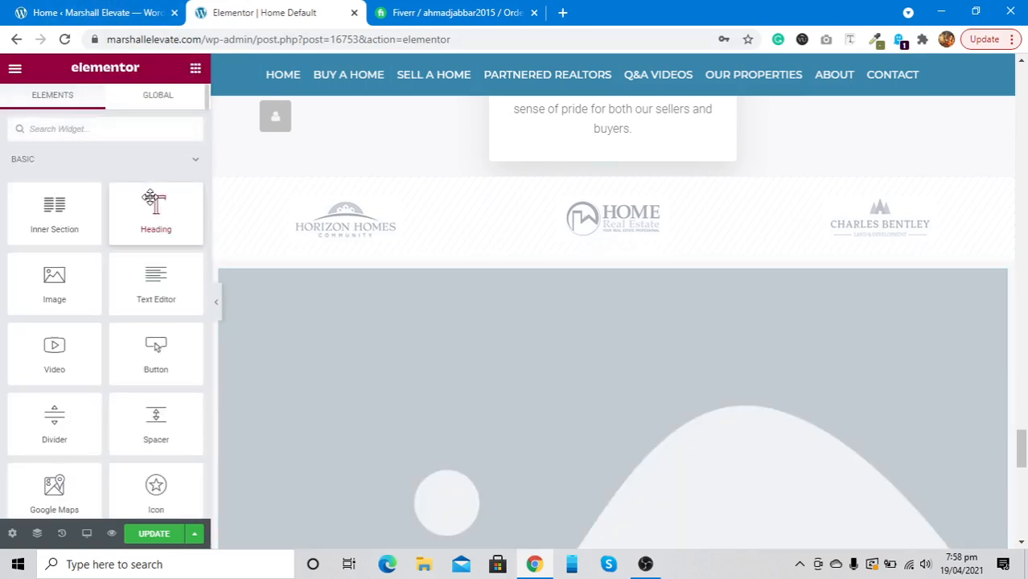
{"action": "left_click_drag", "start_coordinate": [149, 202], "coordinate": [430, 470]}
Add a 'Click here' Button below the image and bring up the Navigator
{"action": "scroll", "coordinate": [431, 471], "scroll_direction": "down", "scroll_amount": 6}
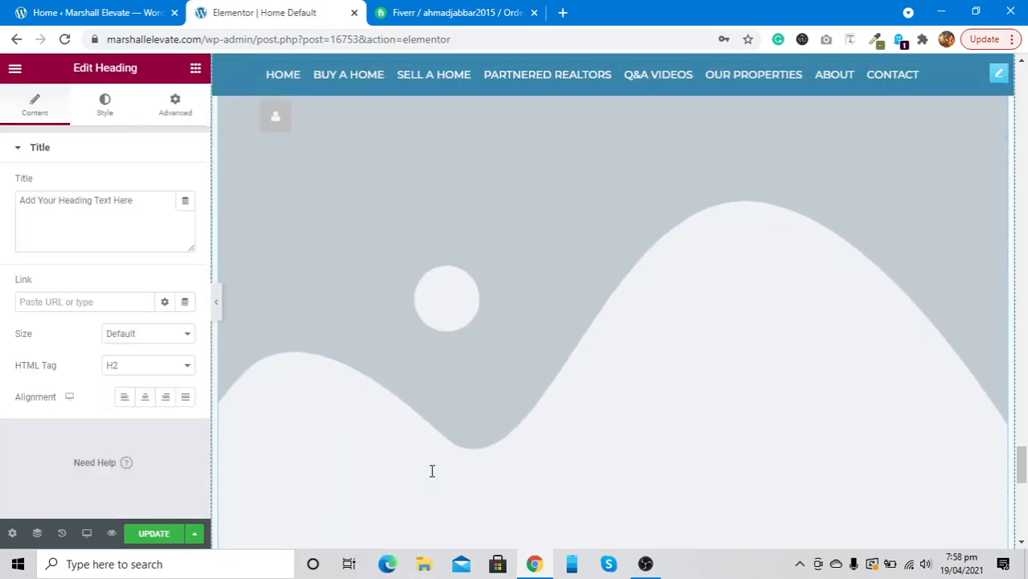
{"action": "scroll", "coordinate": [431, 471], "scroll_direction": "up", "scroll_amount": 1}
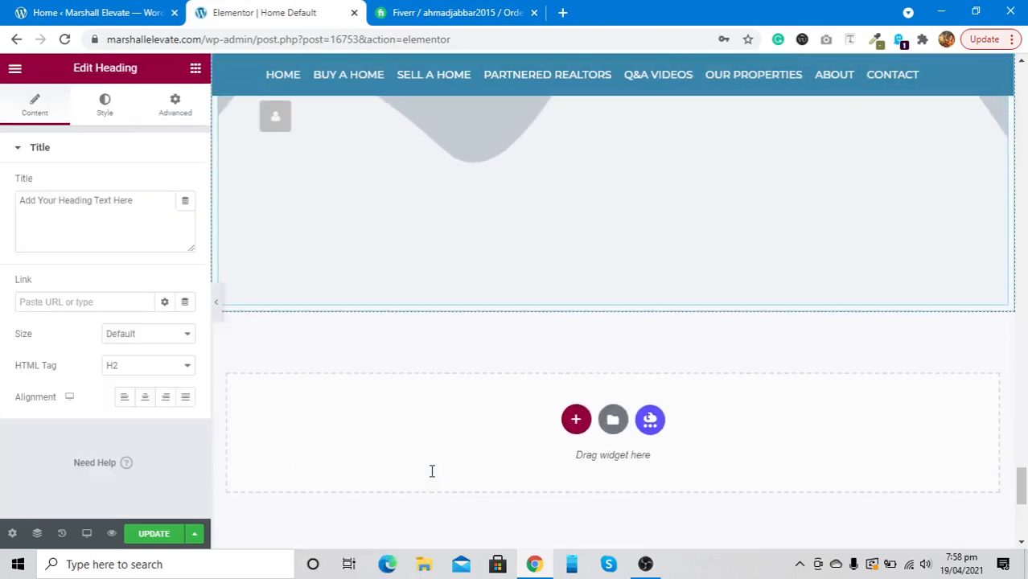
{"action": "left_click", "coordinate": [194, 71]}
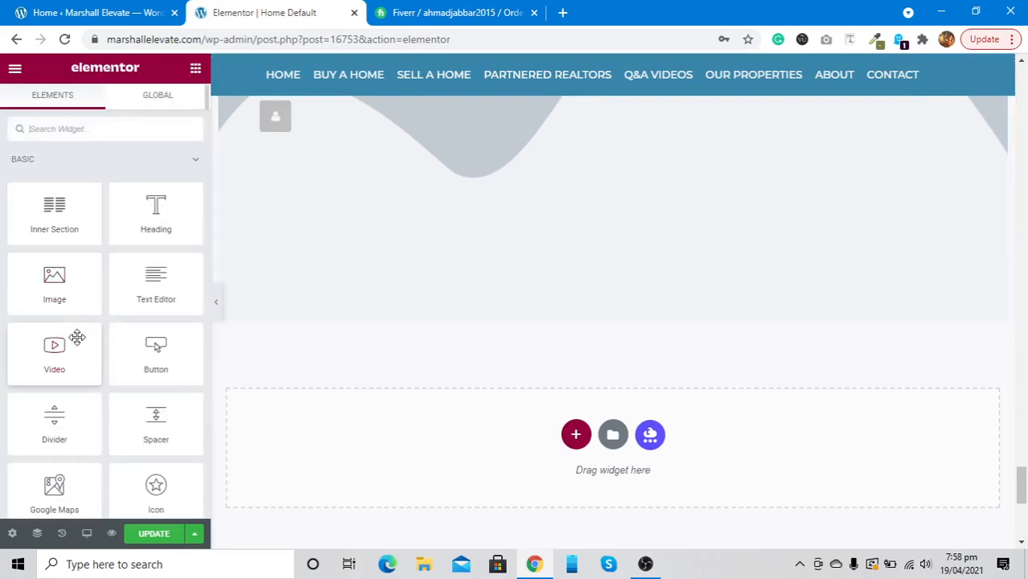
{"action": "left_click_drag", "start_coordinate": [156, 350], "coordinate": [488, 322]}
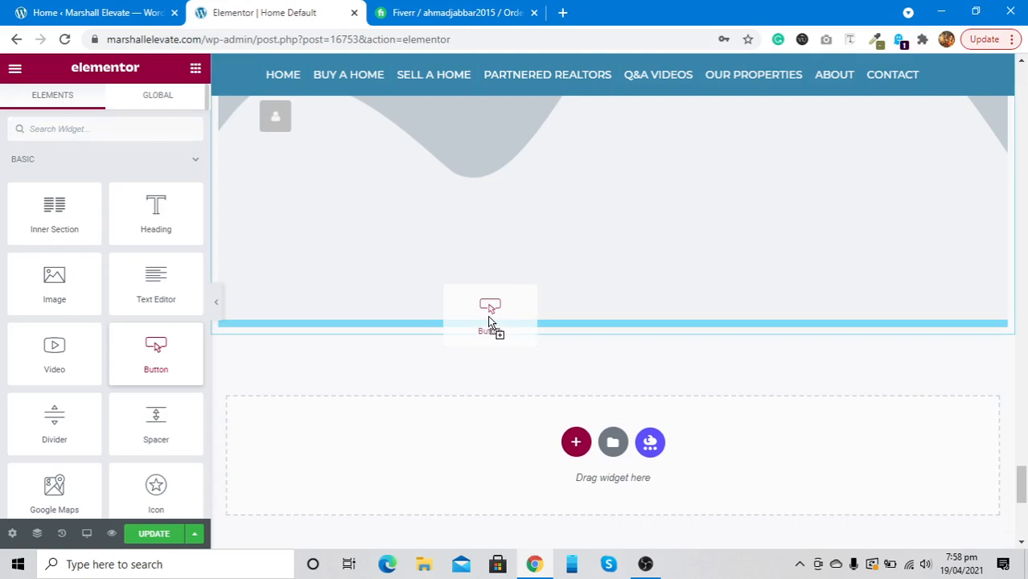
{"action": "left_click_drag", "start_coordinate": [488, 321], "coordinate": [488, 320]}
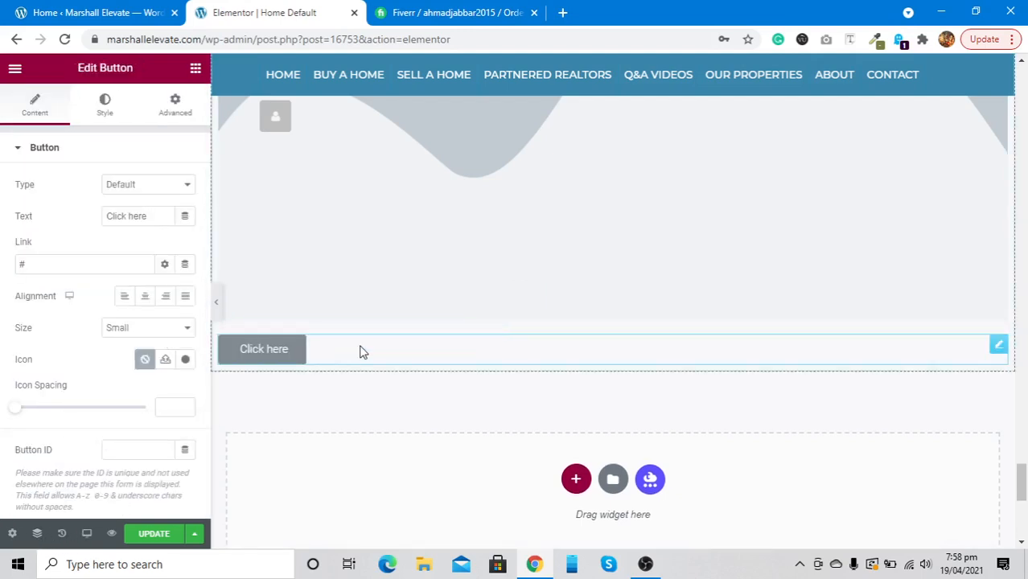
{"action": "scroll", "coordinate": [362, 352], "scroll_direction": "up", "scroll_amount": 15}
{"action": "scroll", "coordinate": [362, 352], "scroll_direction": "down", "scroll_amount": 7}
{"action": "scroll", "coordinate": [360, 353], "scroll_direction": "down", "scroll_amount": 4}
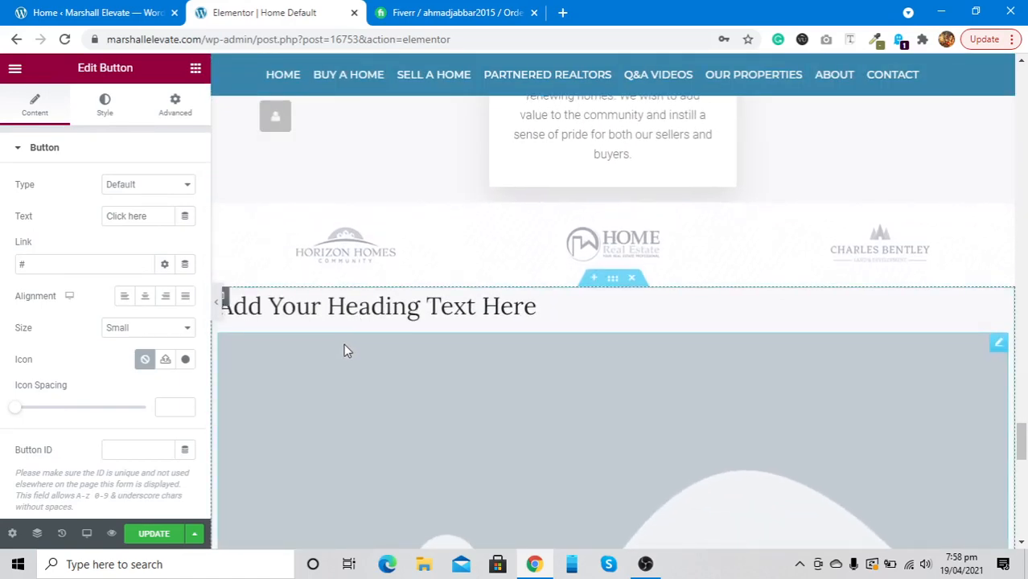
{"action": "left_click", "coordinate": [36, 534]}
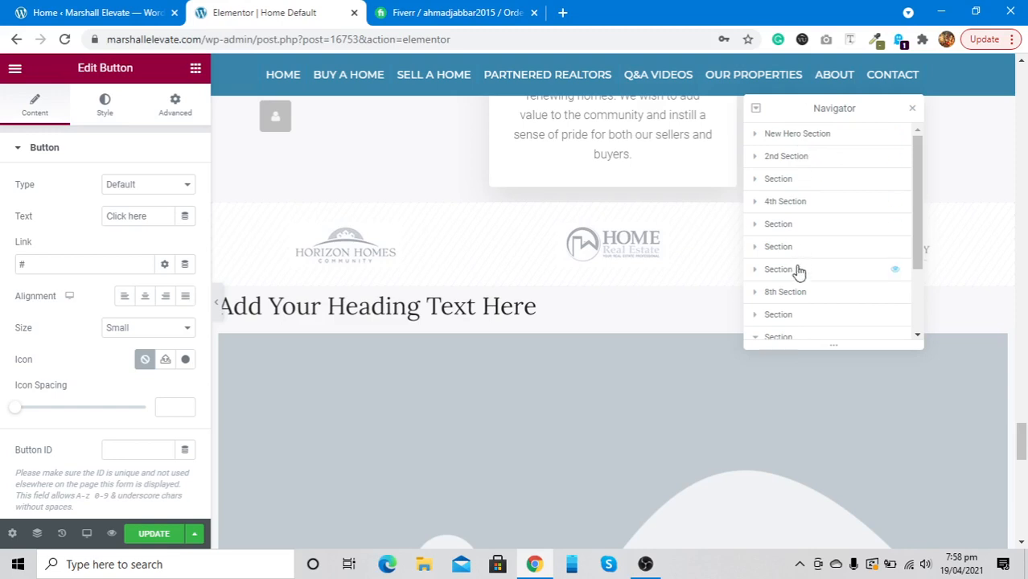
In the Navigator, expand and collapse all, then select the Section row above '8th Section'
{"action": "scroll", "coordinate": [799, 273], "scroll_direction": "down", "scroll_amount": 2}
{"action": "scroll", "coordinate": [799, 273], "scroll_direction": "up", "scroll_amount": 2}
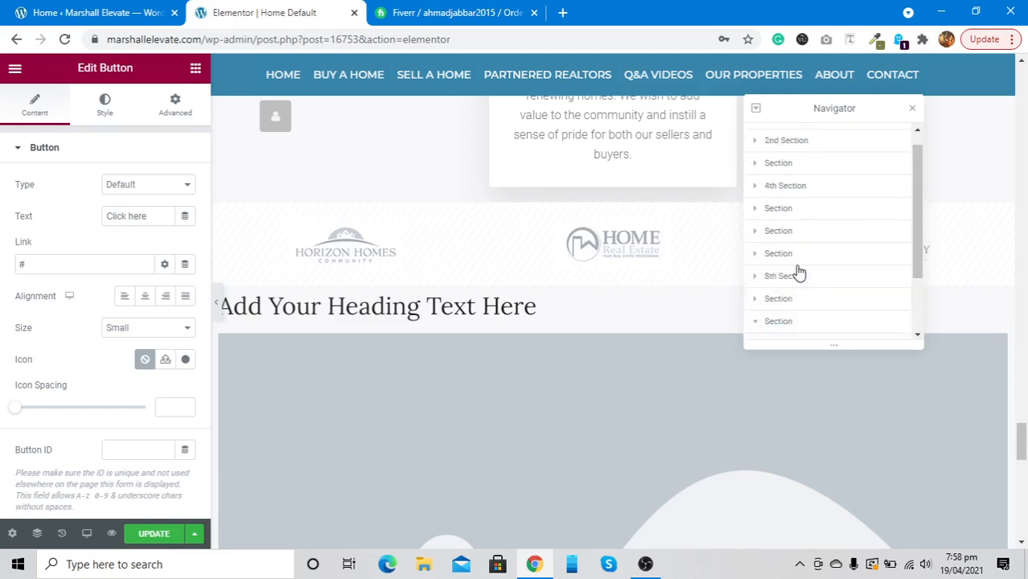
{"action": "left_click", "coordinate": [755, 109]}
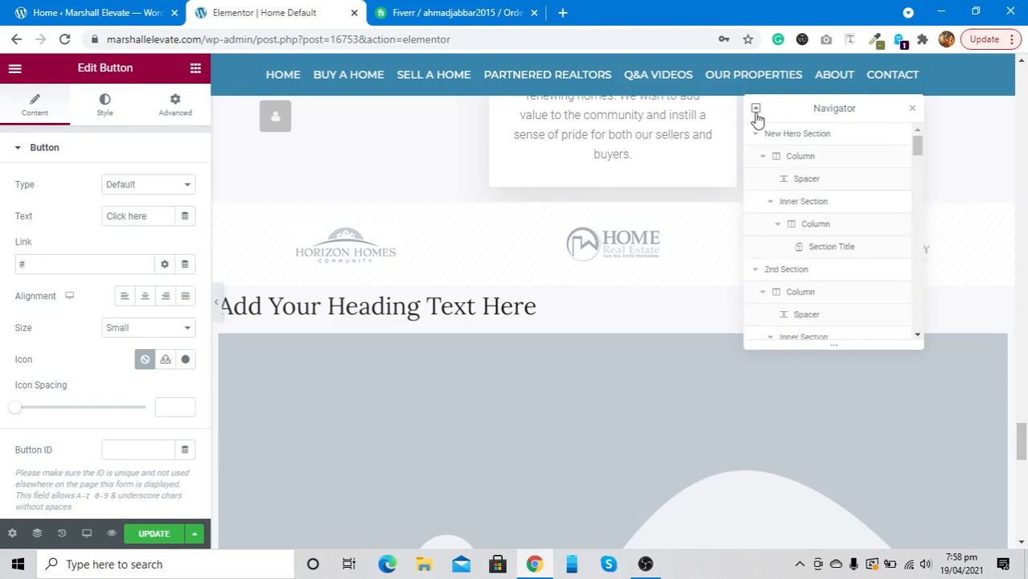
{"action": "left_click", "coordinate": [756, 110]}
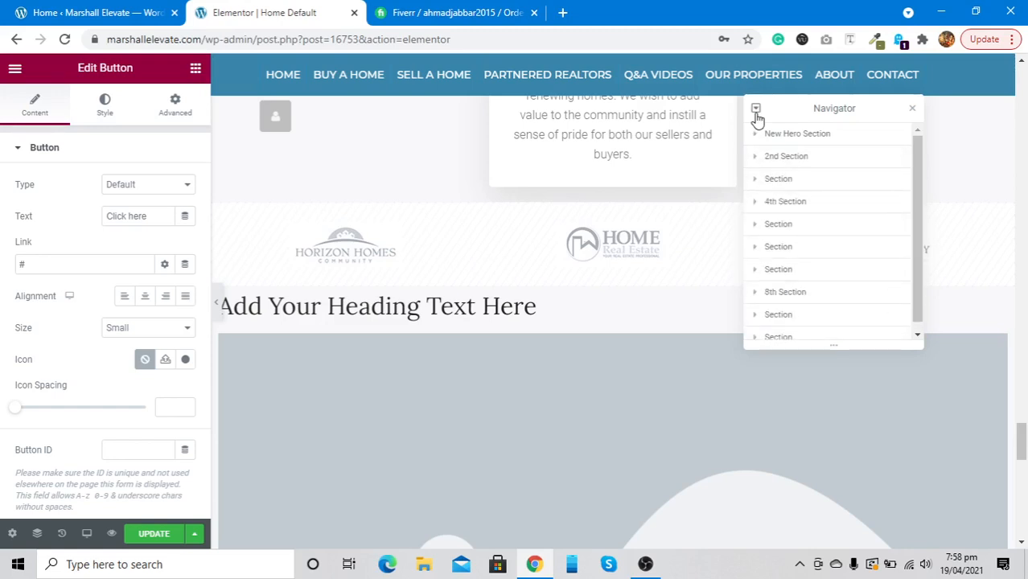
{"action": "scroll", "coordinate": [809, 226], "scroll_direction": "down", "scroll_amount": 1}
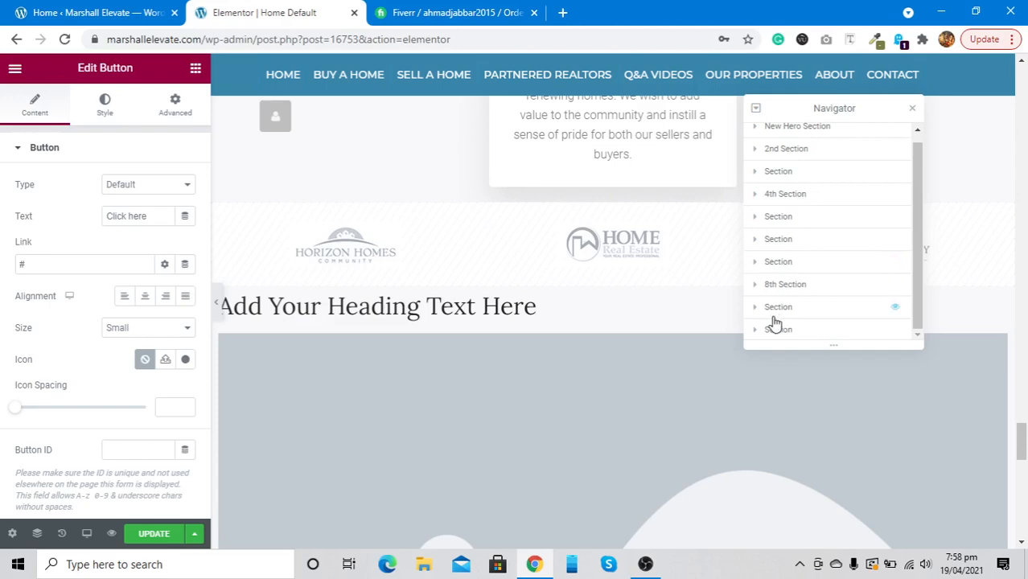
{"action": "left_click", "coordinate": [790, 264]}
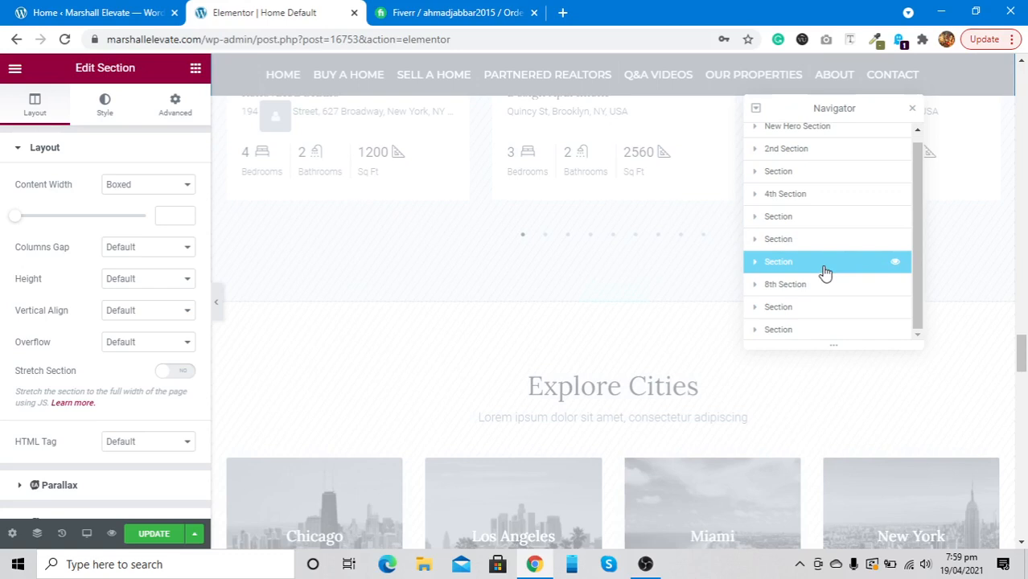
Under Advanced > Responsive, toggle Hide On Desktop off and back on for Explore Cities
{"action": "left_click", "coordinate": [173, 109]}
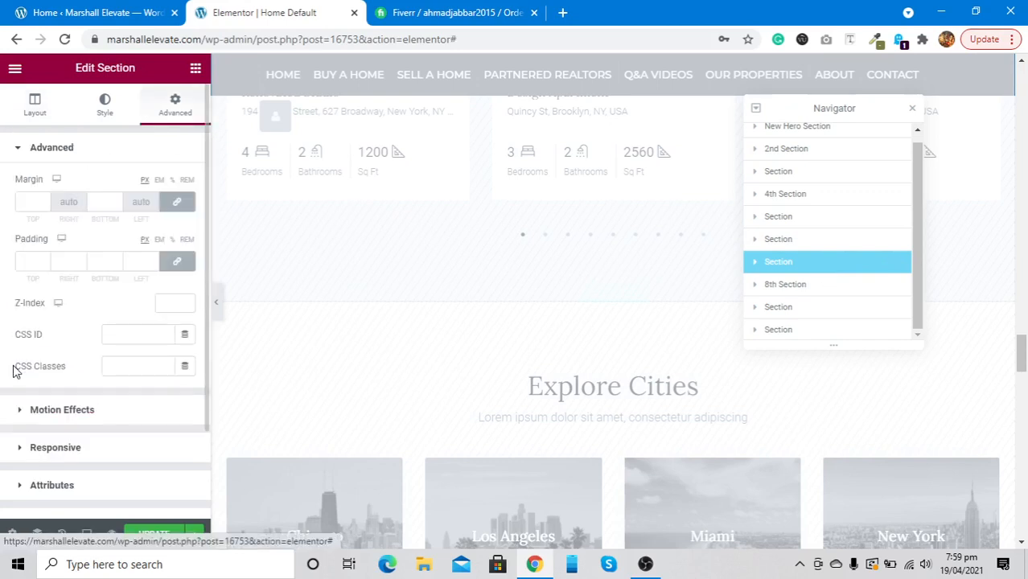
{"action": "scroll", "coordinate": [16, 370], "scroll_direction": "down", "scroll_amount": 3}
{"action": "left_click", "coordinate": [38, 354]}
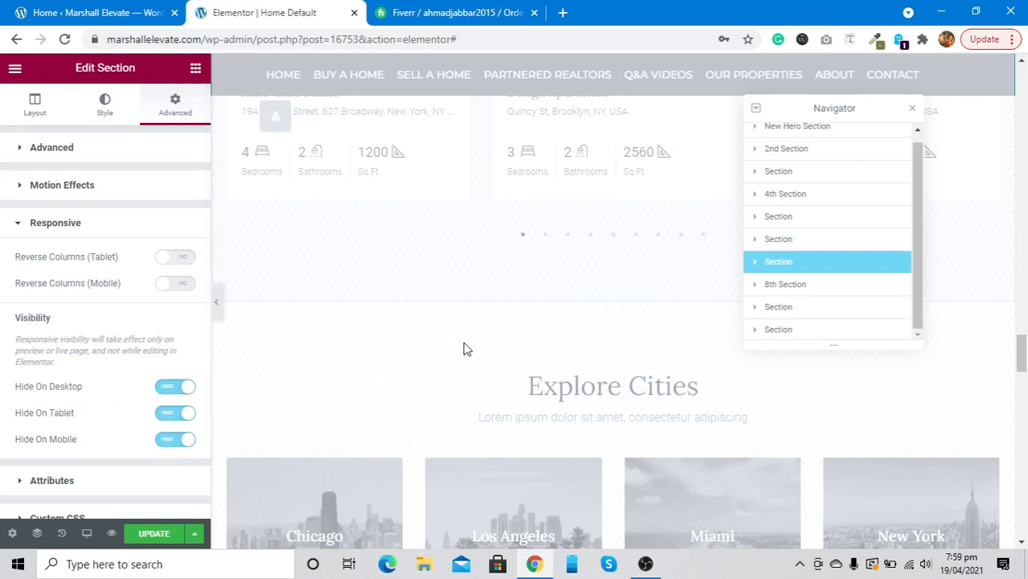
{"action": "scroll", "coordinate": [463, 349], "scroll_direction": "up", "scroll_amount": 1}
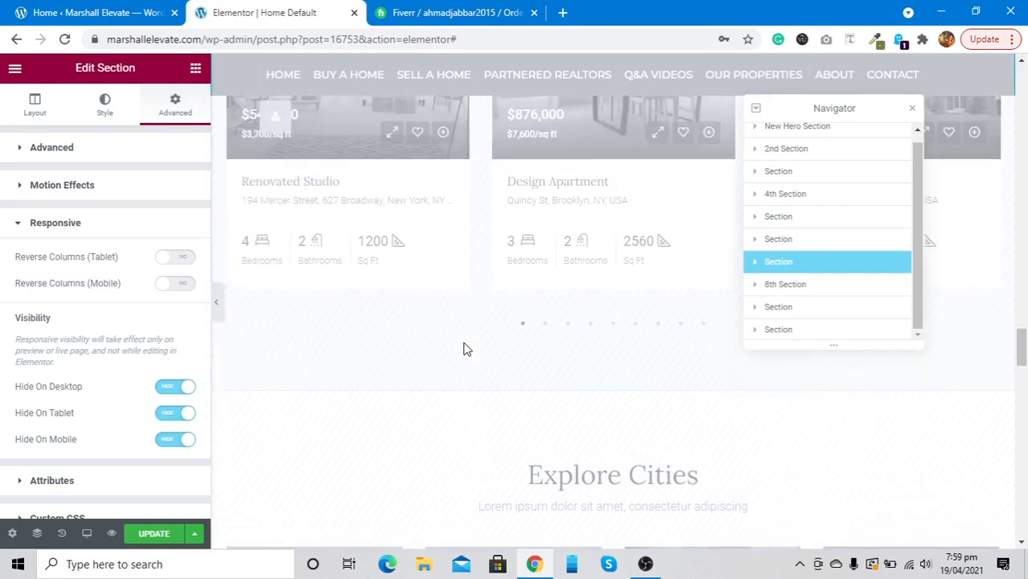
{"action": "left_click", "coordinate": [165, 393]}
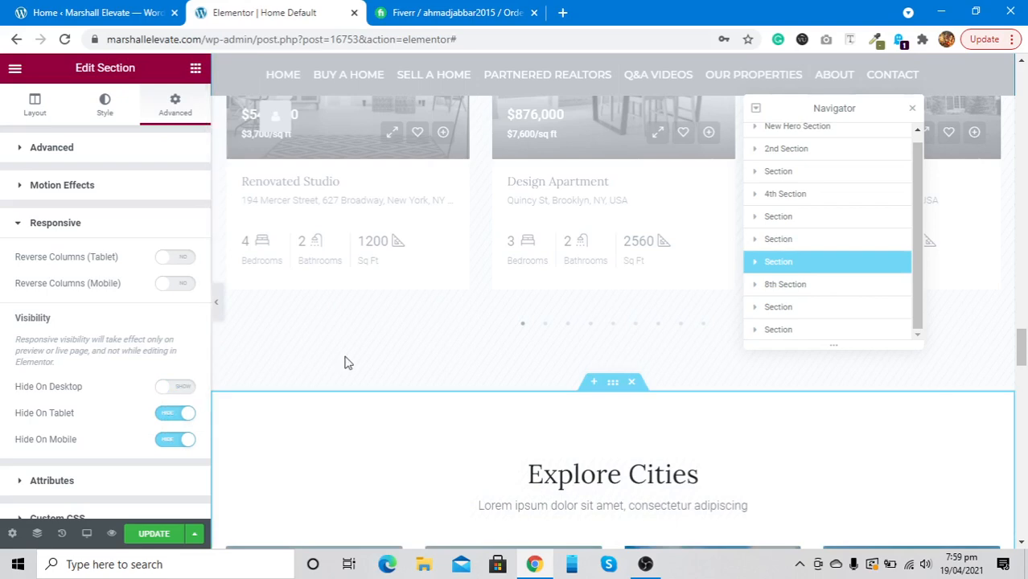
{"action": "scroll", "coordinate": [345, 363], "scroll_direction": "down", "scroll_amount": 1}
{"action": "scroll", "coordinate": [344, 363], "scroll_direction": "down", "scroll_amount": 3}
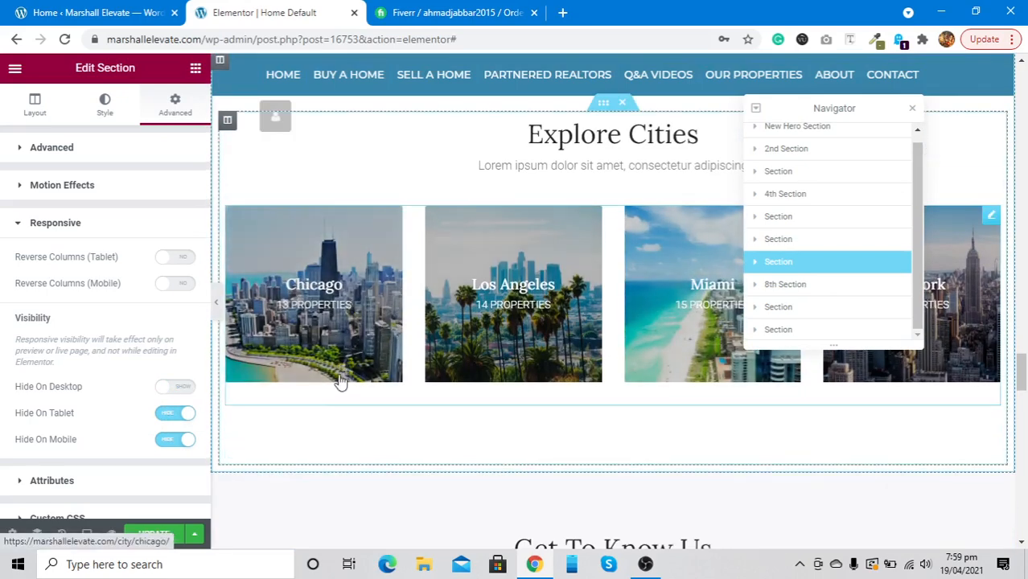
{"action": "scroll", "coordinate": [586, 306], "scroll_direction": "up", "scroll_amount": 2}
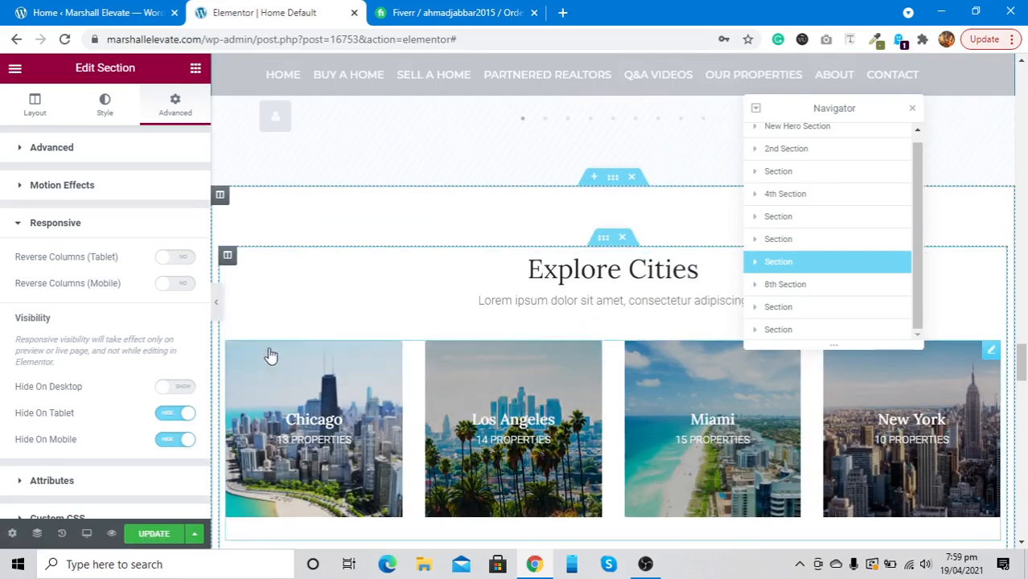
{"action": "left_click", "coordinate": [183, 389]}
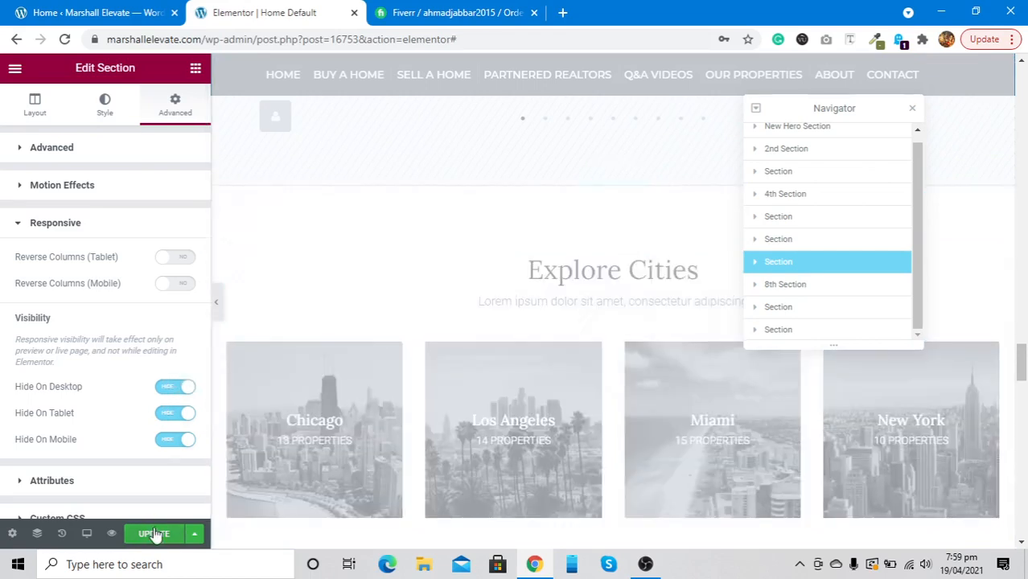
{"action": "scroll", "coordinate": [628, 318], "scroll_direction": "down", "scroll_amount": 8}
{"action": "scroll", "coordinate": [628, 318], "scroll_direction": "up", "scroll_amount": 2}
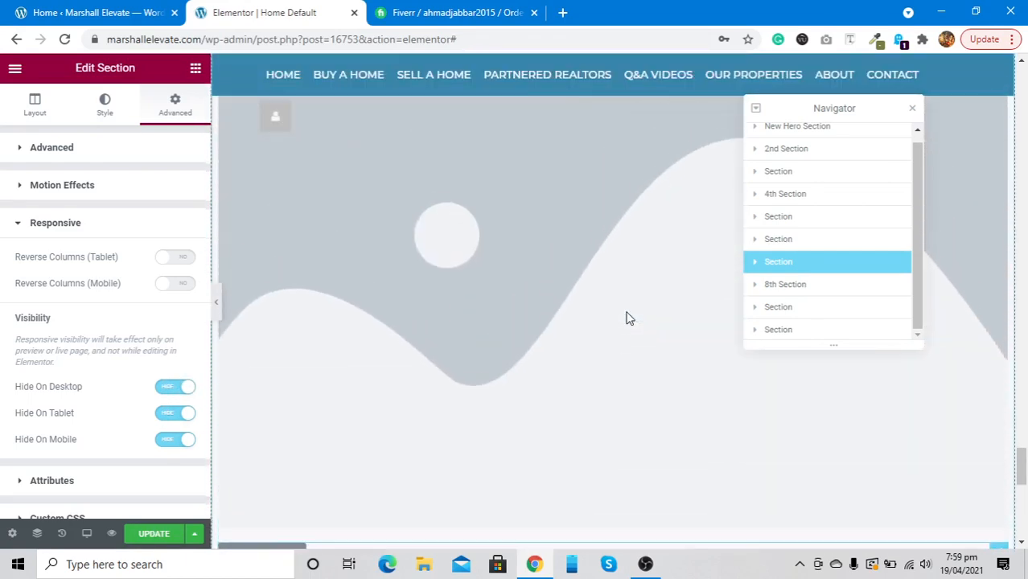
{"action": "scroll", "coordinate": [627, 318], "scroll_direction": "up", "scroll_amount": 2}
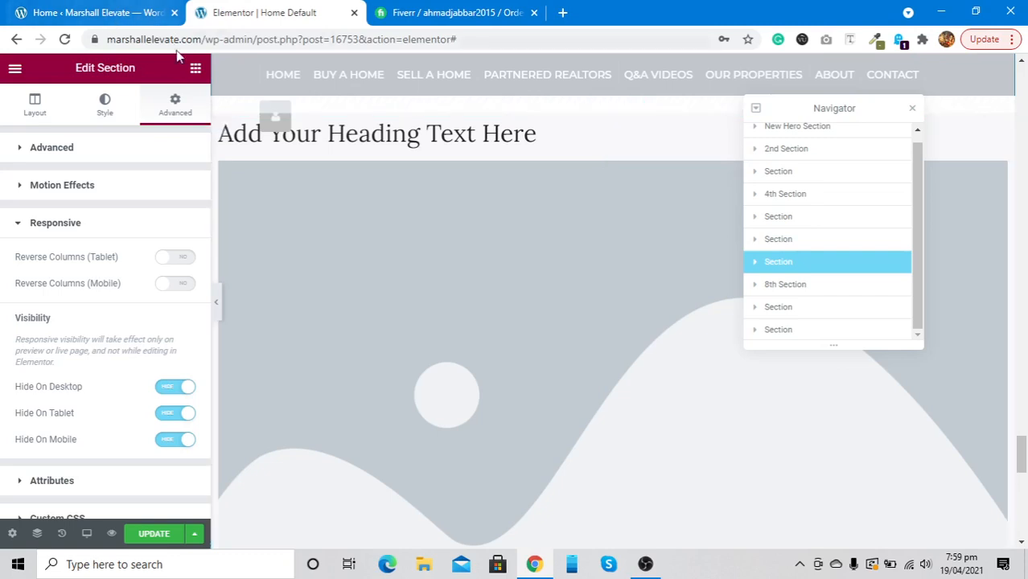
Drag a Spacer under the heading, set Space to 10 px, and select its parent section
{"action": "left_click", "coordinate": [193, 69]}
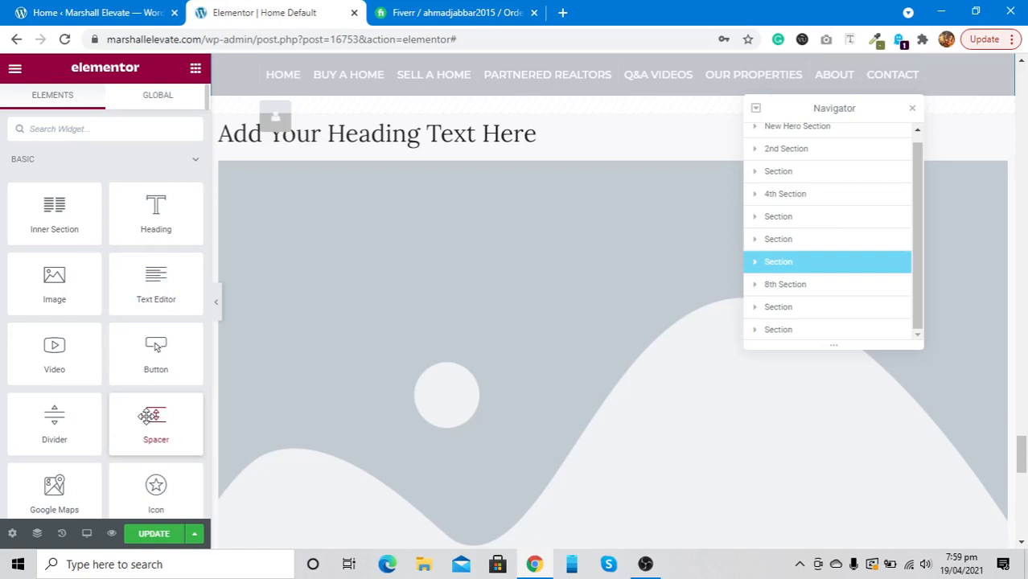
{"action": "left_click_drag", "start_coordinate": [149, 416], "coordinate": [403, 153]}
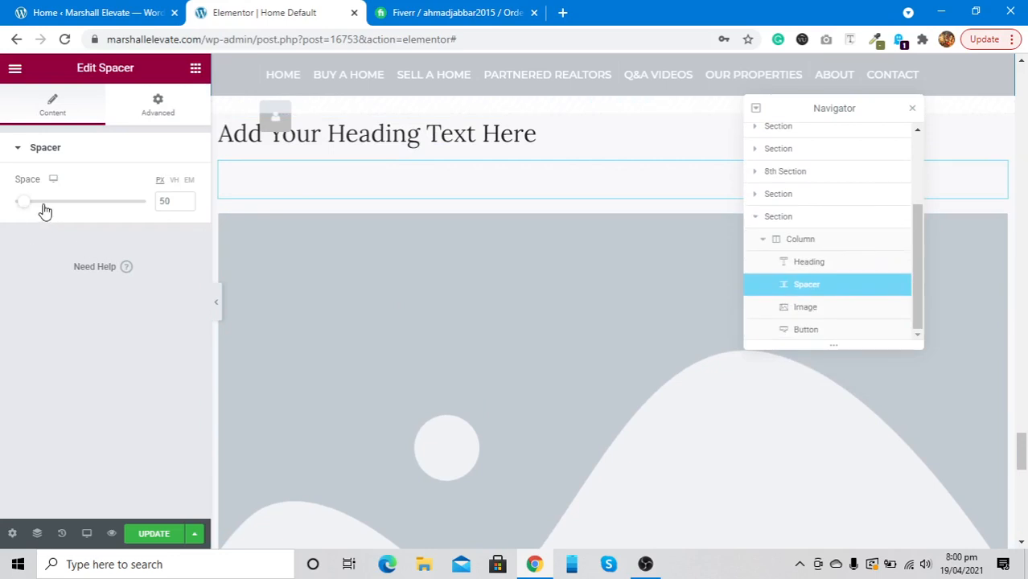
{"action": "left_click_drag", "start_coordinate": [41, 211], "coordinate": [7, 223]}
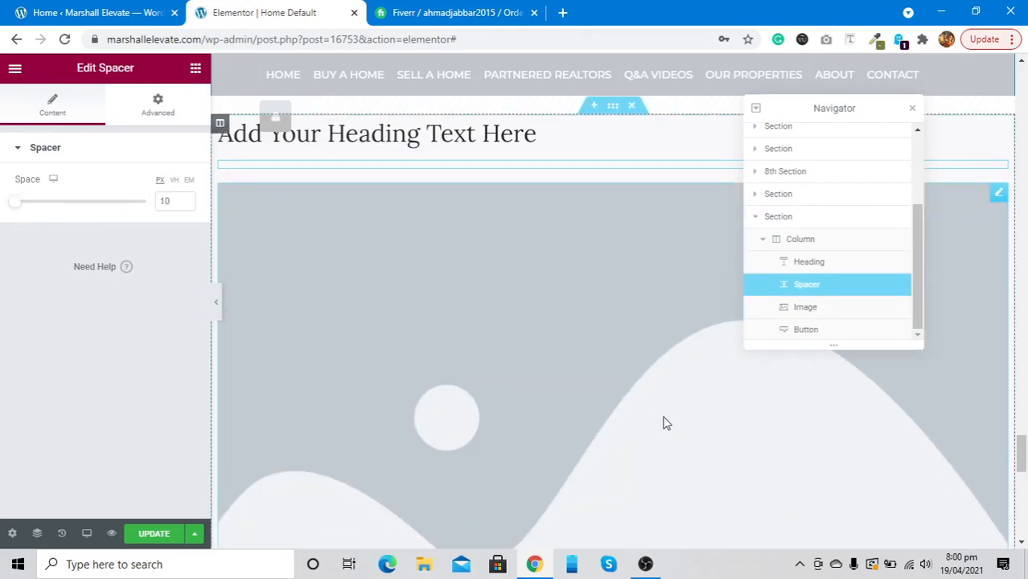
{"action": "left_click", "coordinate": [779, 222]}
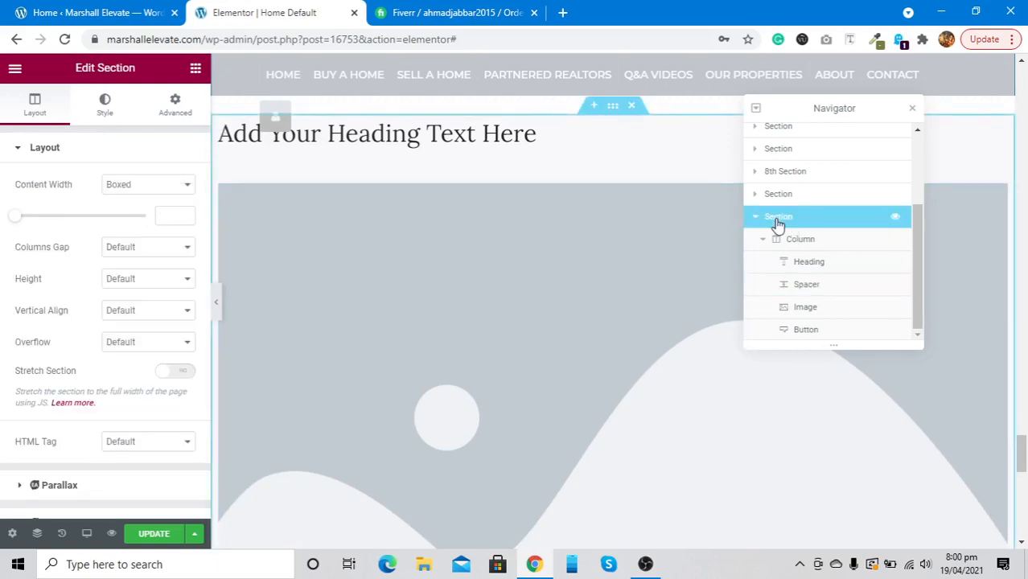
Rename the heading-and-image section to 'Test Section' in the Navigator
{"action": "double_click", "coordinate": [777, 222]}
{"action": "type", "text": "Test Section"}
{"action": "key", "text": "Return"}
Delete the Test Section from the homepage
{"action": "left_click", "coordinate": [755, 224]}
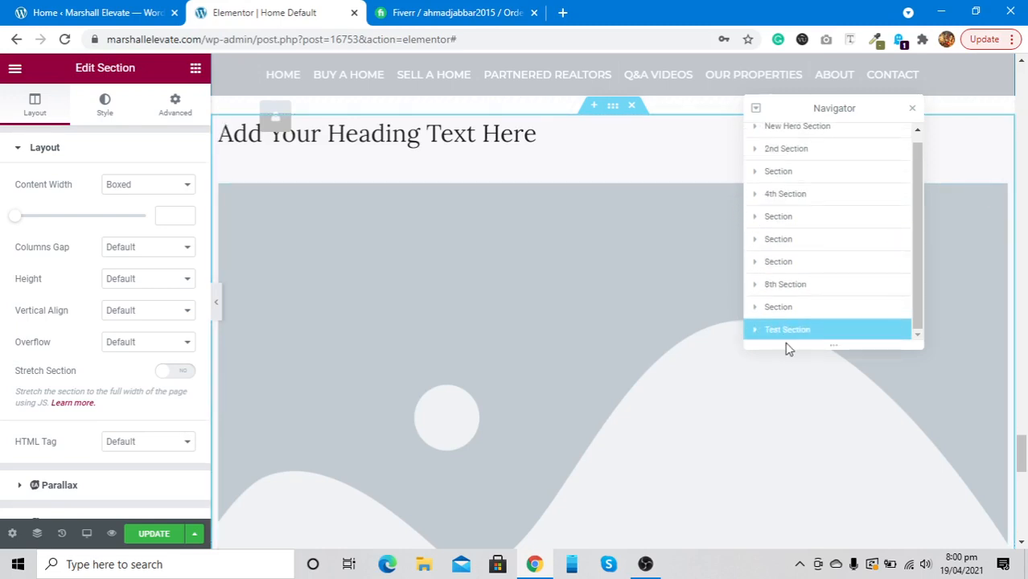
{"action": "scroll", "coordinate": [547, 307], "scroll_direction": "up", "scroll_amount": 5}
{"action": "scroll", "coordinate": [546, 310], "scroll_direction": "down", "scroll_amount": 15}
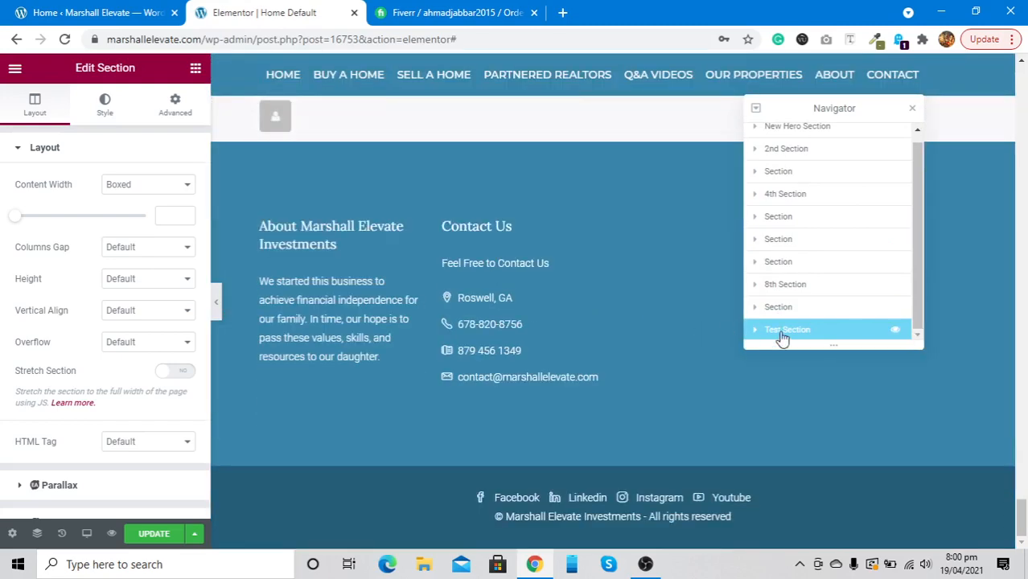
{"action": "right_click", "coordinate": [784, 336]}
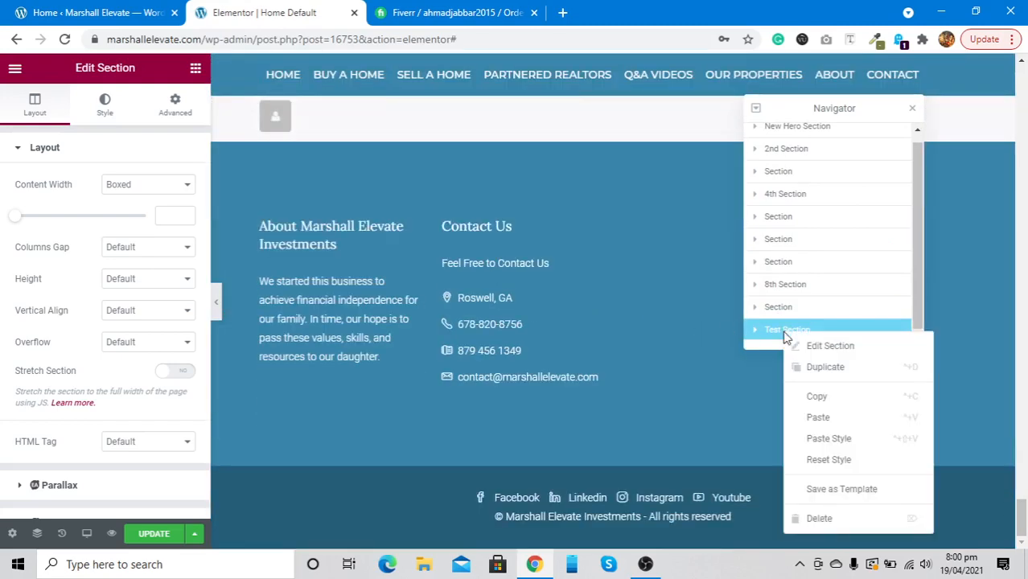
{"action": "left_click", "coordinate": [818, 519]}
{"action": "scroll", "coordinate": [478, 322], "scroll_direction": "up", "scroll_amount": 15}
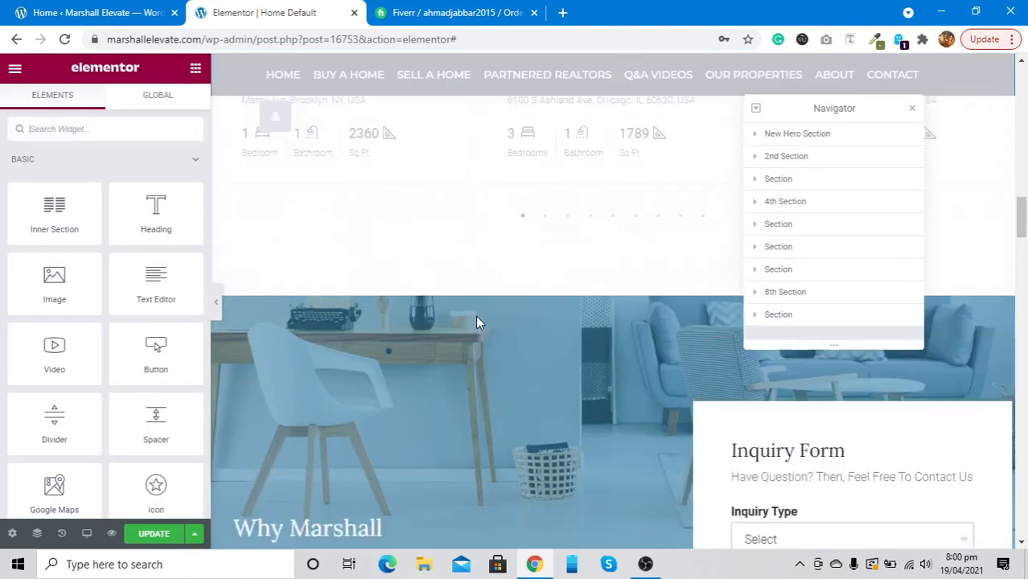
Select the hero Section Title and look through its Content, Style and Advanced settings
{"action": "scroll", "coordinate": [477, 322], "scroll_direction": "down", "scroll_amount": 3}
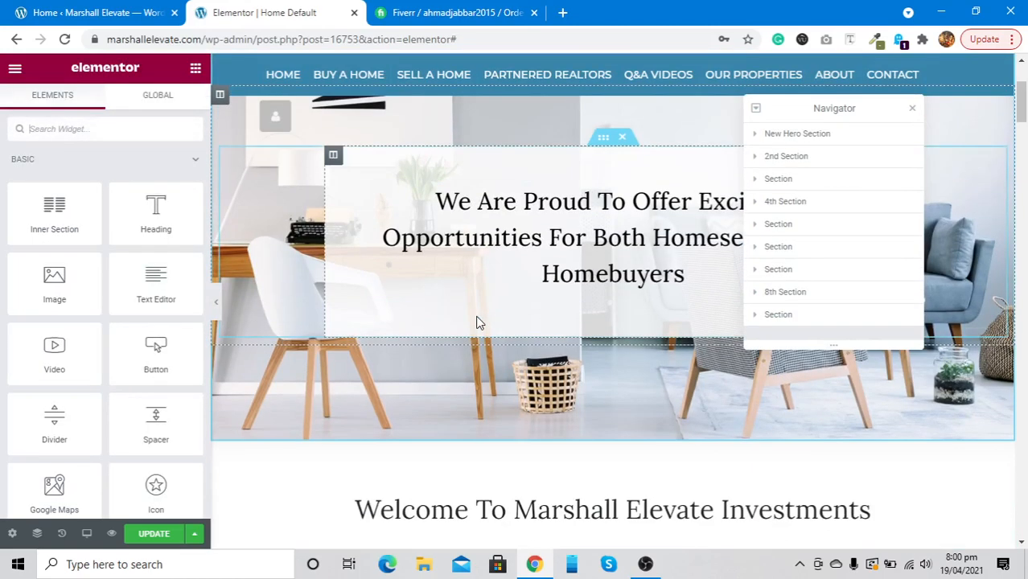
{"action": "scroll", "coordinate": [477, 322], "scroll_direction": "up", "scroll_amount": 3}
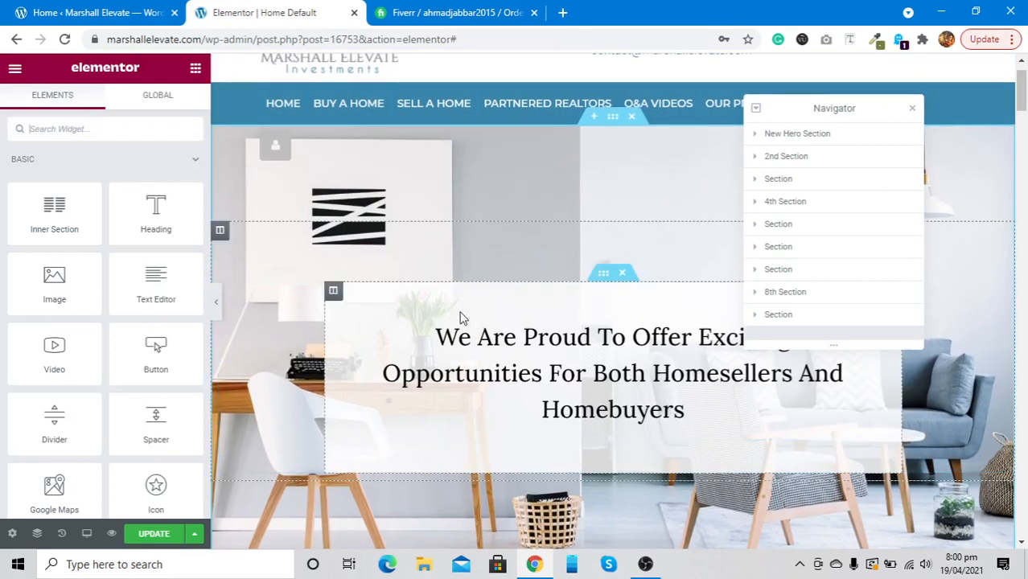
{"action": "left_click", "coordinate": [443, 359]}
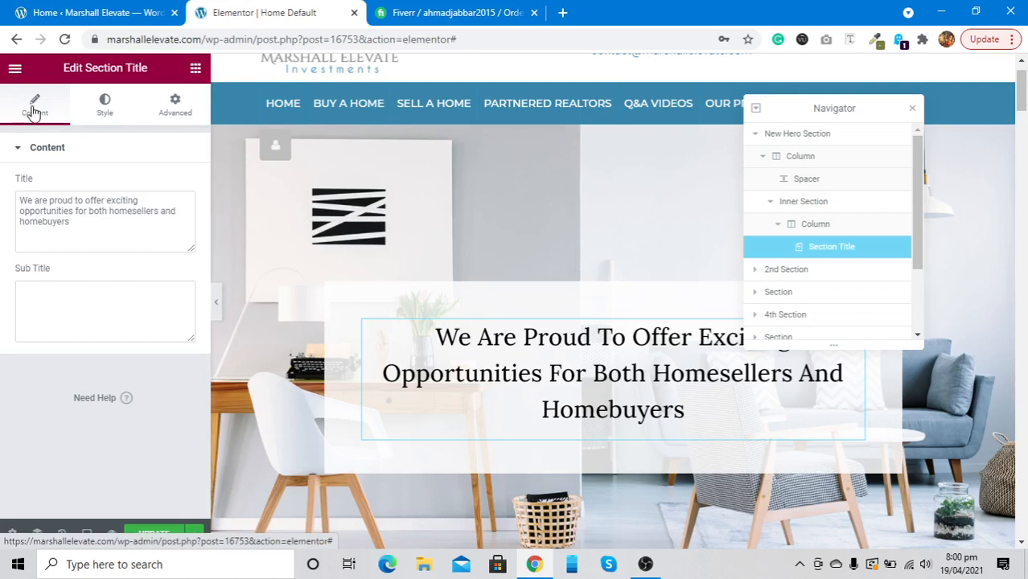
{"action": "left_click", "coordinate": [121, 107]}
{"action": "left_click", "coordinate": [176, 104]}
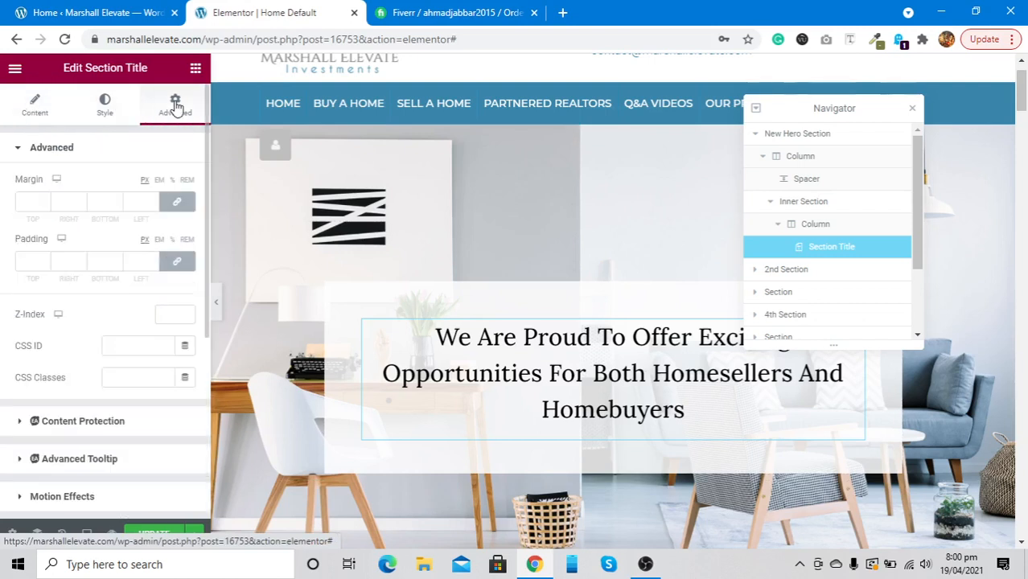
{"action": "left_click", "coordinate": [34, 107]}
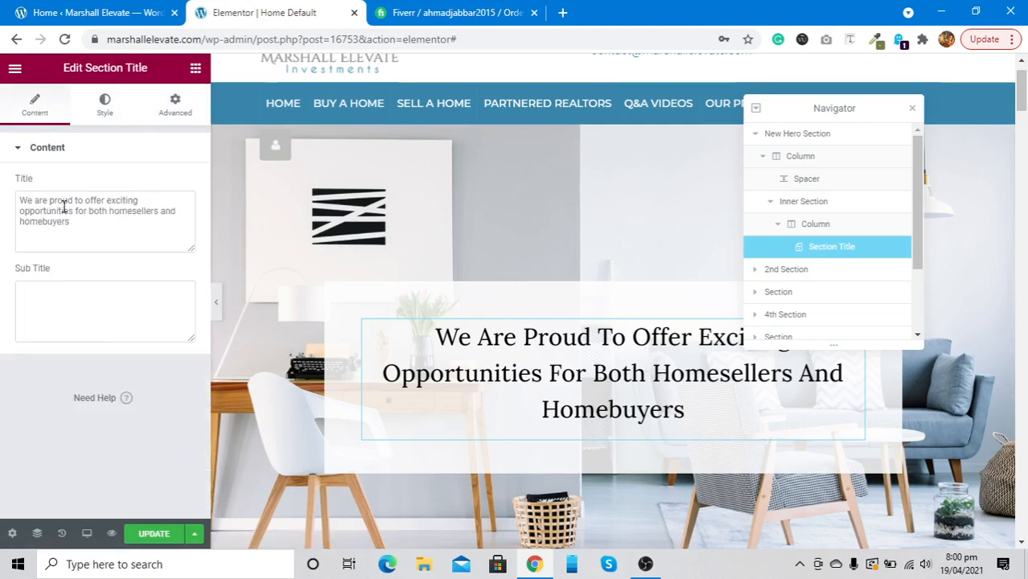
{"action": "left_click", "coordinate": [106, 103]}
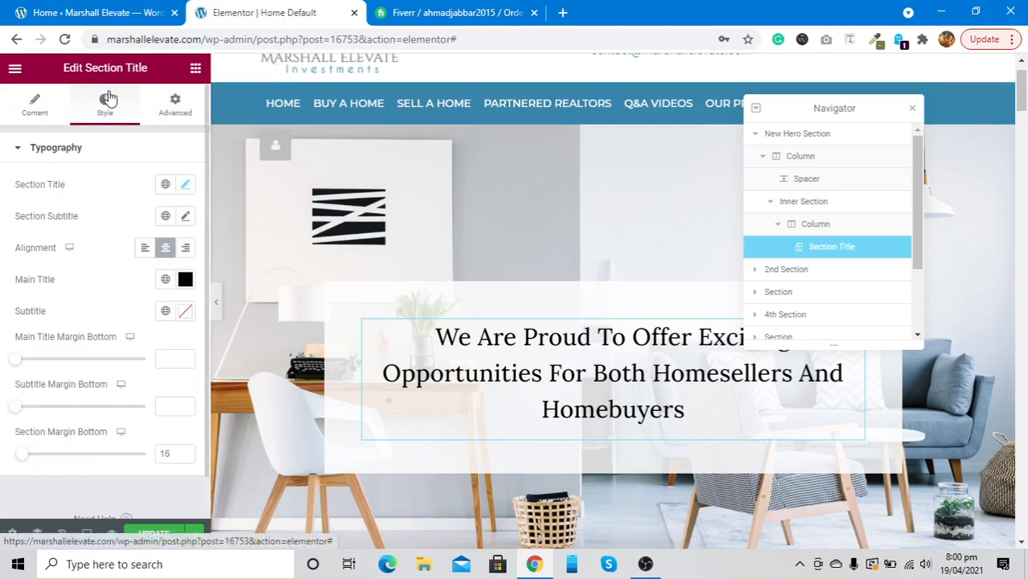
Try other font sizes on the hero title, reset Size to default, and update the page
{"action": "left_click", "coordinate": [185, 184]}
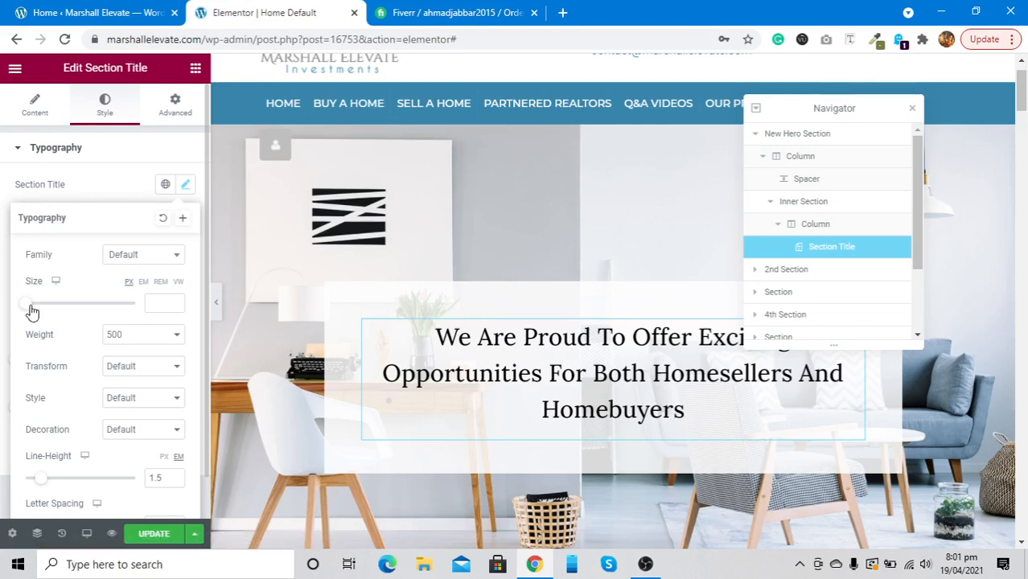
{"action": "mouse_move", "coordinate": [30, 311]}
{"action": "left_mouse_down"}
{"action": "mouse_move", "coordinate": [60, 307]}
{"action": "mouse_move", "coordinate": [29, 311]}
{"action": "left_mouse_up"}
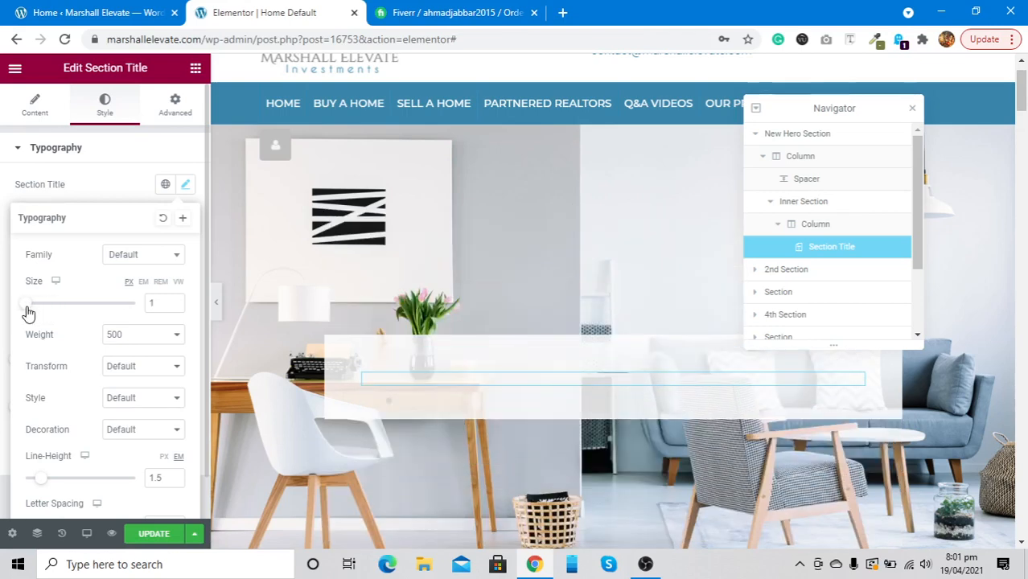
{"action": "double_click", "coordinate": [150, 304]}
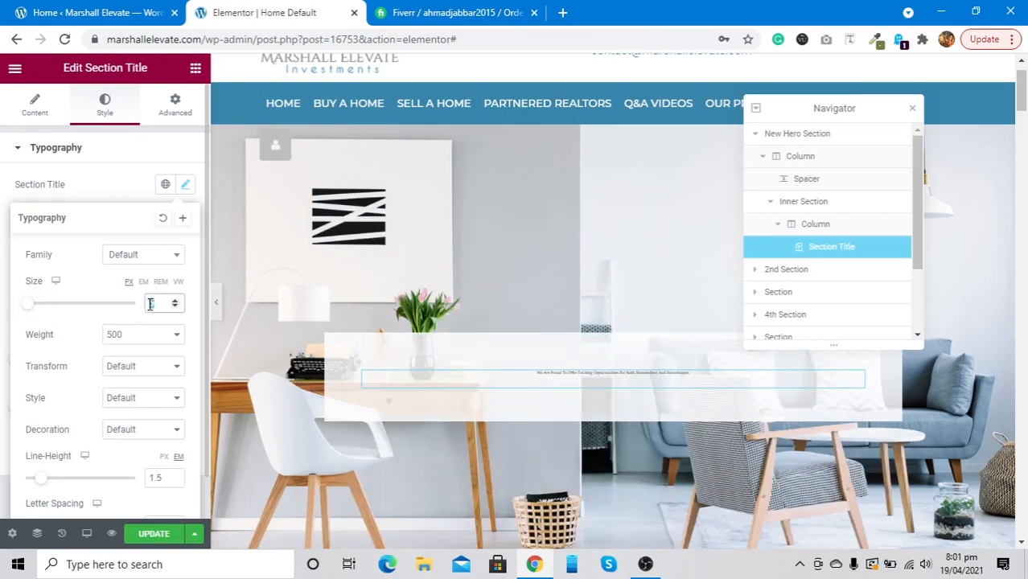
{"action": "key", "text": "BackSpace"}
{"action": "left_click", "coordinate": [138, 543]}
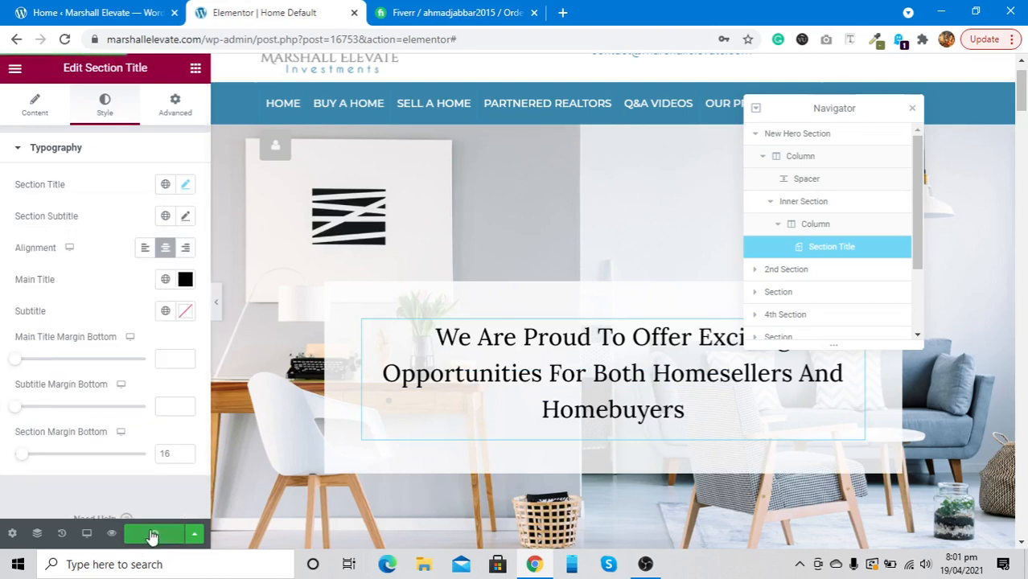
Preview the homepage at mobile size
{"action": "left_click", "coordinate": [87, 533]}
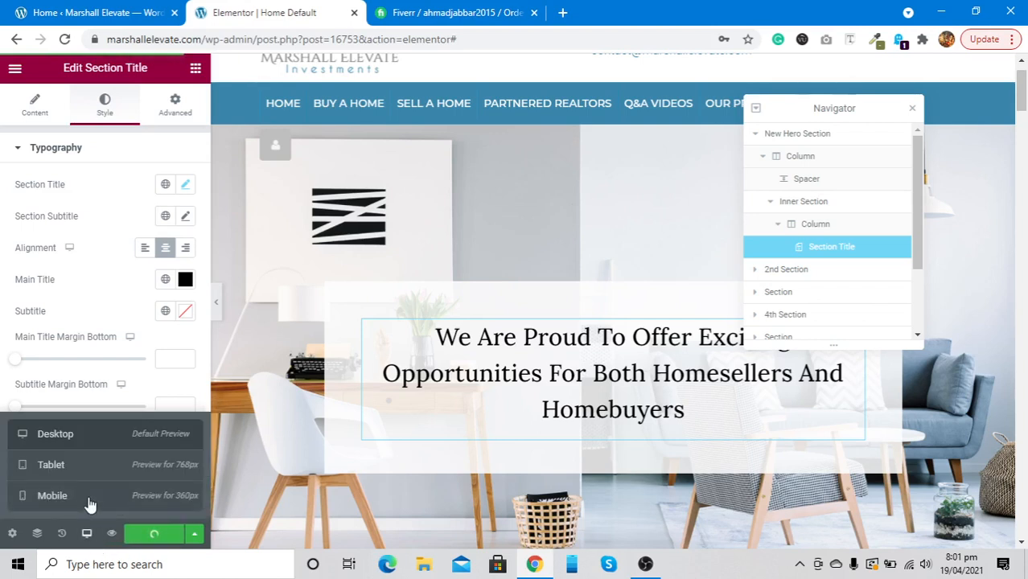
{"action": "left_click", "coordinate": [88, 502]}
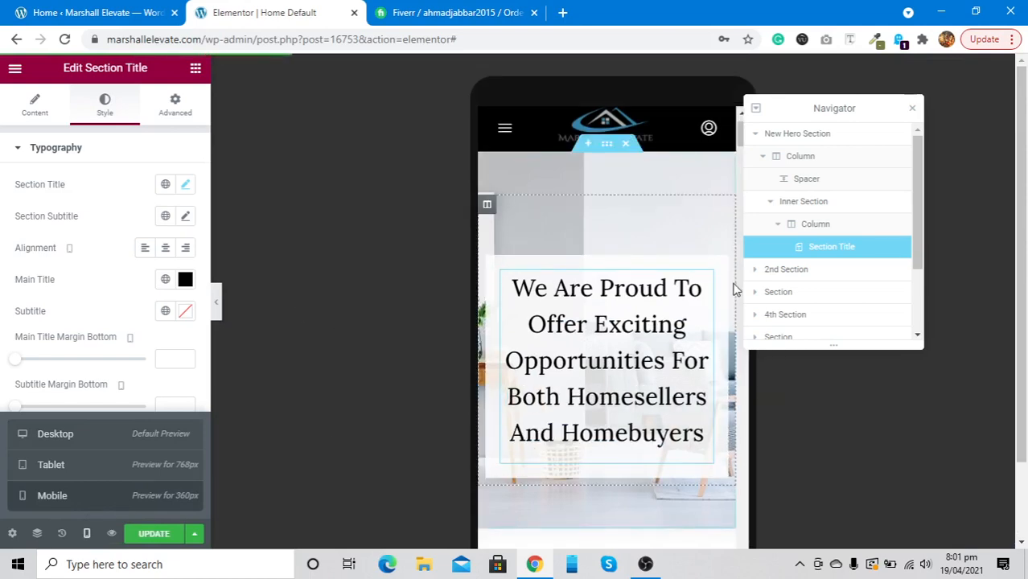
{"action": "scroll", "coordinate": [735, 290], "scroll_direction": "down", "scroll_amount": 4}
{"action": "scroll", "coordinate": [734, 288], "scroll_direction": "down", "scroll_amount": 3}
{"action": "scroll", "coordinate": [735, 287], "scroll_direction": "up", "scroll_amount": 8}
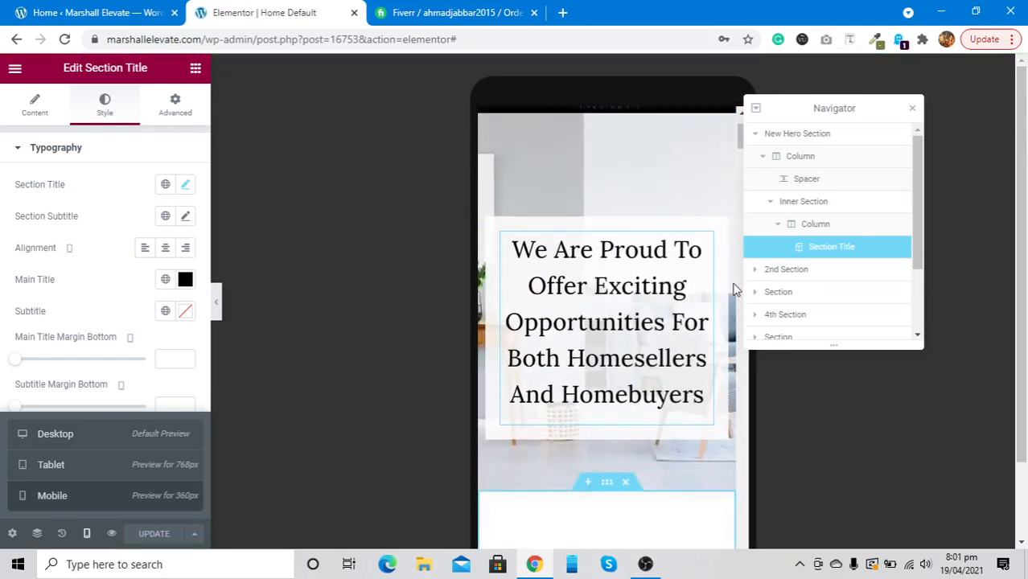
Return to desktop view and open the New Hero Section's settings
{"action": "left_click", "coordinate": [64, 444]}
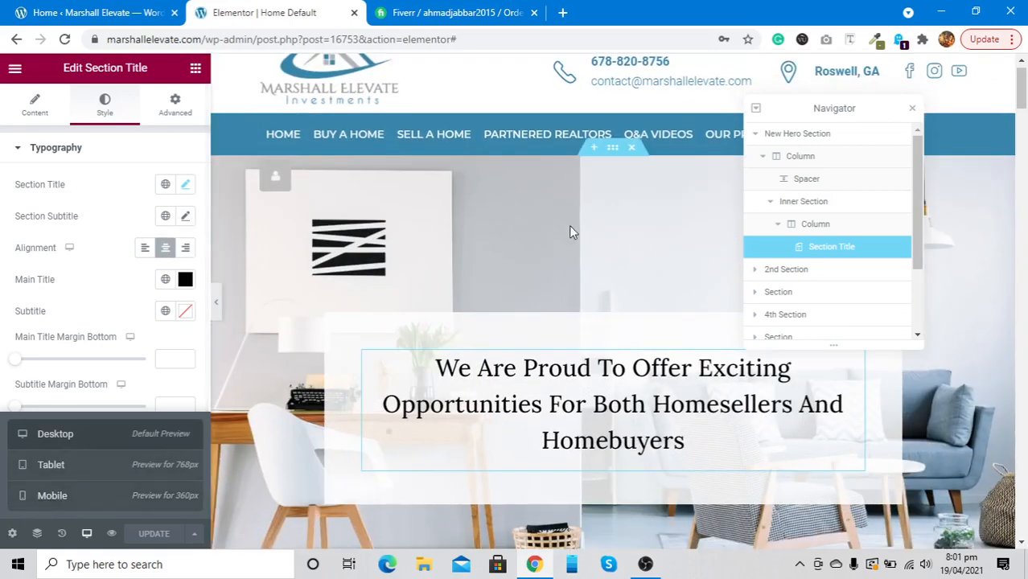
{"action": "scroll", "coordinate": [570, 226], "scroll_direction": "down", "scroll_amount": 4}
{"action": "scroll", "coordinate": [546, 352], "scroll_direction": "up", "scroll_amount": 5}
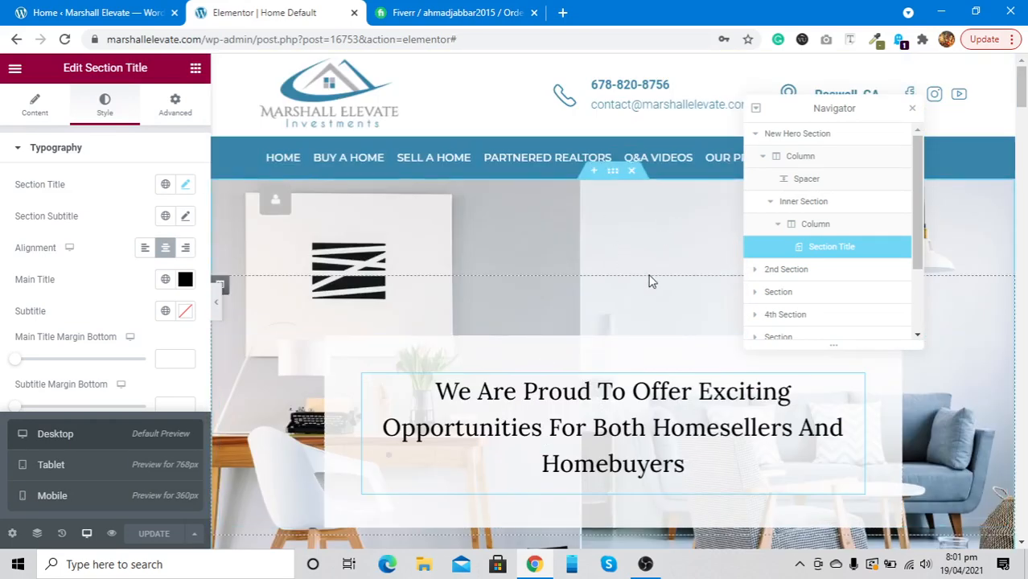
{"action": "left_click", "coordinate": [822, 138]}
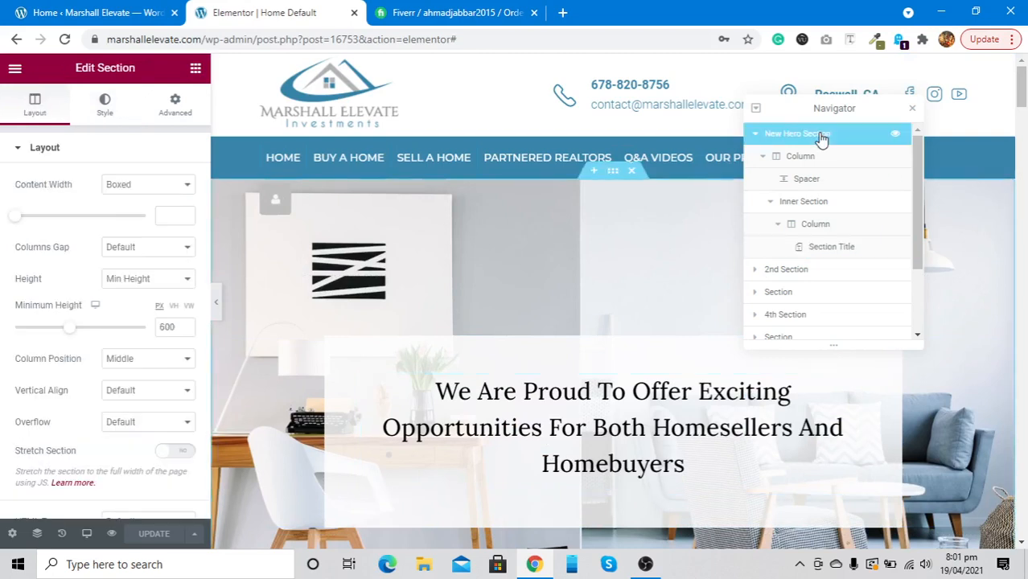
Show the hero section's Style settings with the Classic background type
{"action": "left_click", "coordinate": [105, 107]}
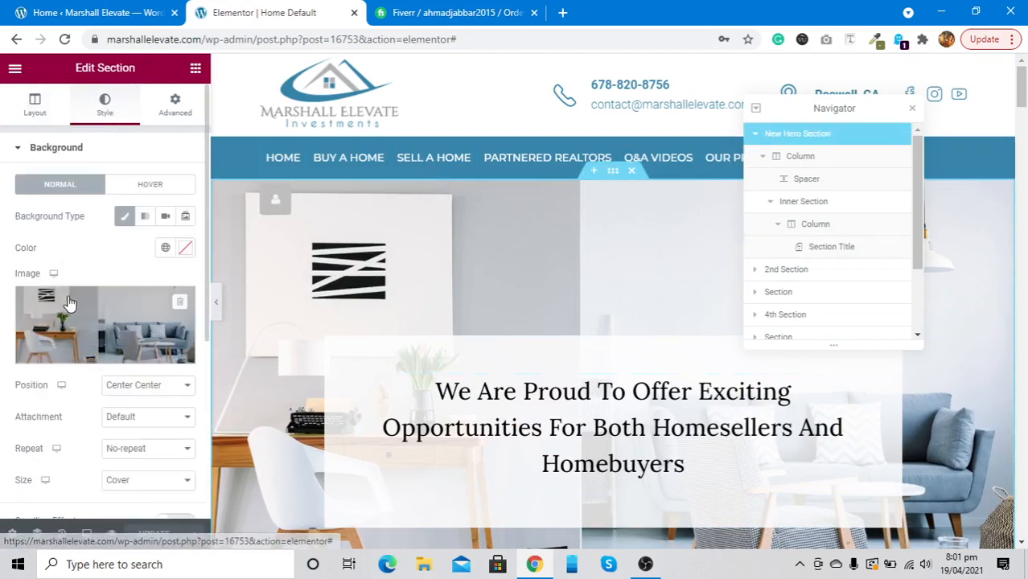
{"action": "left_click", "coordinate": [122, 217]}
{"action": "left_click", "coordinate": [122, 218]}
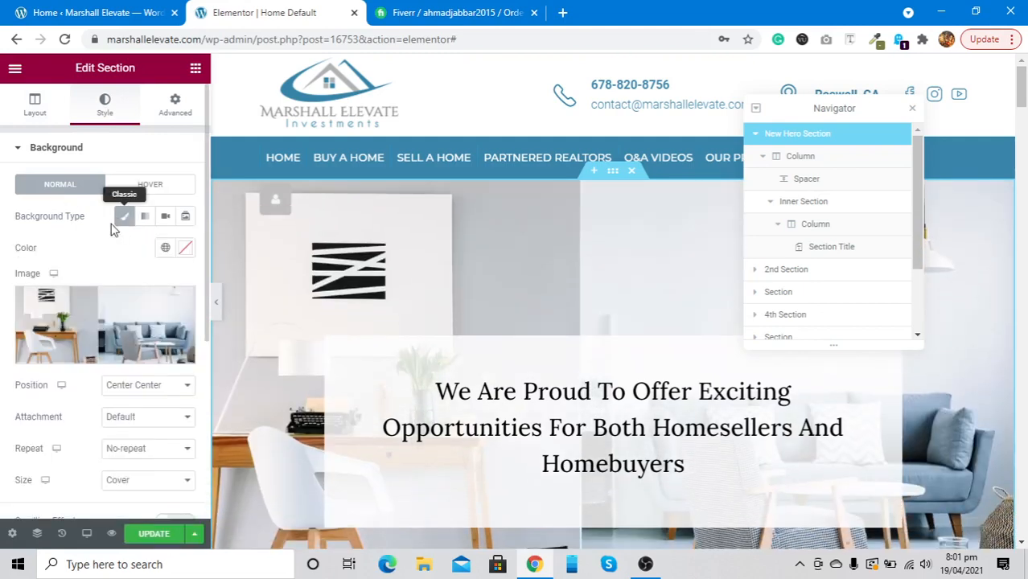
Browse the media library and close it, keeping the existing living-room background image
{"action": "left_click", "coordinate": [48, 339]}
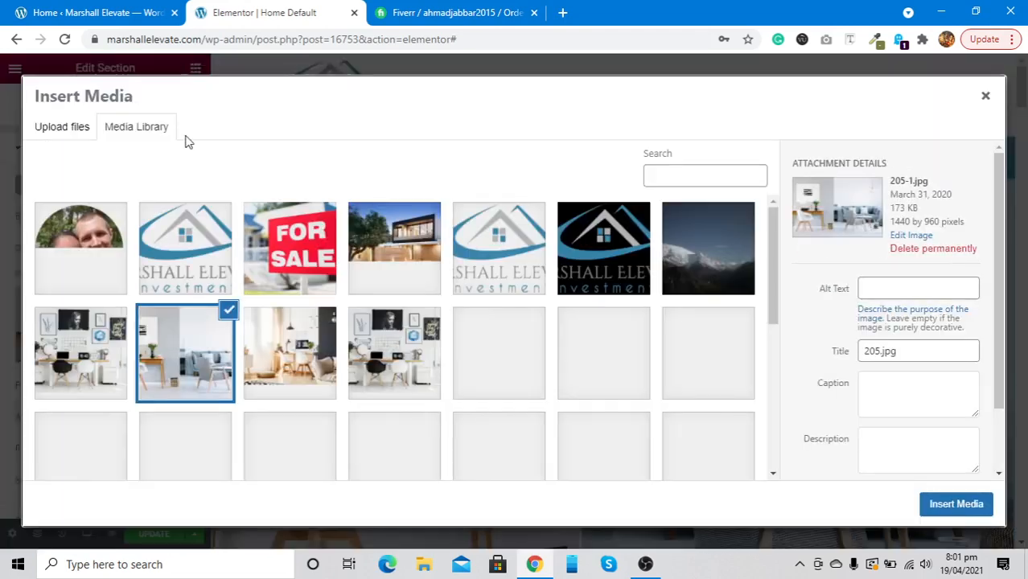
{"action": "scroll", "coordinate": [296, 426], "scroll_direction": "down", "scroll_amount": 15}
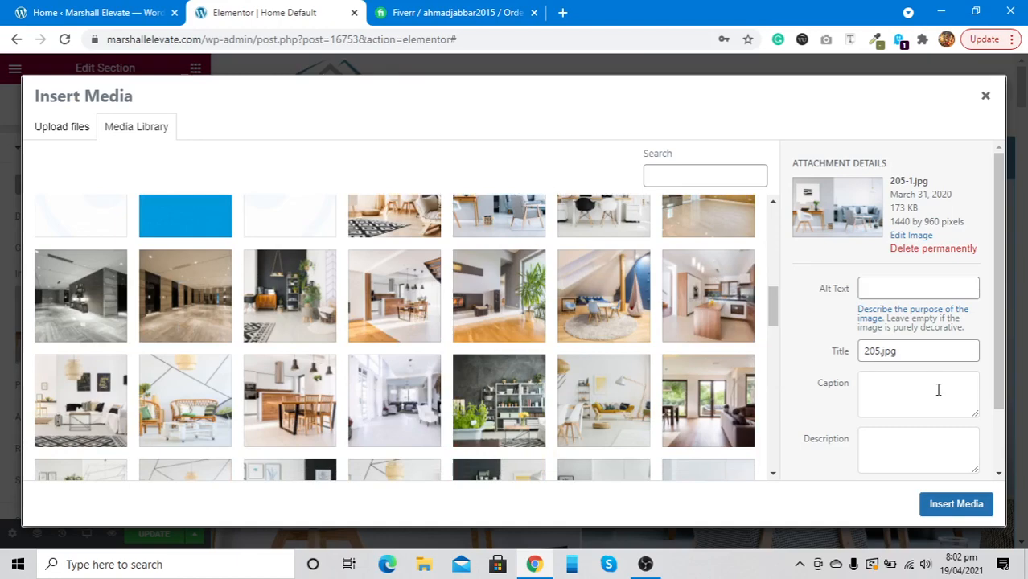
{"action": "scroll", "coordinate": [492, 388], "scroll_direction": "down", "scroll_amount": 5}
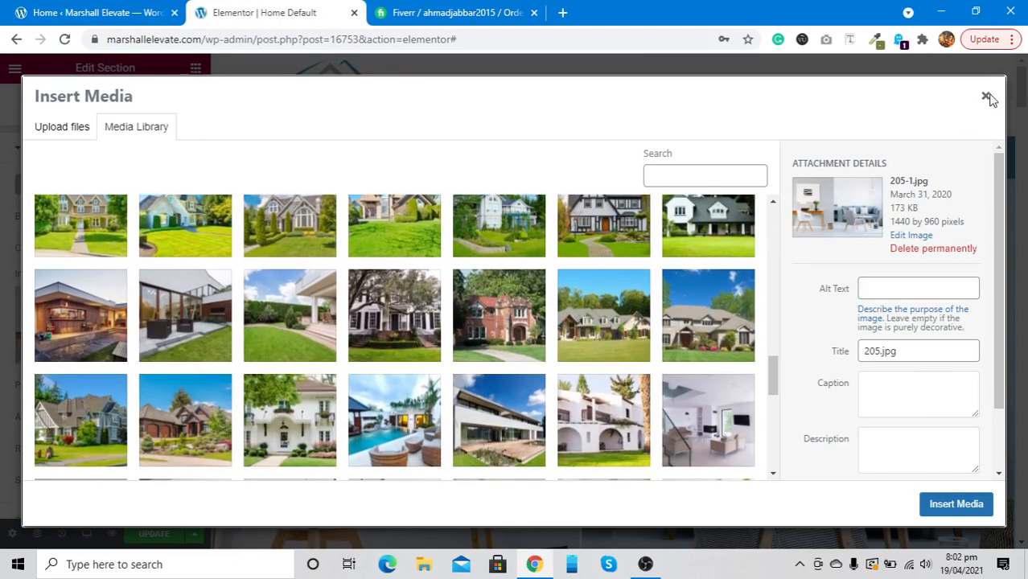
{"action": "left_click", "coordinate": [986, 97]}
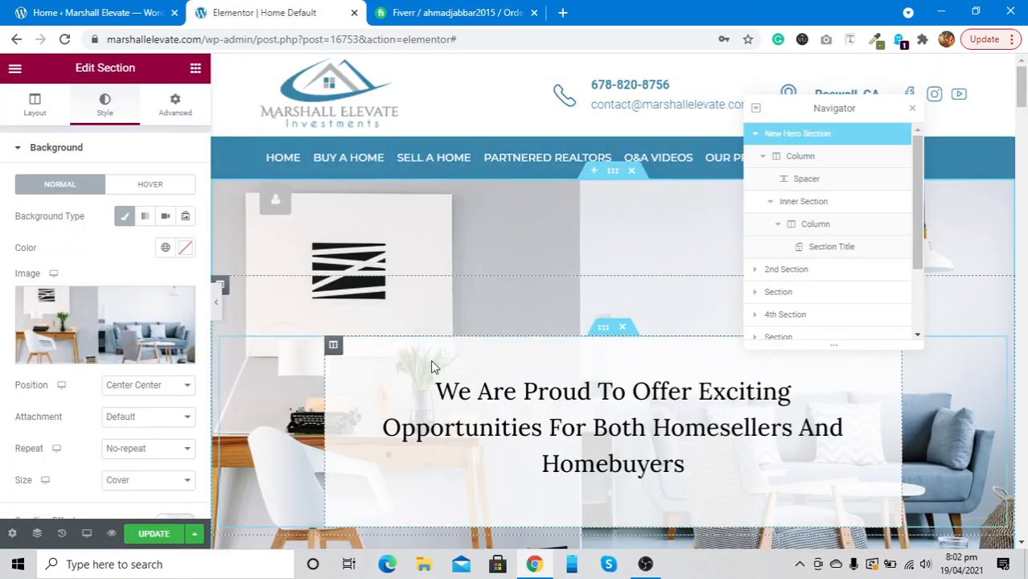
{"action": "mouse_move", "coordinate": [73, 335]}
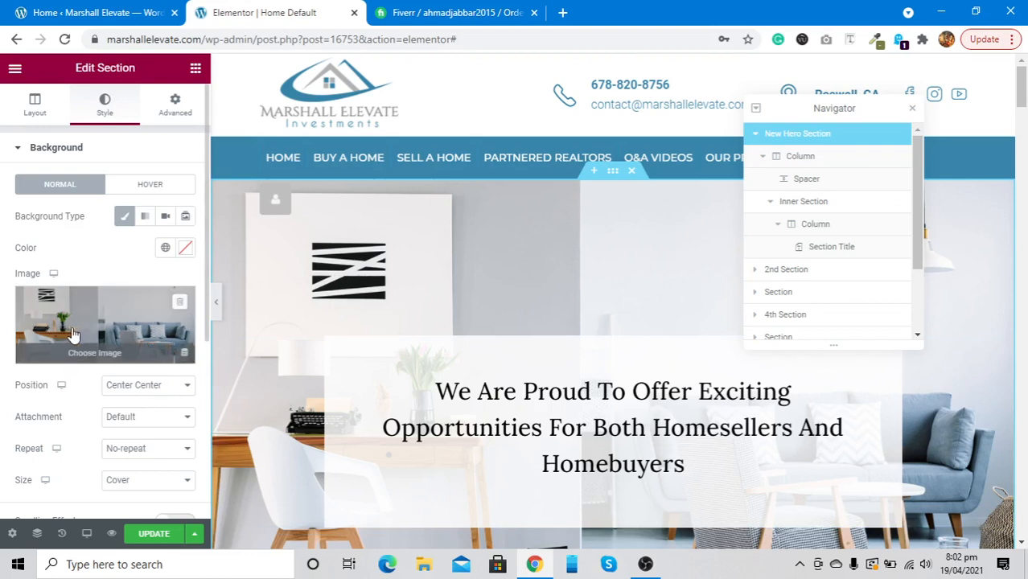
{"action": "scroll", "coordinate": [73, 335], "scroll_direction": "down", "scroll_amount": 2}
{"action": "scroll", "coordinate": [73, 335], "scroll_direction": "up", "scroll_amount": 2}
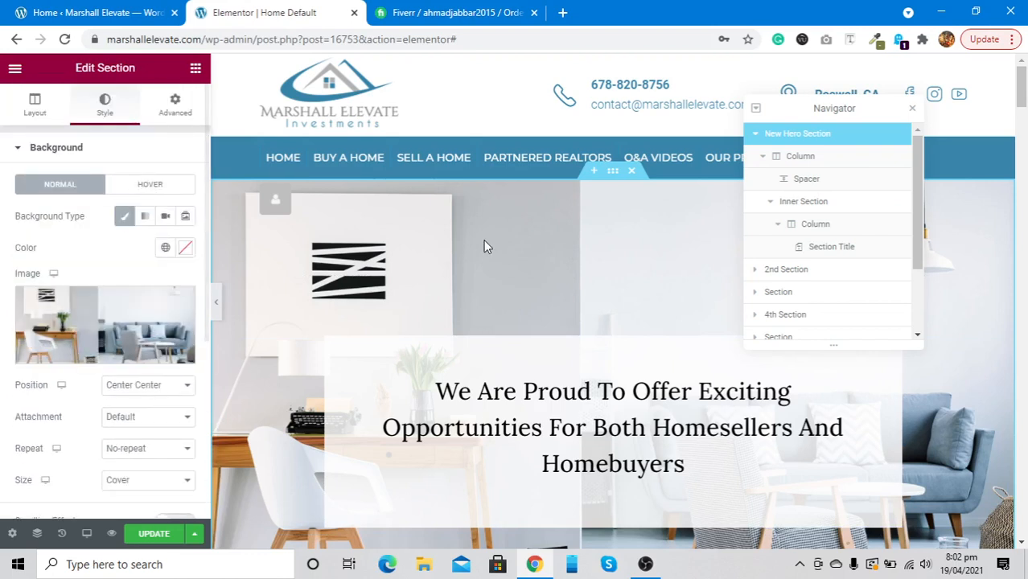
{"action": "scroll", "coordinate": [484, 240], "scroll_direction": "down", "scroll_amount": 2}
{"action": "scroll", "coordinate": [484, 240], "scroll_direction": "down", "scroll_amount": 3}
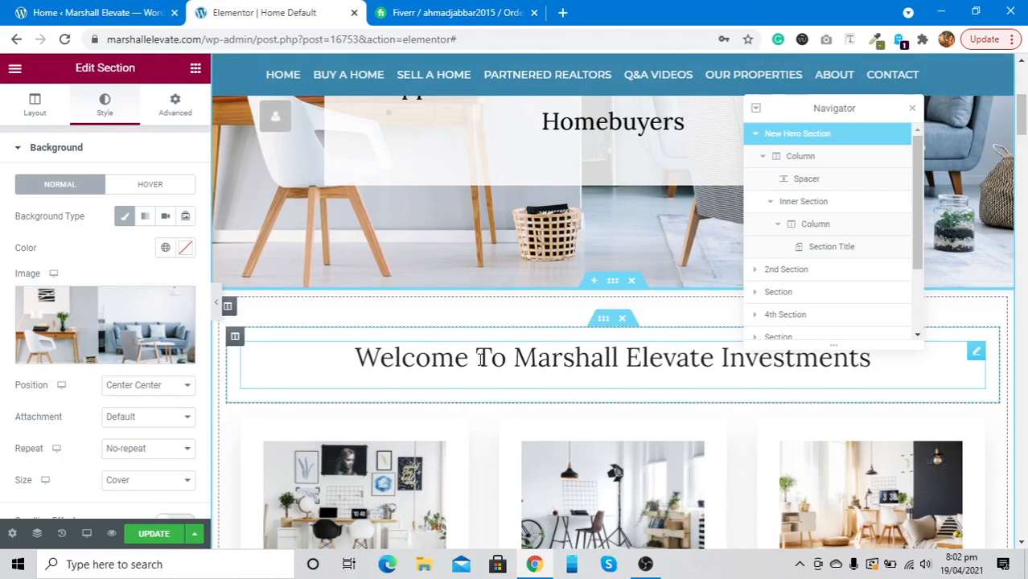
Select the Welcome heading, then open the Buy A Home image box's settings
{"action": "left_click", "coordinate": [415, 368]}
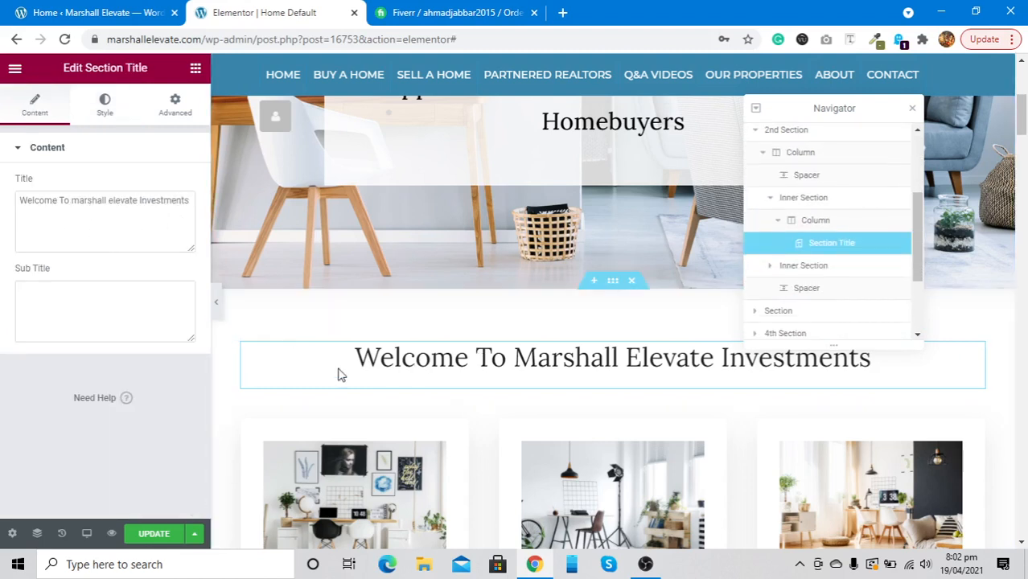
{"action": "scroll", "coordinate": [369, 404], "scroll_direction": "down", "scroll_amount": 2}
{"action": "scroll", "coordinate": [369, 404], "scroll_direction": "up", "scroll_amount": 2}
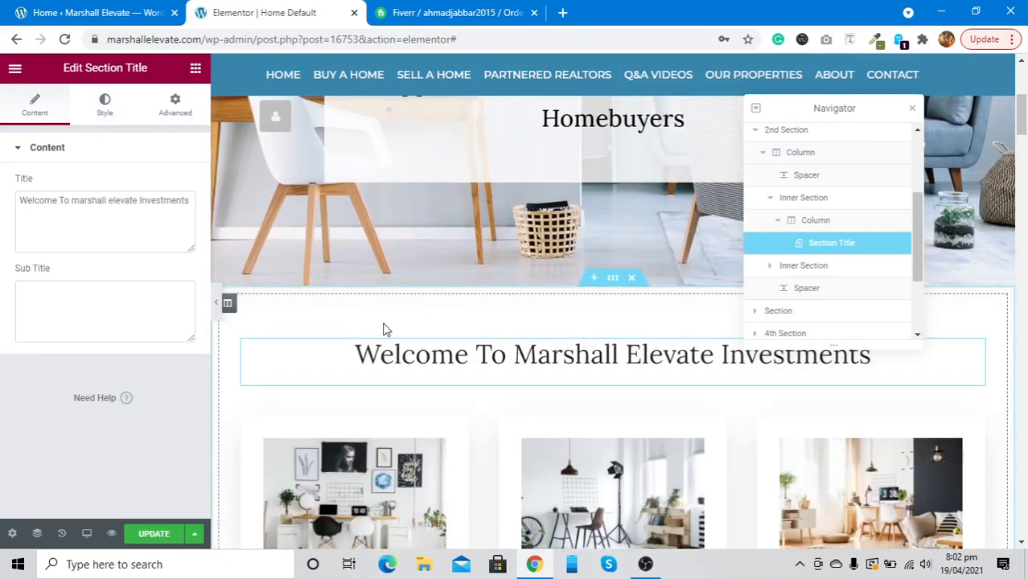
{"action": "scroll", "coordinate": [385, 329], "scroll_direction": "down", "scroll_amount": 3}
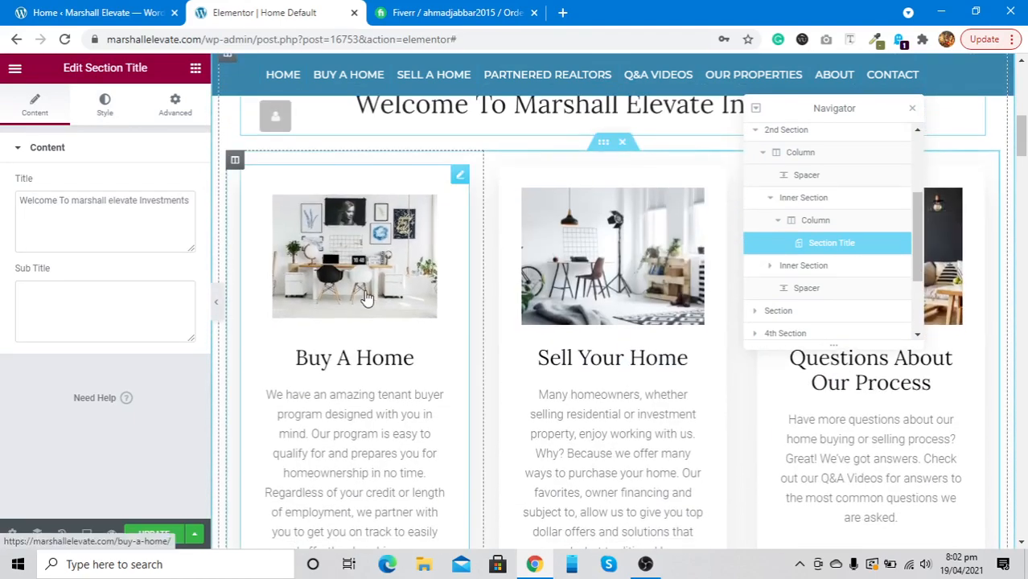
{"action": "left_click", "coordinate": [366, 298]}
{"action": "mouse_move", "coordinate": [132, 240]}
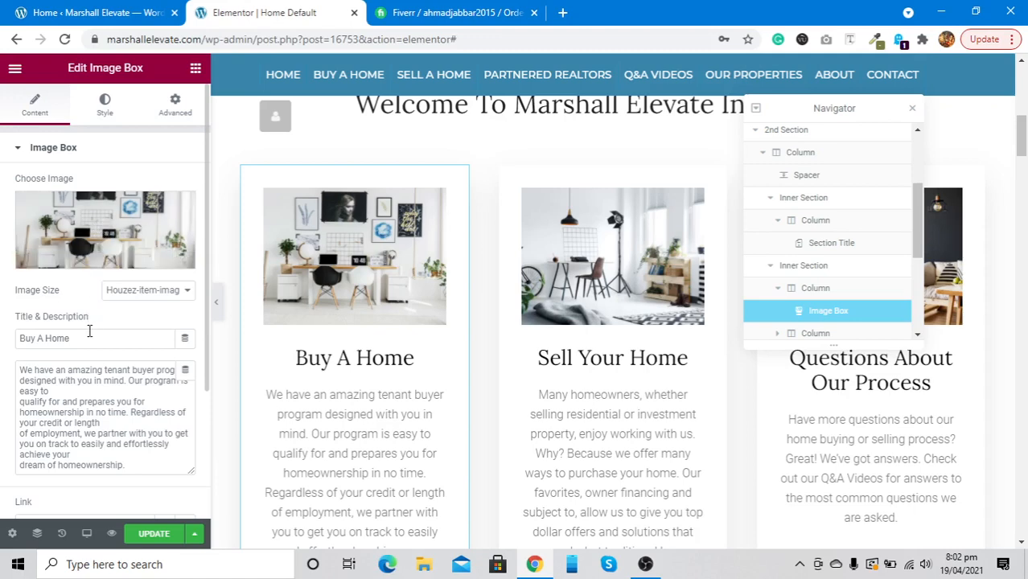
{"action": "left_click", "coordinate": [107, 222]}
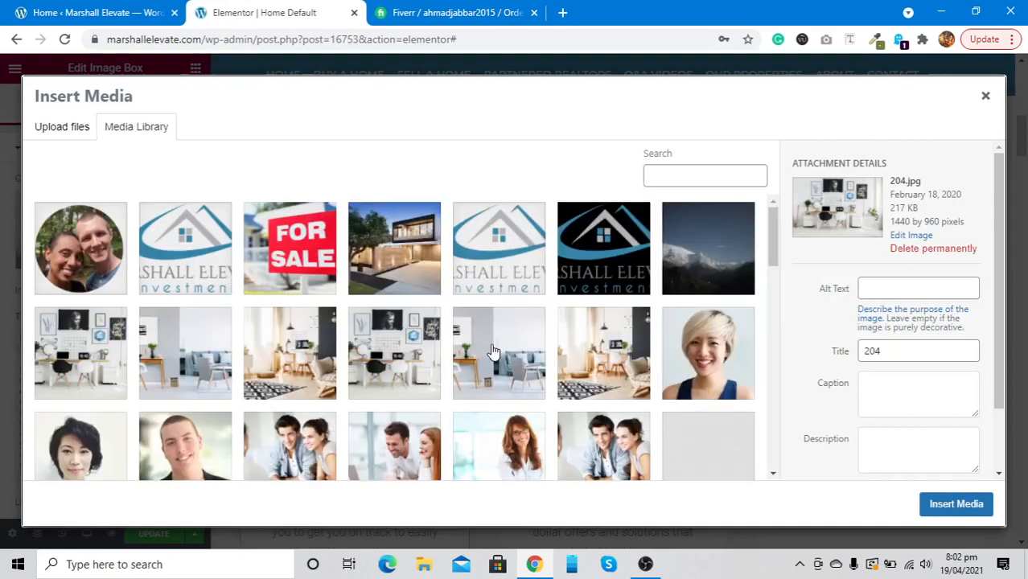
{"action": "scroll", "coordinate": [492, 351], "scroll_direction": "down", "scroll_amount": 3}
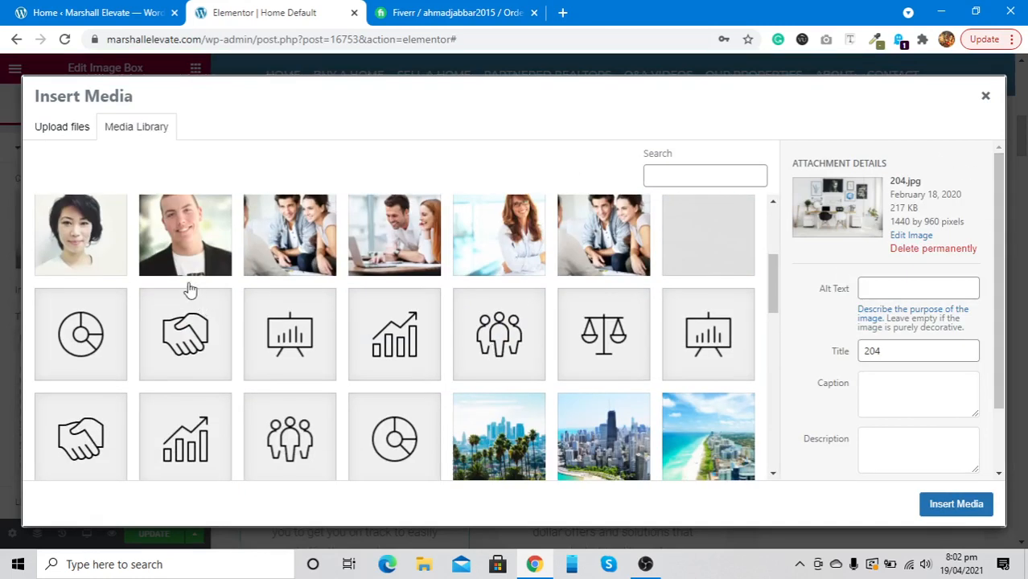
{"action": "left_click", "coordinate": [50, 133]}
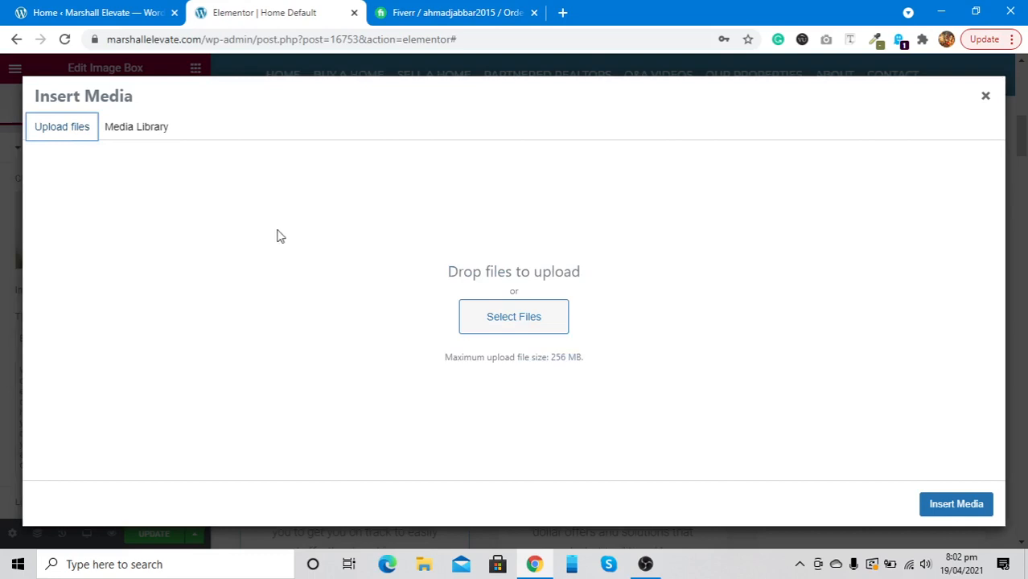
{"action": "left_click", "coordinate": [482, 328]}
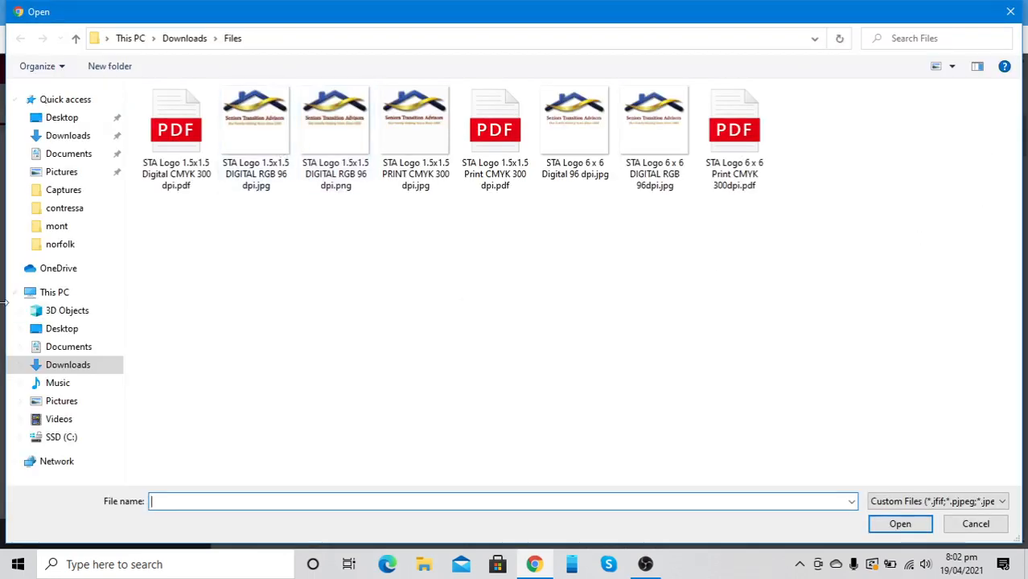
{"action": "left_click", "coordinate": [1022, 17]}
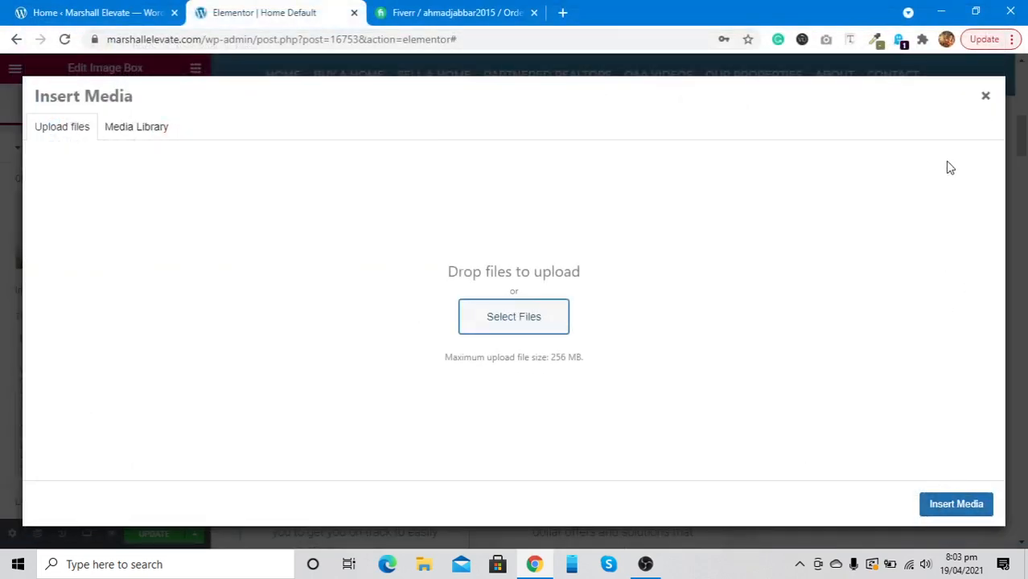
{"action": "left_click", "coordinate": [984, 98]}
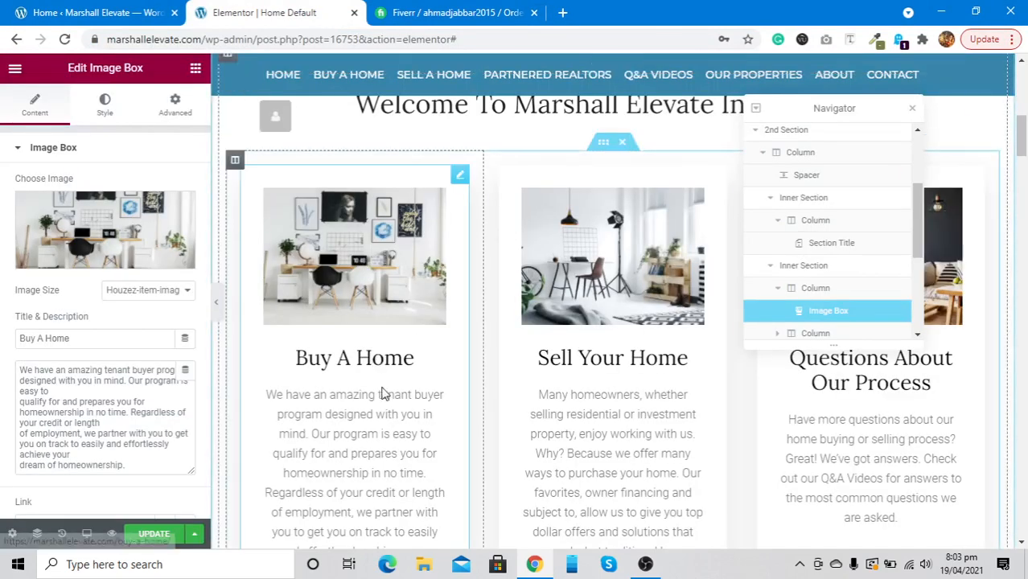
Select the Why Marshall Elevate heading and hide the Navigator outline
{"action": "scroll", "coordinate": [383, 390], "scroll_direction": "down", "scroll_amount": 1}
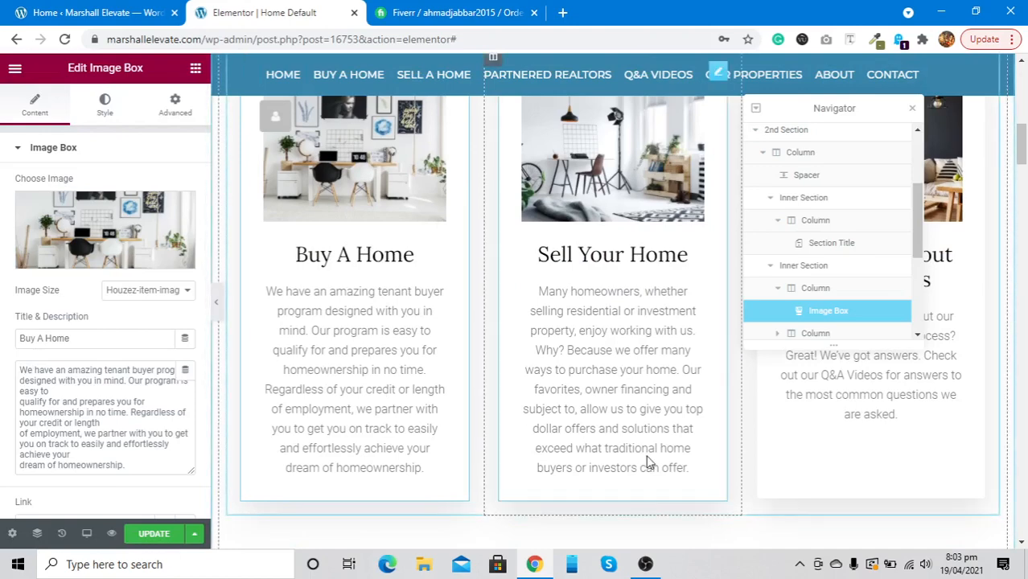
{"action": "scroll", "coordinate": [875, 423], "scroll_direction": "down", "scroll_amount": 4}
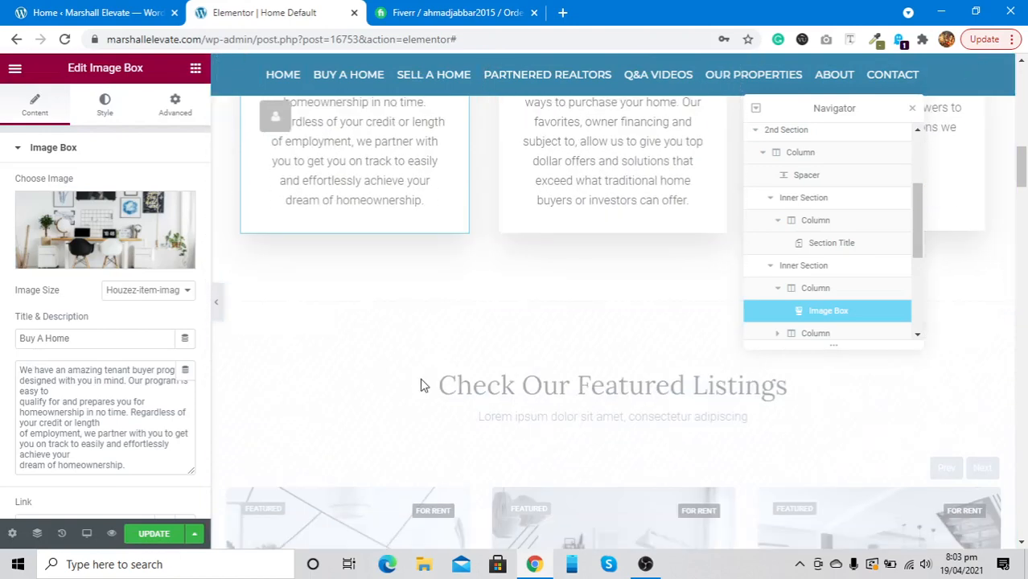
{"action": "scroll", "coordinate": [422, 386], "scroll_direction": "down", "scroll_amount": 8}
{"action": "scroll", "coordinate": [420, 378], "scroll_direction": "up", "scroll_amount": 2}
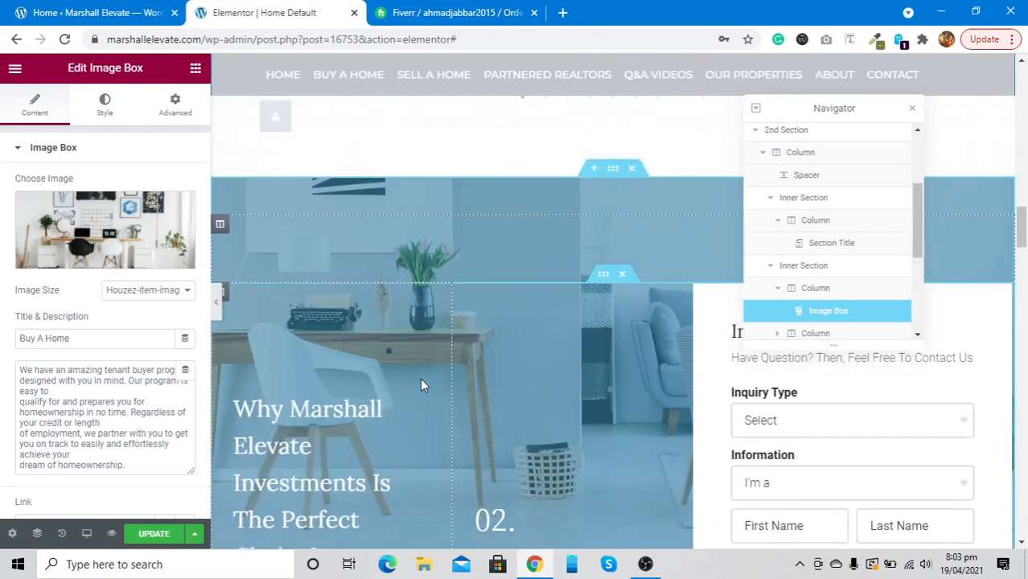
{"action": "scroll", "coordinate": [321, 361], "scroll_direction": "down", "scroll_amount": 3}
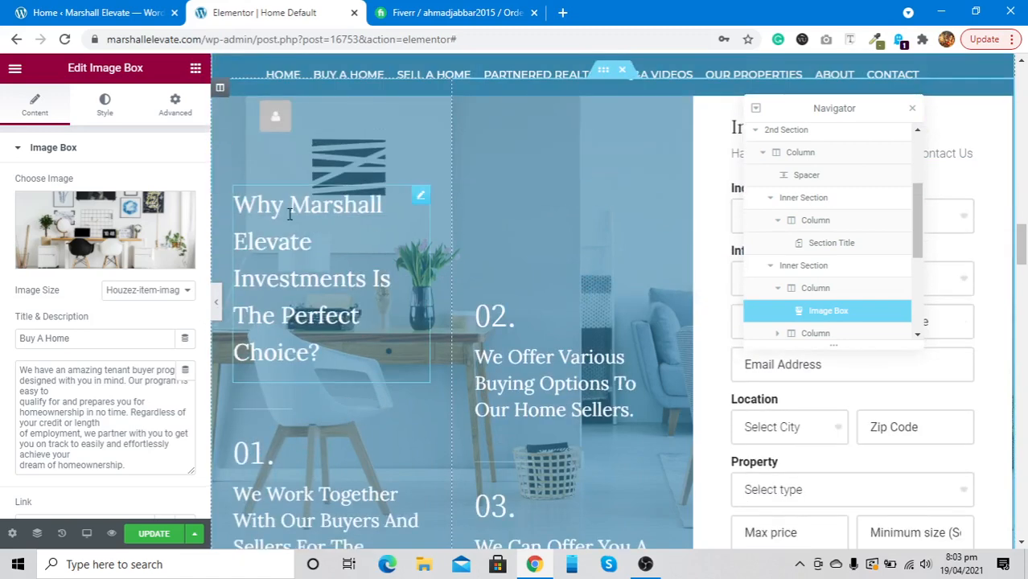
{"action": "left_click", "coordinate": [290, 211]}
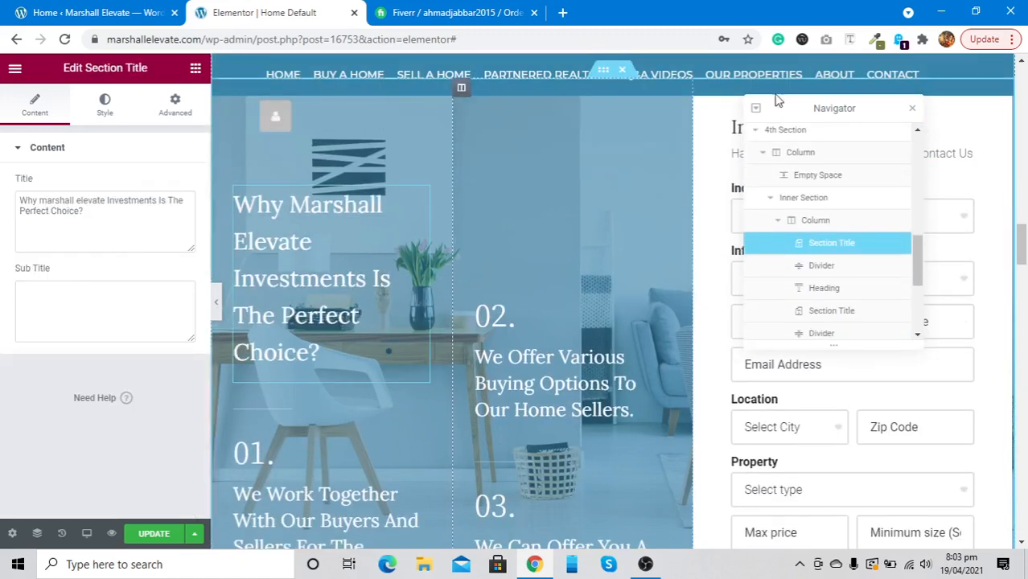
{"action": "left_click", "coordinate": [911, 111]}
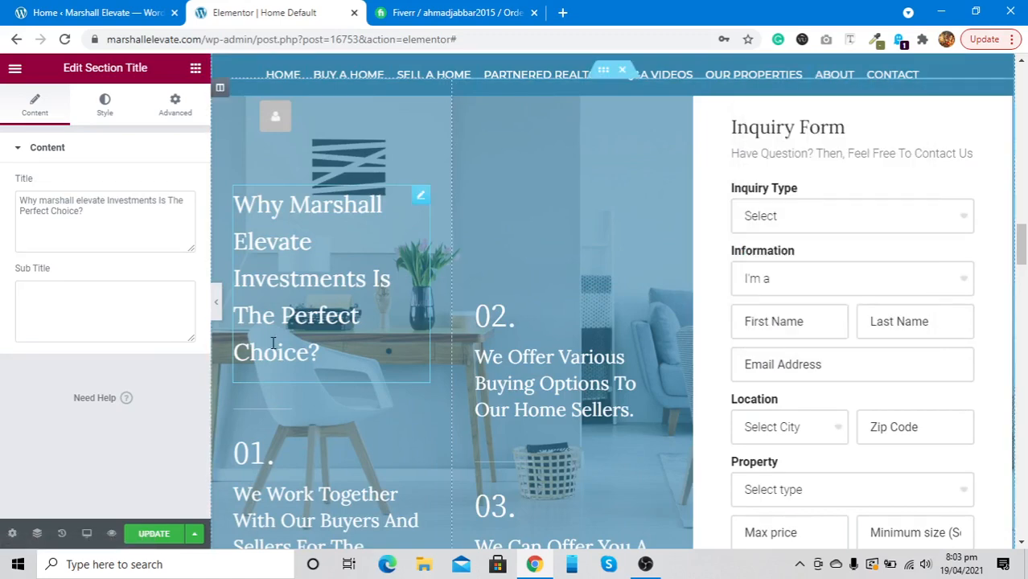
Open the '03. We Can Offer You A Higher Purchase Price' heading's settings
{"action": "scroll", "coordinate": [272, 343], "scroll_direction": "down", "scroll_amount": 1}
{"action": "scroll", "coordinate": [273, 344], "scroll_direction": "down", "scroll_amount": 1}
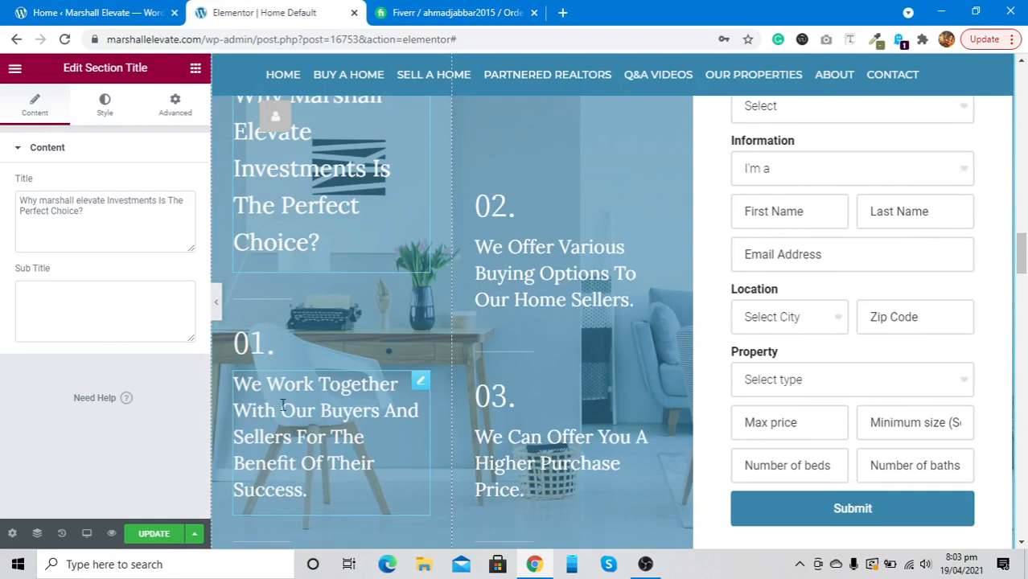
{"action": "scroll", "coordinate": [558, 256], "scroll_direction": "down", "scroll_amount": 1}
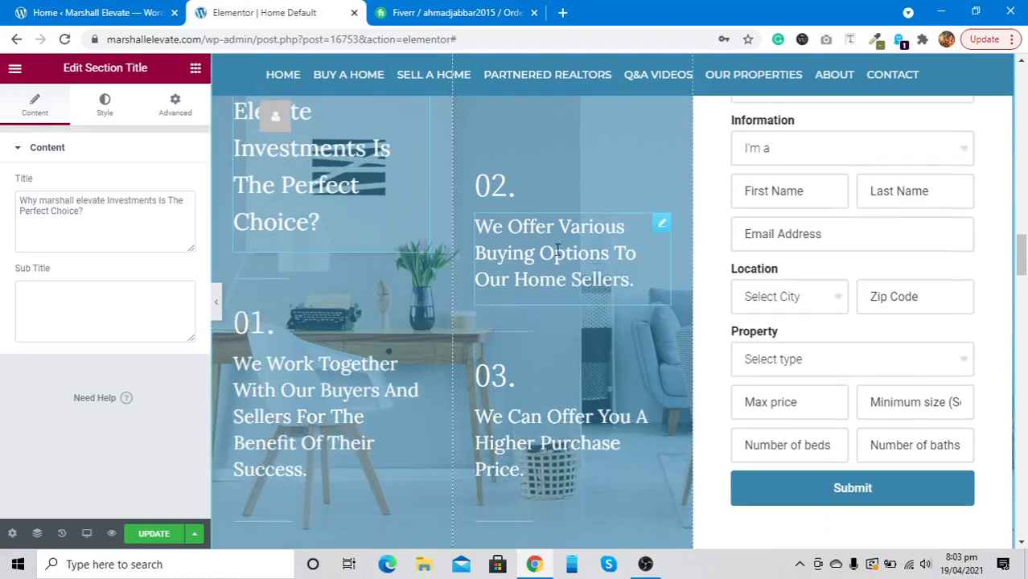
{"action": "scroll", "coordinate": [558, 256], "scroll_direction": "up", "scroll_amount": 2}
{"action": "scroll", "coordinate": [566, 314], "scroll_direction": "down", "scroll_amount": 3}
{"action": "scroll", "coordinate": [565, 314], "scroll_direction": "up", "scroll_amount": 1}
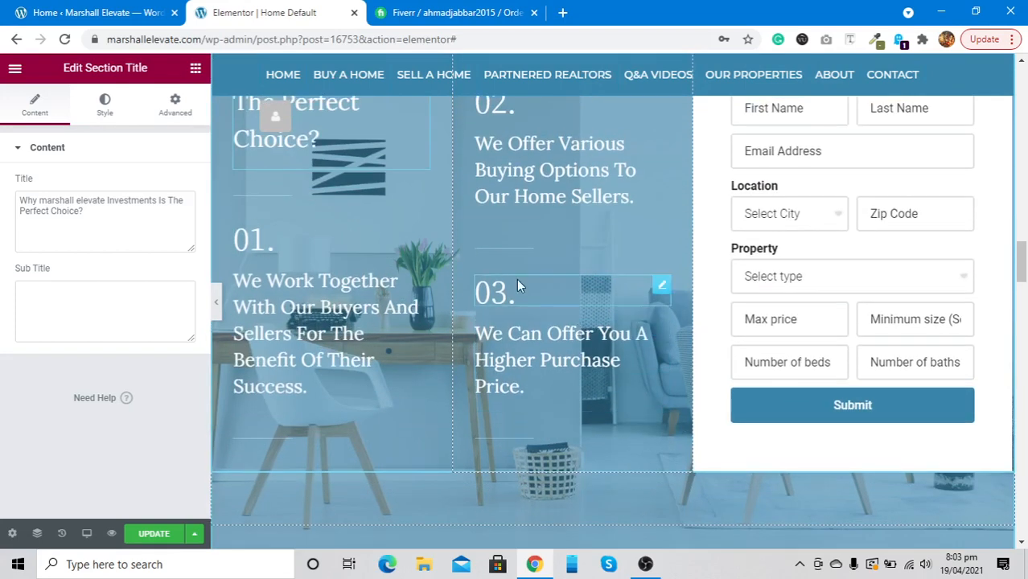
{"action": "scroll", "coordinate": [508, 272], "scroll_direction": "up", "scroll_amount": 1}
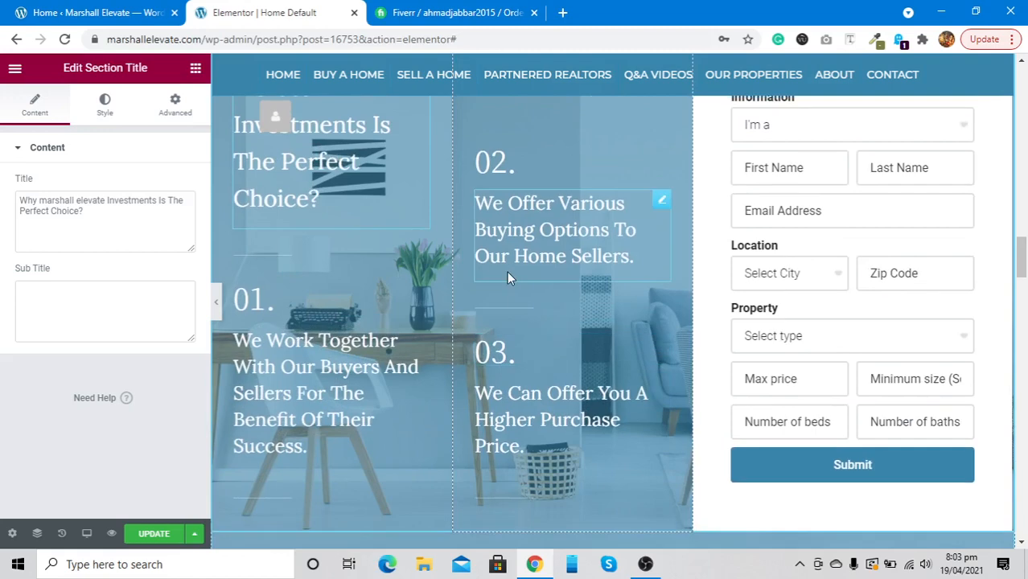
{"action": "left_click", "coordinate": [543, 441]}
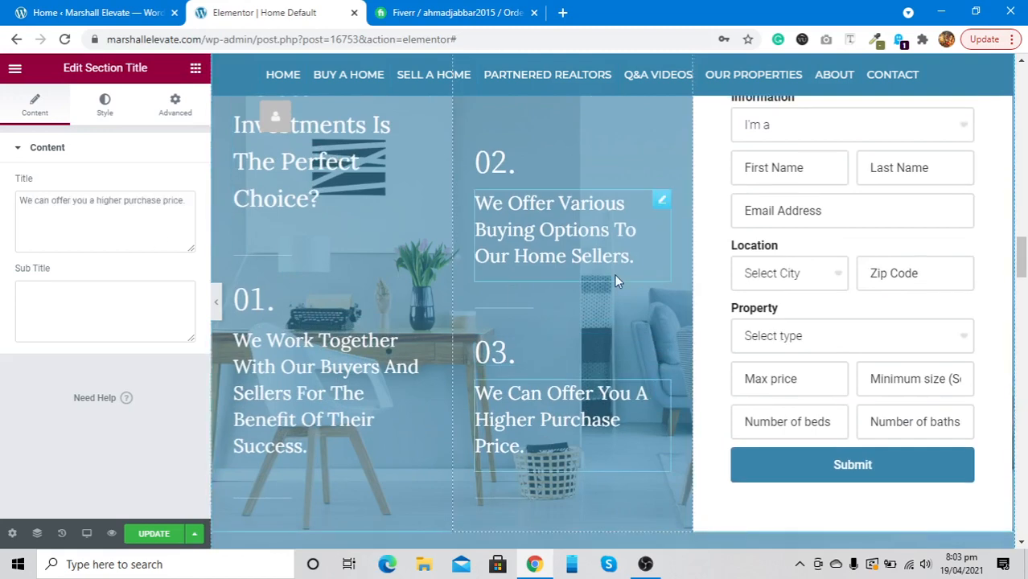
{"action": "scroll", "coordinate": [823, 273], "scroll_direction": "up", "scroll_amount": 3}
{"action": "scroll", "coordinate": [823, 272], "scroll_direction": "down", "scroll_amount": 2}
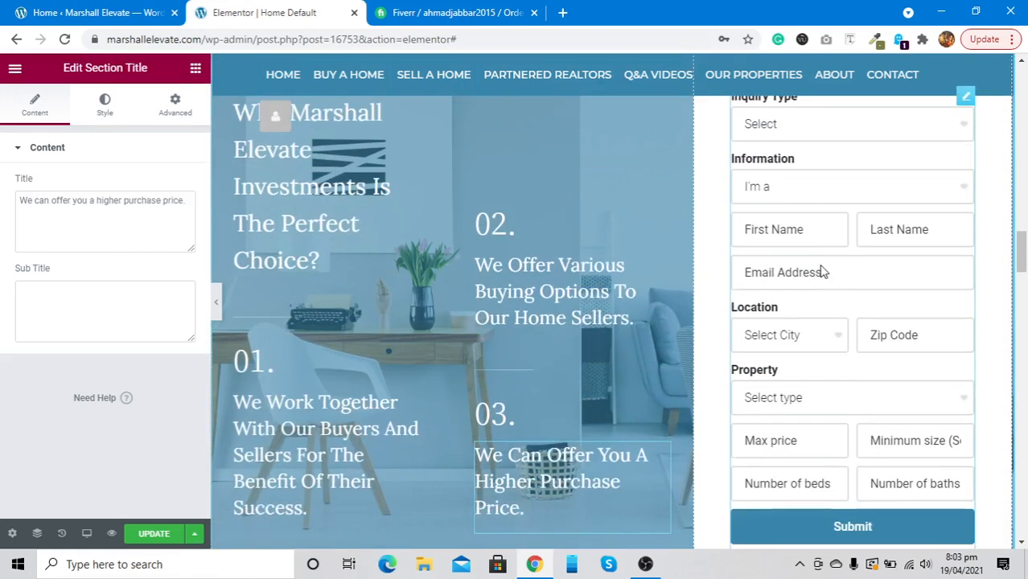
{"action": "scroll", "coordinate": [822, 270], "scroll_direction": "up", "scroll_amount": 1}
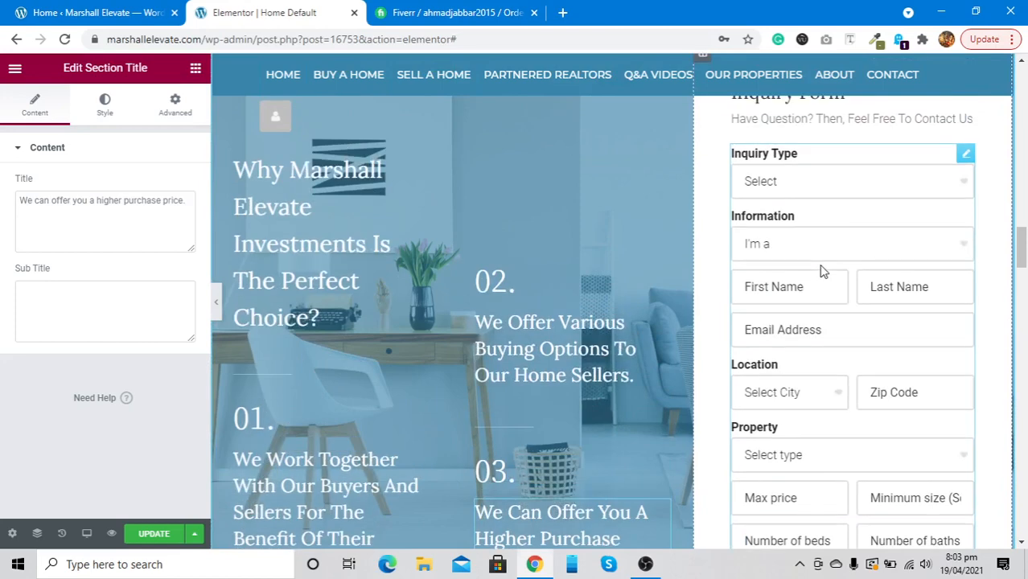
Open the Inquiry Form's settings, check the Inquiry Type field, and expand the Email section
{"action": "left_click", "coordinate": [968, 156]}
{"action": "scroll", "coordinate": [803, 184], "scroll_direction": "up", "scroll_amount": 2}
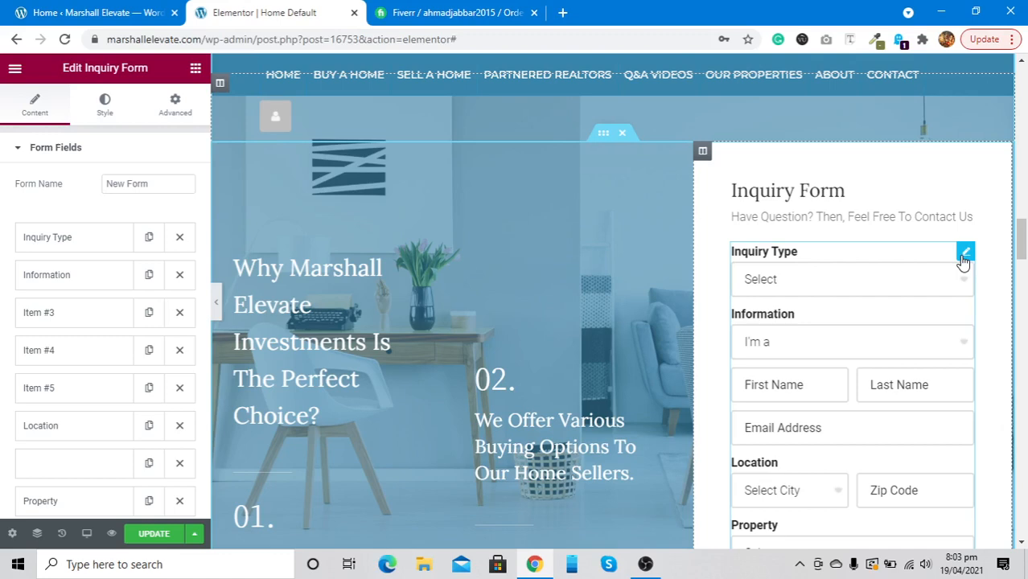
{"action": "scroll", "coordinate": [39, 259], "scroll_direction": "down", "scroll_amount": 8}
{"action": "scroll", "coordinate": [38, 261], "scroll_direction": "up", "scroll_amount": 4}
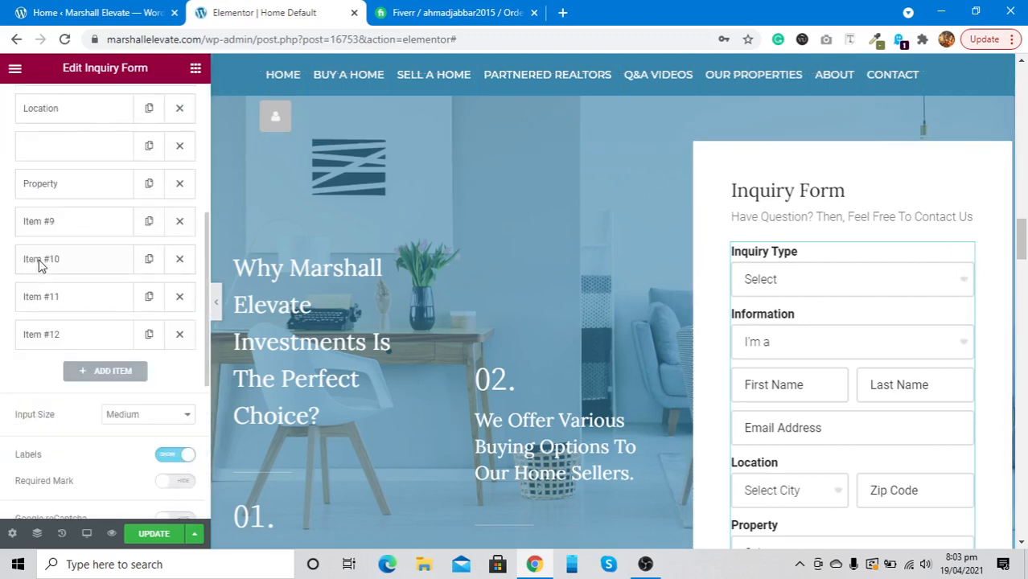
{"action": "scroll", "coordinate": [41, 241], "scroll_direction": "up", "scroll_amount": 5}
{"action": "left_click", "coordinate": [54, 187]}
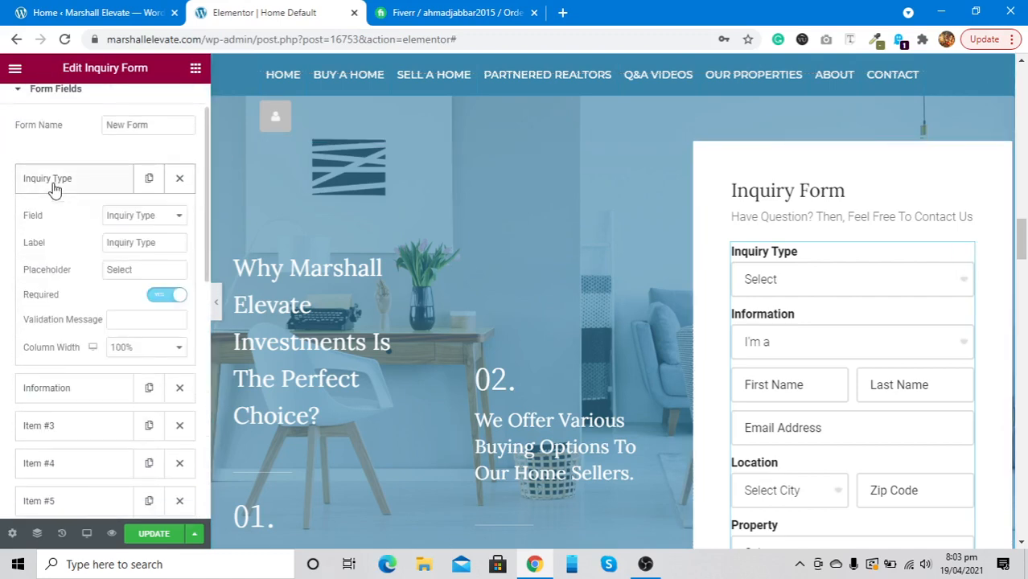
{"action": "left_click", "coordinate": [54, 187]}
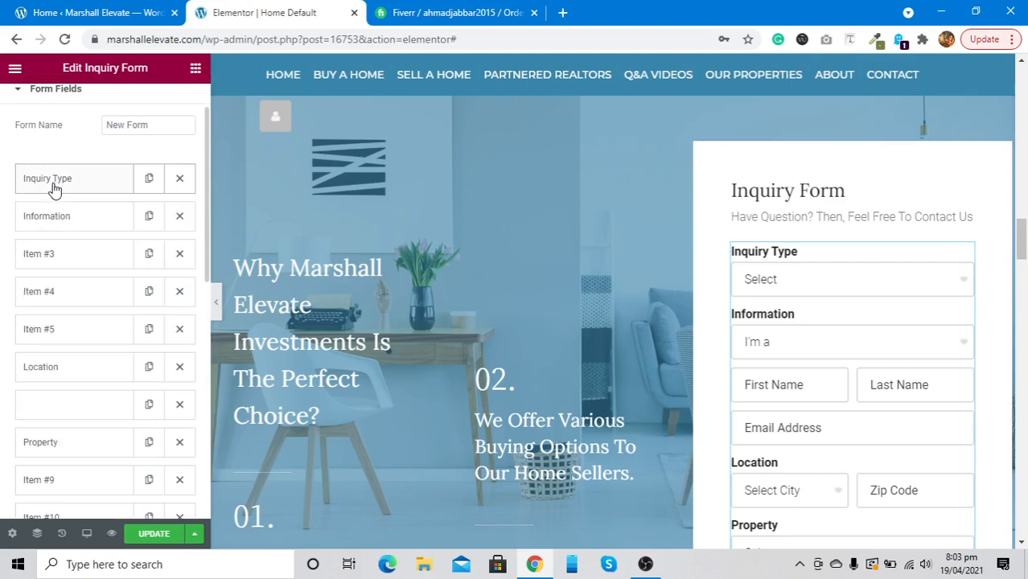
{"action": "scroll", "coordinate": [54, 187], "scroll_direction": "down", "scroll_amount": 8}
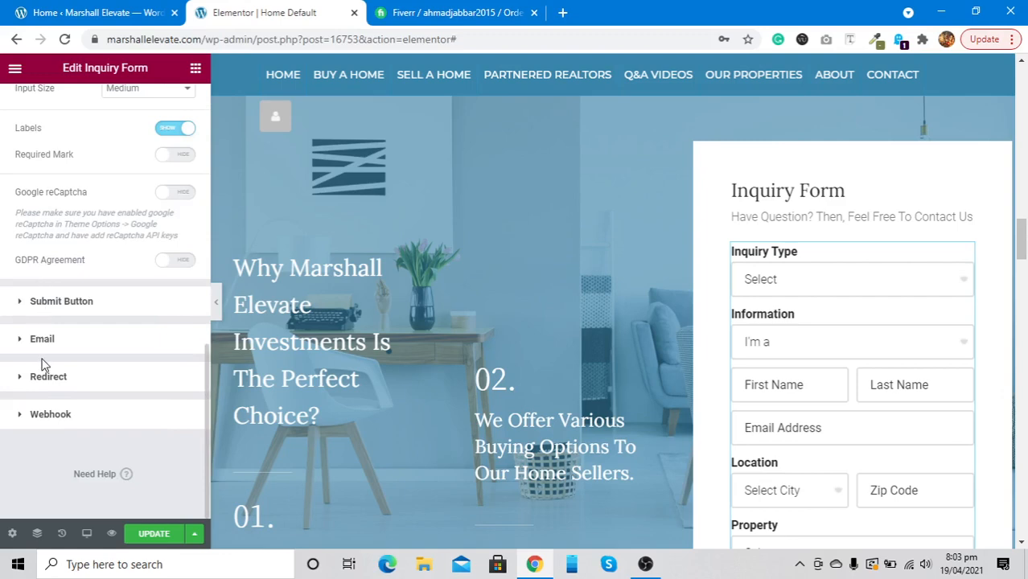
{"action": "left_click", "coordinate": [42, 339]}
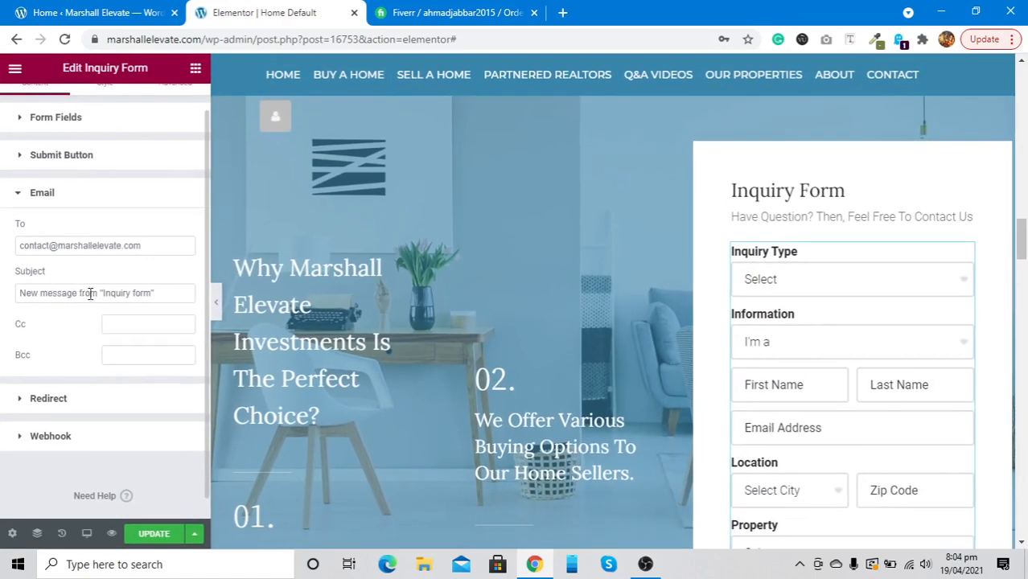
Change the email subject to New message from "MARSHALL ELEVATE" and update the page
{"action": "left_click", "coordinate": [155, 296]}
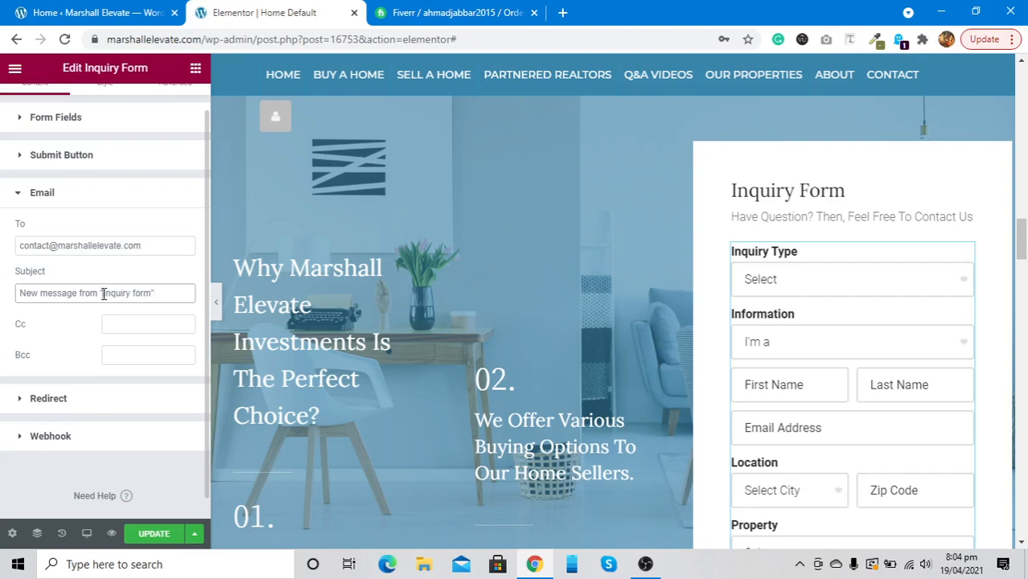
{"action": "key", "text": "shift+Right"}
{"action": "key", "text": "shift+Right"}
{"action": "key", "text": "shift+Right"}
{"action": "key", "text": "shift+Right"}
{"action": "key", "text": "shift+Right"}
{"action": "key", "text": "shift+Right"}
{"action": "key", "text": "shift+Right"}
{"action": "key", "text": "shift+Right"}
{"action": "key", "text": "shift+Right"}
{"action": "key", "text": "shift+Right"}
{"action": "type", "text": "M"}
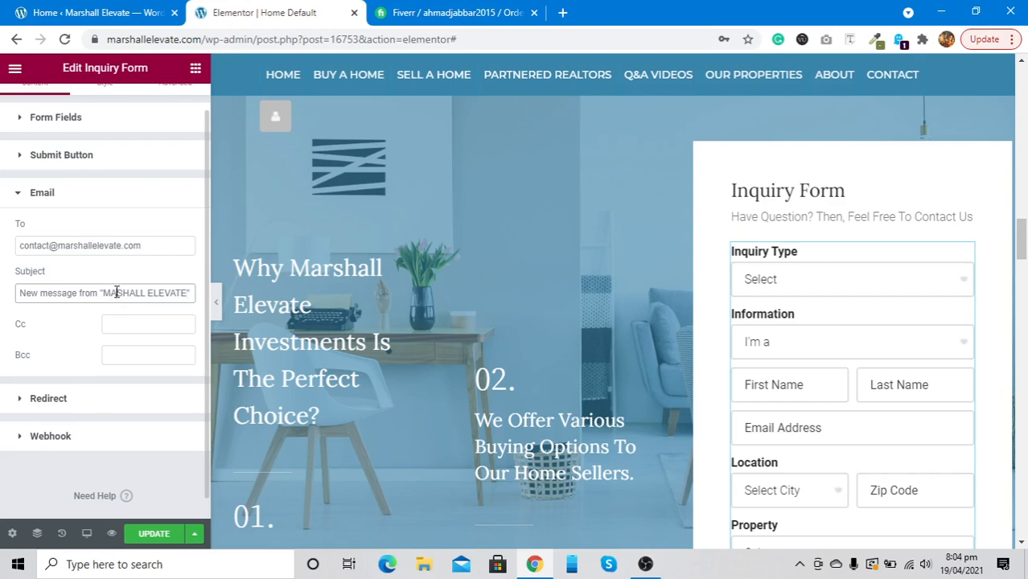
{"action": "type", "text": "R"}
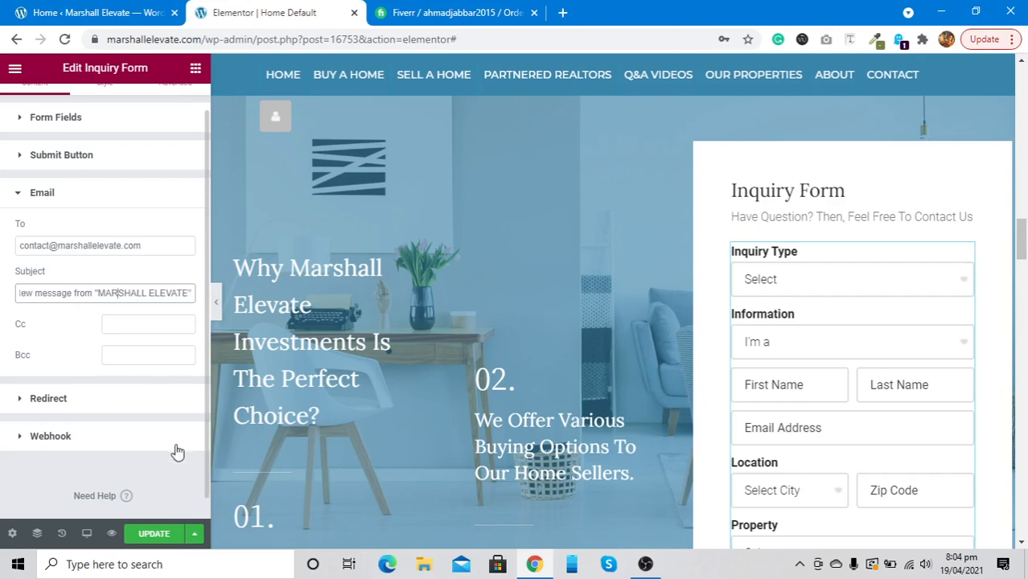
{"action": "left_click", "coordinate": [150, 535]}
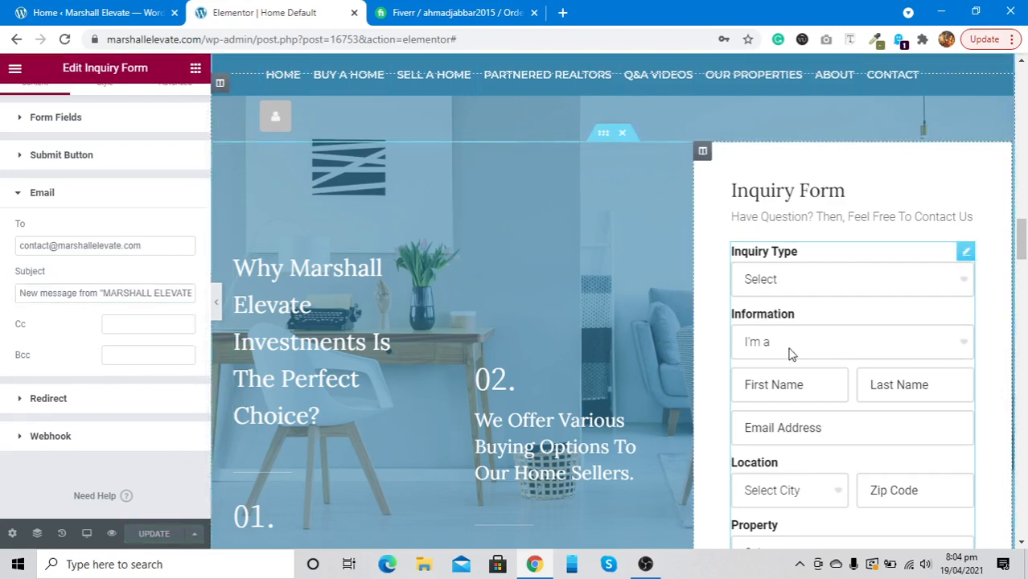
Hide the editing panel and scroll through the full-width homepage preview
{"action": "scroll", "coordinate": [791, 354], "scroll_direction": "down", "scroll_amount": 2}
{"action": "scroll", "coordinate": [791, 354], "scroll_direction": "down", "scroll_amount": 1}
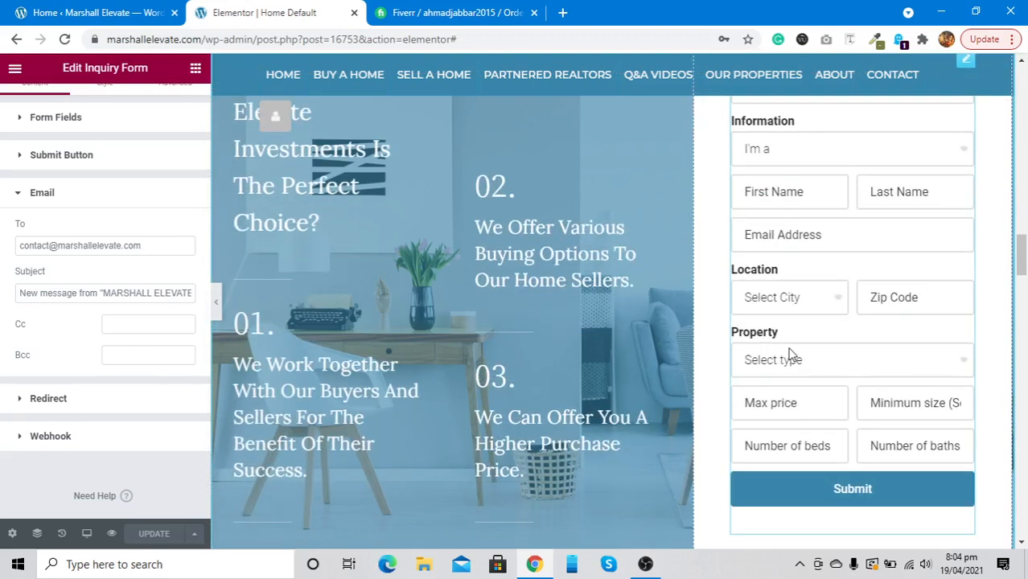
{"action": "scroll", "coordinate": [266, 369], "scroll_direction": "down", "scroll_amount": 8}
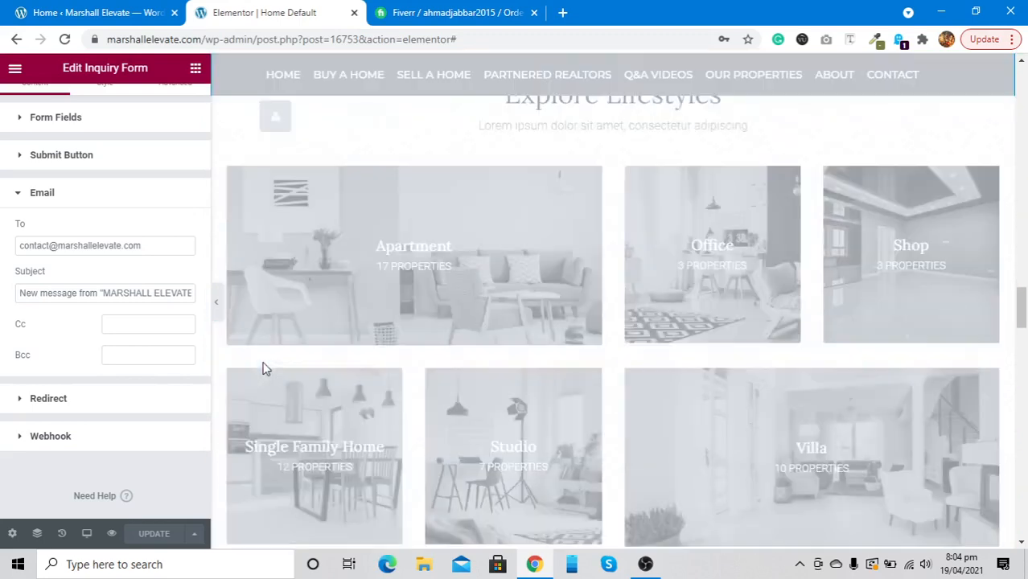
{"action": "scroll", "coordinate": [266, 368], "scroll_direction": "down", "scroll_amount": 4}
{"action": "scroll", "coordinate": [222, 311], "scroll_direction": "down", "scroll_amount": 10}
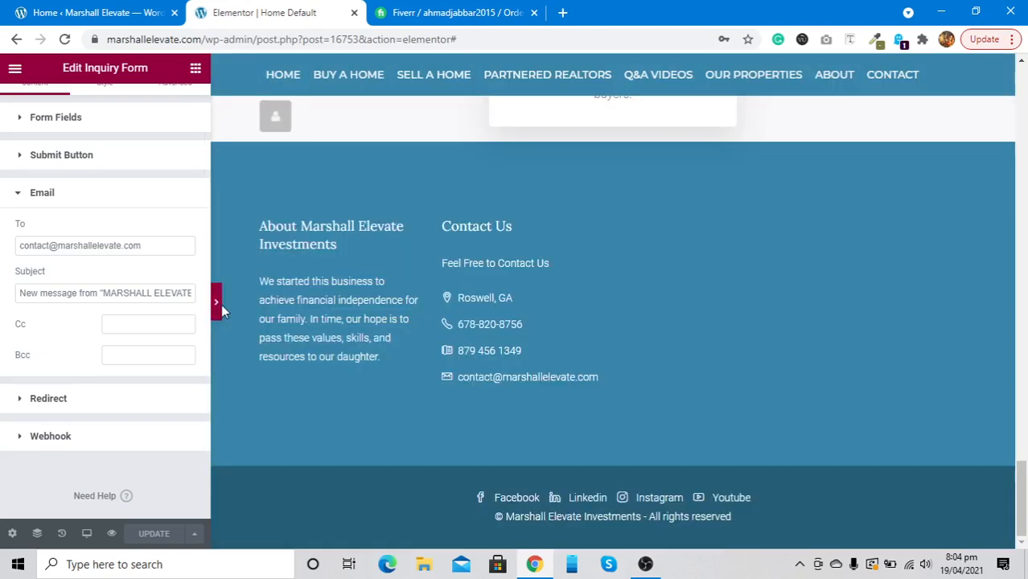
{"action": "left_click", "coordinate": [218, 304]}
{"action": "scroll", "coordinate": [223, 311], "scroll_direction": "up", "scroll_amount": 4}
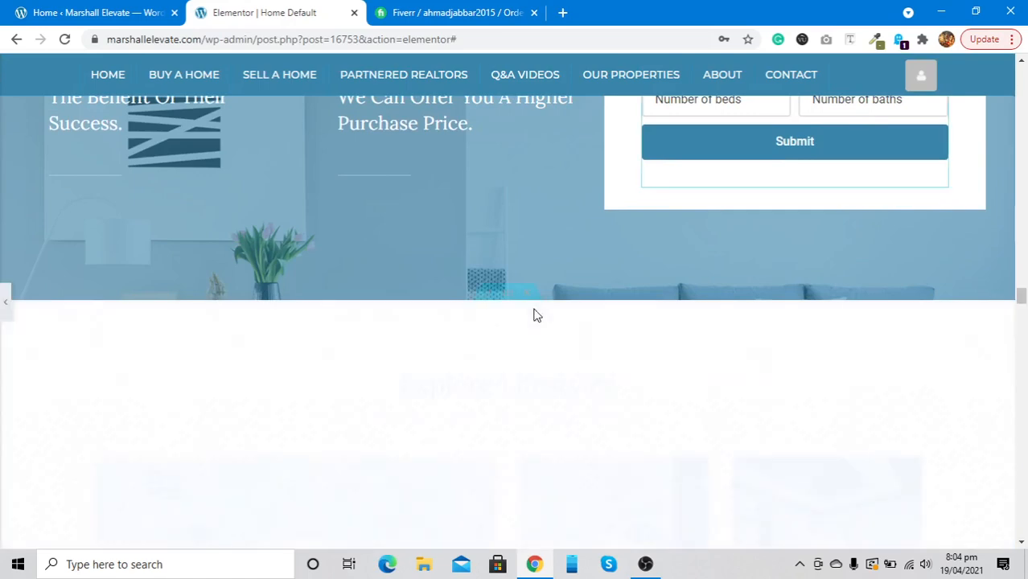
{"action": "scroll", "coordinate": [555, 328], "scroll_direction": "down", "scroll_amount": 5}
{"action": "scroll", "coordinate": [555, 322], "scroll_direction": "down", "scroll_amount": 10}
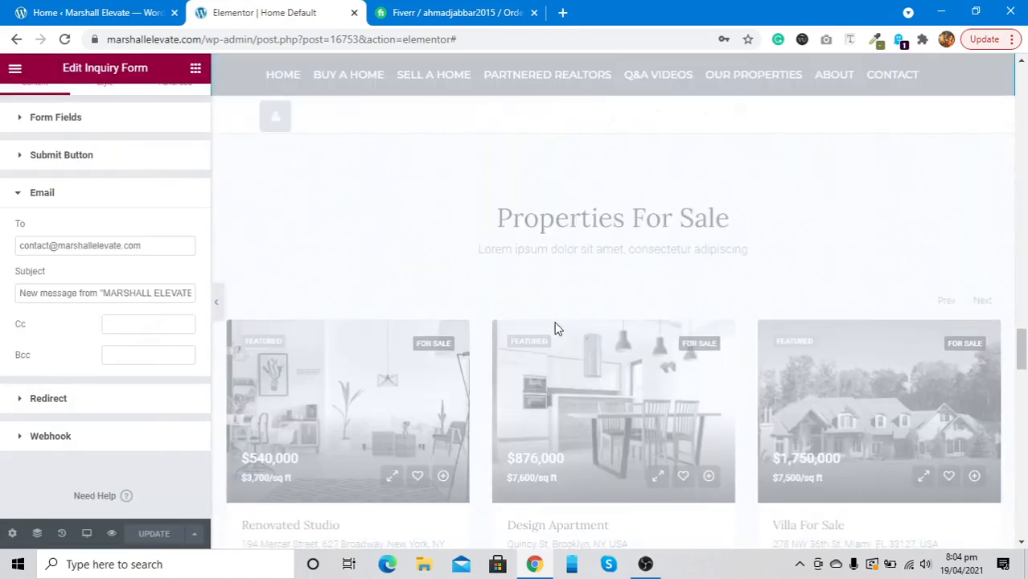
{"action": "scroll", "coordinate": [556, 328], "scroll_direction": "up", "scroll_amount": 2}
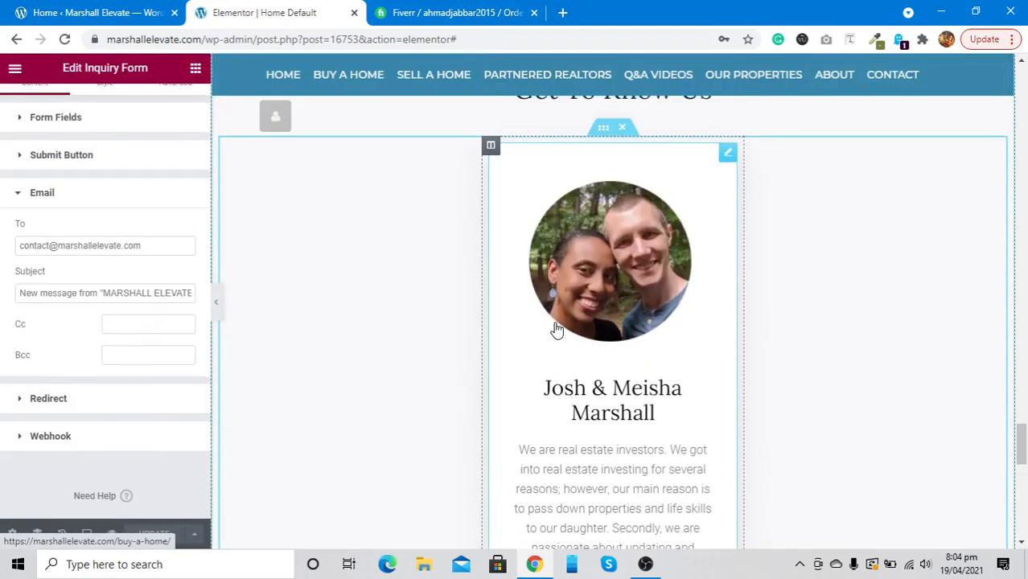
Open the about-us image box and inspect the end of its link address
{"action": "left_click", "coordinate": [555, 328]}
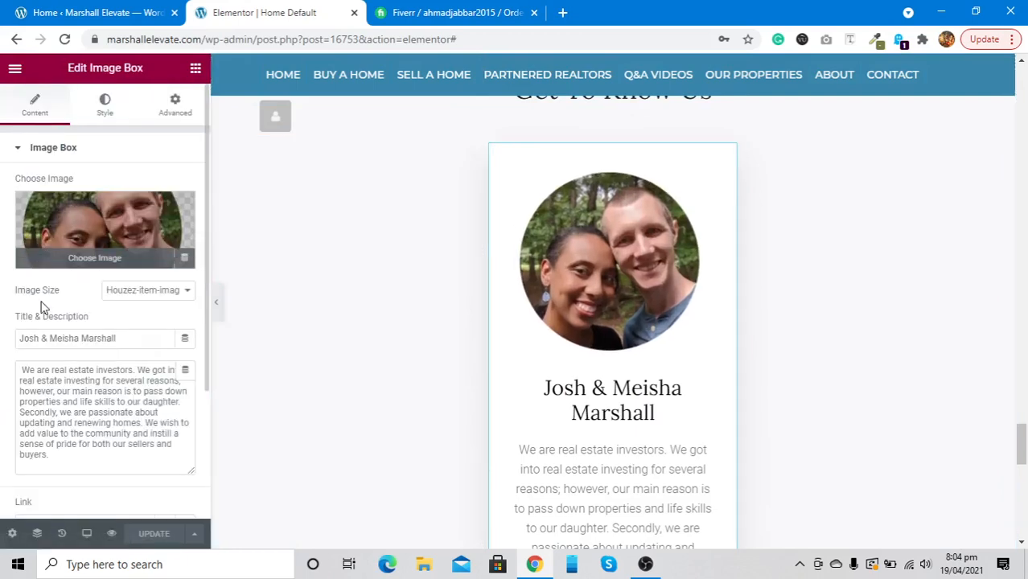
{"action": "scroll", "coordinate": [44, 423], "scroll_direction": "down", "scroll_amount": 2}
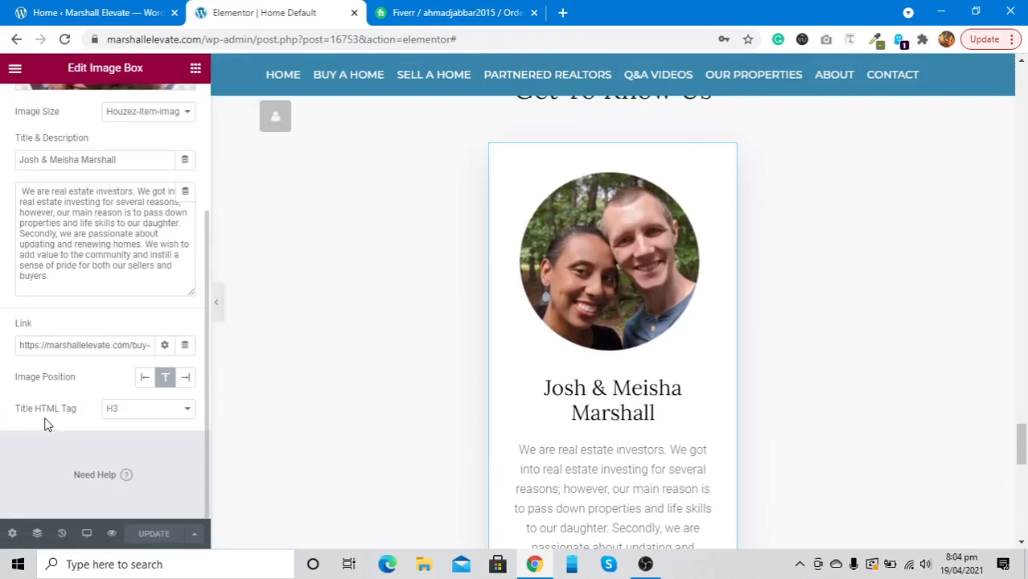
{"action": "left_click", "coordinate": [86, 344]}
{"action": "key", "text": "Right"}
{"action": "key", "text": "Right"}
{"action": "key", "text": "Right"}
{"action": "key", "text": "Right"}
{"action": "key", "text": "Right"}
{"action": "key", "text": "Right"}
{"action": "key", "text": "Right"}
{"action": "key", "text": "Right"}
{"action": "key", "text": "Right"}
{"action": "key", "text": "Right"}
{"action": "key", "text": "Right"}
{"action": "key", "text": "Right"}
{"action": "key", "text": "Right"}
{"action": "key", "text": "Right"}
{"action": "key", "text": "Right"}
{"action": "key", "text": "Right"}
{"action": "key", "text": "Right"}
{"action": "key", "text": "Right"}
{"action": "key", "text": "Right"}
{"action": "key", "text": "Right"}
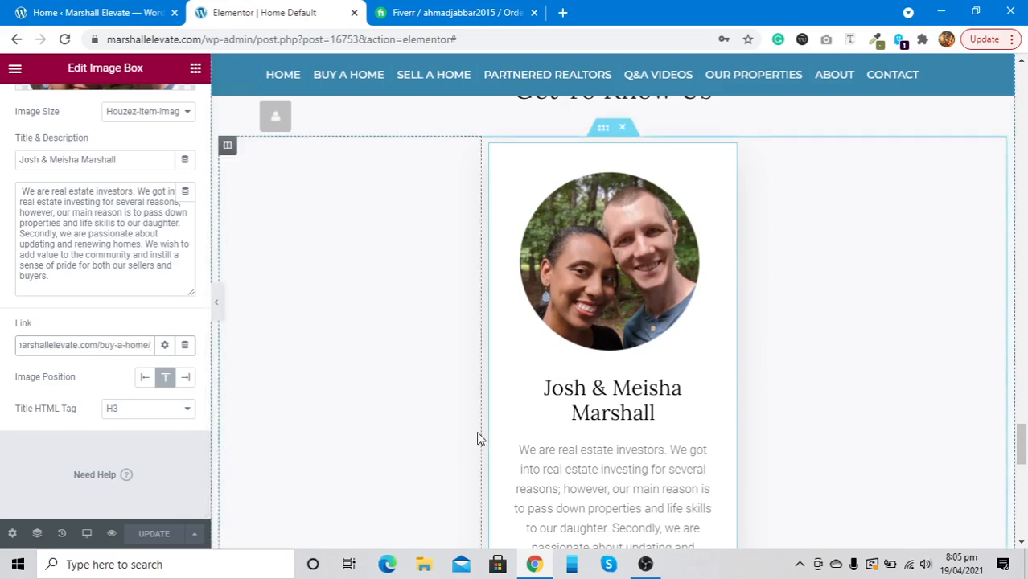
{"action": "scroll", "coordinate": [477, 437], "scroll_direction": "down", "scroll_amount": 2}
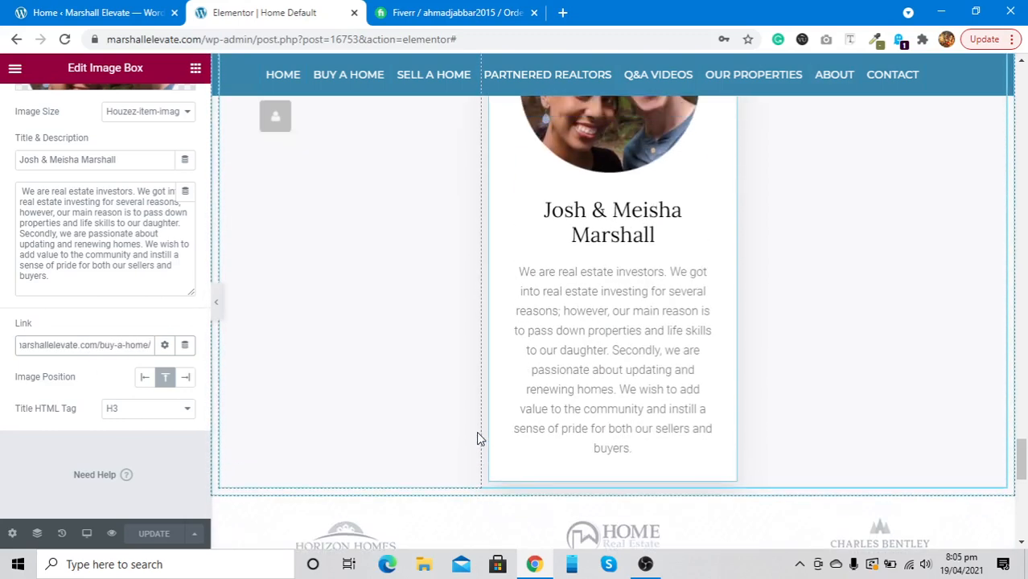
{"action": "scroll", "coordinate": [477, 437], "scroll_direction": "down", "scroll_amount": 8}
{"action": "scroll", "coordinate": [477, 437], "scroll_direction": "up", "scroll_amount": 7}
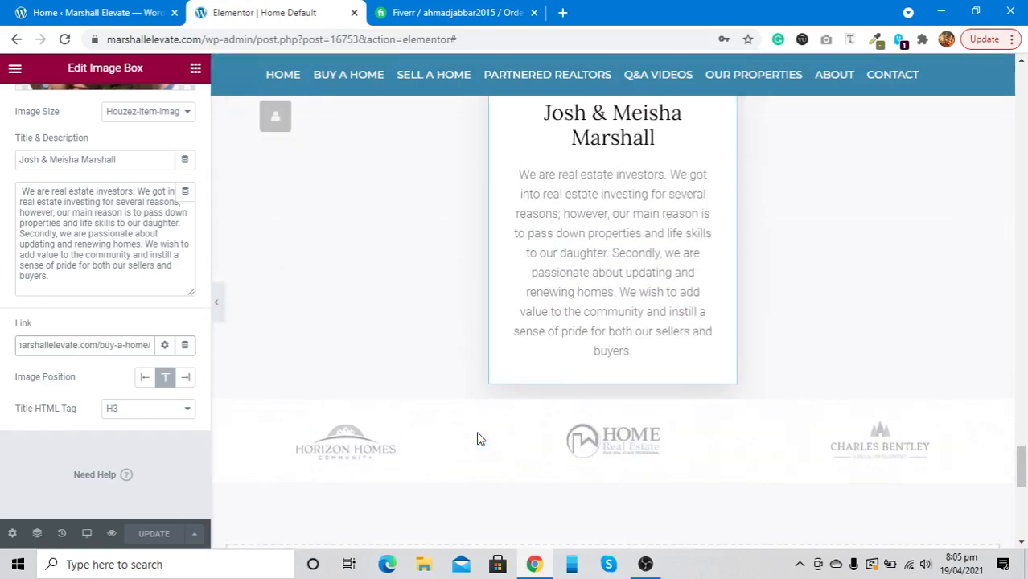
{"action": "scroll", "coordinate": [477, 436], "scroll_direction": "down", "scroll_amount": 8}
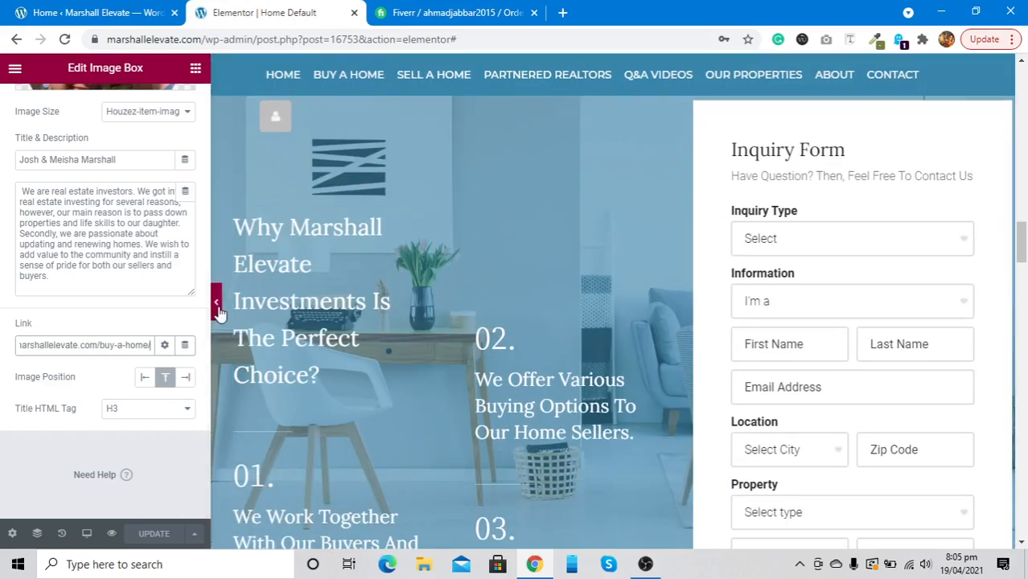
Preview the page full width again, then bring the editing panel back
{"action": "left_click", "coordinate": [217, 306]}
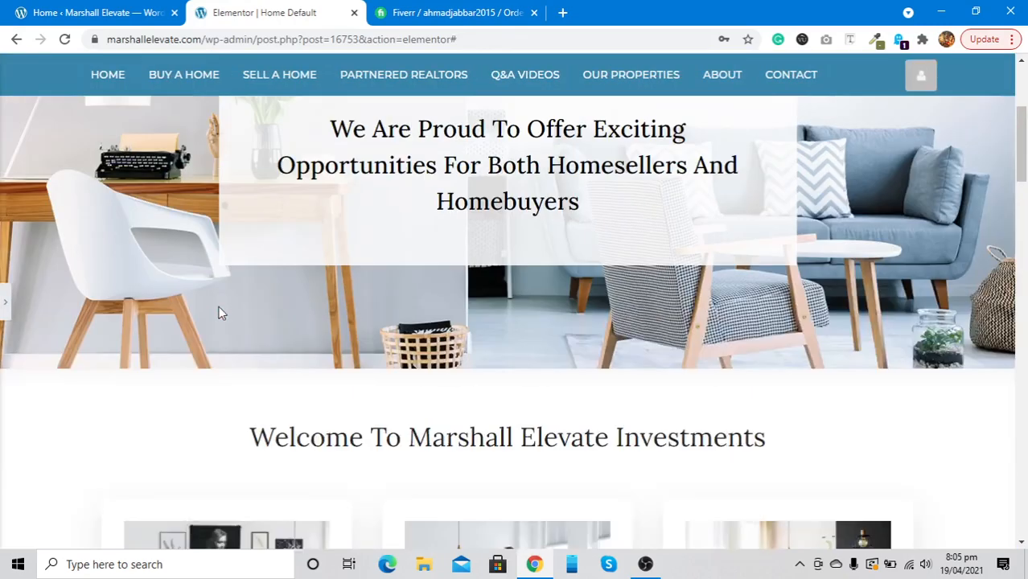
{"action": "scroll", "coordinate": [222, 313], "scroll_direction": "up", "scroll_amount": 3}
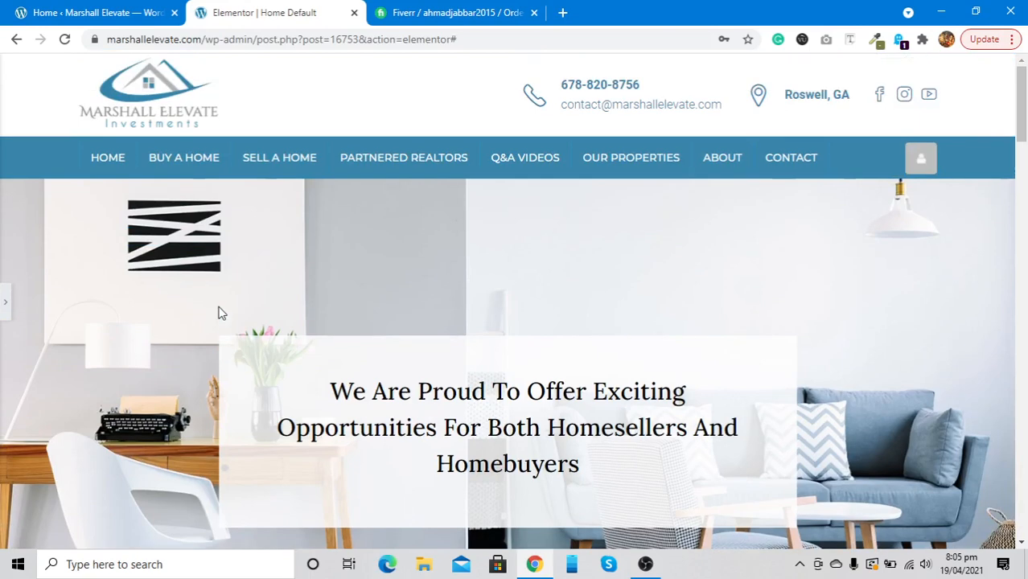
{"action": "scroll", "coordinate": [223, 313], "scroll_direction": "down", "scroll_amount": 3}
{"action": "scroll", "coordinate": [222, 313], "scroll_direction": "up", "scroll_amount": 3}
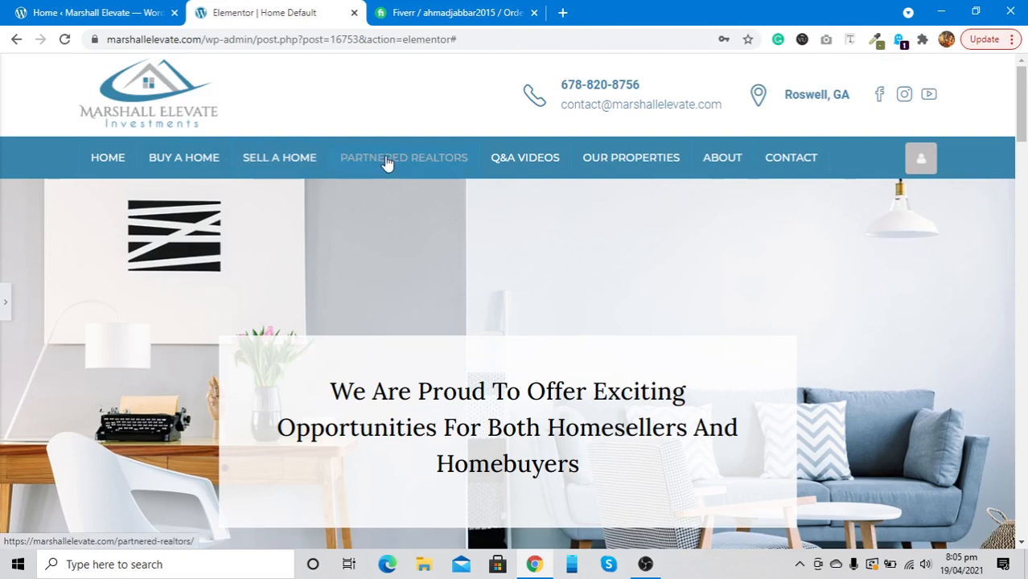
{"action": "left_click", "coordinate": [4, 313]}
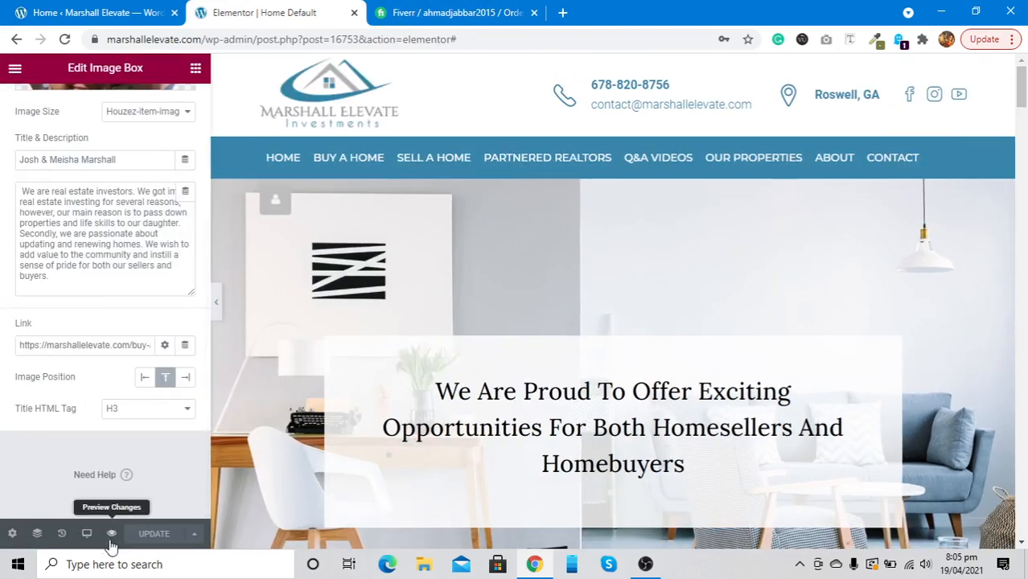
Preview the home page changes and scroll through the Home page
{"action": "left_click", "coordinate": [112, 535]}
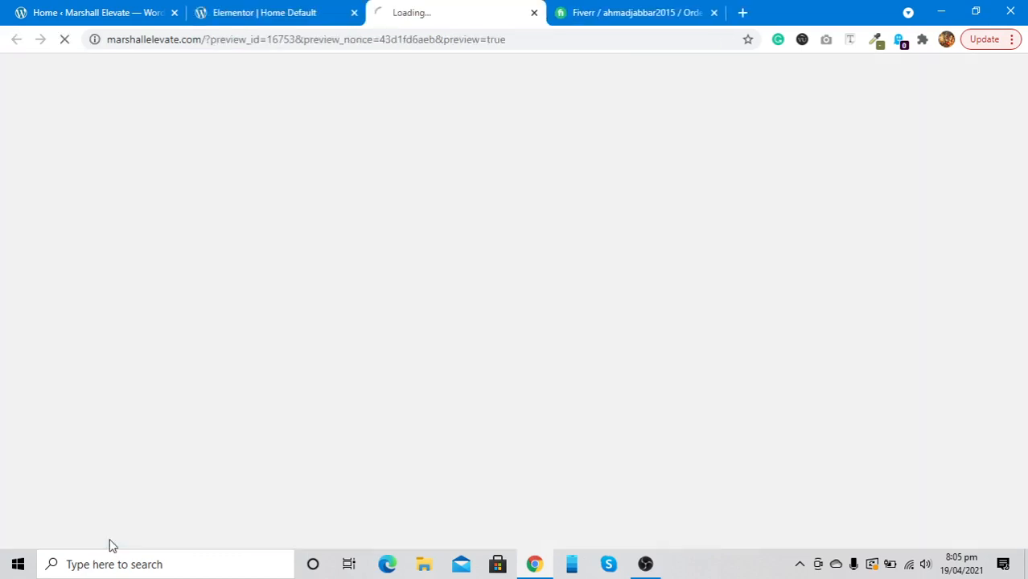
{"action": "left_click", "coordinate": [256, 13]}
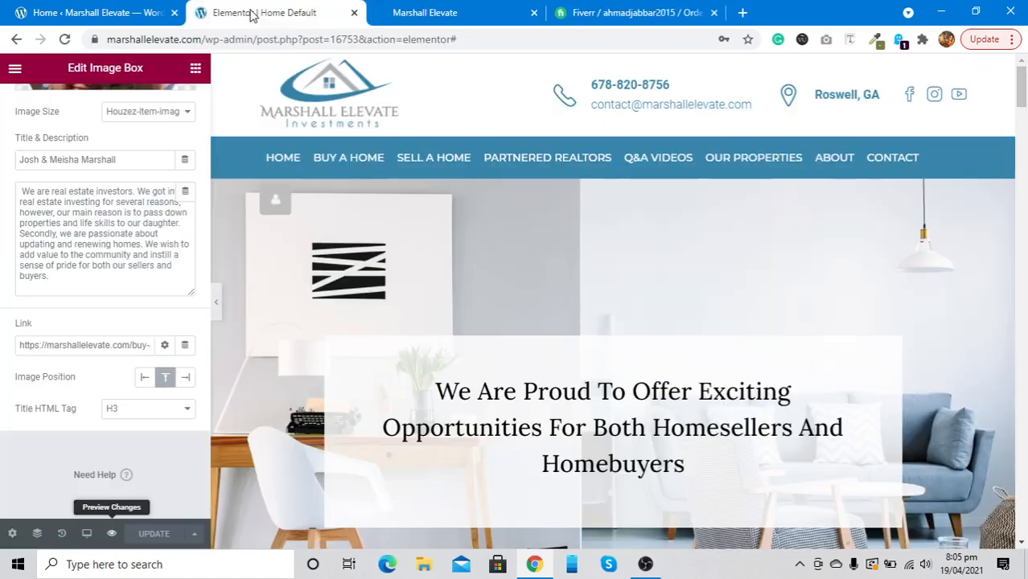
{"action": "left_click", "coordinate": [450, 10]}
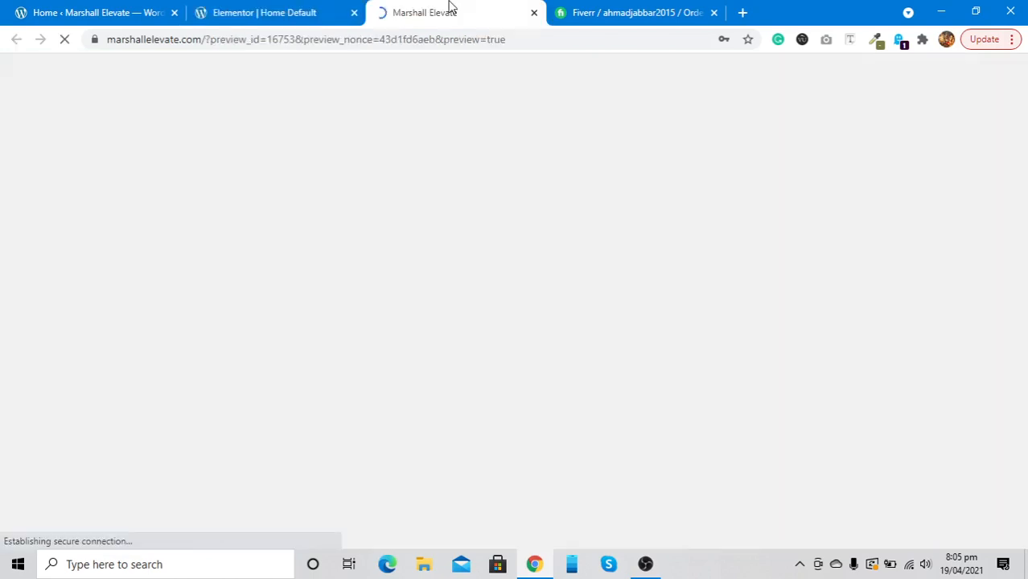
{"action": "scroll", "coordinate": [317, 338], "scroll_direction": "down", "scroll_amount": 10}
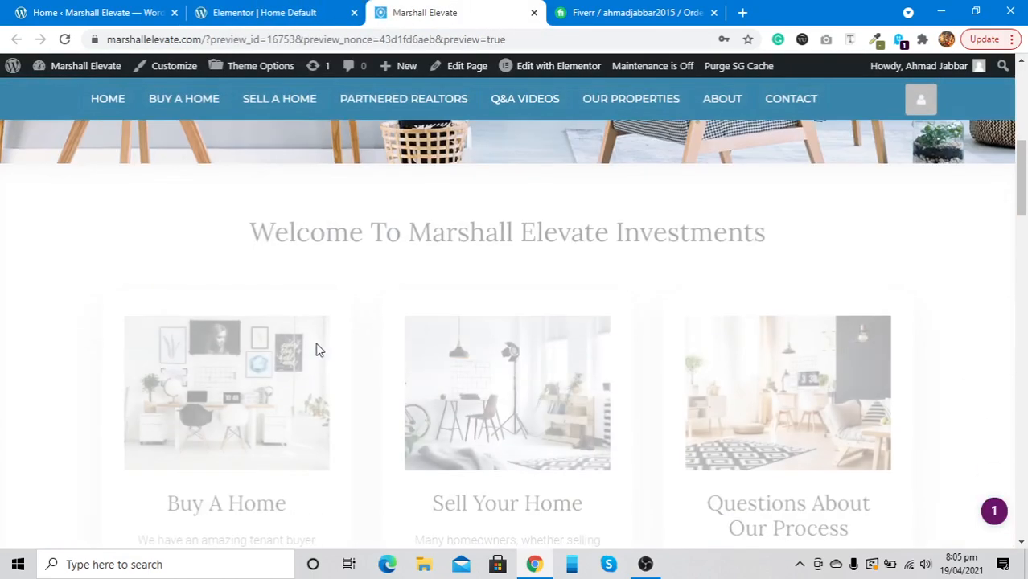
{"action": "scroll", "coordinate": [317, 350], "scroll_direction": "down", "scroll_amount": 4}
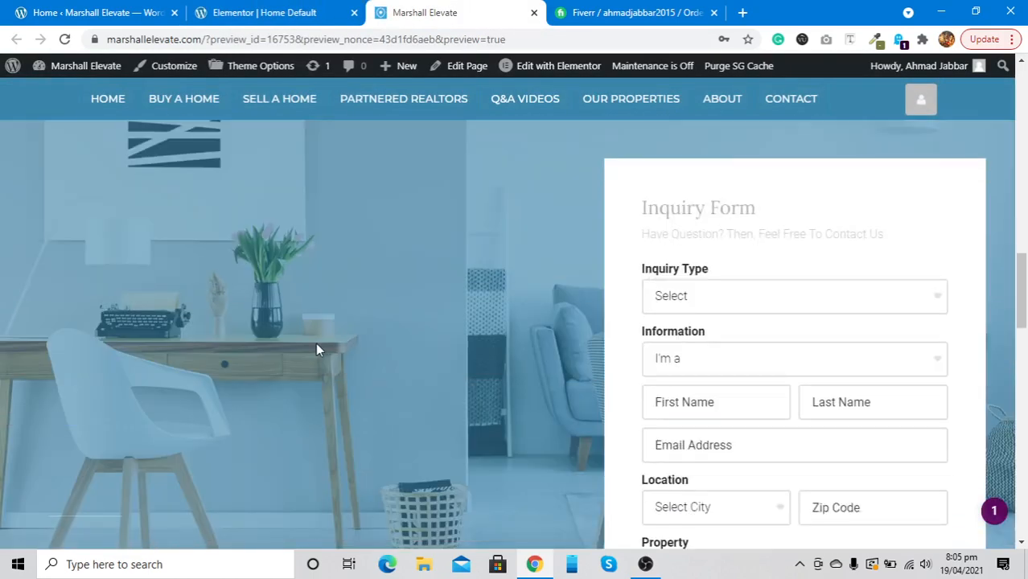
{"action": "scroll", "coordinate": [317, 350], "scroll_direction": "down", "scroll_amount": 10}
{"action": "scroll", "coordinate": [317, 350], "scroll_direction": "down", "scroll_amount": 5}
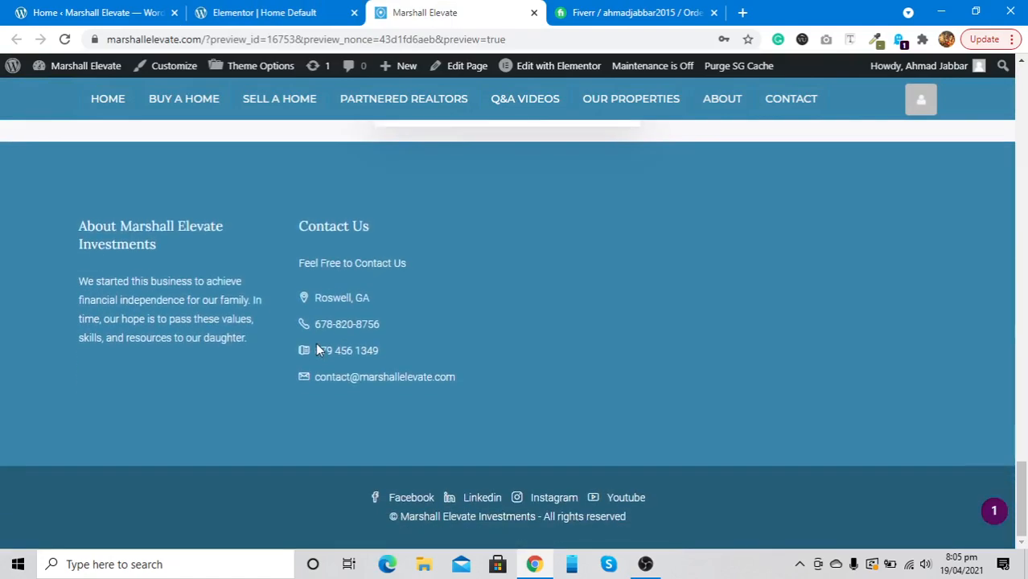
{"action": "scroll", "coordinate": [317, 350], "scroll_direction": "up", "scroll_amount": 15}
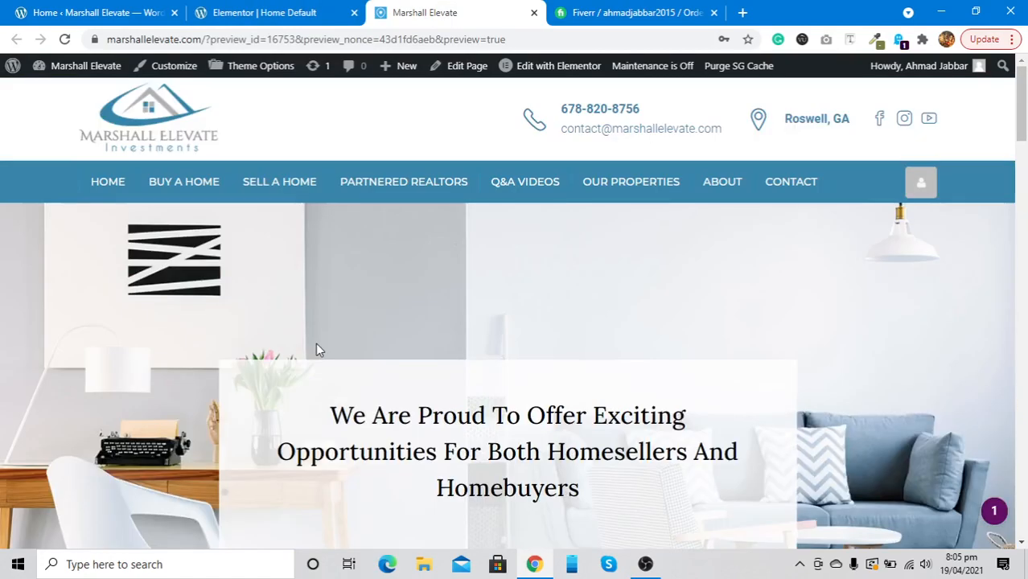
Open and browse the Buy A Home page
{"action": "left_click", "coordinate": [199, 194]}
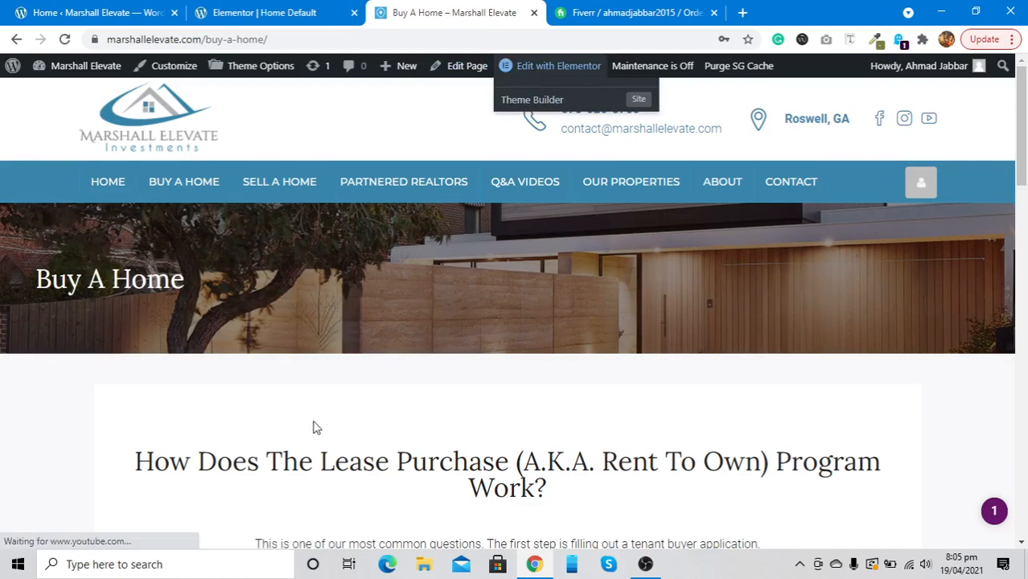
{"action": "scroll", "coordinate": [315, 428], "scroll_direction": "down", "scroll_amount": 3}
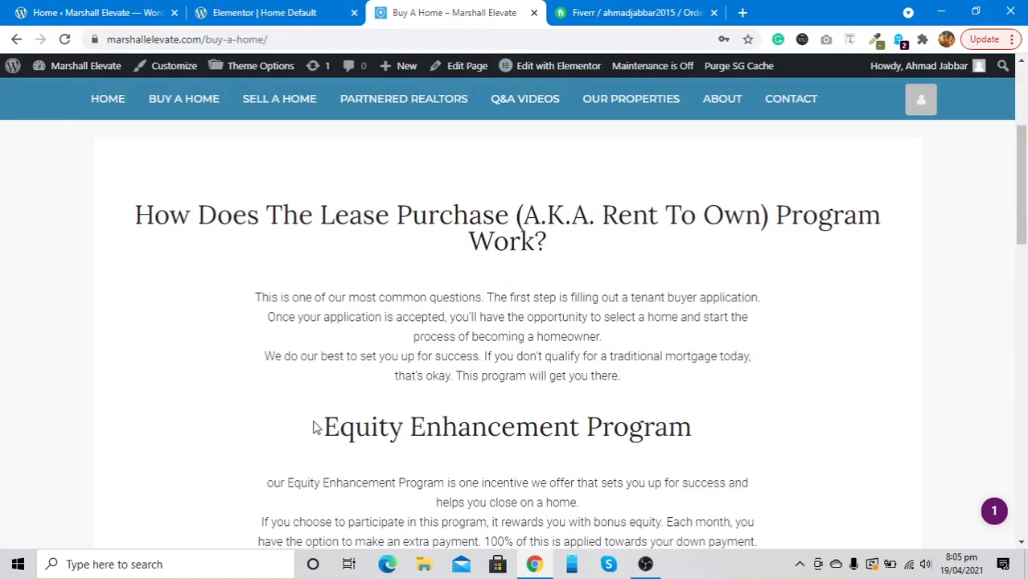
{"action": "scroll", "coordinate": [315, 427], "scroll_direction": "down", "scroll_amount": 7}
{"action": "scroll", "coordinate": [314, 428], "scroll_direction": "down", "scroll_amount": 1}
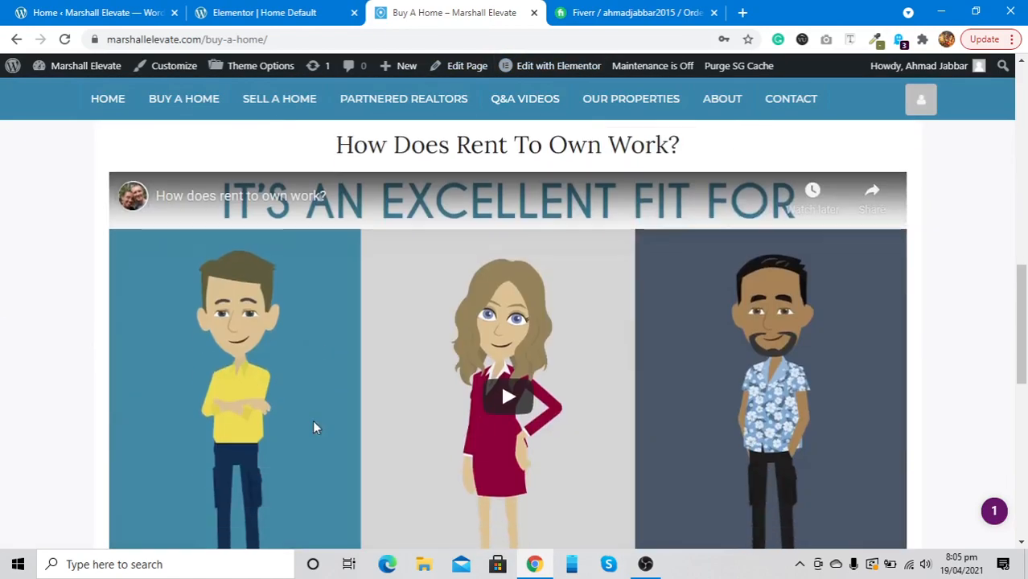
{"action": "scroll", "coordinate": [314, 427], "scroll_direction": "up", "scroll_amount": 5}
{"action": "scroll", "coordinate": [315, 421], "scroll_direction": "down", "scroll_amount": 2}
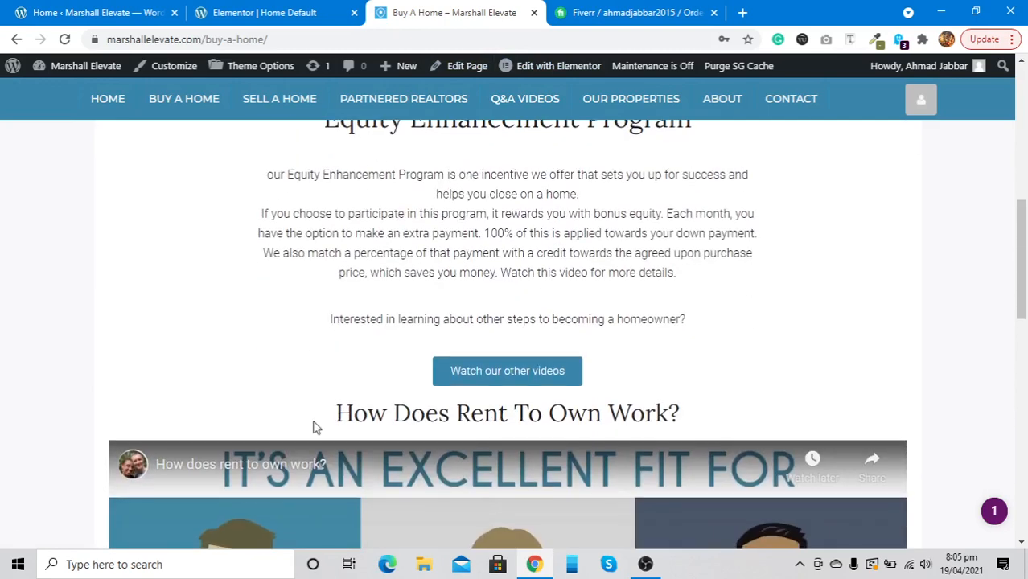
{"action": "scroll", "coordinate": [499, 298], "scroll_direction": "down", "scroll_amount": 15}
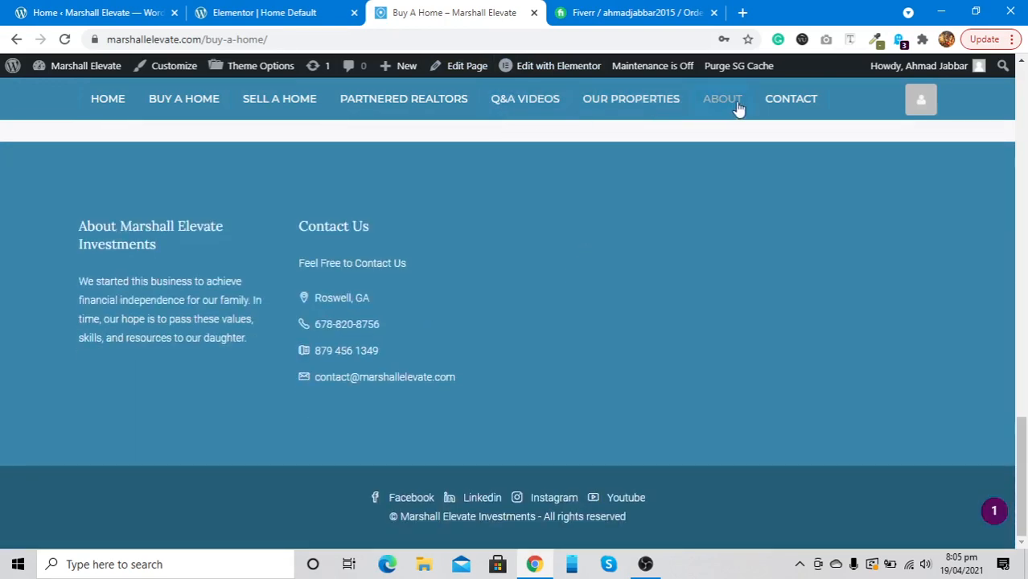
Go to the Contact page showing the Contact Us banner and inquiry form
{"action": "left_click", "coordinate": [781, 108]}
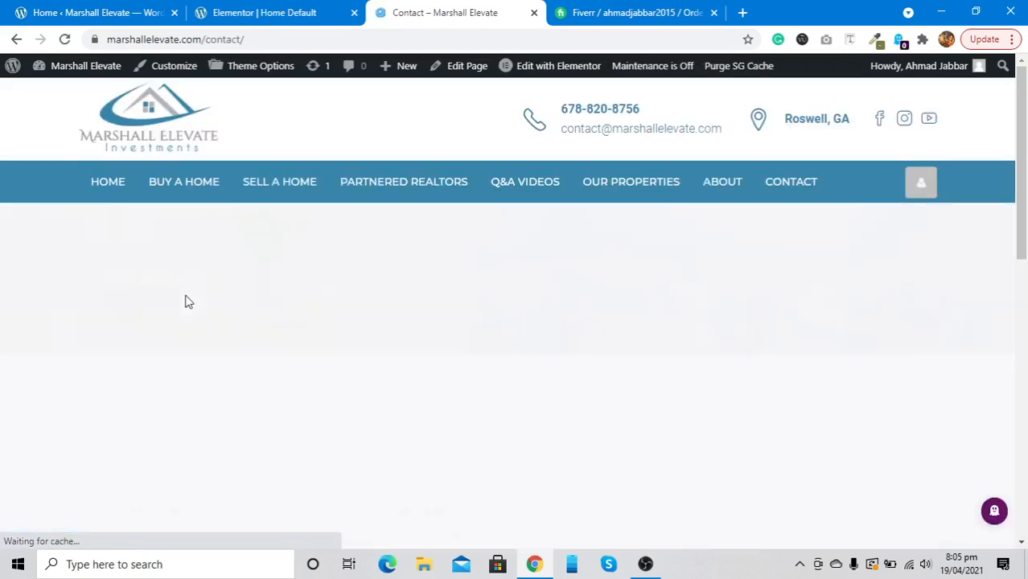
{"action": "scroll", "coordinate": [186, 298], "scroll_direction": "down", "scroll_amount": 3}
{"action": "scroll", "coordinate": [242, 274], "scroll_direction": "up", "scroll_amount": 1}
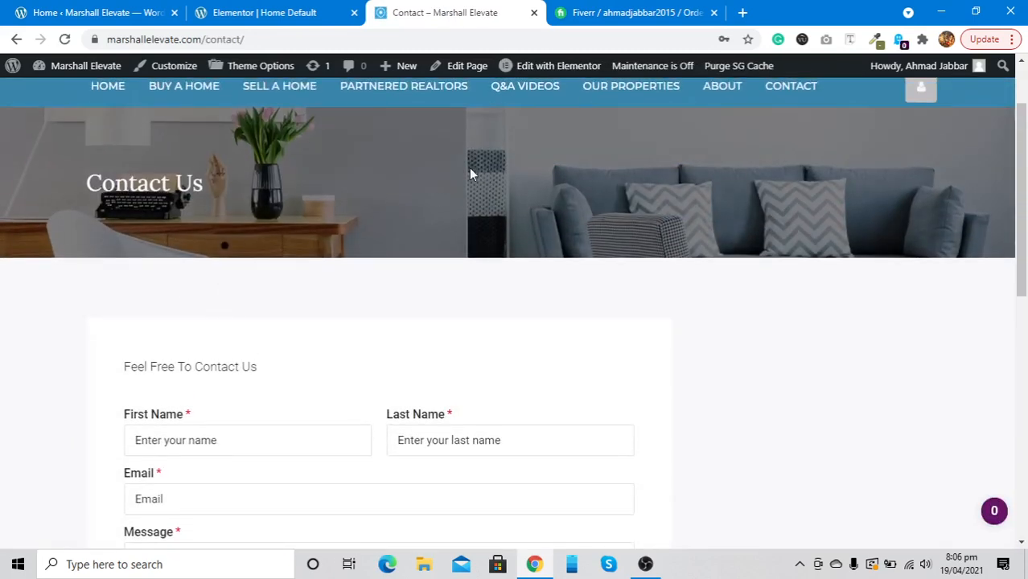
Open the Contact page in Elementor and review the contact form's Email delivery settings
{"action": "left_click", "coordinate": [543, 71]}
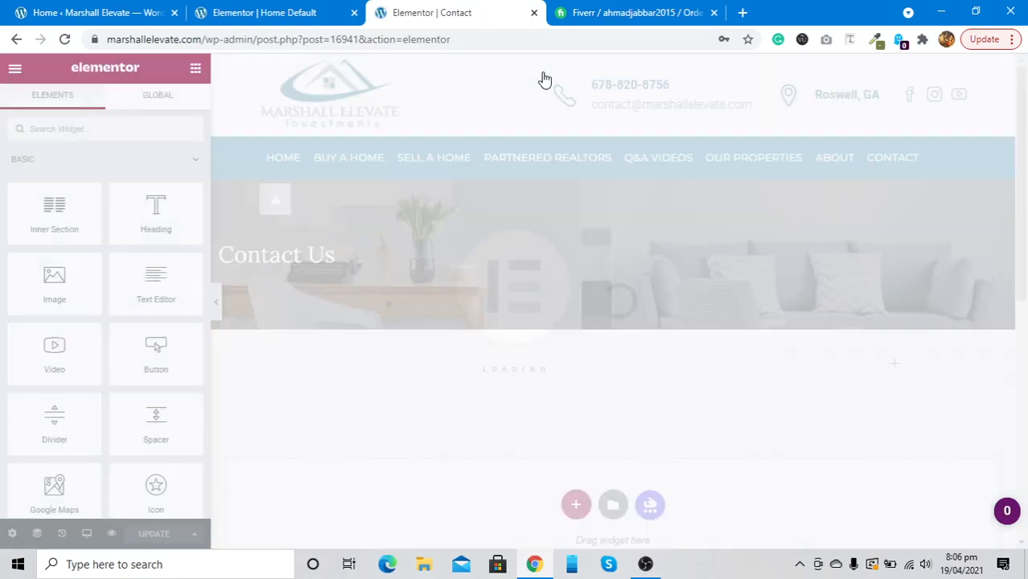
{"action": "scroll", "coordinate": [560, 301], "scroll_direction": "down", "scroll_amount": 3}
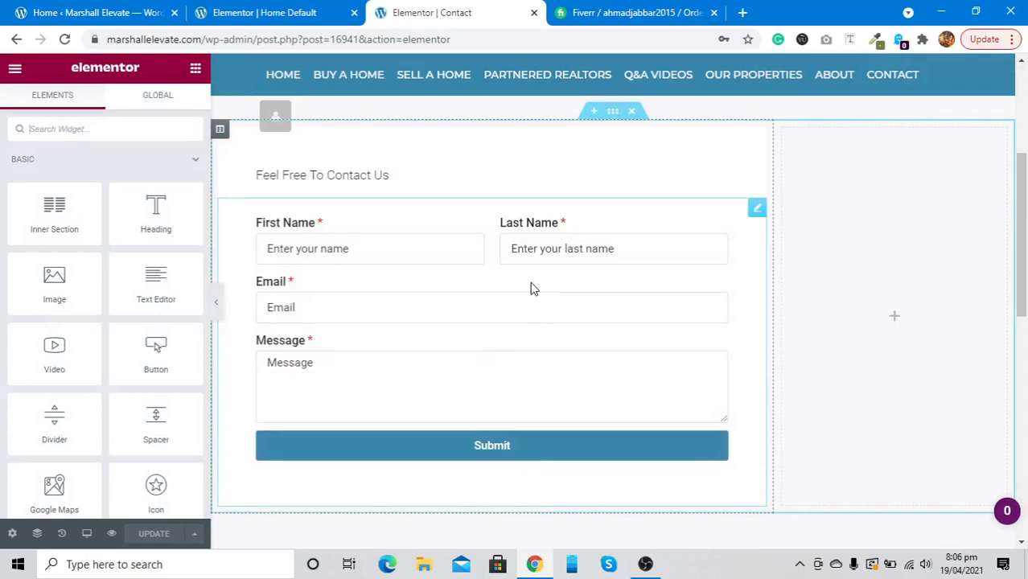
{"action": "left_click", "coordinate": [531, 288]}
{"action": "scroll", "coordinate": [71, 345], "scroll_direction": "down", "scroll_amount": 4}
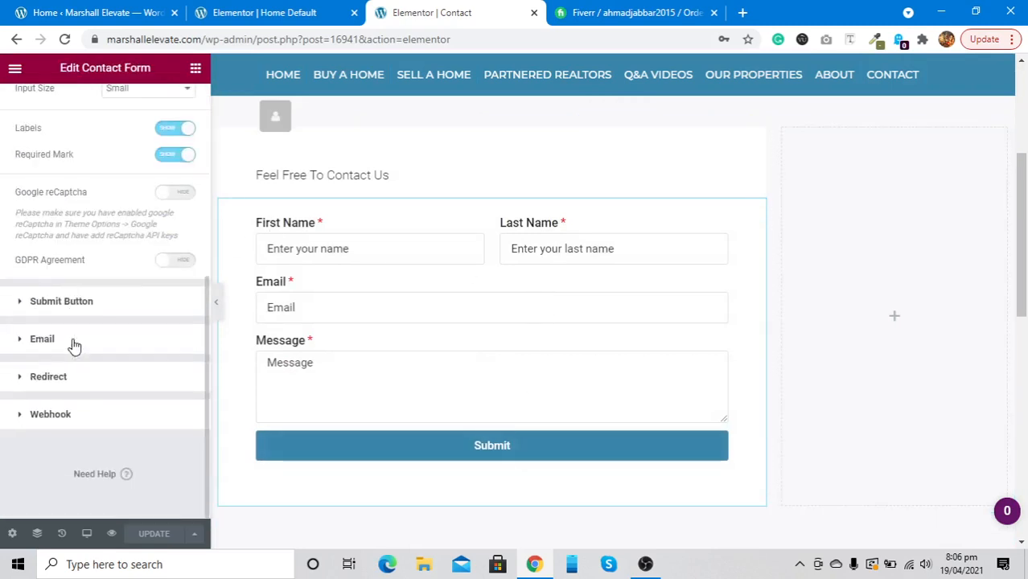
{"action": "left_click", "coordinate": [48, 340]}
{"action": "scroll", "coordinate": [47, 342], "scroll_direction": "down", "scroll_amount": 1}
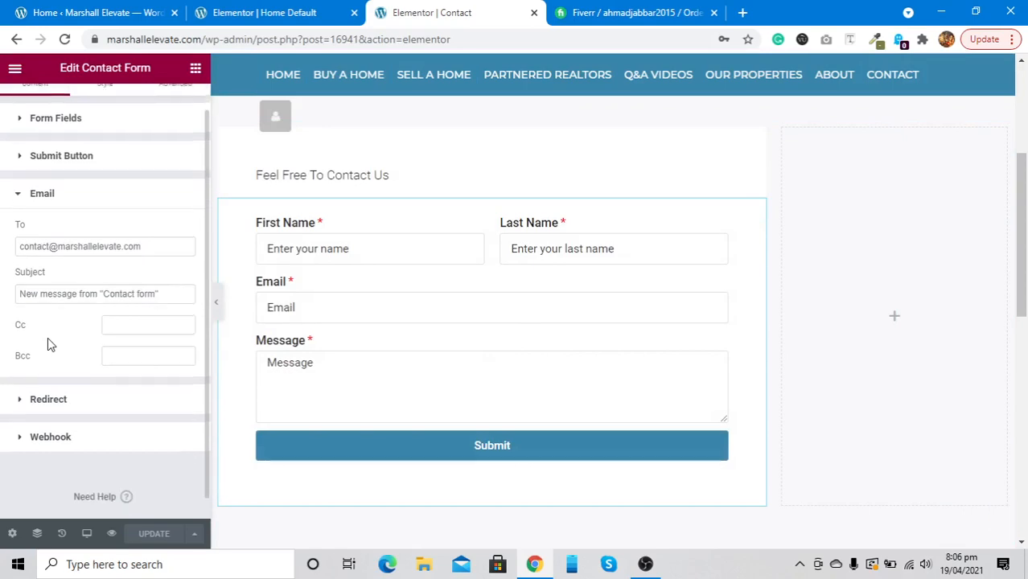
{"action": "scroll", "coordinate": [31, 241], "scroll_direction": "up", "scroll_amount": 5}
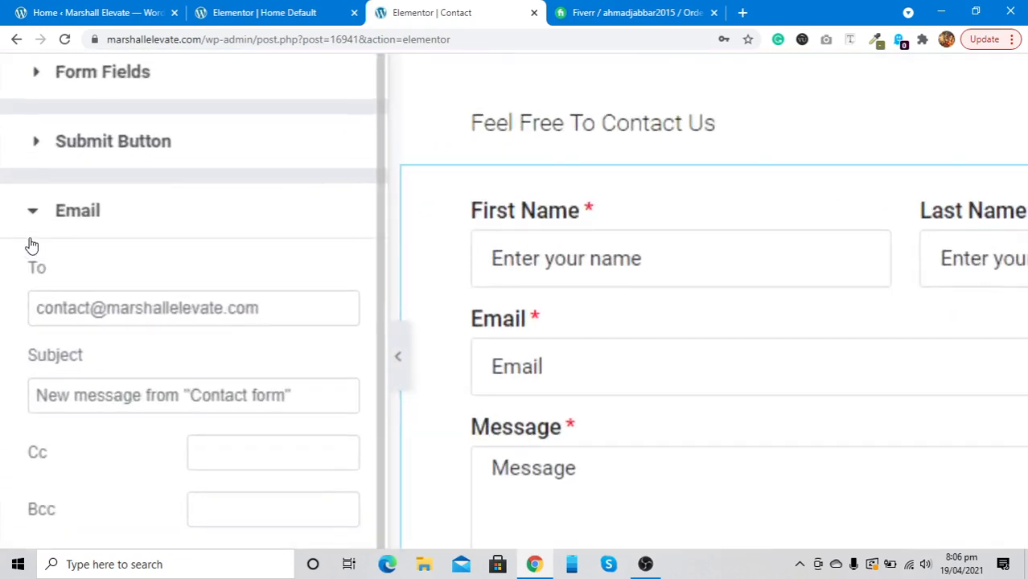
{"action": "scroll", "coordinate": [31, 244], "scroll_direction": "down", "scroll_amount": 5}
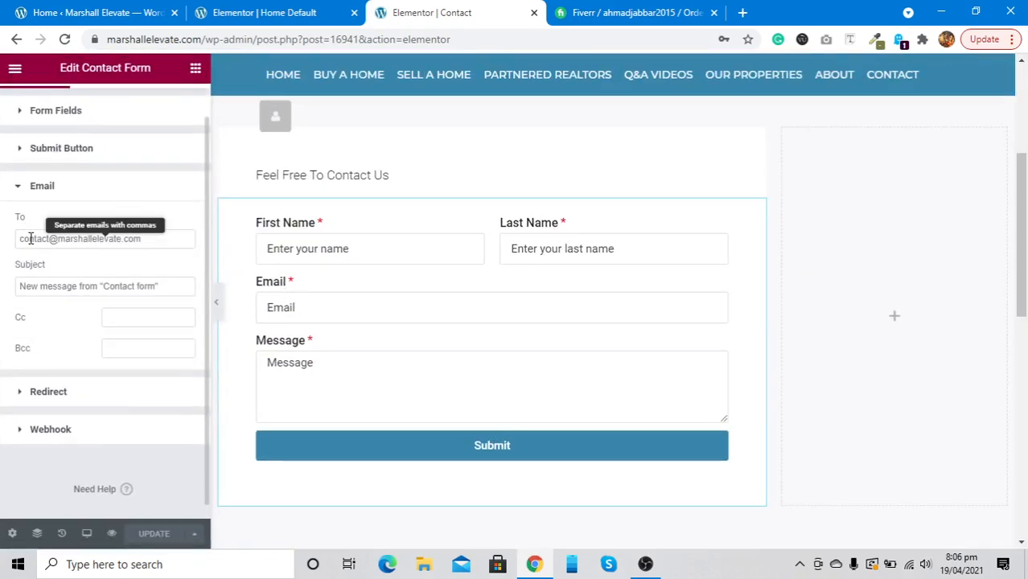
{"action": "scroll", "coordinate": [272, 362], "scroll_direction": "up", "scroll_amount": 3}
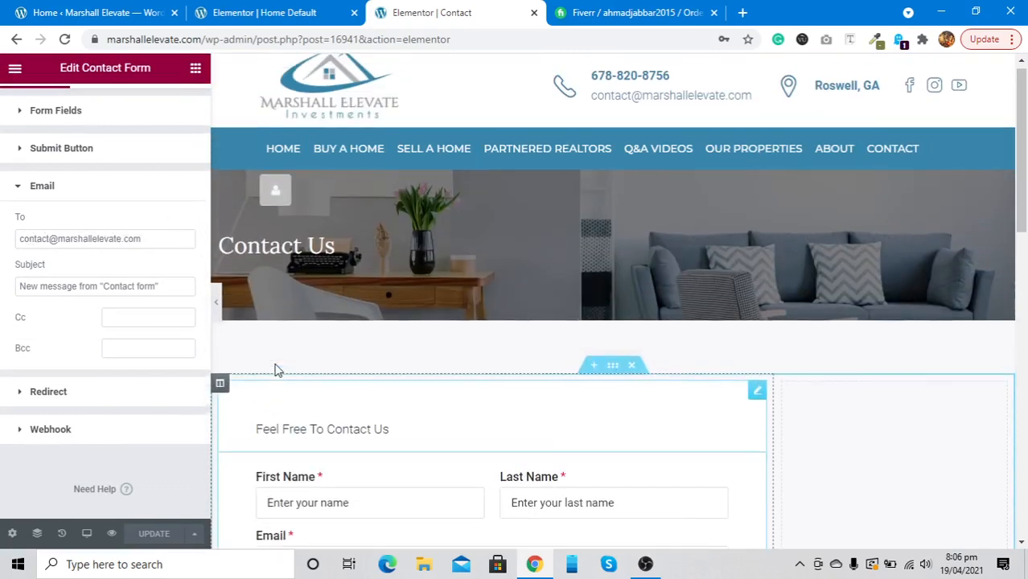
{"action": "scroll", "coordinate": [275, 370], "scroll_direction": "down", "scroll_amount": 7}
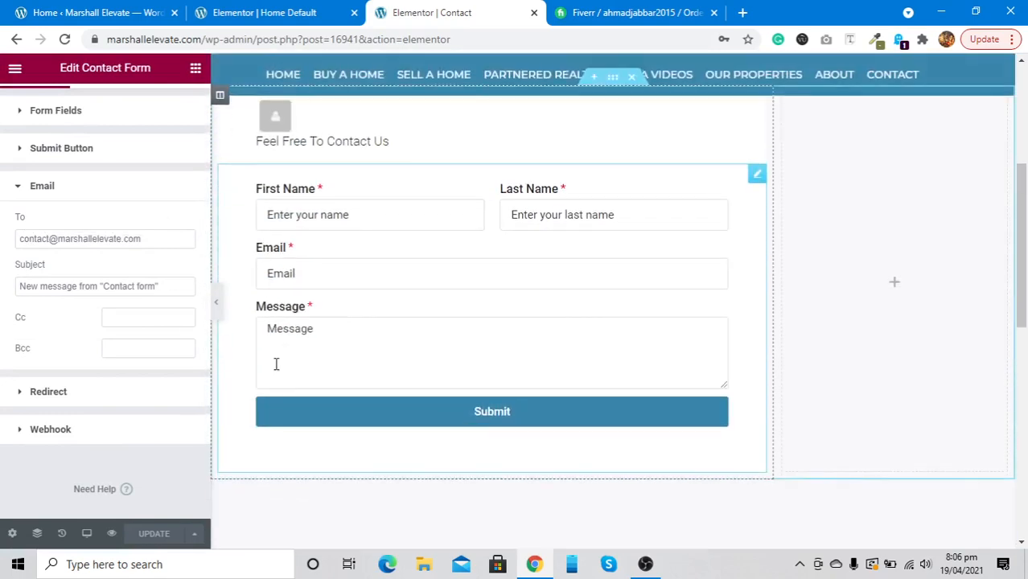
{"action": "scroll", "coordinate": [275, 370], "scroll_direction": "up", "scroll_amount": 2}
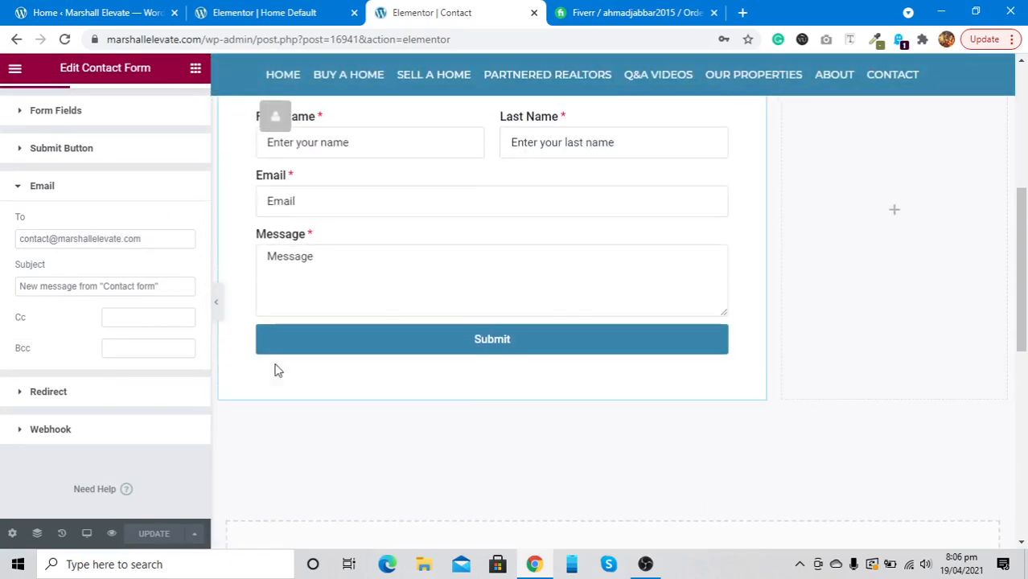
Hide the editing panel to view the Contact page full width, then close its editor tab
{"action": "left_click", "coordinate": [215, 303]}
{"action": "scroll", "coordinate": [218, 311], "scroll_direction": "up", "scroll_amount": 2}
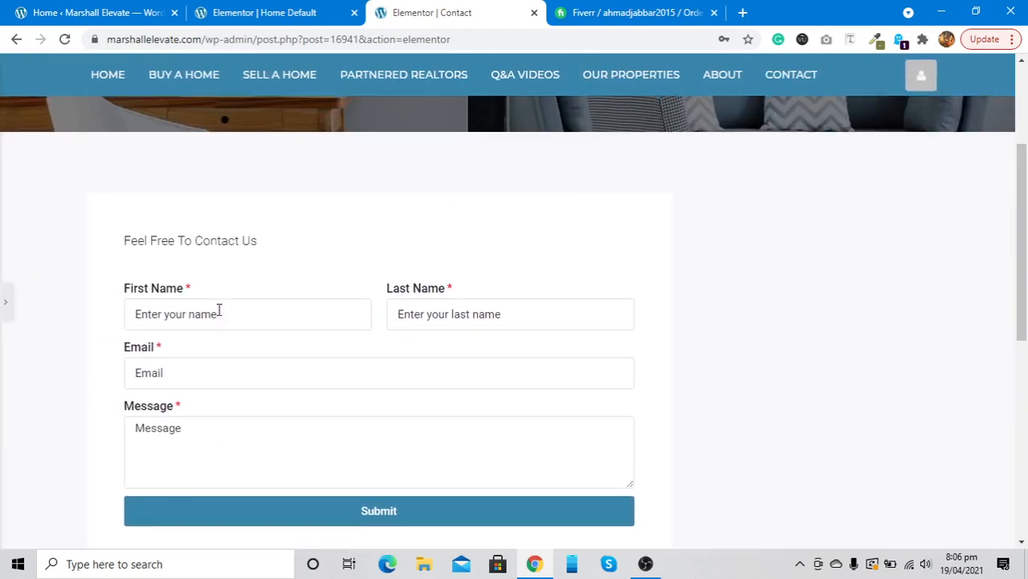
{"action": "scroll", "coordinate": [218, 309], "scroll_direction": "down", "scroll_amount": 1}
{"action": "scroll", "coordinate": [218, 309], "scroll_direction": "up", "scroll_amount": 4}
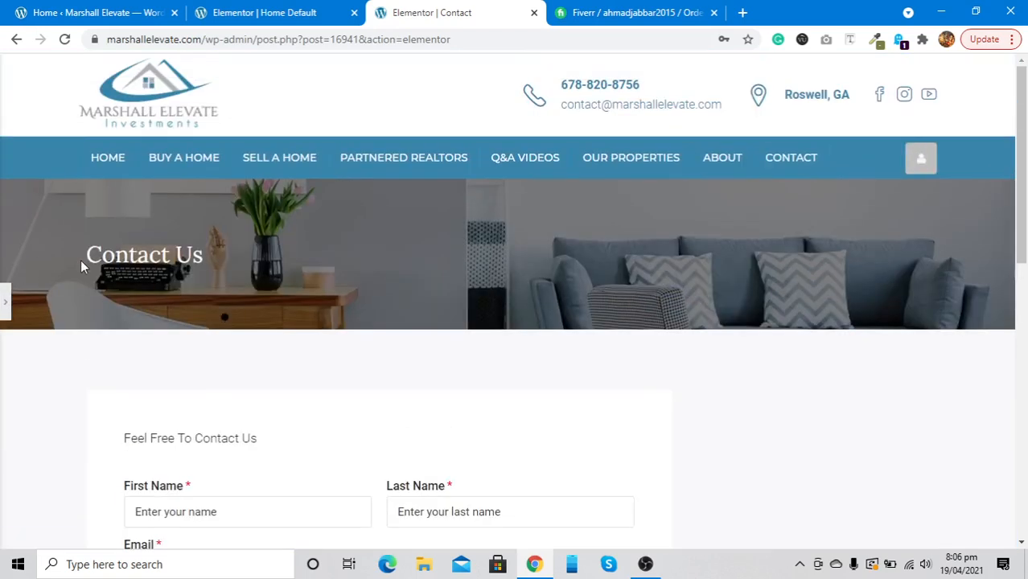
{"action": "left_click", "coordinate": [532, 14]}
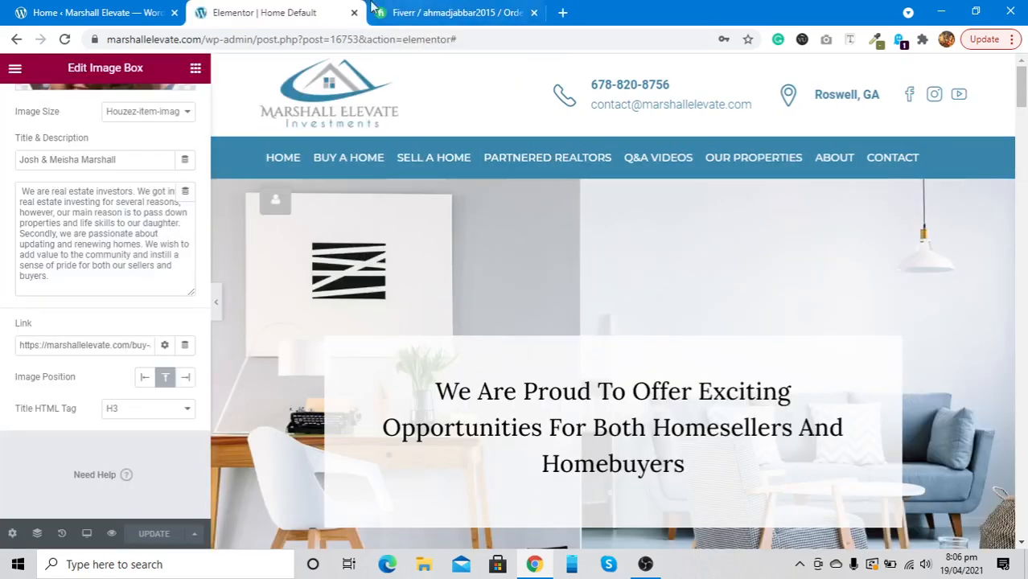
Preview the home page, go to the Q&A Videos page, then open the Buyer's Q&A Videos page
{"action": "left_click", "coordinate": [111, 534]}
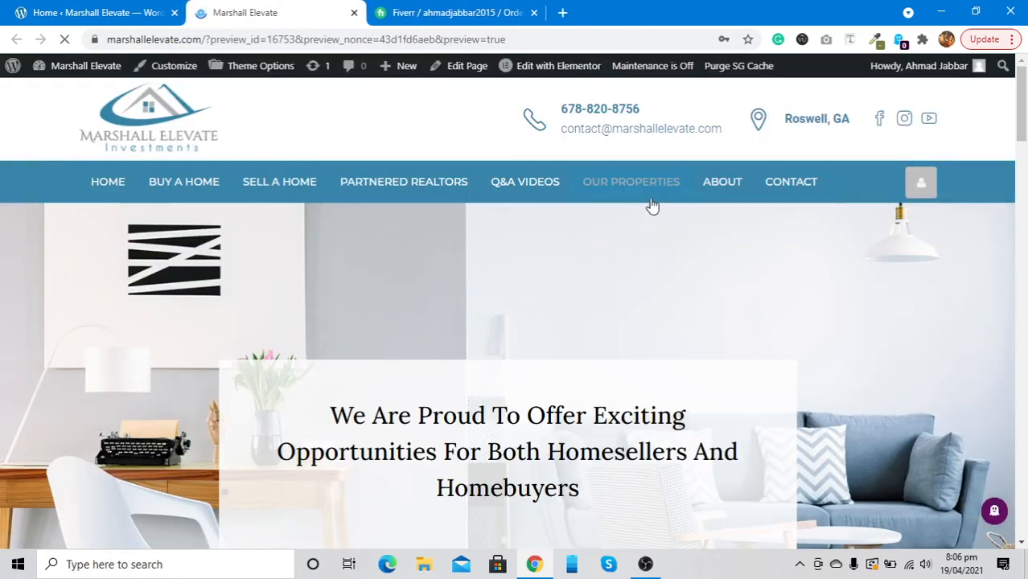
{"action": "left_click", "coordinate": [517, 181]}
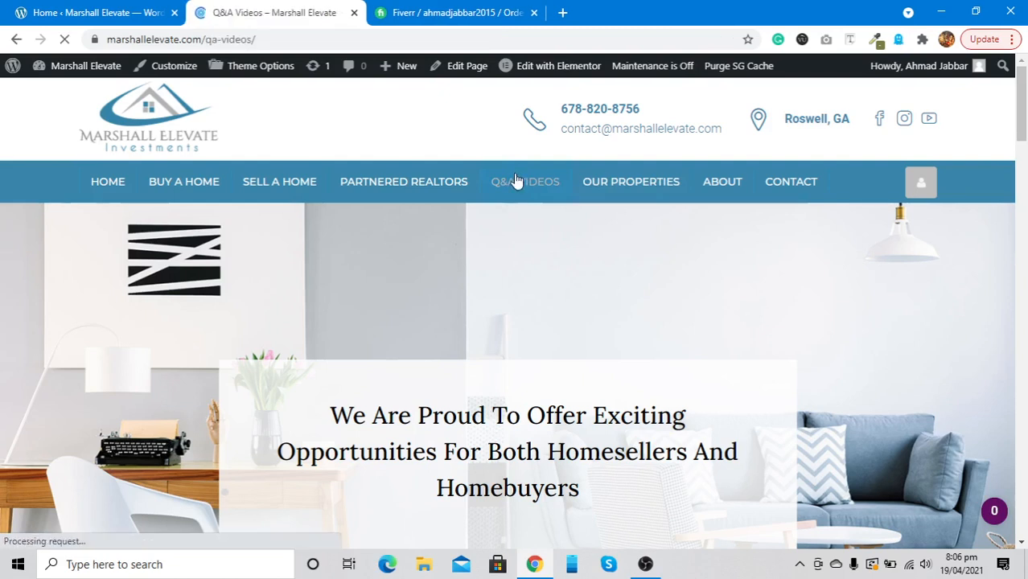
{"action": "scroll", "coordinate": [429, 357], "scroll_direction": "down", "scroll_amount": 5}
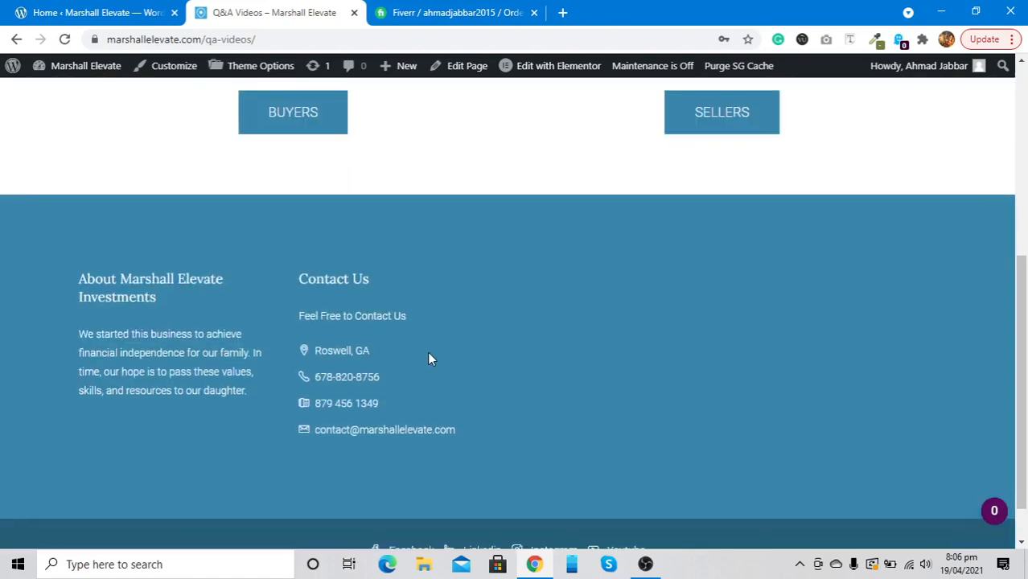
{"action": "scroll", "coordinate": [428, 352], "scroll_direction": "up", "scroll_amount": 2}
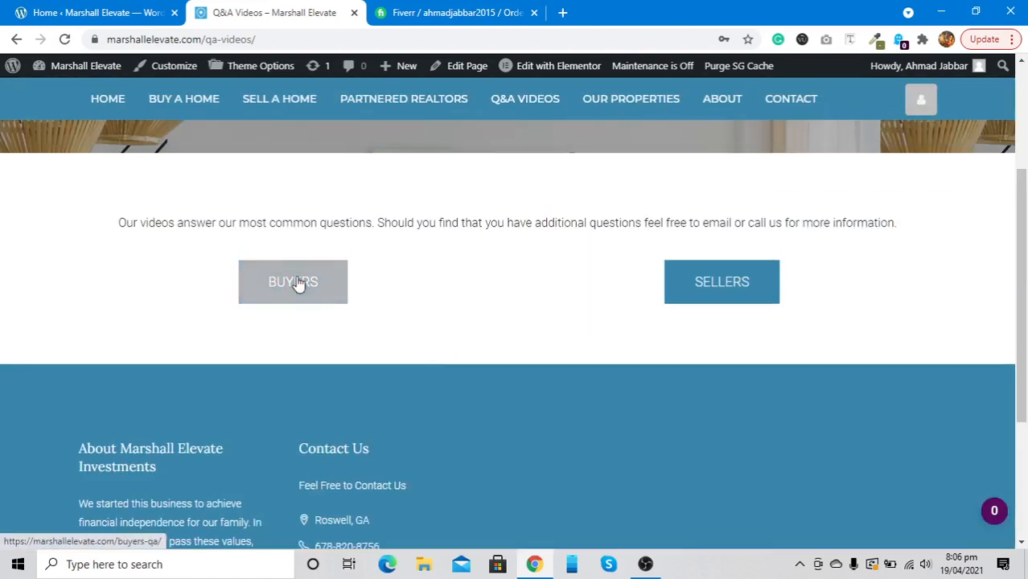
{"action": "left_click", "coordinate": [294, 282]}
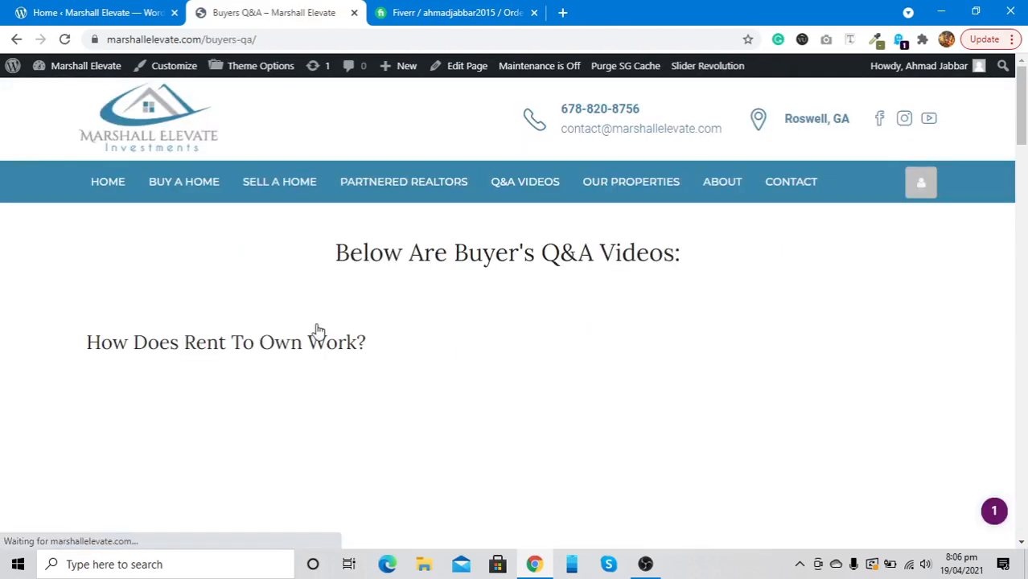
{"action": "scroll", "coordinate": [324, 359], "scroll_direction": "down", "scroll_amount": 6}
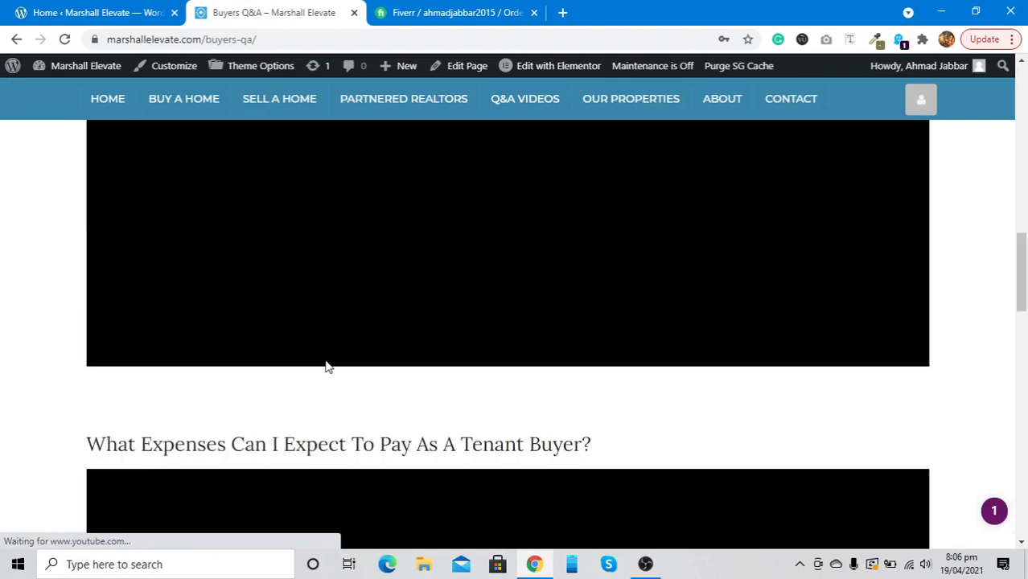
{"action": "scroll", "coordinate": [326, 366], "scroll_direction": "up", "scroll_amount": 15}
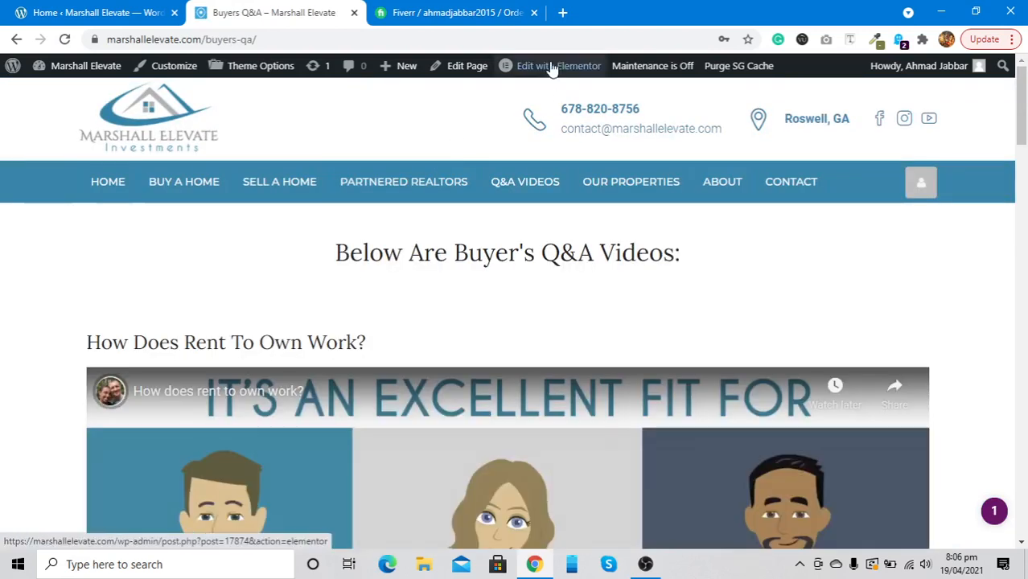
Open the Buyers Q&A page in Elementor and scroll through its question headings and videos
{"action": "left_click", "coordinate": [552, 68]}
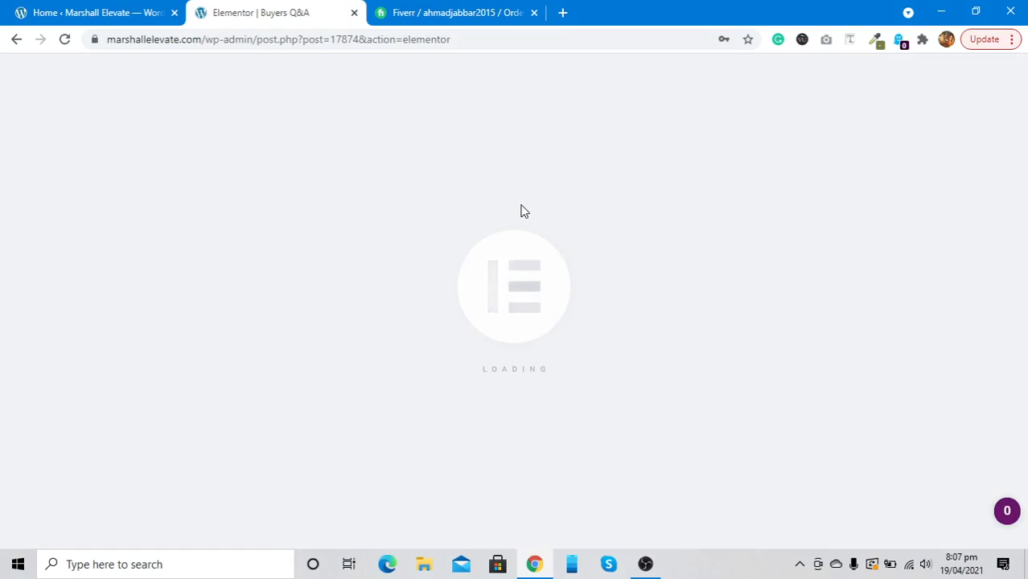
{"action": "scroll", "coordinate": [522, 206], "scroll_direction": "down", "scroll_amount": 5}
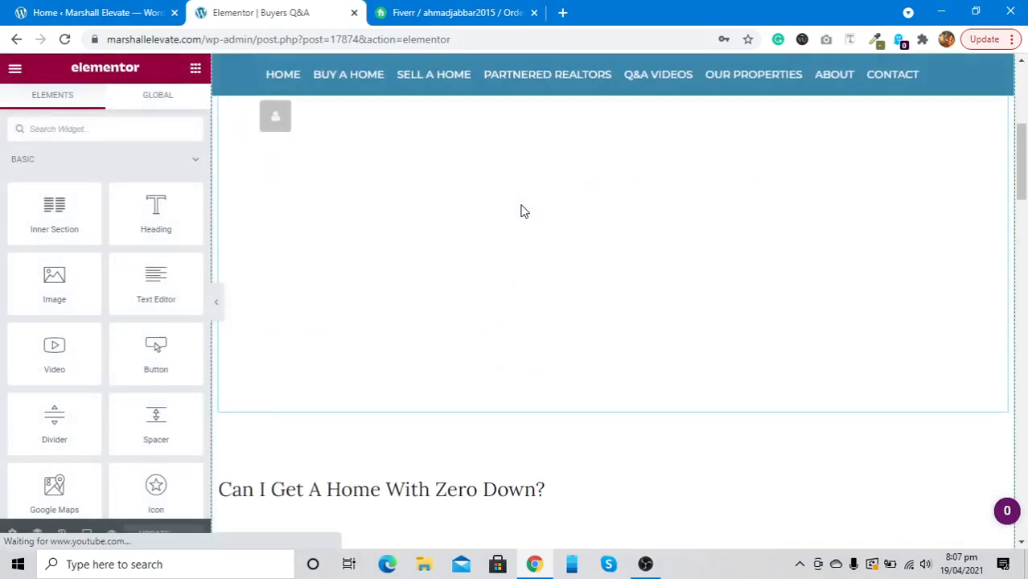
{"action": "scroll", "coordinate": [522, 206], "scroll_direction": "up", "scroll_amount": 2}
{"action": "scroll", "coordinate": [521, 212], "scroll_direction": "down", "scroll_amount": 8}
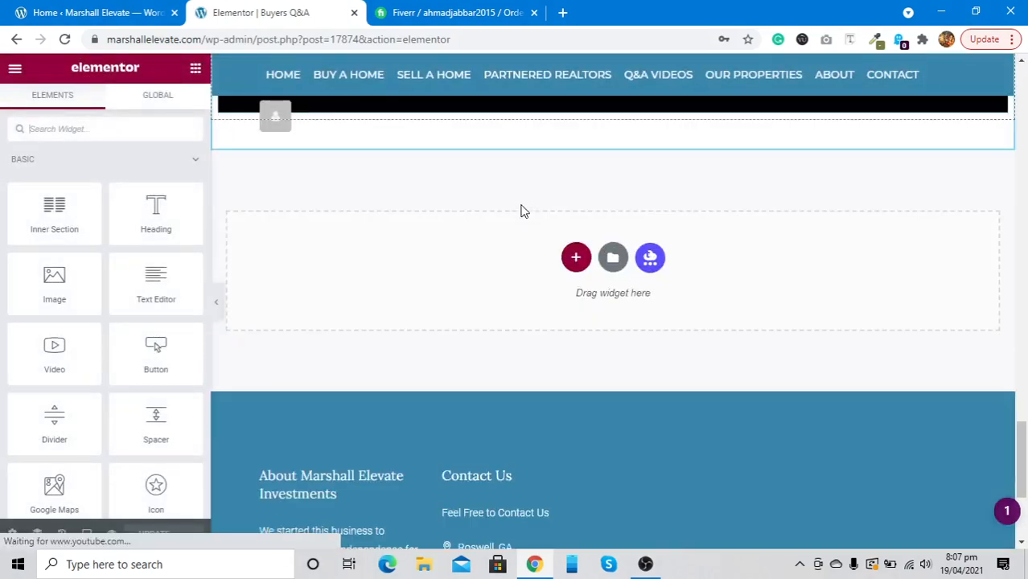
{"action": "scroll", "coordinate": [520, 205], "scroll_direction": "up", "scroll_amount": 8}
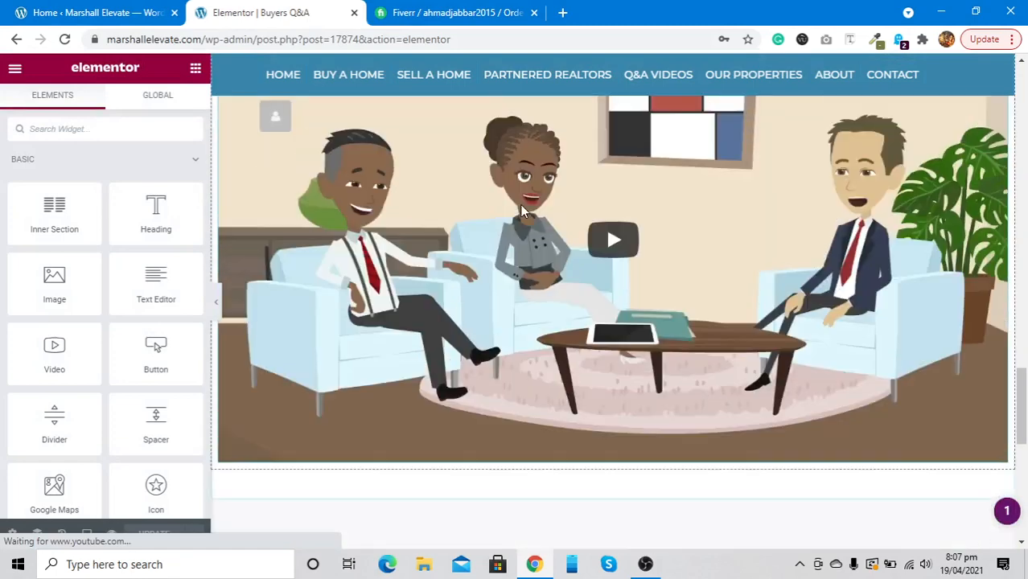
{"action": "scroll", "coordinate": [521, 212], "scroll_direction": "up", "scroll_amount": 1}
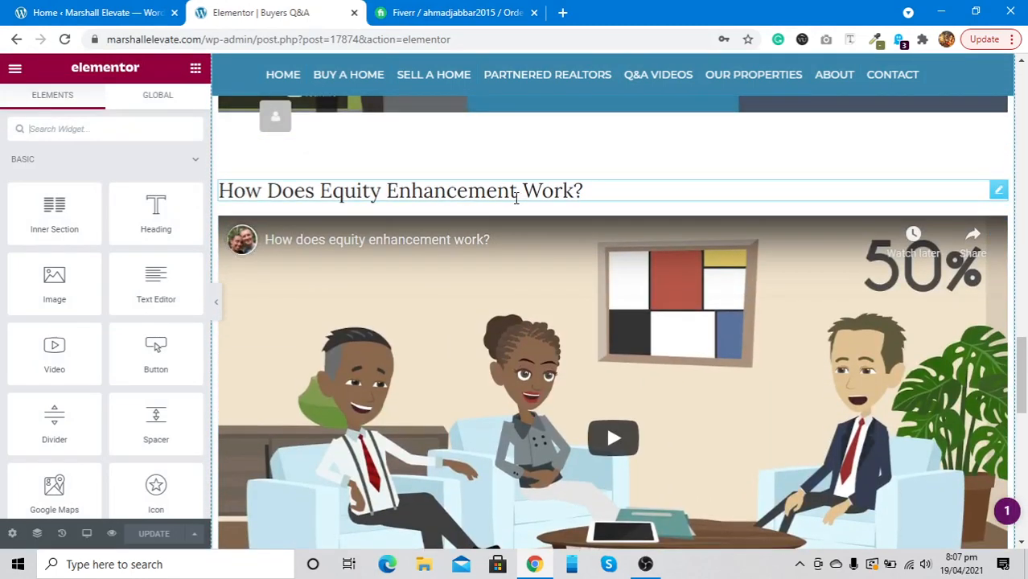
{"action": "scroll", "coordinate": [516, 198], "scroll_direction": "up", "scroll_amount": 1}
{"action": "scroll", "coordinate": [516, 198], "scroll_direction": "down", "scroll_amount": 1}
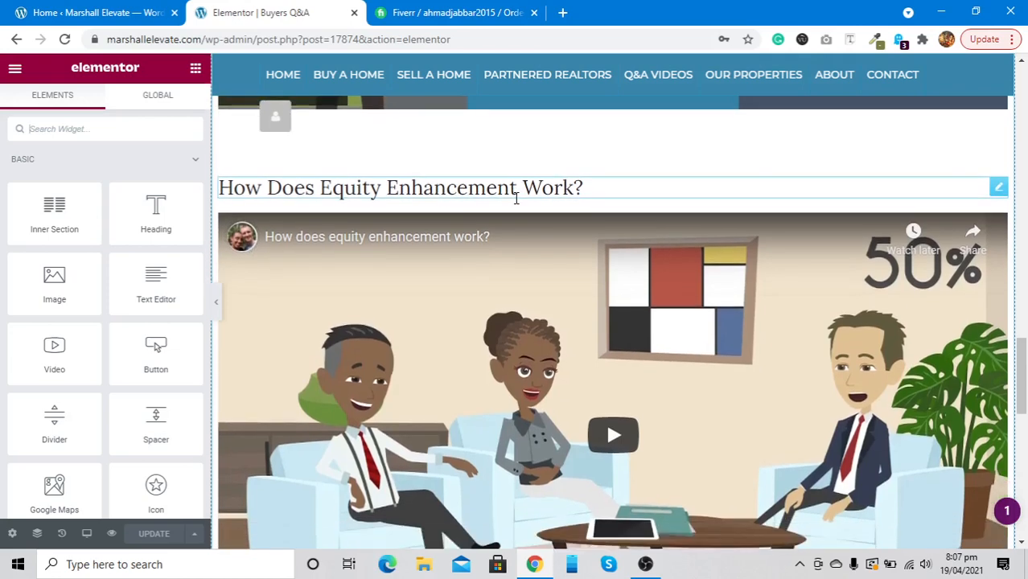
{"action": "scroll", "coordinate": [515, 198], "scroll_direction": "down", "scroll_amount": 1}
{"action": "scroll", "coordinate": [516, 198], "scroll_direction": "up", "scroll_amount": 1}
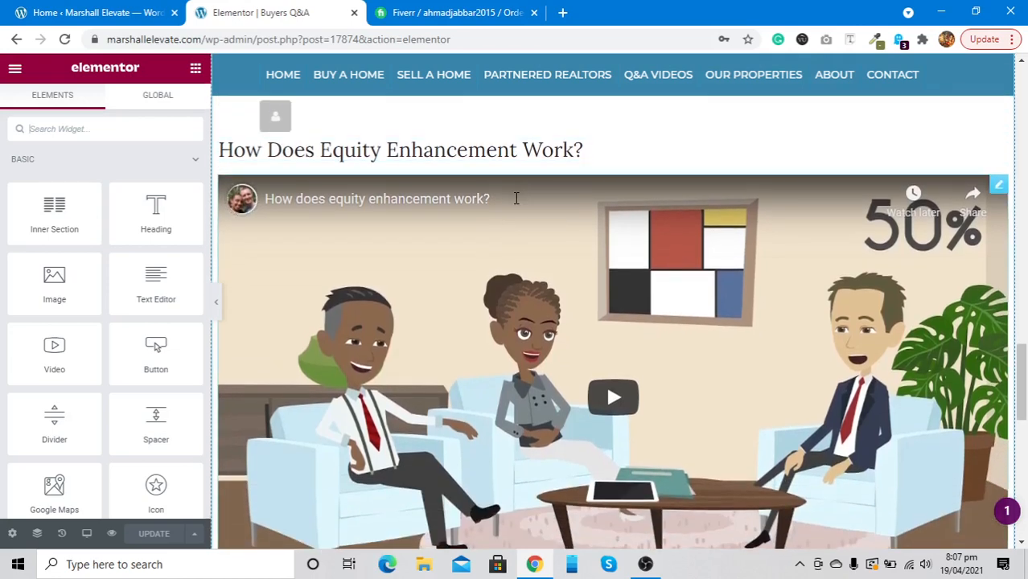
{"action": "scroll", "coordinate": [515, 198], "scroll_direction": "down", "scroll_amount": 5}
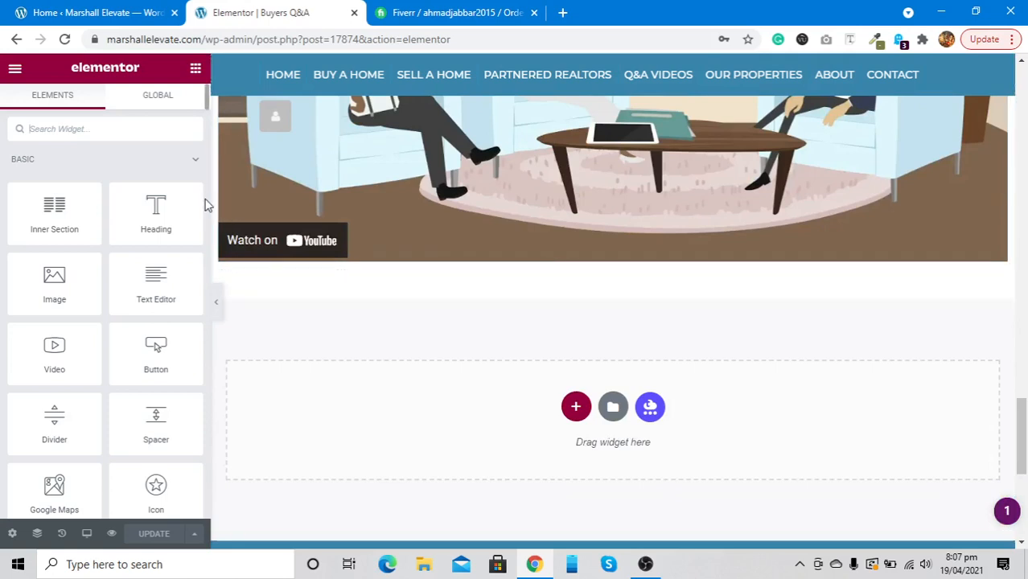
Add a Heading widget and a Video widget below the last Q&A video
{"action": "left_click_drag", "start_coordinate": [156, 208], "coordinate": [315, 260]}
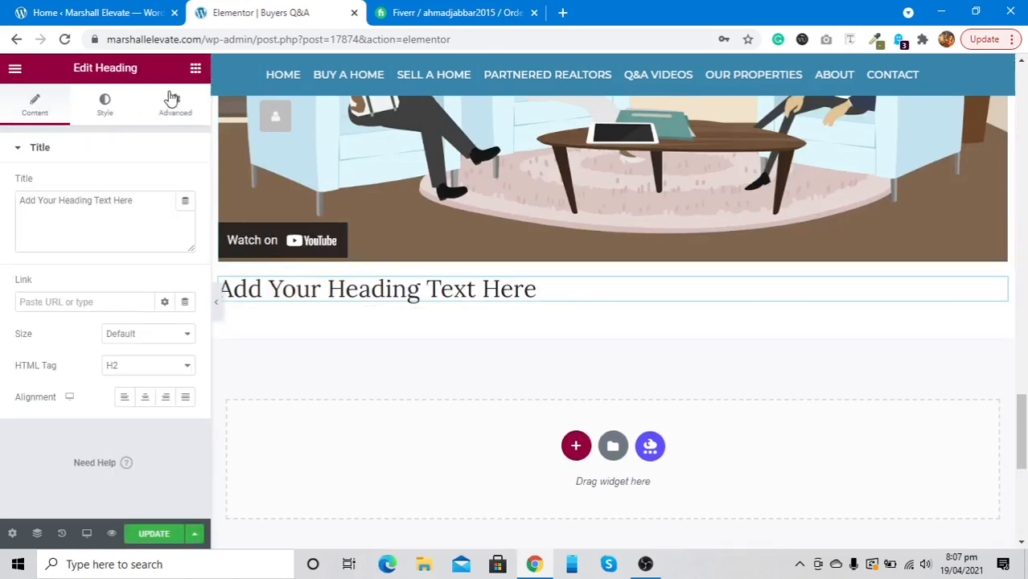
{"action": "left_click", "coordinate": [194, 68]}
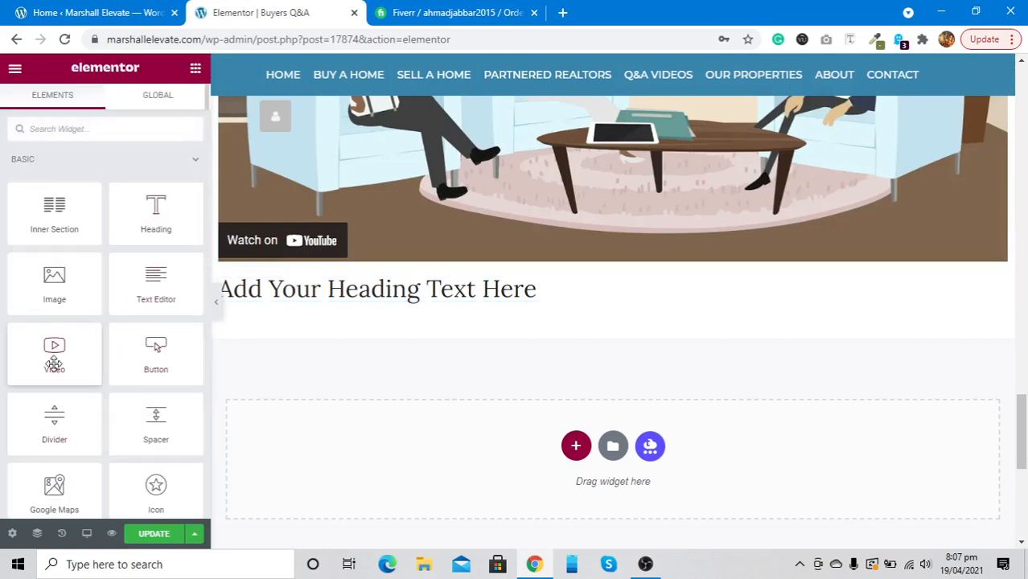
{"action": "left_click_drag", "start_coordinate": [54, 364], "coordinate": [344, 306]}
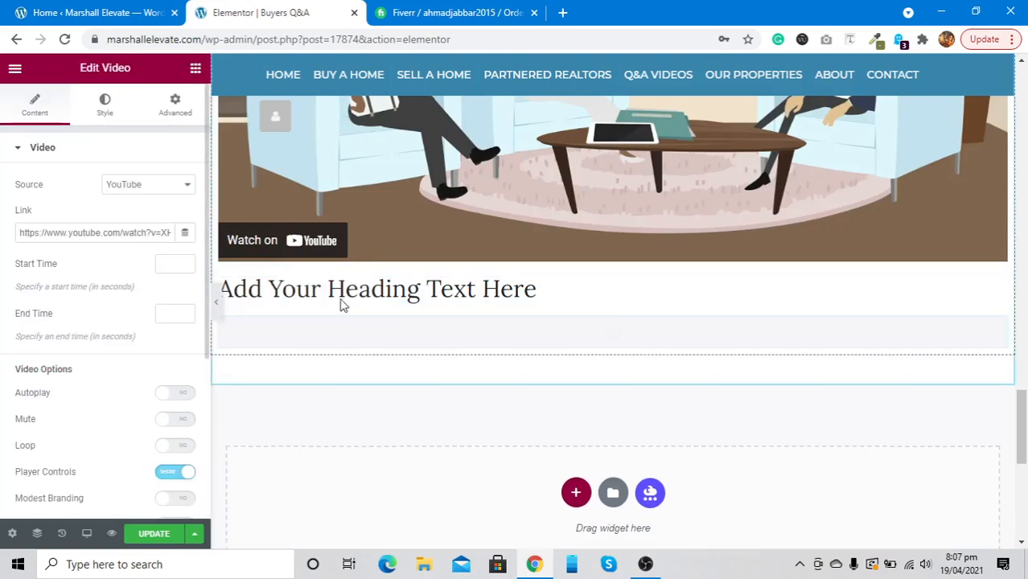
Copy an existing question heading and paste its style onto the new heading
{"action": "scroll", "coordinate": [378, 241], "scroll_direction": "up", "scroll_amount": 6}
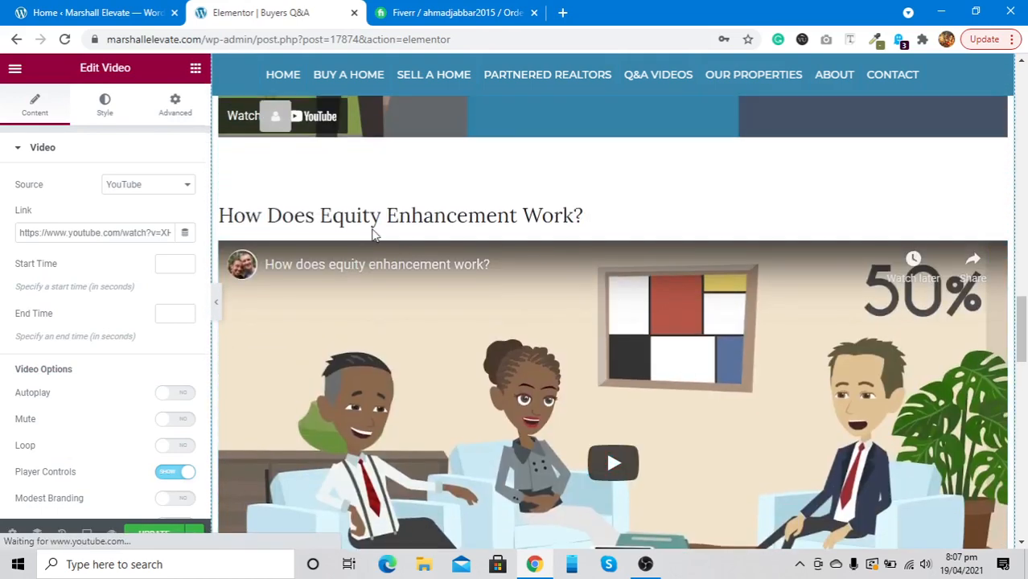
{"action": "right_click", "coordinate": [367, 221]}
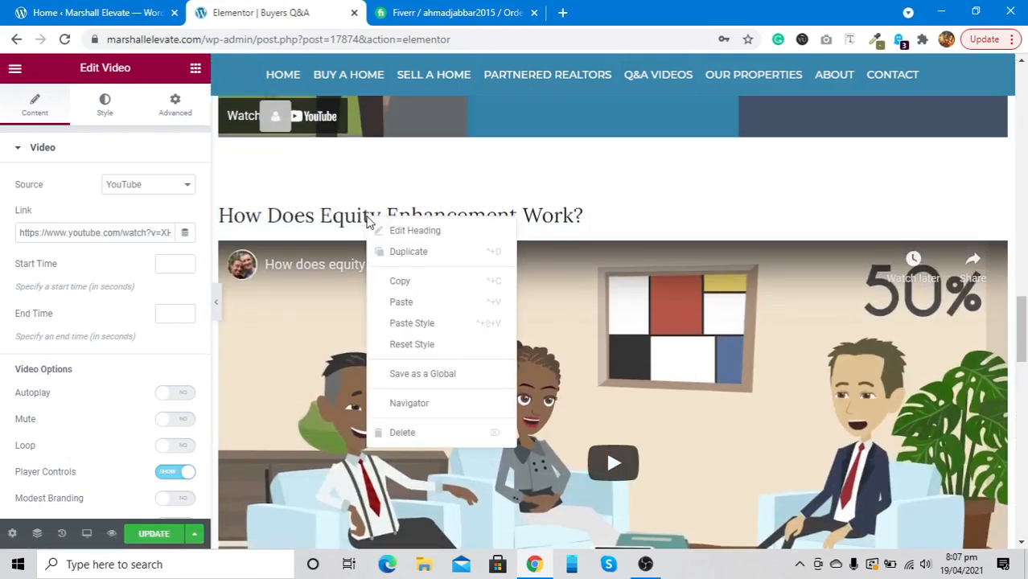
{"action": "left_click", "coordinate": [385, 281]}
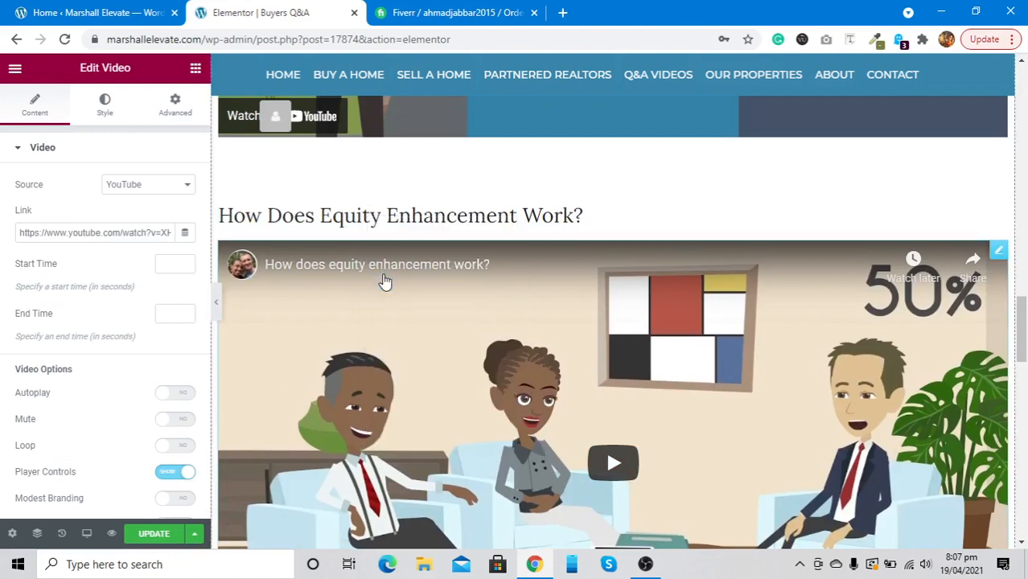
{"action": "scroll", "coordinate": [385, 282], "scroll_direction": "down", "scroll_amount": 4}
{"action": "scroll", "coordinate": [385, 281], "scroll_direction": "down", "scroll_amount": 2}
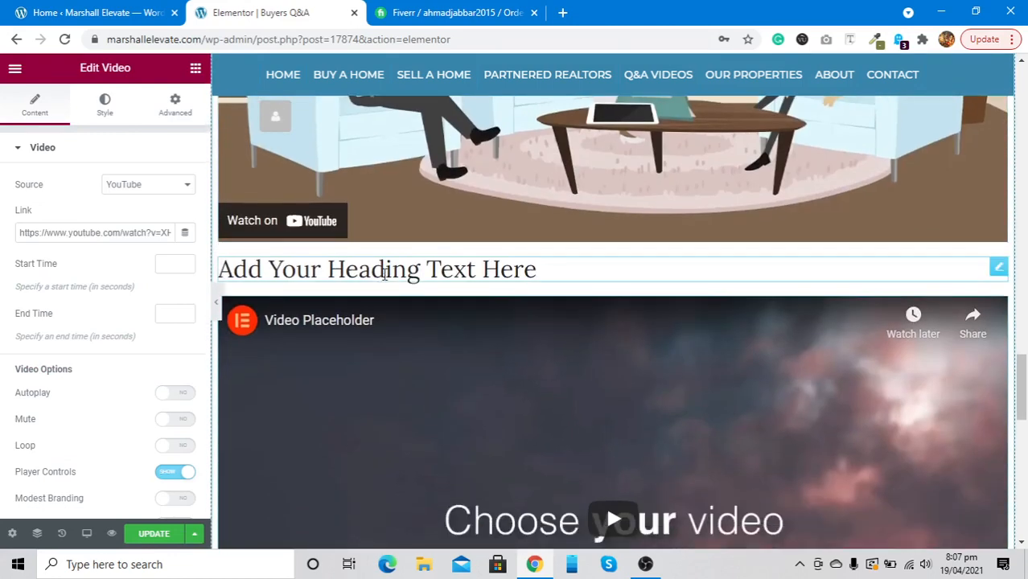
{"action": "right_click", "coordinate": [384, 279]}
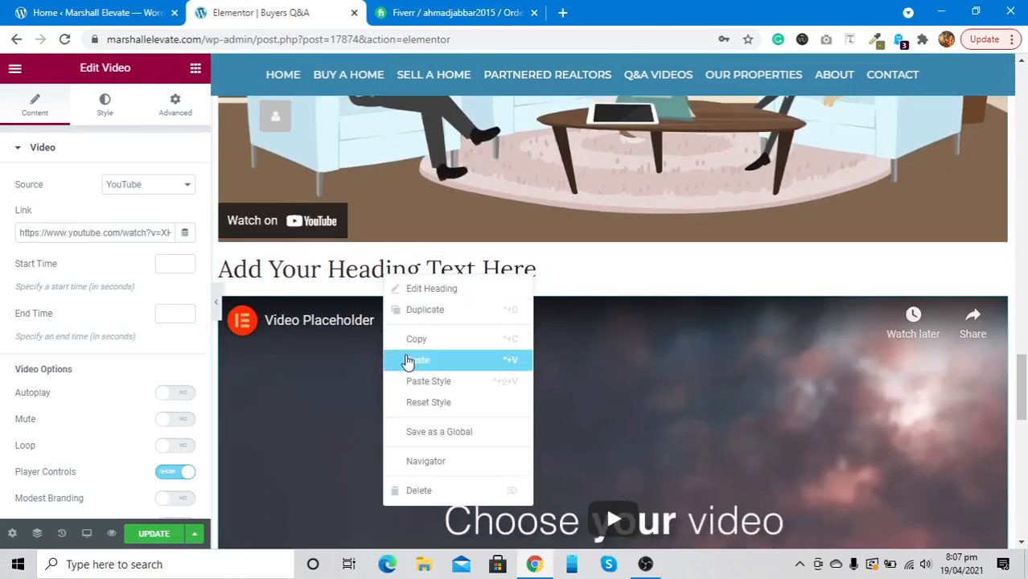
{"action": "left_click", "coordinate": [407, 382]}
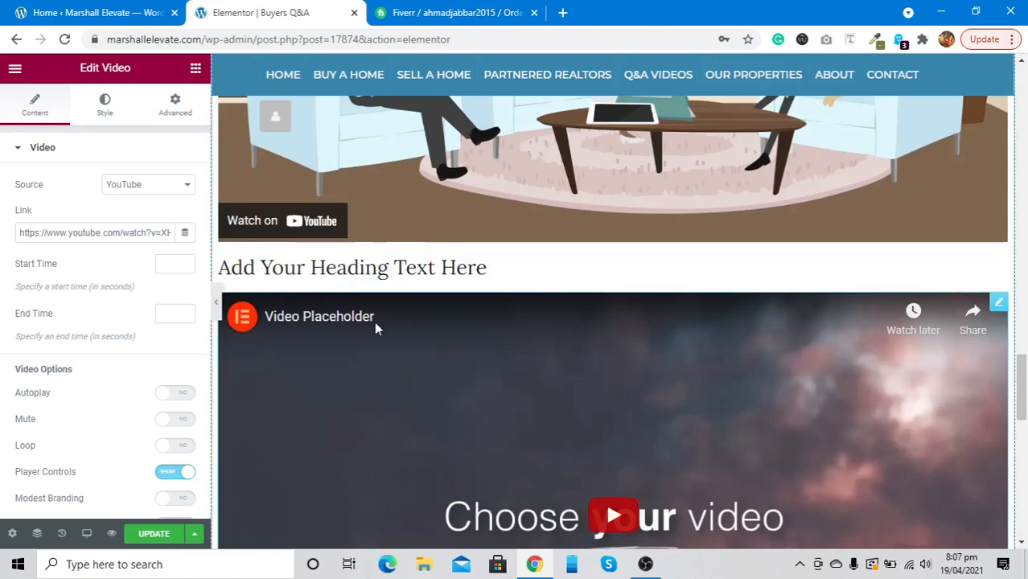
Select the new video's link and turn on its Image Overlay
{"action": "scroll", "coordinate": [366, 268], "scroll_direction": "down", "scroll_amount": 2}
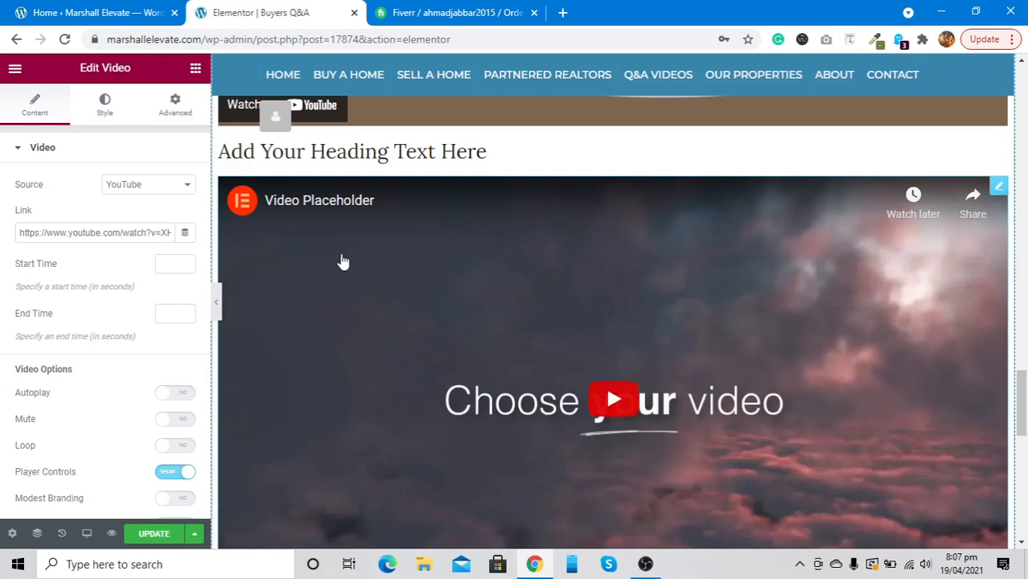
{"action": "triple_click", "coordinate": [66, 230]}
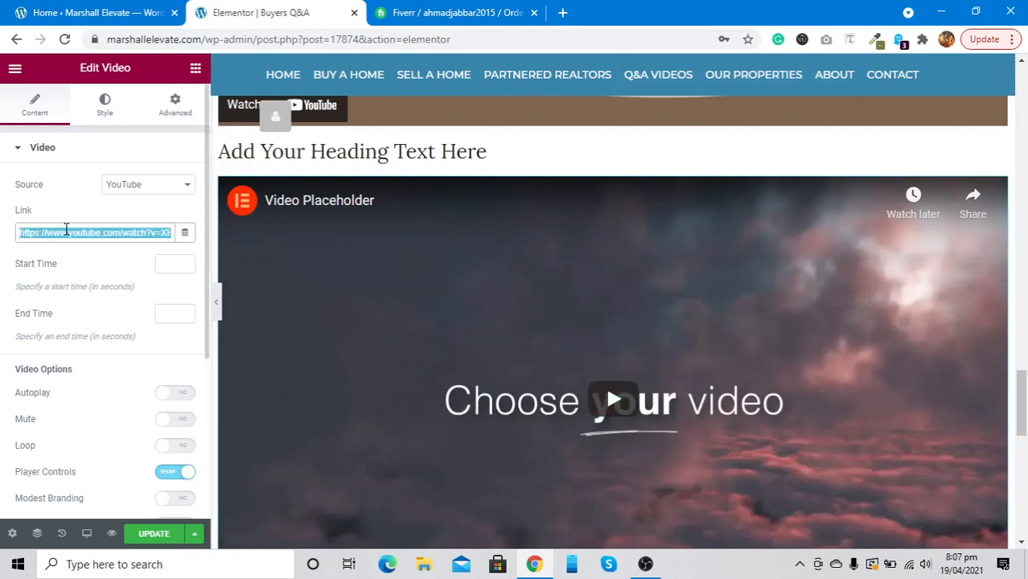
{"action": "scroll", "coordinate": [69, 372], "scroll_direction": "down", "scroll_amount": 3}
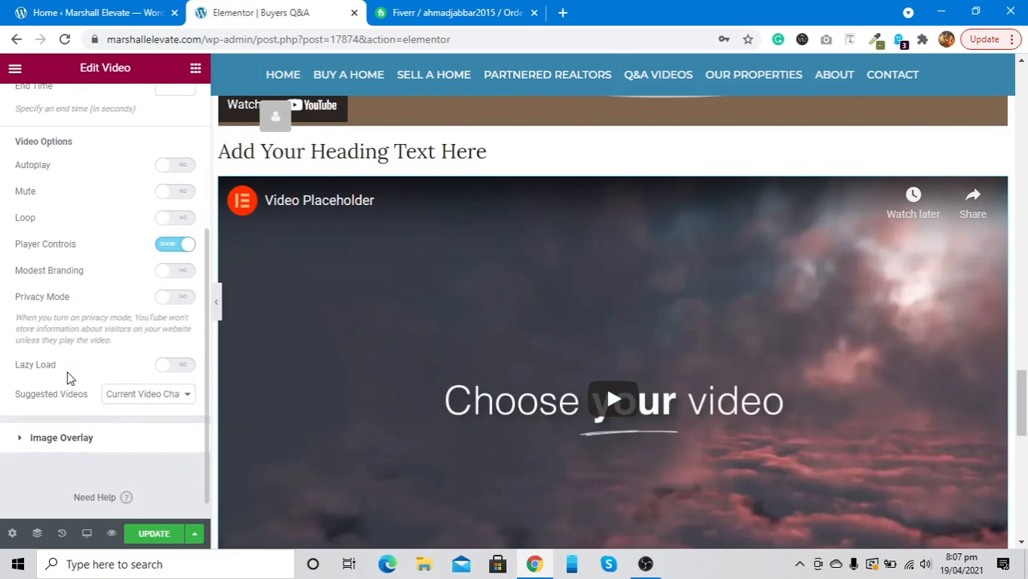
{"action": "scroll", "coordinate": [69, 378], "scroll_direction": "up", "scroll_amount": 1}
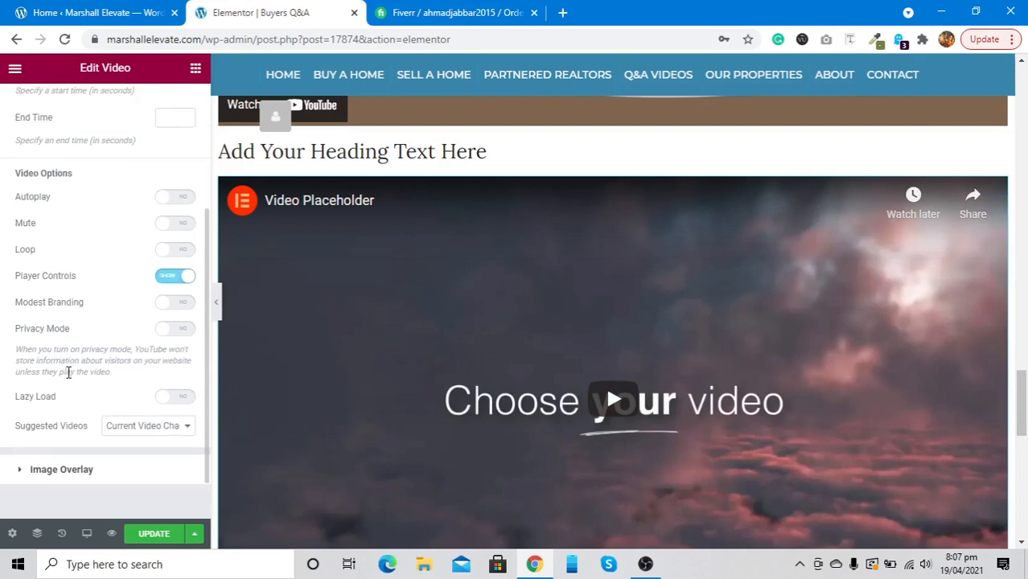
{"action": "left_click", "coordinate": [79, 471]}
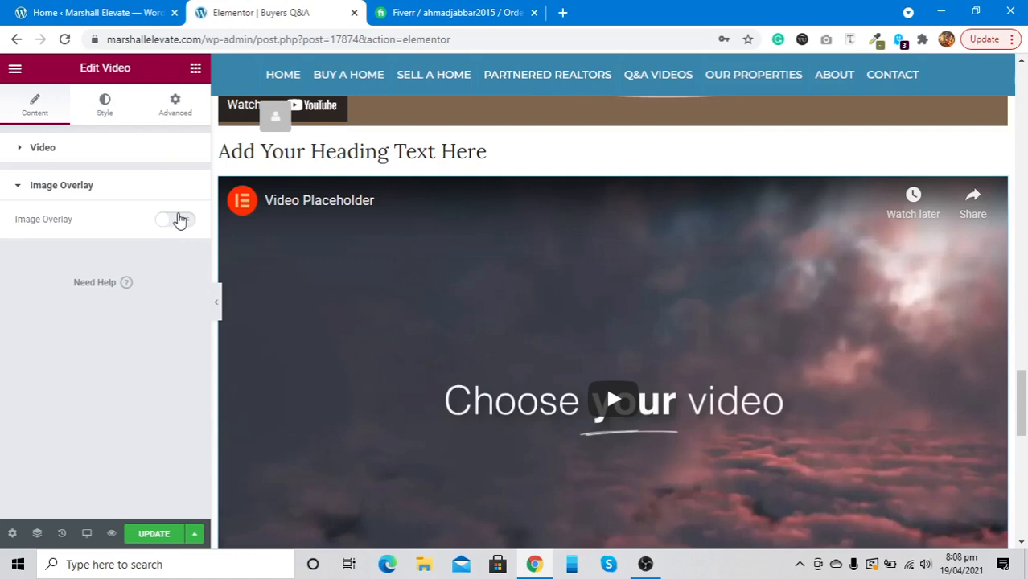
{"action": "left_click", "coordinate": [180, 220]}
Use the 206-1.jpg living-room photo from the Media Library as the video's image overlay
{"action": "left_click", "coordinate": [111, 303]}
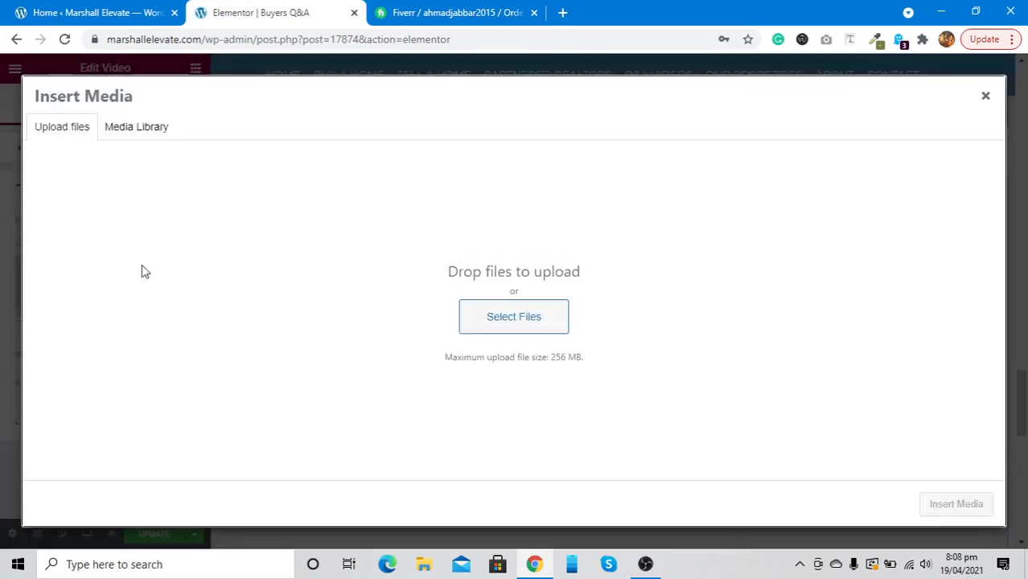
{"action": "left_click", "coordinate": [142, 127]}
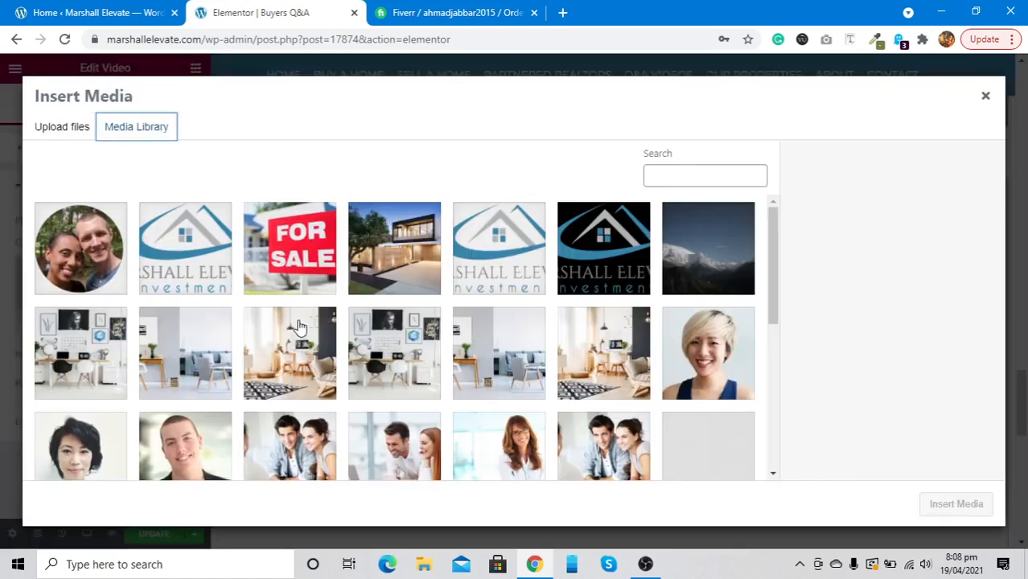
{"action": "left_click", "coordinate": [298, 326]}
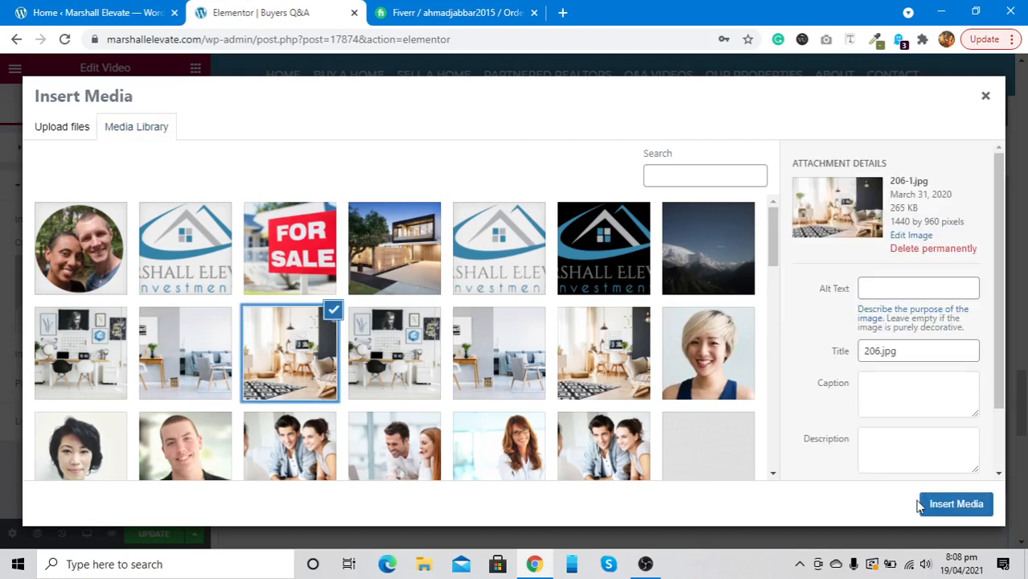
{"action": "left_click", "coordinate": [933, 507]}
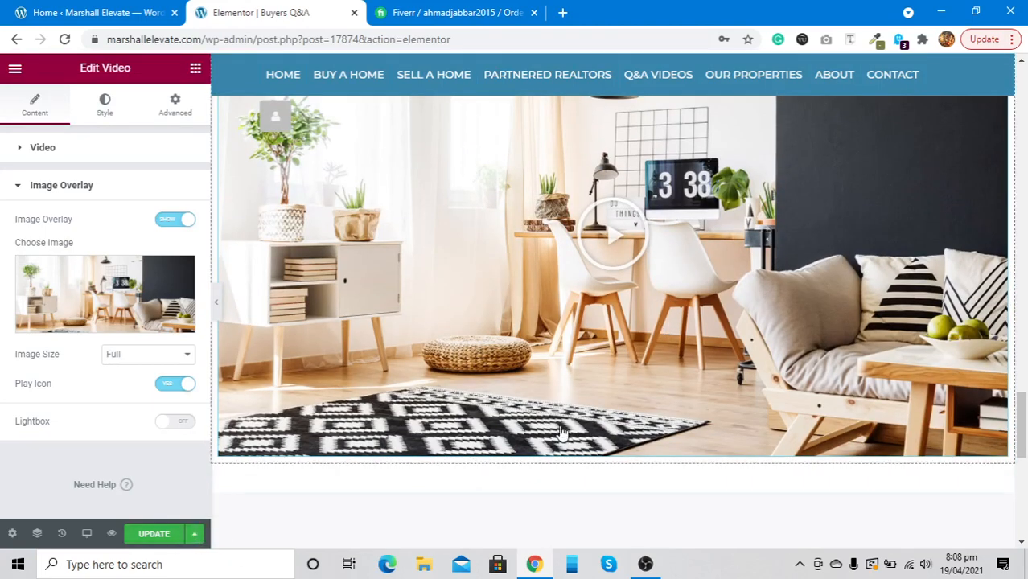
Delete the placeholder heading and the overlaid video, update the page, and preview it without the panel
{"action": "scroll", "coordinate": [561, 433], "scroll_direction": "up", "scroll_amount": 3}
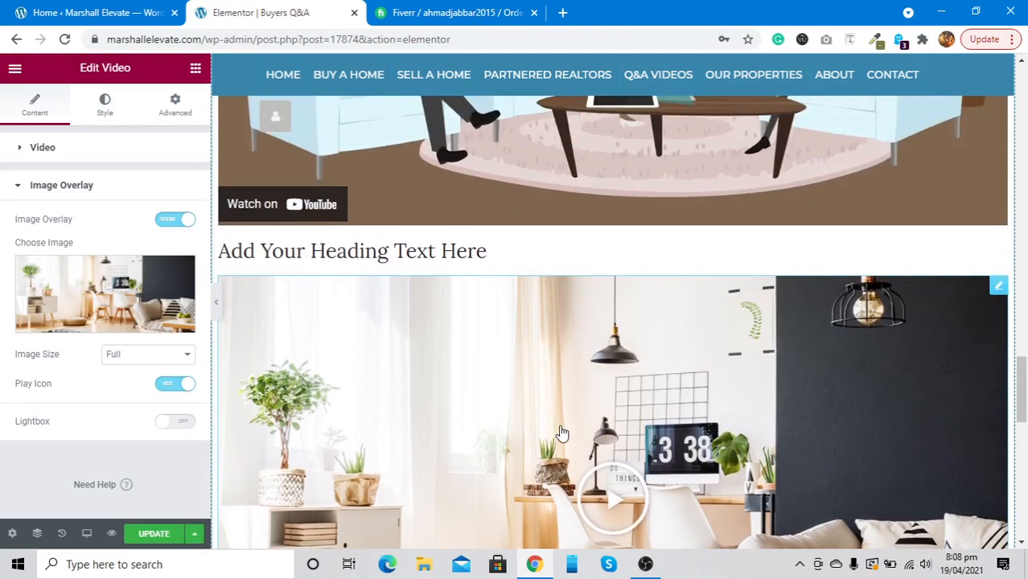
{"action": "right_click", "coordinate": [447, 255]}
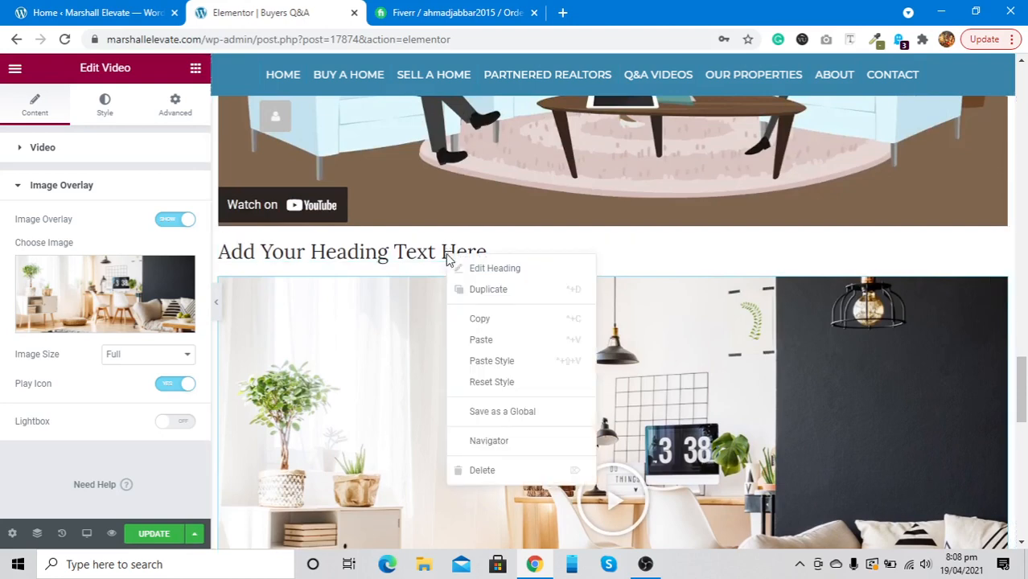
{"action": "left_click", "coordinate": [477, 474]}
{"action": "right_click", "coordinate": [1001, 252]}
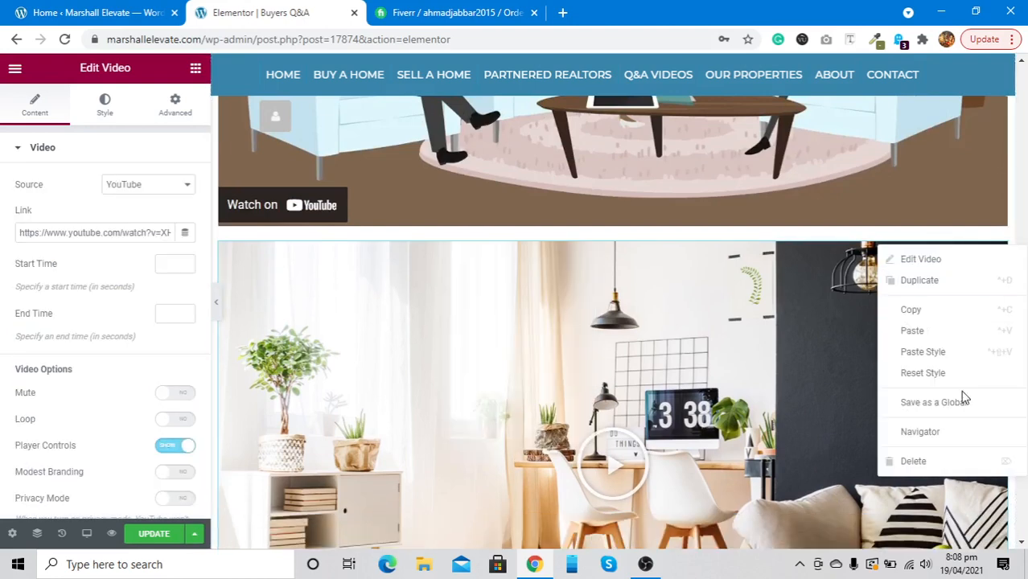
{"action": "left_click", "coordinate": [938, 461]}
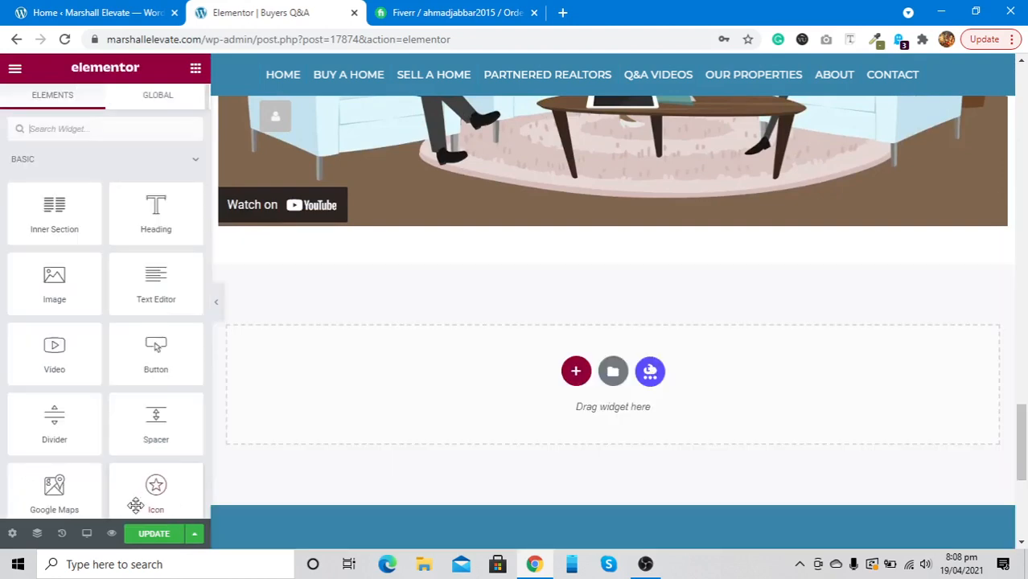
{"action": "left_click", "coordinate": [150, 536]}
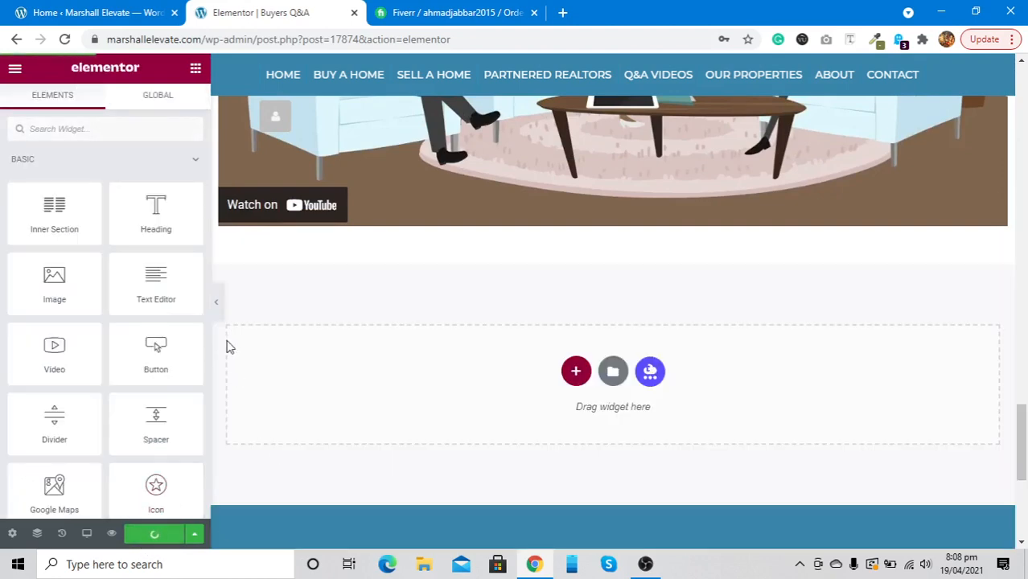
{"action": "left_click", "coordinate": [216, 302]}
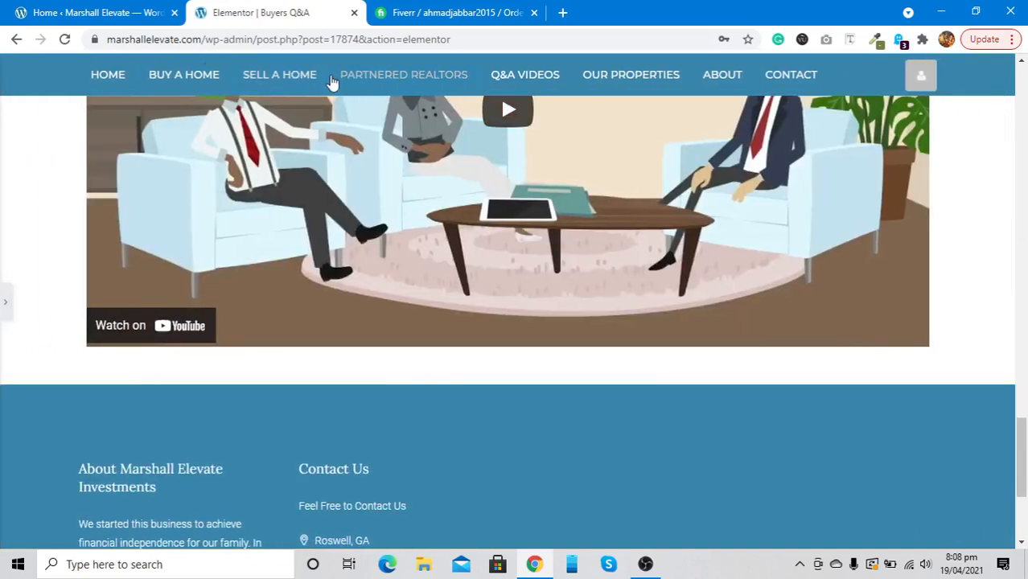
Trim the address to marshallelevate.com to load the live site's home page
{"action": "scroll", "coordinate": [384, 134], "scroll_direction": "up", "scroll_amount": 7}
{"action": "scroll", "coordinate": [384, 134], "scroll_direction": "up", "scroll_amount": 5}
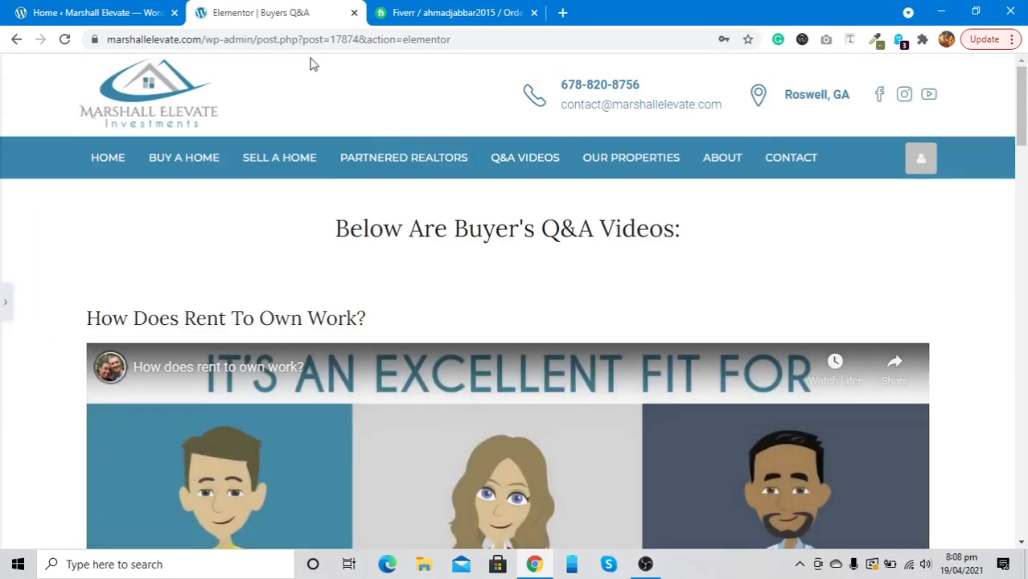
{"action": "left_click", "coordinate": [207, 38]}
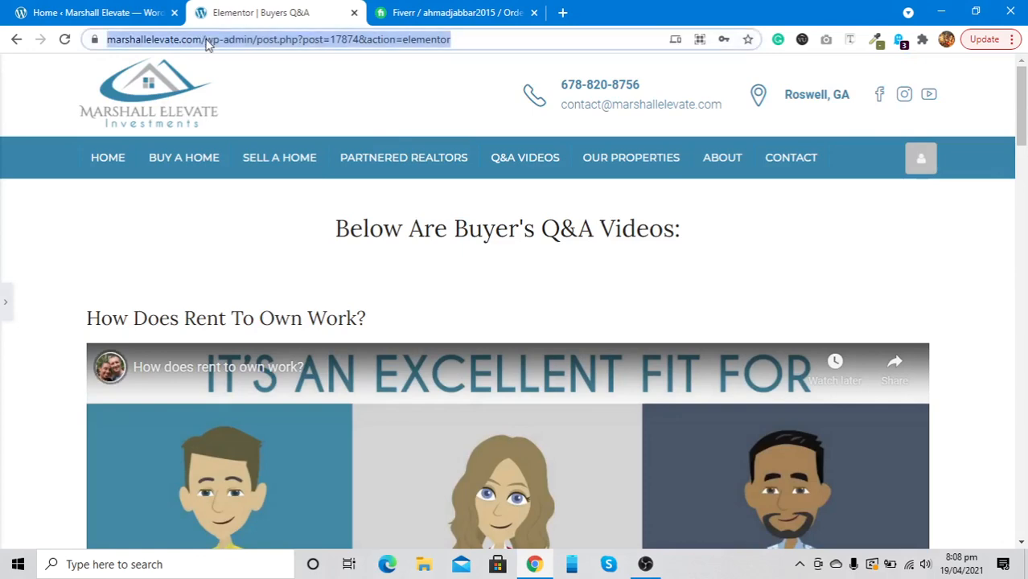
{"action": "left_click", "coordinate": [207, 39]}
{"action": "key", "text": "shift+End"}
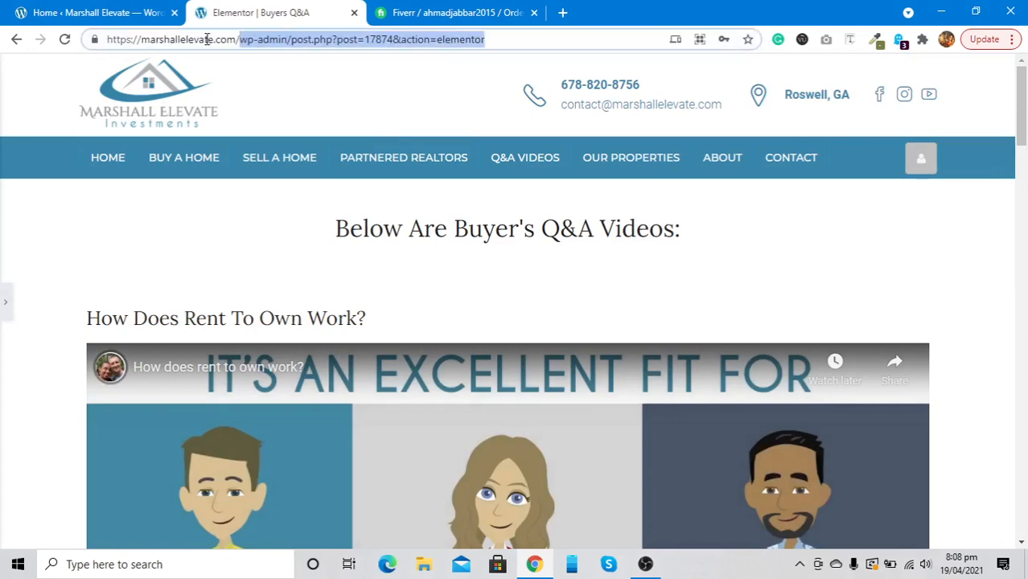
{"action": "key", "text": "BackSpace"}
{"action": "key", "text": "Return"}
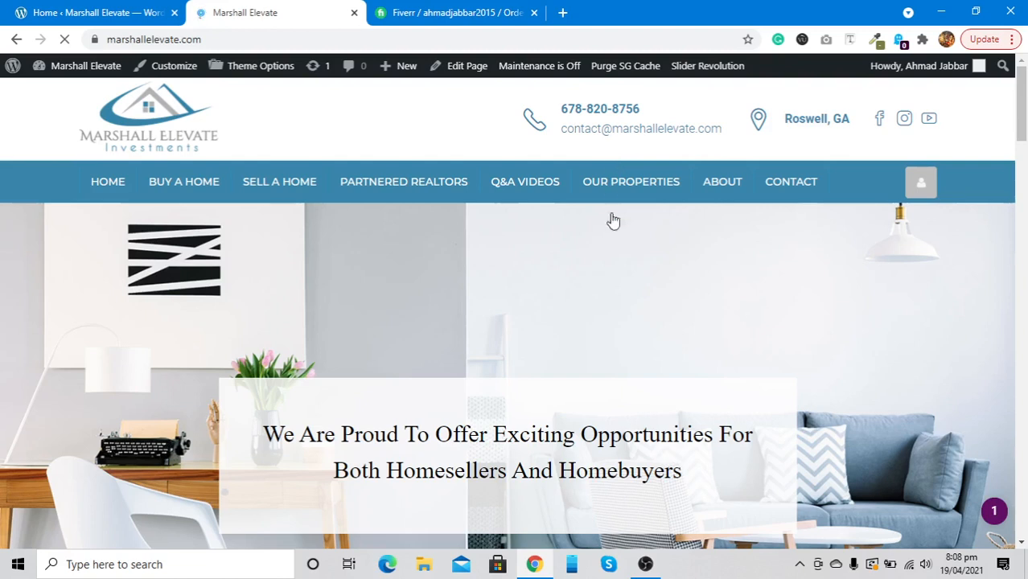
Open the live Our Properties page, look it over, then open a new browser tab
{"action": "left_click", "coordinate": [633, 184]}
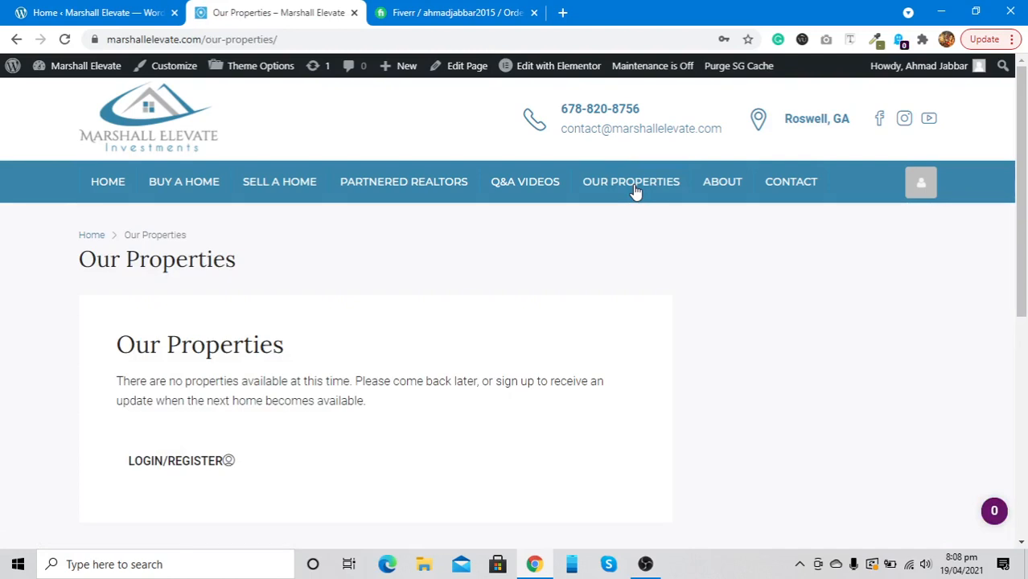
{"action": "scroll", "coordinate": [485, 286], "scroll_direction": "down", "scroll_amount": 2}
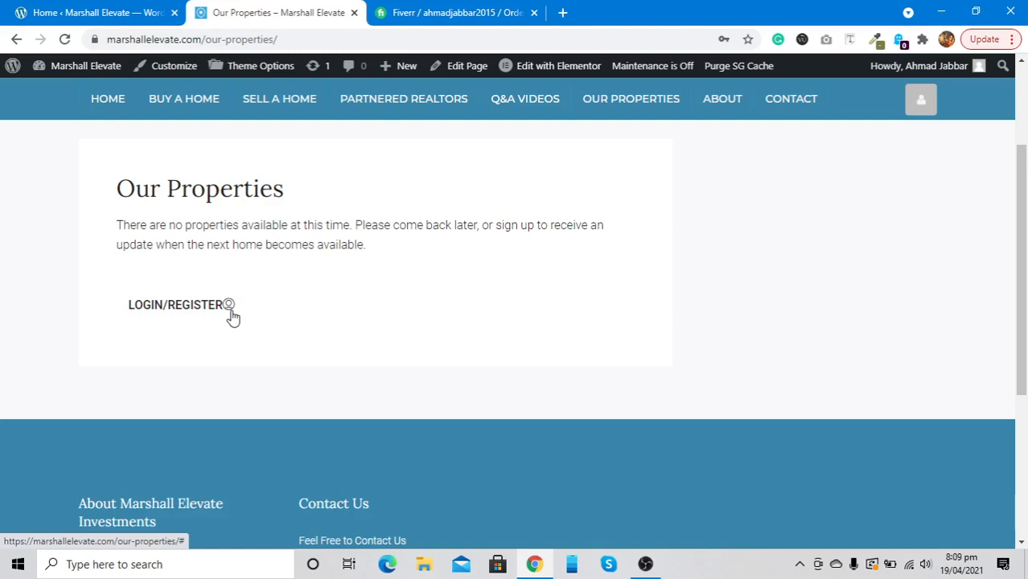
{"action": "left_click", "coordinate": [562, 13]}
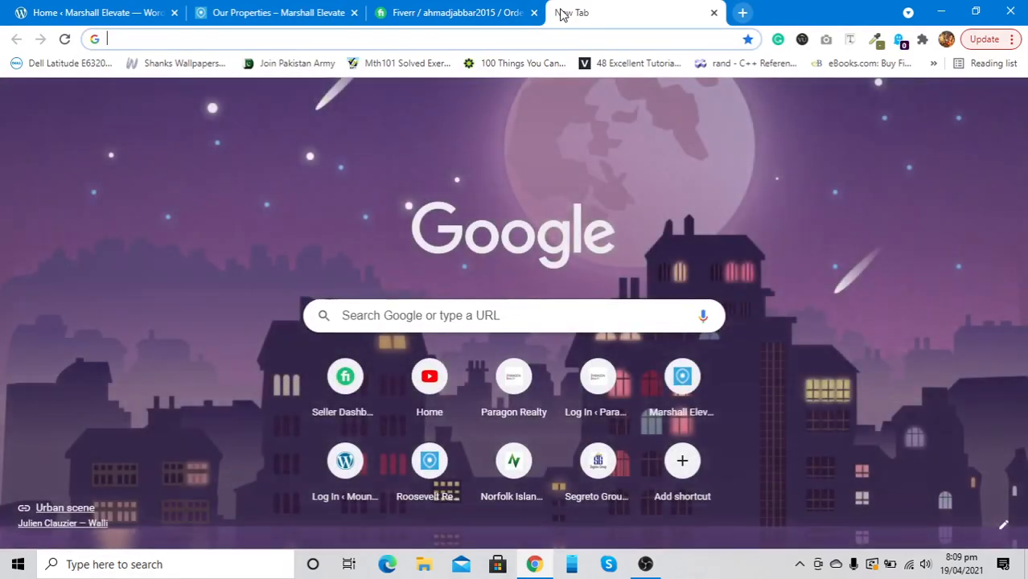
{"action": "type", "text": "im"}
{"action": "key", "text": "Return"}
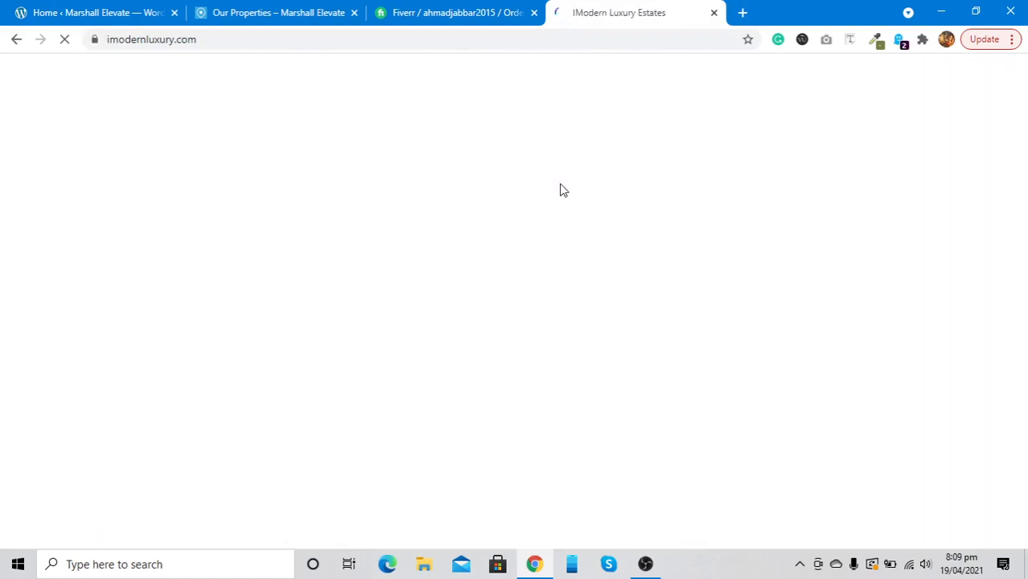
{"action": "scroll", "coordinate": [562, 190], "scroll_direction": "down", "scroll_amount": 6}
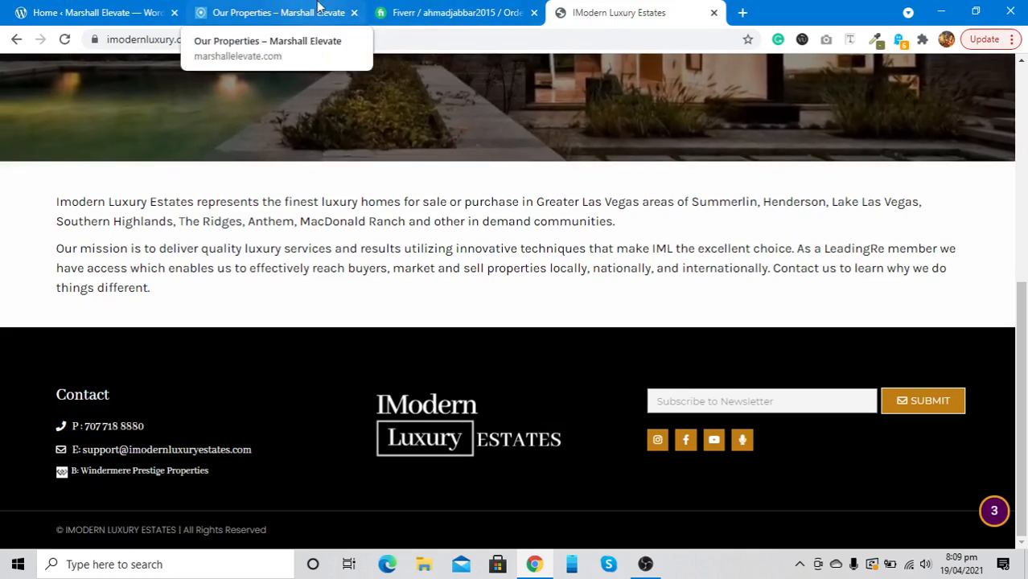
{"action": "left_click", "coordinate": [713, 12]}
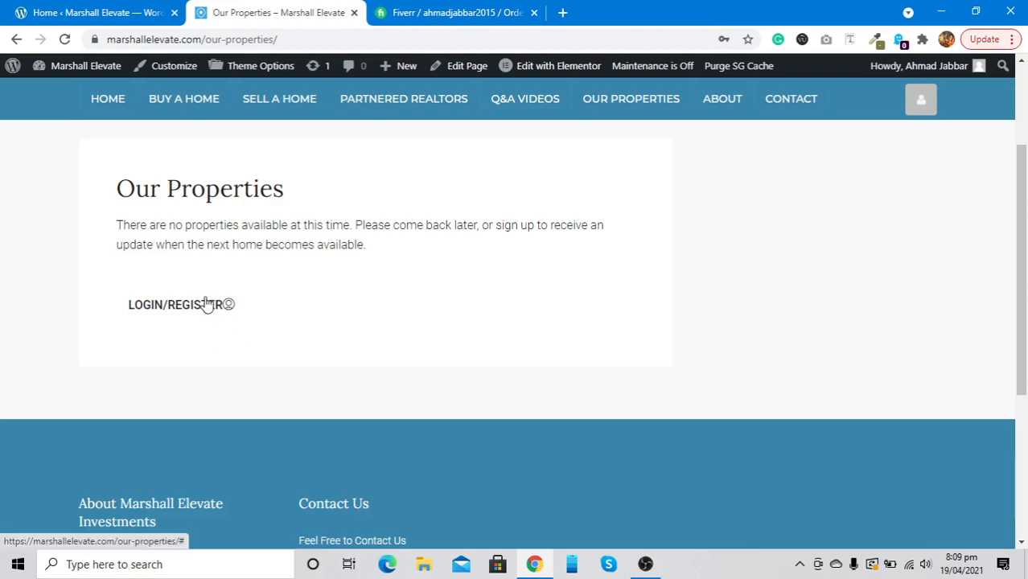
Launch Elementor on the Our Properties page from the WordPress admin bar
{"action": "mouse_move", "coordinate": [543, 70]}
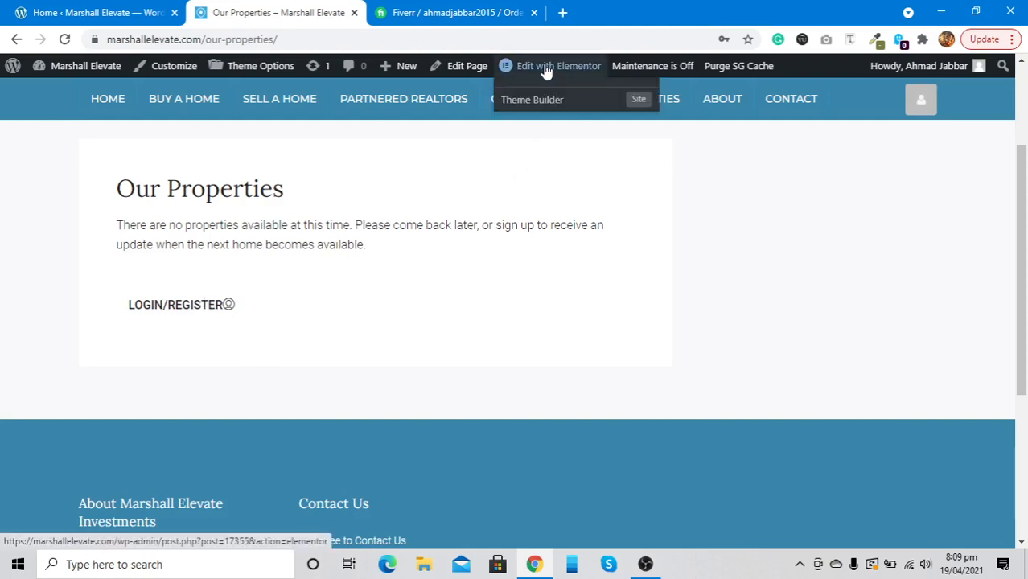
{"action": "left_click", "coordinate": [544, 70]}
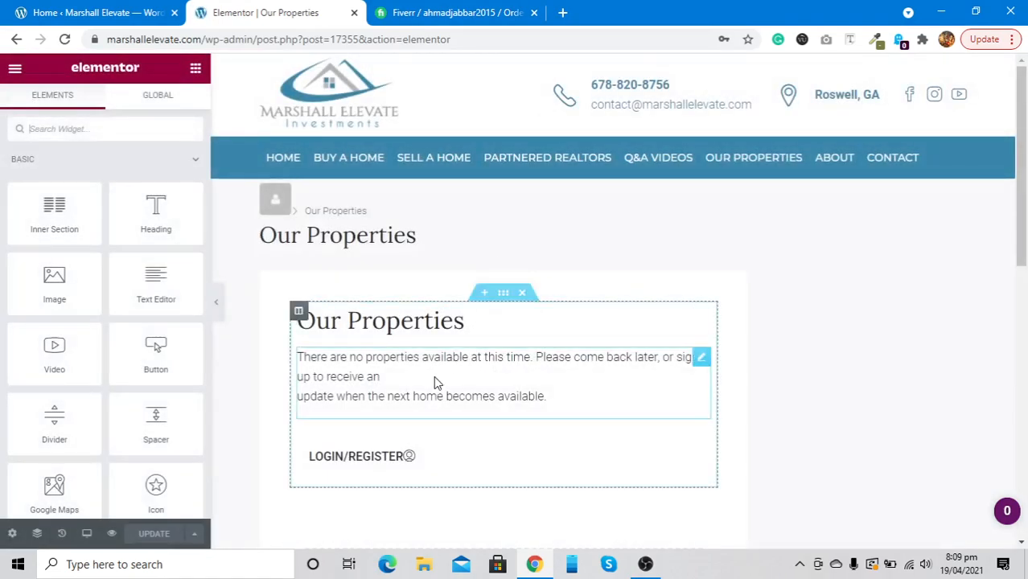
{"action": "scroll", "coordinate": [439, 378], "scroll_direction": "down", "scroll_amount": 2}
{"action": "scroll", "coordinate": [379, 406], "scroll_direction": "up", "scroll_amount": 1}
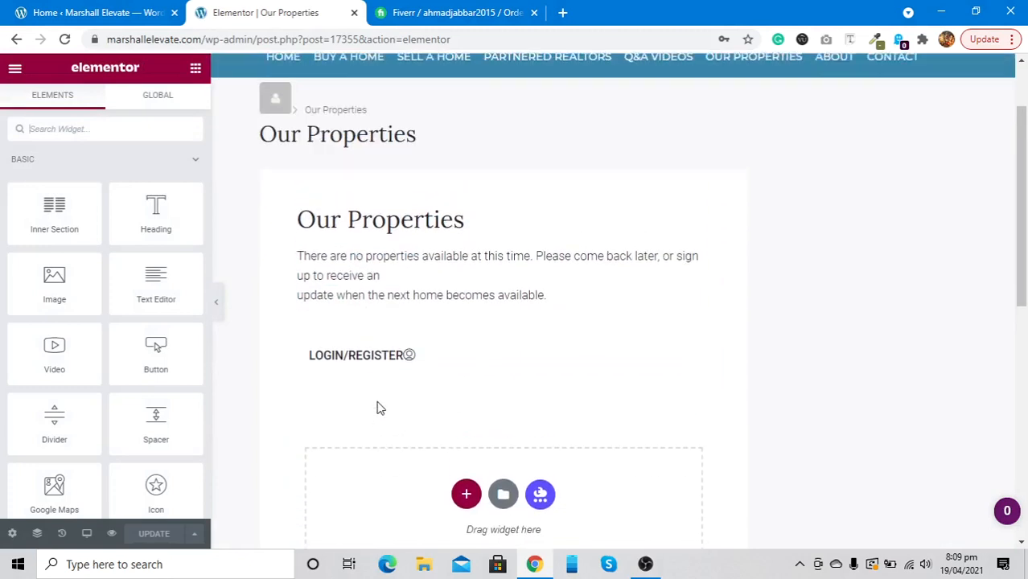
Set the Our Properties page layout to Elementor Full Width in page settings and update
{"action": "left_click", "coordinate": [12, 537]}
{"action": "left_click", "coordinate": [140, 427]}
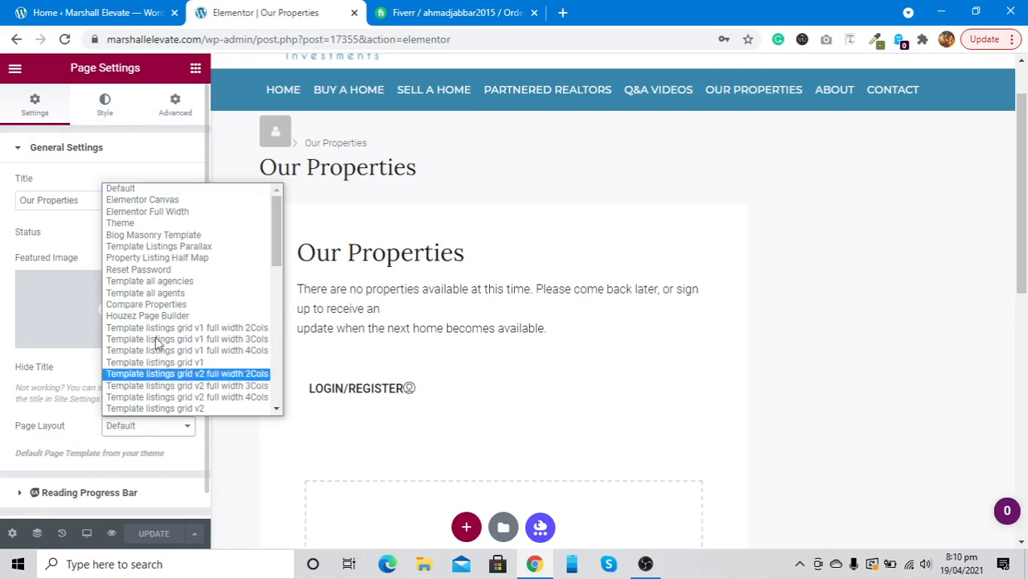
{"action": "left_click", "coordinate": [157, 212]}
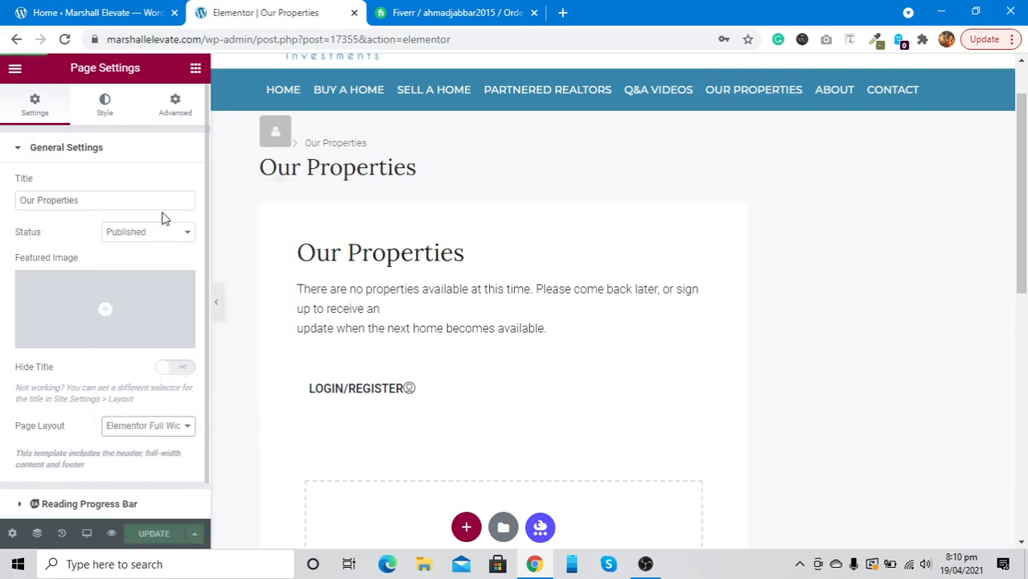
{"action": "left_click", "coordinate": [149, 537]}
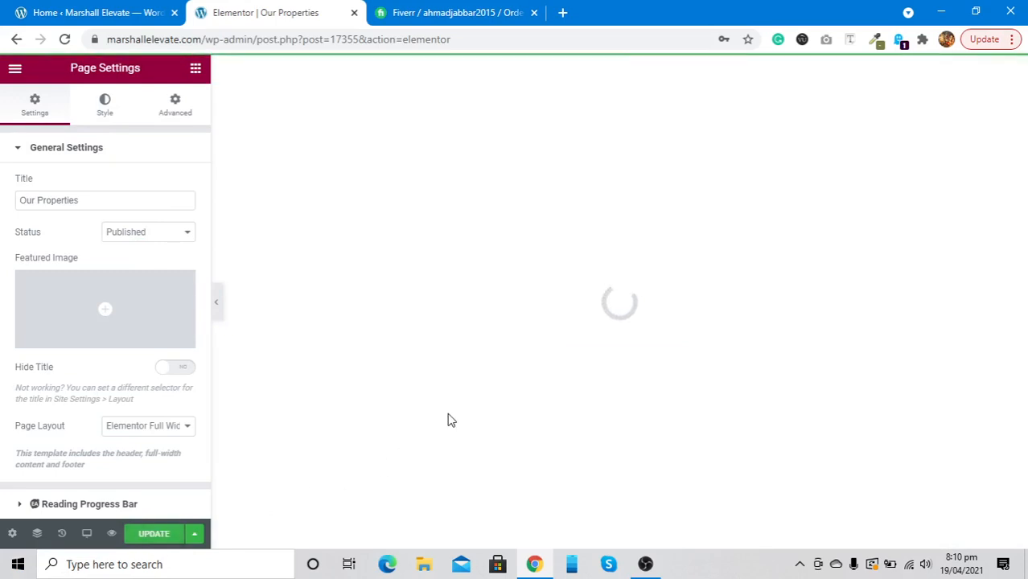
{"action": "scroll", "coordinate": [451, 420], "scroll_direction": "up", "scroll_amount": 1}
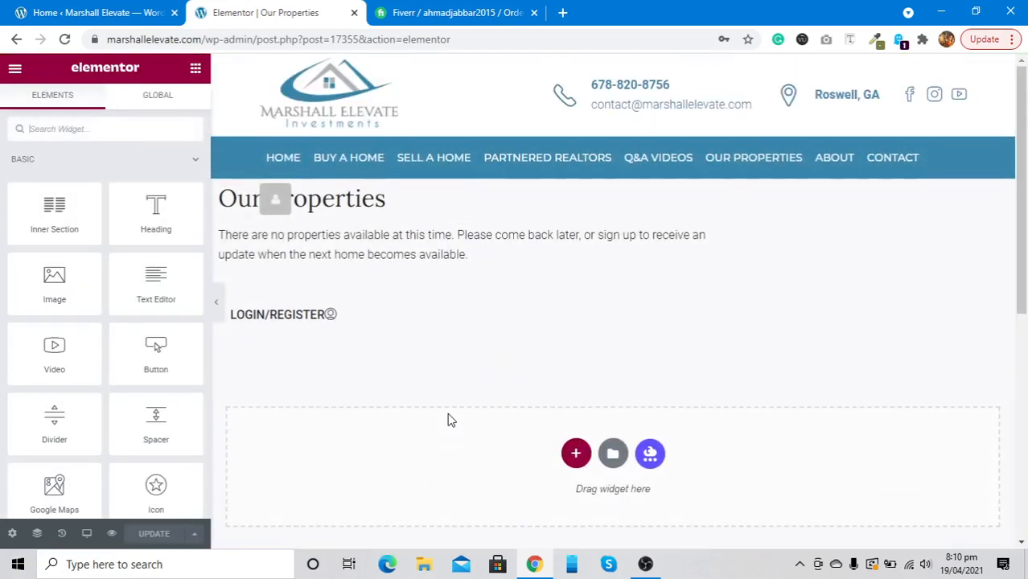
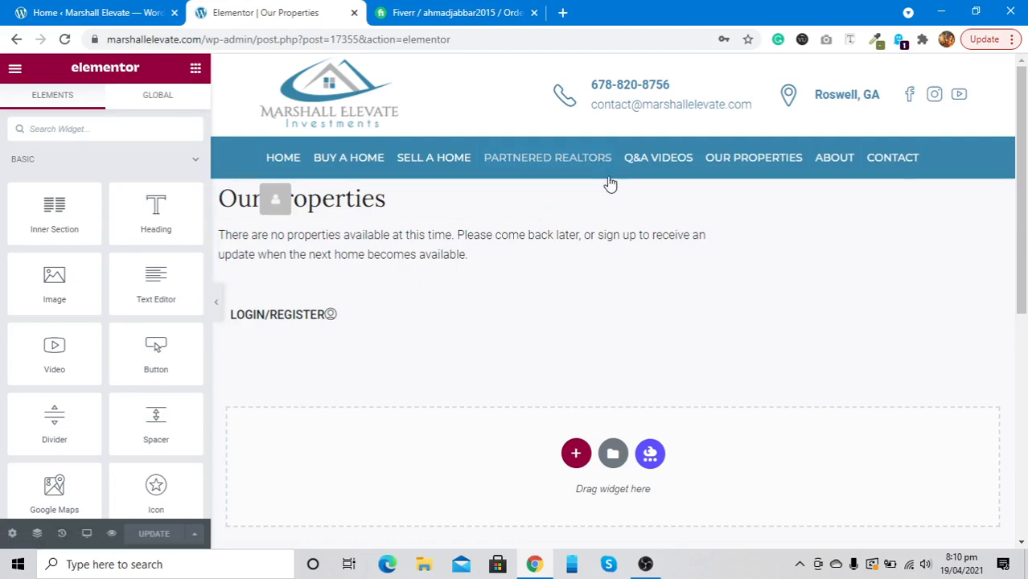
Give the Our Properties section a classic background with colour #fff via the Navigator
{"action": "left_click", "coordinate": [37, 534]}
{"action": "left_click", "coordinate": [797, 133]}
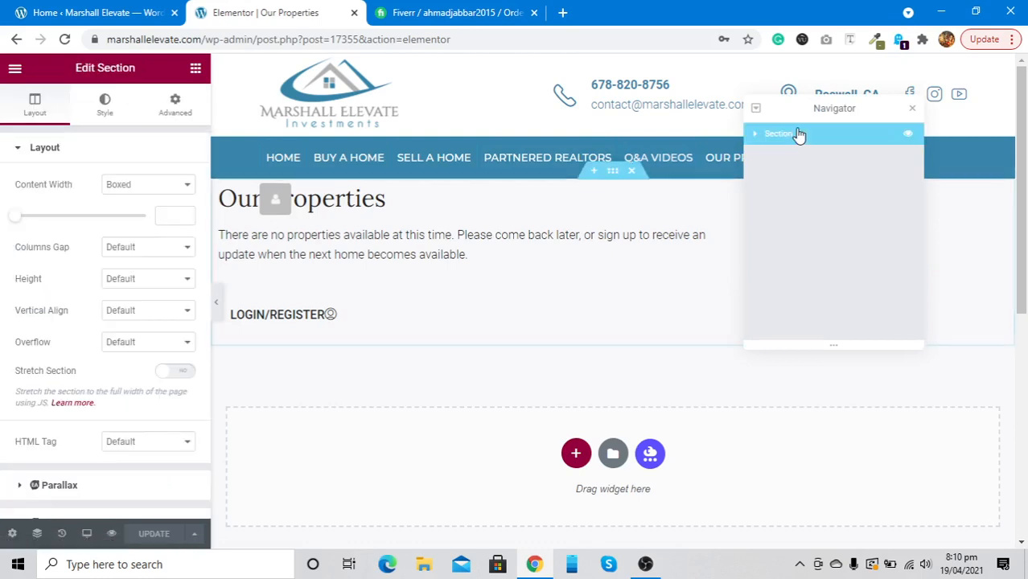
{"action": "left_click", "coordinate": [112, 121]}
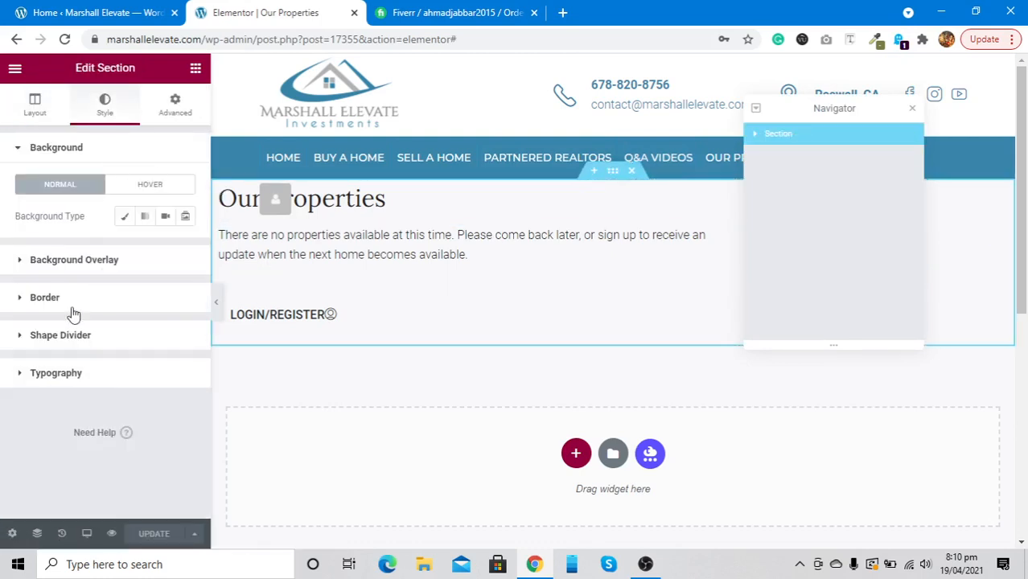
{"action": "left_click", "coordinate": [121, 217]}
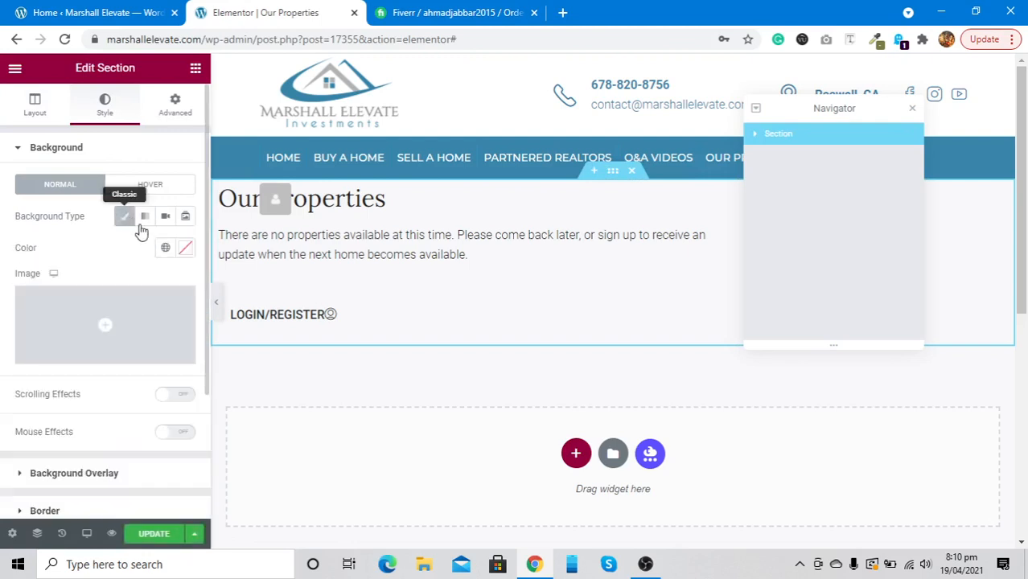
{"action": "left_click", "coordinate": [186, 249]}
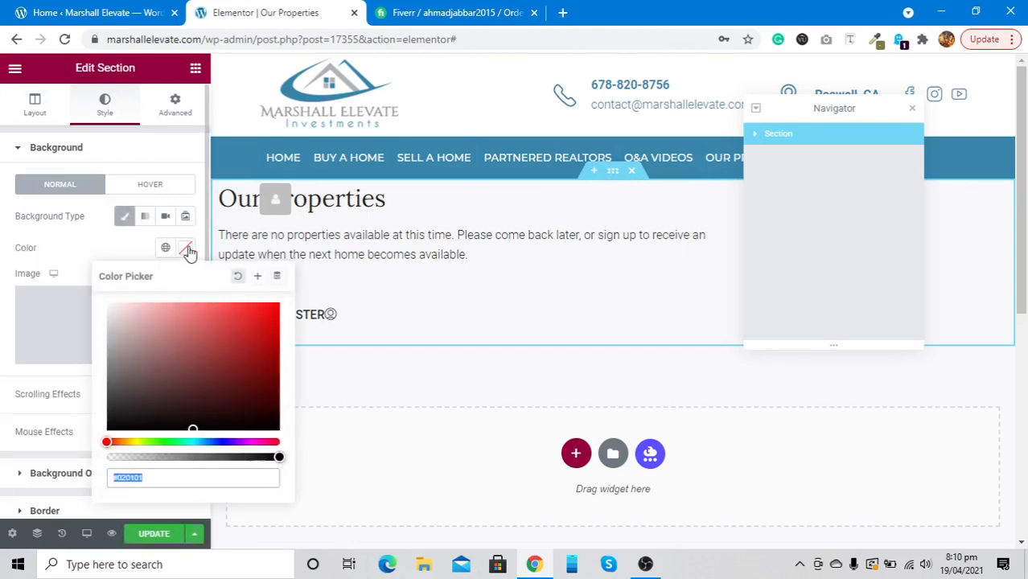
{"action": "type", "text": "#fff"}
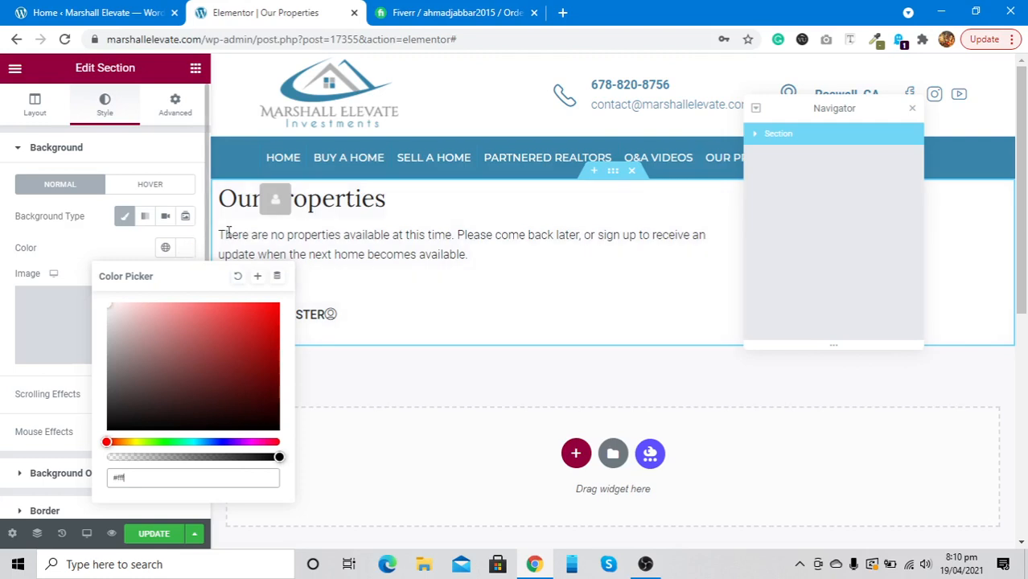
Duplicate the section, then start choosing a background image for the top copy
{"action": "right_click", "coordinate": [616, 179]}
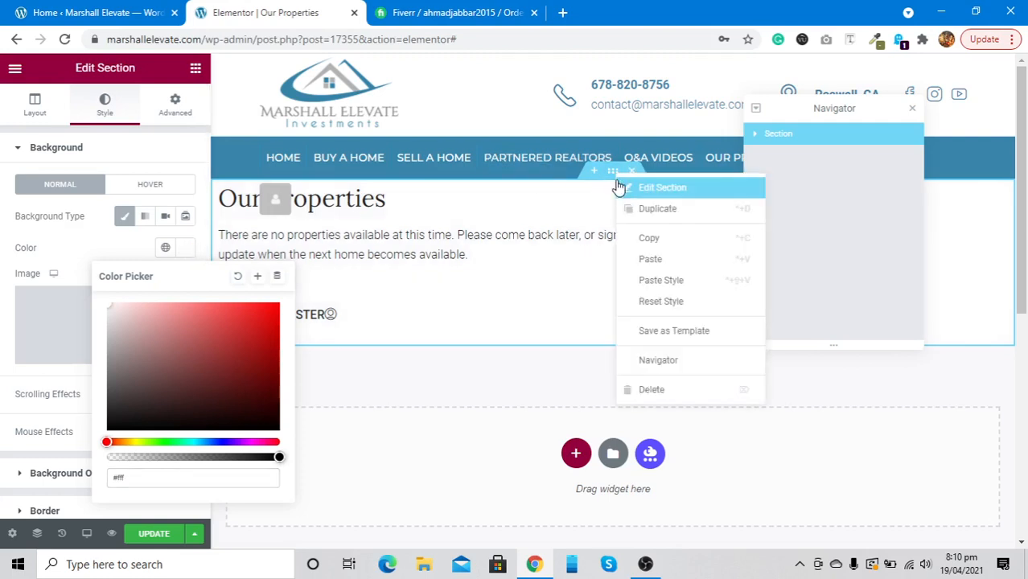
{"action": "left_click", "coordinate": [626, 205]}
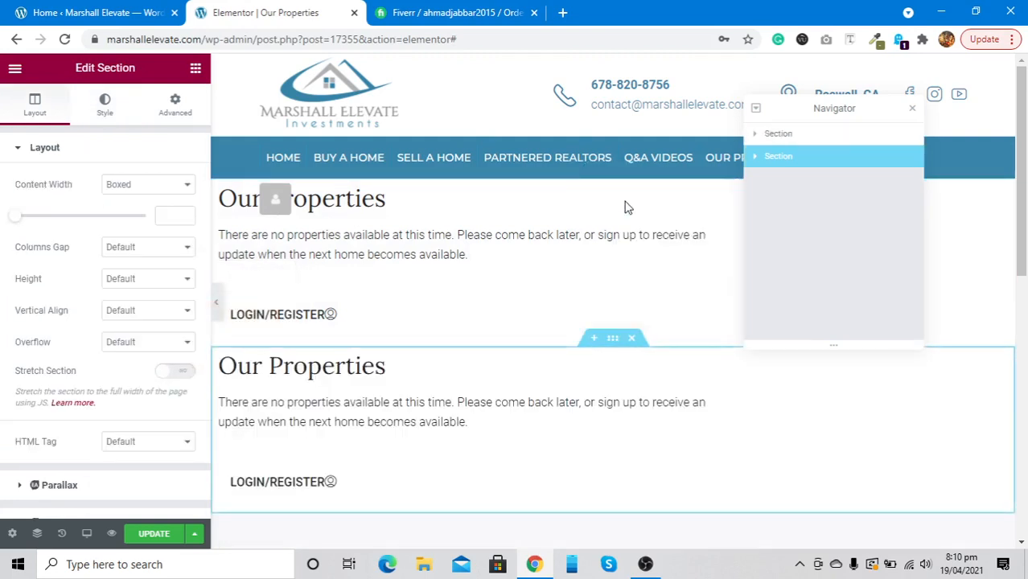
{"action": "left_click", "coordinate": [775, 136]}
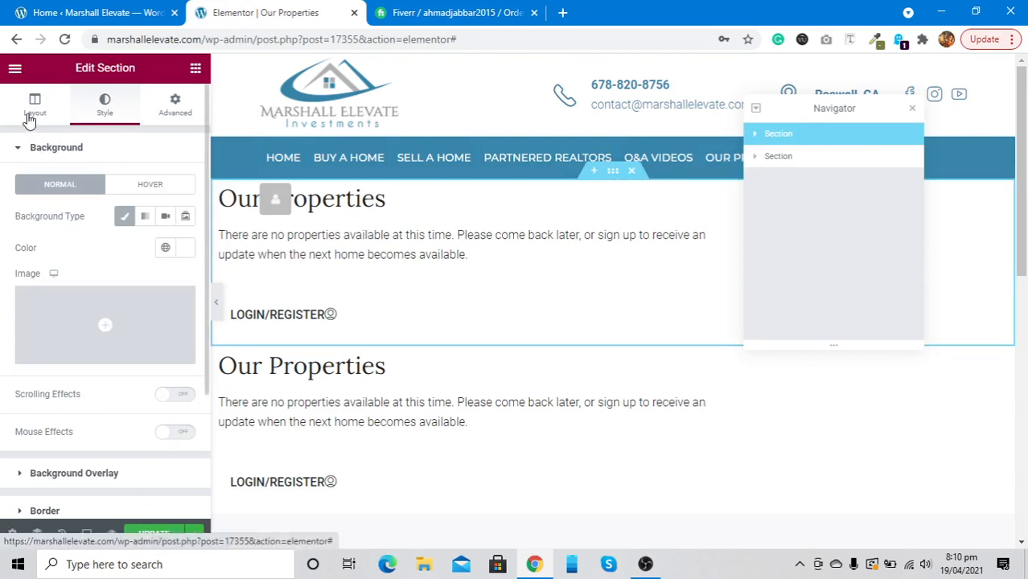
{"action": "left_click", "coordinate": [91, 353]}
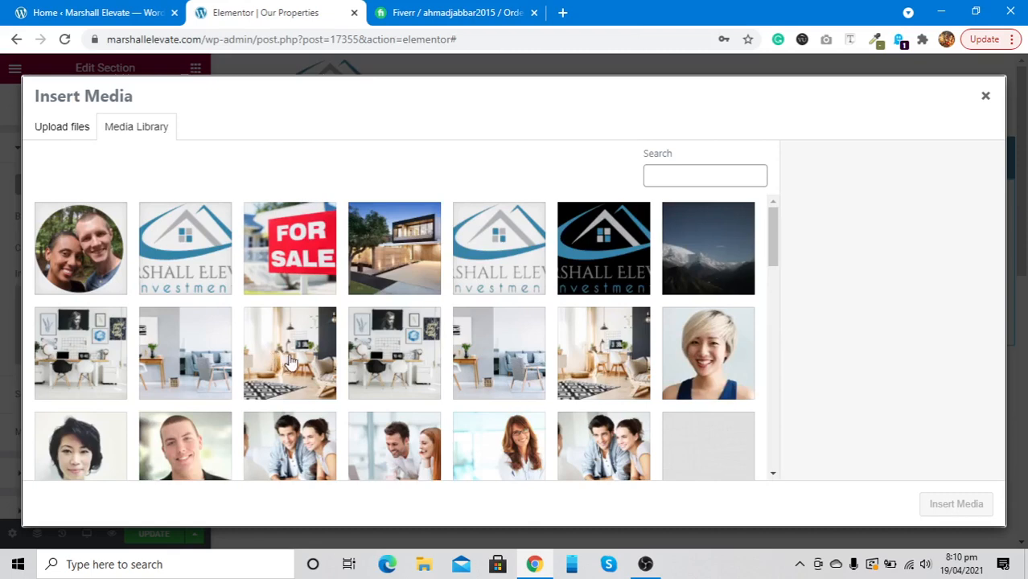
Insert the living-room photo as the top section's background and set its position to Center Center
{"action": "left_click", "coordinate": [291, 362]}
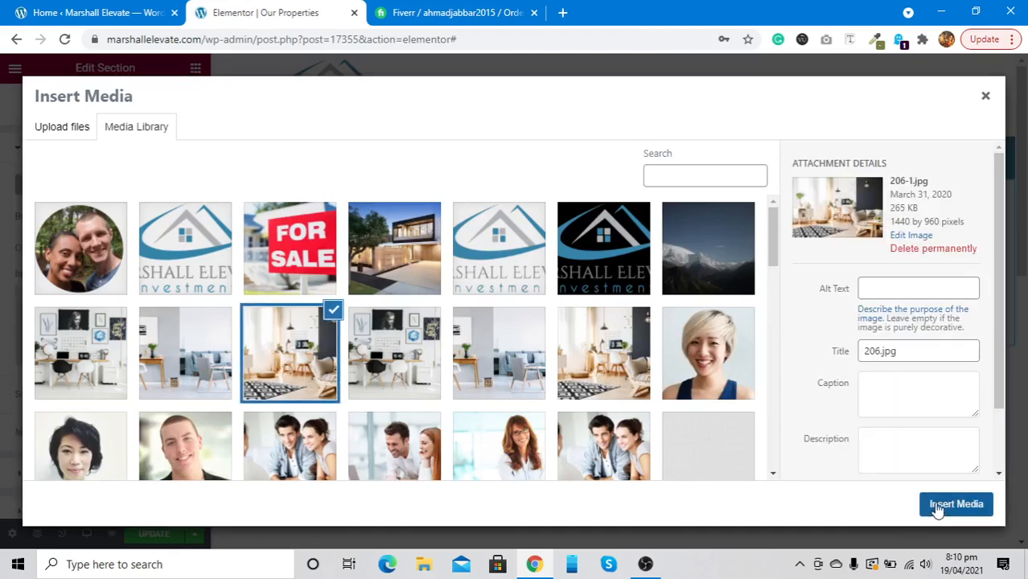
{"action": "left_click", "coordinate": [943, 505]}
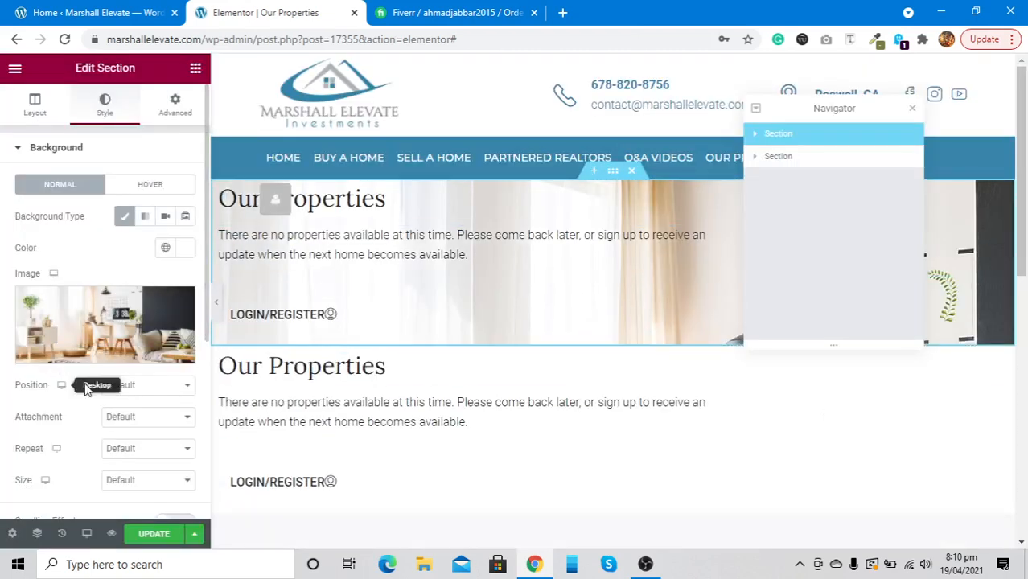
{"action": "left_click", "coordinate": [125, 387]}
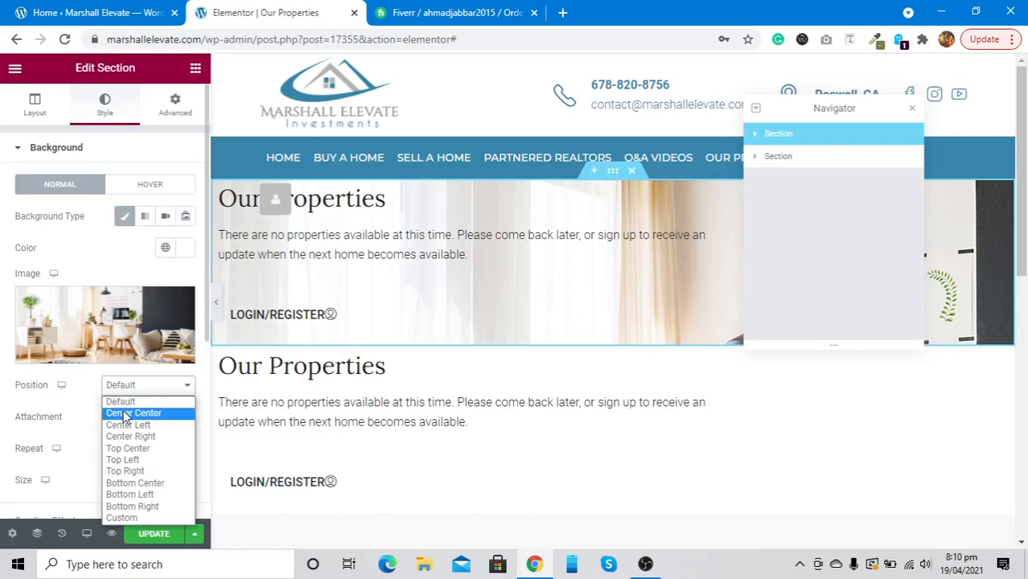
{"action": "left_click", "coordinate": [125, 414]}
{"action": "scroll", "coordinate": [4, 420], "scroll_direction": "down", "scroll_amount": 1}
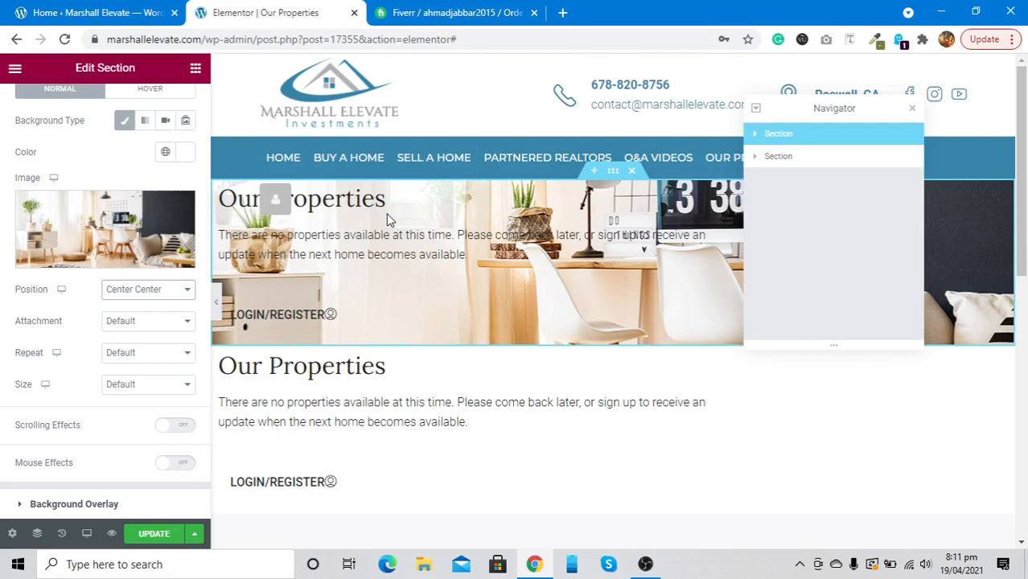
{"action": "left_click", "coordinate": [645, 564]}
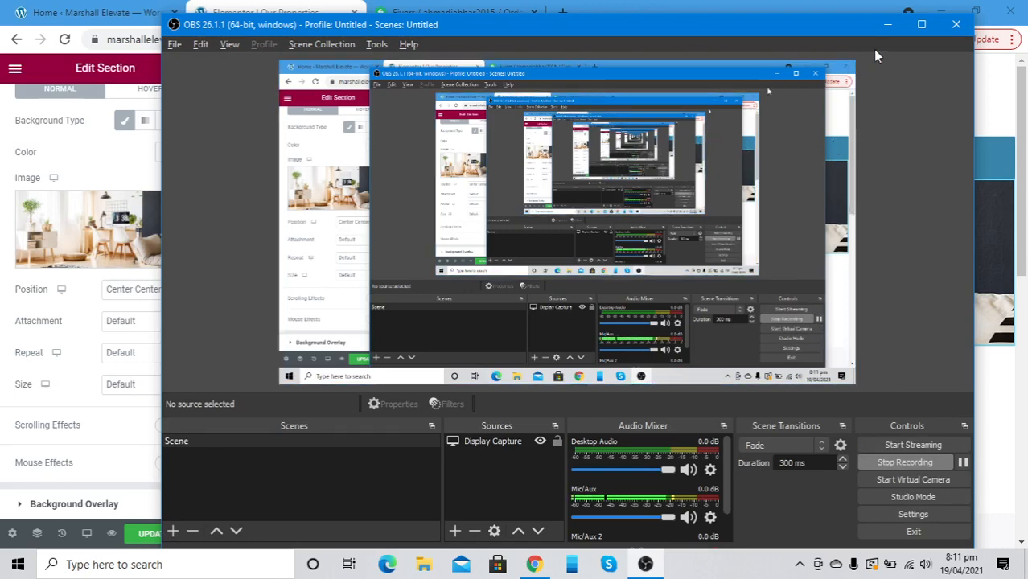
Pause and resume the OBS recording, then delete the photo-background copy of the section
{"action": "left_click", "coordinate": [887, 24]}
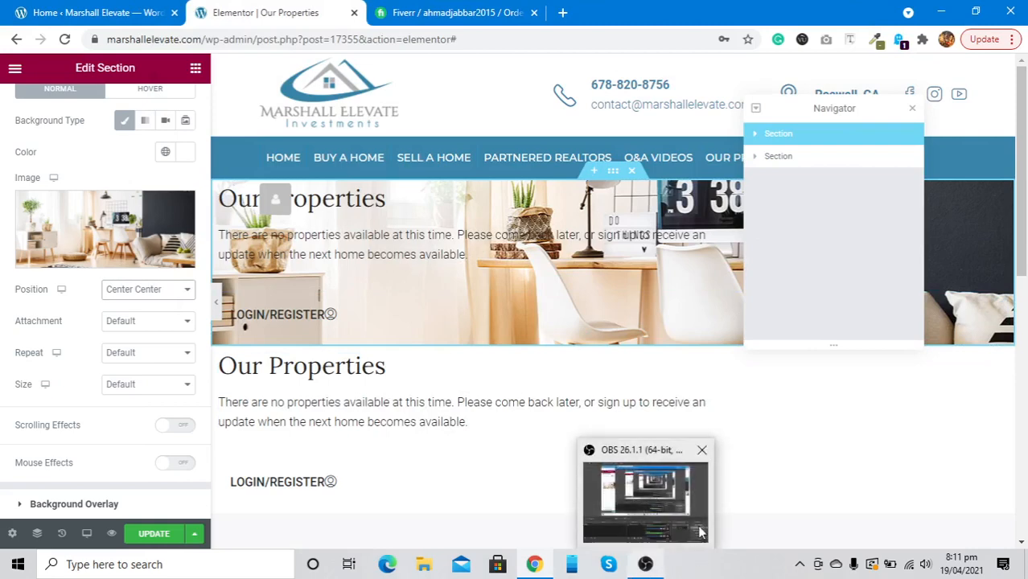
{"action": "left_click", "coordinate": [646, 564]}
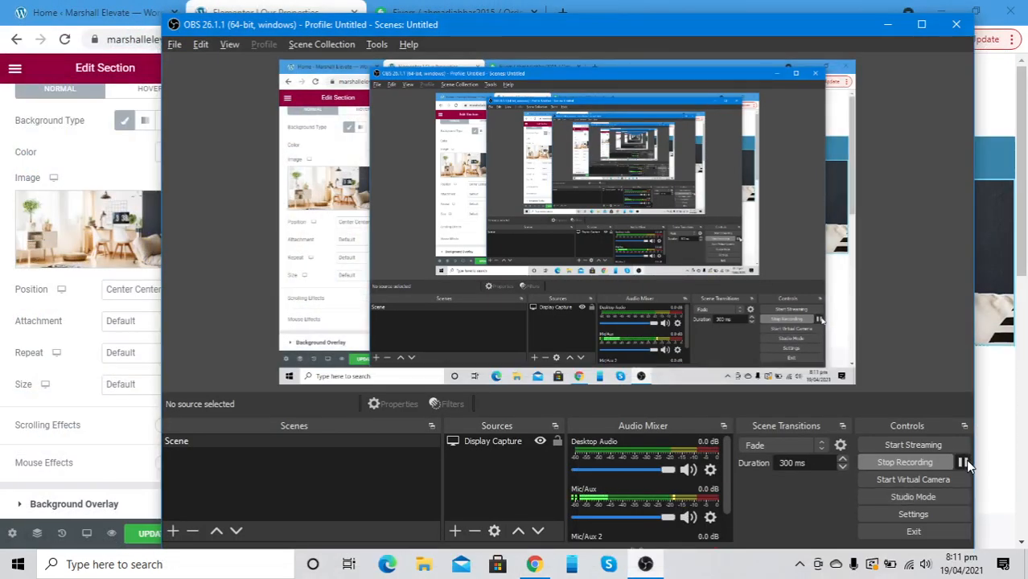
{"action": "left_click", "coordinate": [964, 462]}
{"action": "left_click", "coordinate": [888, 24]}
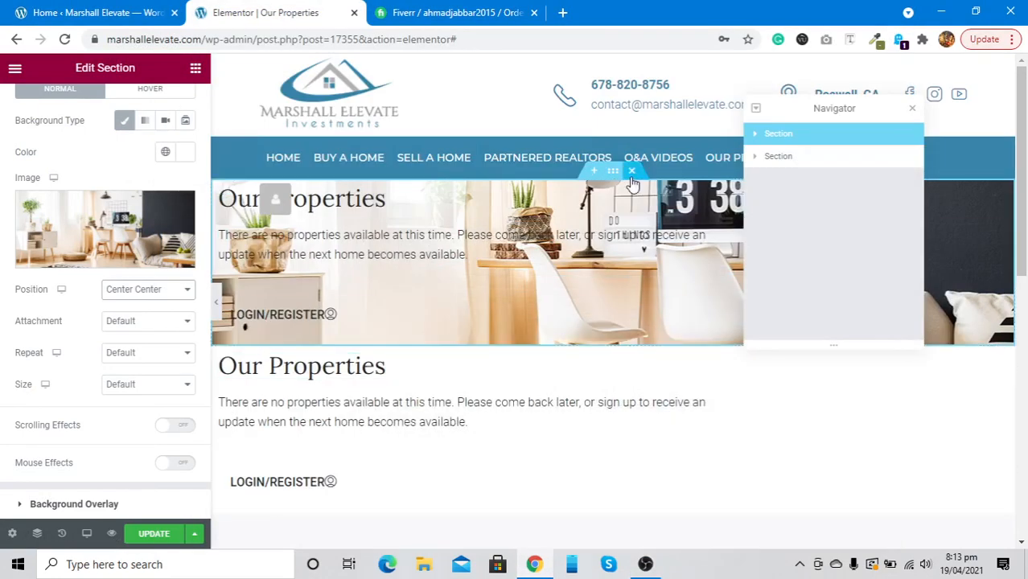
{"action": "key", "text": "Delete"}
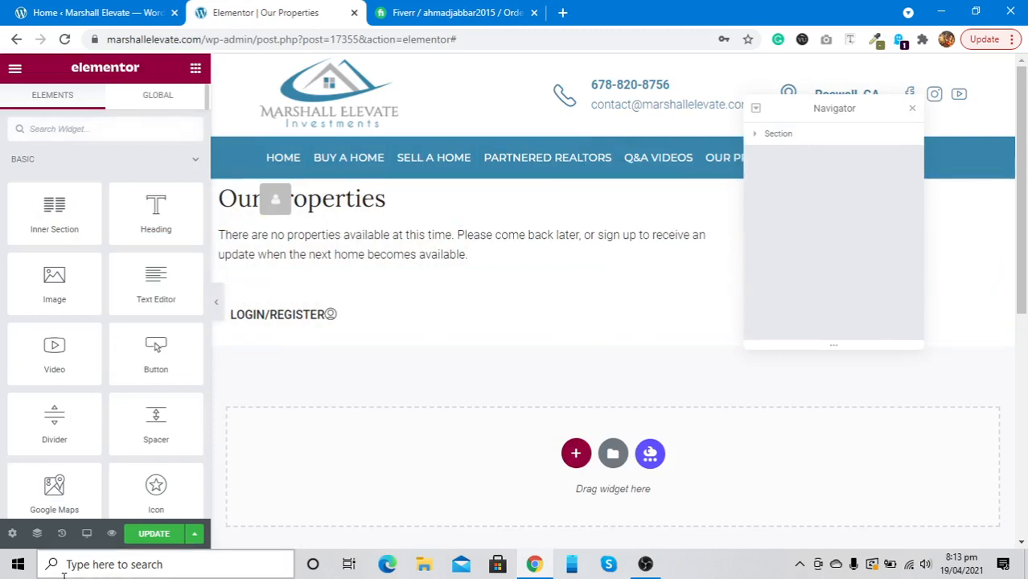
Close the Elementor editor without saving and return to the dashboard tab
{"action": "left_click", "coordinate": [355, 14]}
{"action": "left_click", "coordinate": [588, 125]}
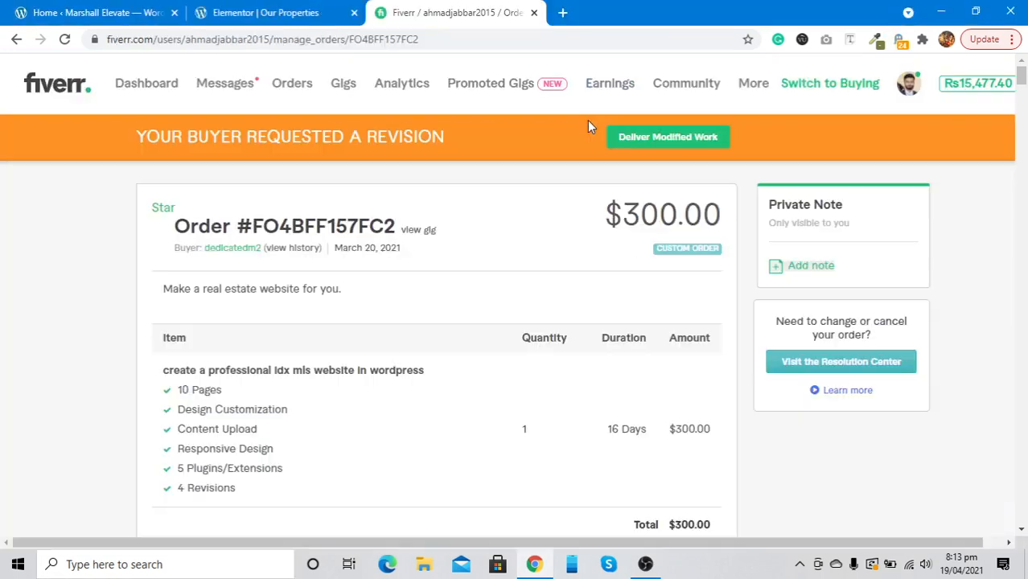
{"action": "left_click", "coordinate": [58, 8]}
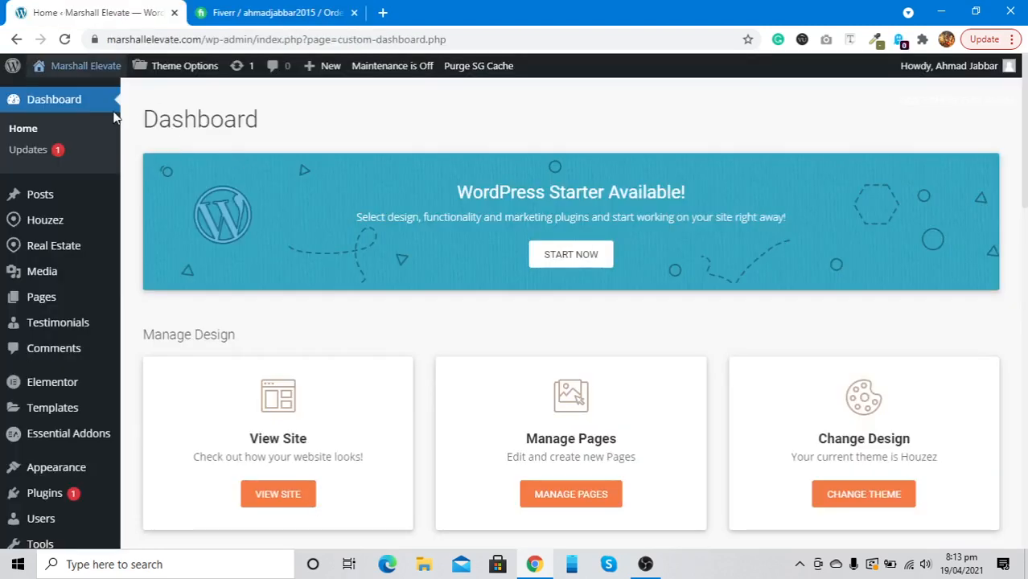
Open the live site in a new tab, go to Our Properties, and choose Edit Page
{"action": "right_click", "coordinate": [73, 65]}
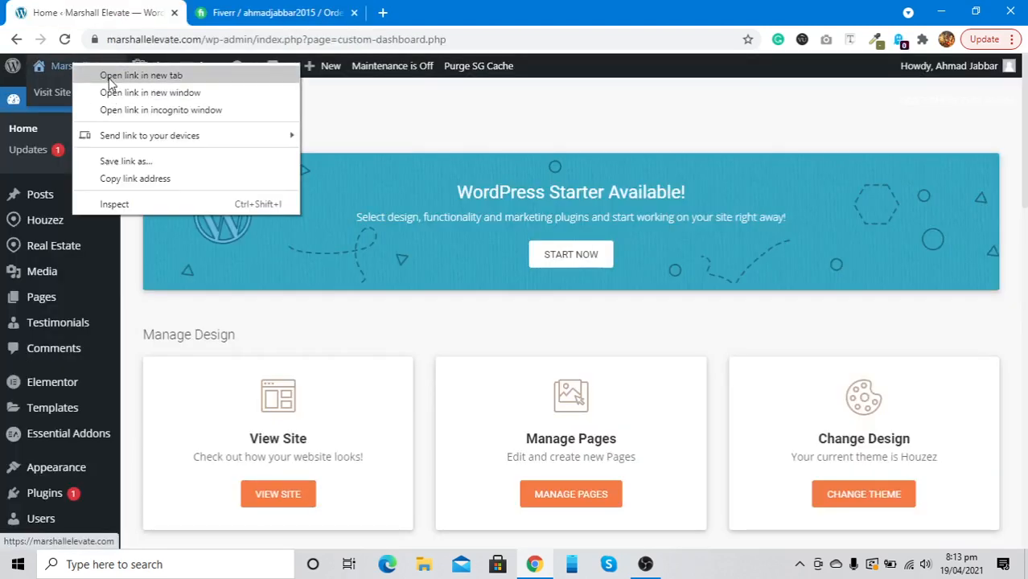
{"action": "left_click", "coordinate": [110, 78]}
{"action": "left_click", "coordinate": [277, 10]}
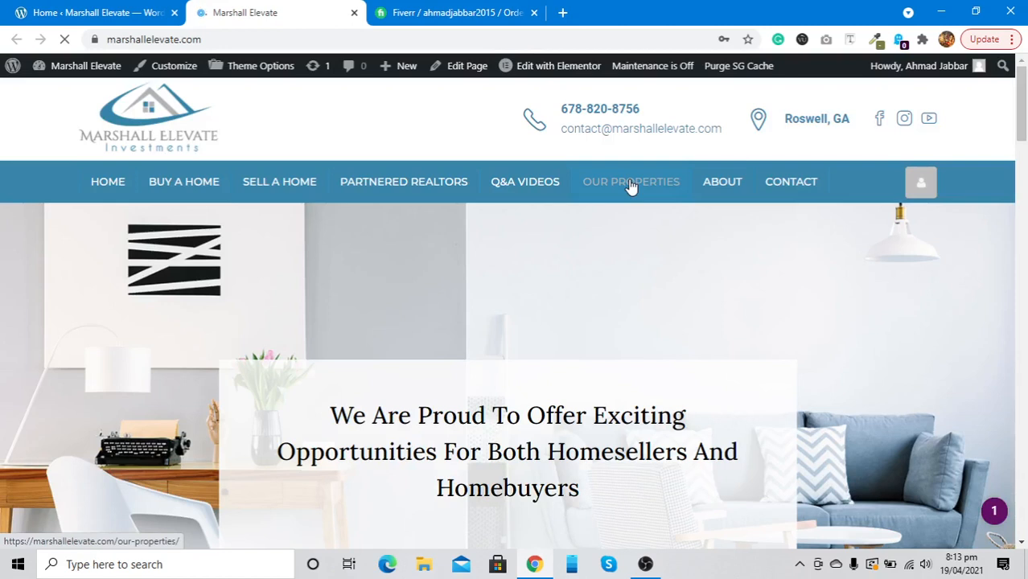
{"action": "left_click", "coordinate": [632, 184]}
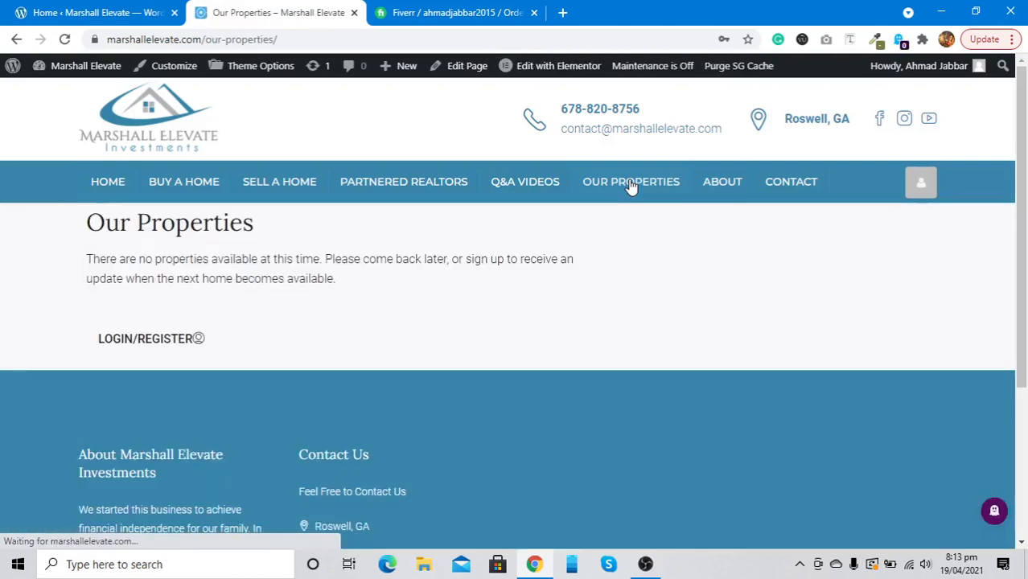
{"action": "left_click", "coordinate": [456, 76]}
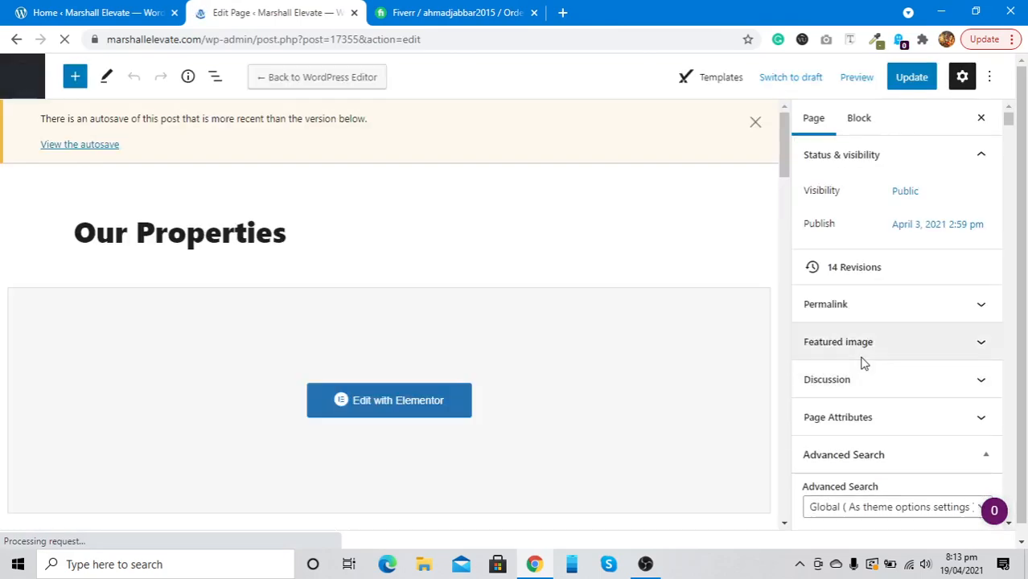
Set the Our Properties page template to Default template in Page Attributes and update
{"action": "scroll", "coordinate": [861, 354], "scroll_direction": "down", "scroll_amount": 2}
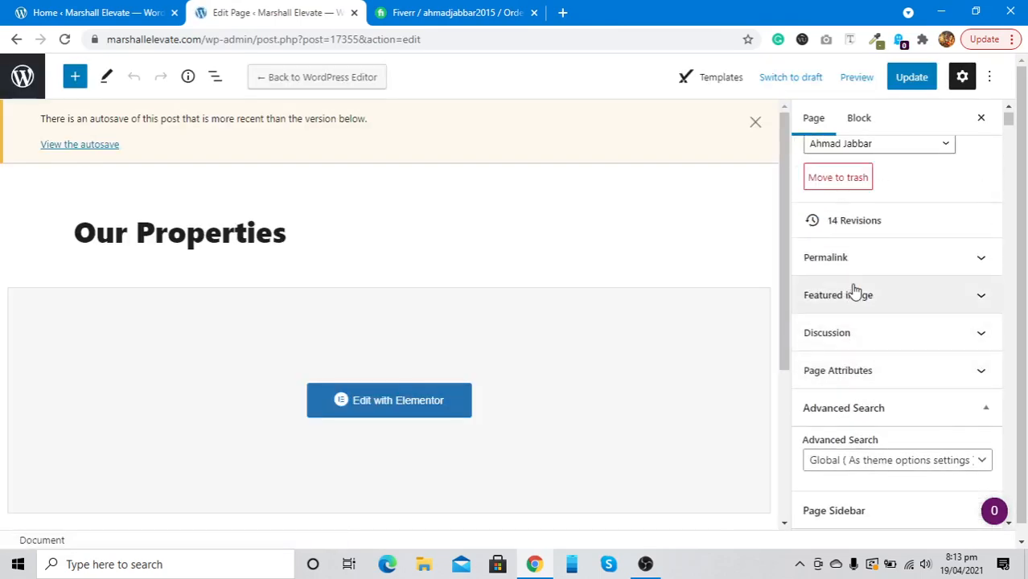
{"action": "left_click", "coordinate": [856, 372]}
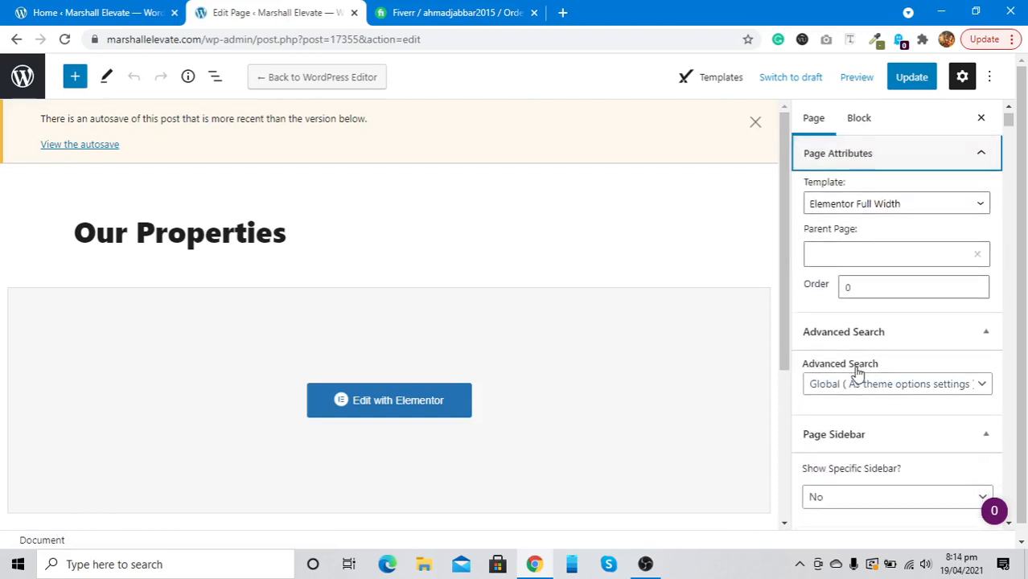
{"action": "left_click", "coordinate": [842, 208]}
{"action": "left_click", "coordinate": [842, 223]}
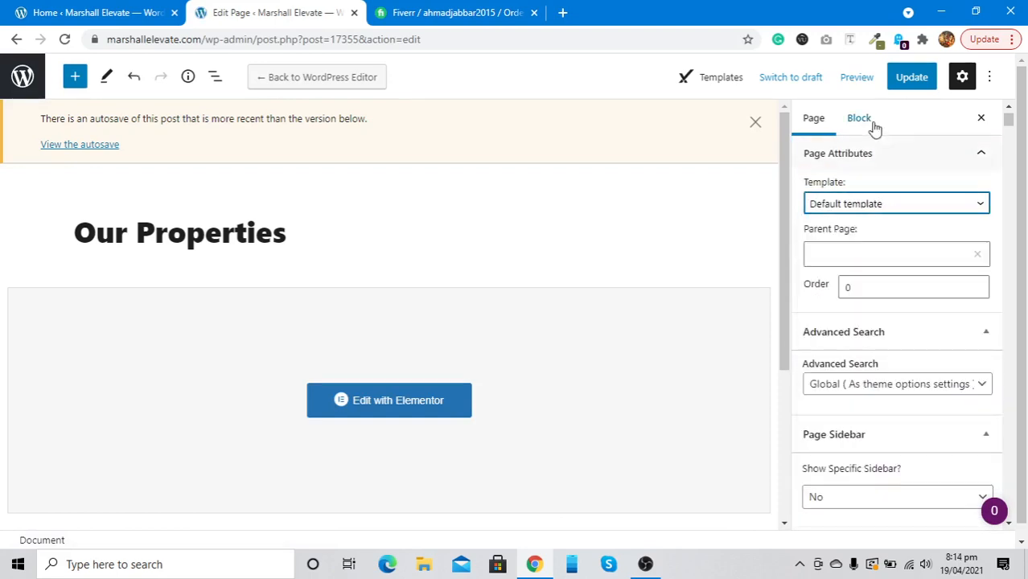
{"action": "left_click", "coordinate": [911, 76]}
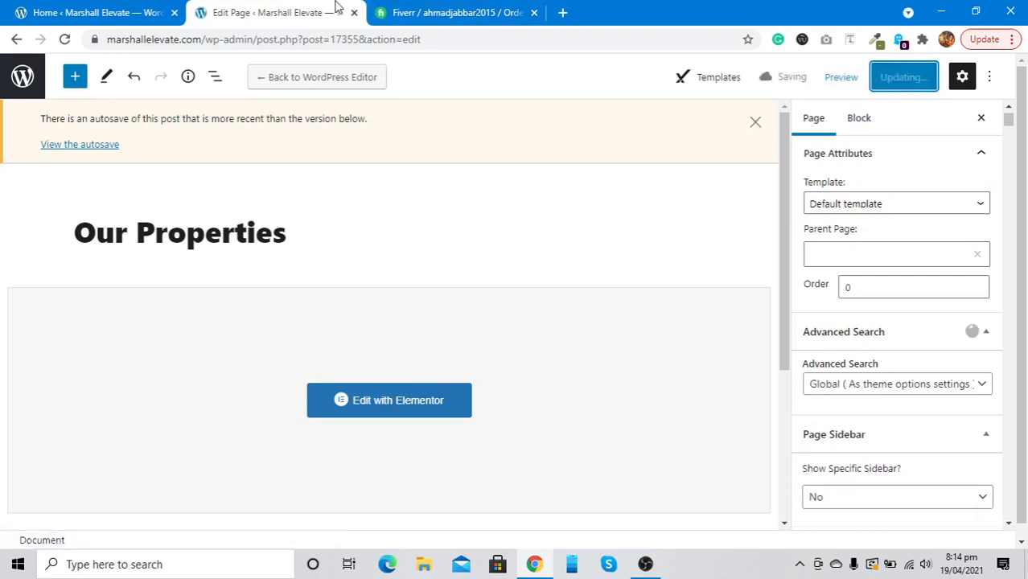
Go back to the All Pages list in WordPress
{"action": "left_click", "coordinate": [73, 8]}
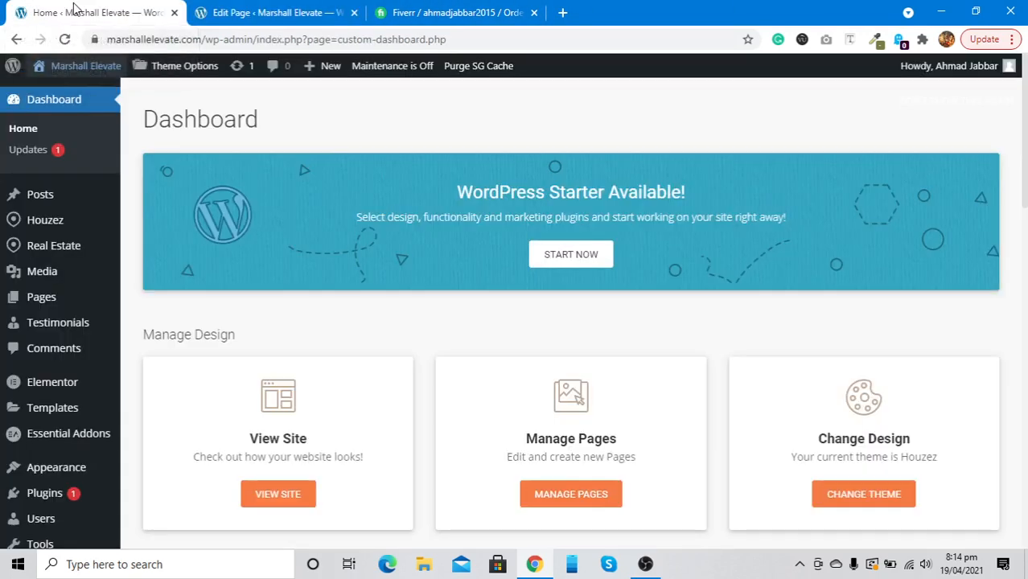
{"action": "left_click", "coordinate": [231, 13]}
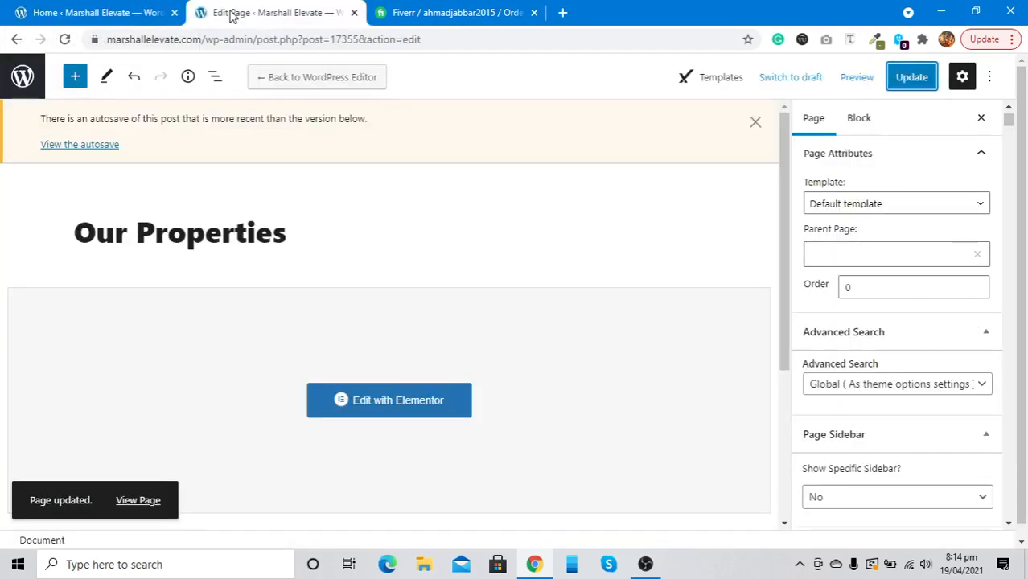
{"action": "left_click", "coordinate": [21, 90]}
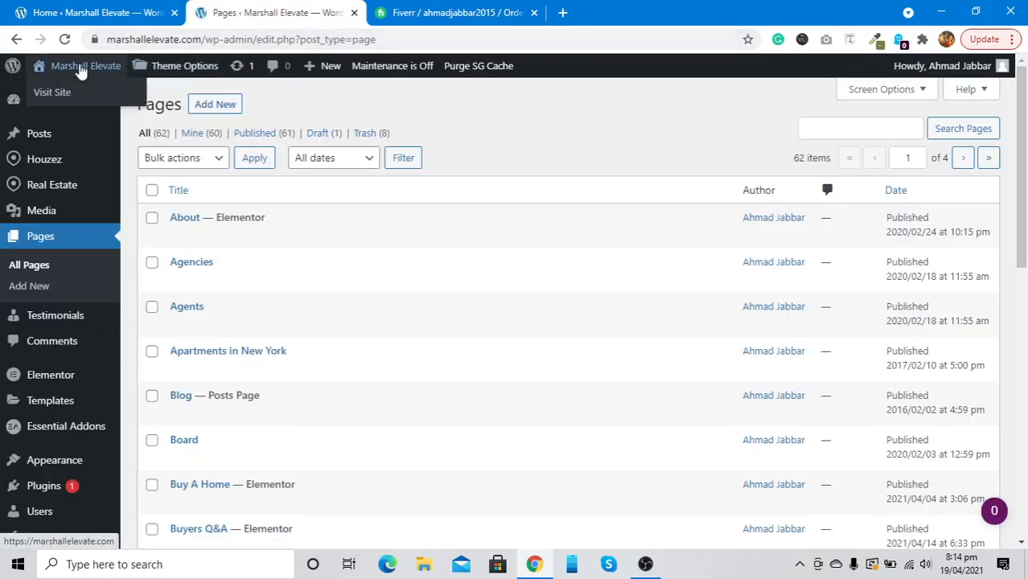
Visit the live site's About Us page, then switch back to the WordPress Dashboard
{"action": "left_click", "coordinate": [83, 69]}
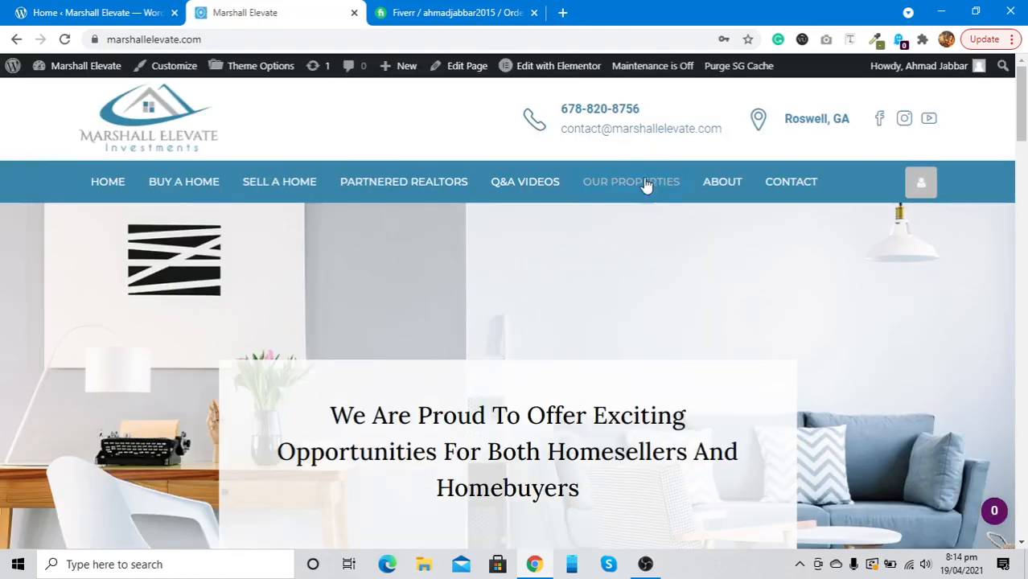
{"action": "left_click", "coordinate": [714, 181]}
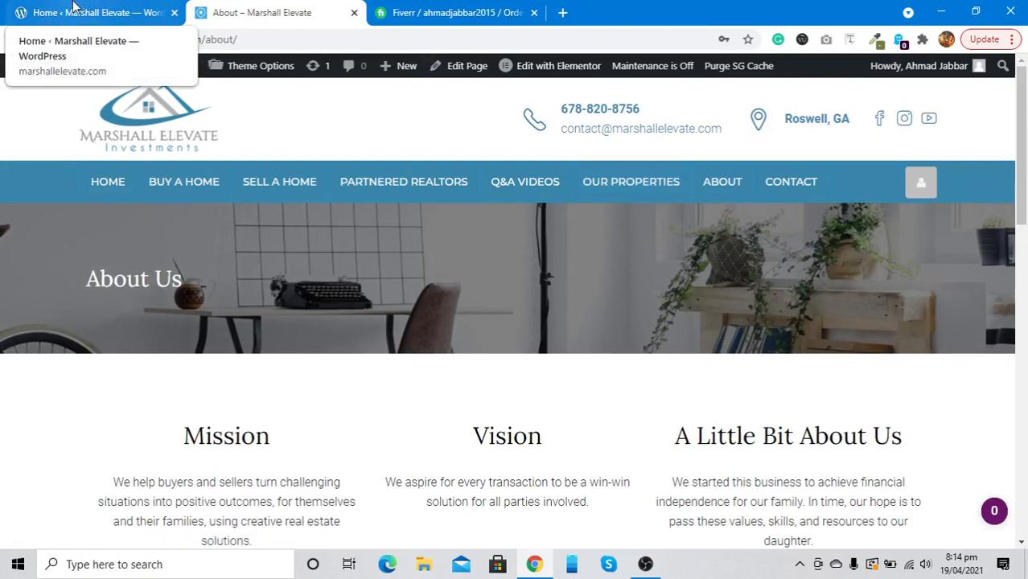
{"action": "left_click", "coordinate": [72, 6]}
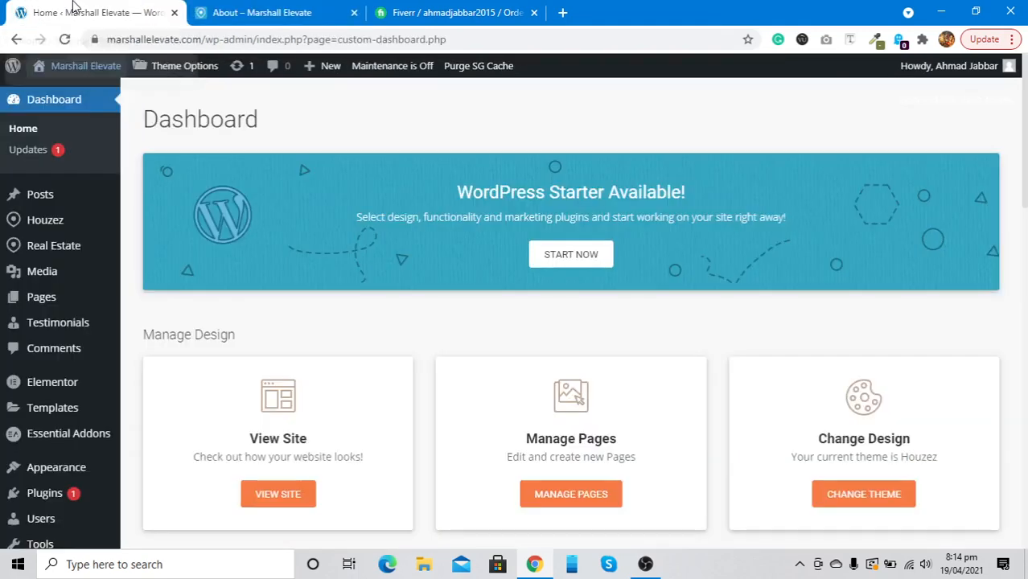
Open the Pages list in a new tab and scroll down to Grid Full Width
{"action": "right_click", "coordinate": [49, 296]}
{"action": "left_click", "coordinate": [91, 300]}
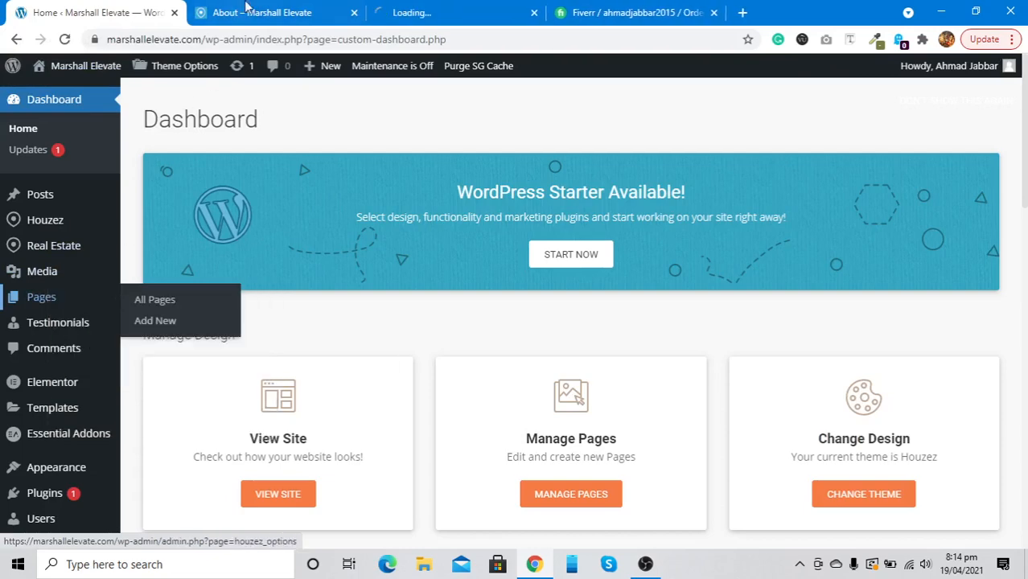
{"action": "left_click", "coordinate": [457, 7]}
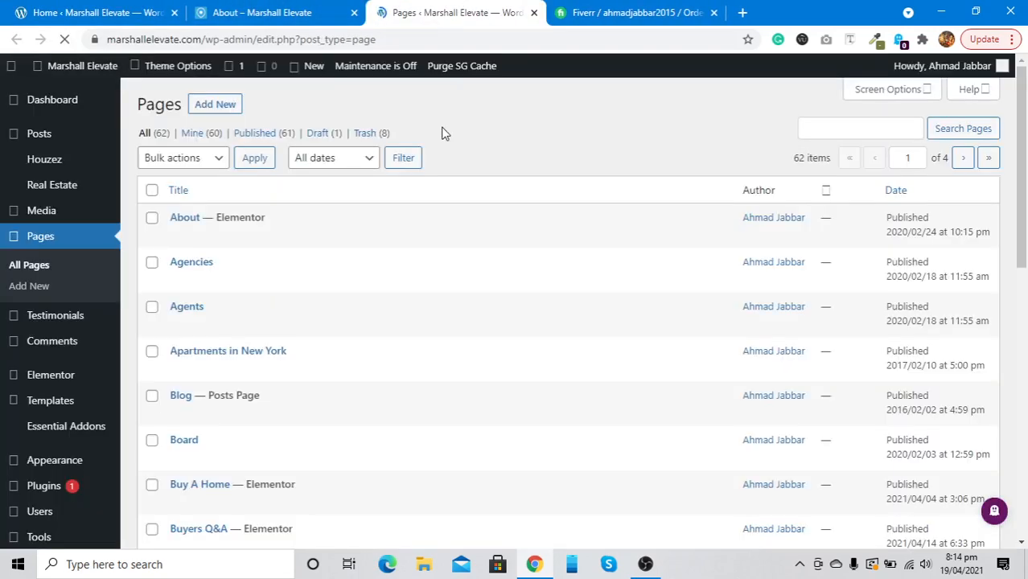
{"action": "scroll", "coordinate": [438, 210], "scroll_direction": "down", "scroll_amount": 3}
{"action": "scroll", "coordinate": [438, 209], "scroll_direction": "down", "scroll_amount": 5}
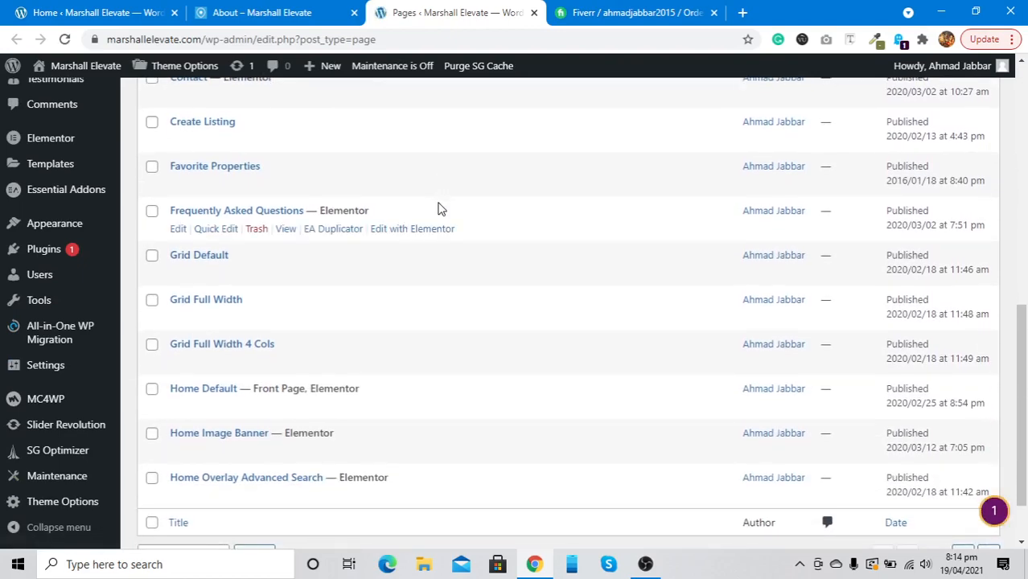
{"action": "scroll", "coordinate": [438, 209], "scroll_direction": "down", "scroll_amount": 1}
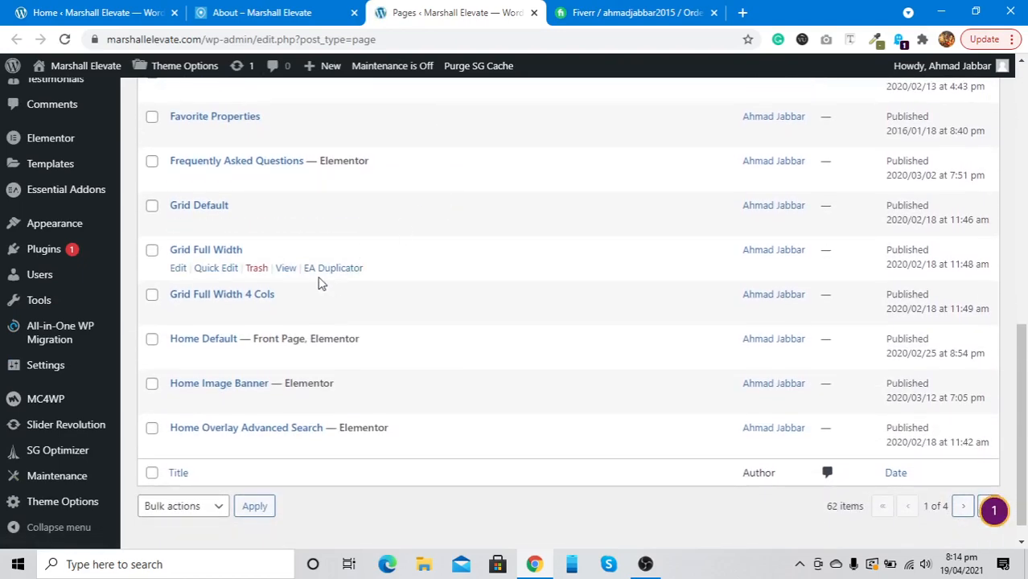
Open the live Grid Full Width listing of 52 properties in a new tab and browse to page 3
{"action": "right_click", "coordinate": [283, 270]}
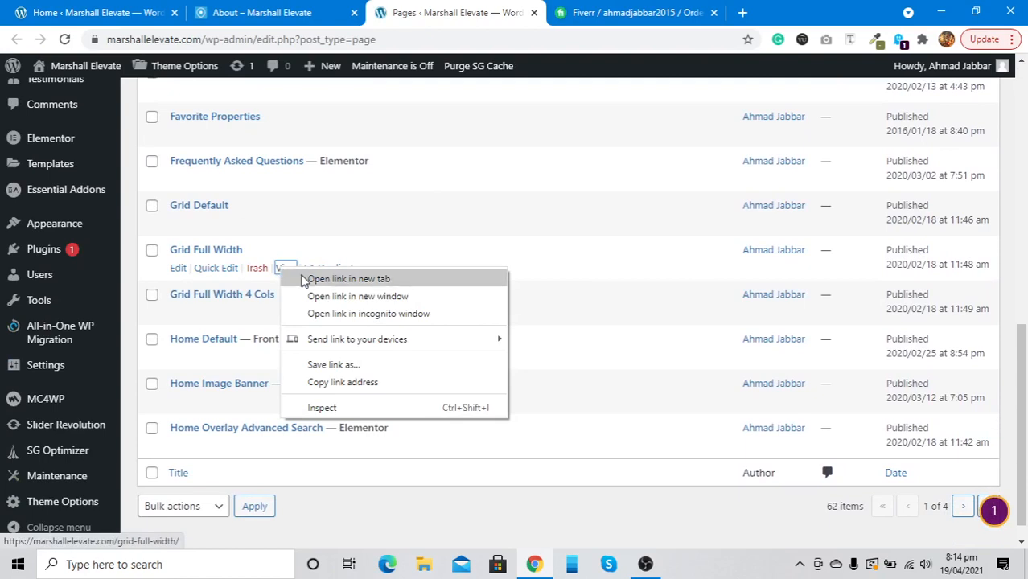
{"action": "left_click", "coordinate": [305, 280]}
{"action": "left_click", "coordinate": [563, 8]}
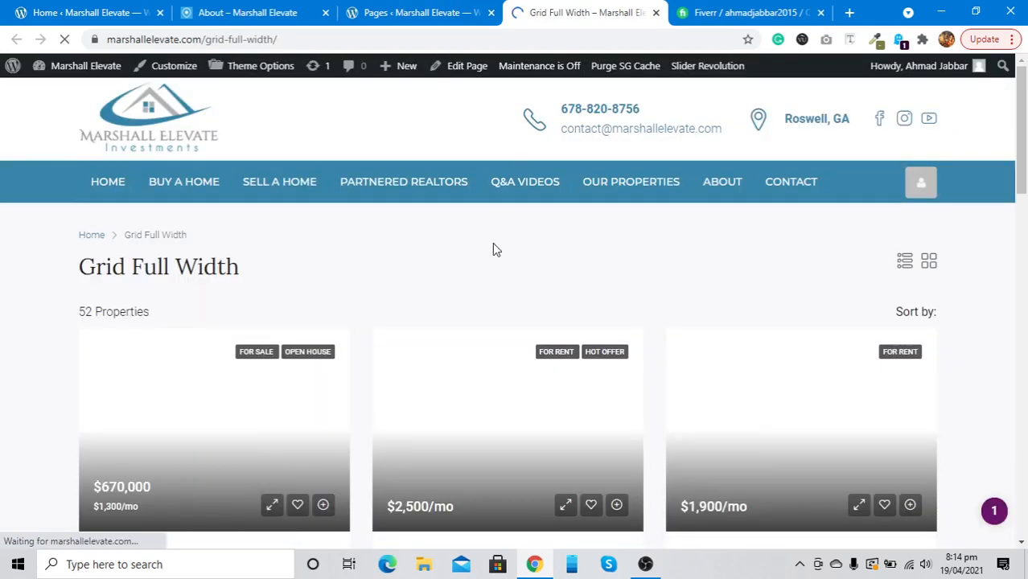
{"action": "scroll", "coordinate": [465, 340], "scroll_direction": "down", "scroll_amount": 3}
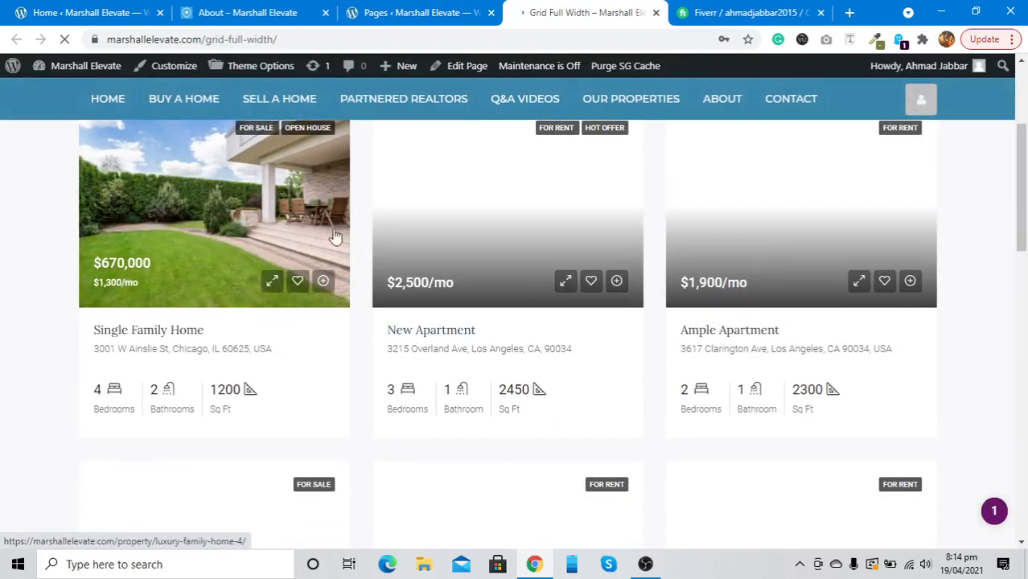
{"action": "scroll", "coordinate": [350, 210], "scroll_direction": "up", "scroll_amount": 3}
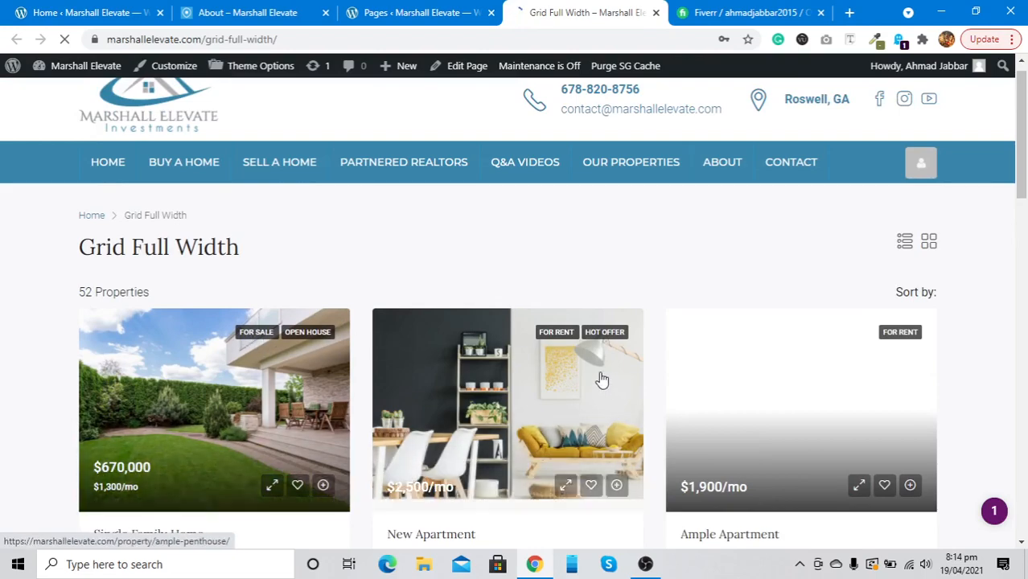
{"action": "scroll", "coordinate": [605, 381], "scroll_direction": "down", "scroll_amount": 9}
{"action": "scroll", "coordinate": [607, 383], "scroll_direction": "down", "scroll_amount": 7}
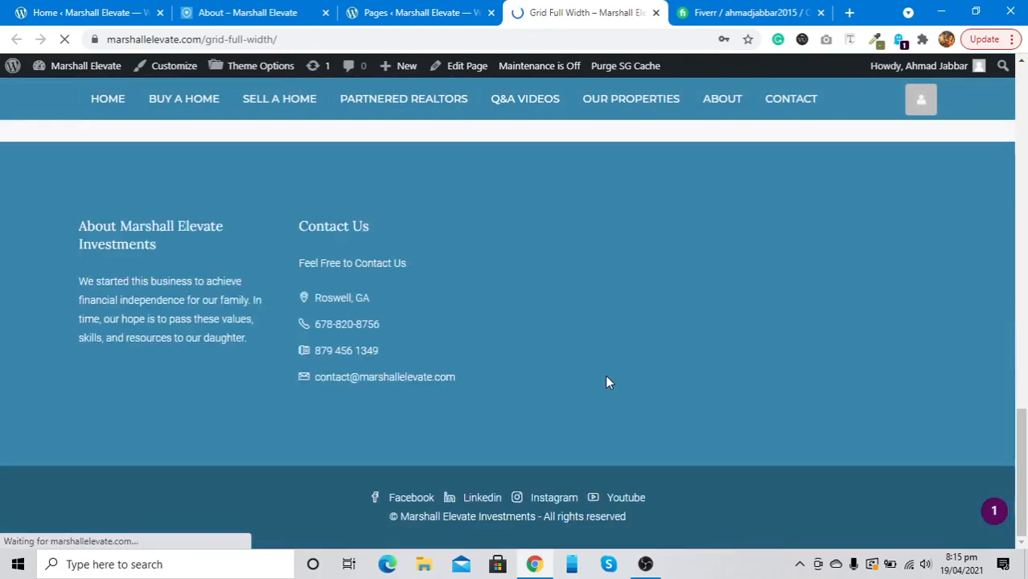
{"action": "scroll", "coordinate": [605, 375], "scroll_direction": "up", "scroll_amount": 4}
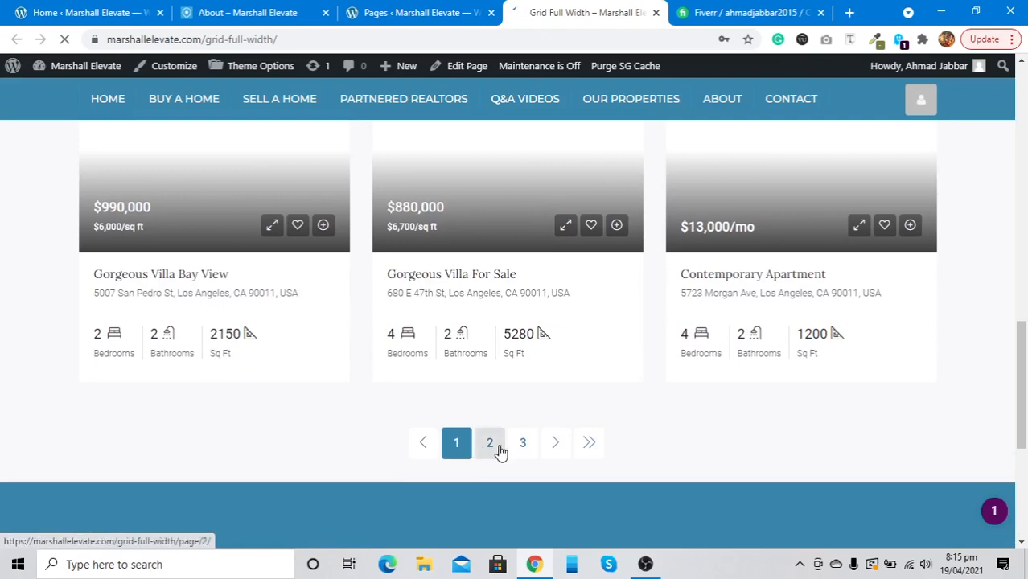
{"action": "scroll", "coordinate": [522, 444], "scroll_direction": "up", "scroll_amount": 15}
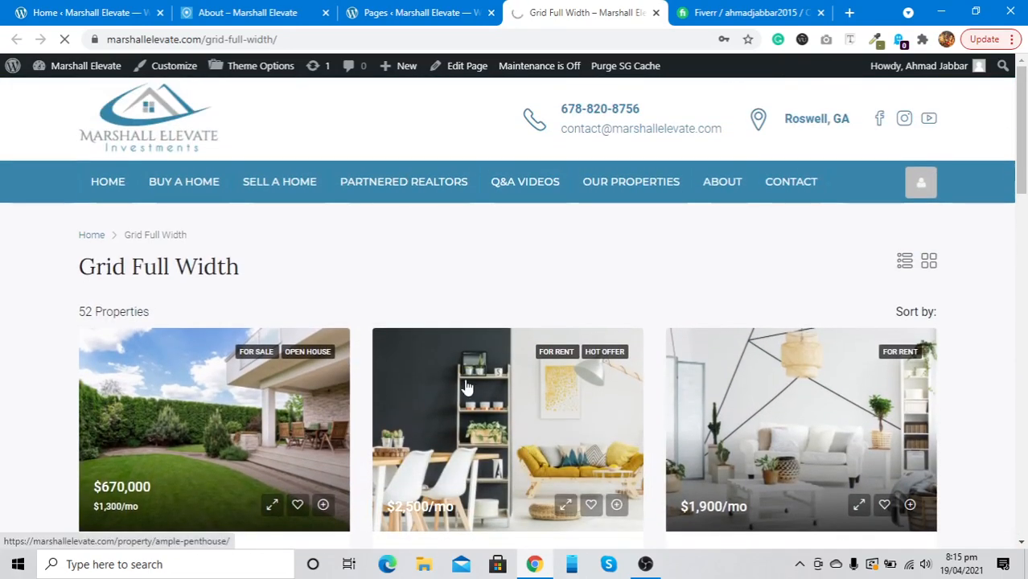
{"action": "scroll", "coordinate": [469, 386], "scroll_direction": "down", "scroll_amount": 11}
{"action": "scroll", "coordinate": [468, 386], "scroll_direction": "up", "scroll_amount": 5}
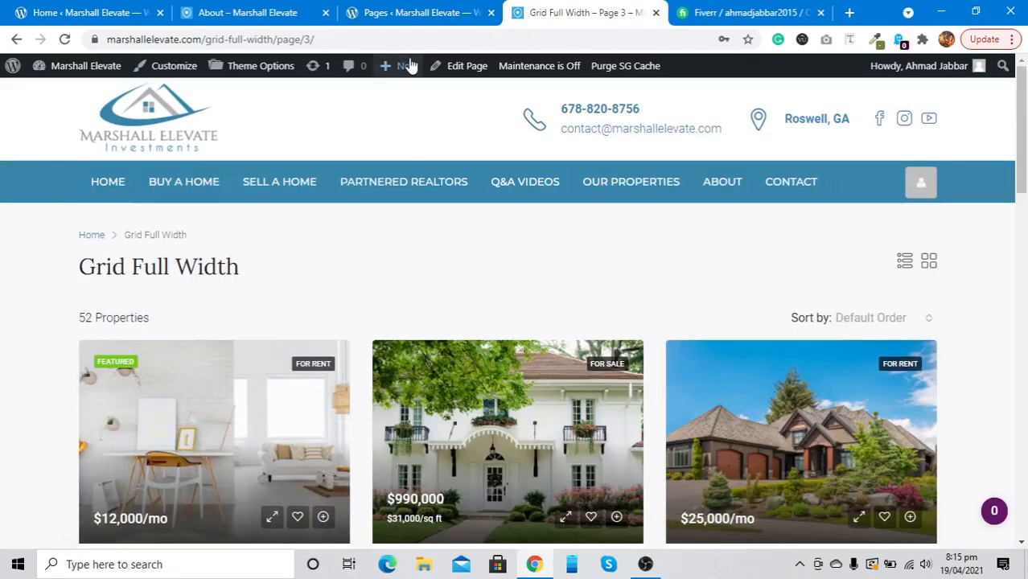
Open Grid Full Width in the editor and delete its URL slug in the Permalink panel
{"action": "left_click", "coordinate": [464, 65]}
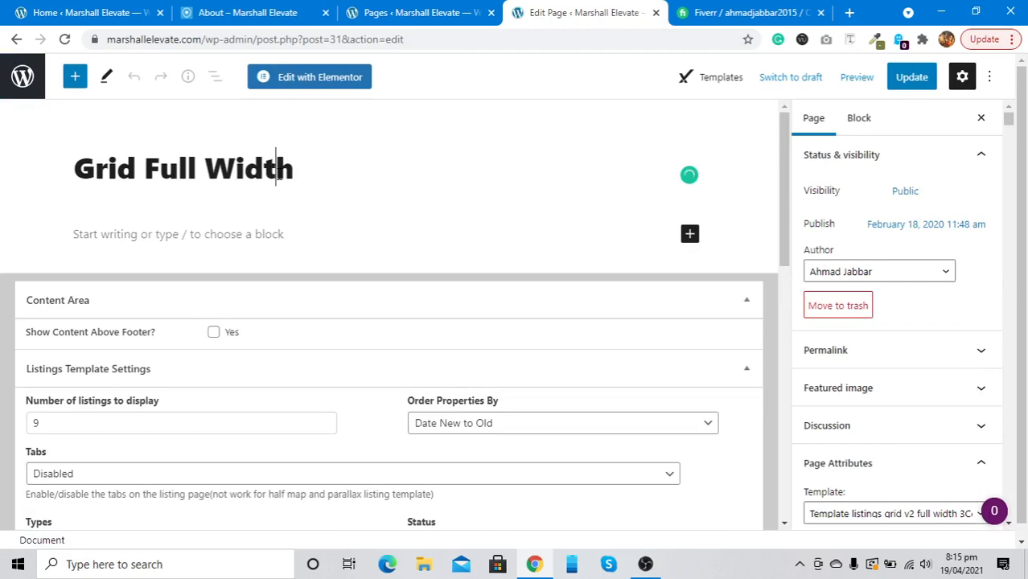
{"action": "left_click", "coordinate": [856, 351]}
{"action": "left_click", "coordinate": [857, 402]}
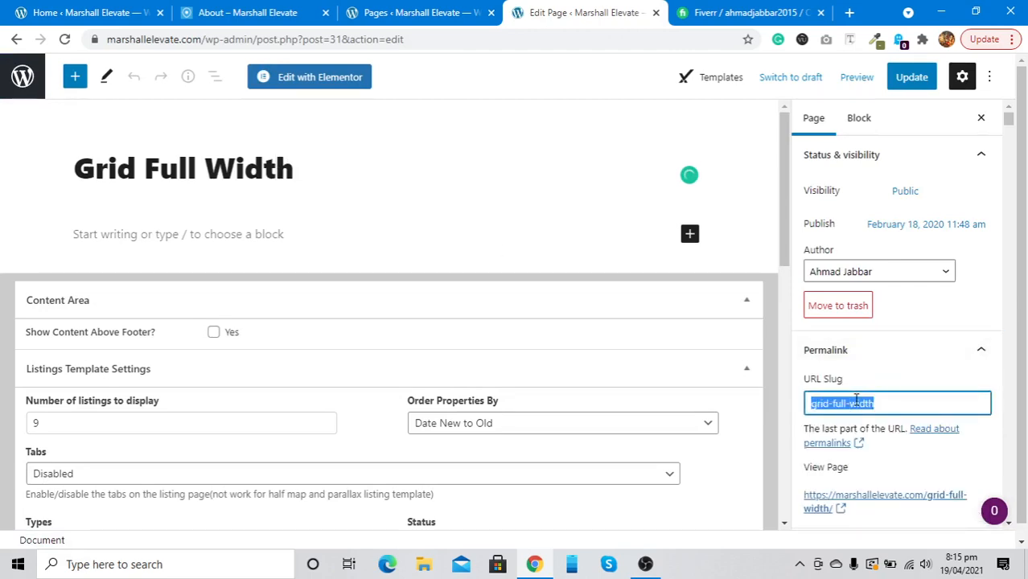
{"action": "key", "text": "BackSpace"}
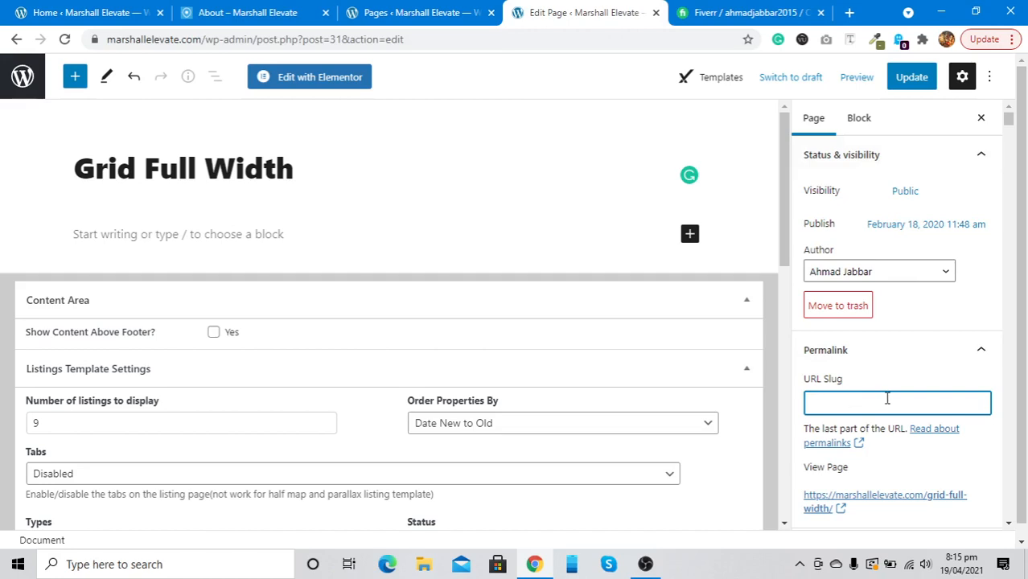
{"action": "scroll", "coordinate": [888, 402], "scroll_direction": "down", "scroll_amount": 2}
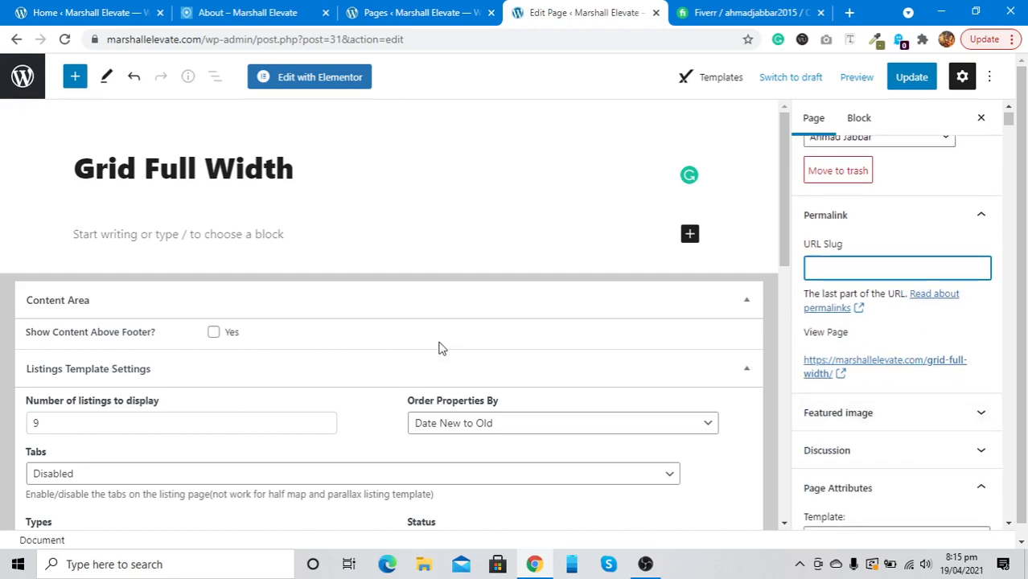
{"action": "scroll", "coordinate": [444, 346], "scroll_direction": "down", "scroll_amount": 2}
Set the Grid Full Width listings template to 15 listings with Tabs Enabled
{"action": "left_click", "coordinate": [133, 297]}
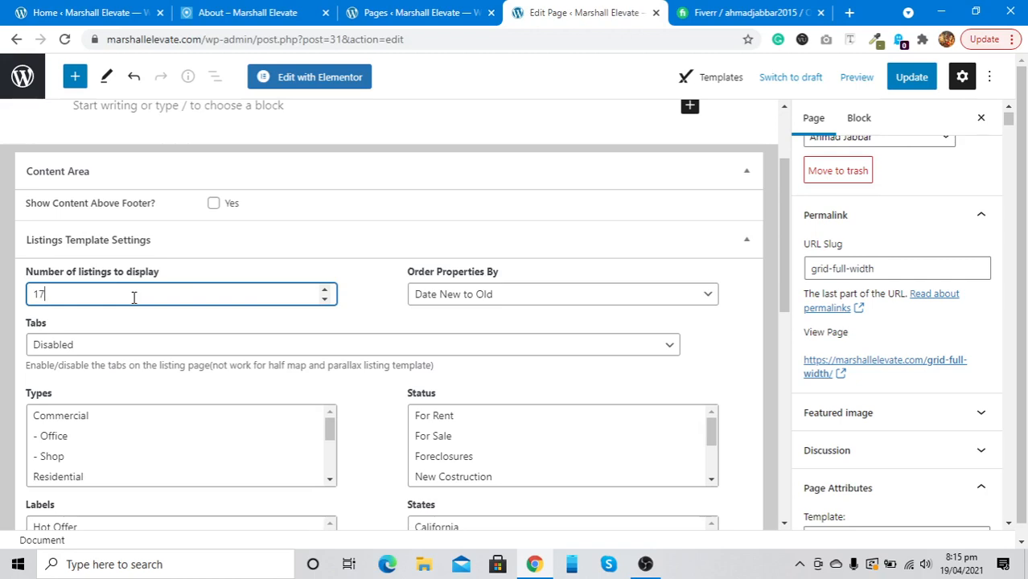
{"action": "left_click", "coordinate": [135, 348]}
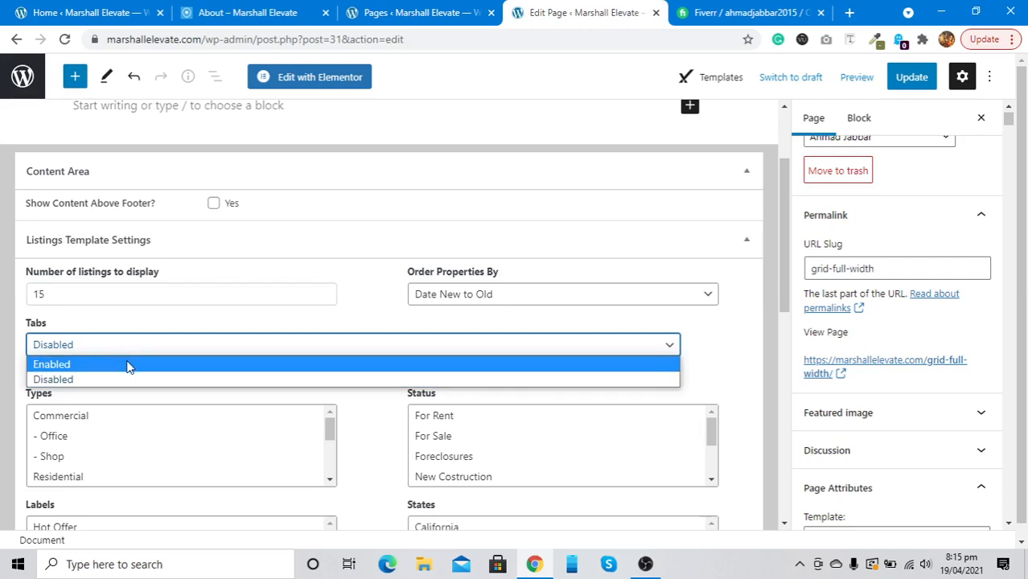
{"action": "left_click", "coordinate": [128, 366]}
Review the listing filters below: Tabs, Types, Status, Labels, States, Cities and Areas
{"action": "scroll", "coordinate": [128, 363], "scroll_direction": "down", "scroll_amount": 1}
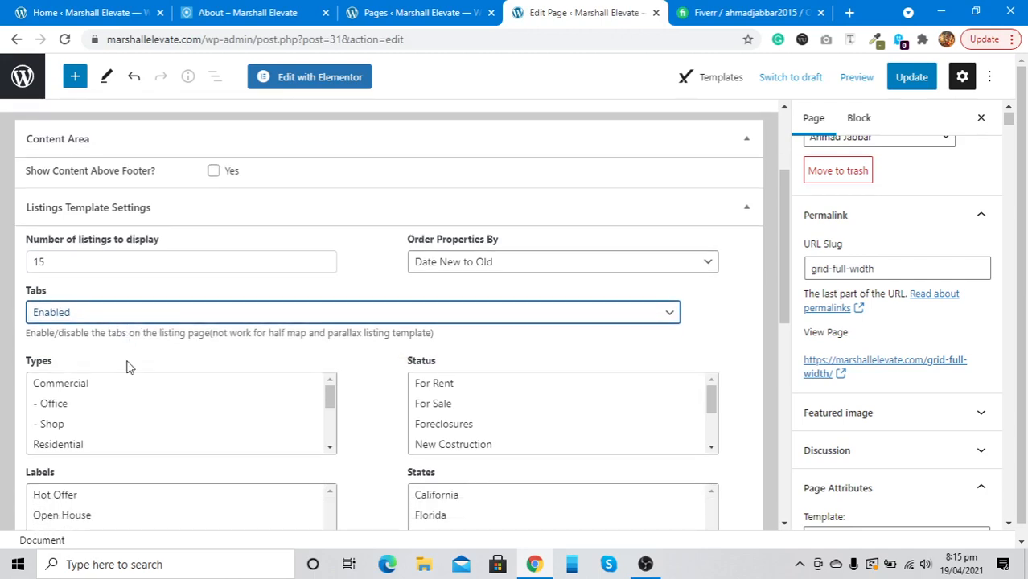
{"action": "scroll", "coordinate": [128, 367], "scroll_direction": "down", "scroll_amount": 1}
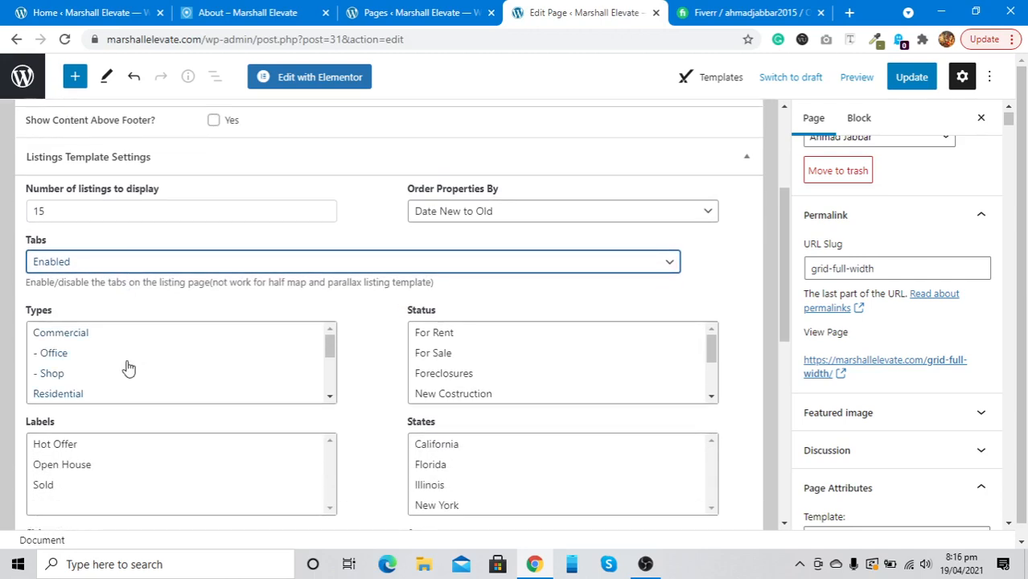
{"action": "scroll", "coordinate": [128, 368], "scroll_direction": "down", "scroll_amount": 2}
{"action": "scroll", "coordinate": [126, 365], "scroll_direction": "up", "scroll_amount": 2}
{"action": "scroll", "coordinate": [115, 322], "scroll_direction": "down", "scroll_amount": 1}
{"action": "scroll", "coordinate": [116, 323], "scroll_direction": "down", "scroll_amount": 1}
{"action": "scroll", "coordinate": [102, 270], "scroll_direction": "down", "scroll_amount": 2}
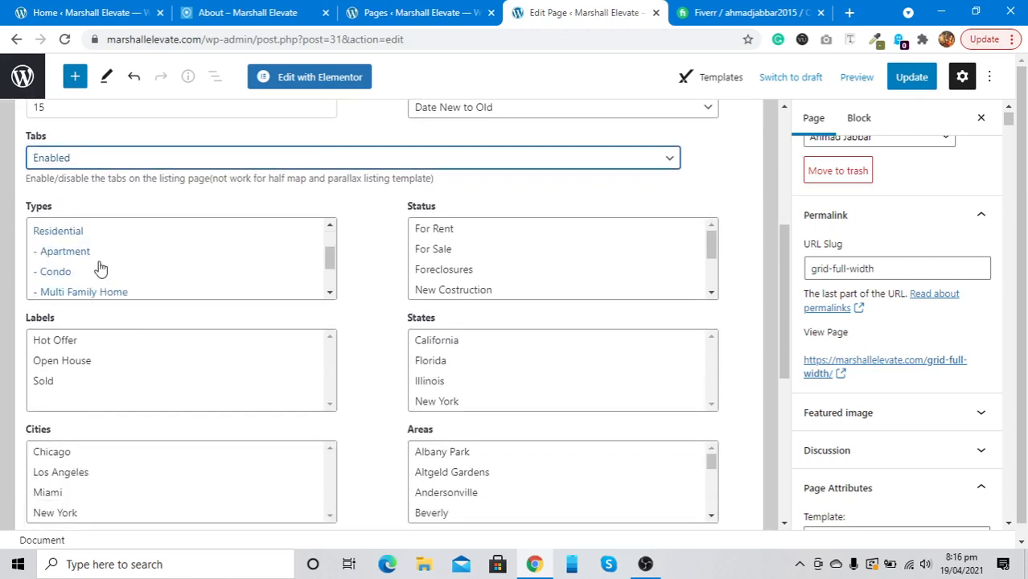
{"action": "scroll", "coordinate": [100, 268], "scroll_direction": "down", "scroll_amount": 1}
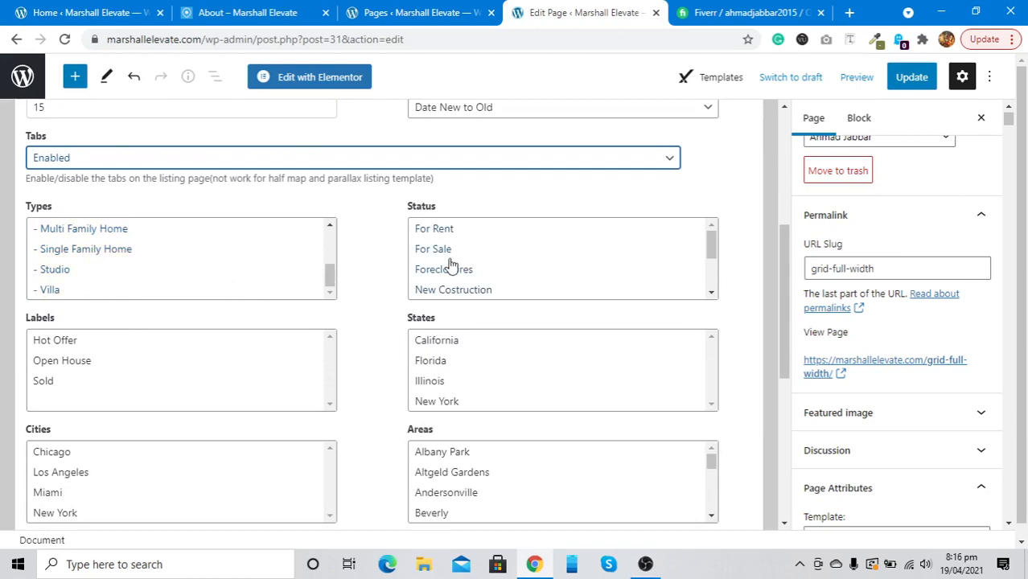
{"action": "scroll", "coordinate": [451, 269], "scroll_direction": "down", "scroll_amount": 2}
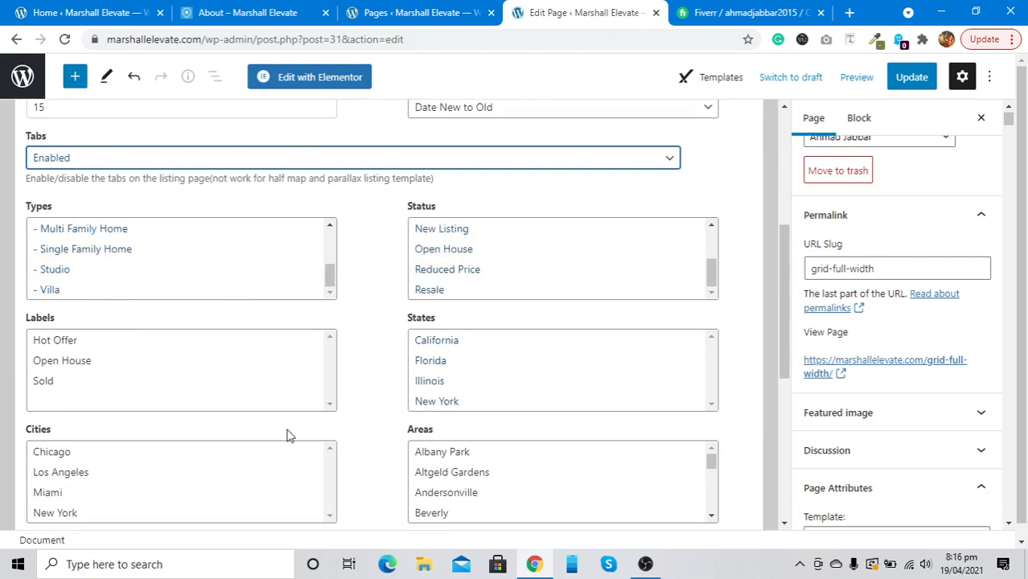
{"action": "scroll", "coordinate": [289, 431], "scroll_direction": "down", "scroll_amount": 2}
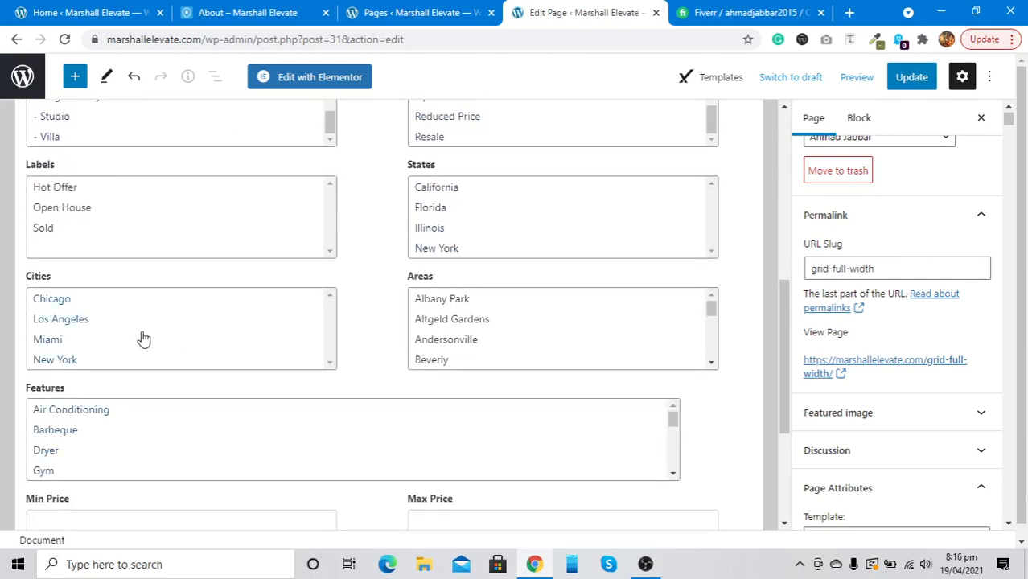
{"action": "scroll", "coordinate": [140, 337], "scroll_direction": "down", "scroll_amount": 1}
{"action": "scroll", "coordinate": [140, 337], "scroll_direction": "up", "scroll_amount": 3}
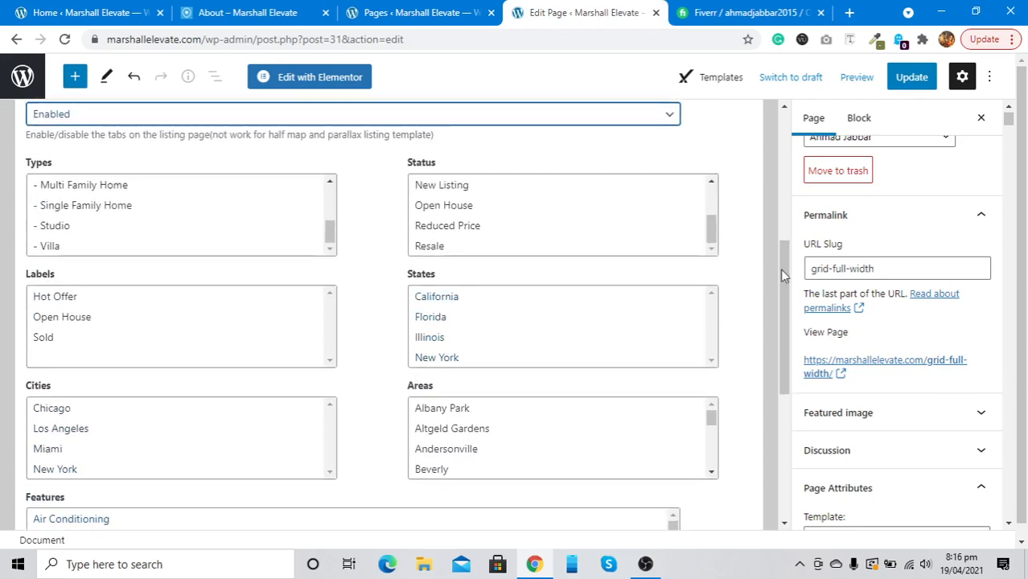
{"action": "scroll", "coordinate": [825, 257], "scroll_direction": "up", "scroll_amount": 2}
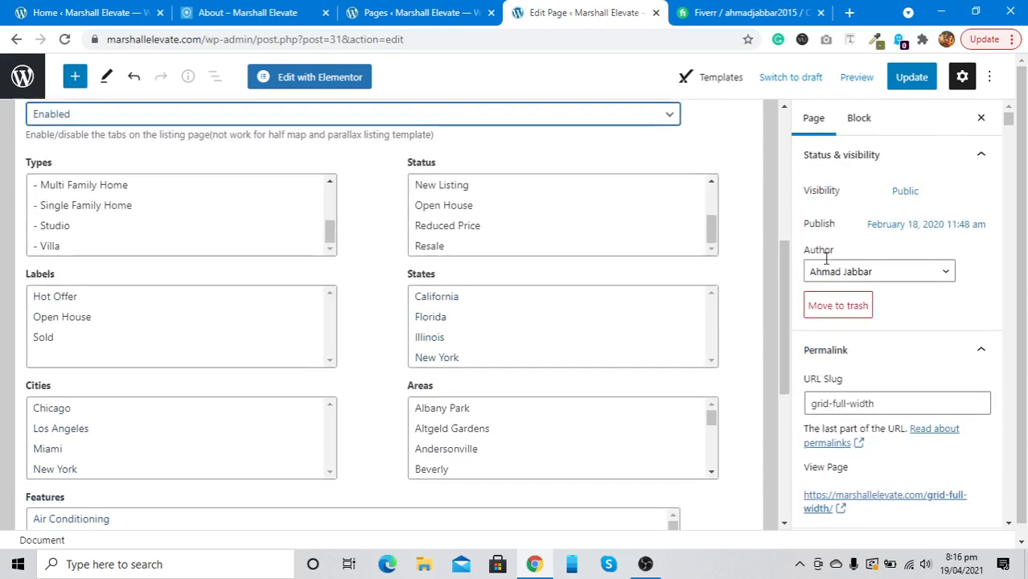
{"action": "scroll", "coordinate": [826, 263], "scroll_direction": "down", "scroll_amount": 1}
{"action": "scroll", "coordinate": [826, 263], "scroll_direction": "up", "scroll_amount": 1}
{"action": "scroll", "coordinate": [825, 263], "scroll_direction": "down", "scroll_amount": 5}
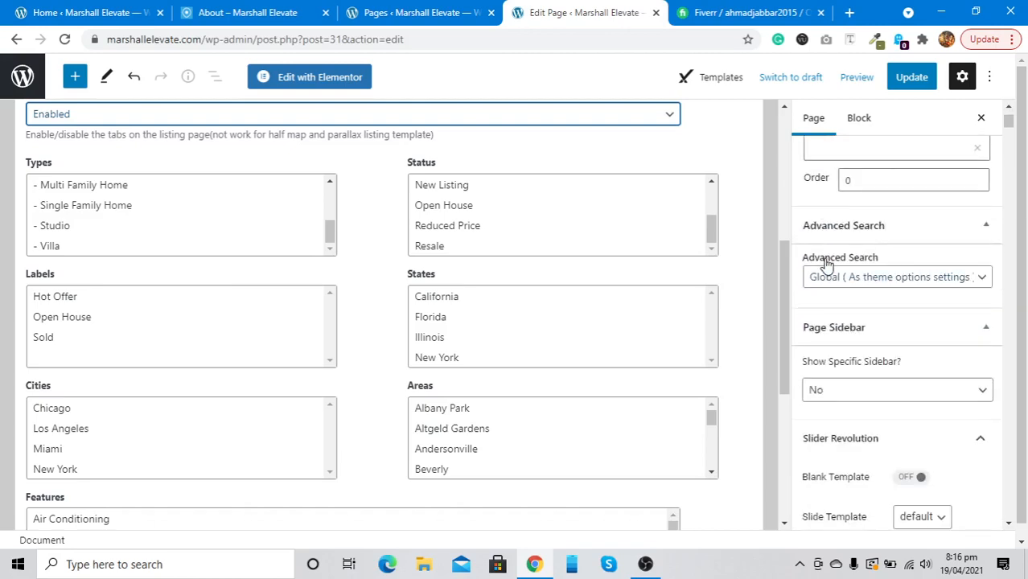
{"action": "scroll", "coordinate": [825, 263], "scroll_direction": "up", "scroll_amount": 4}
{"action": "scroll", "coordinate": [827, 264], "scroll_direction": "up", "scroll_amount": 2}
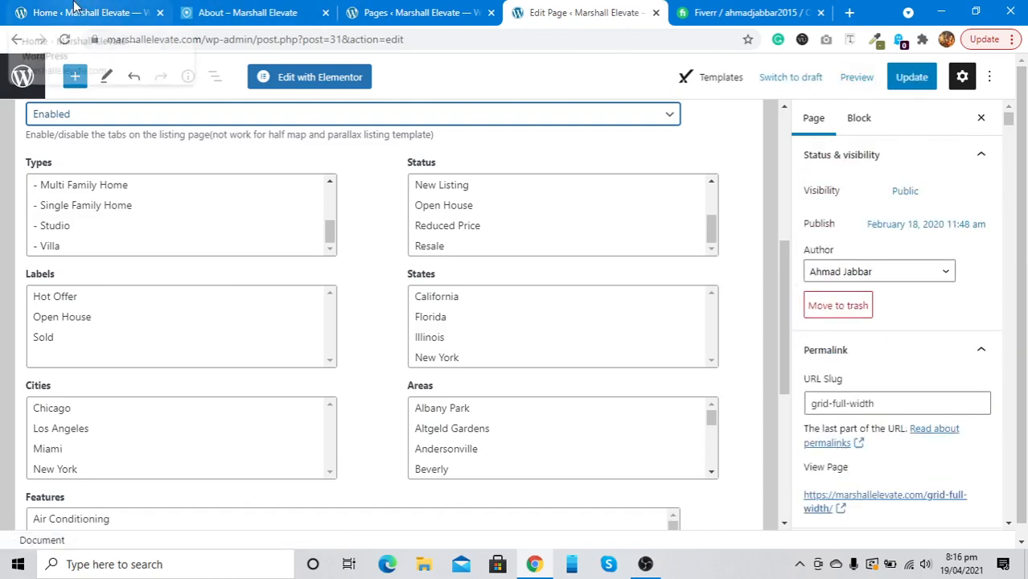
{"action": "left_click", "coordinate": [74, 10]}
{"action": "left_click", "coordinate": [555, 12]}
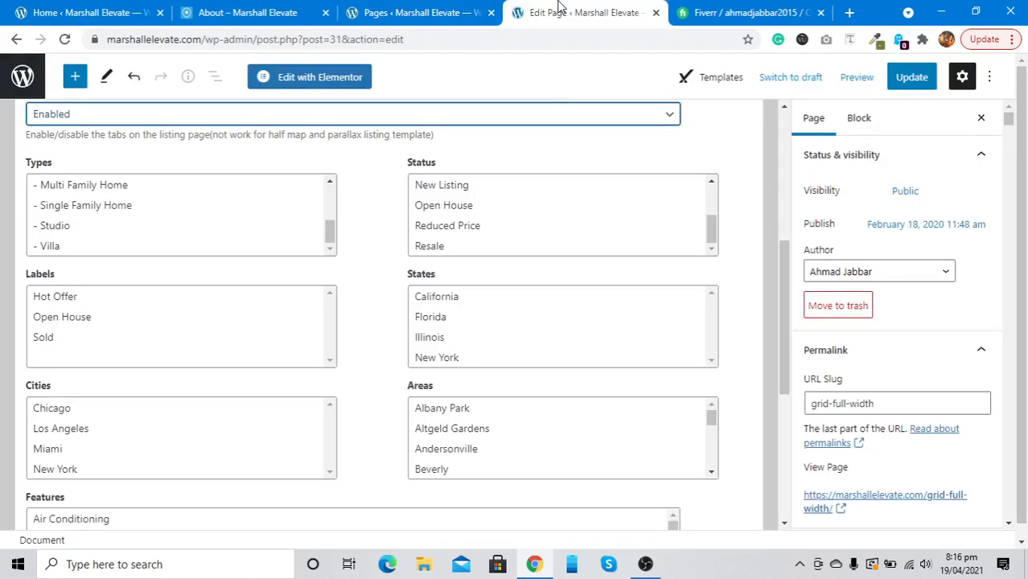
{"action": "scroll", "coordinate": [377, 309], "scroll_direction": "up", "scroll_amount": 5}
{"action": "scroll", "coordinate": [375, 310], "scroll_direction": "down", "scroll_amount": 5}
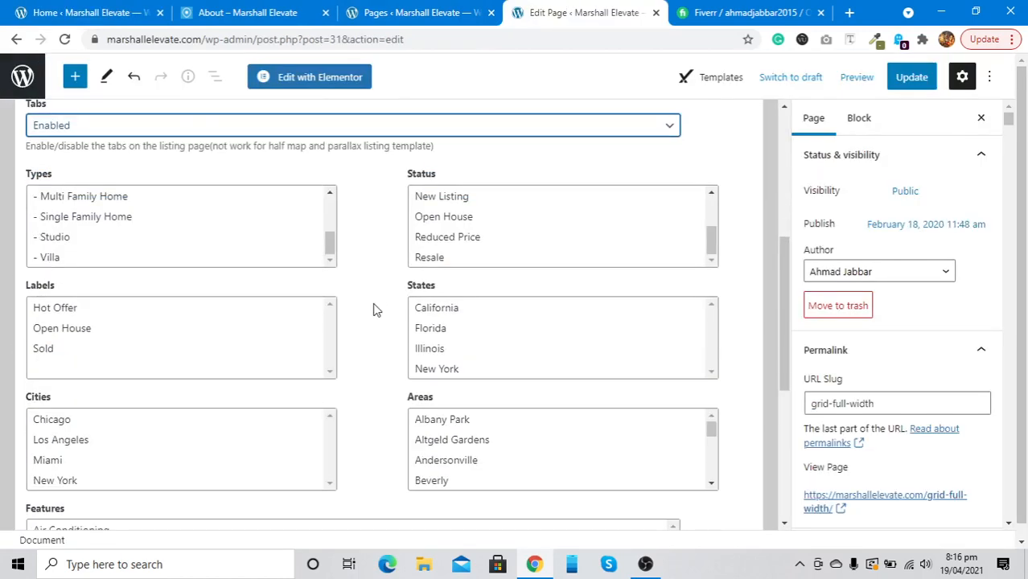
Filter the Pages list to Draft (only Privacy Policy), then return to the Grid Full Width editor
{"action": "left_click", "coordinate": [402, 10]}
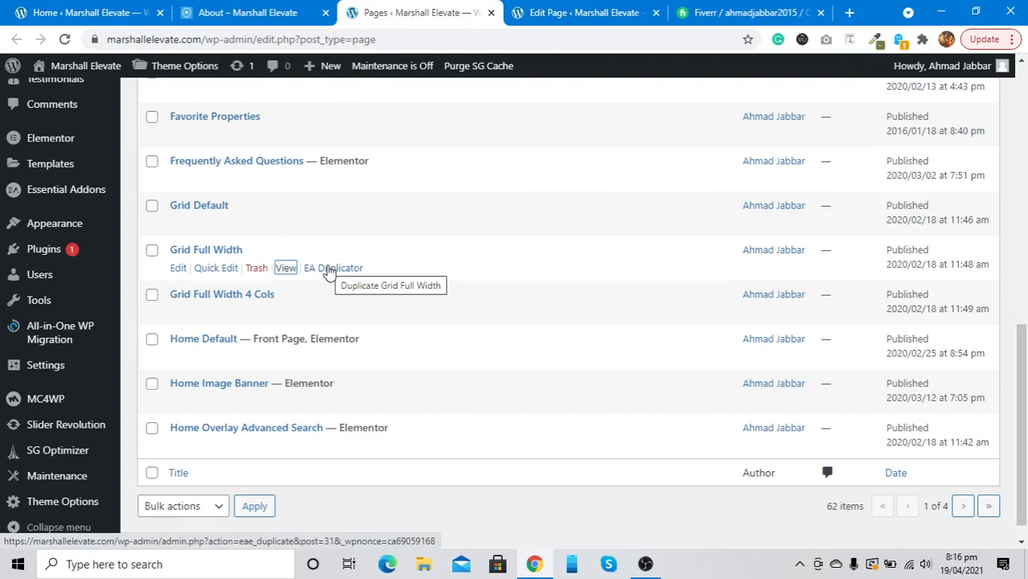
{"action": "left_click", "coordinate": [577, 11]}
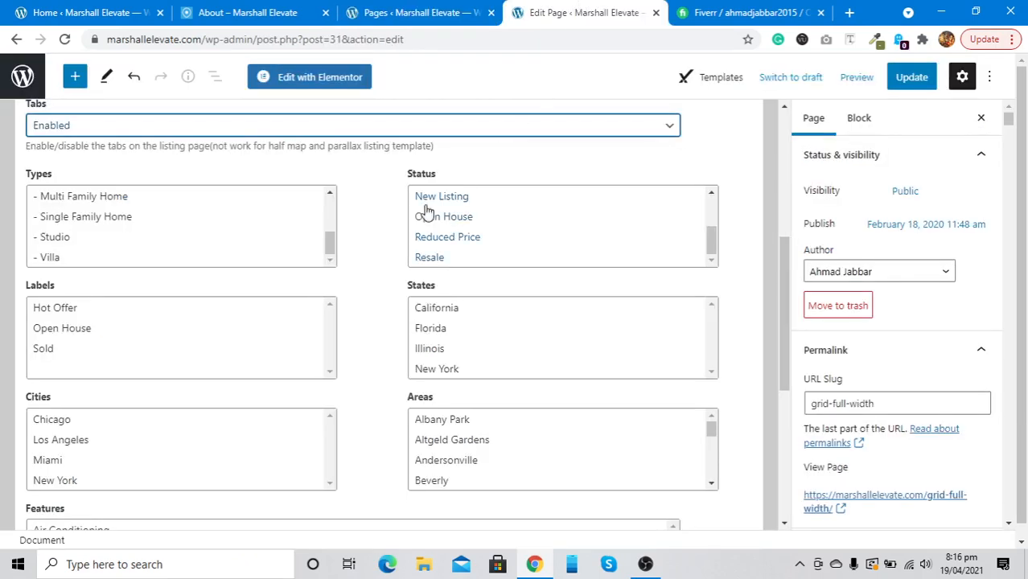
{"action": "scroll", "coordinate": [363, 243], "scroll_direction": "up", "scroll_amount": 5}
{"action": "left_click", "coordinate": [406, 11]}
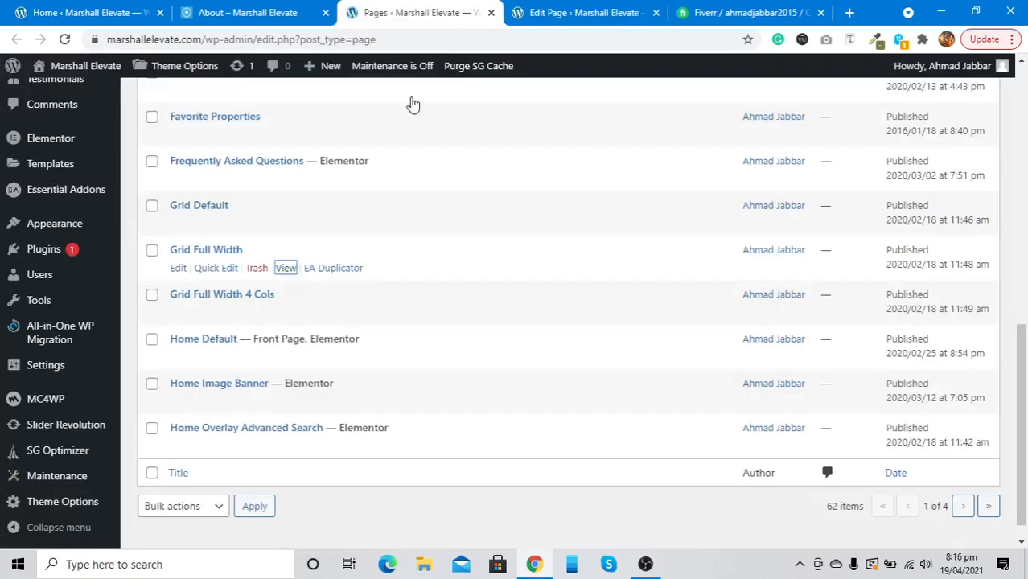
{"action": "scroll", "coordinate": [390, 408], "scroll_direction": "up", "scroll_amount": 7}
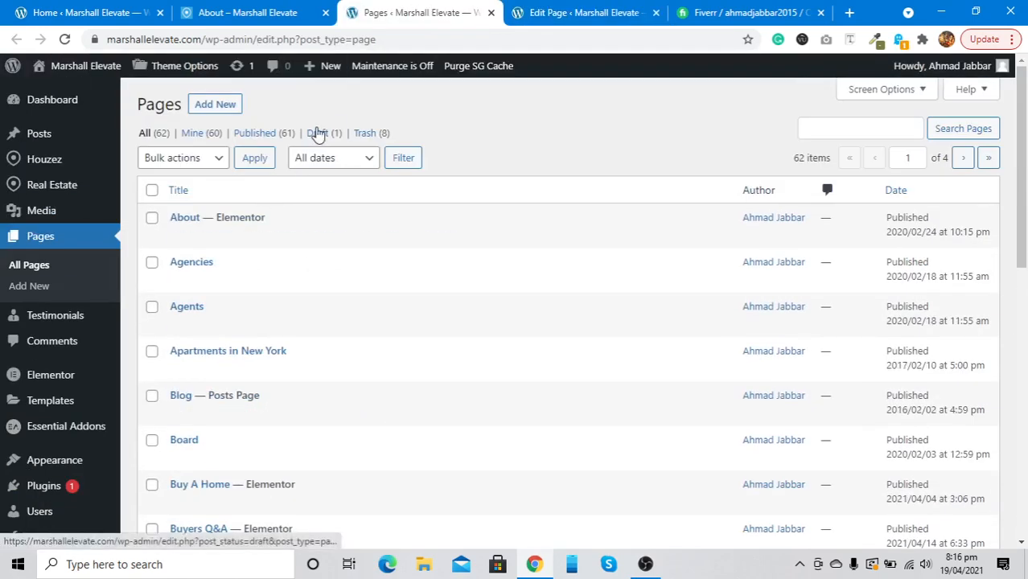
{"action": "left_click", "coordinate": [319, 133]}
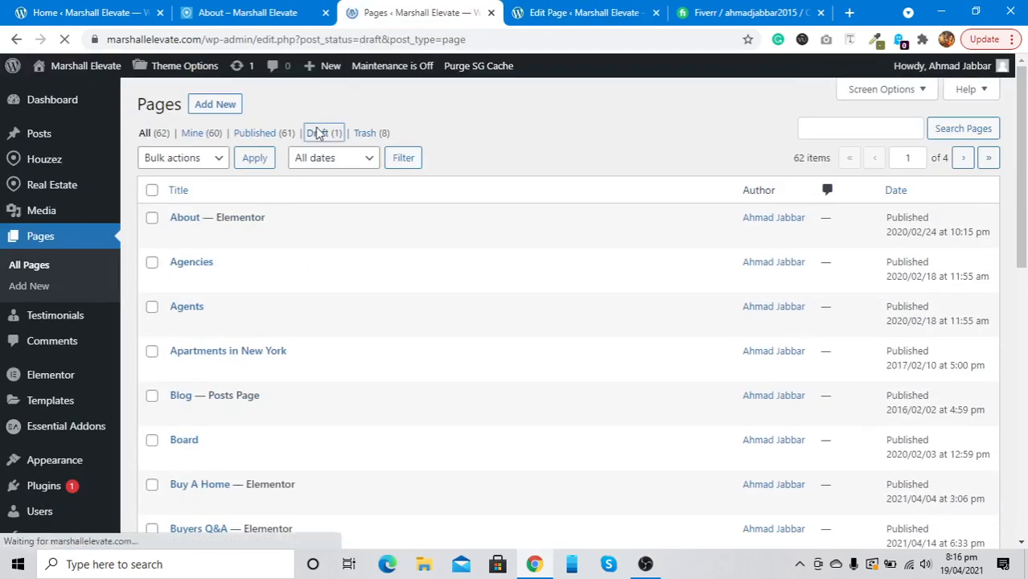
{"action": "mouse_move", "coordinate": [246, 229]}
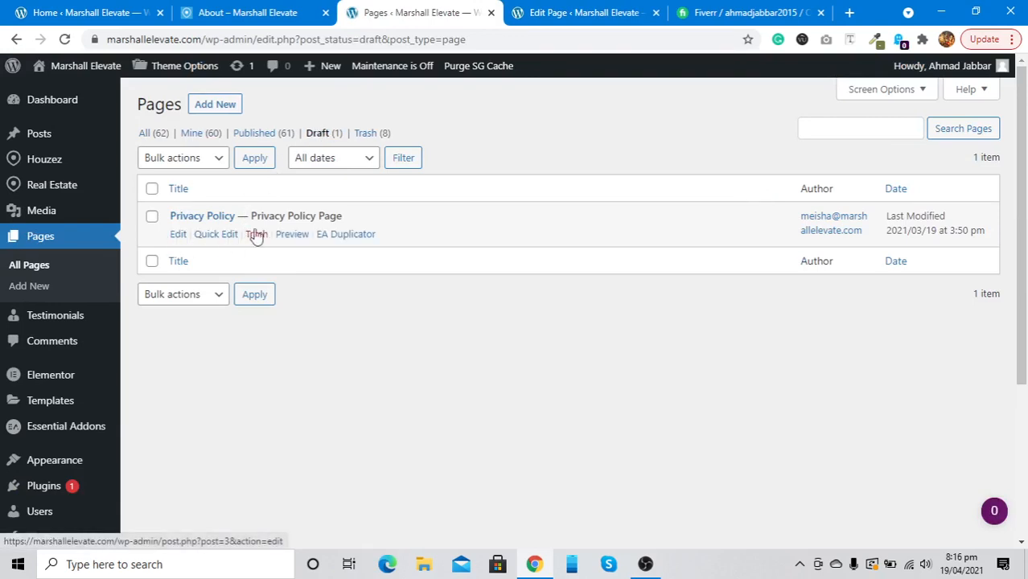
{"action": "left_click", "coordinate": [572, 9]}
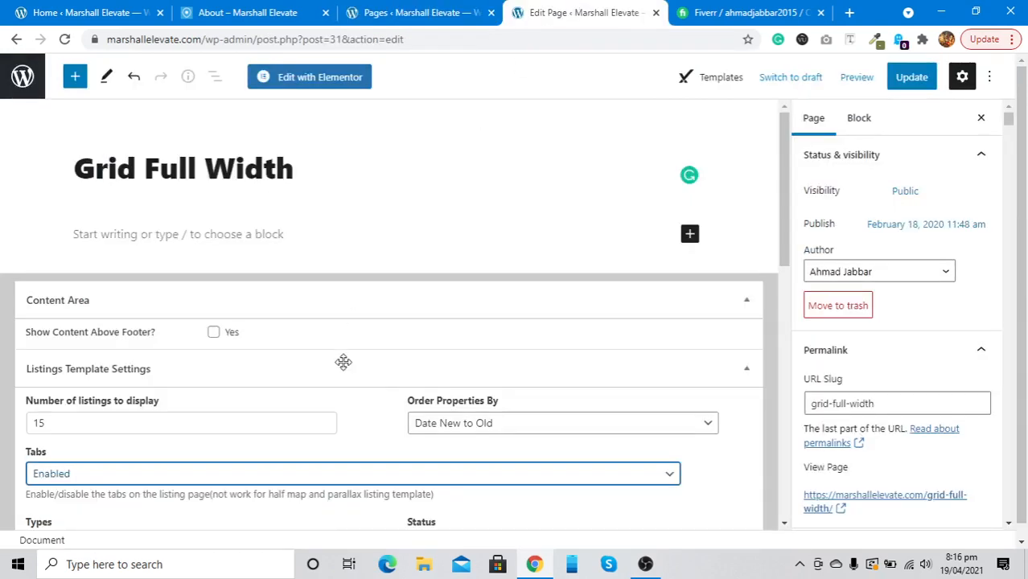
Choose New York in the Cities list, replacing earlier city picks, and update the page
{"action": "scroll", "coordinate": [344, 363], "scroll_direction": "down", "scroll_amount": 6}
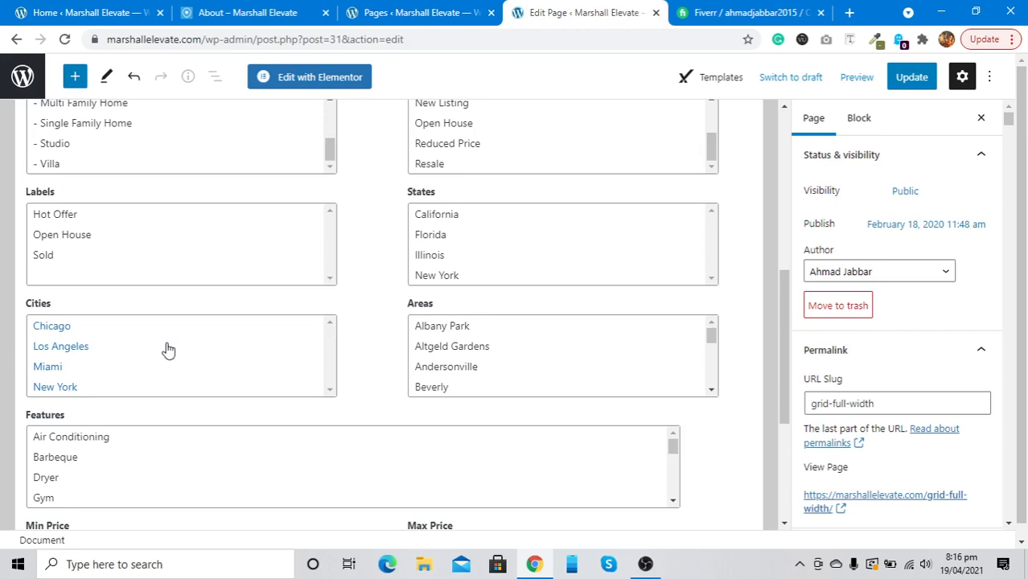
{"action": "left_click", "coordinate": [168, 349]}
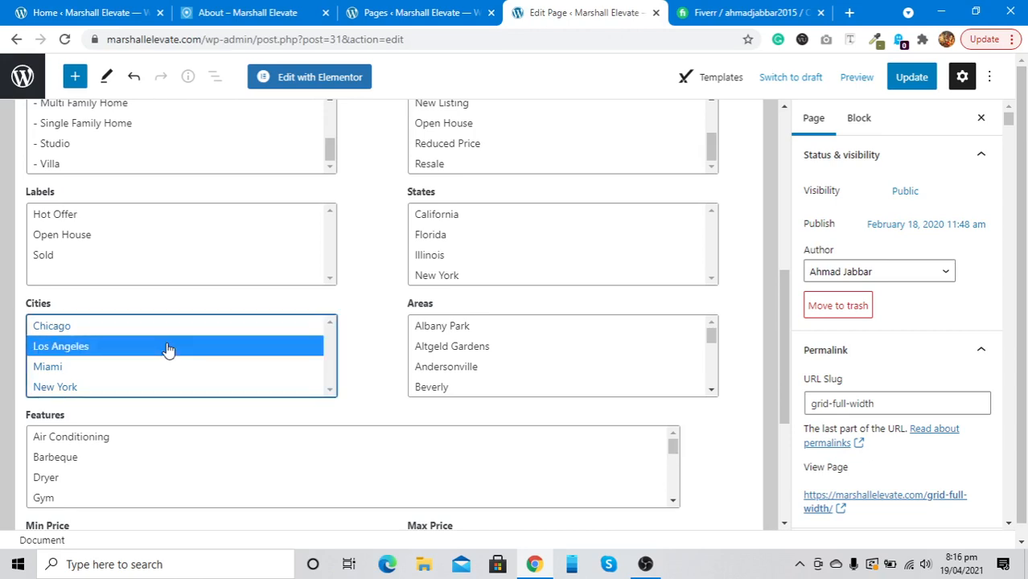
{"action": "scroll", "coordinate": [147, 360], "scroll_direction": "down", "scroll_amount": 2}
{"action": "scroll", "coordinate": [149, 358], "scroll_direction": "up", "scroll_amount": 1}
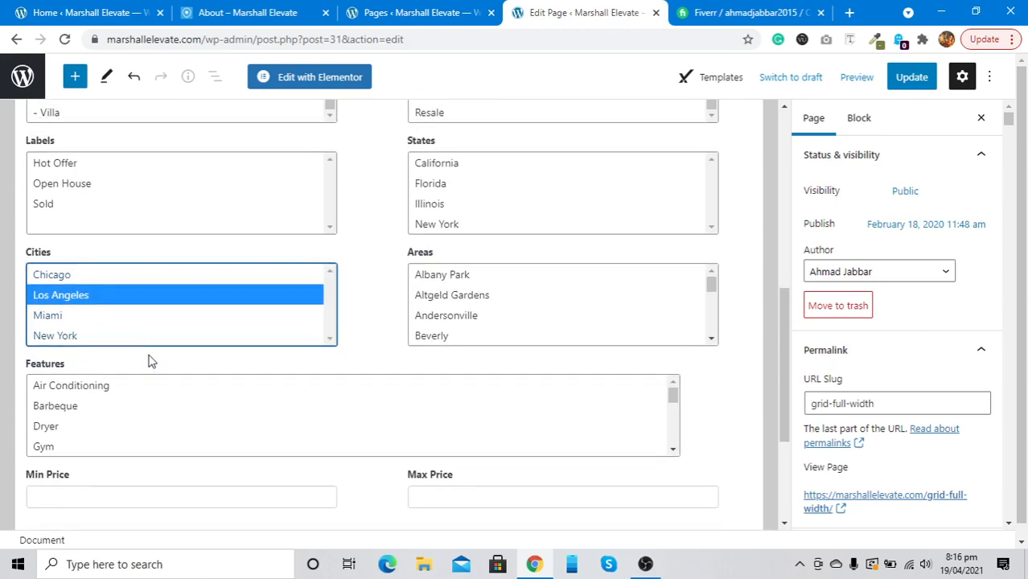
{"action": "scroll", "coordinate": [143, 329], "scroll_direction": "down", "scroll_amount": 1}
{"action": "scroll", "coordinate": [142, 329], "scroll_direction": "up", "scroll_amount": 2}
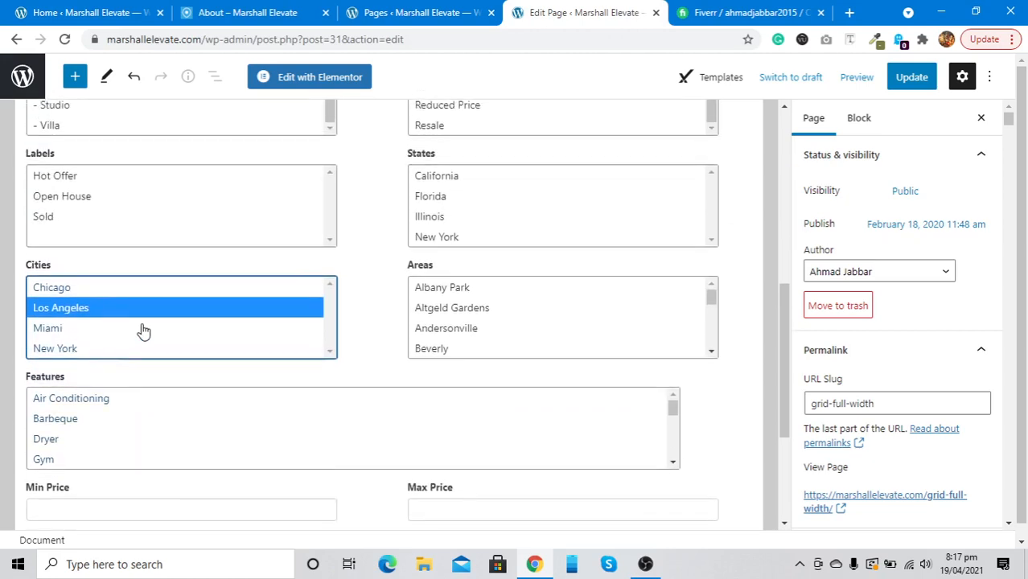
{"action": "left_click", "coordinate": [134, 289]}
{"action": "left_click", "coordinate": [133, 312]}
{"action": "left_click", "coordinate": [126, 332]}
{"action": "left_click", "coordinate": [123, 355]}
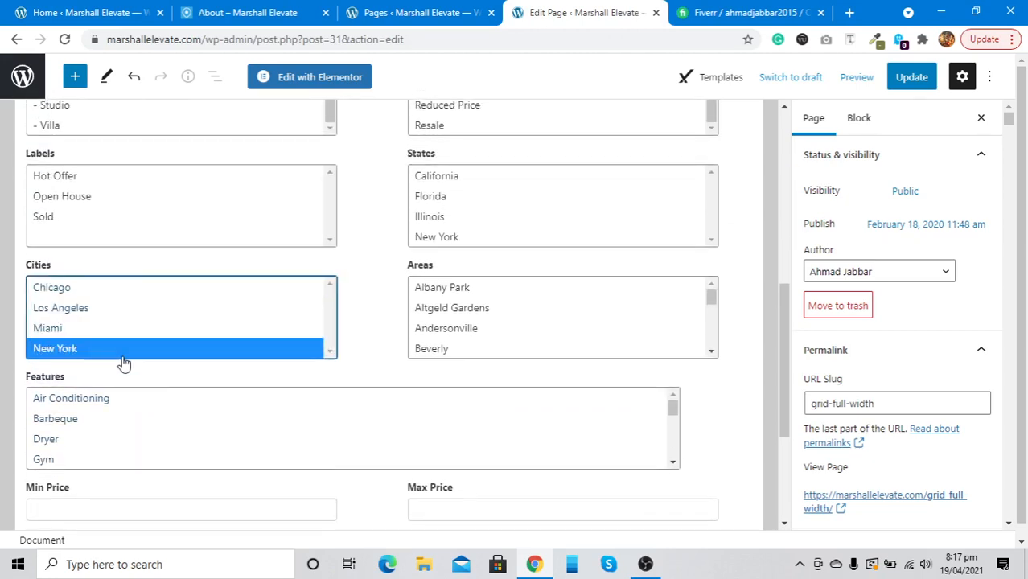
{"action": "scroll", "coordinate": [124, 364], "scroll_direction": "down", "scroll_amount": 2}
{"action": "scroll", "coordinate": [122, 360], "scroll_direction": "down", "scroll_amount": 1}
{"action": "scroll", "coordinate": [121, 358], "scroll_direction": "up", "scroll_amount": 3}
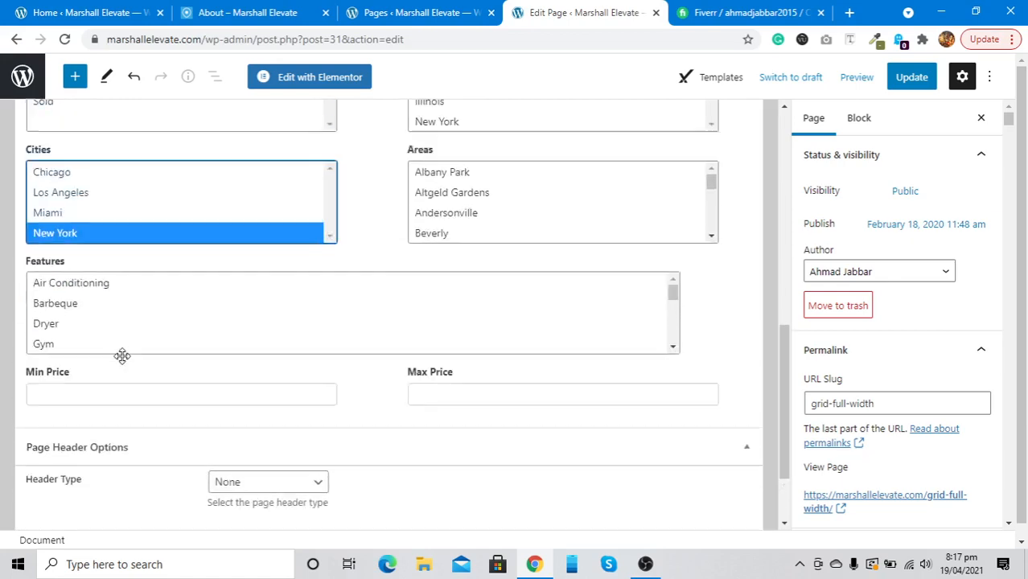
{"action": "left_click", "coordinate": [910, 78]}
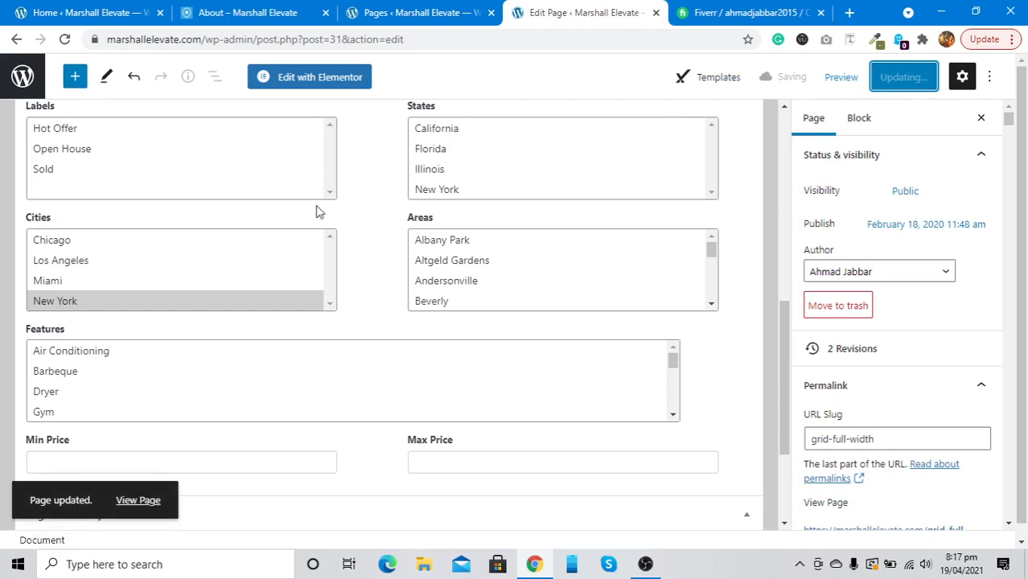
View the updated Grid Full Width page on the live site
{"action": "right_click", "coordinate": [146, 497]}
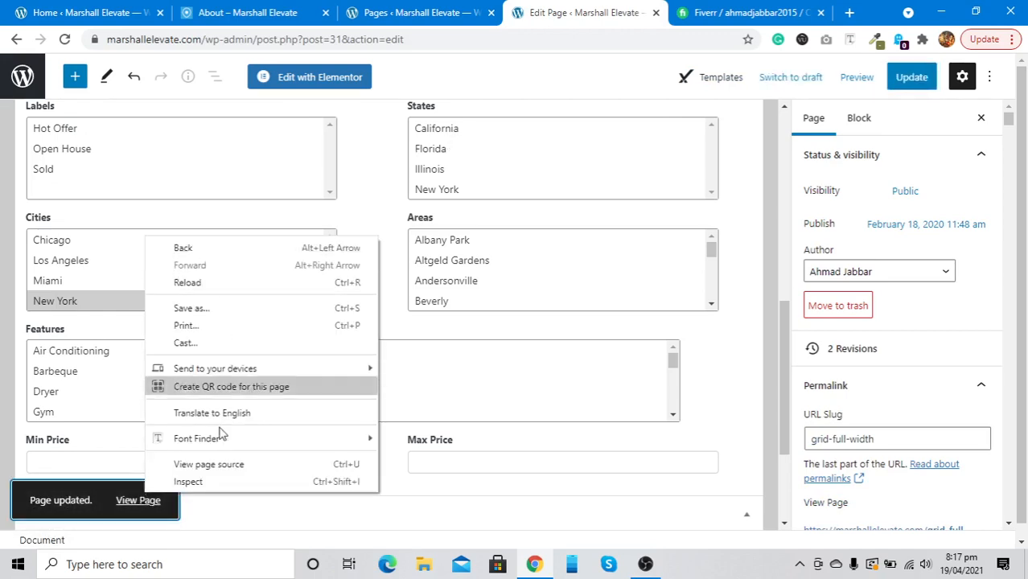
{"action": "left_click", "coordinate": [137, 500]}
{"action": "left_click", "coordinate": [138, 501]}
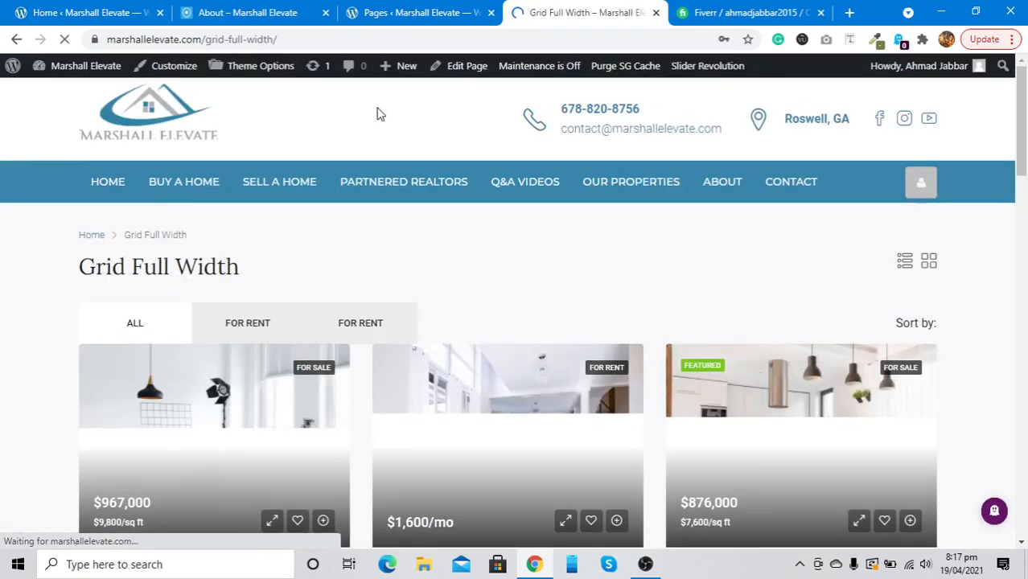
{"action": "scroll", "coordinate": [361, 294], "scroll_direction": "down", "scroll_amount": 3}
{"action": "scroll", "coordinate": [360, 295], "scroll_direction": "up", "scroll_amount": 2}
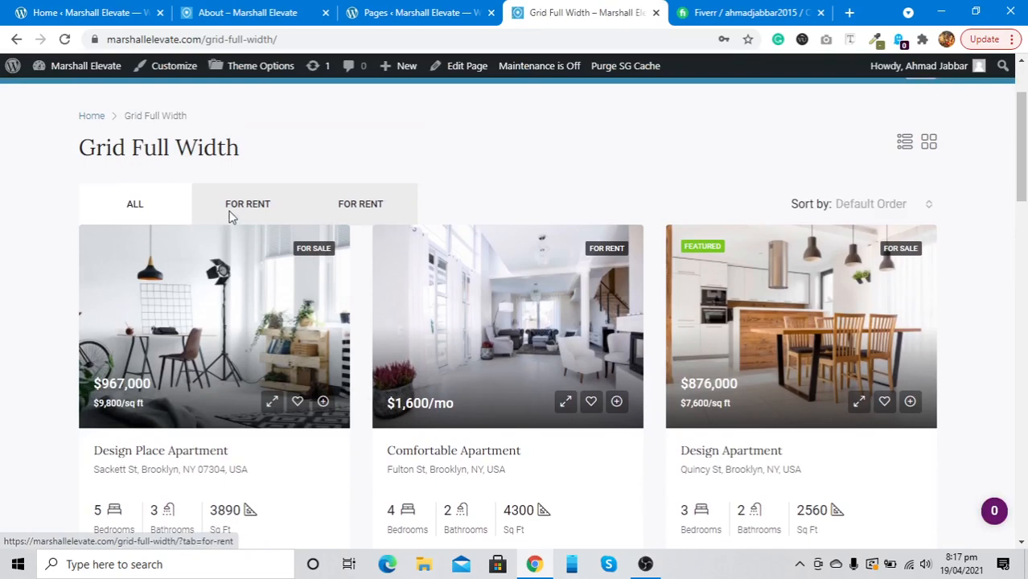
Filter the listings with the For Rent tabs, then return to editing the page
{"action": "left_click", "coordinate": [361, 208]}
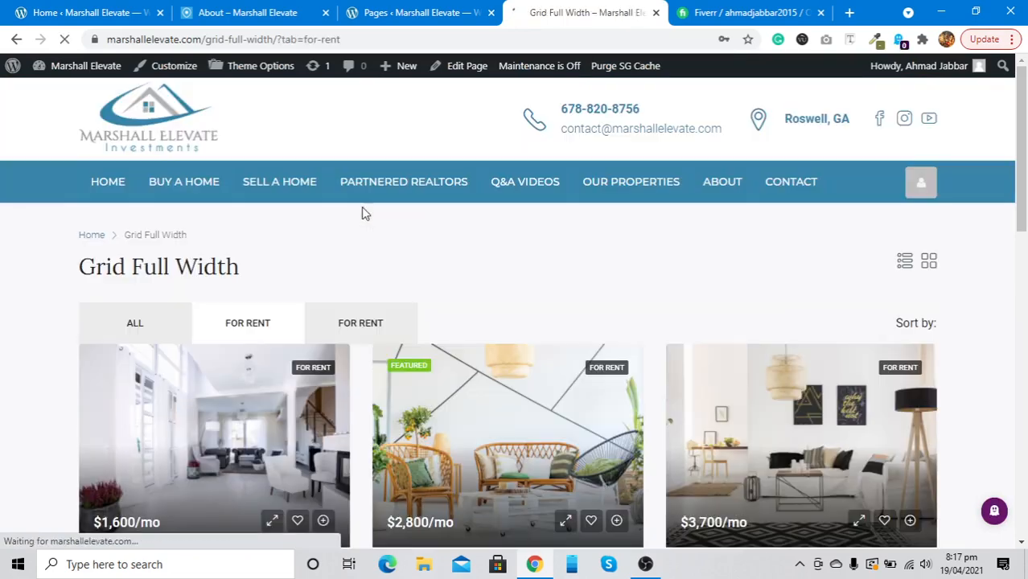
{"action": "left_click", "coordinate": [361, 331]}
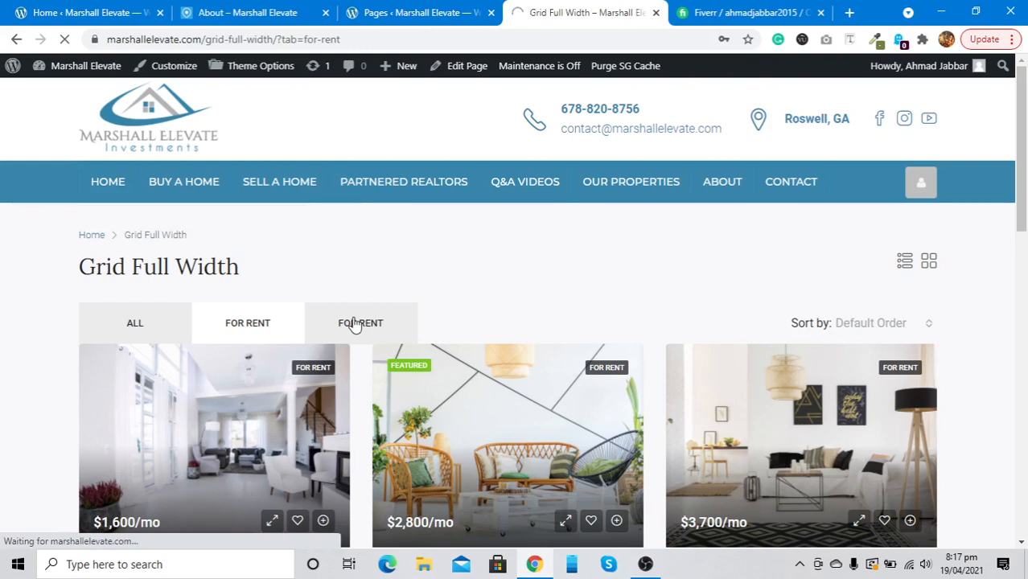
{"action": "left_click", "coordinate": [460, 68]}
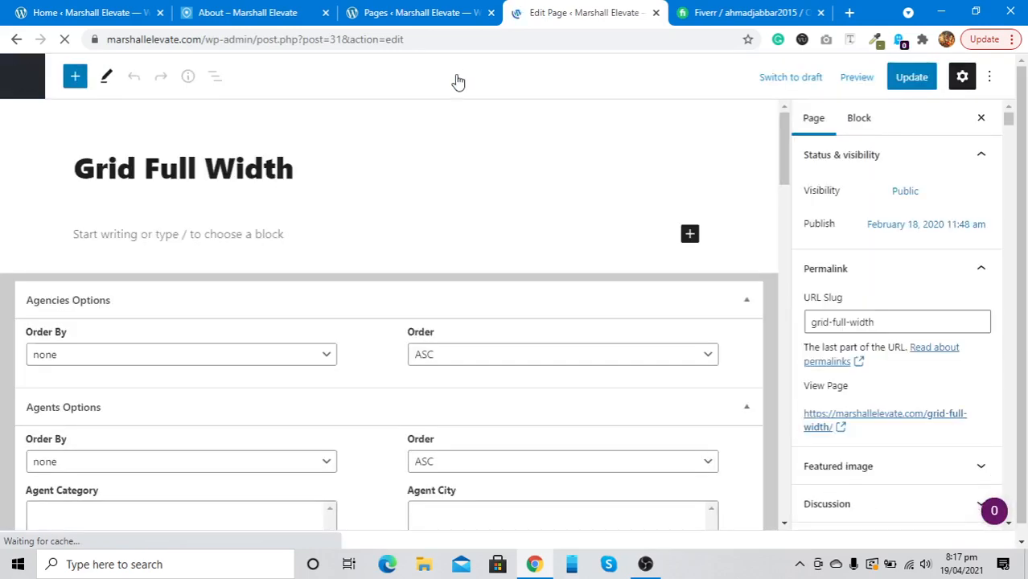
Locate the listing Tabs setting in the page's options
{"action": "scroll", "coordinate": [364, 415], "scroll_direction": "down", "scroll_amount": 5}
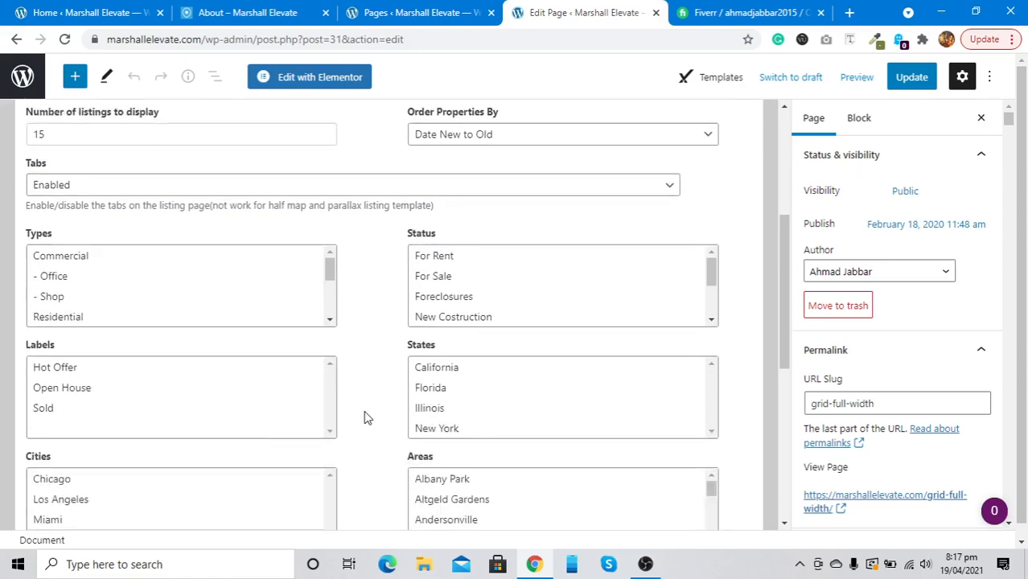
{"action": "scroll", "coordinate": [365, 416], "scroll_direction": "down", "scroll_amount": 2}
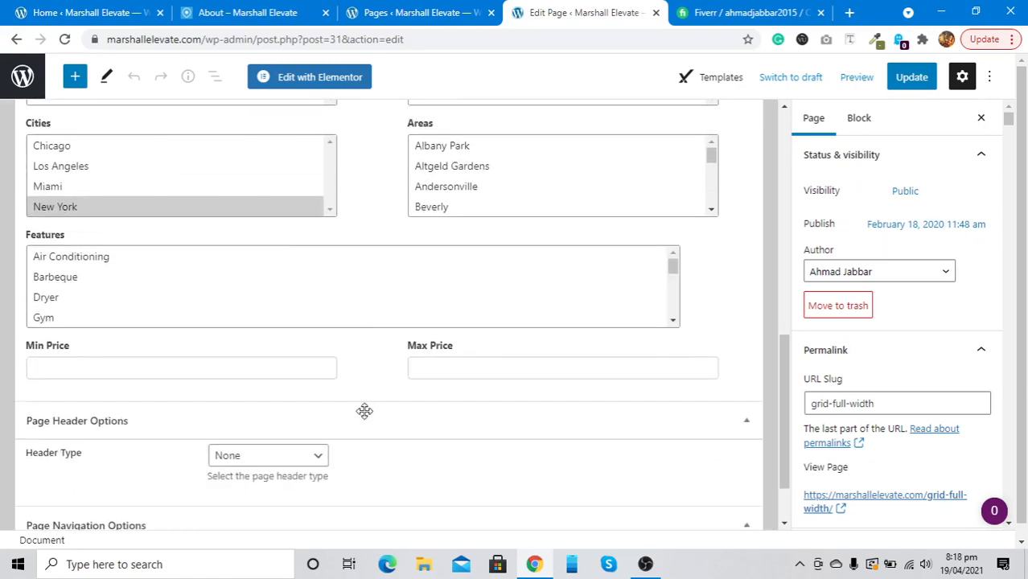
{"action": "scroll", "coordinate": [364, 411], "scroll_direction": "up", "scroll_amount": 5}
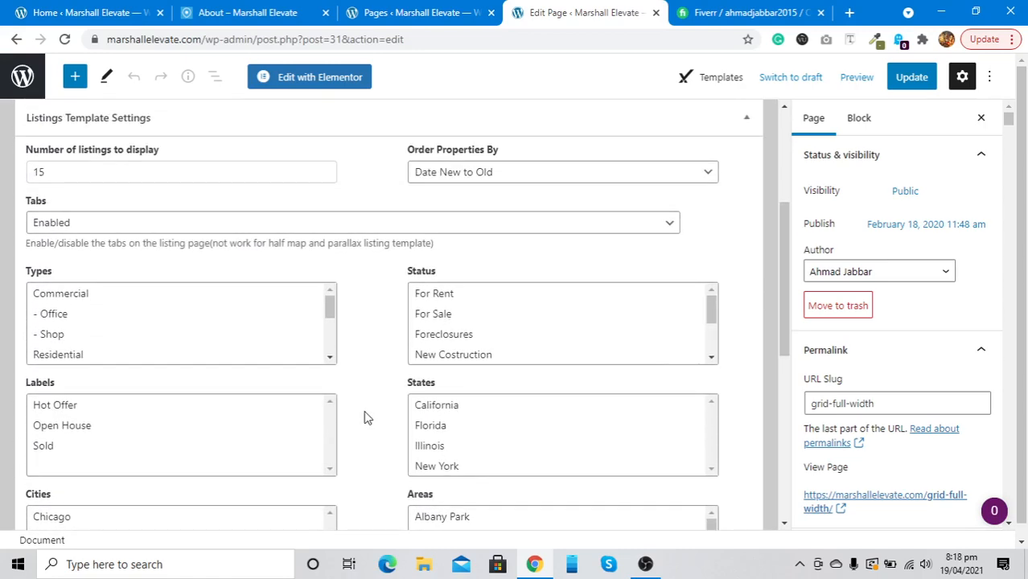
{"action": "left_click", "coordinate": [368, 230]}
{"action": "left_click", "coordinate": [368, 229]}
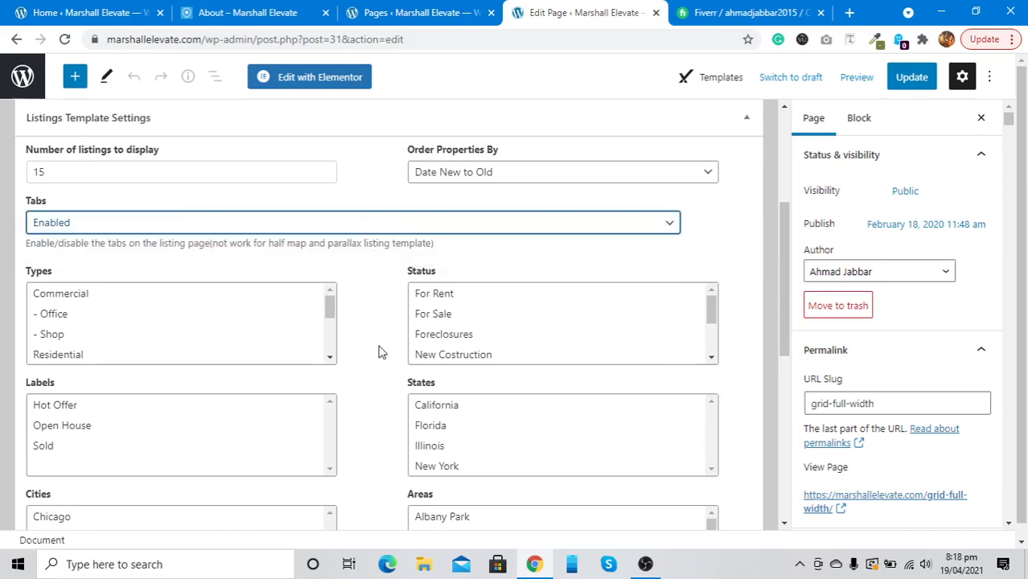
{"action": "scroll", "coordinate": [381, 352], "scroll_direction": "down", "scroll_amount": 1}
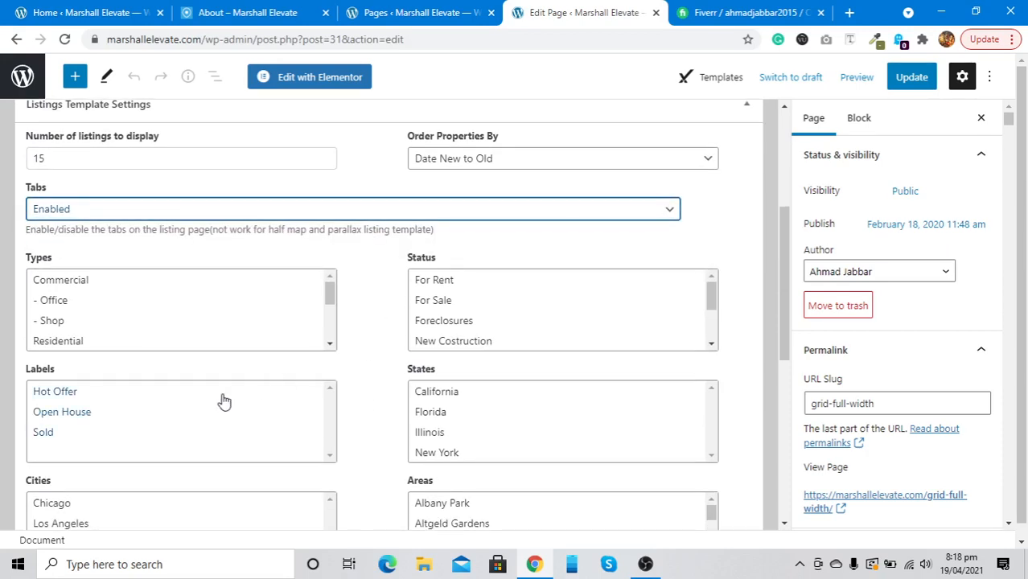
{"action": "scroll", "coordinate": [223, 401], "scroll_direction": "down", "scroll_amount": 1}
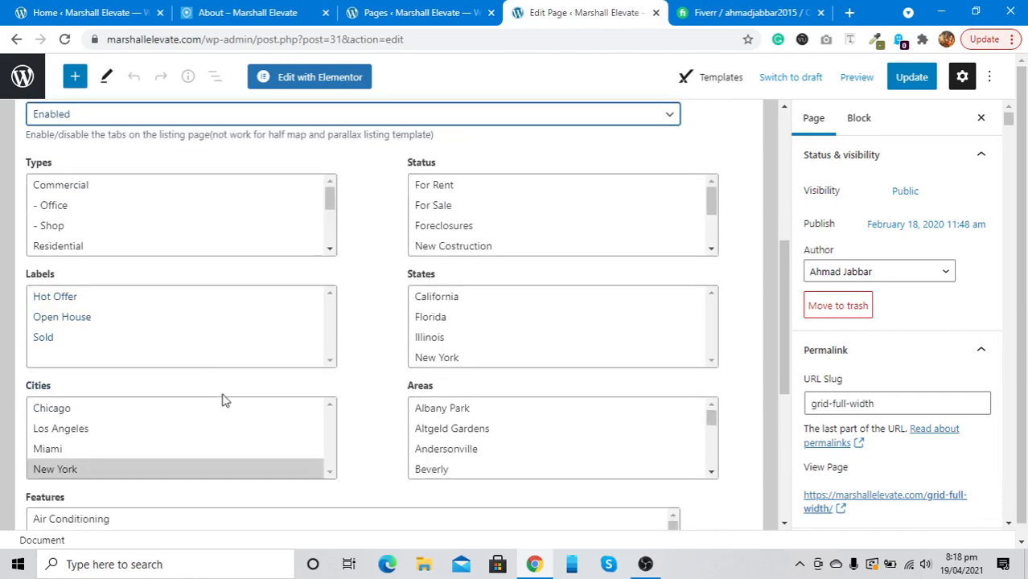
{"action": "scroll", "coordinate": [225, 400], "scroll_direction": "down", "scroll_amount": 1}
{"action": "scroll", "coordinate": [224, 400], "scroll_direction": "up", "scroll_amount": 5}
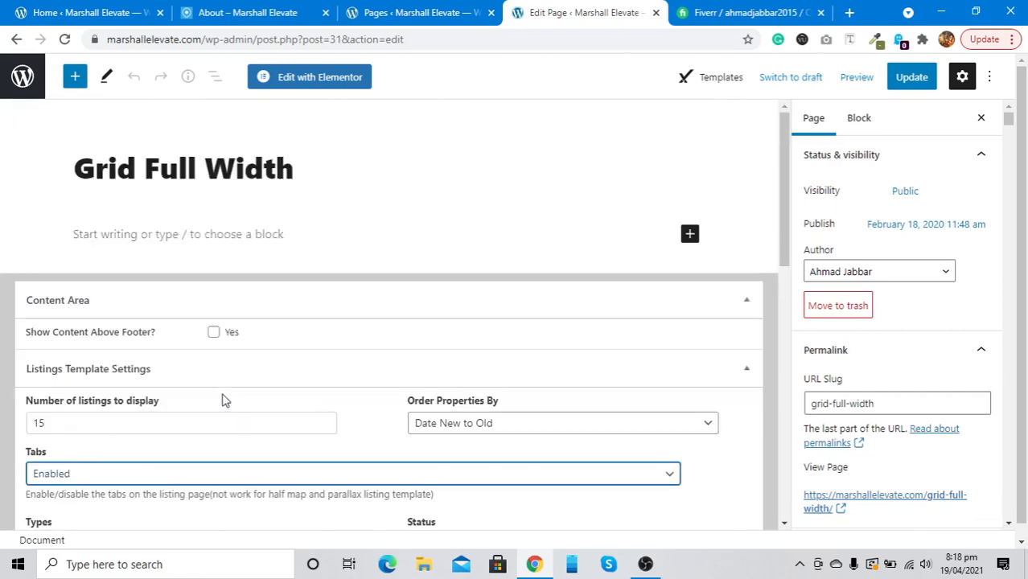
{"action": "scroll", "coordinate": [241, 314], "scroll_direction": "down", "scroll_amount": 3}
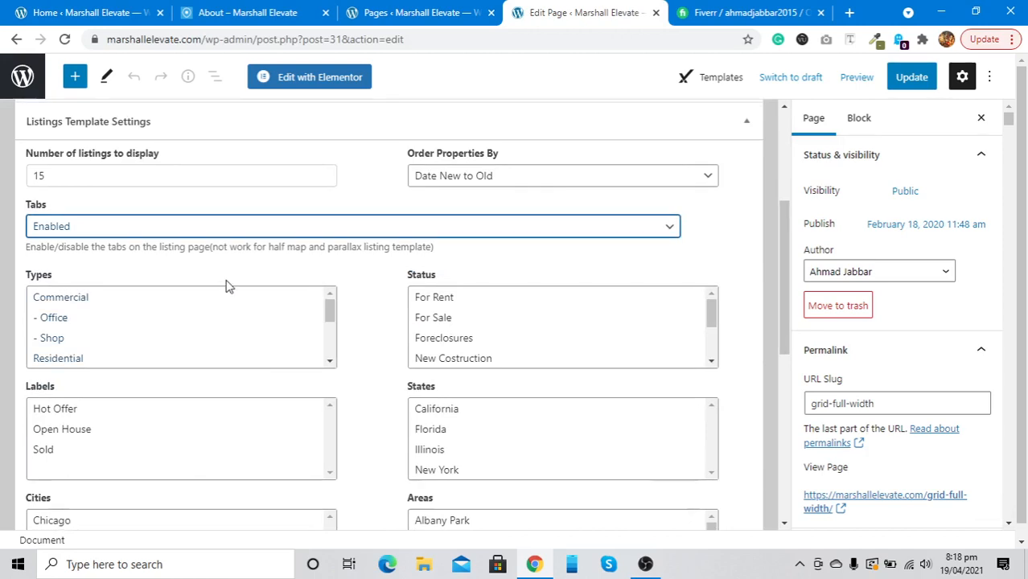
Set Tabs to Disabled, update the page, and go to the admin Dashboard
{"action": "left_click", "coordinate": [214, 232]}
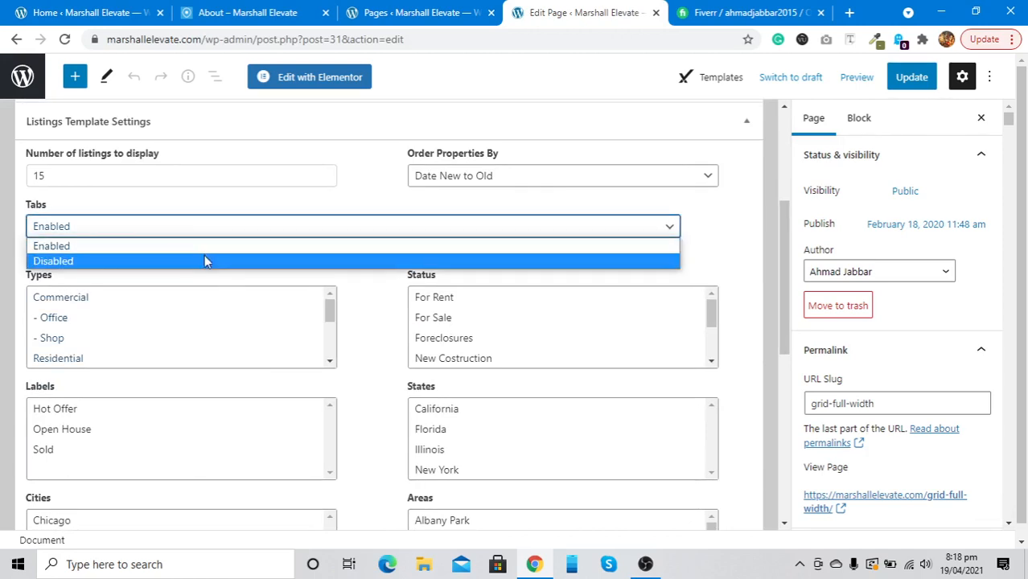
{"action": "left_click", "coordinate": [204, 258]}
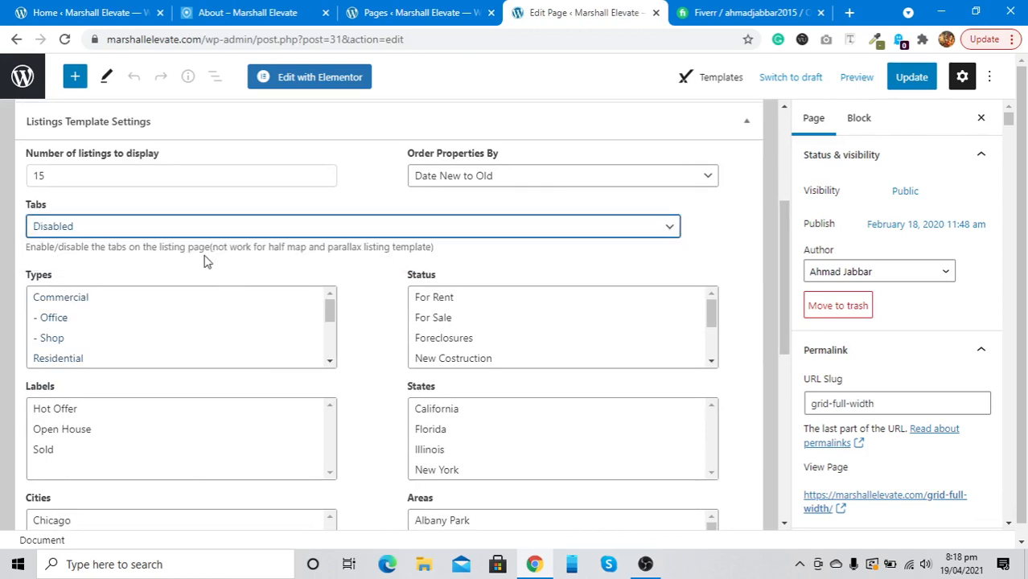
{"action": "left_click", "coordinate": [914, 78]}
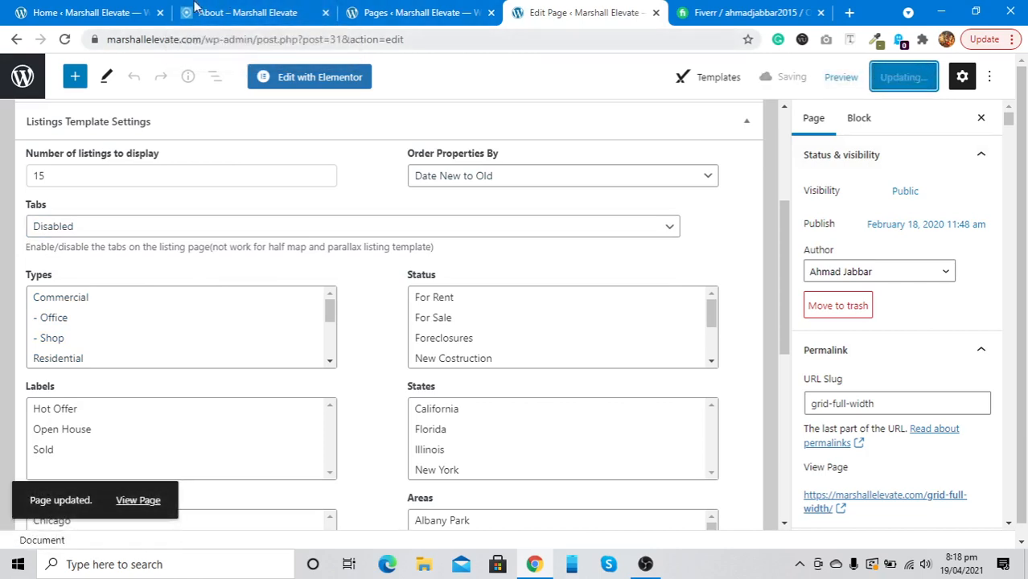
{"action": "left_click", "coordinate": [21, 8]}
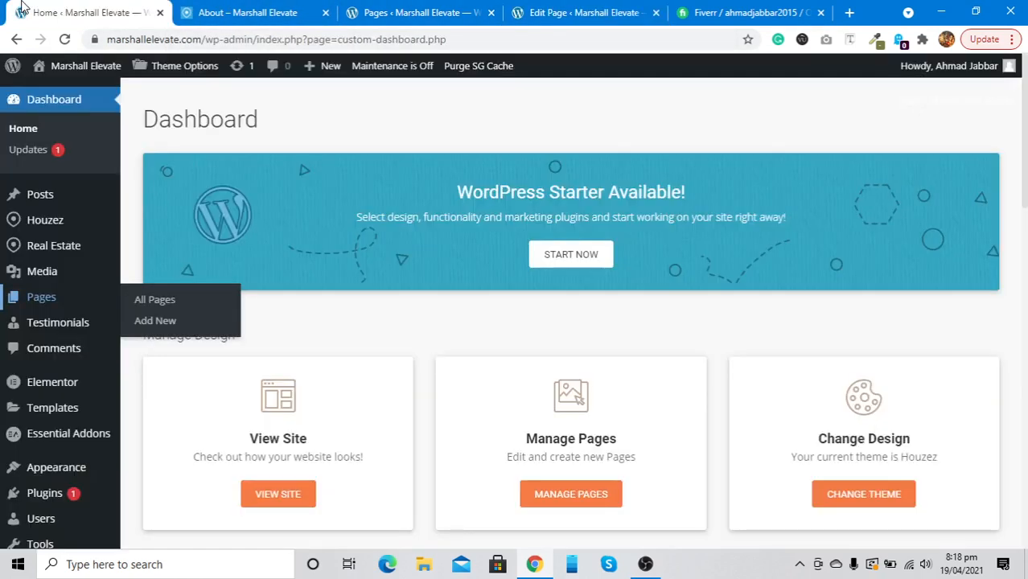
Open the live About Us page and scroll through its Mission, Vision, team cards and footer
{"action": "left_click", "coordinate": [291, 8]}
{"action": "scroll", "coordinate": [347, 211], "scroll_direction": "down", "scroll_amount": 10}
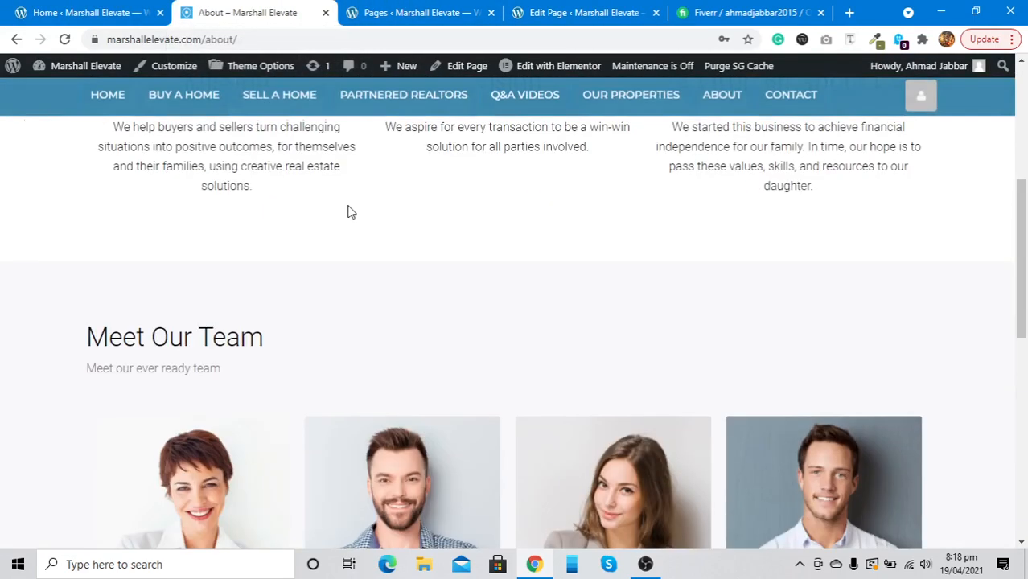
{"action": "scroll", "coordinate": [350, 211], "scroll_direction": "down", "scroll_amount": 1}
{"action": "scroll", "coordinate": [350, 211], "scroll_direction": "up", "scroll_amount": 12}
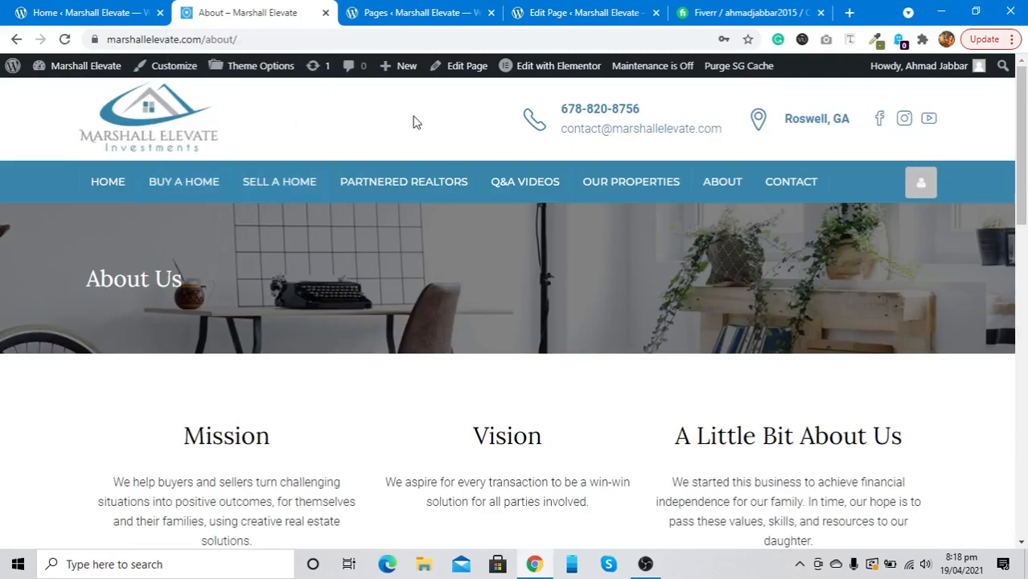
{"action": "scroll", "coordinate": [356, 349], "scroll_direction": "down", "scroll_amount": 10}
{"action": "scroll", "coordinate": [356, 350], "scroll_direction": "up", "scroll_amount": 10}
{"action": "scroll", "coordinate": [374, 195], "scroll_direction": "down", "scroll_amount": 6}
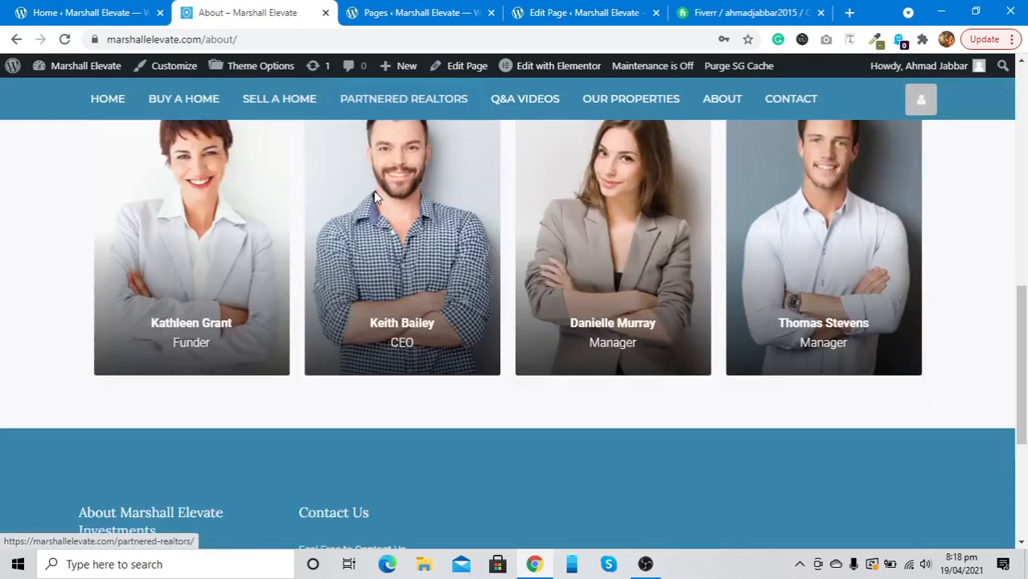
{"action": "scroll", "coordinate": [374, 190], "scroll_direction": "down", "scroll_amount": 3}
{"action": "scroll", "coordinate": [313, 338], "scroll_direction": "up", "scroll_amount": 3}
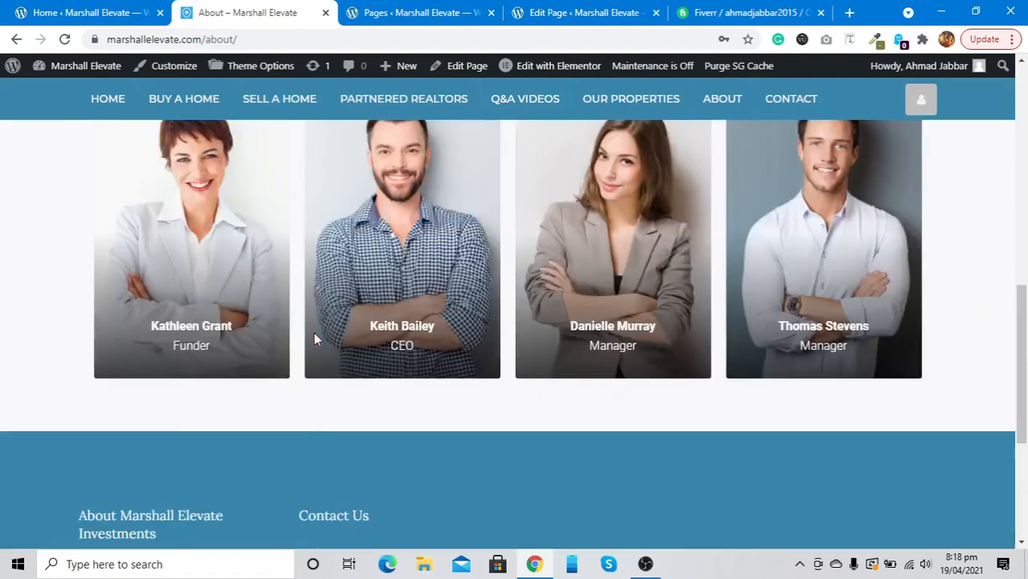
{"action": "scroll", "coordinate": [315, 339], "scroll_direction": "up", "scroll_amount": 8}
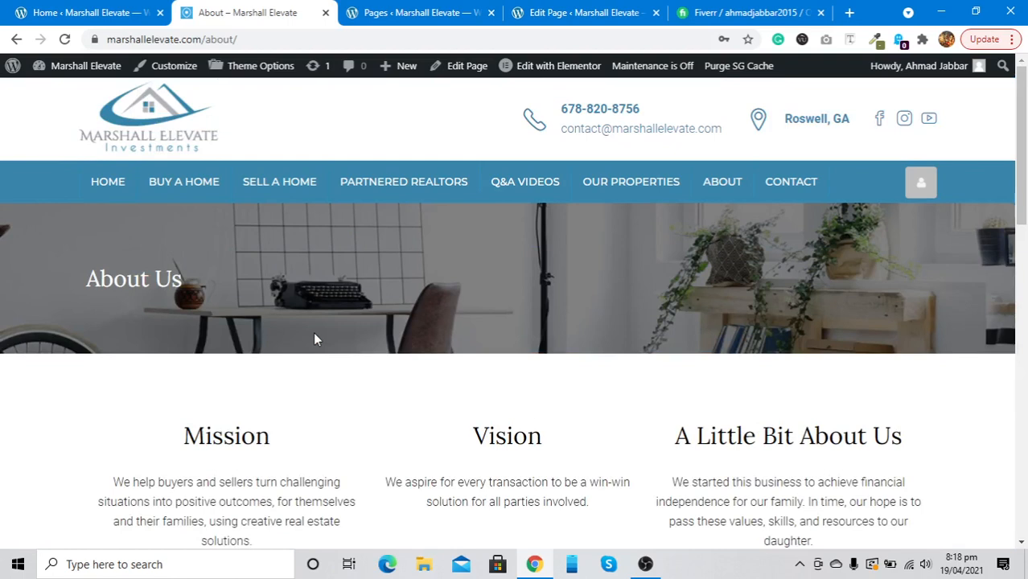
{"action": "mouse_move", "coordinate": [103, 76]}
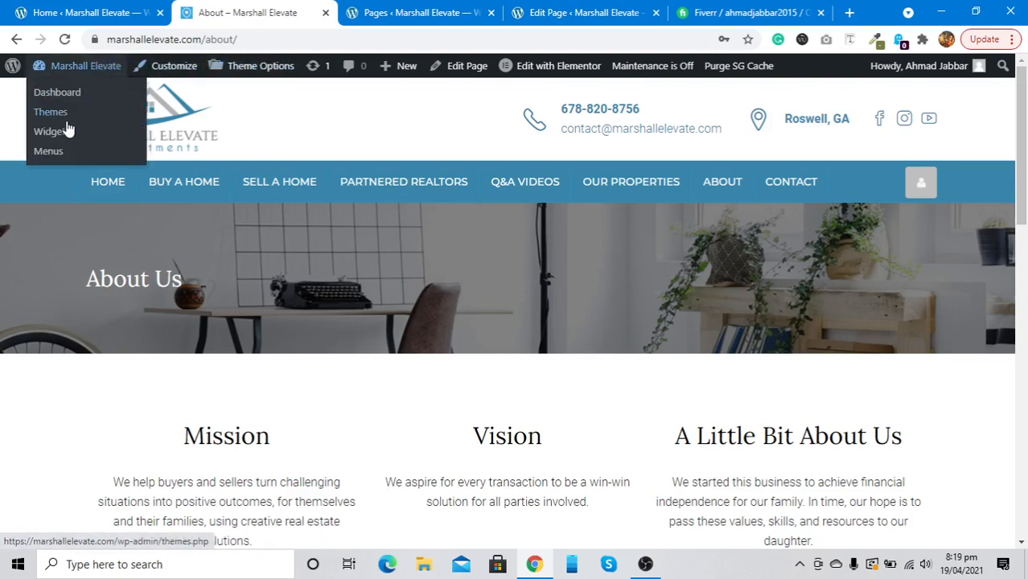
Open Menus and review the main menu's eight items and its Main Menu location
{"action": "left_click", "coordinate": [50, 153]}
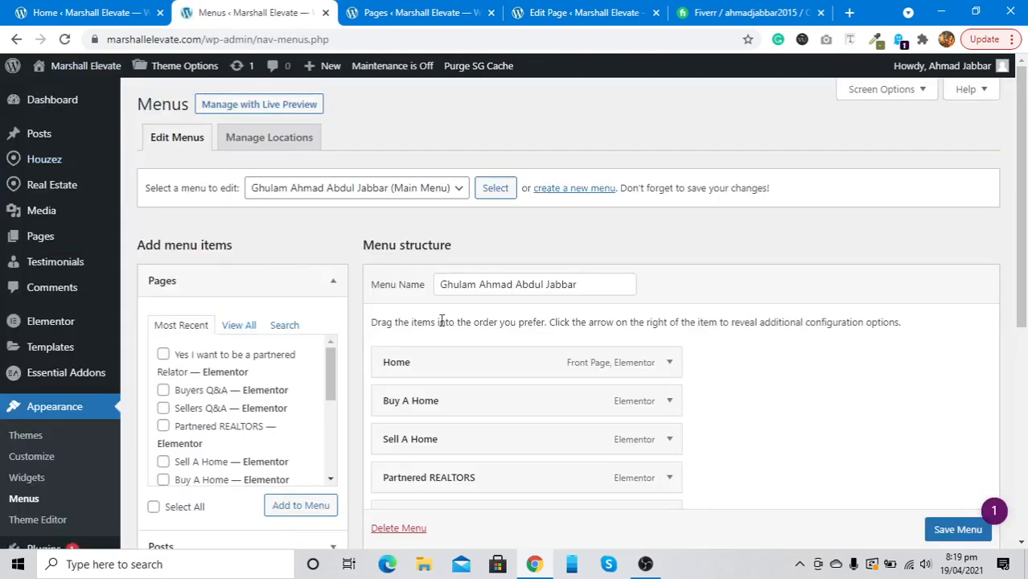
{"action": "scroll", "coordinate": [442, 322], "scroll_direction": "down", "scroll_amount": 2}
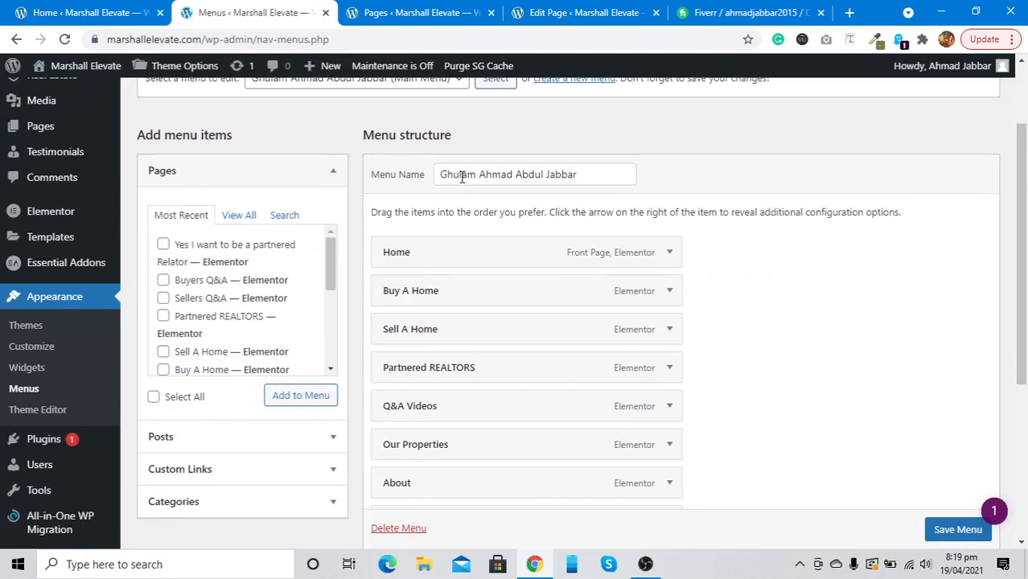
{"action": "triple_click", "coordinate": [462, 177]}
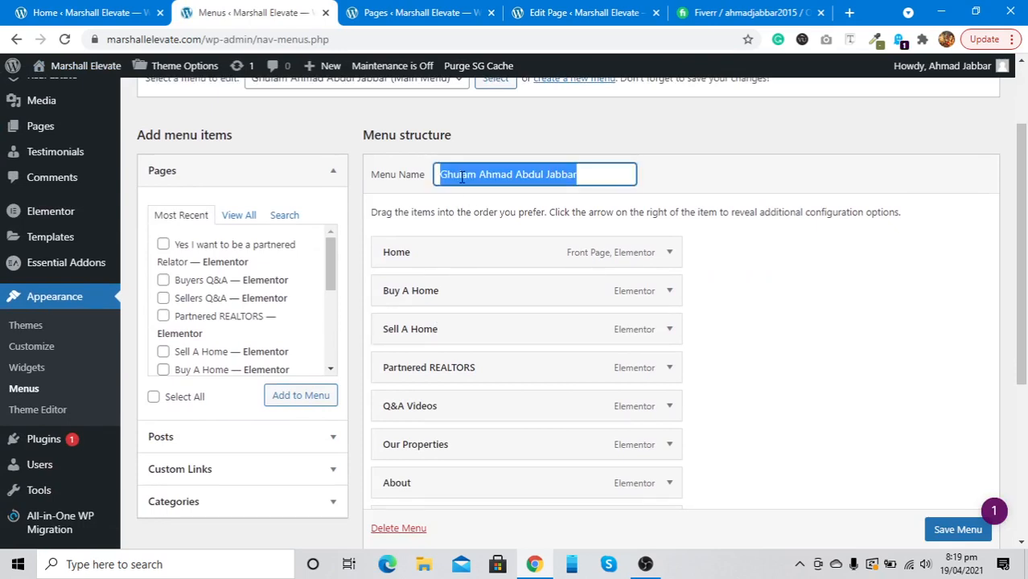
{"action": "left_click", "coordinate": [462, 204]}
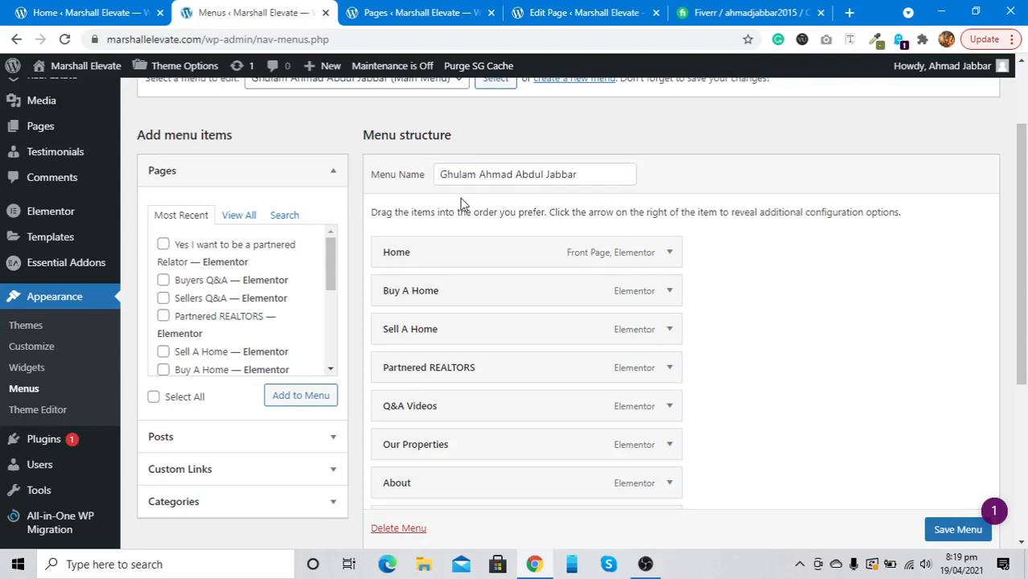
{"action": "scroll", "coordinate": [462, 203], "scroll_direction": "down", "scroll_amount": 2}
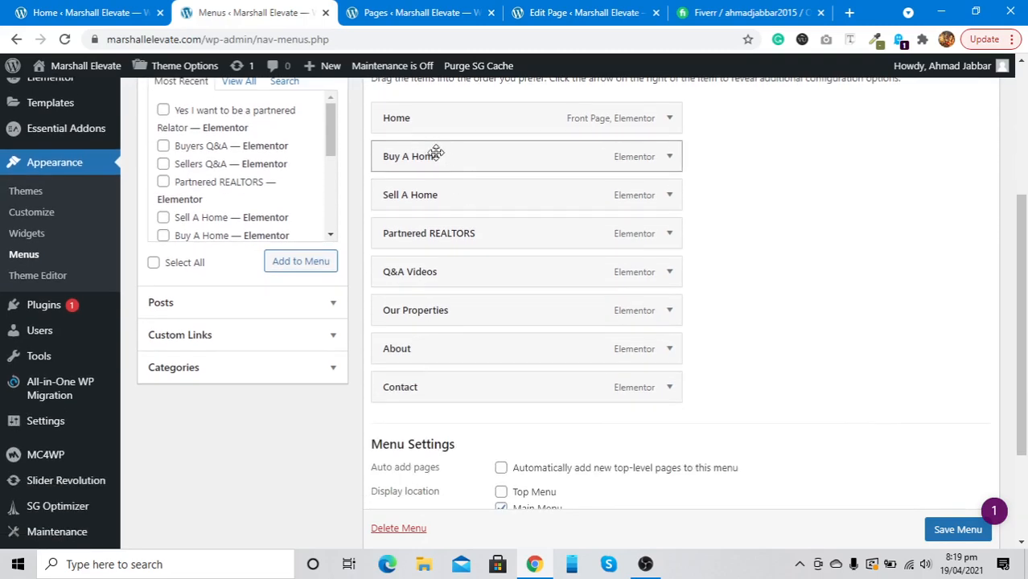
{"action": "scroll", "coordinate": [408, 117], "scroll_direction": "up", "scroll_amount": 1}
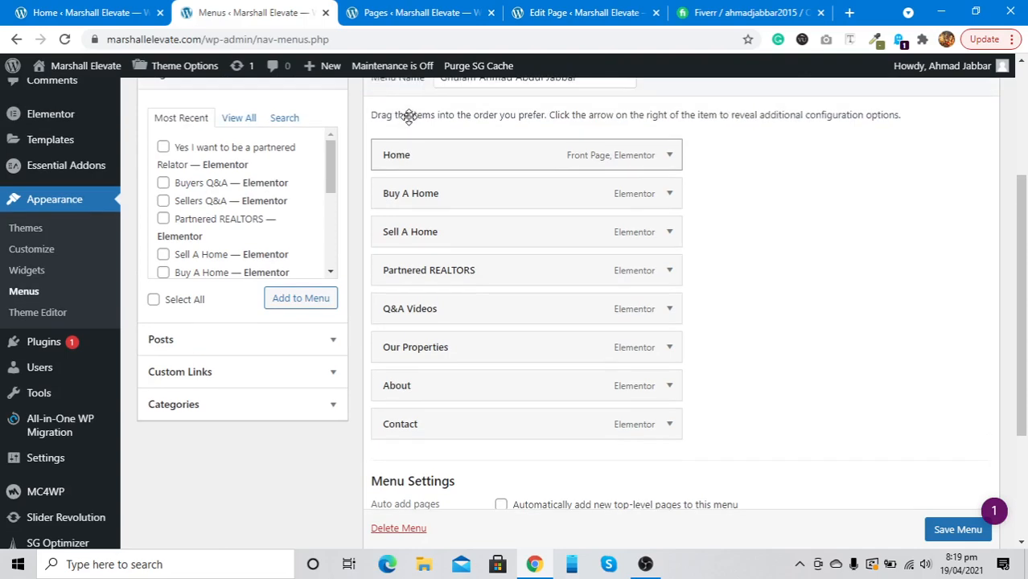
{"action": "scroll", "coordinate": [401, 141], "scroll_direction": "down", "scroll_amount": 2}
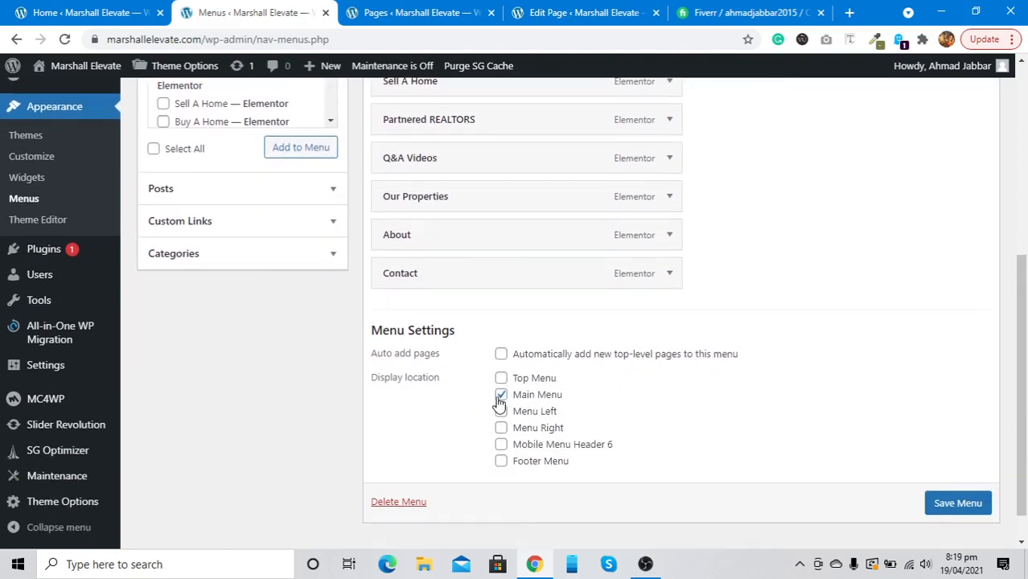
{"action": "scroll", "coordinate": [451, 336], "scroll_direction": "up", "scroll_amount": 3}
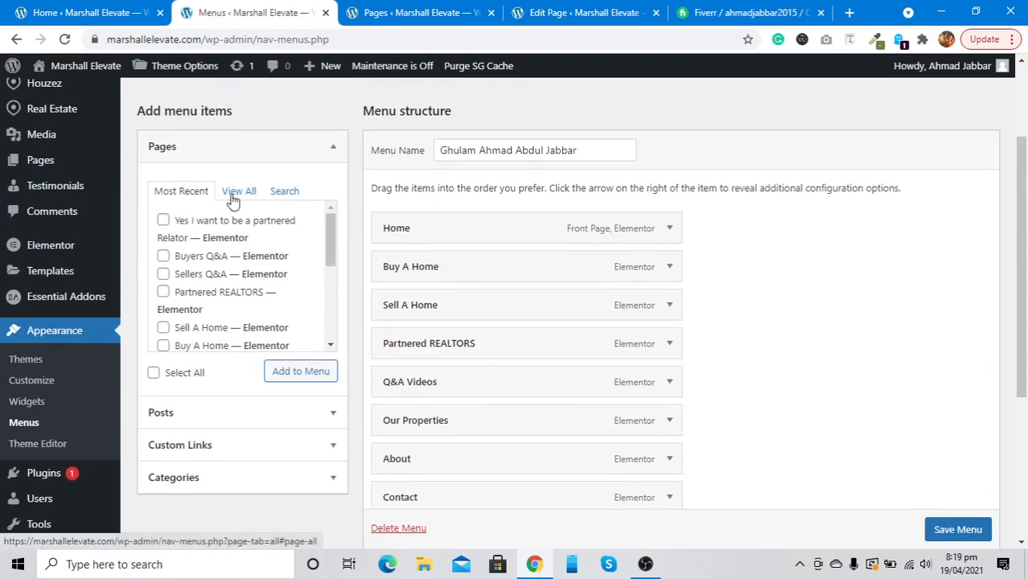
Search the Pages box, then list all pages available to add to the menu
{"action": "left_click", "coordinate": [284, 194]}
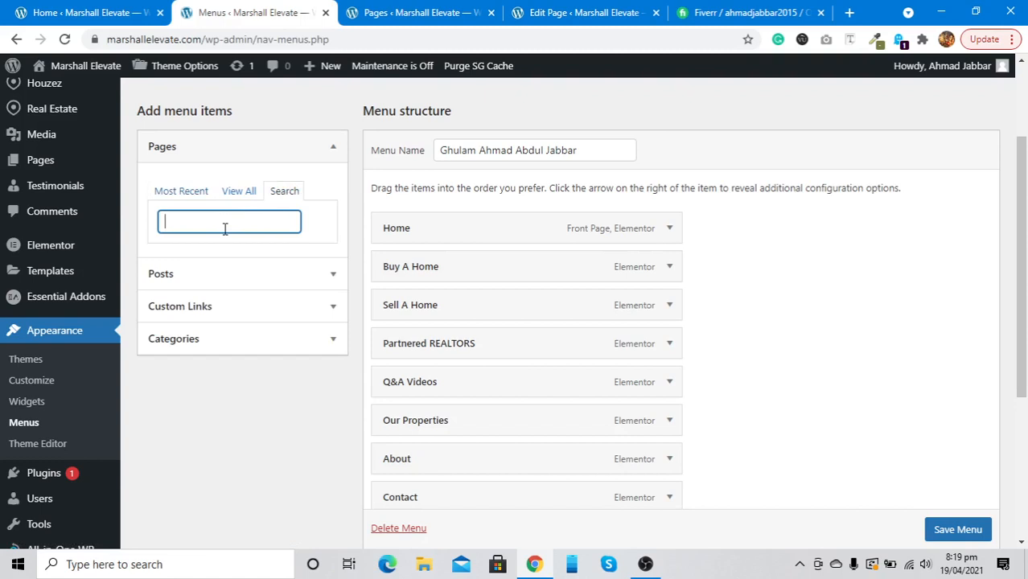
{"action": "type", "text": "grid"}
{"action": "scroll", "coordinate": [214, 269], "scroll_direction": "down", "scroll_amount": 3}
{"action": "scroll", "coordinate": [208, 289], "scroll_direction": "down", "scroll_amount": 2}
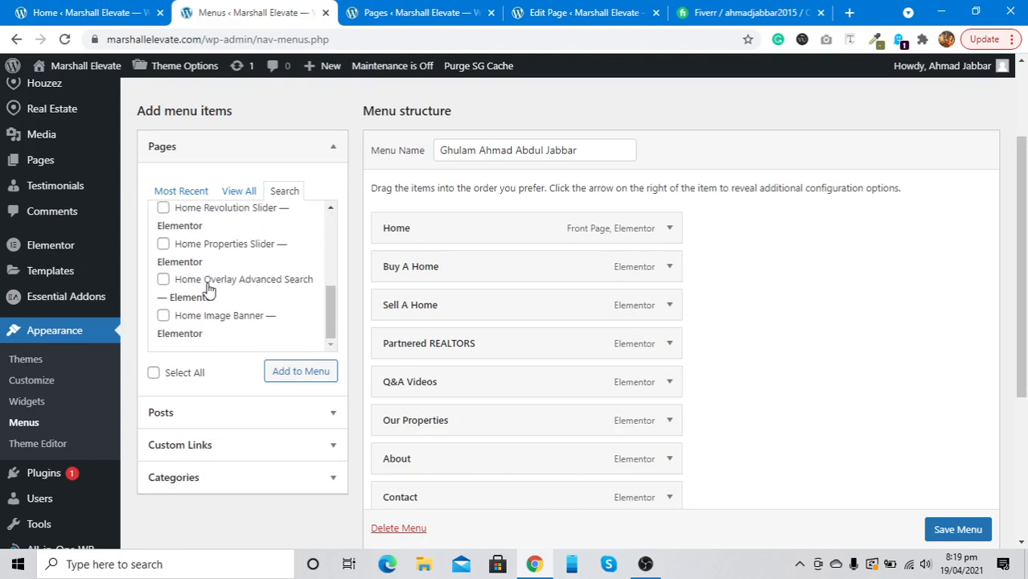
{"action": "scroll", "coordinate": [208, 291], "scroll_direction": "up", "scroll_amount": 5}
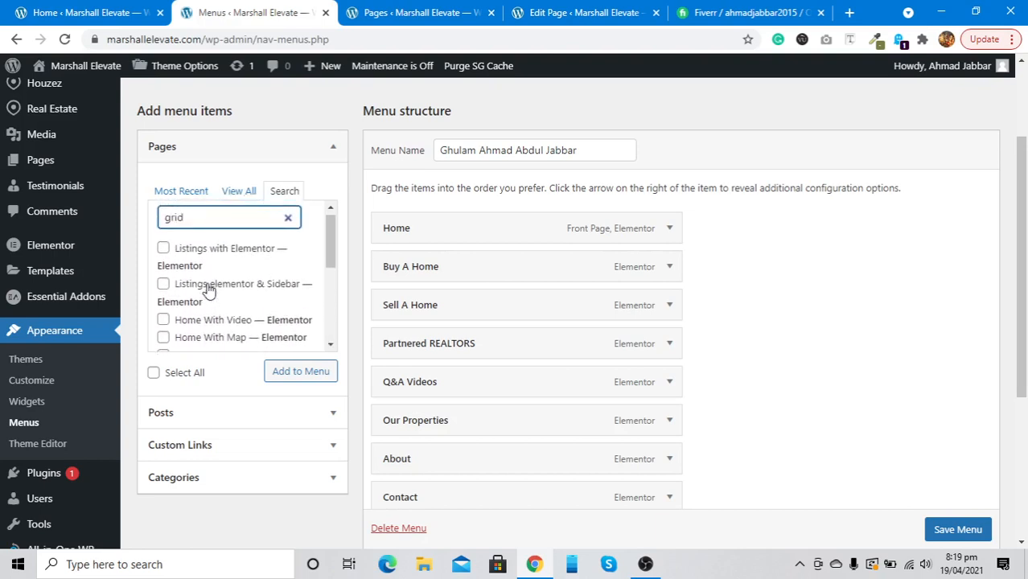
{"action": "scroll", "coordinate": [199, 305], "scroll_direction": "down", "scroll_amount": 2}
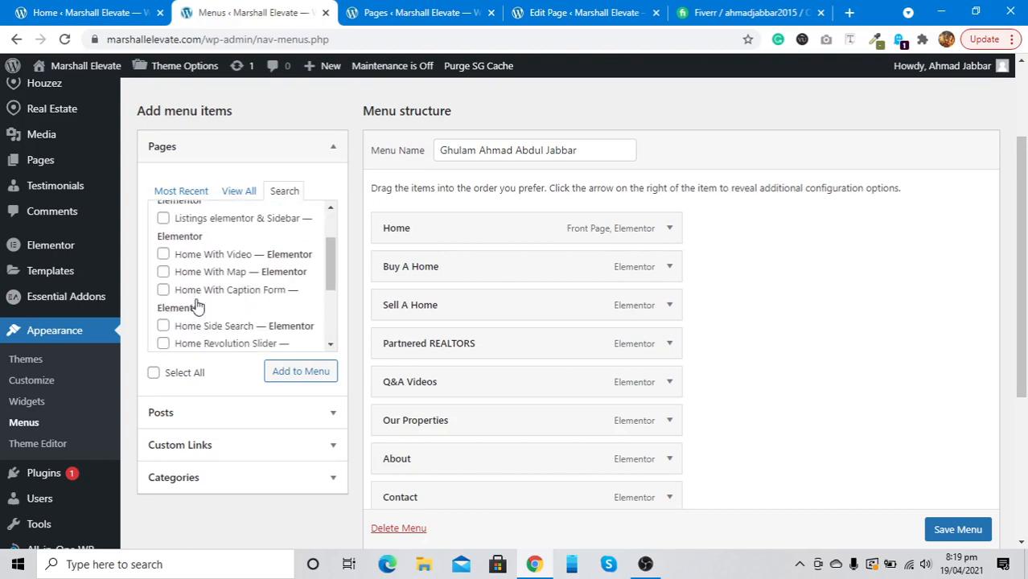
{"action": "scroll", "coordinate": [197, 304], "scroll_direction": "down", "scroll_amount": 3}
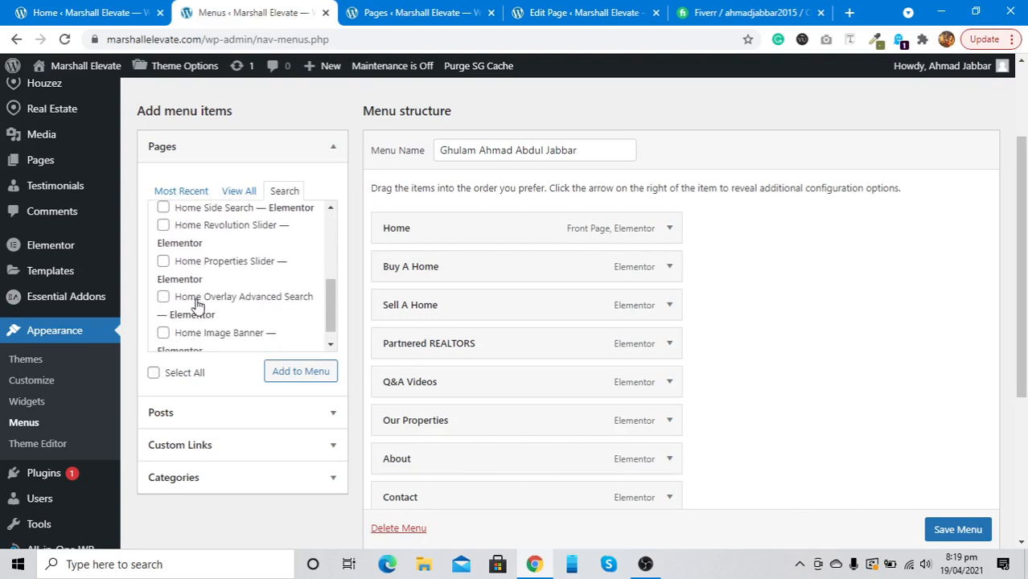
{"action": "scroll", "coordinate": [197, 304], "scroll_direction": "down", "scroll_amount": 1}
{"action": "scroll", "coordinate": [198, 304], "scroll_direction": "up", "scroll_amount": 6}
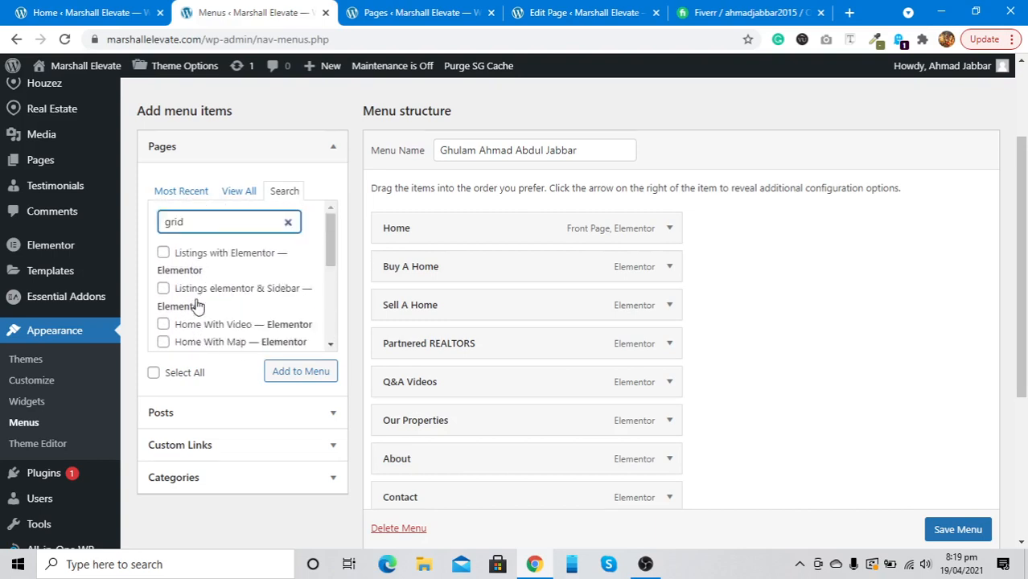
{"action": "left_click", "coordinate": [242, 193]}
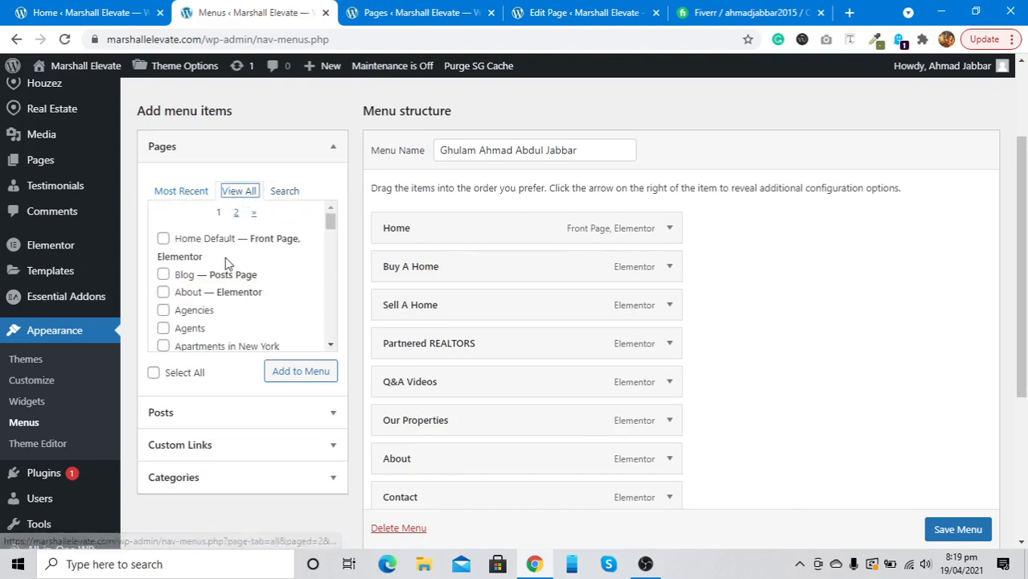
{"action": "scroll", "coordinate": [226, 262], "scroll_direction": "down", "scroll_amount": 6}
{"action": "scroll", "coordinate": [227, 264], "scroll_direction": "down", "scroll_amount": 8}
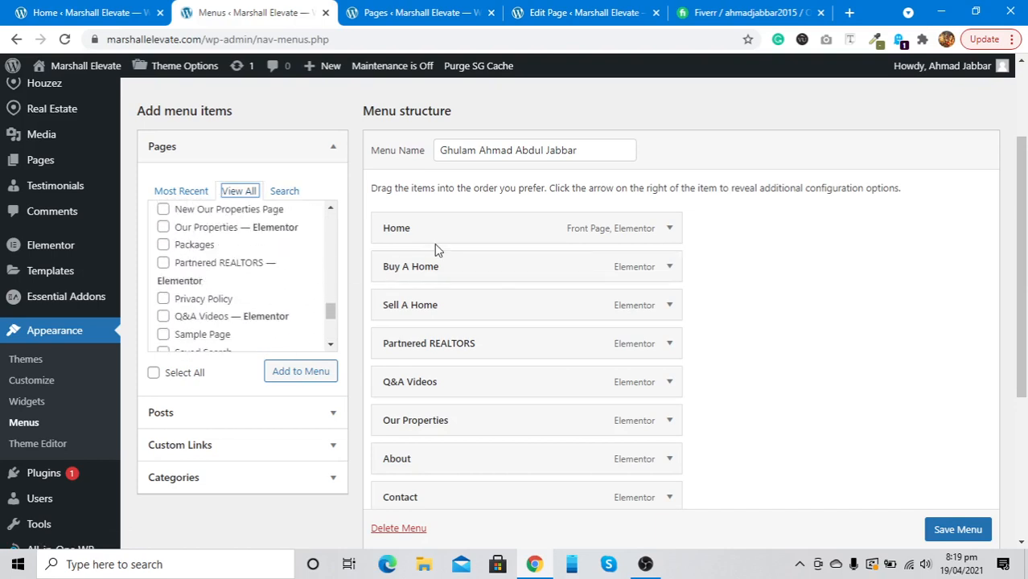
Add Q&A Videos to the menu, nest it under Contact, and save the menu
{"action": "left_click", "coordinate": [198, 319]}
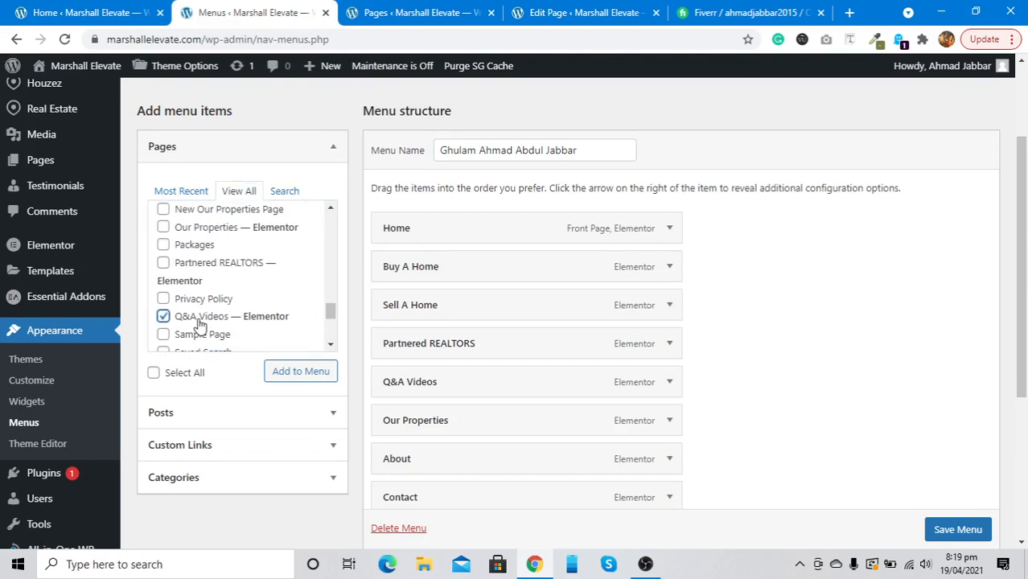
{"action": "left_click", "coordinate": [294, 375]}
{"action": "scroll", "coordinate": [858, 324], "scroll_direction": "down", "scroll_amount": 3}
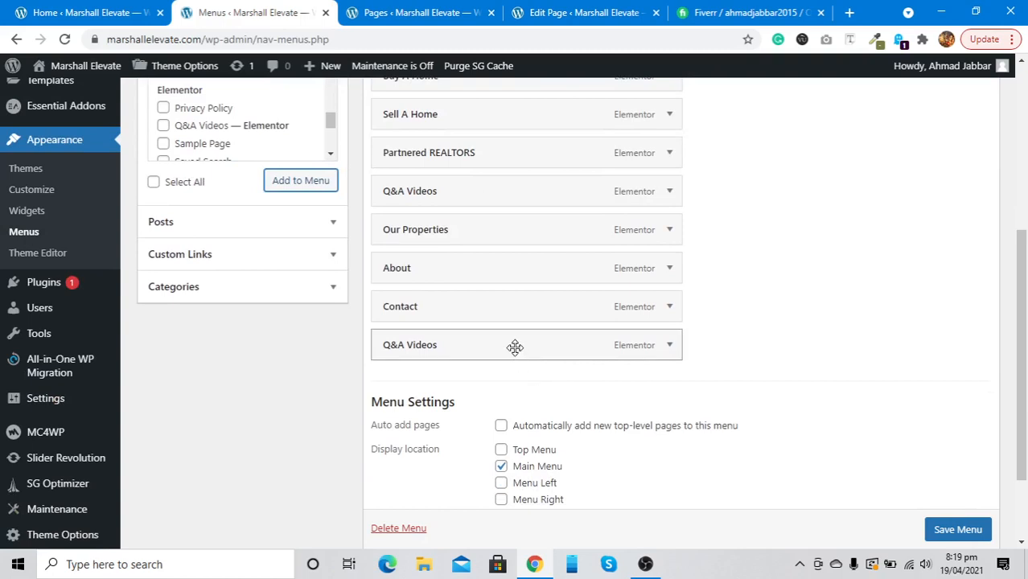
{"action": "left_click_drag", "start_coordinate": [515, 348], "coordinate": [631, 343]}
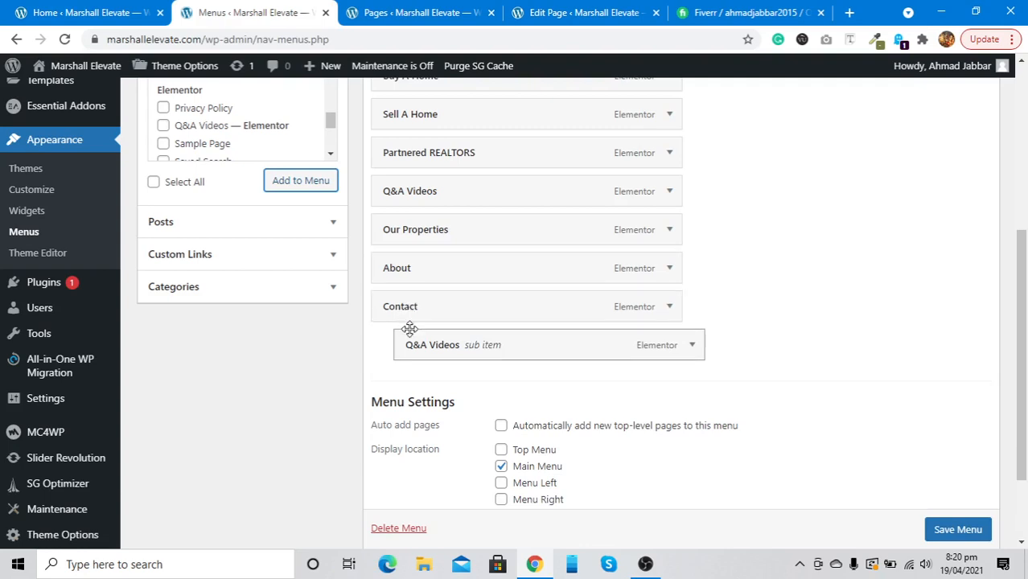
{"action": "left_click", "coordinate": [966, 529]}
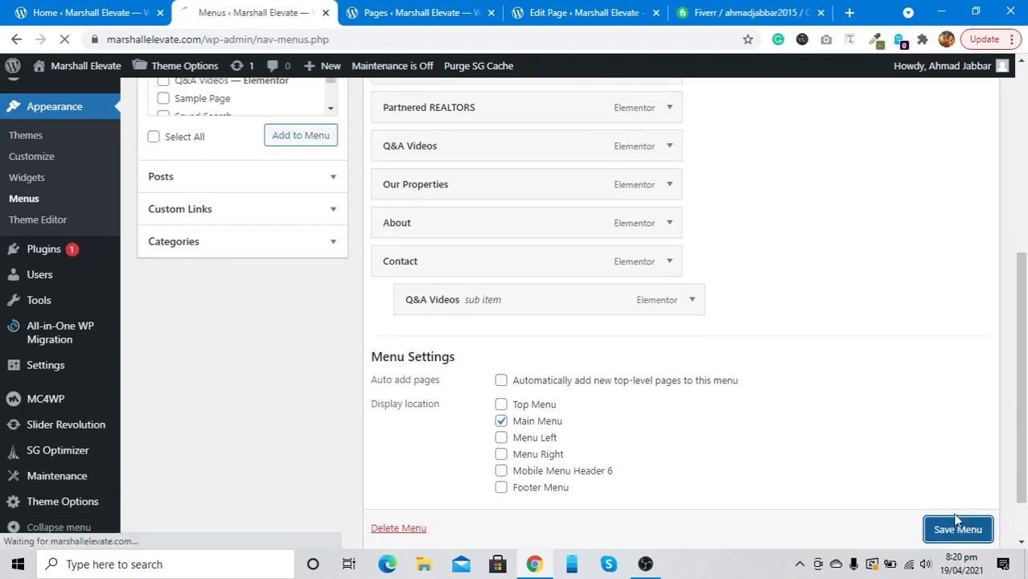
{"action": "left_click", "coordinate": [411, 10]}
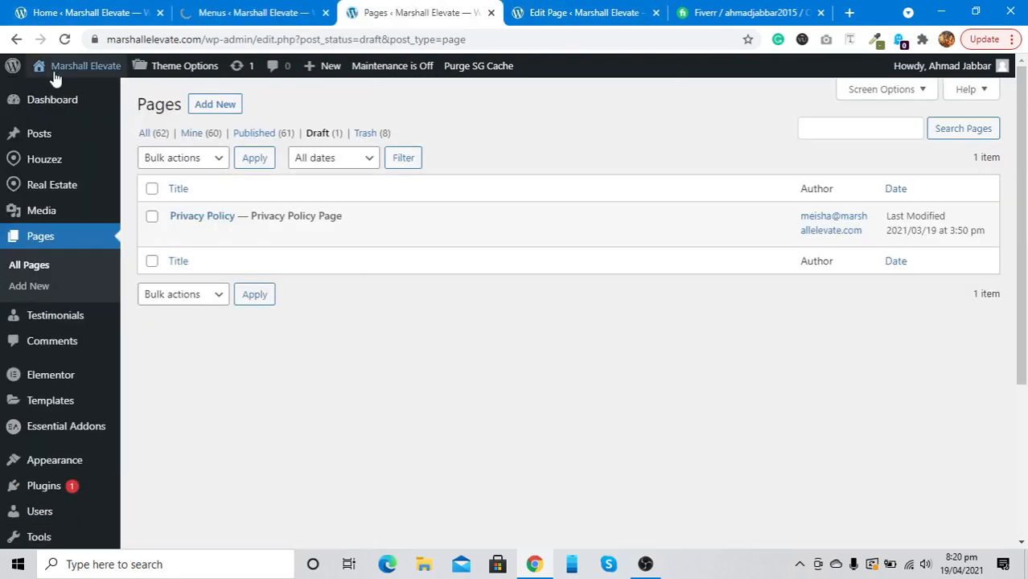
Confirm on the live site that Contact drops down to Q&A Videos, then return to Menus
{"action": "mouse_move", "coordinate": [53, 77]}
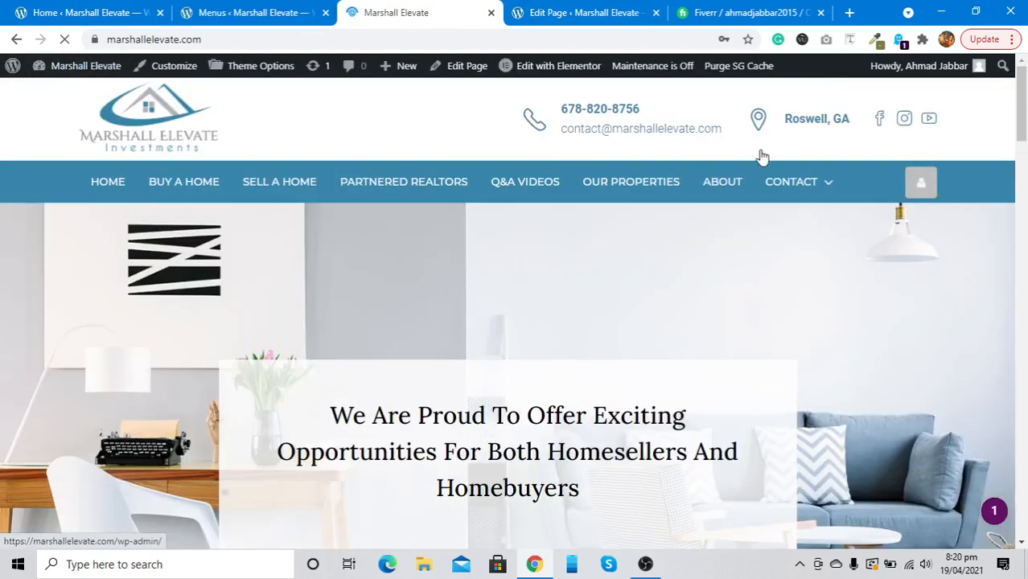
{"action": "mouse_move", "coordinate": [815, 184]}
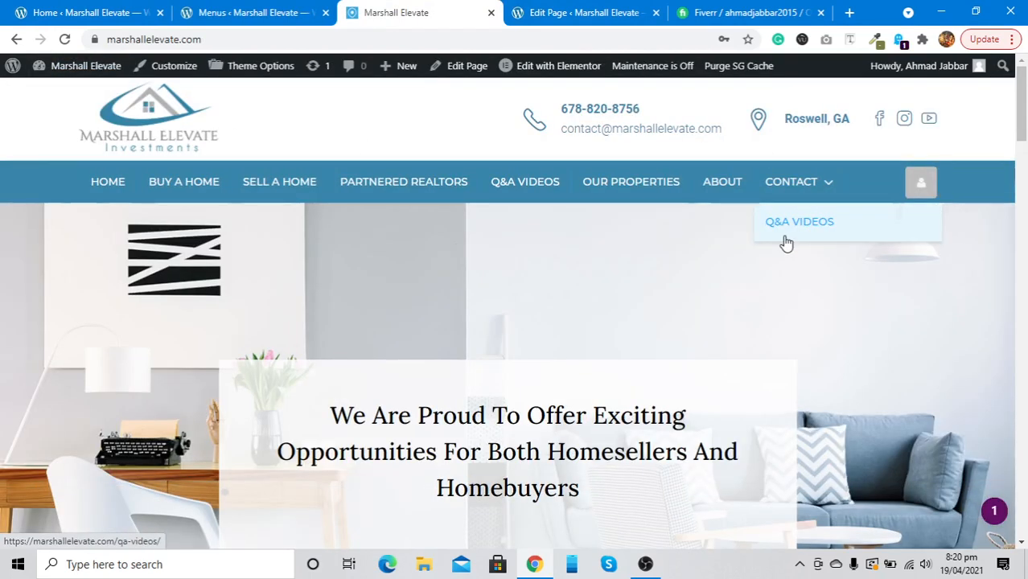
{"action": "left_click", "coordinate": [234, 12]}
Remove the Q&A Videos sub-item from under Contact and save the menu
{"action": "scroll", "coordinate": [467, 252], "scroll_direction": "down", "scroll_amount": 5}
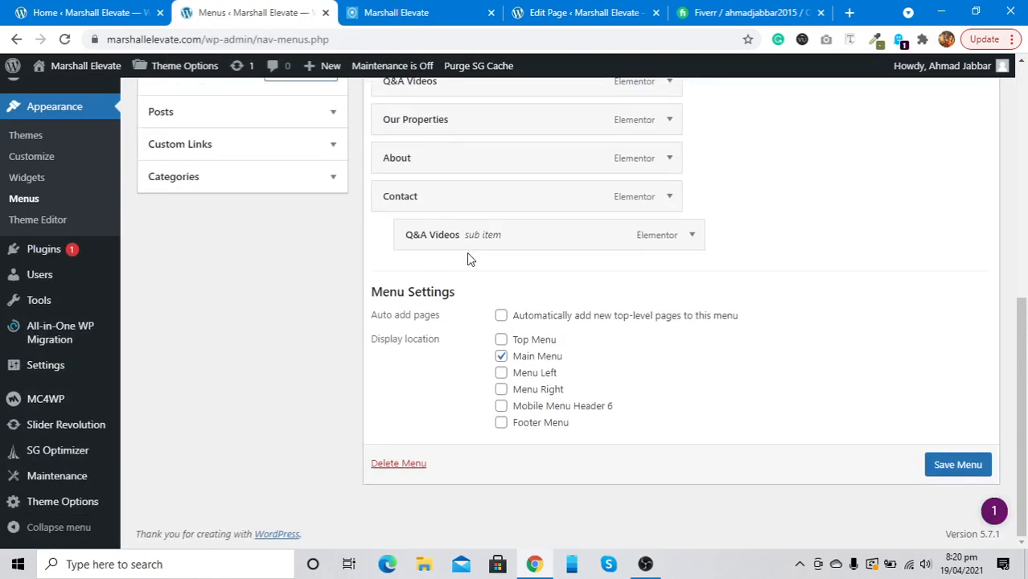
{"action": "left_click", "coordinate": [688, 241]}
{"action": "left_click", "coordinate": [420, 375]}
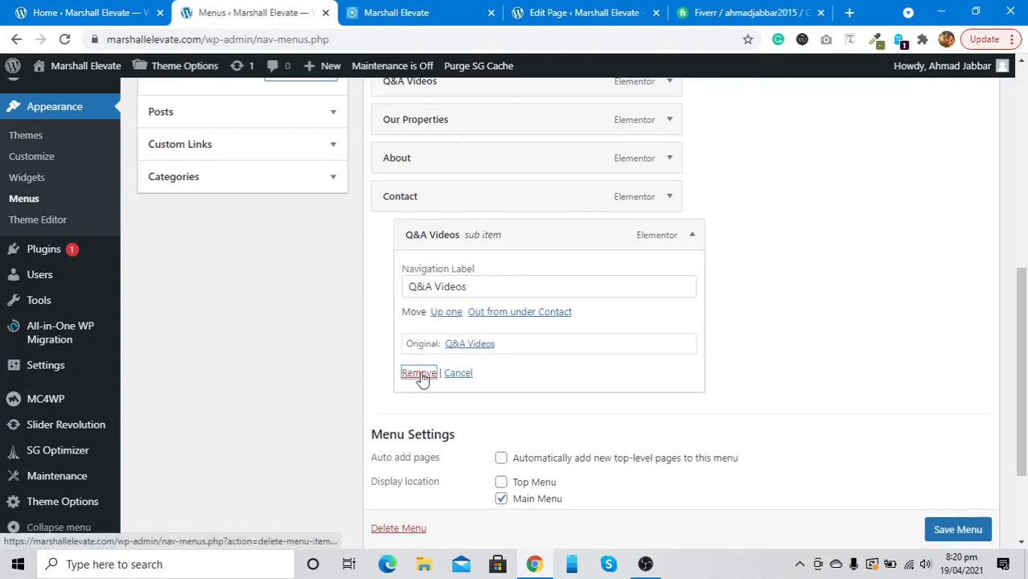
{"action": "left_click", "coordinate": [952, 462]}
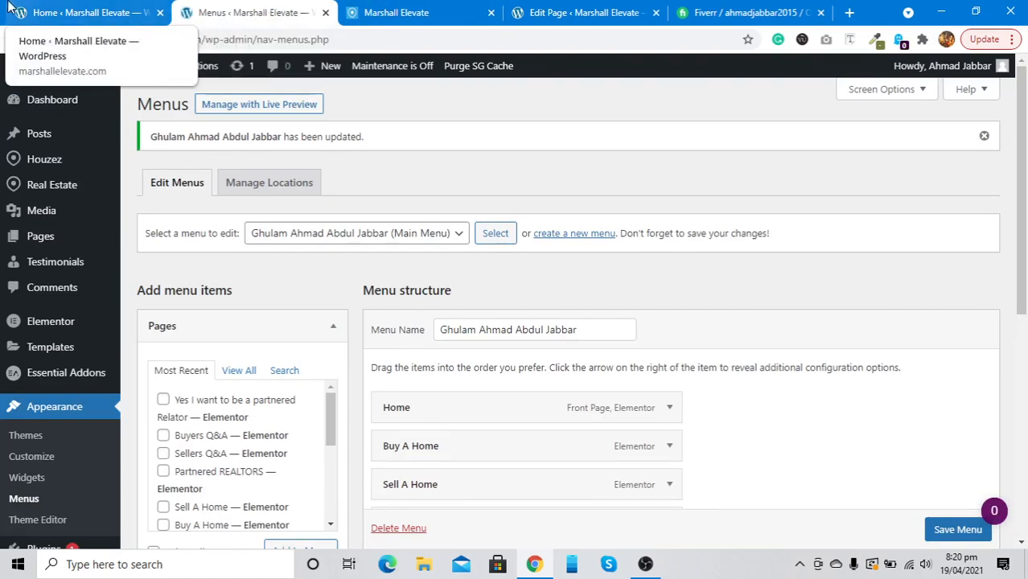
{"action": "left_click", "coordinate": [366, 10]}
{"action": "scroll", "coordinate": [457, 420], "scroll_direction": "down", "scroll_amount": 1}
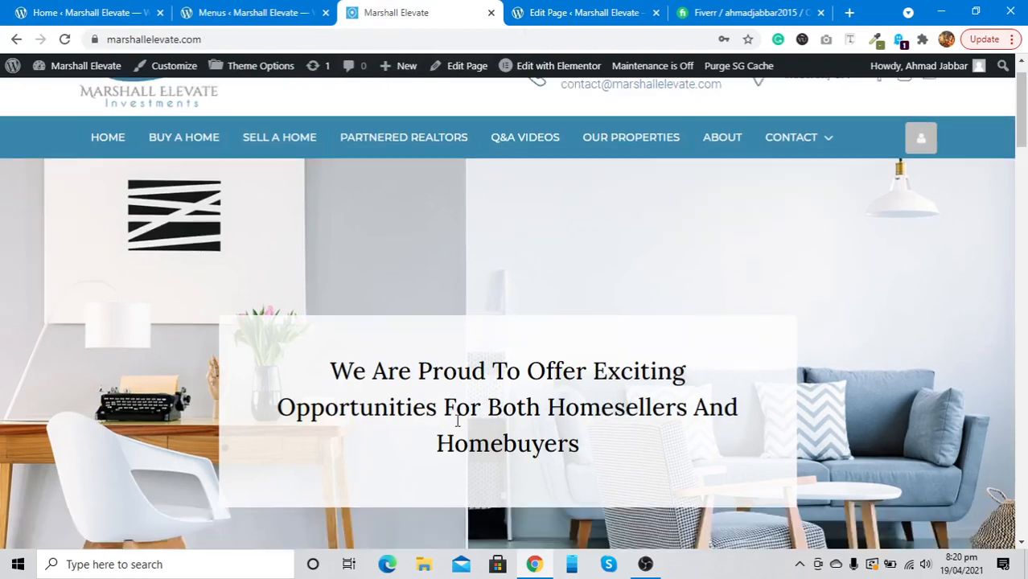
{"action": "scroll", "coordinate": [457, 420], "scroll_direction": "down", "scroll_amount": 15}
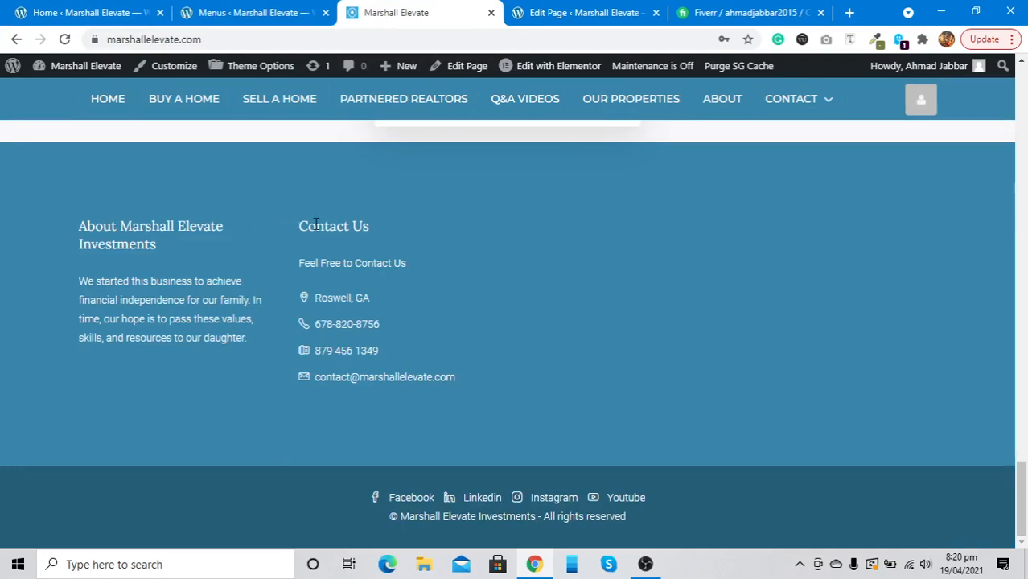
{"action": "left_click", "coordinate": [21, 9]}
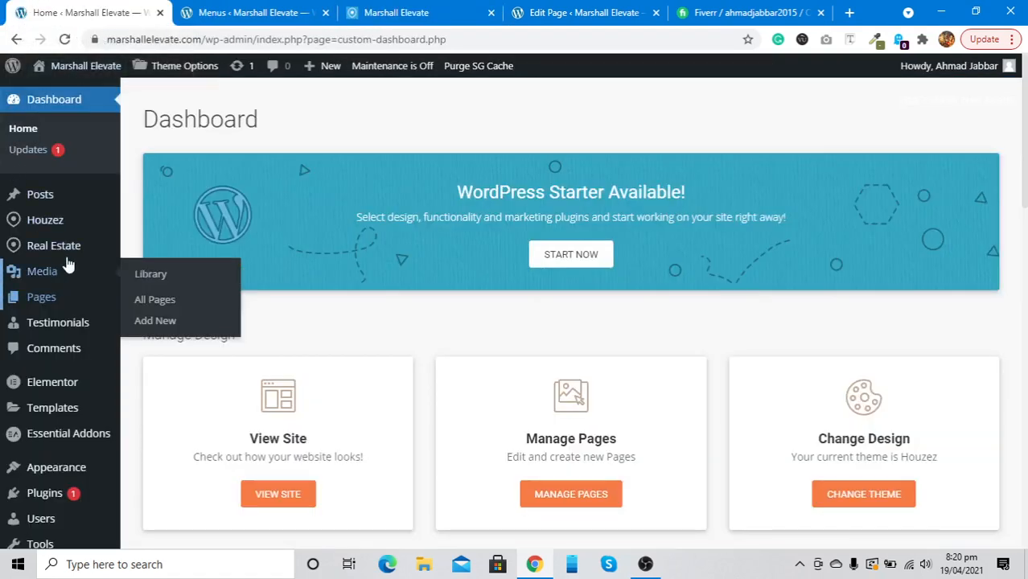
{"action": "left_click", "coordinate": [262, 6]}
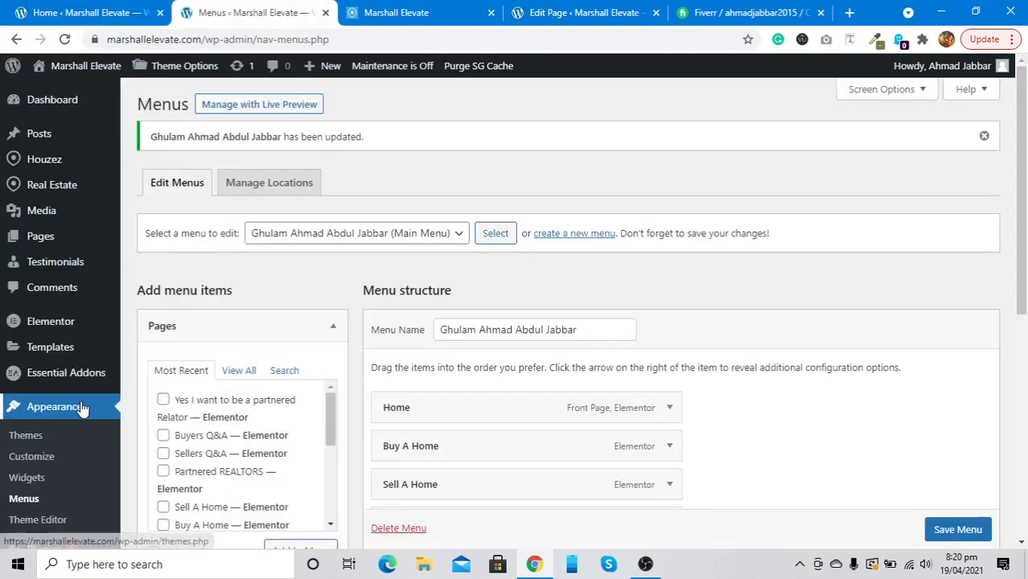
{"action": "scroll", "coordinate": [64, 409], "scroll_direction": "down", "scroll_amount": 3}
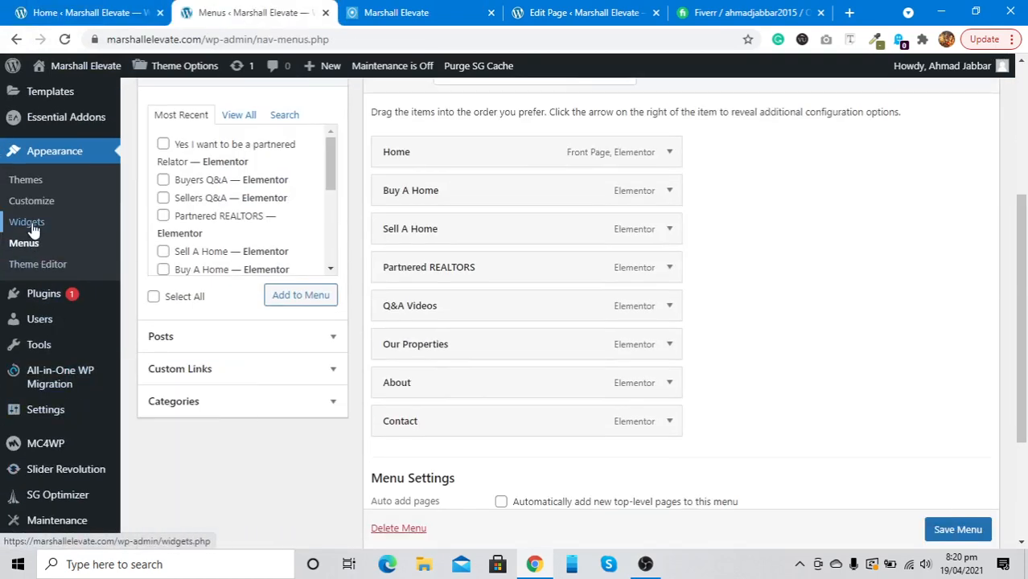
{"action": "scroll", "coordinate": [32, 229], "scroll_direction": "up", "scroll_amount": 3}
{"action": "mouse_move", "coordinate": [47, 104]}
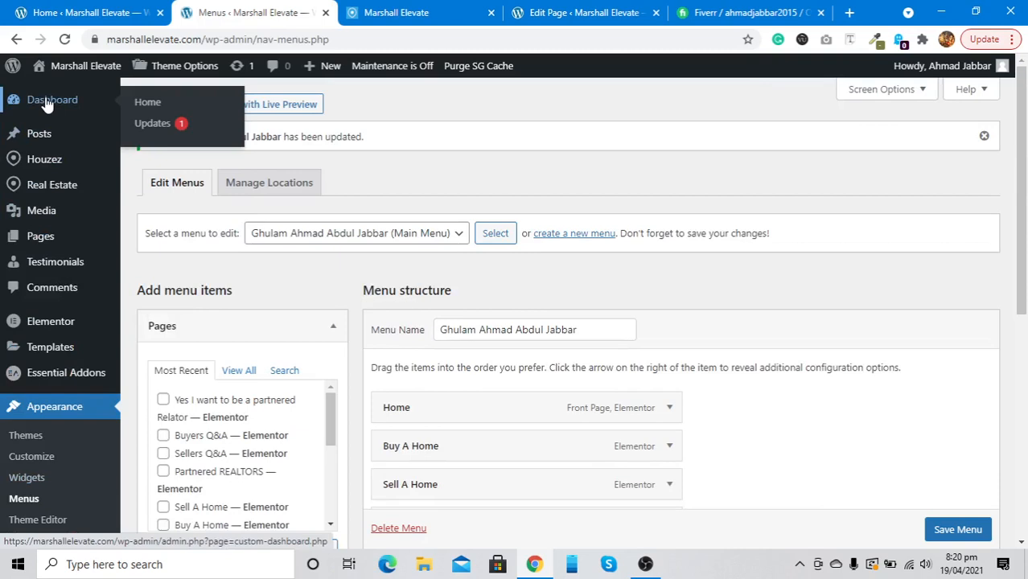
{"action": "scroll", "coordinate": [20, 415], "scroll_direction": "down", "scroll_amount": 2}
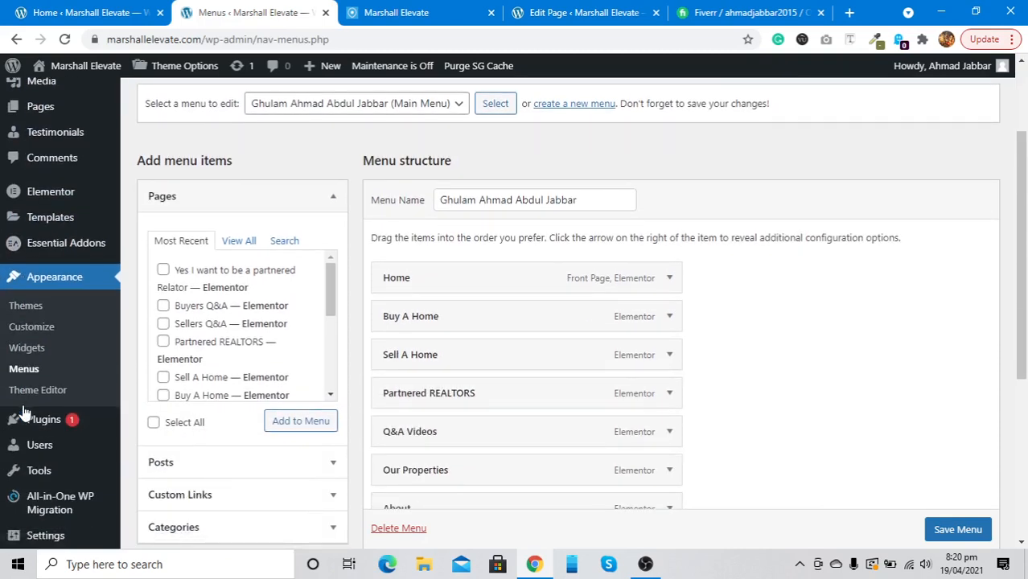
Open Appearance > Widgets and compare Footer Areas 1 to 4 with the live site's footer
{"action": "left_click", "coordinate": [22, 352]}
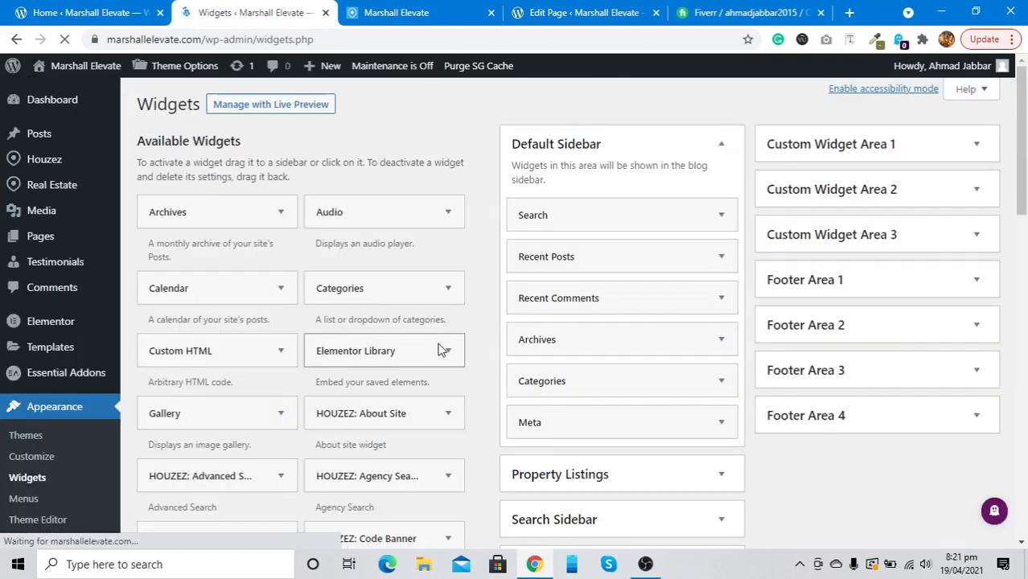
{"action": "scroll", "coordinate": [847, 325], "scroll_direction": "down", "scroll_amount": 1}
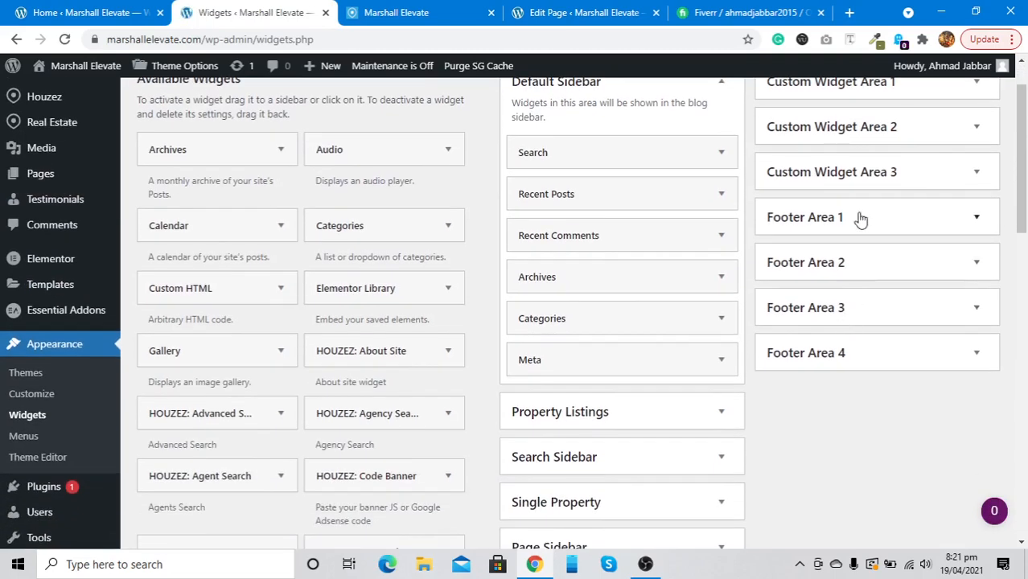
{"action": "left_click", "coordinate": [388, 12]}
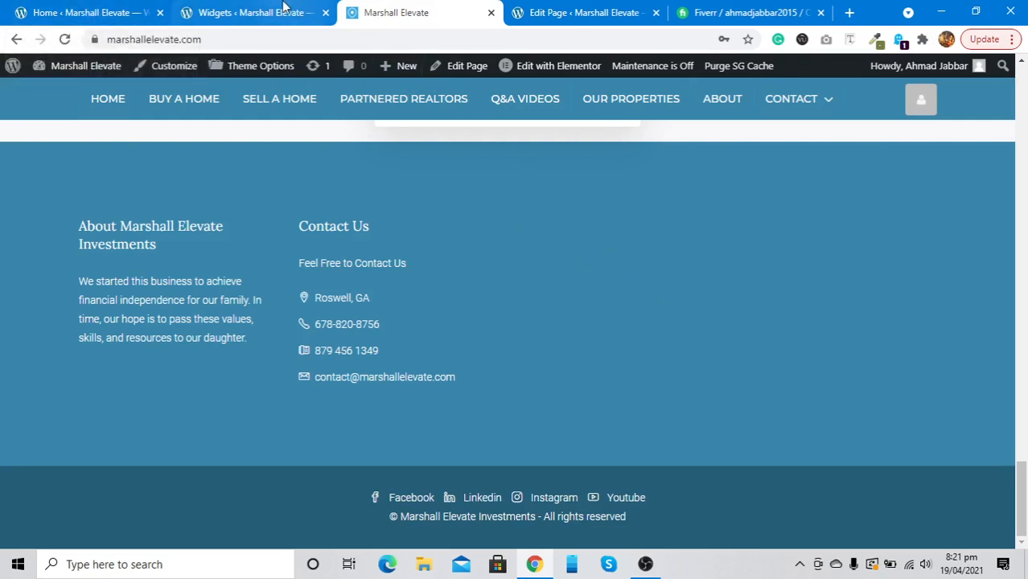
{"action": "scroll", "coordinate": [301, 230], "scroll_direction": "up", "scroll_amount": 20}
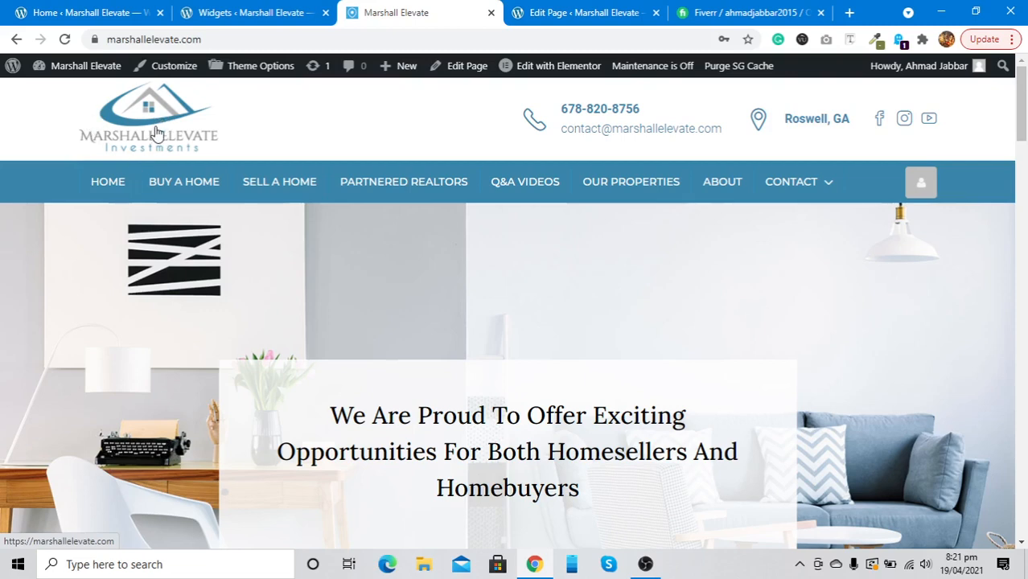
{"action": "left_click", "coordinate": [72, 8]}
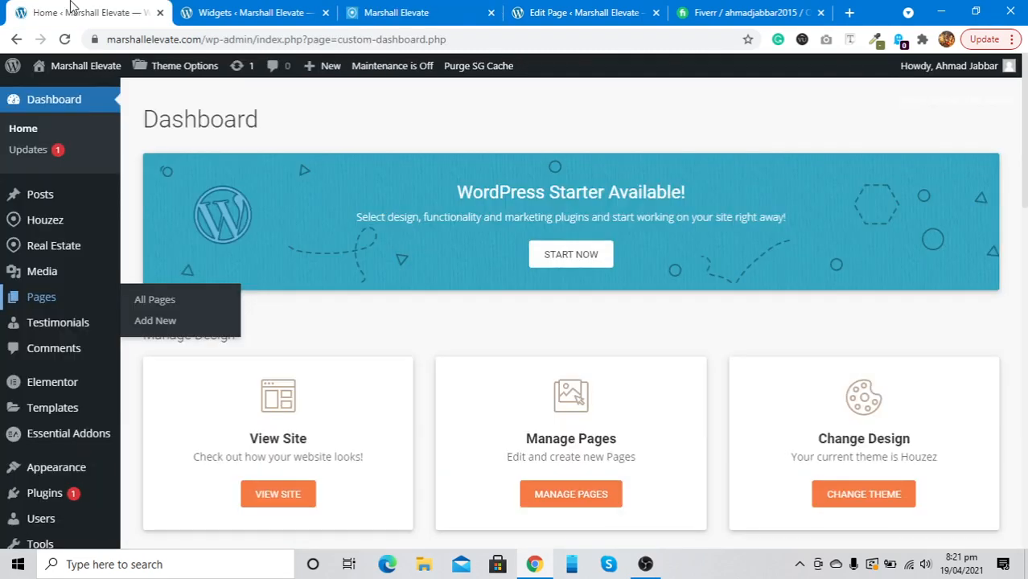
{"action": "left_click", "coordinate": [249, 12]}
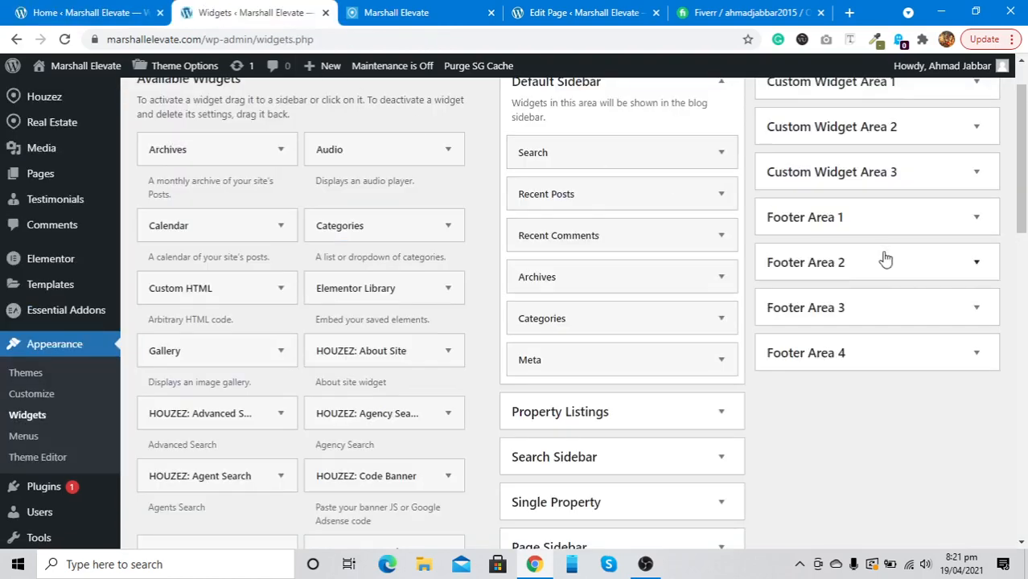
Expand Footer Area 1 and open the HOUZEZ: About Site widget's Read More Link field
{"action": "left_click", "coordinate": [884, 225]}
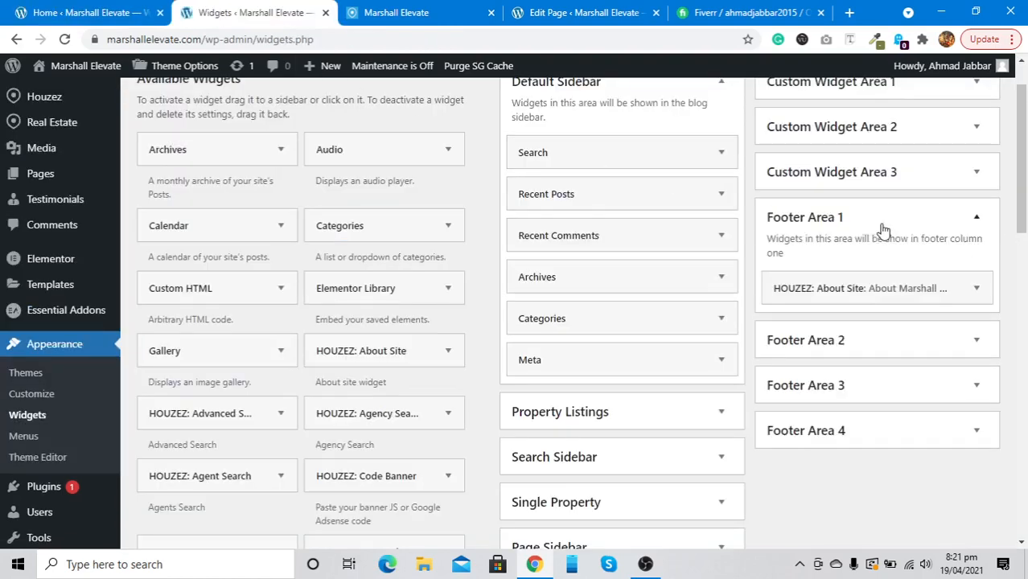
{"action": "left_click", "coordinate": [899, 283]}
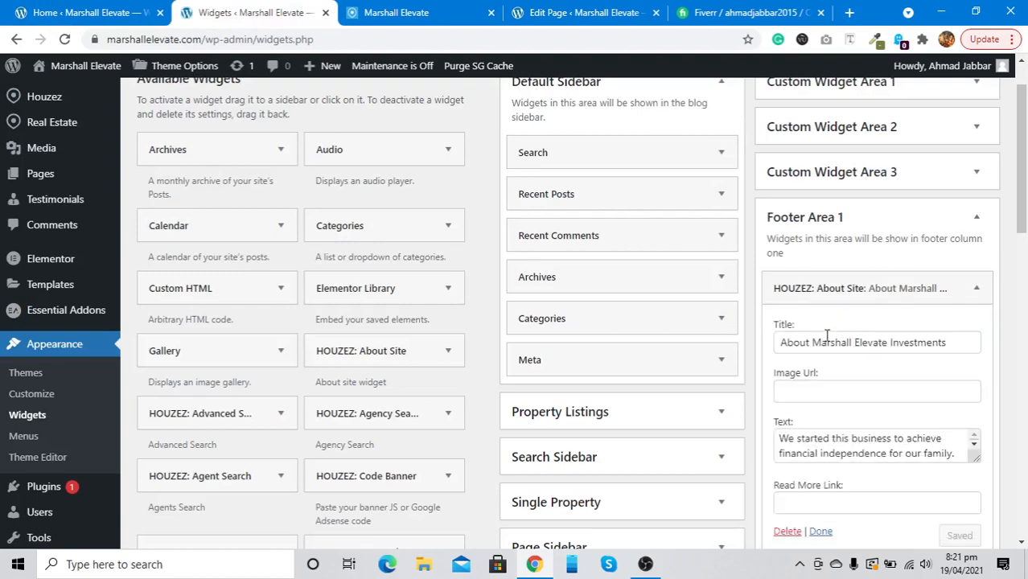
{"action": "scroll", "coordinate": [802, 336], "scroll_direction": "down", "scroll_amount": 2}
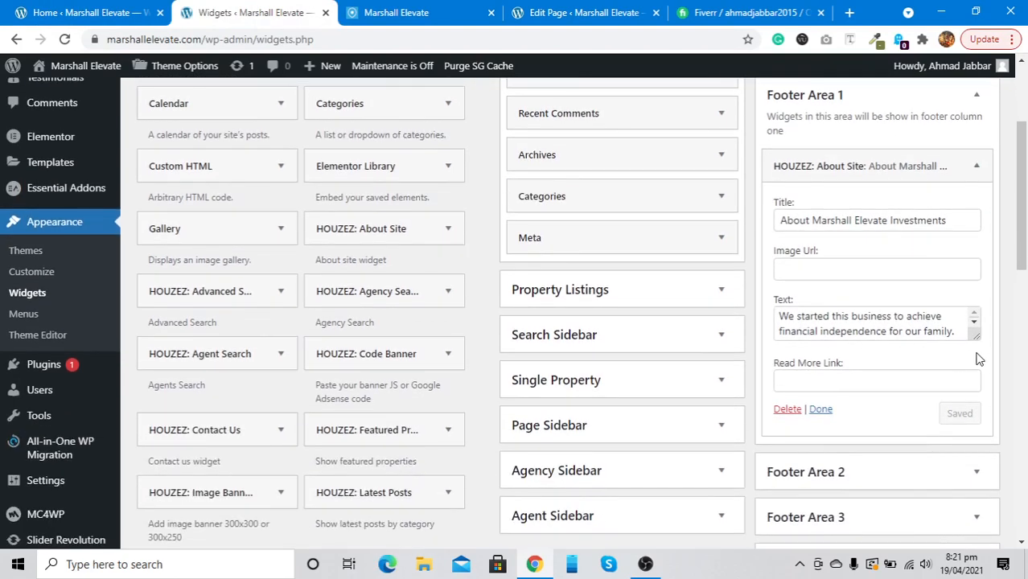
{"action": "left_click_drag", "start_coordinate": [976, 336], "coordinate": [971, 431]}
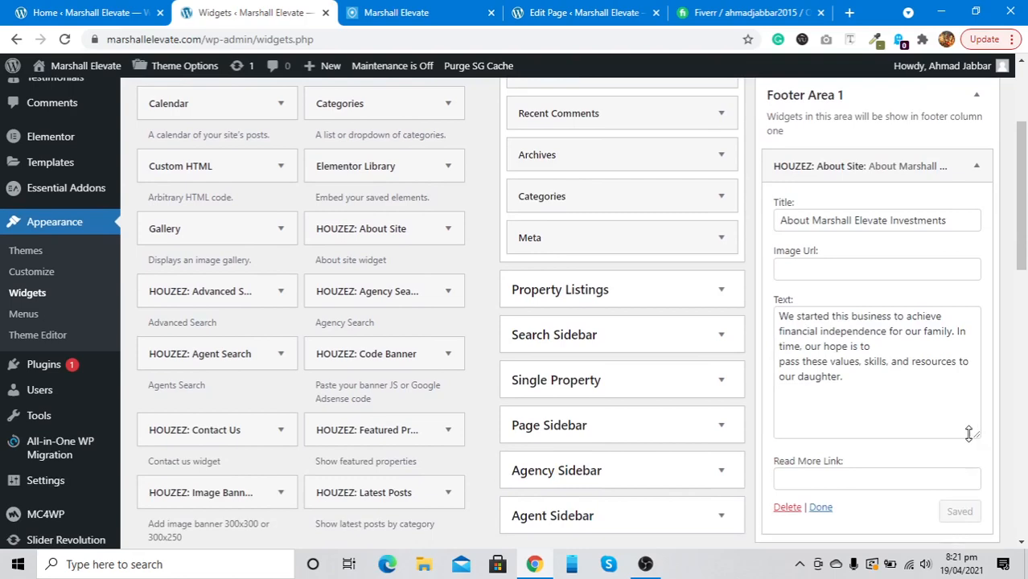
{"action": "scroll", "coordinate": [866, 410], "scroll_direction": "down", "scroll_amount": 1}
{"action": "left_click", "coordinate": [839, 391]}
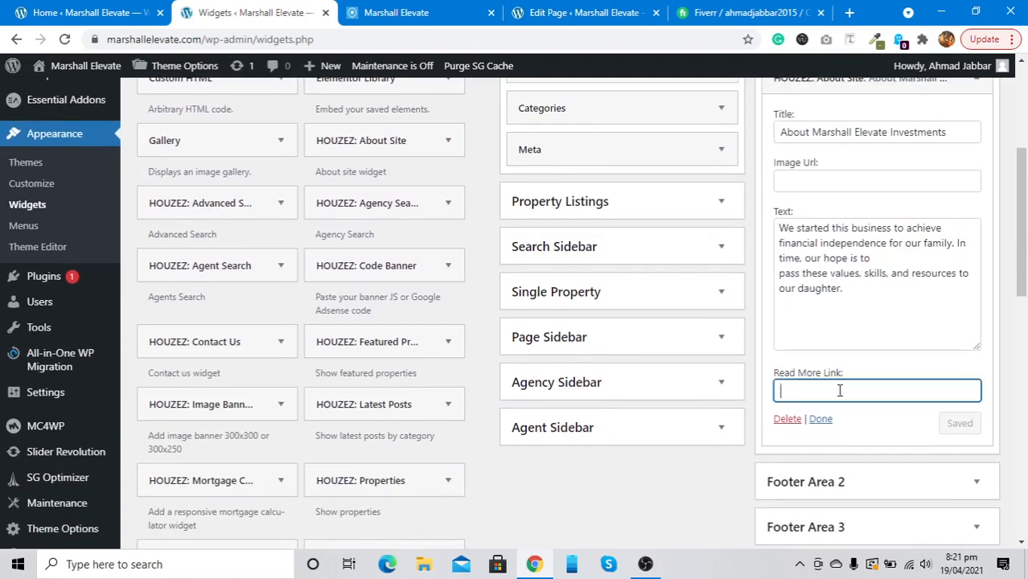
{"action": "left_click", "coordinate": [411, 10]}
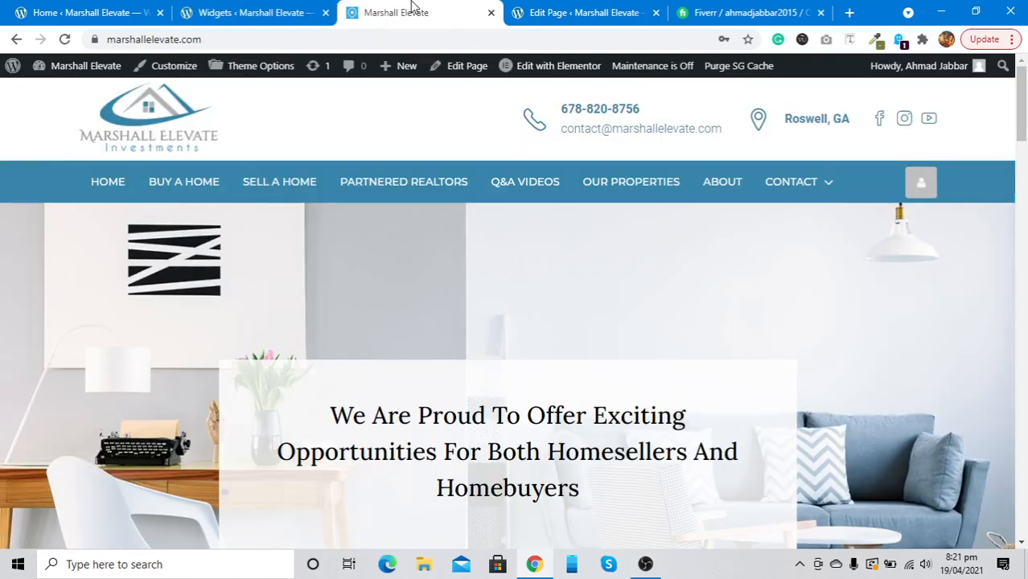
{"action": "right_click", "coordinate": [711, 182]}
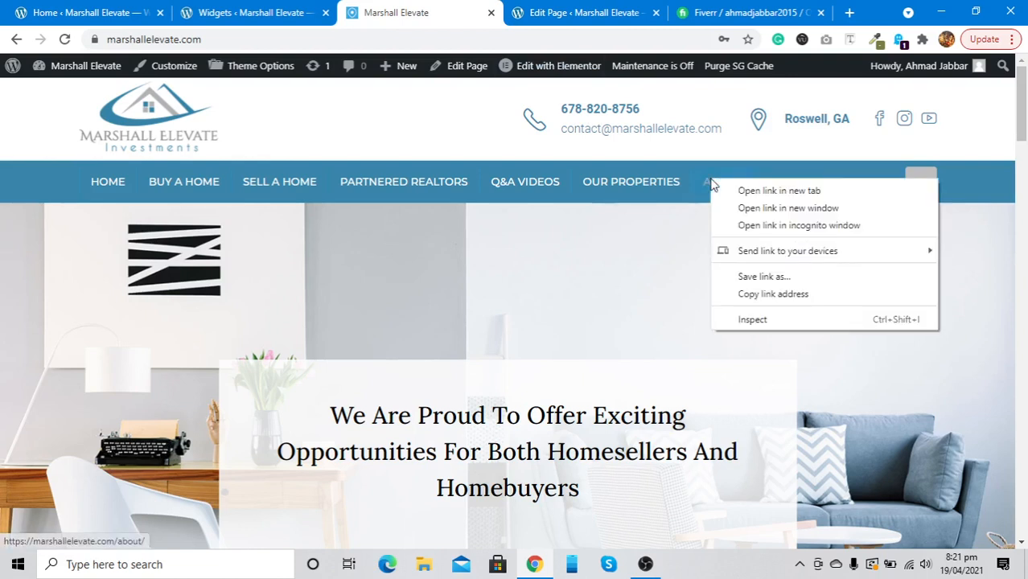
{"action": "left_click", "coordinate": [746, 294]}
{"action": "left_click", "coordinate": [290, 12]}
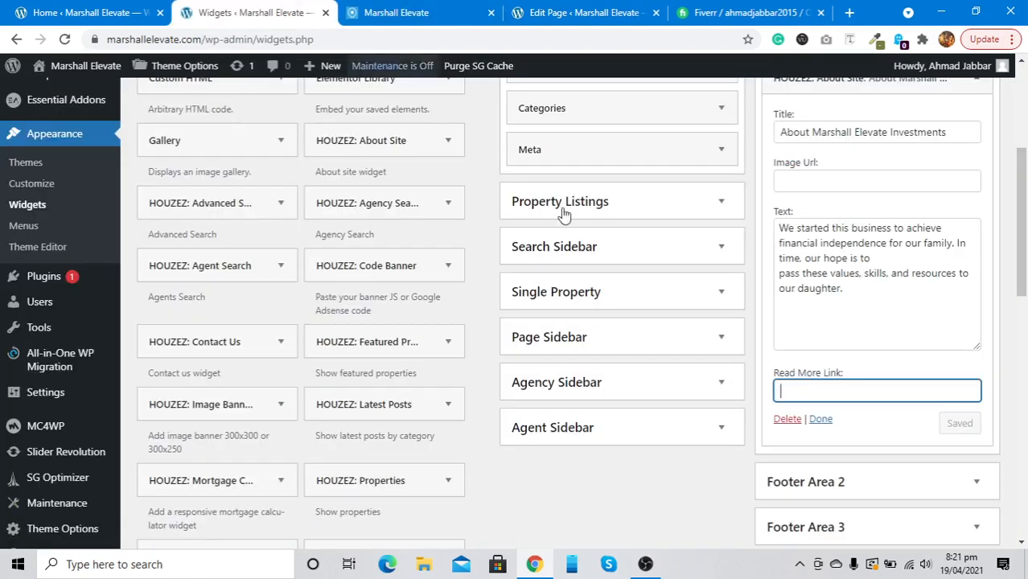
{"action": "right_click", "coordinate": [806, 396]}
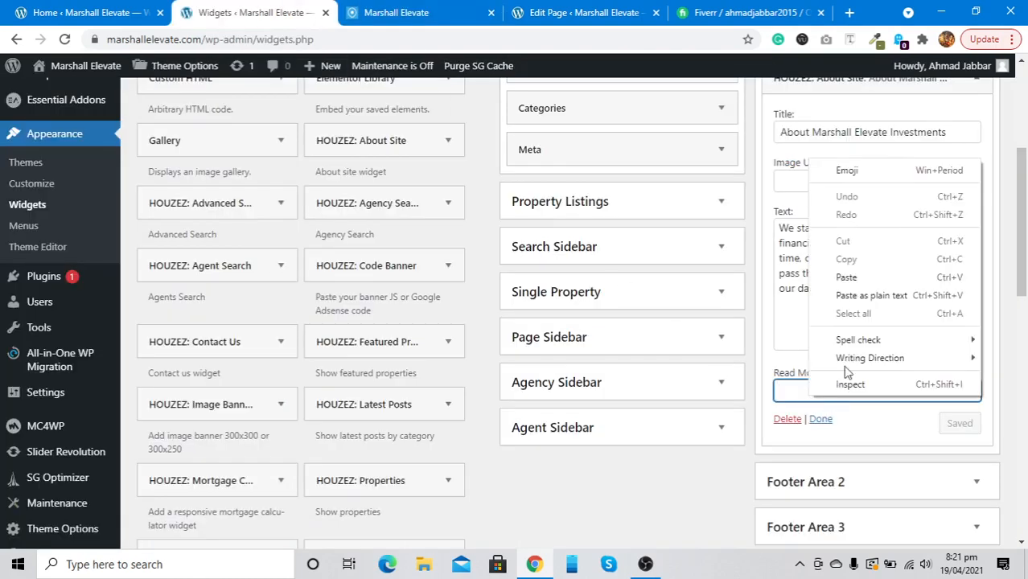
{"action": "left_click", "coordinate": [843, 276]}
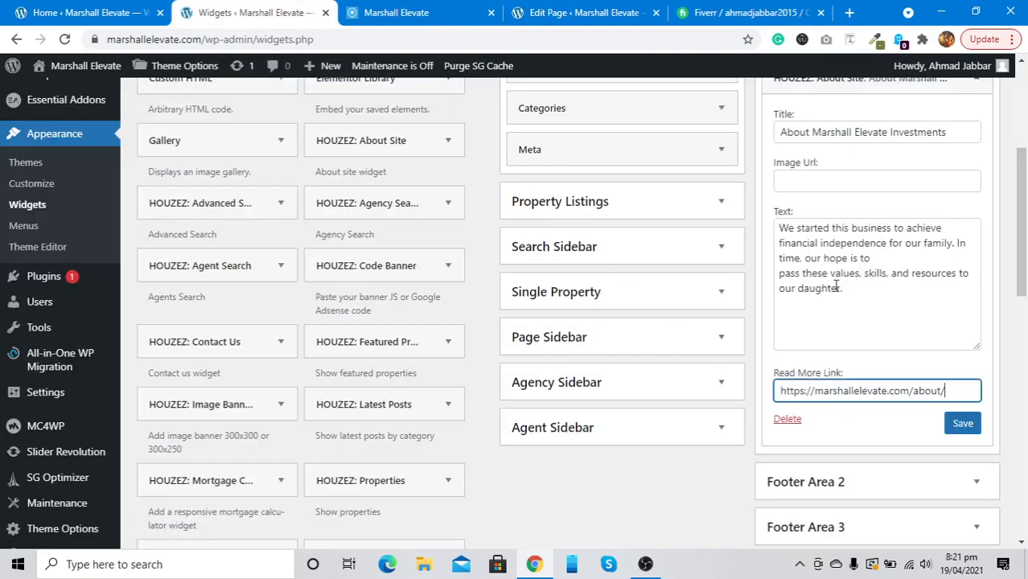
{"action": "left_click", "coordinate": [963, 432]}
{"action": "left_click", "coordinate": [975, 482]}
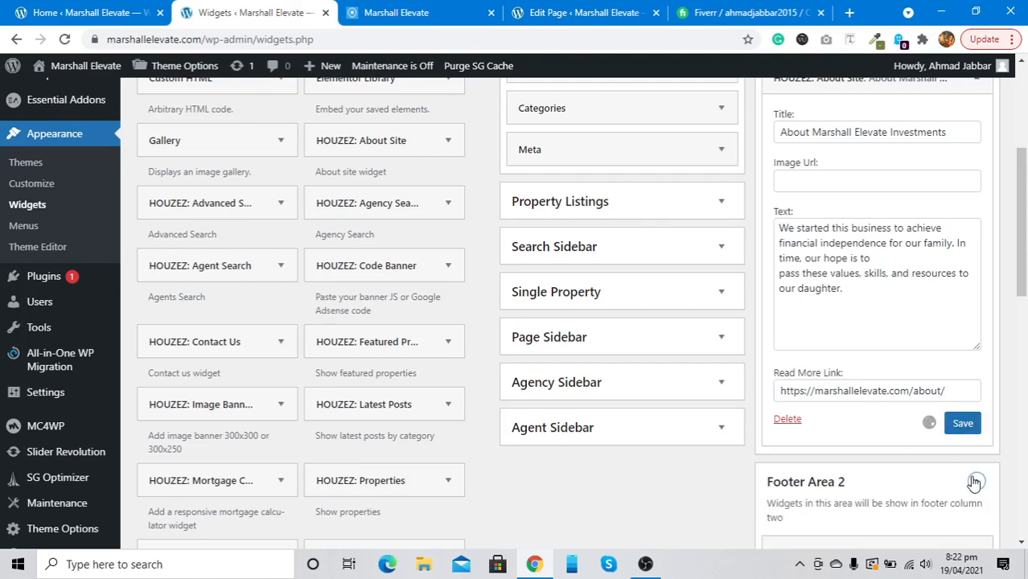
{"action": "scroll", "coordinate": [975, 482], "scroll_direction": "down", "scroll_amount": 3}
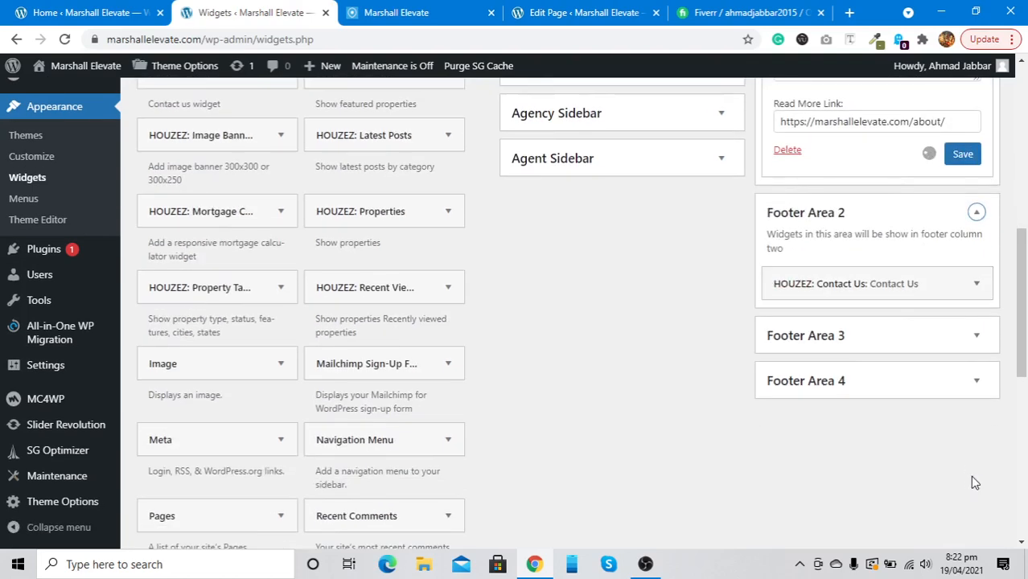
Check the Footer Area 2 Contact Us widget's fields, then view the live site's footer contact details
{"action": "left_click", "coordinate": [983, 286]}
{"action": "scroll", "coordinate": [898, 390], "scroll_direction": "down", "scroll_amount": 2}
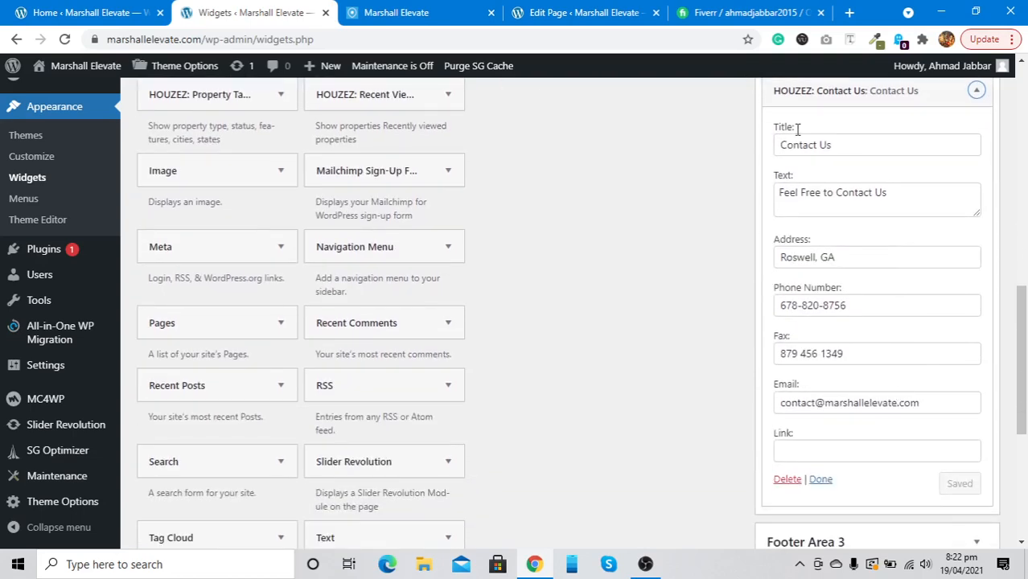
{"action": "scroll", "coordinate": [812, 256], "scroll_direction": "down", "scroll_amount": 1}
{"action": "scroll", "coordinate": [812, 259], "scroll_direction": "up", "scroll_amount": 1}
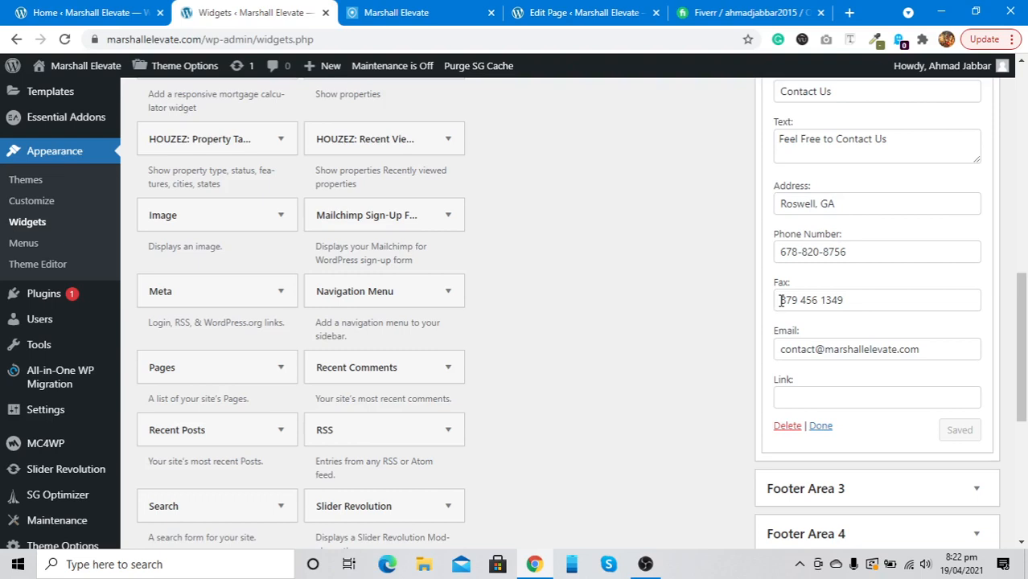
{"action": "left_click", "coordinate": [386, 12]}
{"action": "scroll", "coordinate": [374, 220], "scroll_direction": "down", "scroll_amount": 15}
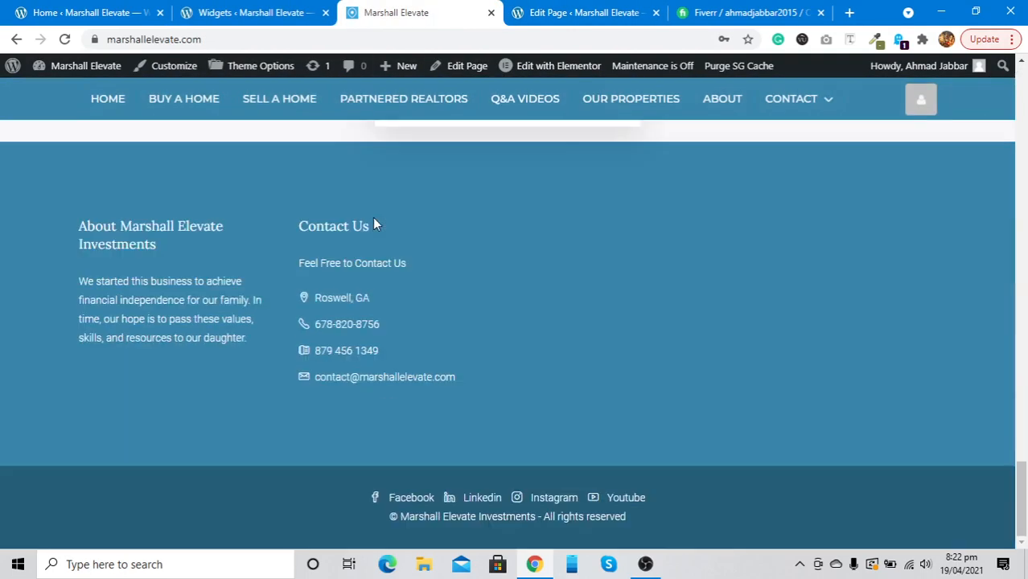
Inspect the footer phone line and select its number text in Edit as HTML
{"action": "right_click", "coordinate": [311, 325]}
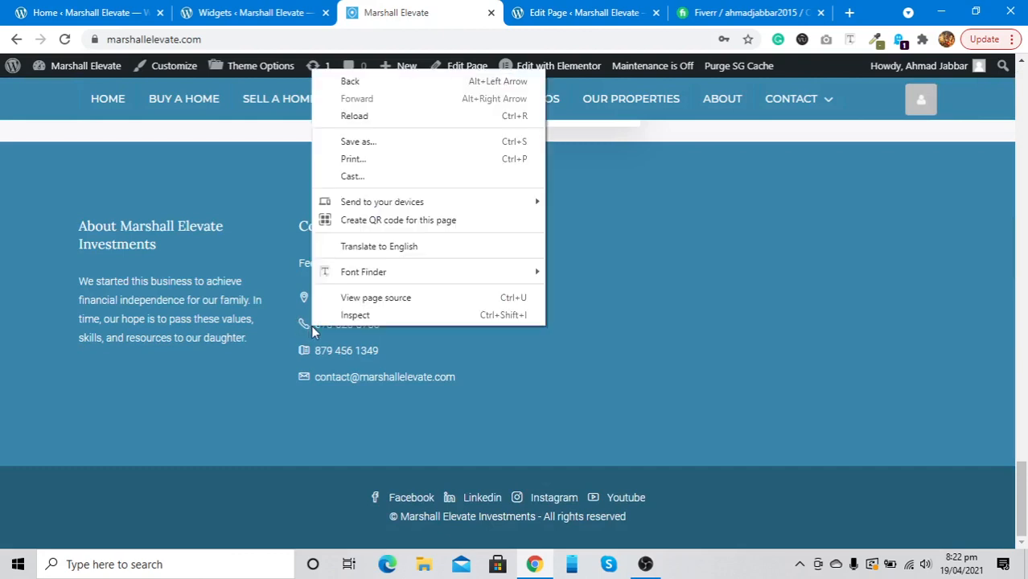
{"action": "left_click", "coordinate": [325, 314]}
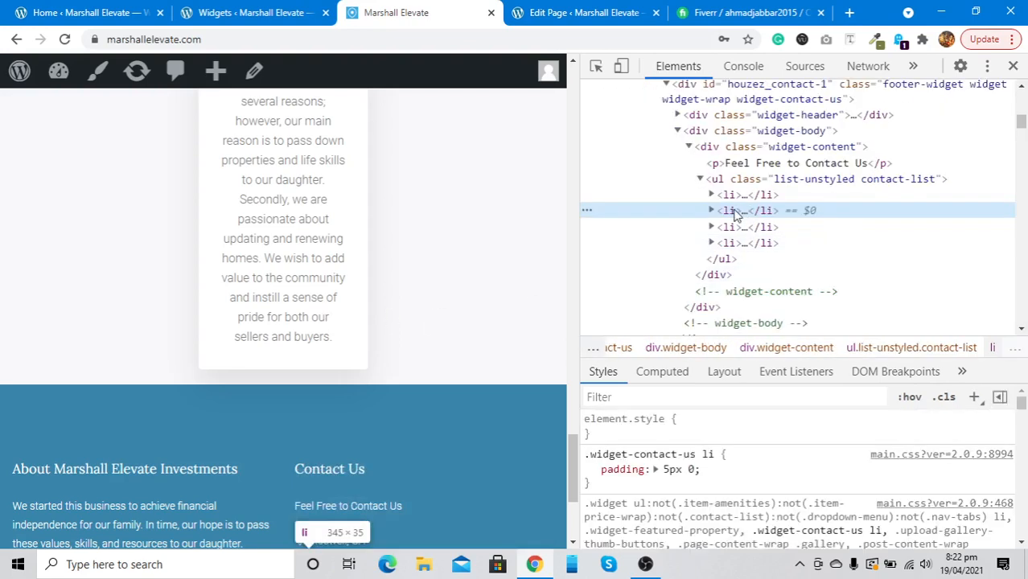
{"action": "key", "text": "F2"}
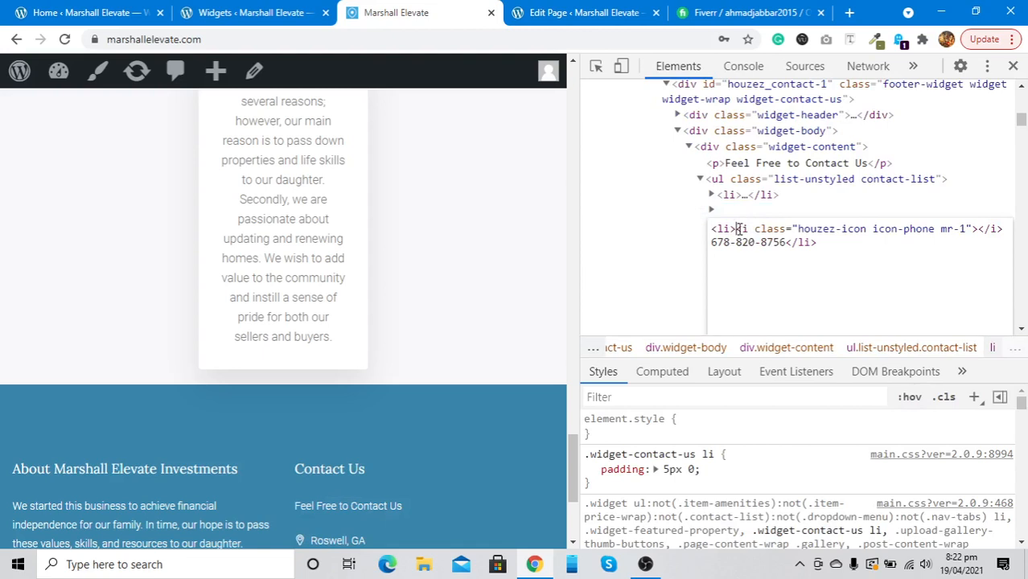
{"action": "key", "text": "shift+Down"}
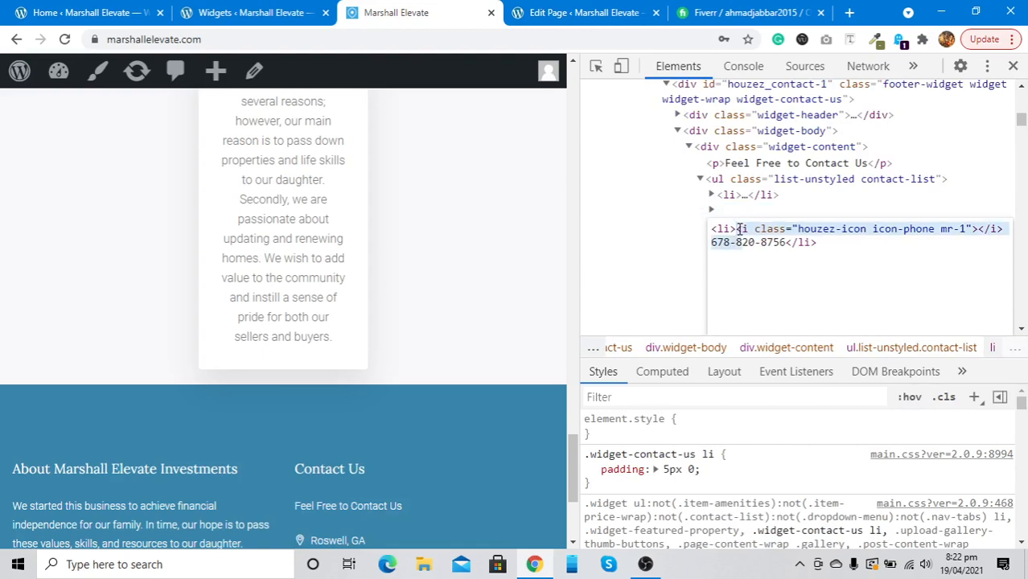
{"action": "key", "text": "shift+Right"}
{"action": "key", "text": "shift+Right"}
{"action": "key", "text": "shift+Right"}
{"action": "key", "text": "shift+Right"}
{"action": "key", "text": "shift+Right"}
{"action": "key", "text": "shift+Right"}
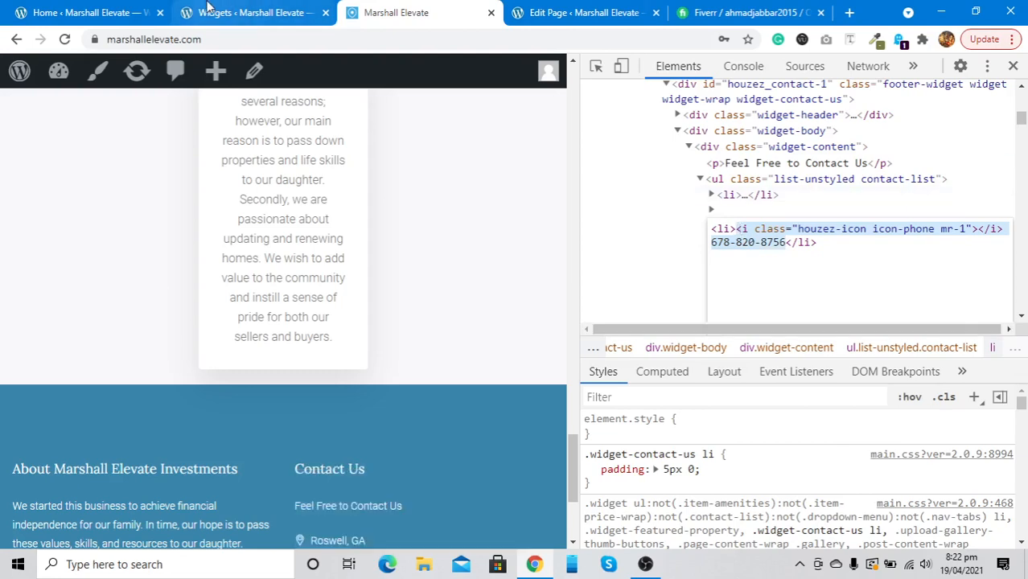
Compare the Widgets admin with the live site footer, then return to the Widgets page
{"action": "left_click", "coordinate": [209, 10]}
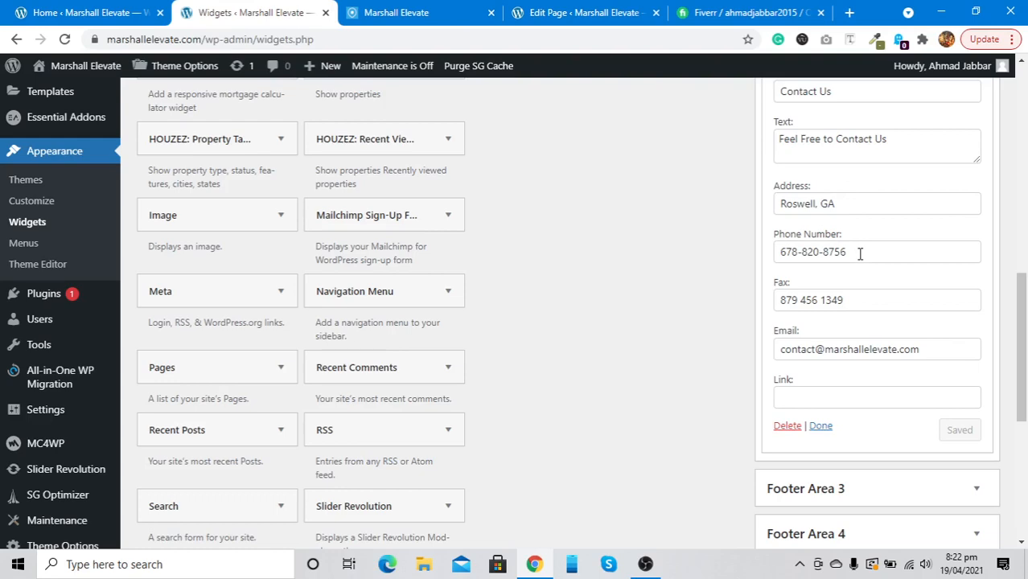
{"action": "left_click", "coordinate": [352, 9]}
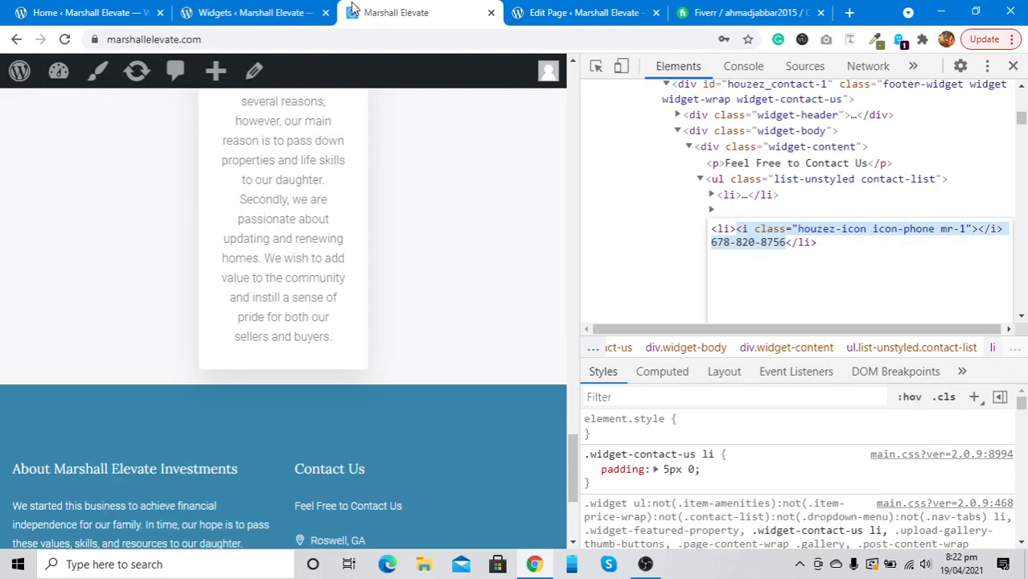
{"action": "scroll", "coordinate": [350, 482], "scroll_direction": "down", "scroll_amount": 2}
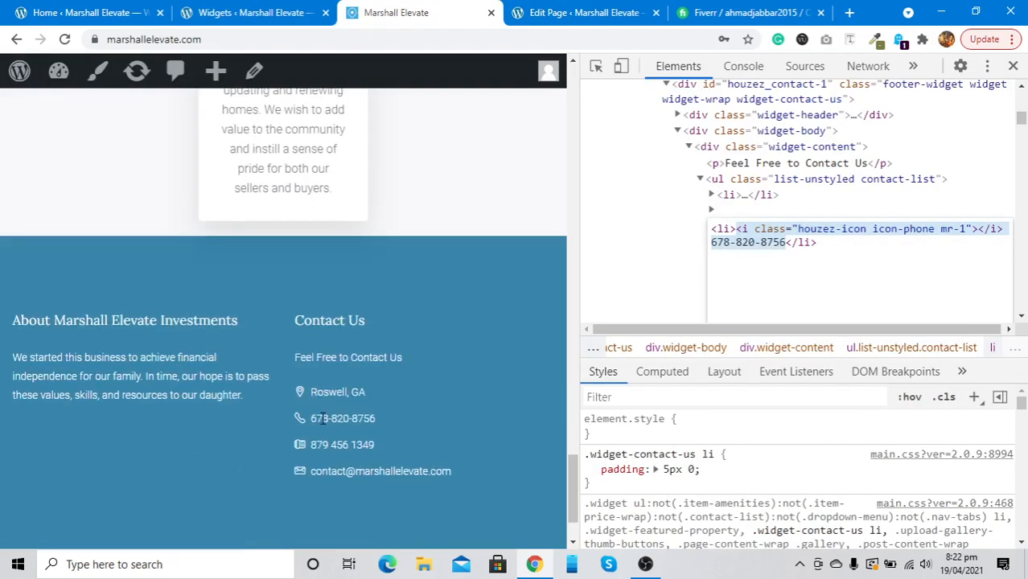
{"action": "left_click", "coordinate": [232, 16]}
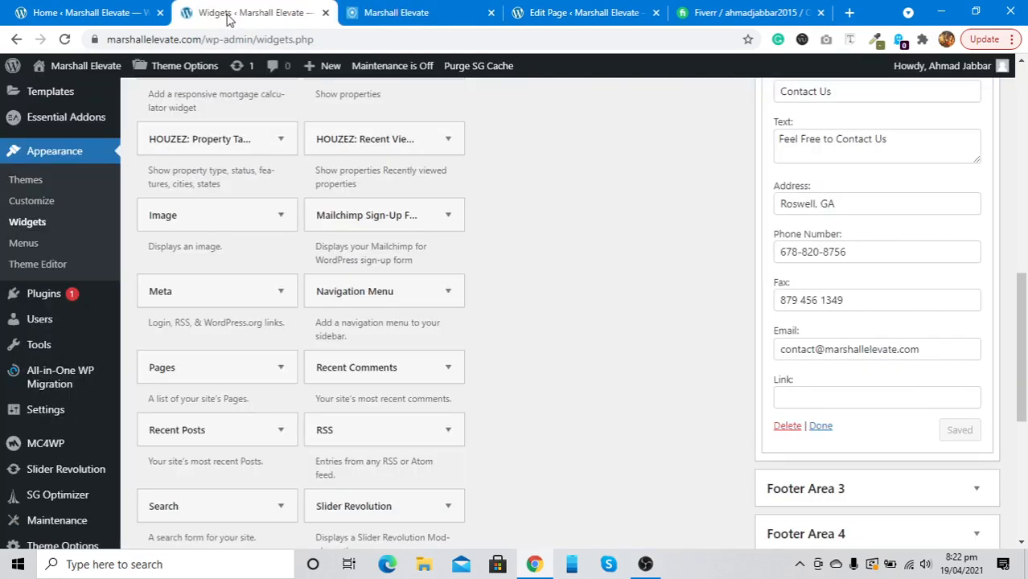
{"action": "left_click", "coordinate": [885, 254]}
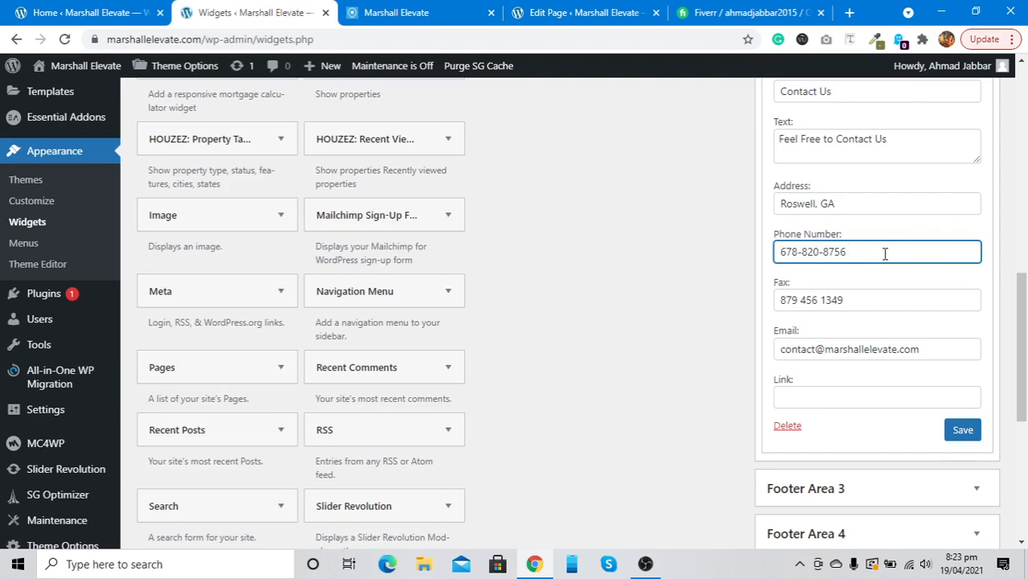
{"action": "type", "text": "or"}
{"action": "left_click", "coordinate": [868, 304]}
{"action": "key", "text": "ctrl+a"}
{"action": "key", "text": "ctrl+c"}
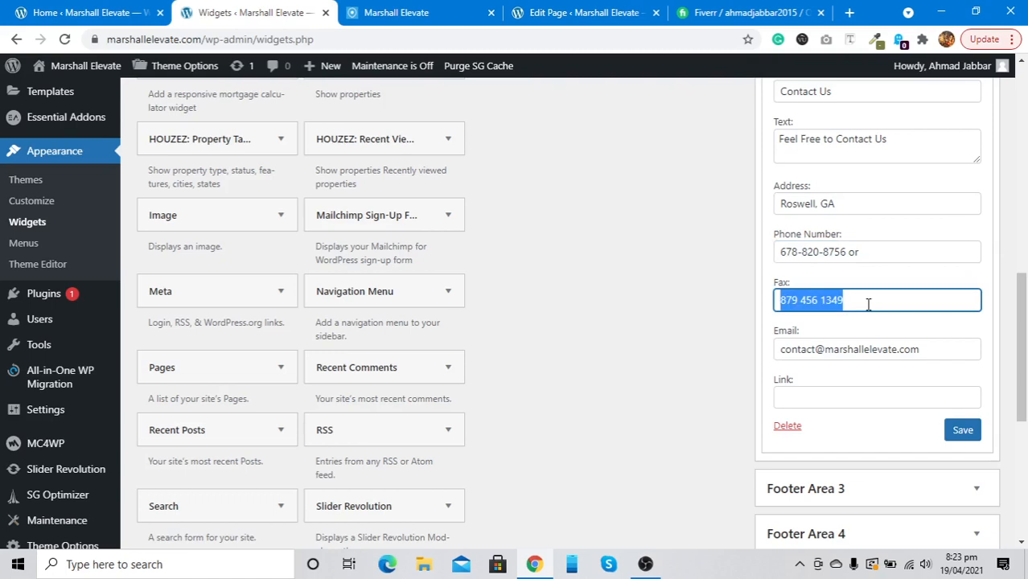
{"action": "left_click", "coordinate": [886, 249]}
{"action": "key", "text": "ctrl+v"}
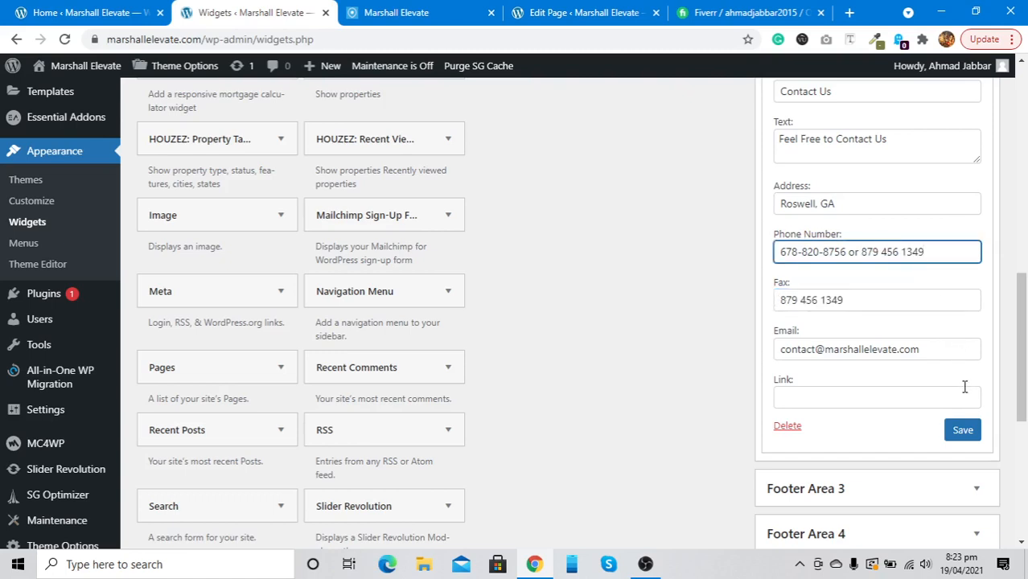
{"action": "left_click", "coordinate": [954, 432]}
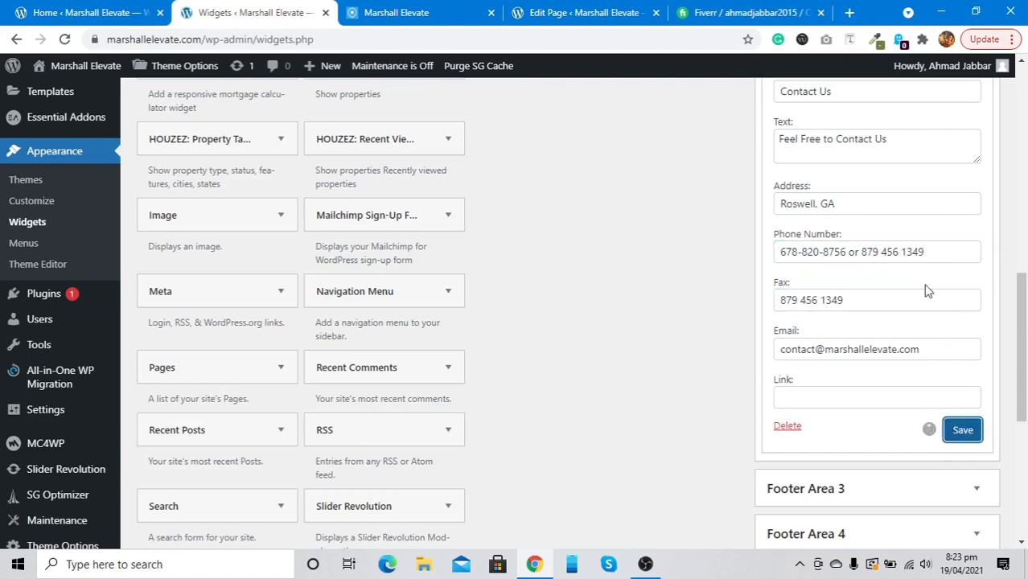
{"action": "left_click", "coordinate": [412, 9]}
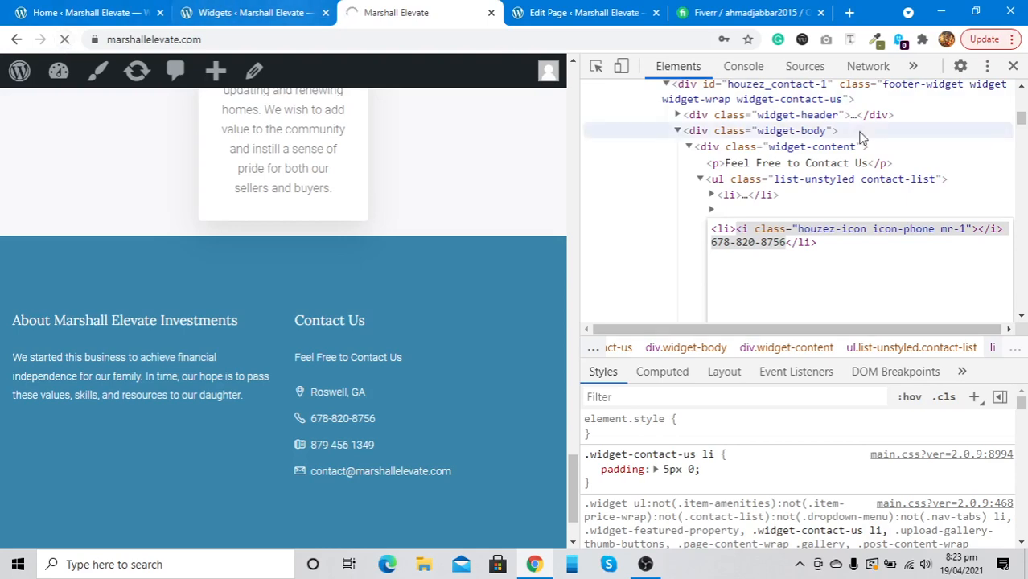
Close DevTools, confirm the footer shows both phone numbers, and return to Widgets
{"action": "left_click", "coordinate": [1014, 65]}
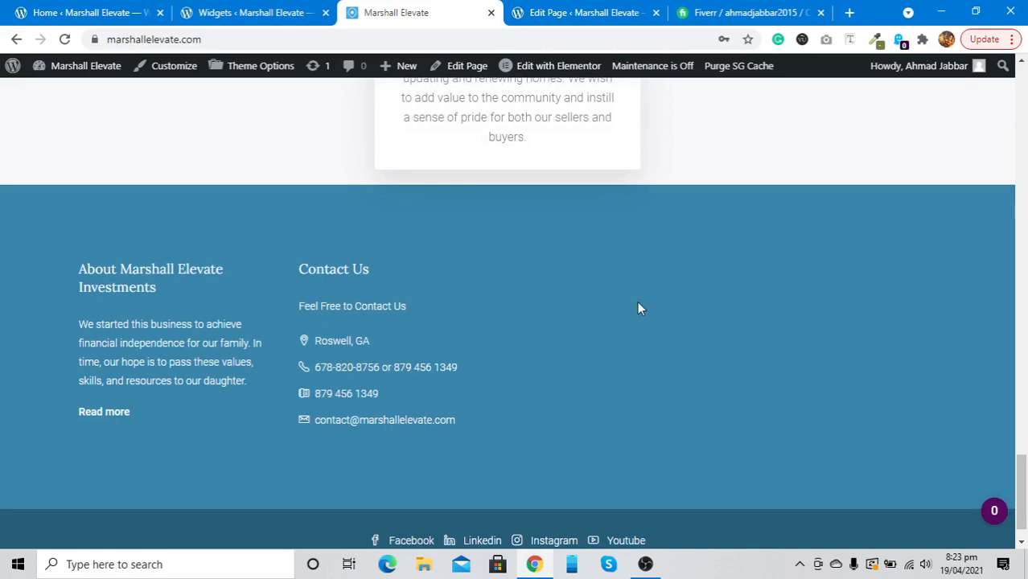
{"action": "left_click", "coordinate": [266, 10]}
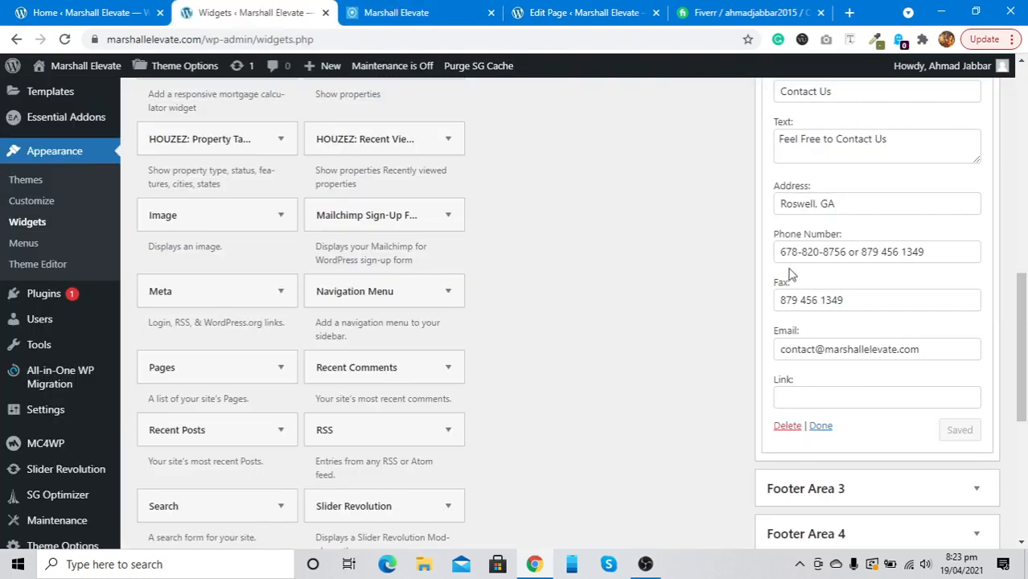
Empty the Contact Us widget's Fax field and save, keeping only the combined phone numbers
{"action": "left_click", "coordinate": [817, 303]}
{"action": "key", "text": "ctrl+a"}
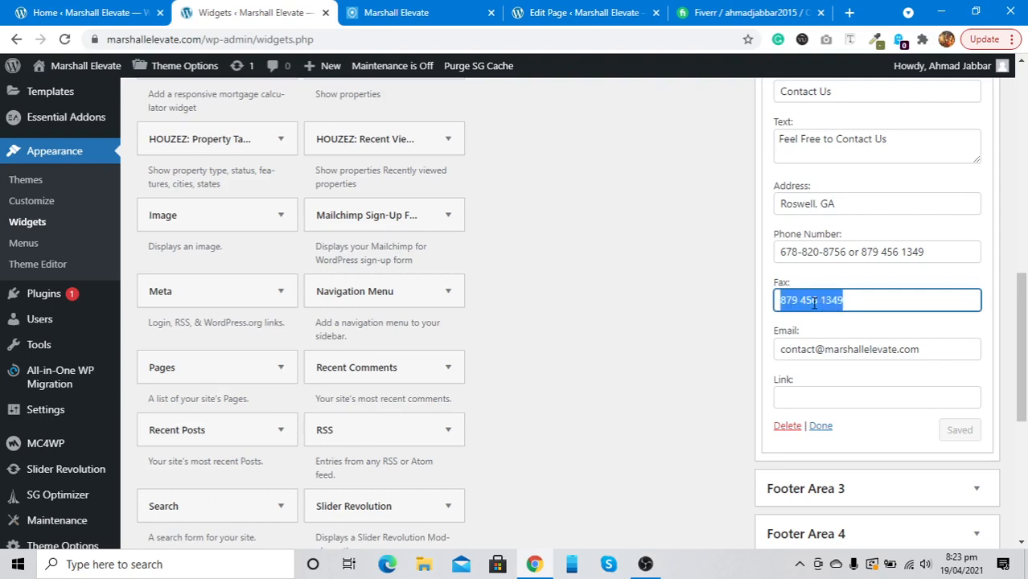
{"action": "key", "text": "BackSpace"}
{"action": "left_click", "coordinate": [857, 252]}
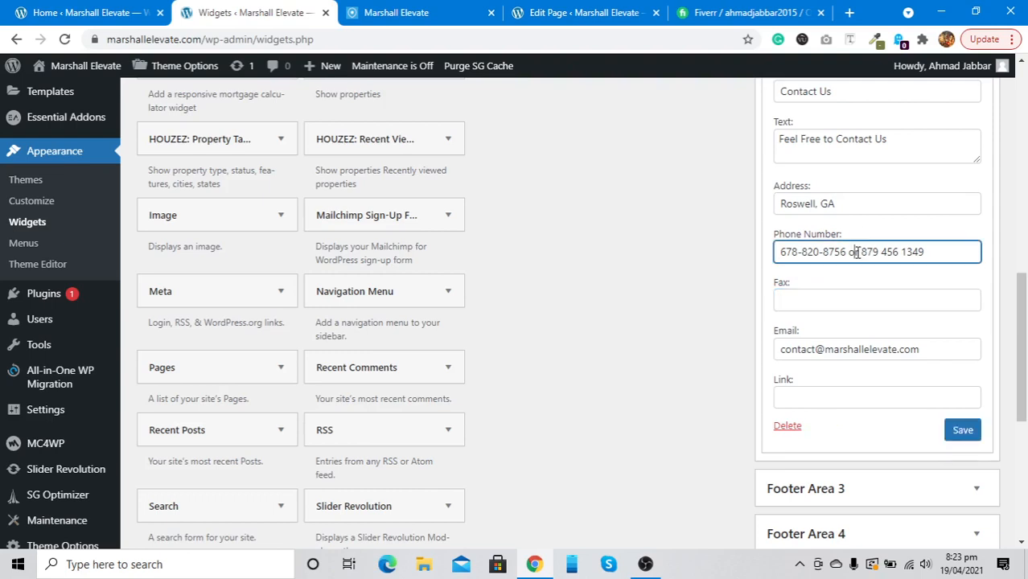
{"action": "left_click", "coordinate": [958, 431]}
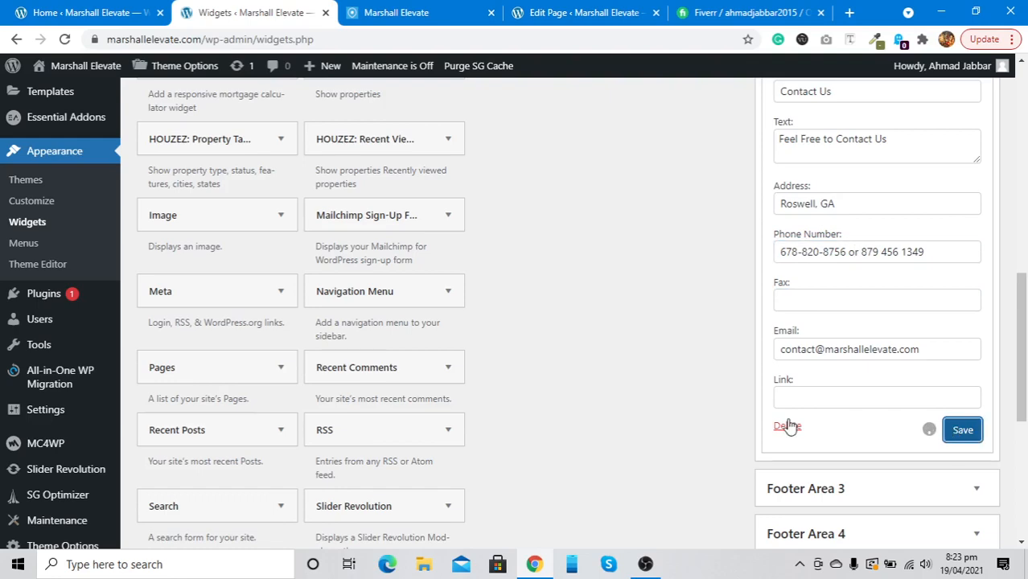
{"action": "scroll", "coordinate": [788, 425], "scroll_direction": "down", "scroll_amount": 2}
{"action": "scroll", "coordinate": [325, 231], "scroll_direction": "up", "scroll_amount": 3}
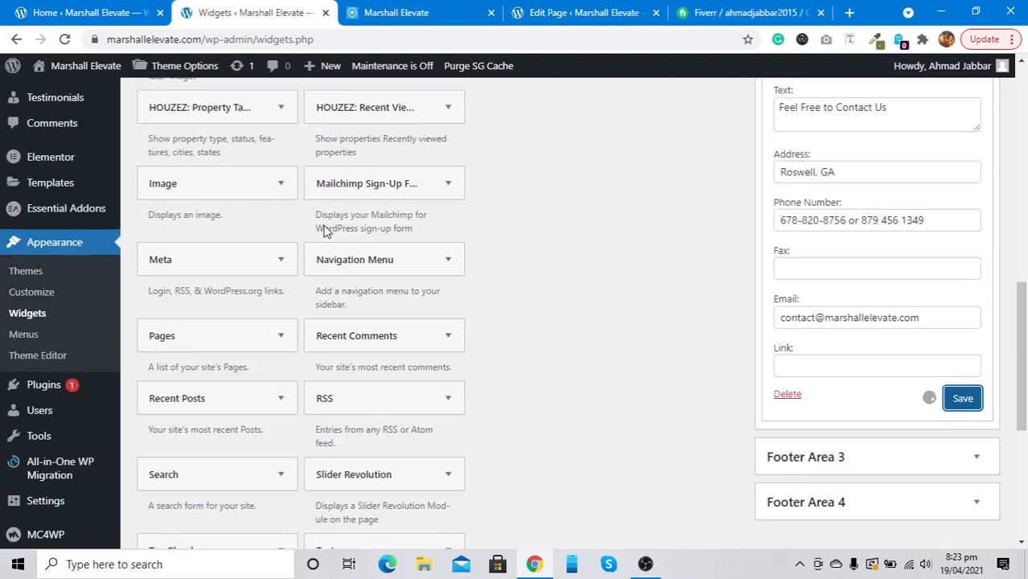
{"action": "scroll", "coordinate": [325, 231], "scroll_direction": "up", "scroll_amount": 2}
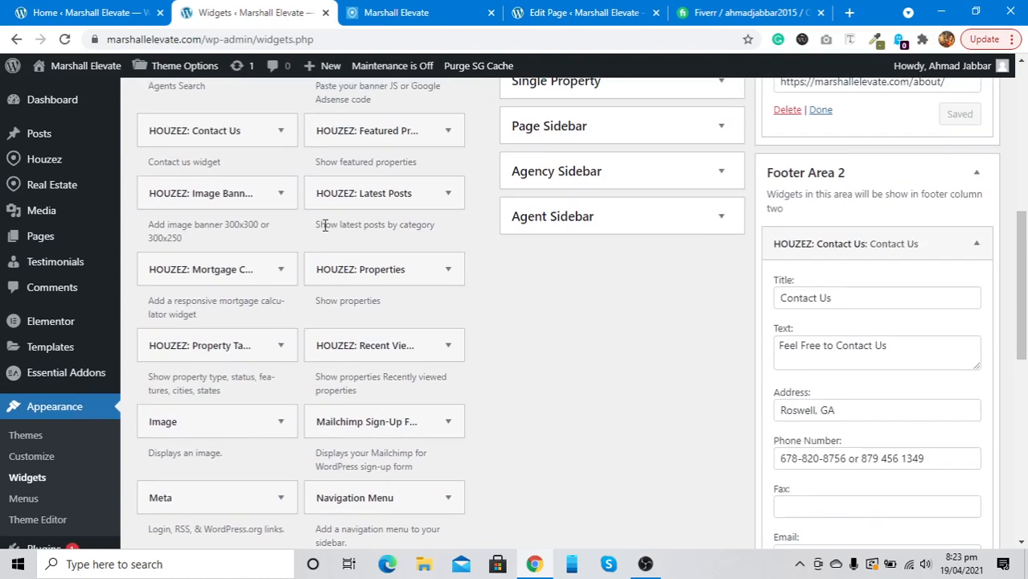
{"action": "left_click", "coordinate": [250, 205]}
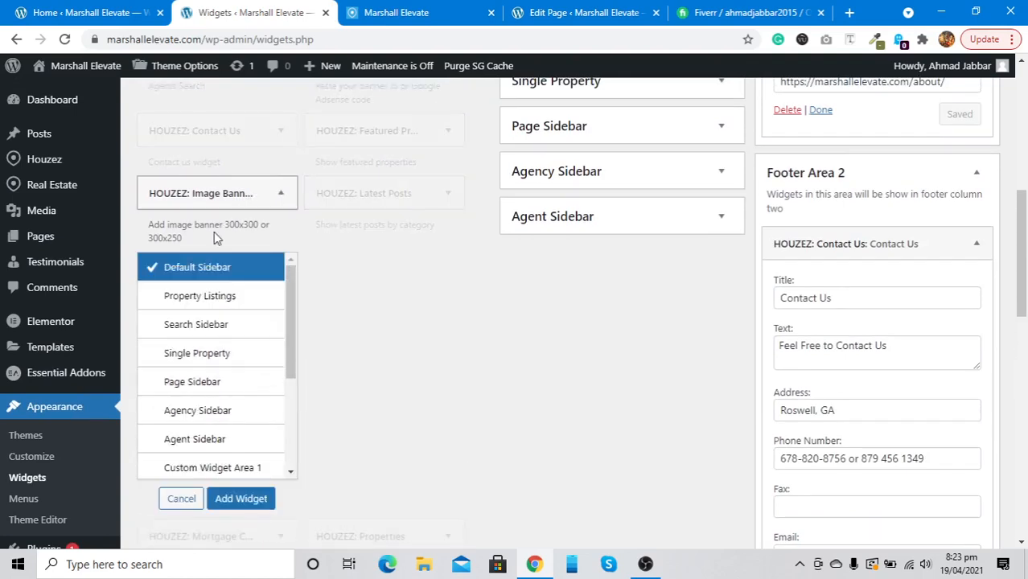
{"action": "scroll", "coordinate": [218, 237], "scroll_direction": "down", "scroll_amount": 1}
{"action": "scroll", "coordinate": [189, 322], "scroll_direction": "down", "scroll_amount": 3}
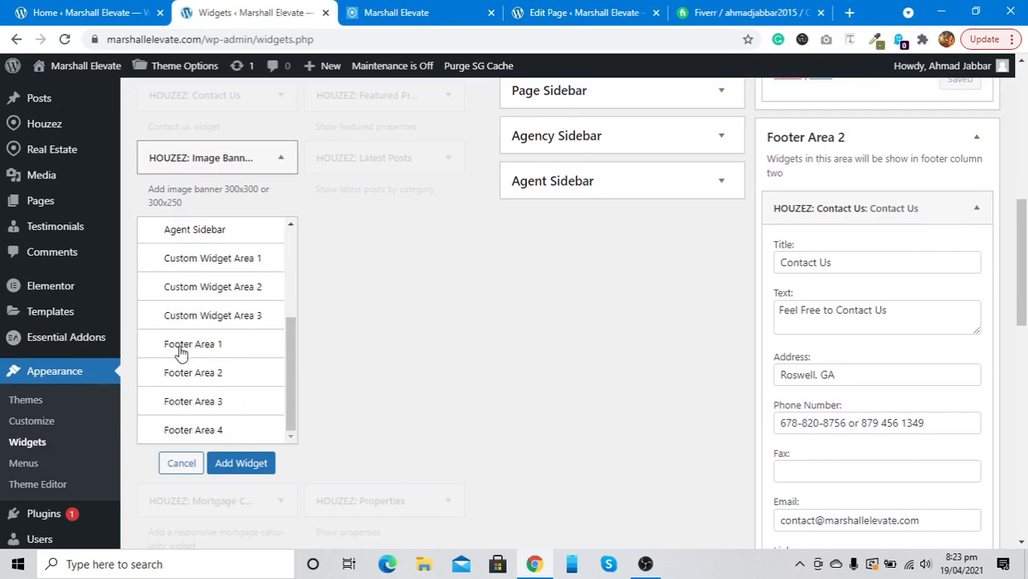
{"action": "left_click", "coordinate": [183, 402]}
{"action": "left_click", "coordinate": [240, 463]}
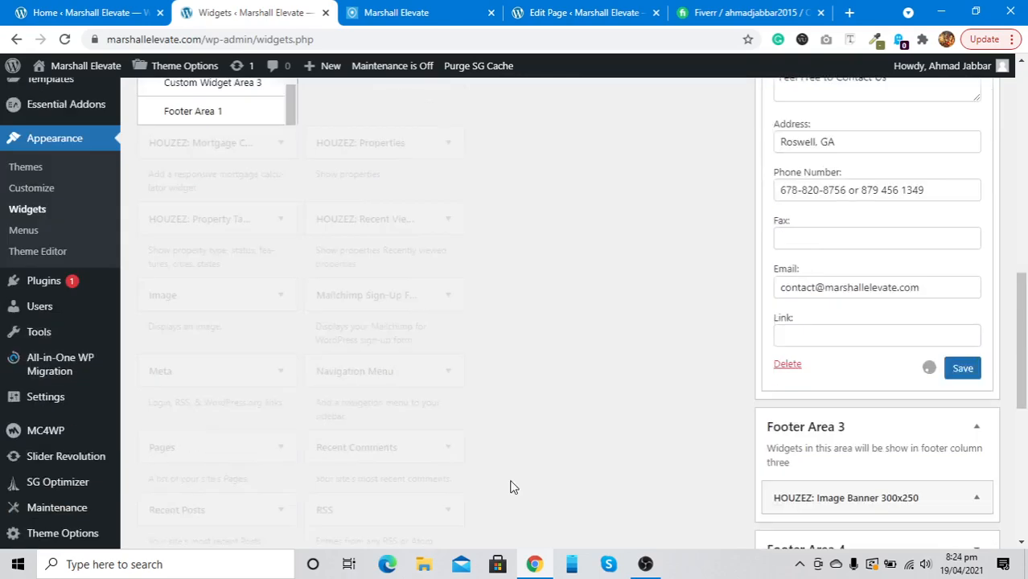
{"action": "scroll", "coordinate": [627, 466], "scroll_direction": "up", "scroll_amount": 5}
{"action": "scroll", "coordinate": [741, 450], "scroll_direction": "down", "scroll_amount": 3}
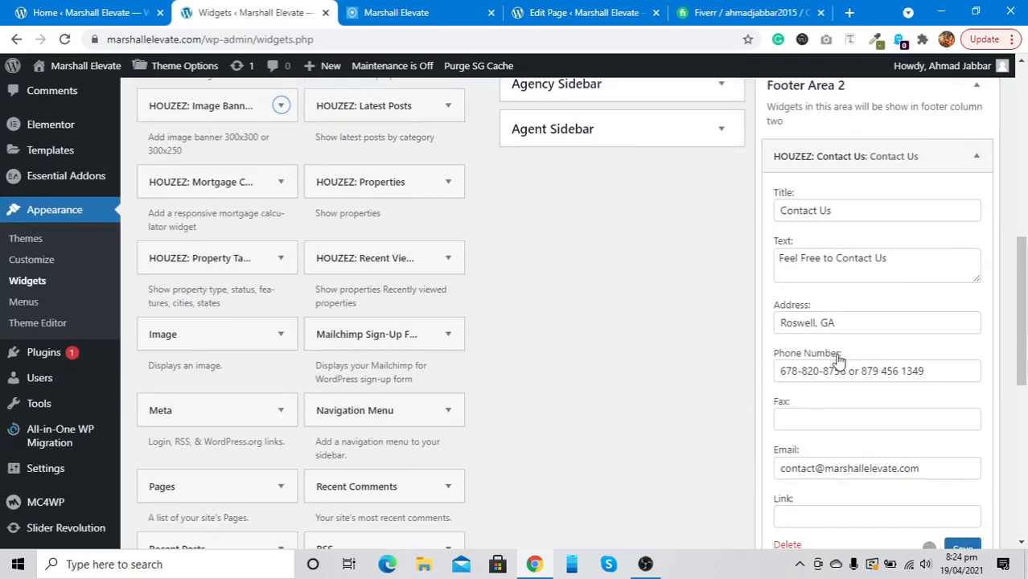
{"action": "scroll", "coordinate": [838, 356], "scroll_direction": "down", "scroll_amount": 4}
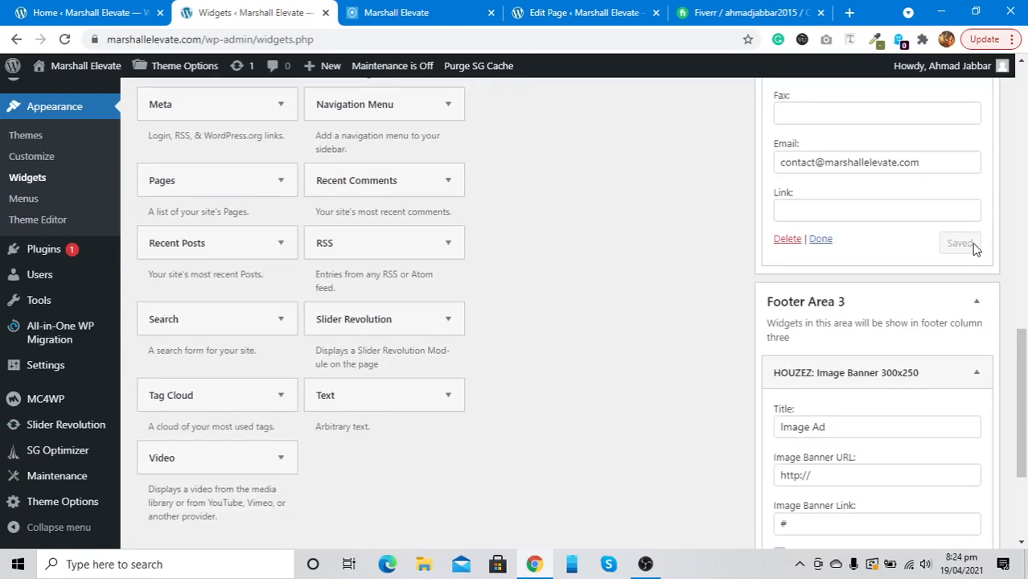
{"action": "left_click", "coordinate": [821, 241]}
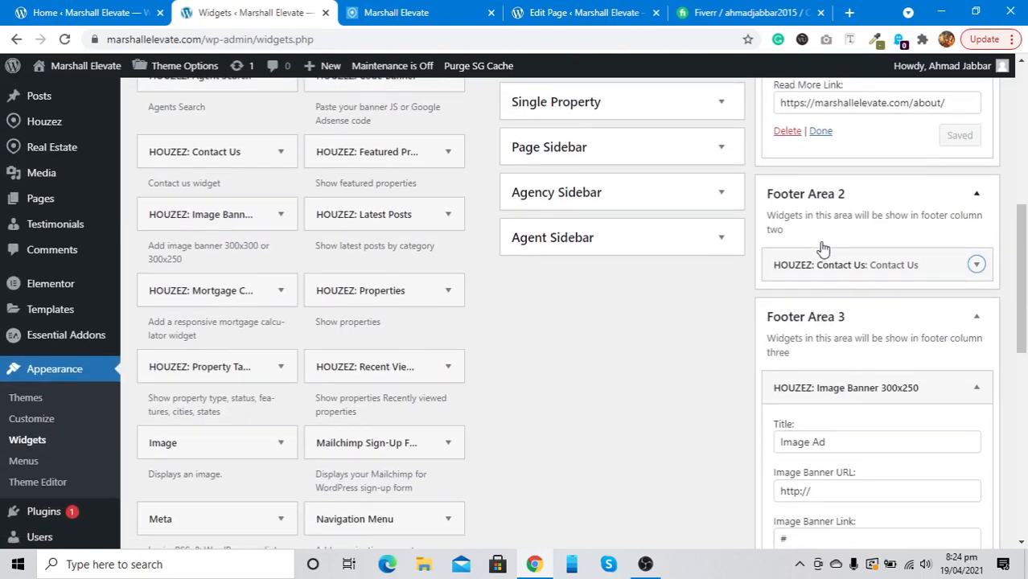
{"action": "scroll", "coordinate": [821, 241], "scroll_direction": "down", "scroll_amount": 2}
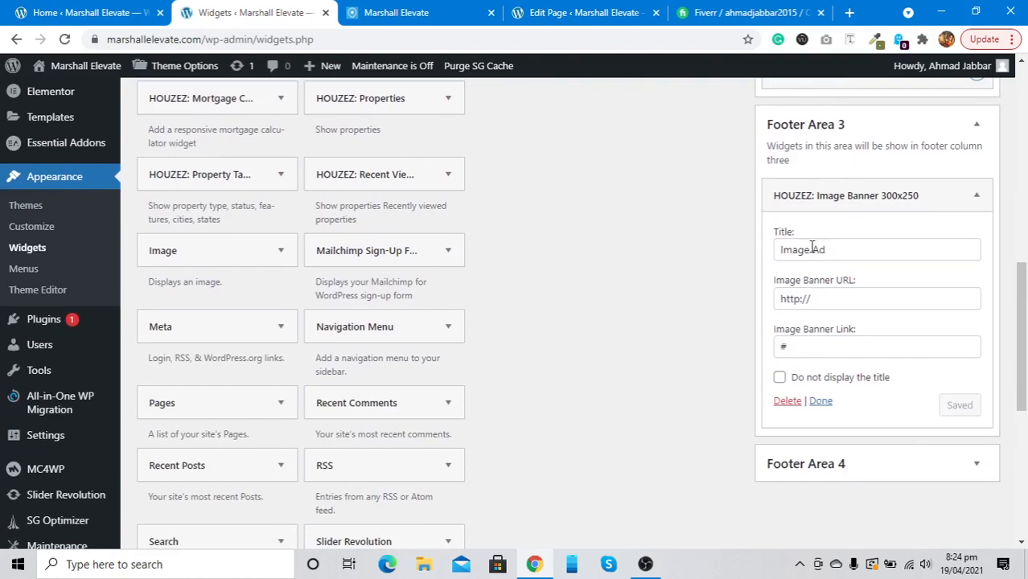
{"action": "left_click", "coordinate": [796, 403]}
{"action": "scroll", "coordinate": [453, 348], "scroll_direction": "up", "scroll_amount": 5}
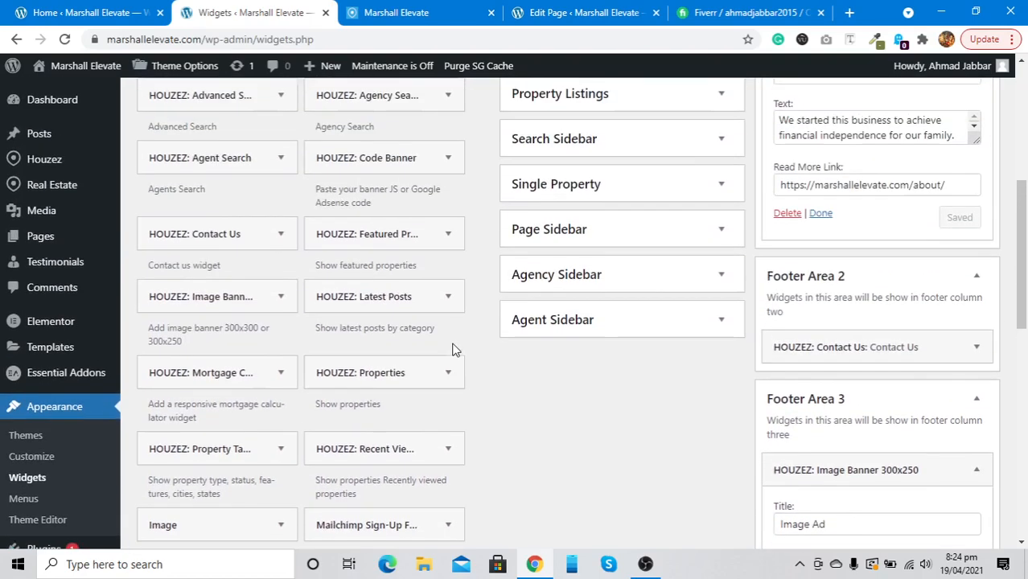
{"action": "scroll", "coordinate": [453, 349], "scroll_direction": "up", "scroll_amount": 3}
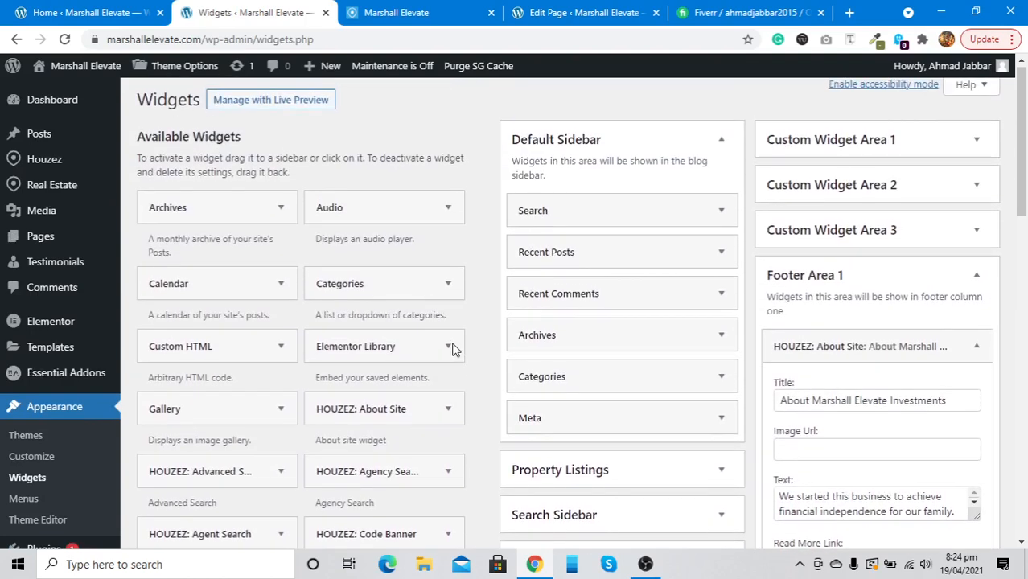
{"action": "scroll", "coordinate": [453, 348], "scroll_direction": "down", "scroll_amount": 2}
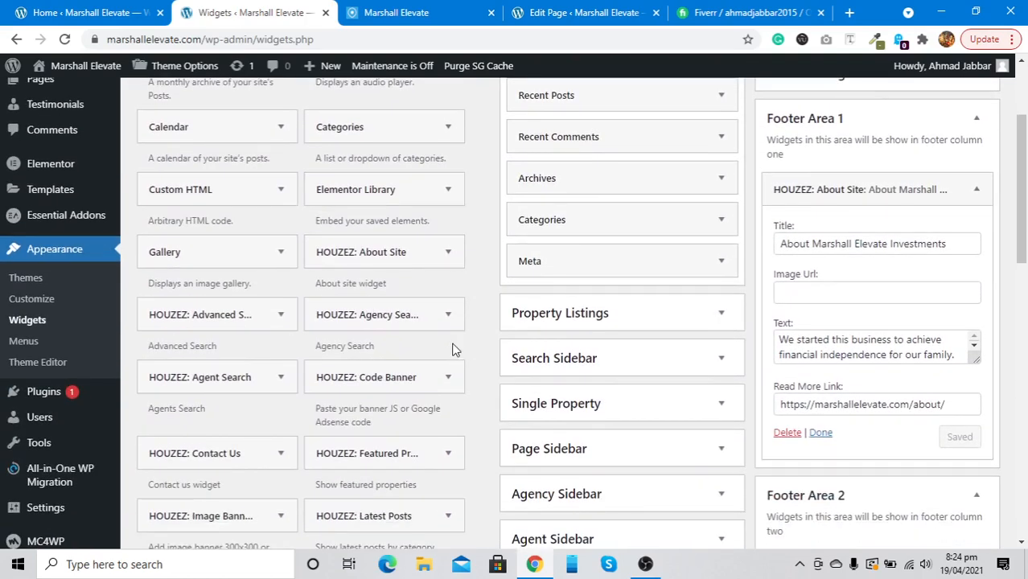
{"action": "scroll", "coordinate": [453, 348], "scroll_direction": "down", "scroll_amount": 3}
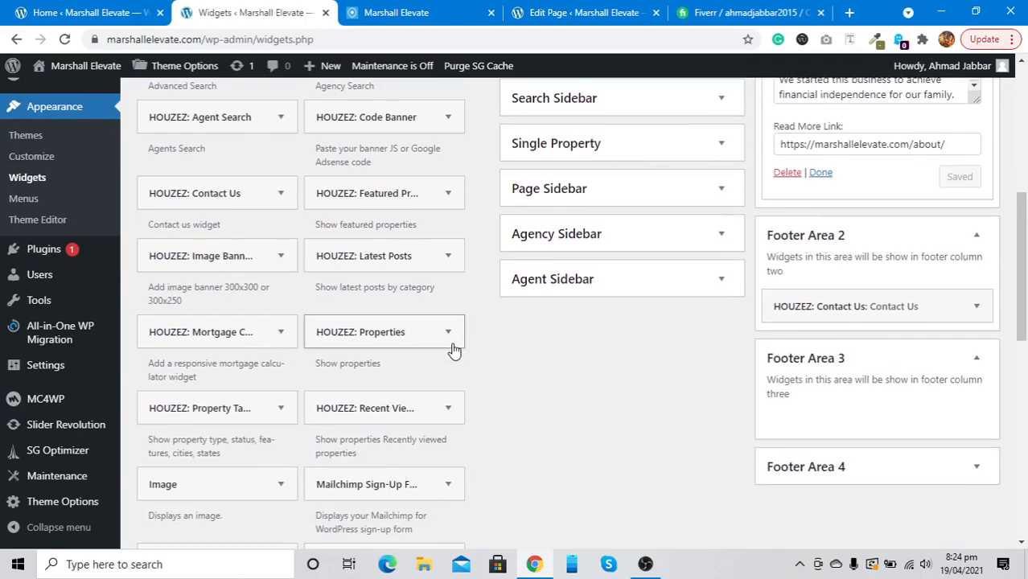
{"action": "scroll", "coordinate": [453, 349], "scroll_direction": "down", "scroll_amount": 1}
Add an Image widget to Footer Area 3
{"action": "left_click", "coordinate": [281, 427]}
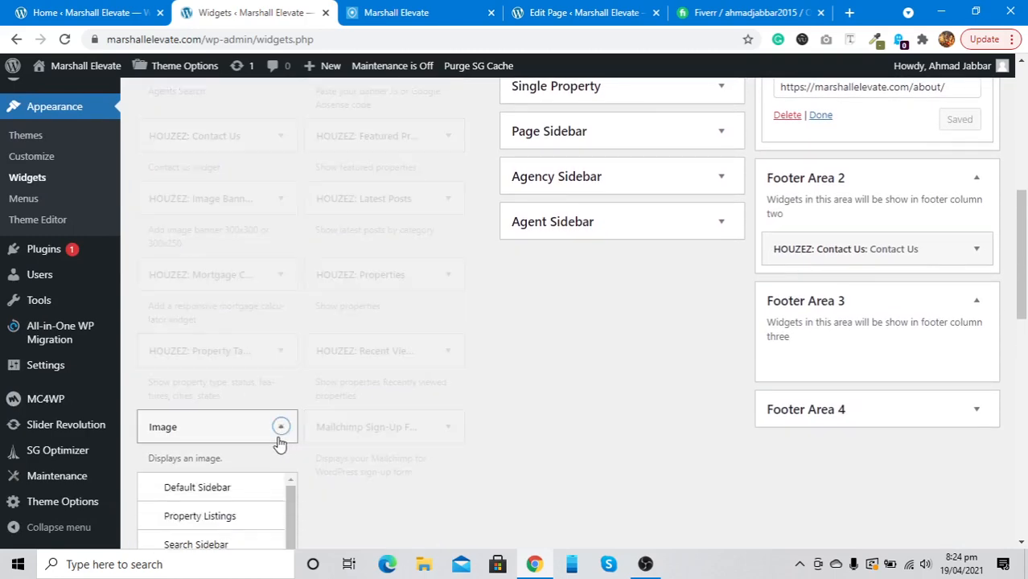
{"action": "scroll", "coordinate": [279, 445], "scroll_direction": "down", "scroll_amount": 4}
{"action": "scroll", "coordinate": [214, 268], "scroll_direction": "down", "scroll_amount": 2}
{"action": "left_click", "coordinate": [216, 274]}
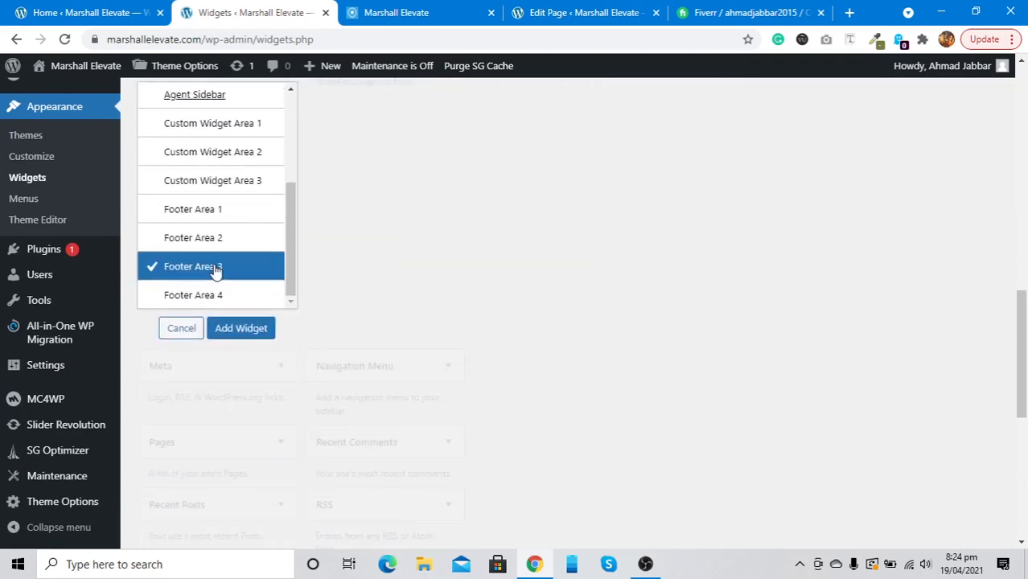
{"action": "left_click", "coordinate": [240, 330]}
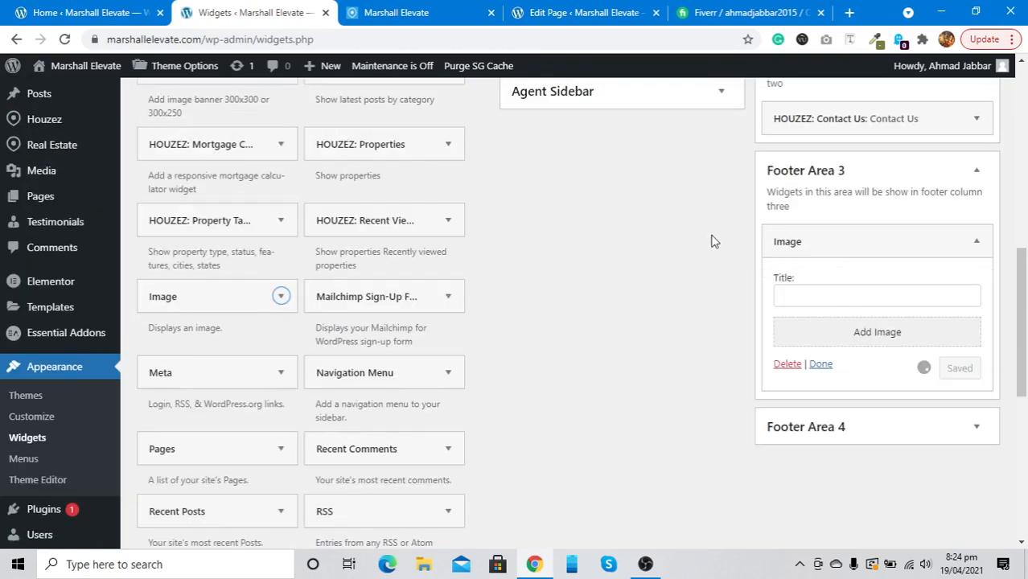
Close the media picker without choosing an image, delete the empty Image widget, and view the live footer
{"action": "left_click", "coordinate": [786, 292]}
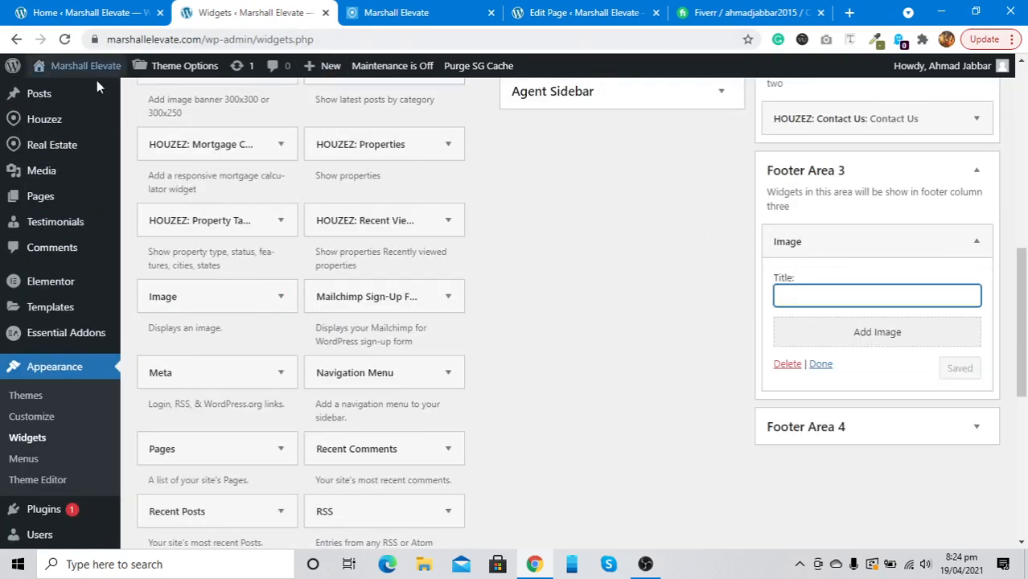
{"action": "left_click", "coordinate": [841, 339]}
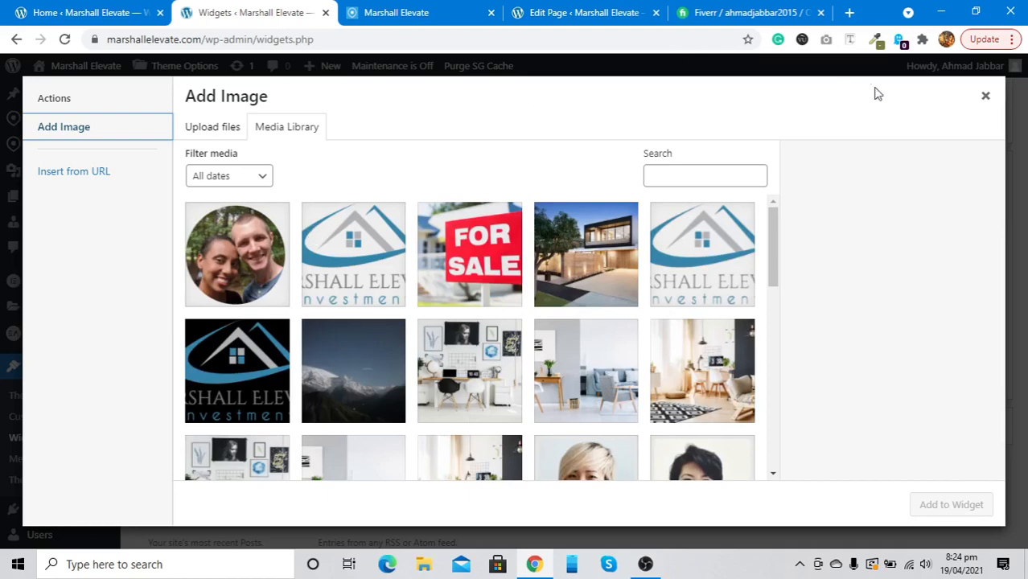
{"action": "left_click", "coordinate": [986, 96]}
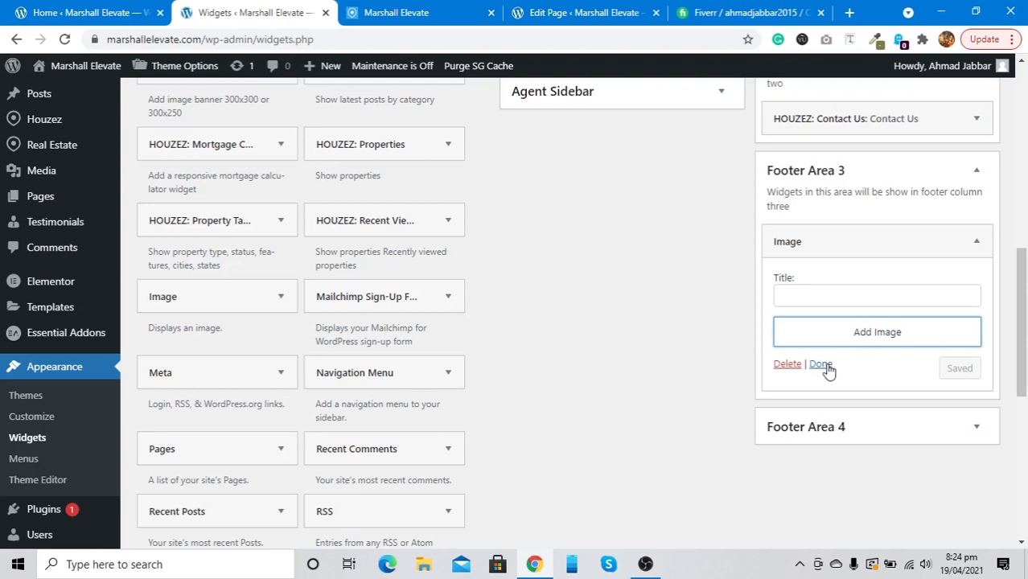
{"action": "left_click", "coordinate": [782, 367]}
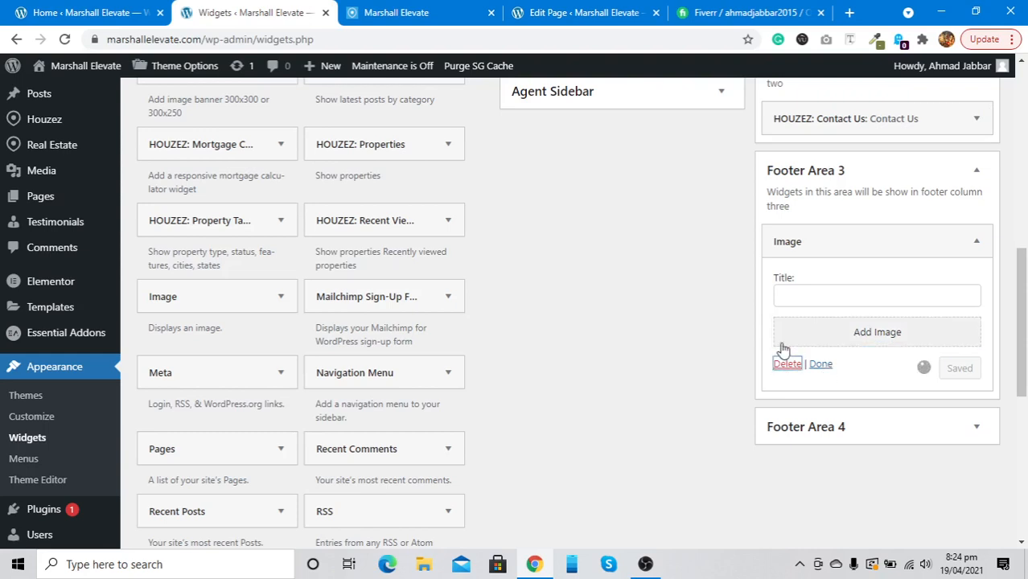
{"action": "left_click", "coordinate": [382, 15]}
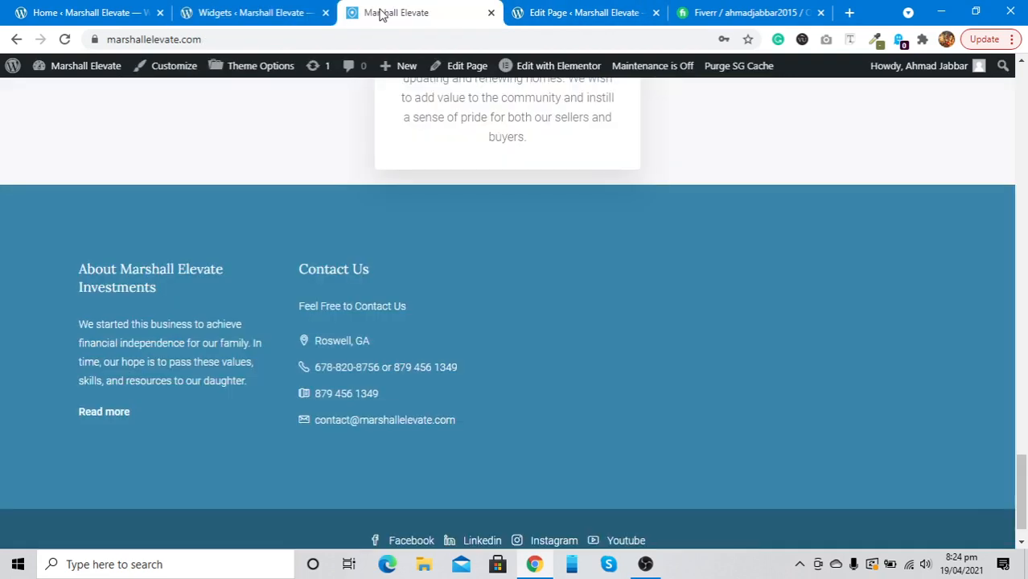
Scroll the live footer's About and Contact Us columns up to the header, then return to Widgets
{"action": "scroll", "coordinate": [384, 338], "scroll_direction": "down", "scroll_amount": 1}
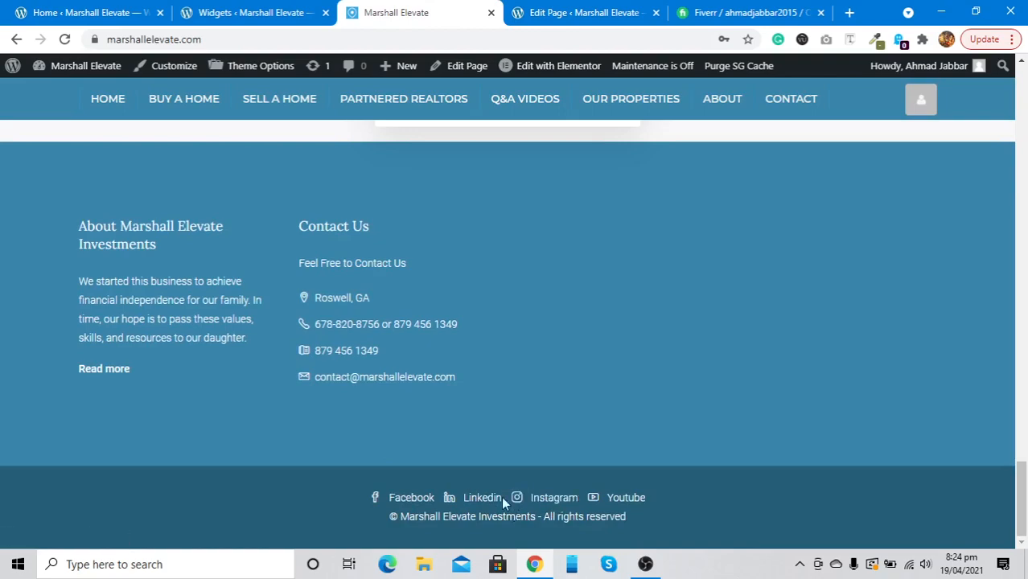
{"action": "scroll", "coordinate": [444, 402], "scroll_direction": "up", "scroll_amount": 15}
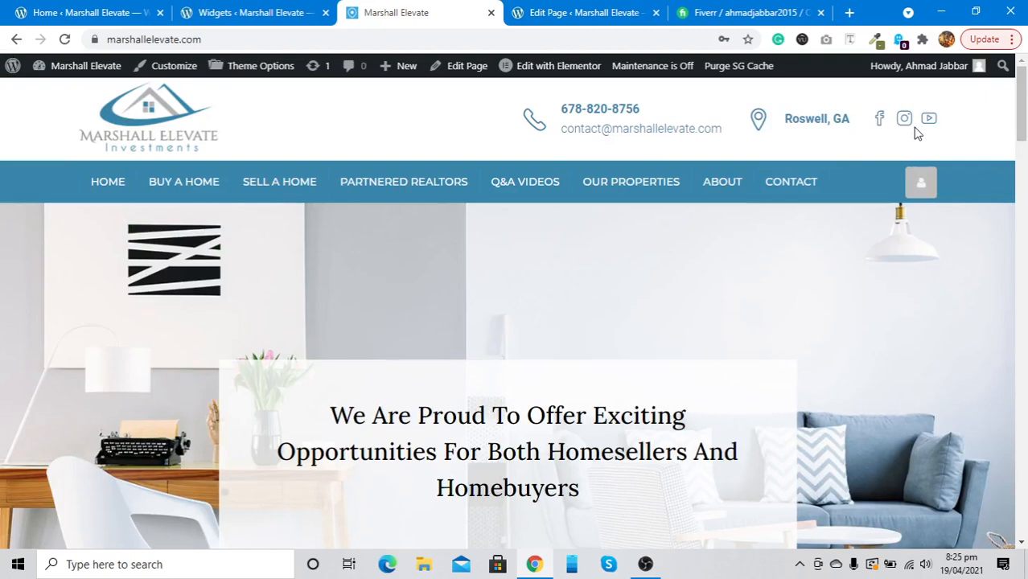
{"action": "left_click", "coordinate": [201, 24]}
Go to the Logos & Favicon section of Houzez Theme Options
{"action": "scroll", "coordinate": [30, 129], "scroll_direction": "up", "scroll_amount": 5}
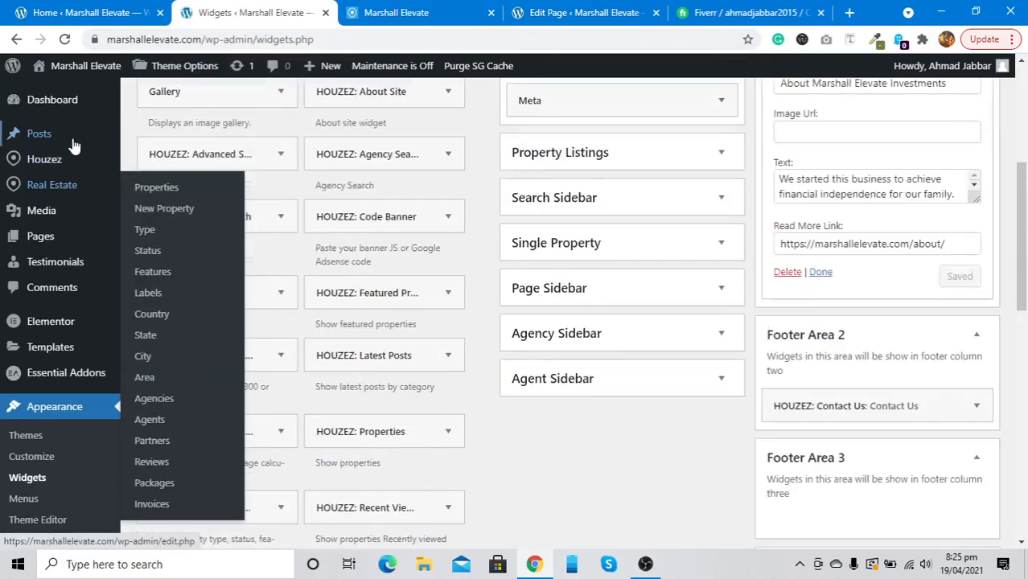
{"action": "mouse_move", "coordinate": [48, 135]}
{"action": "left_click", "coordinate": [37, 103]}
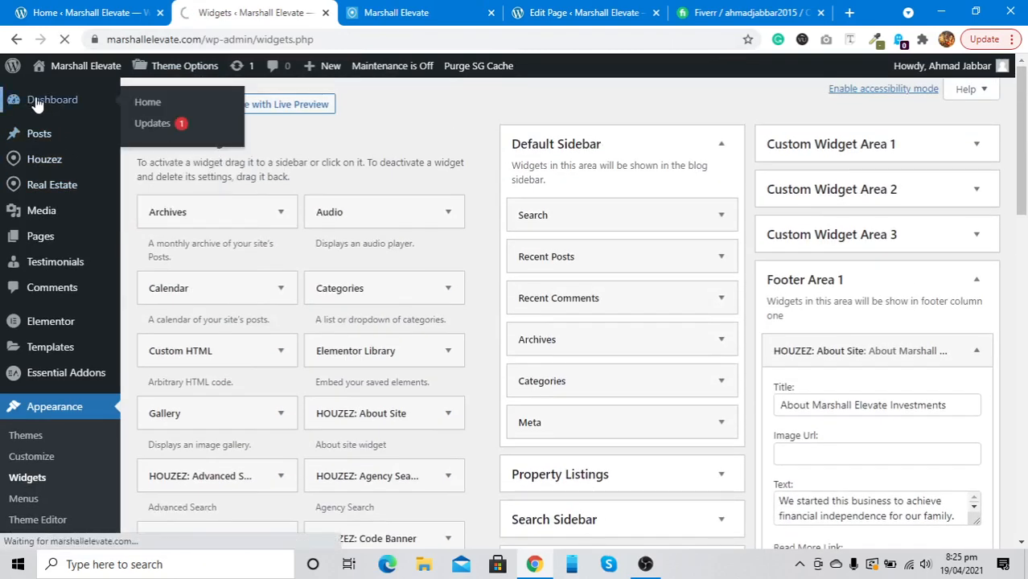
{"action": "mouse_move", "coordinate": [166, 72]}
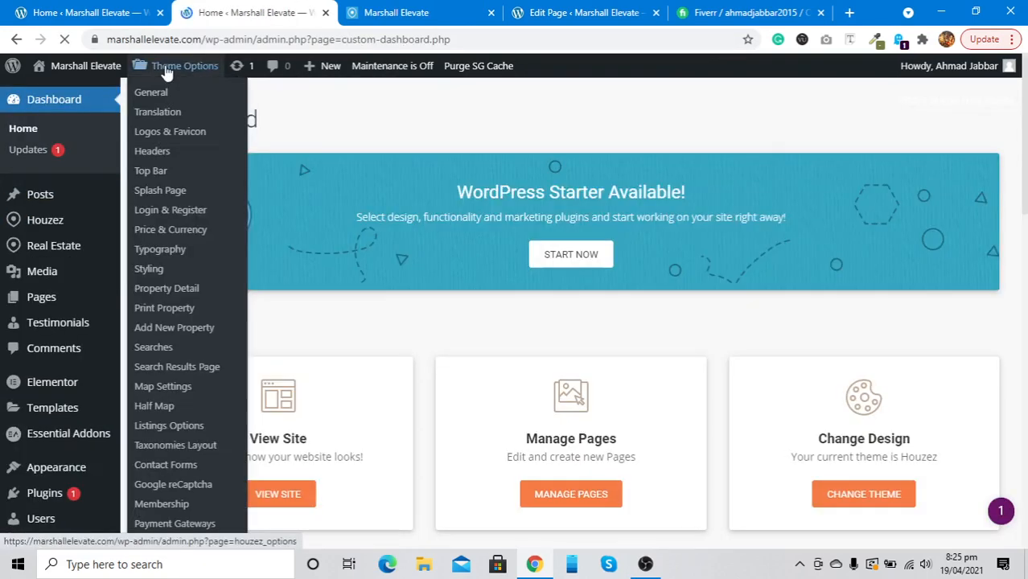
{"action": "scroll", "coordinate": [7, 367], "scroll_direction": "down", "scroll_amount": 5}
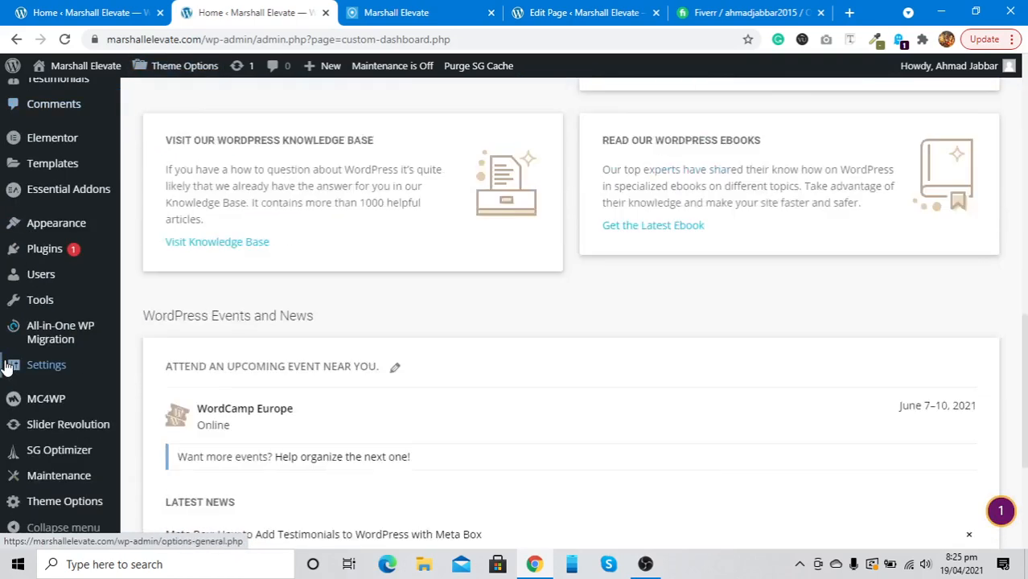
{"action": "scroll", "coordinate": [6, 367], "scroll_direction": "down", "scroll_amount": 3}
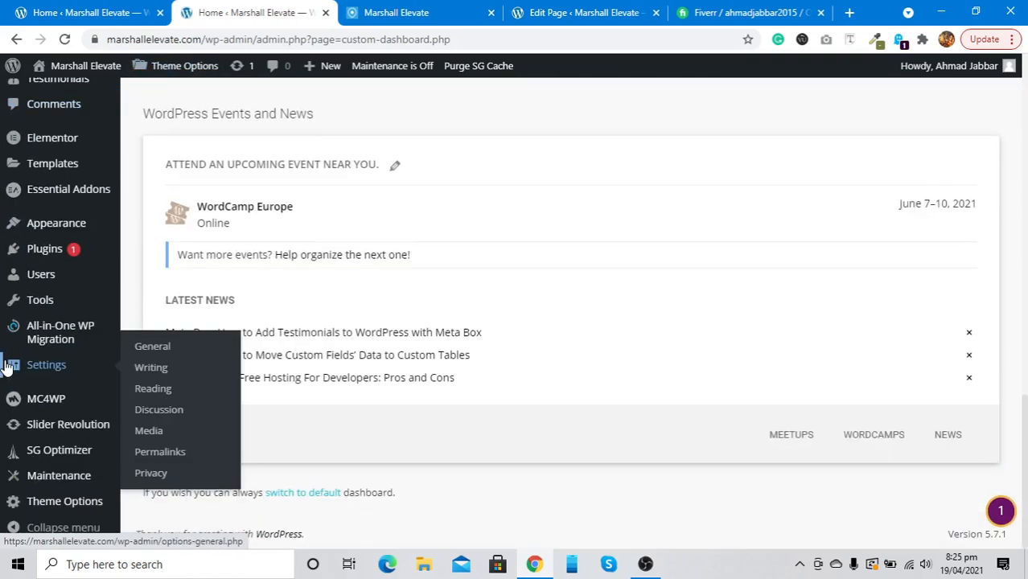
{"action": "left_click", "coordinate": [24, 503]}
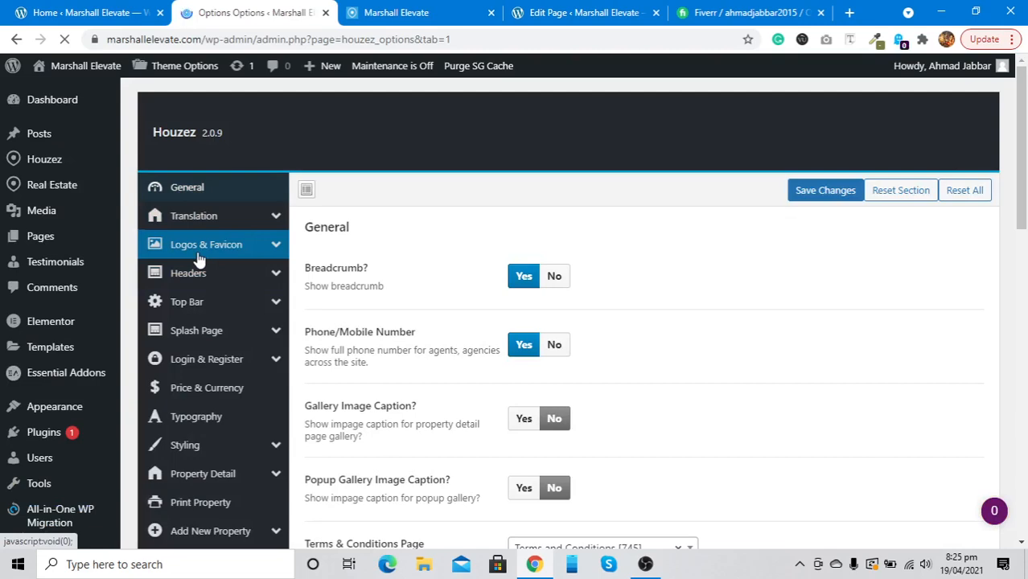
{"action": "scroll", "coordinate": [200, 260], "scroll_direction": "down", "scroll_amount": 1}
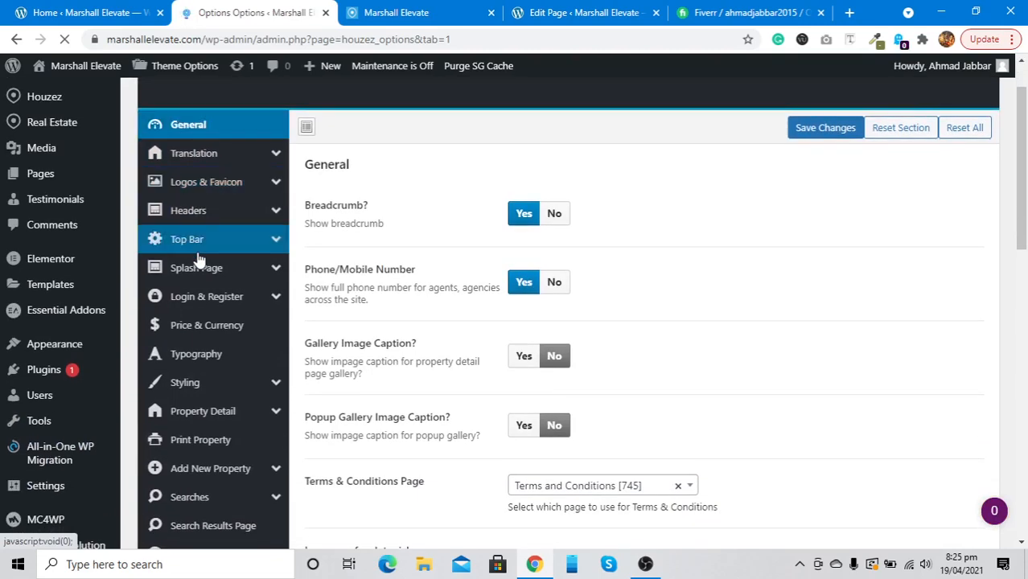
{"action": "left_click", "coordinate": [200, 187]}
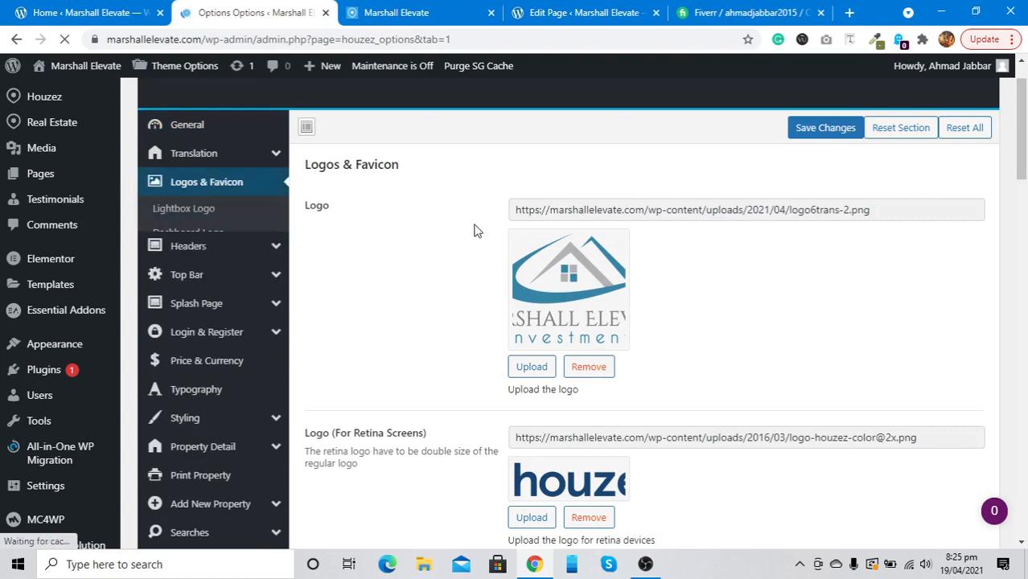
Set the Mobile Logo to logo6trans-2.png
{"action": "scroll", "coordinate": [475, 231], "scroll_direction": "down", "scroll_amount": 1}
{"action": "scroll", "coordinate": [474, 231], "scroll_direction": "down", "scroll_amount": 2}
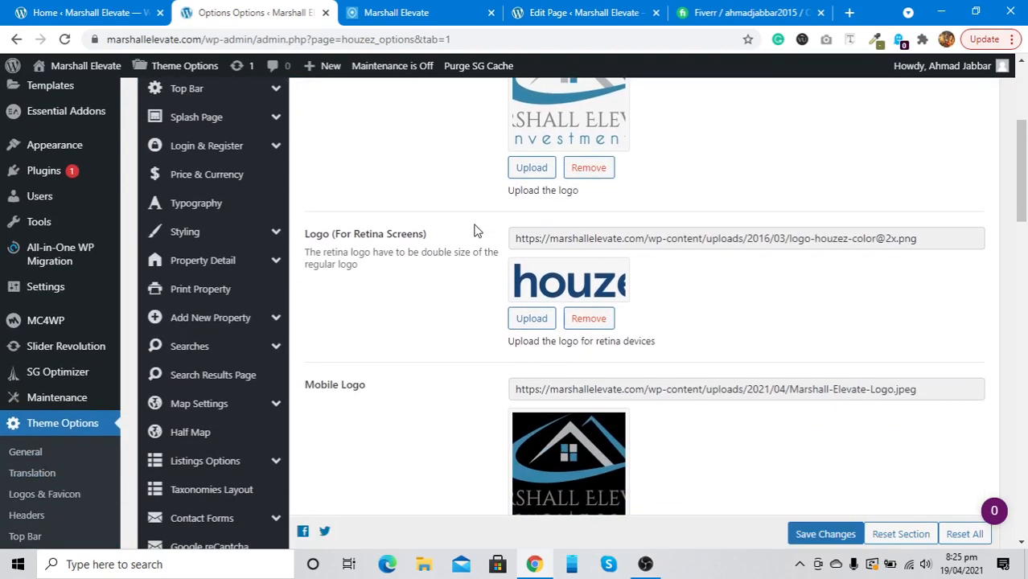
{"action": "scroll", "coordinate": [475, 231], "scroll_direction": "up", "scroll_amount": 2}
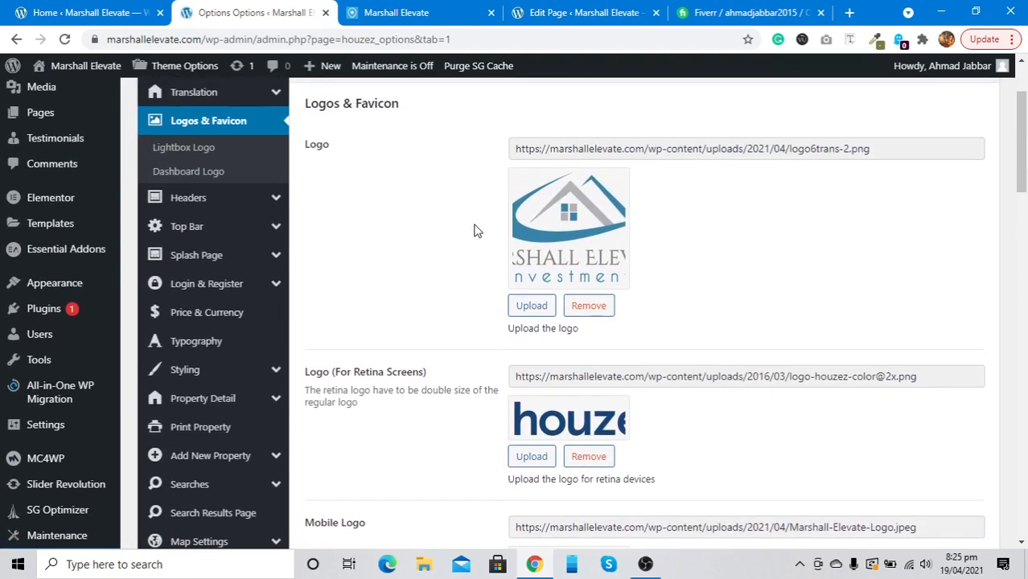
{"action": "scroll", "coordinate": [475, 230], "scroll_direction": "down", "scroll_amount": 3}
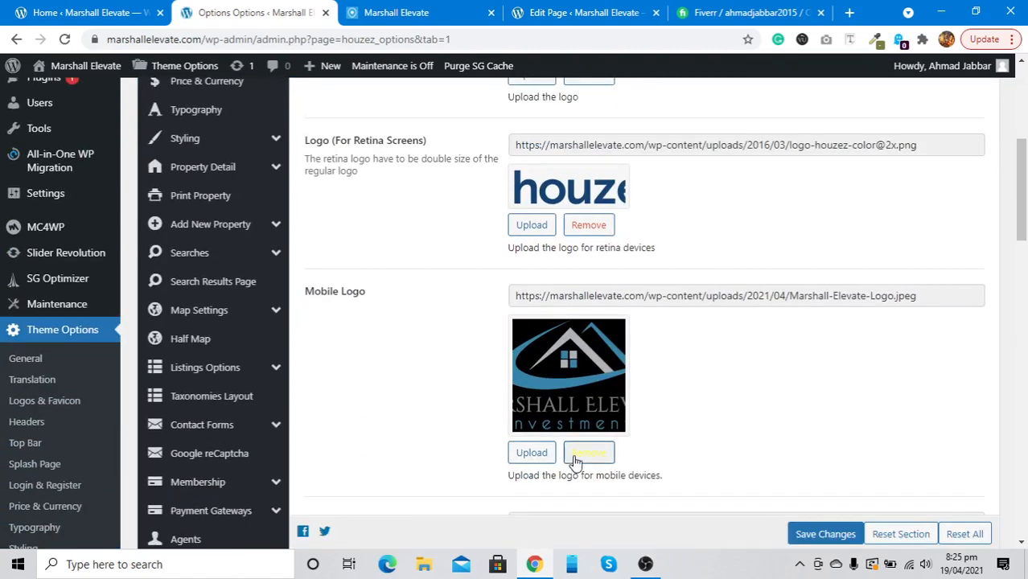
{"action": "left_click", "coordinate": [534, 453]}
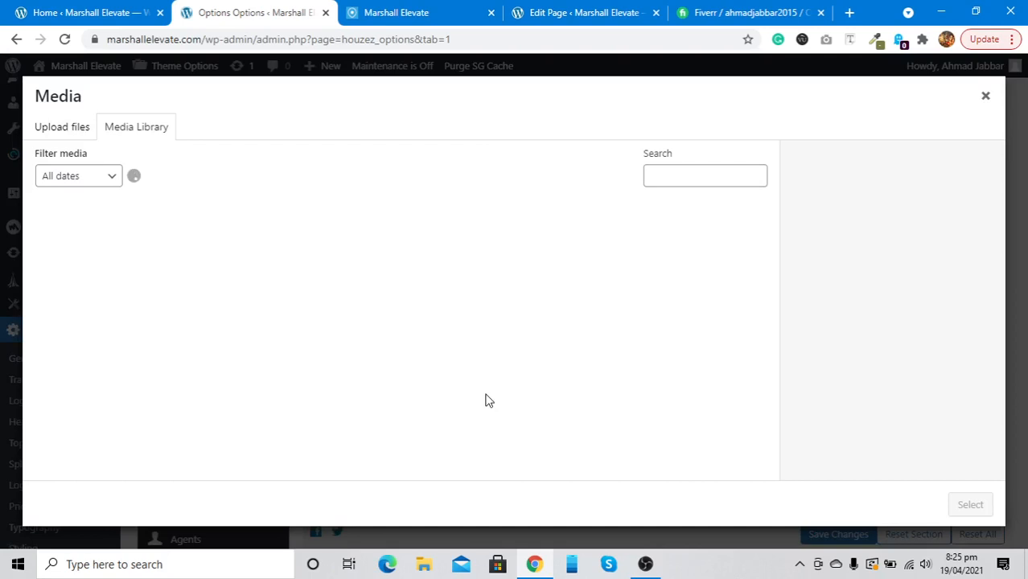
{"action": "left_click", "coordinate": [225, 203]}
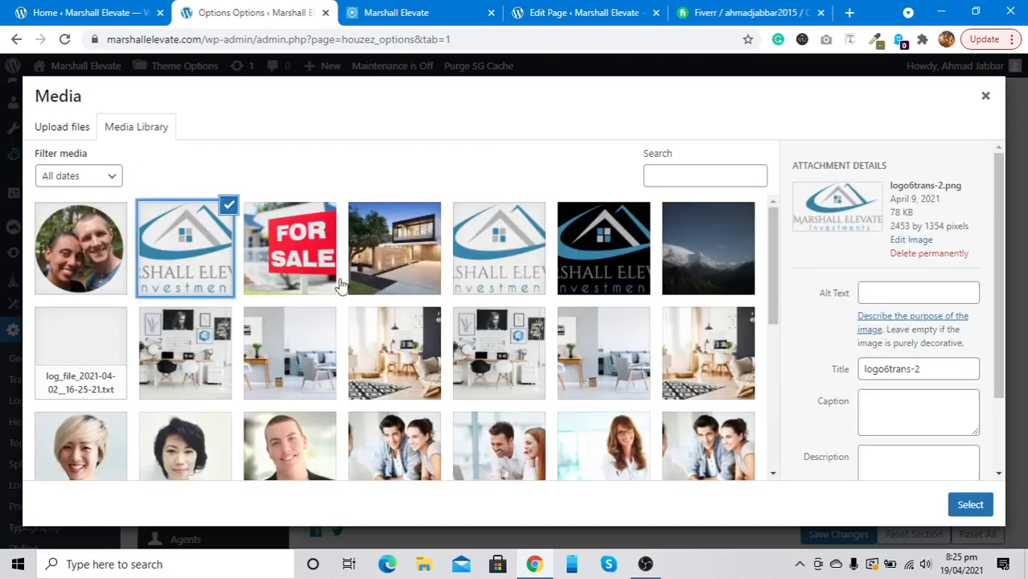
{"action": "left_click", "coordinate": [955, 505]}
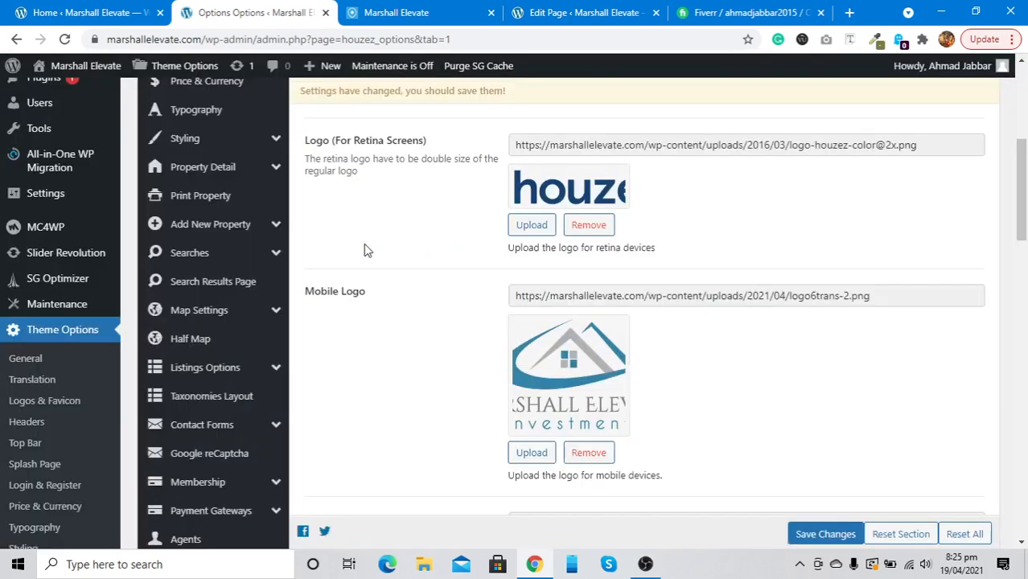
Remove the retina, splash page, retina mobile and mobile splash logos, then save changes
{"action": "left_click", "coordinate": [531, 227]}
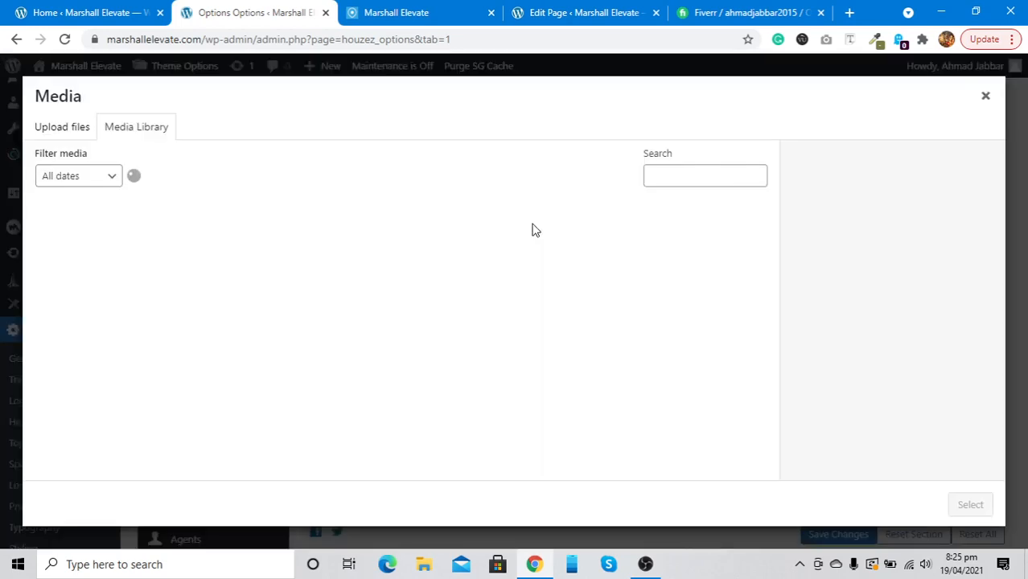
{"action": "left_click", "coordinate": [984, 100]}
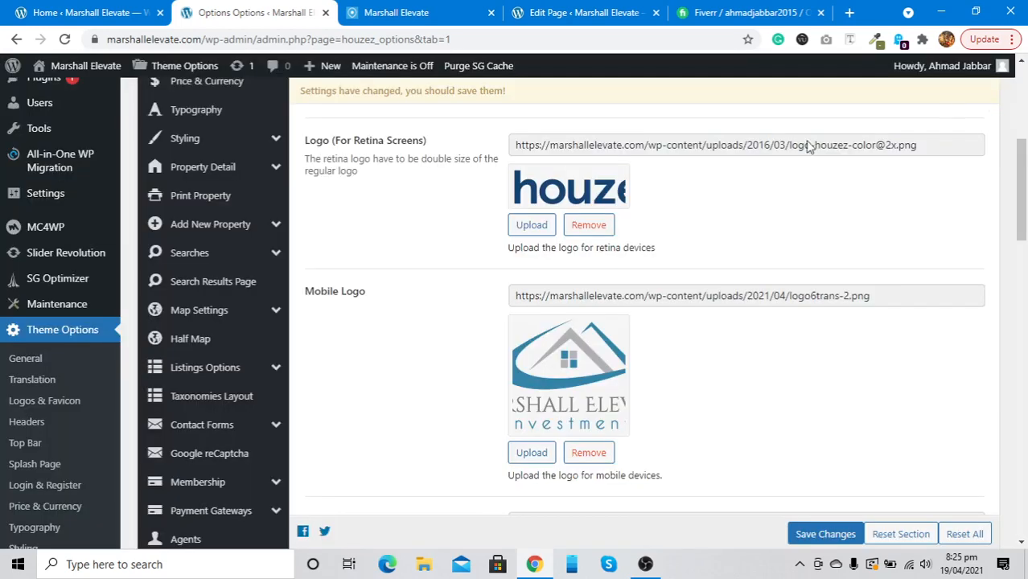
{"action": "left_click", "coordinate": [572, 228]}
{"action": "scroll", "coordinate": [477, 354], "scroll_direction": "down", "scroll_amount": 10}
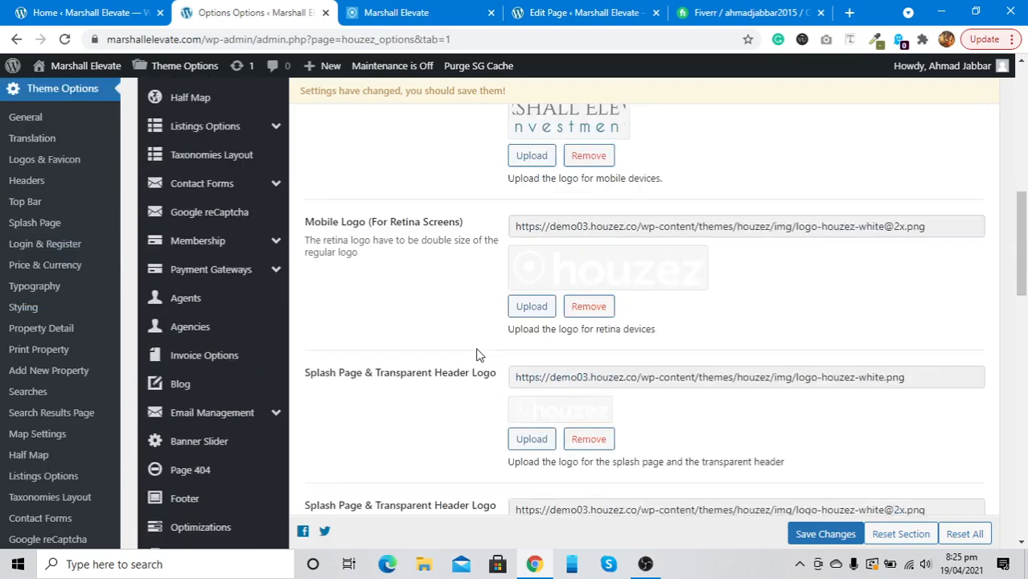
{"action": "scroll", "coordinate": [478, 354], "scroll_direction": "up", "scroll_amount": 1}
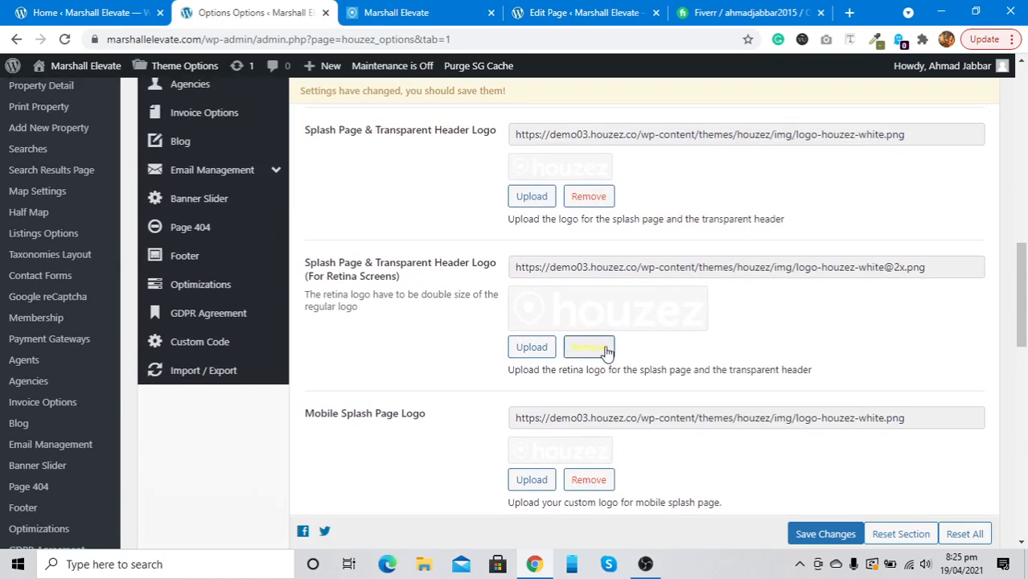
{"action": "left_click", "coordinate": [602, 347]}
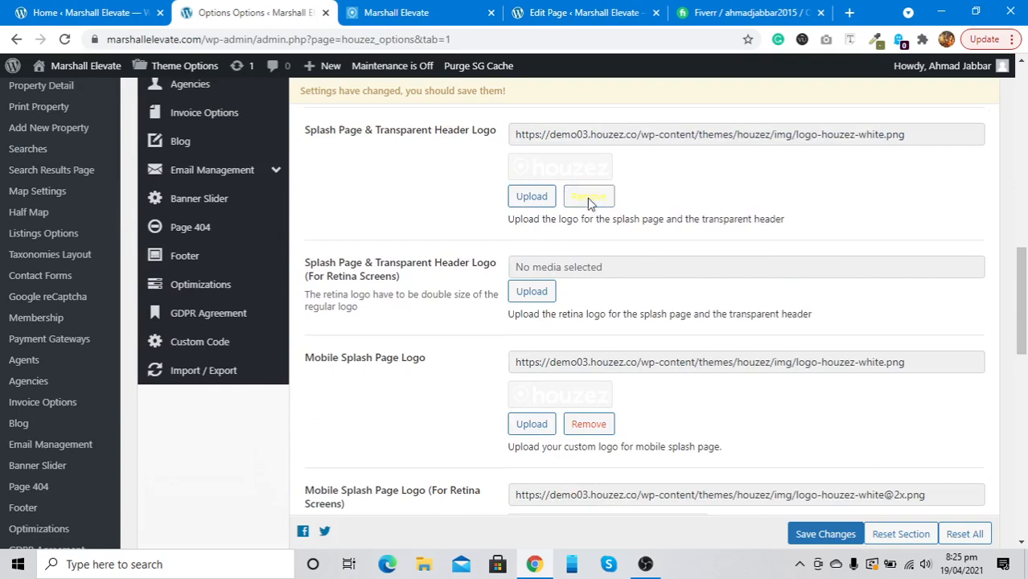
{"action": "left_click", "coordinate": [587, 198]}
{"action": "scroll", "coordinate": [587, 201], "scroll_direction": "up", "scroll_amount": 3}
{"action": "left_click", "coordinate": [589, 213]}
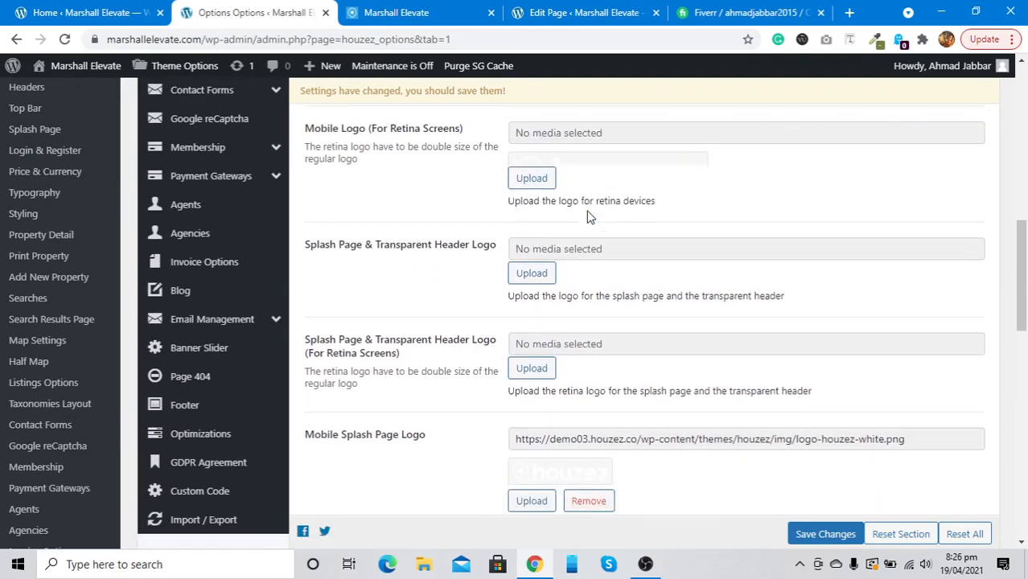
{"action": "scroll", "coordinate": [589, 216], "scroll_direction": "down", "scroll_amount": 3}
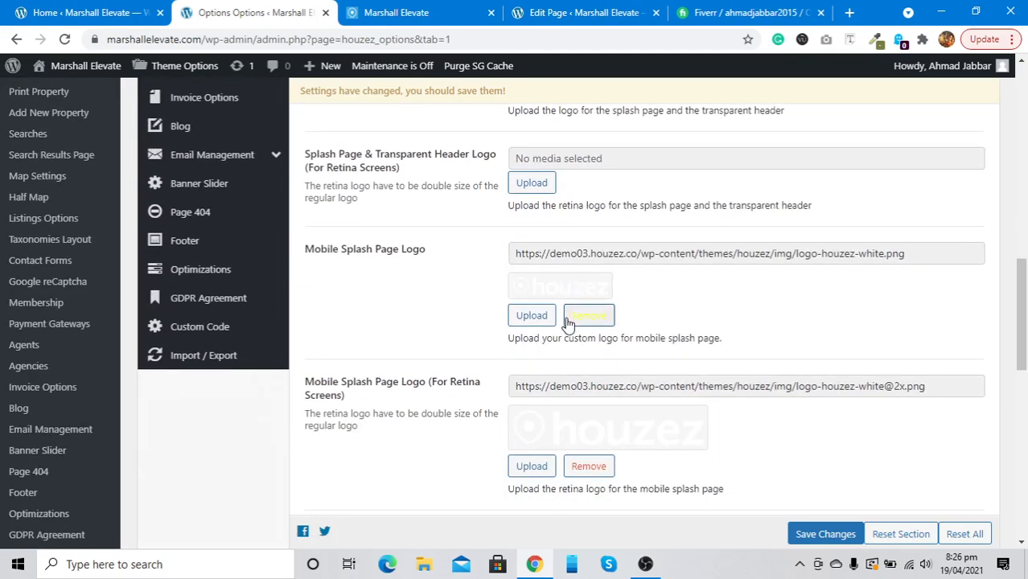
{"action": "left_click", "coordinate": [568, 320]}
{"action": "scroll", "coordinate": [568, 316], "scroll_direction": "down", "scroll_amount": 2}
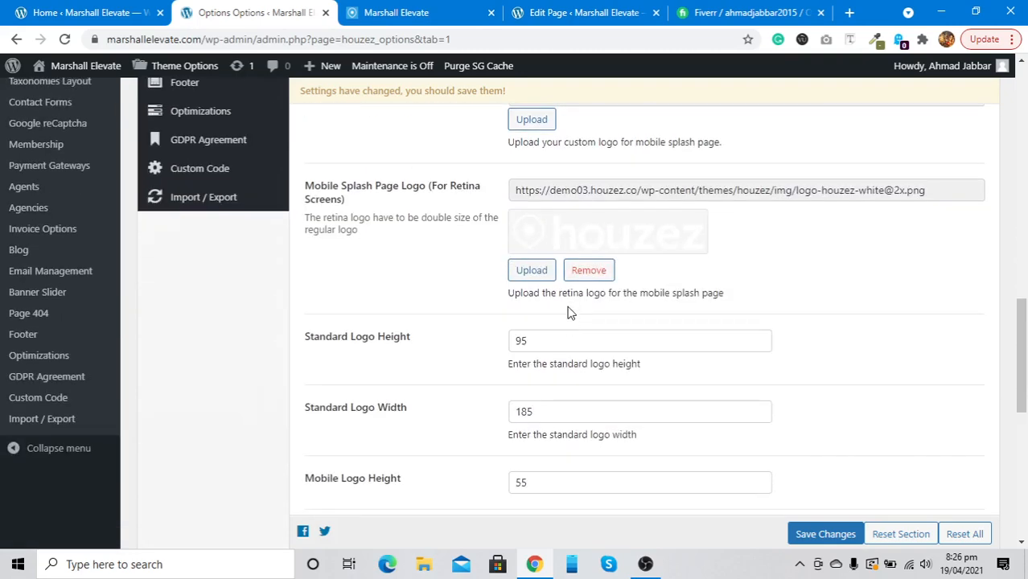
{"action": "left_click", "coordinate": [587, 274]}
{"action": "scroll", "coordinate": [583, 276], "scroll_direction": "down", "scroll_amount": 3}
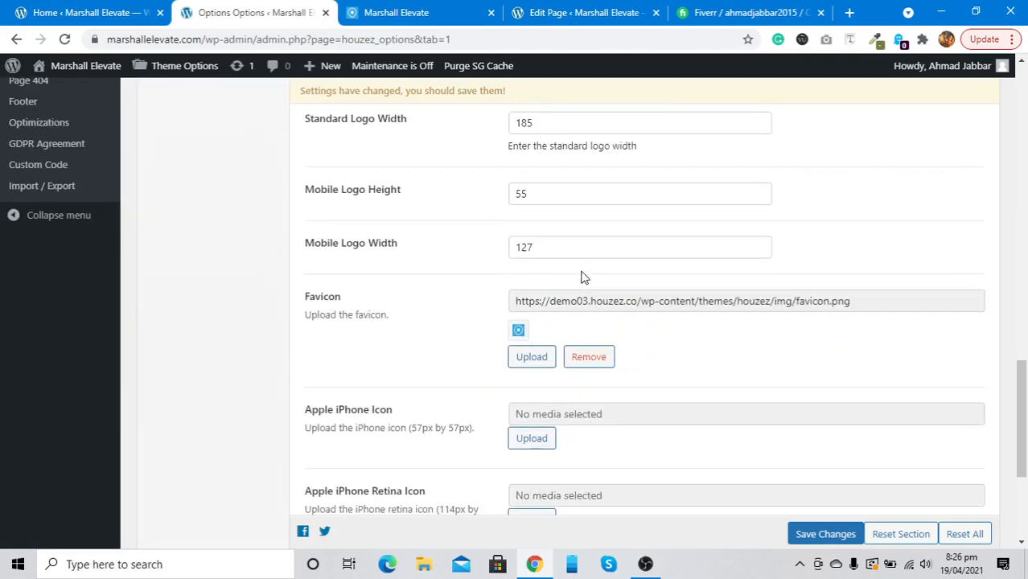
{"action": "scroll", "coordinate": [585, 277], "scroll_direction": "down", "scroll_amount": 2}
{"action": "left_click", "coordinate": [819, 537]}
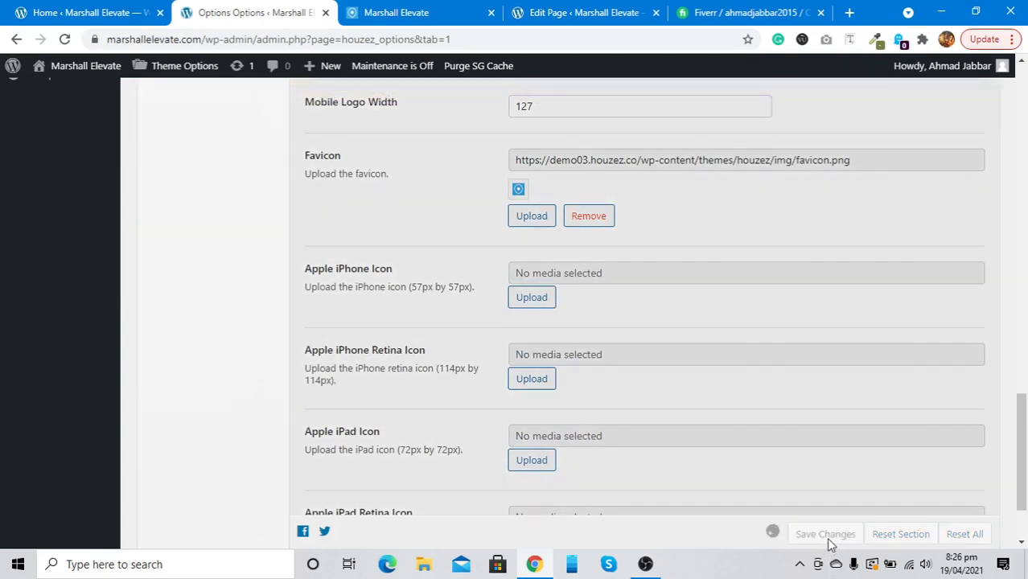
Reload the live homepage in DevTools' Responsive 375×548 view, then return to Theme Options
{"action": "left_click", "coordinate": [409, 11]}
{"action": "right_click", "coordinate": [382, 240]}
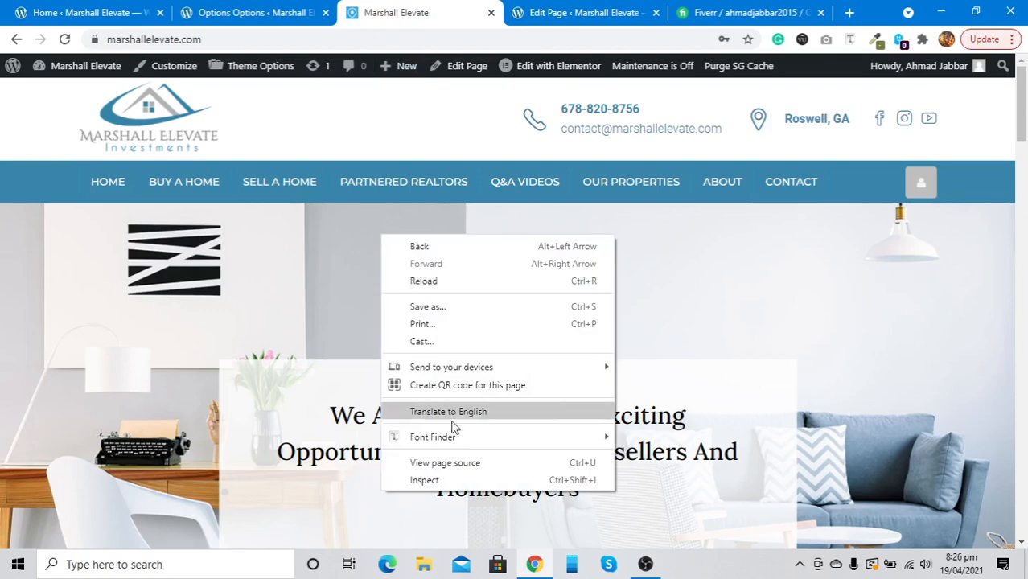
{"action": "left_click", "coordinate": [454, 483]}
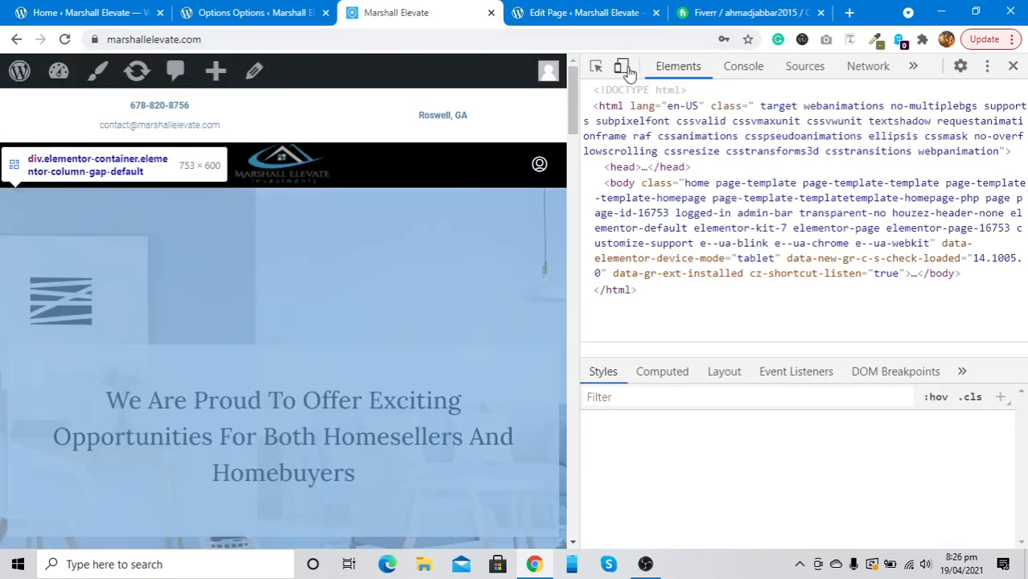
{"action": "left_click", "coordinate": [625, 68]}
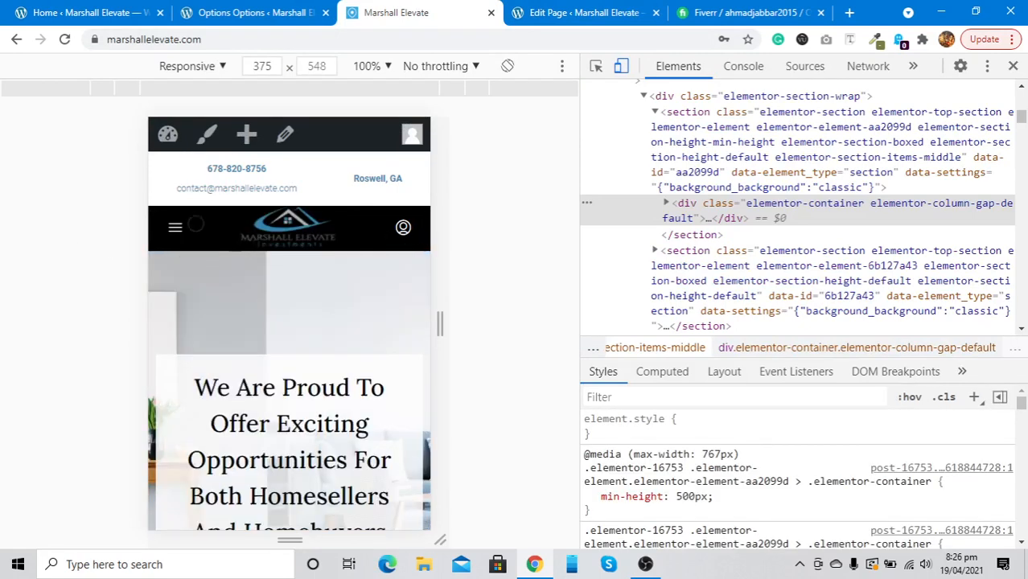
{"action": "left_click", "coordinate": [66, 39]}
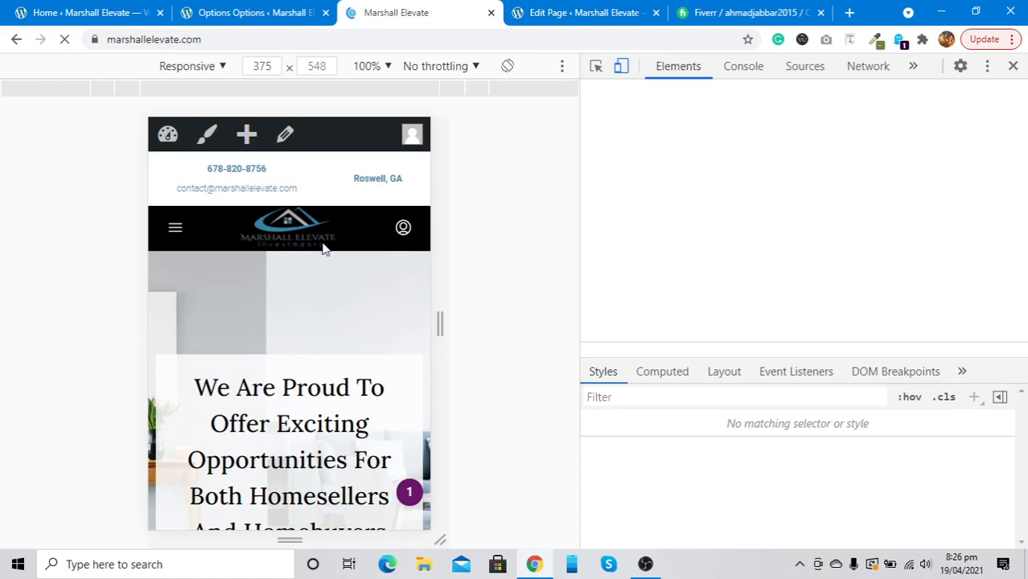
{"action": "left_click", "coordinate": [216, 8]}
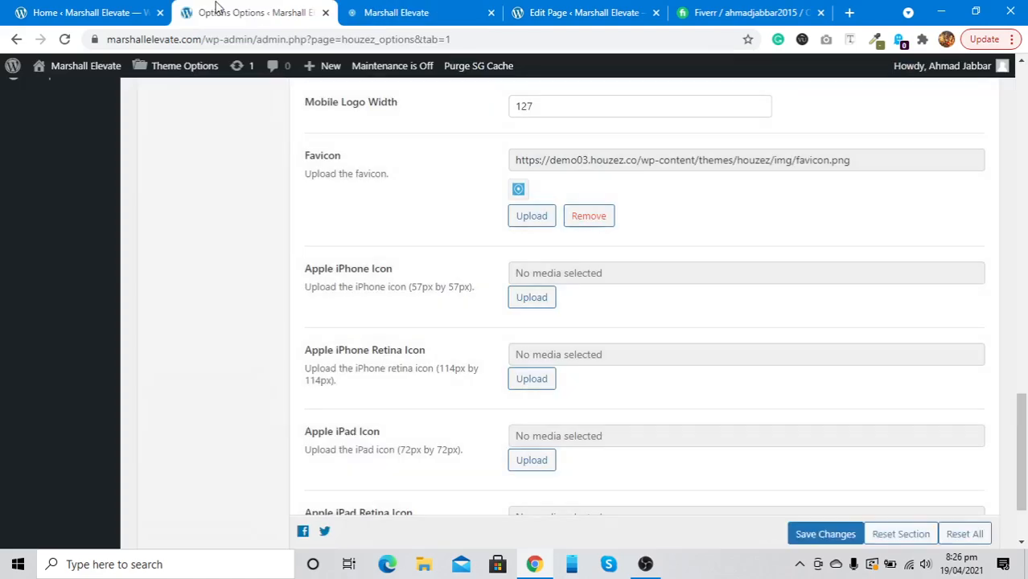
Look over the Theme Options page and the live mobile preview
{"action": "scroll", "coordinate": [375, 369], "scroll_direction": "down", "scroll_amount": 2}
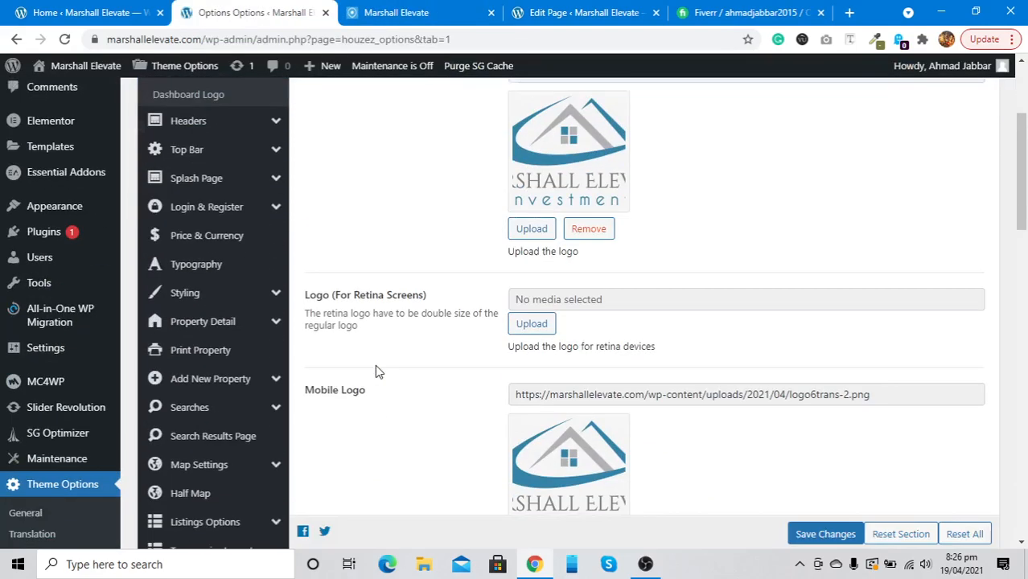
{"action": "scroll", "coordinate": [202, 368], "scroll_direction": "up", "scroll_amount": 2}
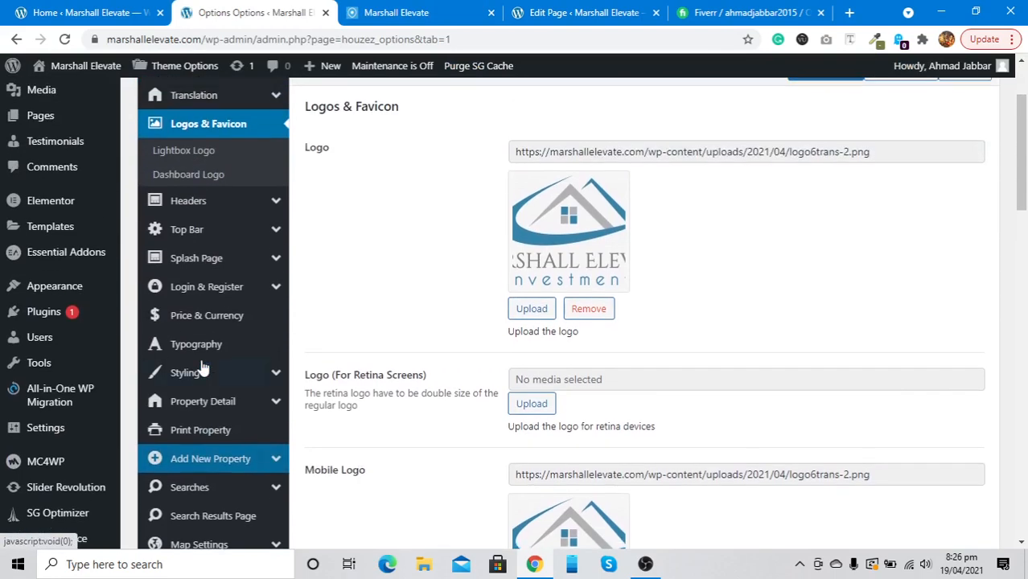
{"action": "scroll", "coordinate": [202, 366], "scroll_direction": "down", "scroll_amount": 3}
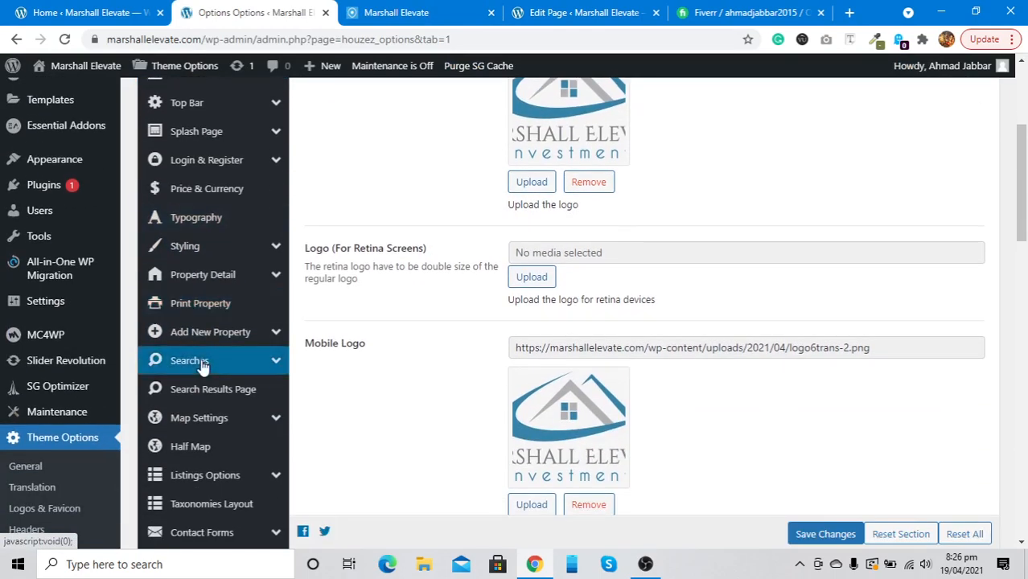
{"action": "scroll", "coordinate": [202, 366], "scroll_direction": "down", "scroll_amount": 1}
{"action": "left_click", "coordinate": [435, 12]}
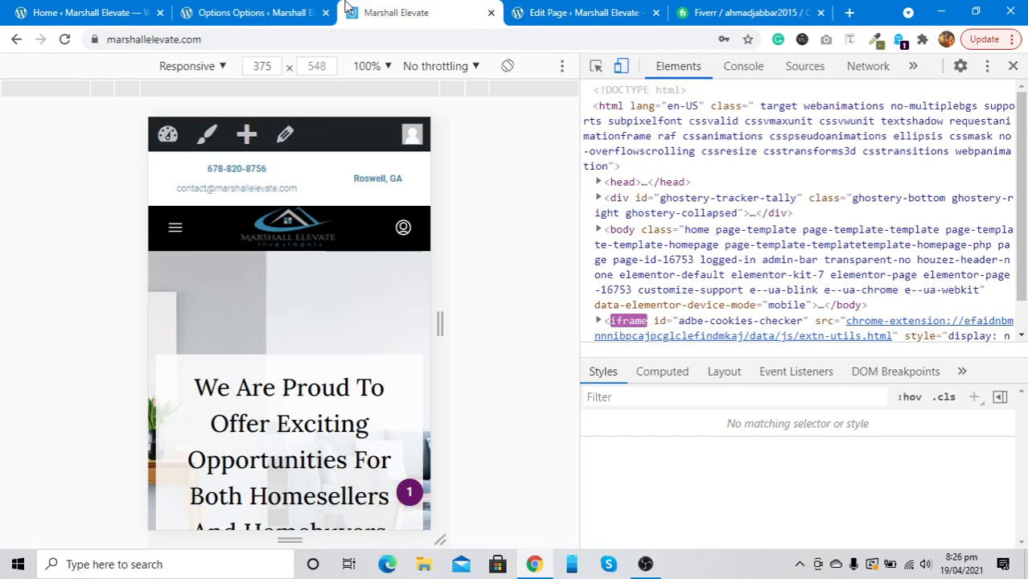
{"action": "left_click", "coordinate": [252, 9]}
{"action": "scroll", "coordinate": [207, 367], "scroll_direction": "up", "scroll_amount": 3}
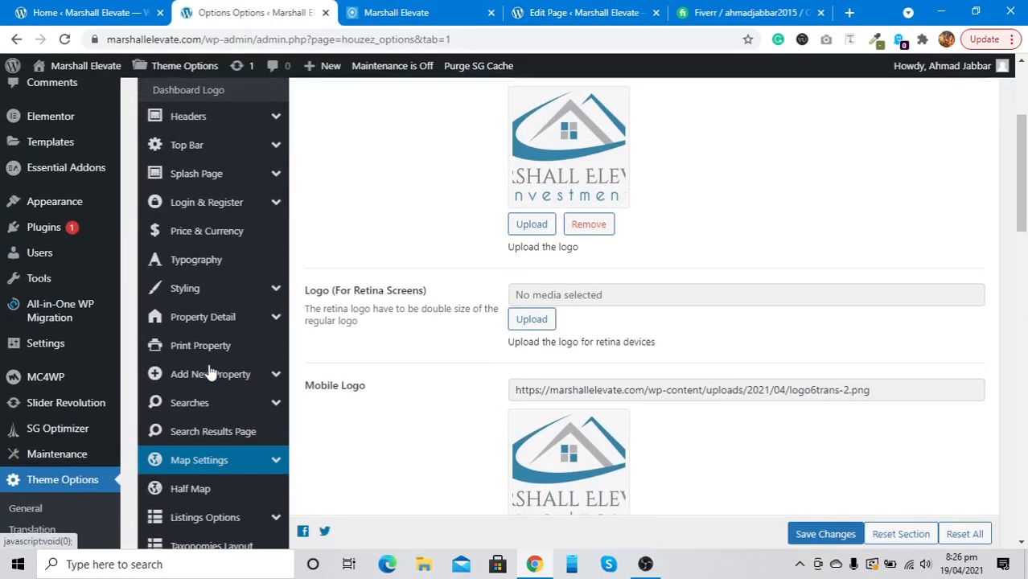
Copy the #3885ab Primary Color hex from Styling > Body
{"action": "left_click", "coordinate": [205, 322]}
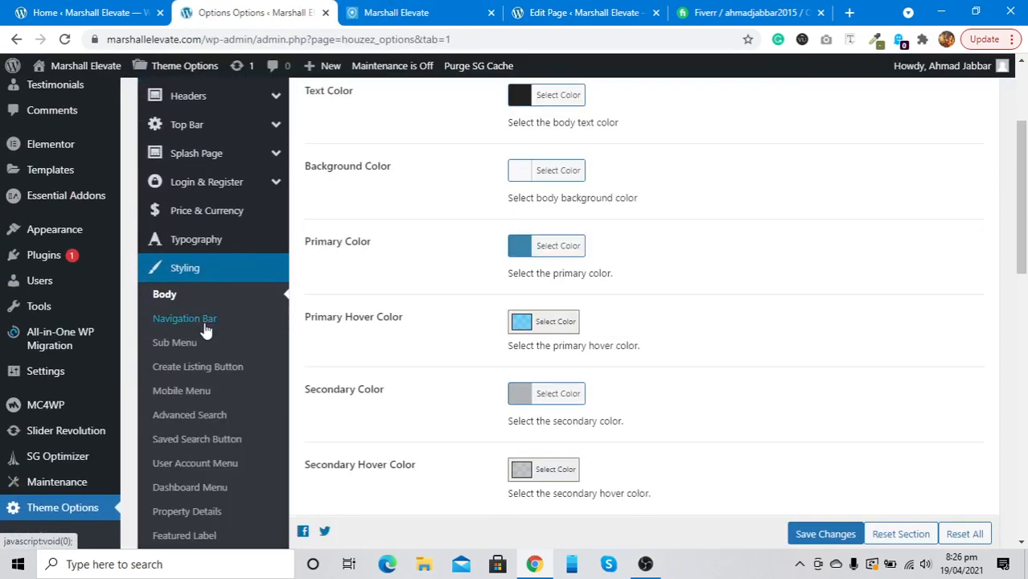
{"action": "left_click", "coordinate": [182, 391]}
{"action": "scroll", "coordinate": [541, 297], "scroll_direction": "up", "scroll_amount": 3}
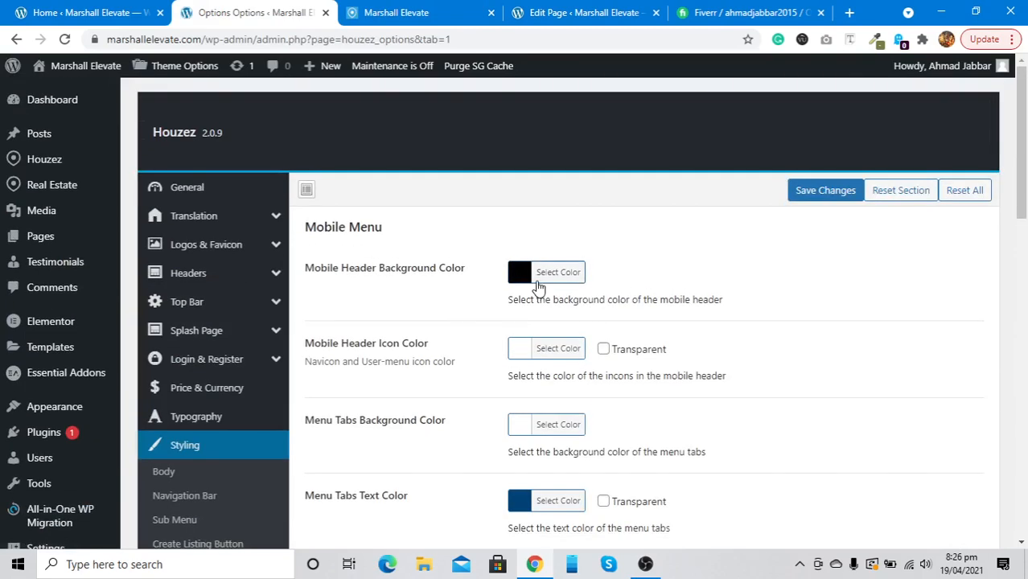
{"action": "scroll", "coordinate": [239, 492], "scroll_direction": "down", "scroll_amount": 1}
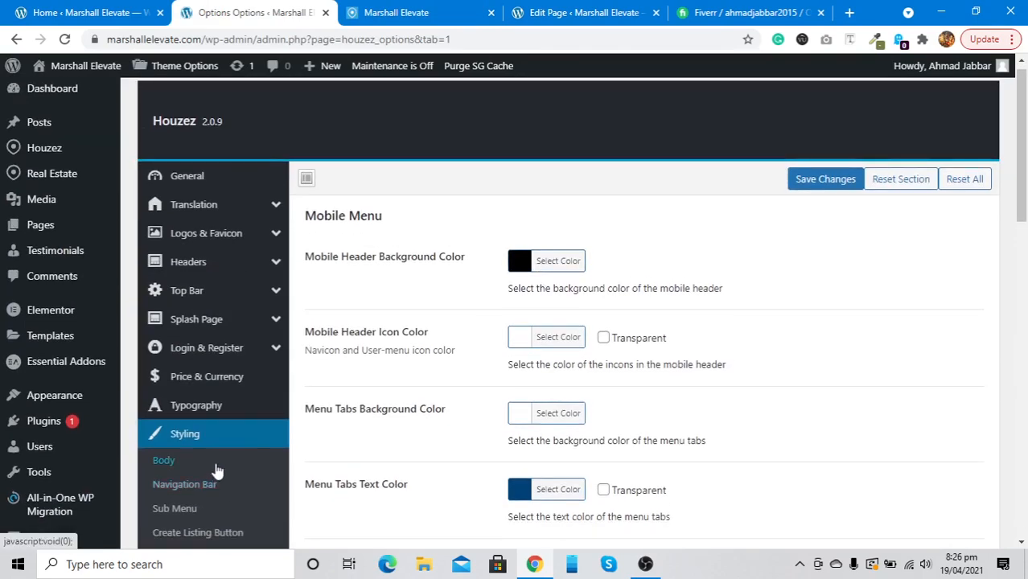
{"action": "left_click", "coordinate": [216, 468]}
{"action": "left_click", "coordinate": [565, 412]}
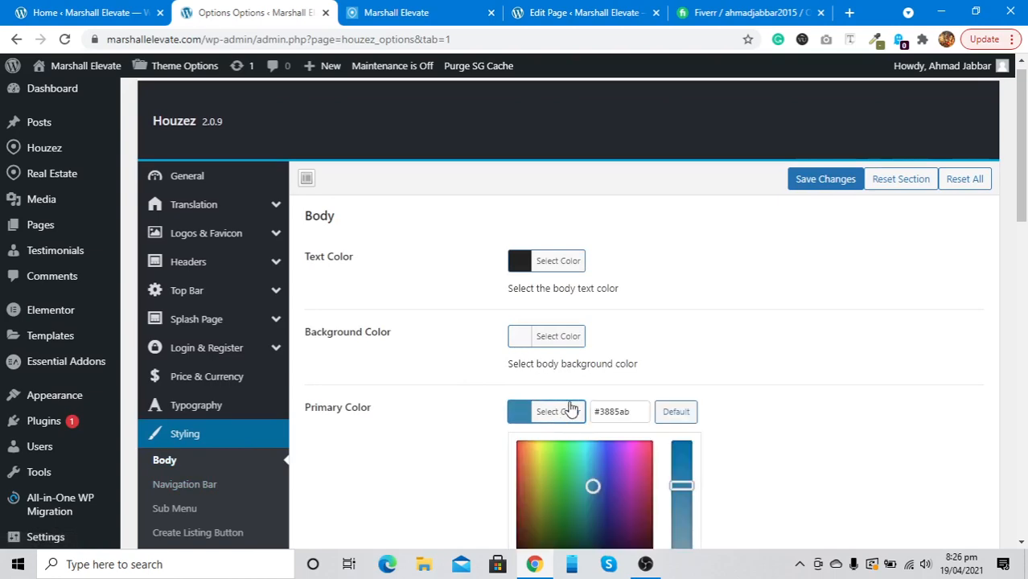
{"action": "left_click", "coordinate": [610, 411]}
{"action": "key", "text": "ctrl+a"}
{"action": "key", "text": "ctrl+c"}
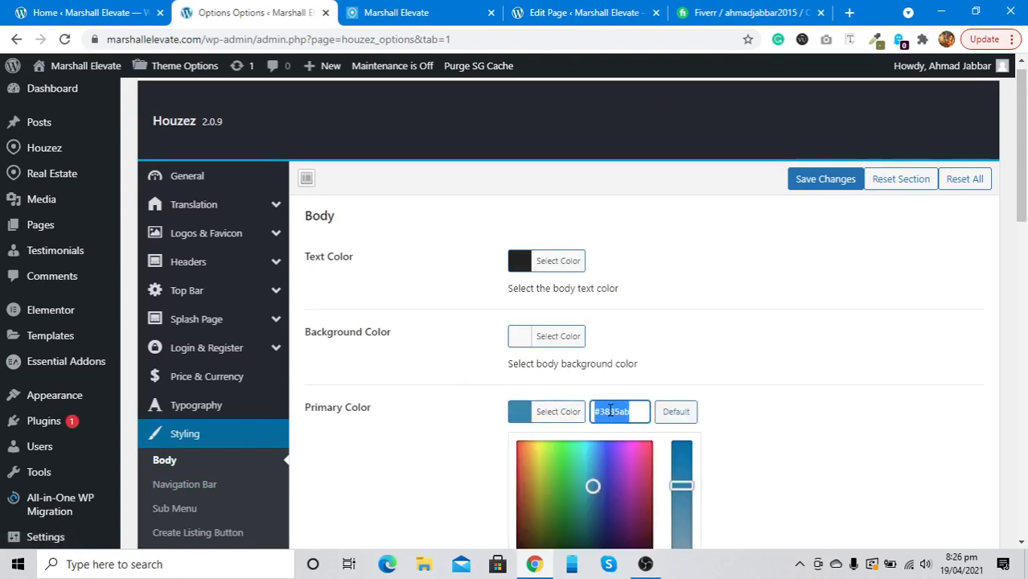
Set the Mobile Menu header background colour to white
{"action": "scroll", "coordinate": [184, 523], "scroll_direction": "down", "scroll_amount": 2}
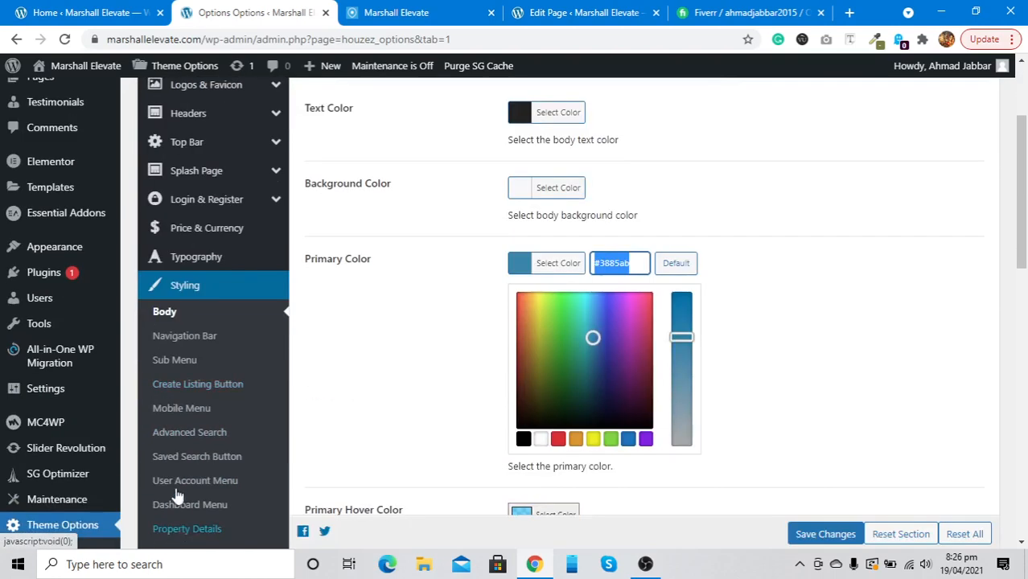
{"action": "left_click", "coordinate": [168, 409]}
{"action": "scroll", "coordinate": [515, 291], "scroll_direction": "up", "scroll_amount": 2}
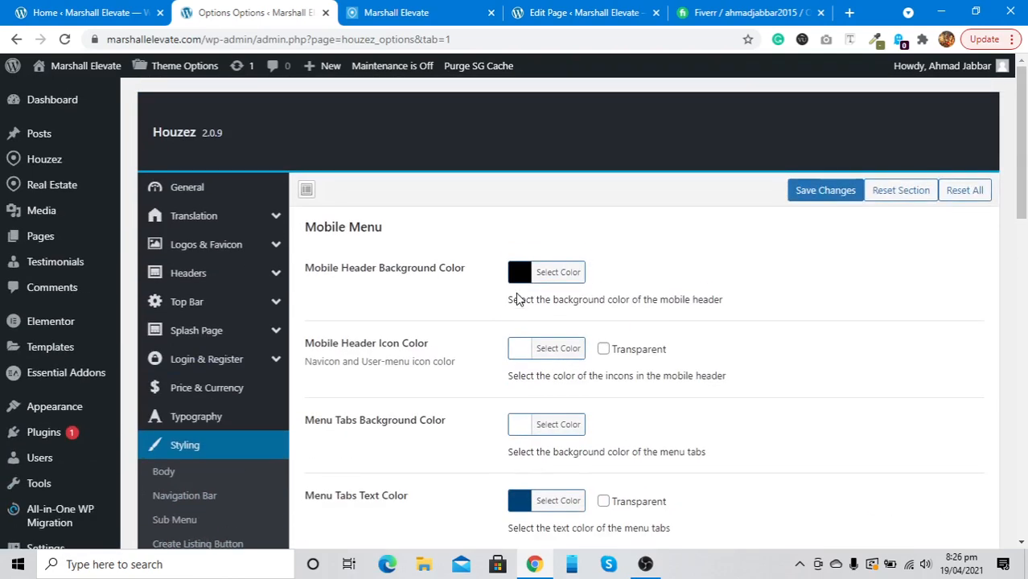
{"action": "left_click", "coordinate": [552, 275]}
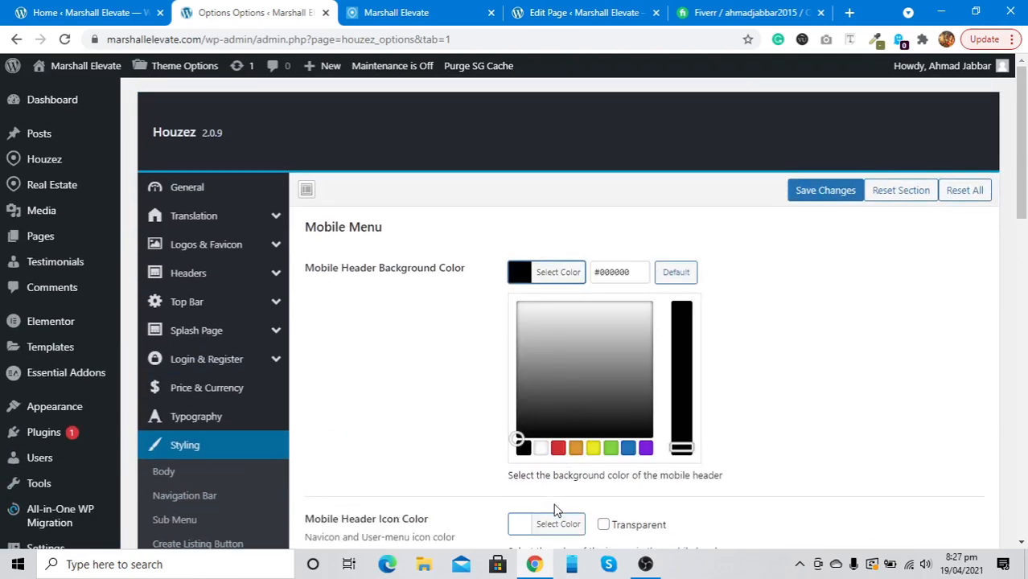
{"action": "left_click", "coordinate": [610, 273]}
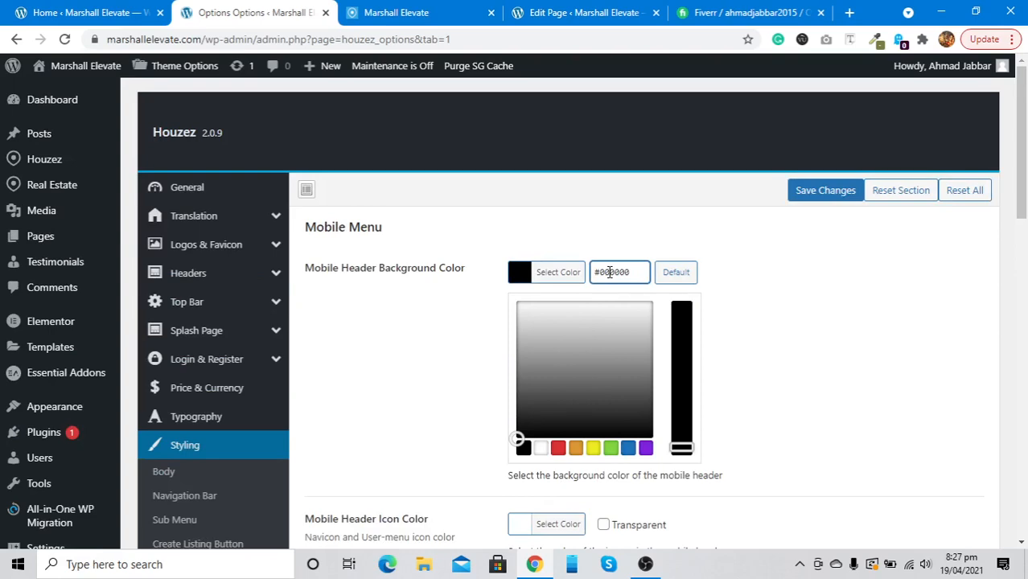
{"action": "left_click", "coordinate": [540, 449]}
Set the mobile header icon colour to #3885ab and save the theme options
{"action": "scroll", "coordinate": [444, 369], "scroll_direction": "down", "scroll_amount": 2}
{"action": "scroll", "coordinate": [447, 369], "scroll_direction": "down", "scroll_amount": 2}
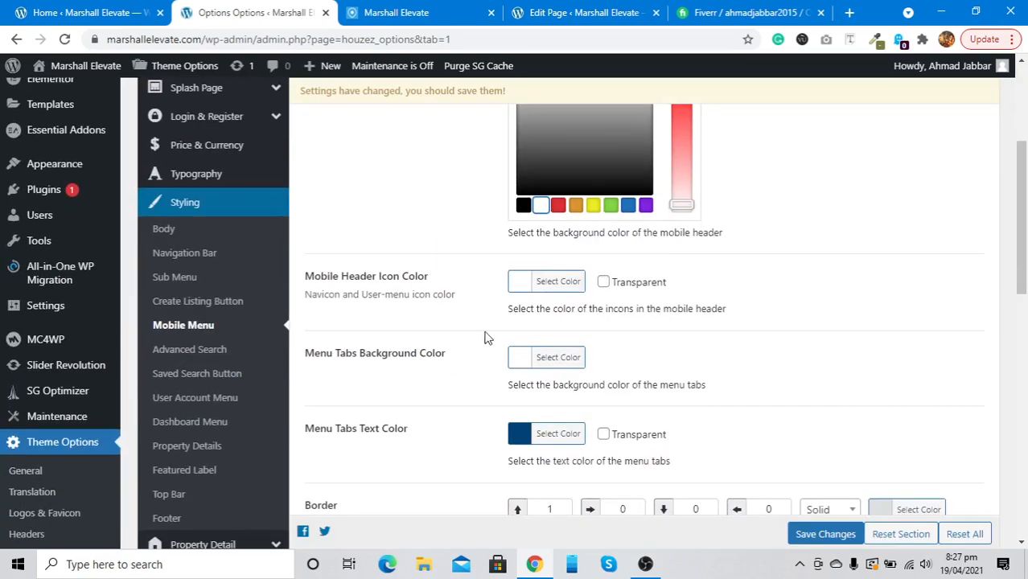
{"action": "left_click", "coordinate": [551, 290]}
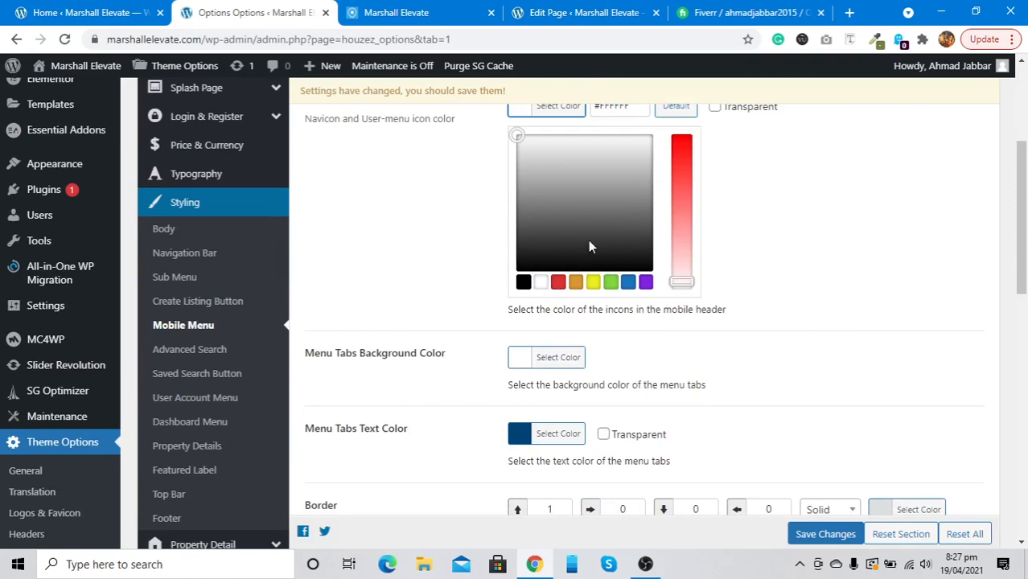
{"action": "scroll", "coordinate": [589, 232], "scroll_direction": "up", "scroll_amount": 1}
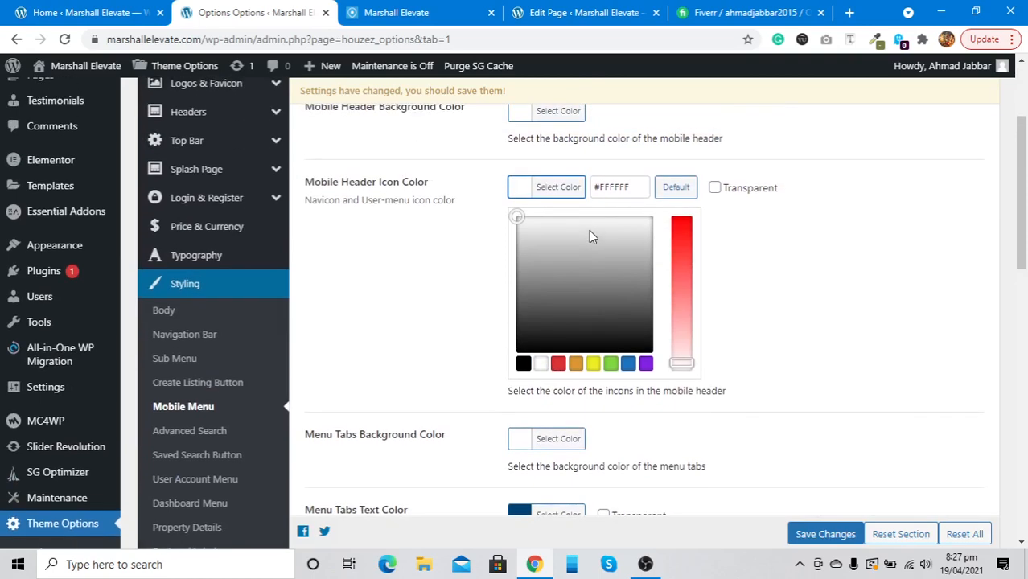
{"action": "left_click", "coordinate": [614, 187]}
{"action": "key", "text": "ctrl+a"}
{"action": "key", "text": "ctrl+v"}
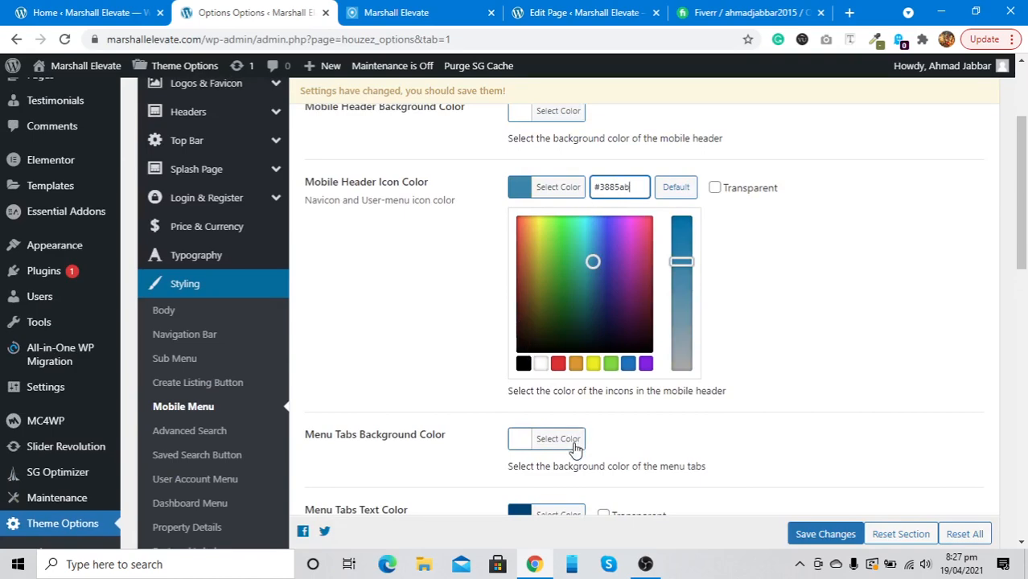
{"action": "scroll", "coordinate": [576, 449], "scroll_direction": "down", "scroll_amount": 2}
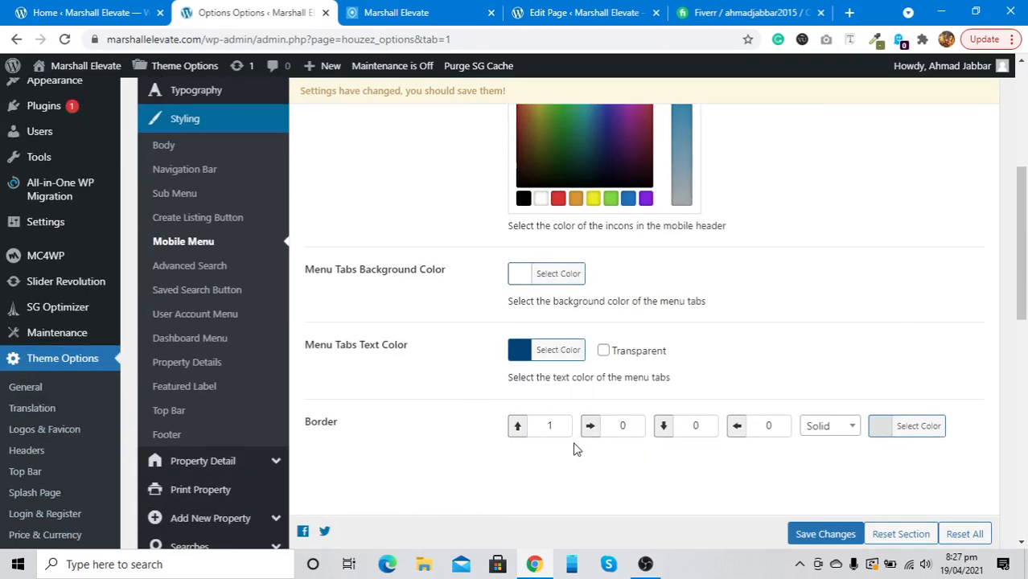
{"action": "left_click", "coordinate": [826, 533]}
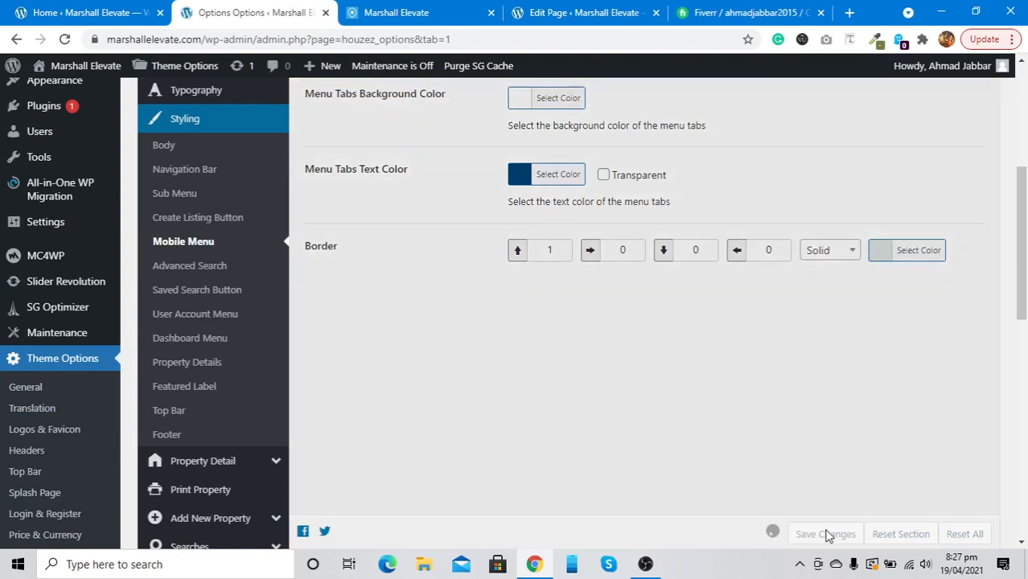
Reload the live Marshall Elevate homepage in the 375-wide mobile preview, glancing back at Theme Options
{"action": "left_click", "coordinate": [391, 10]}
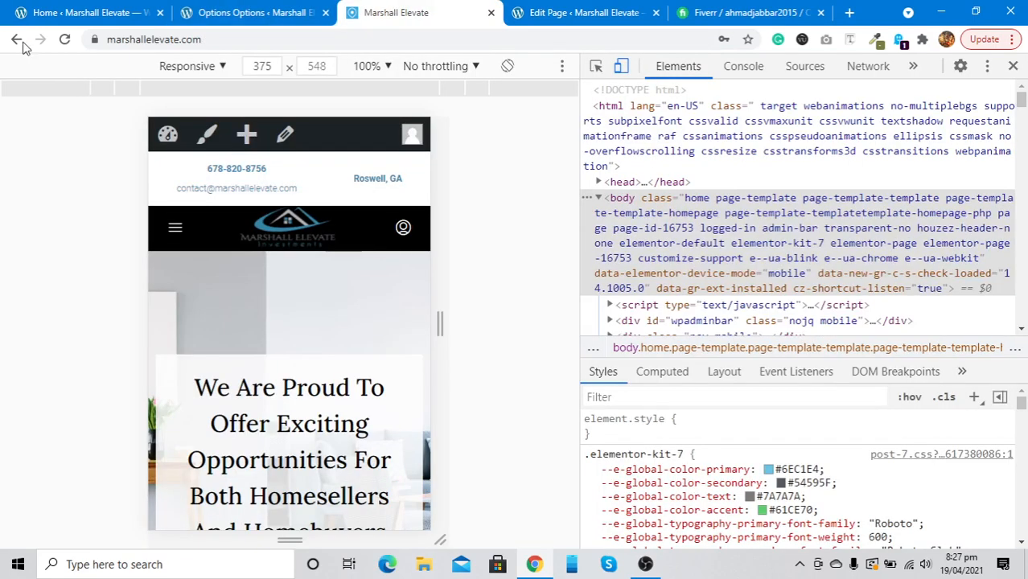
{"action": "left_click", "coordinate": [65, 40]}
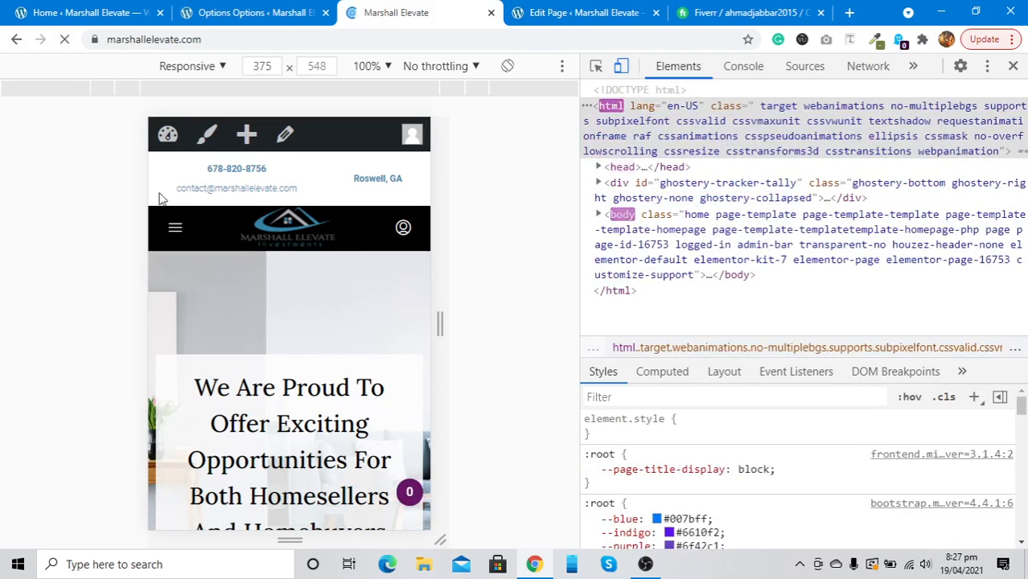
{"action": "left_click", "coordinate": [252, 7]}
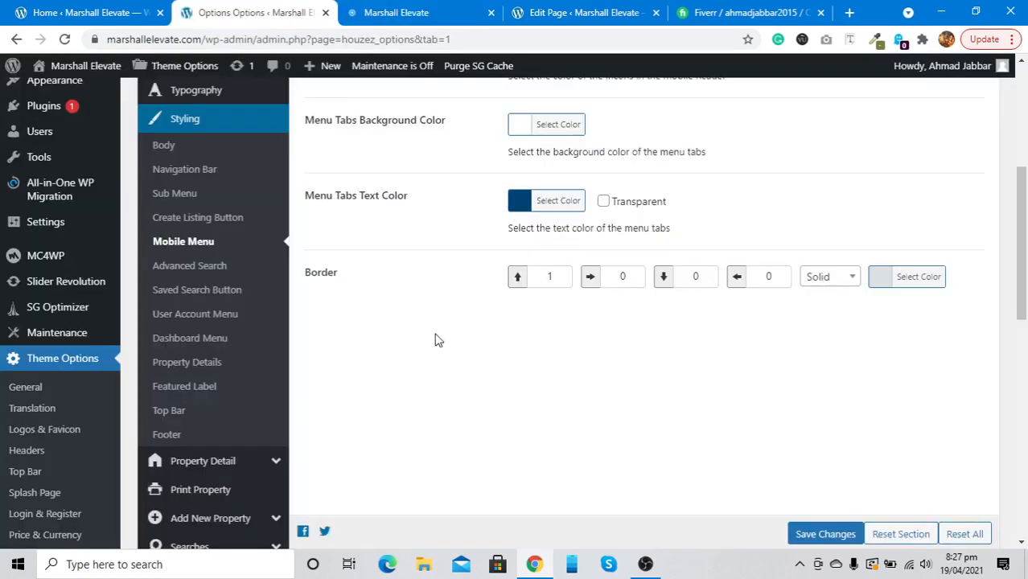
{"action": "scroll", "coordinate": [435, 340], "scroll_direction": "up", "scroll_amount": 4}
{"action": "left_click", "coordinate": [448, 8]}
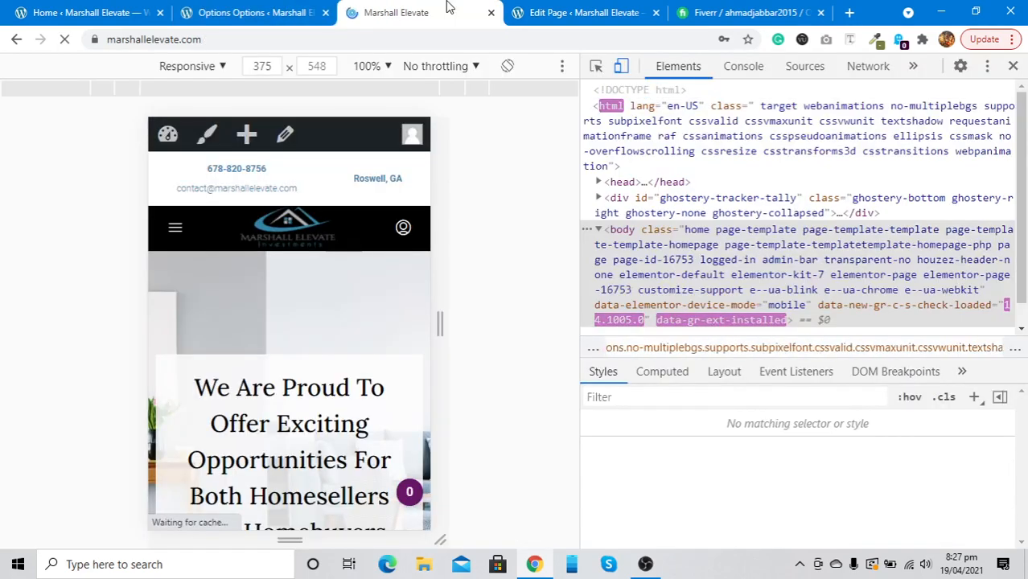
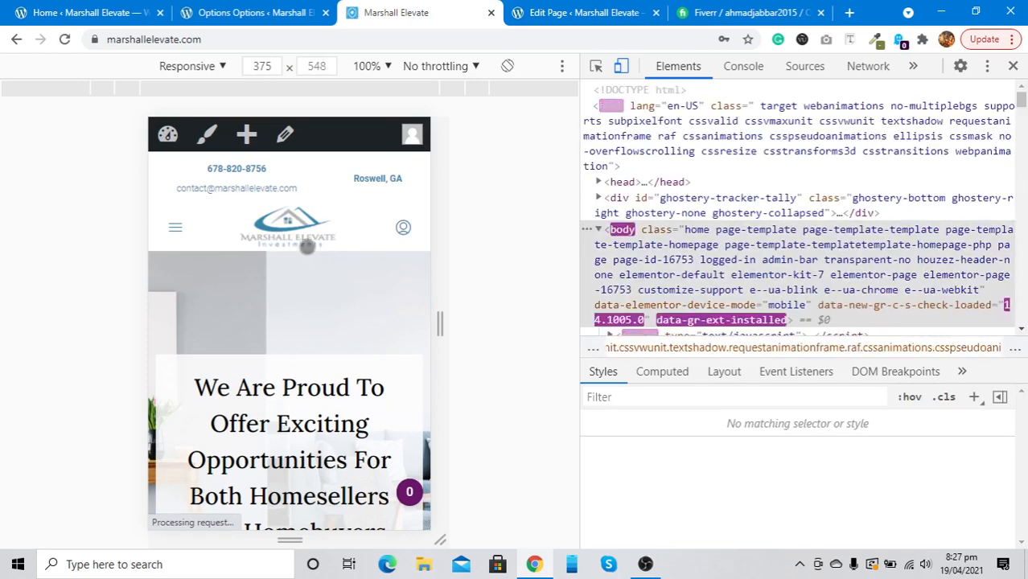
Check the Create Listing Button styling, then close developer tools on the live site to see the desktop layout
{"action": "left_click", "coordinate": [256, 14]}
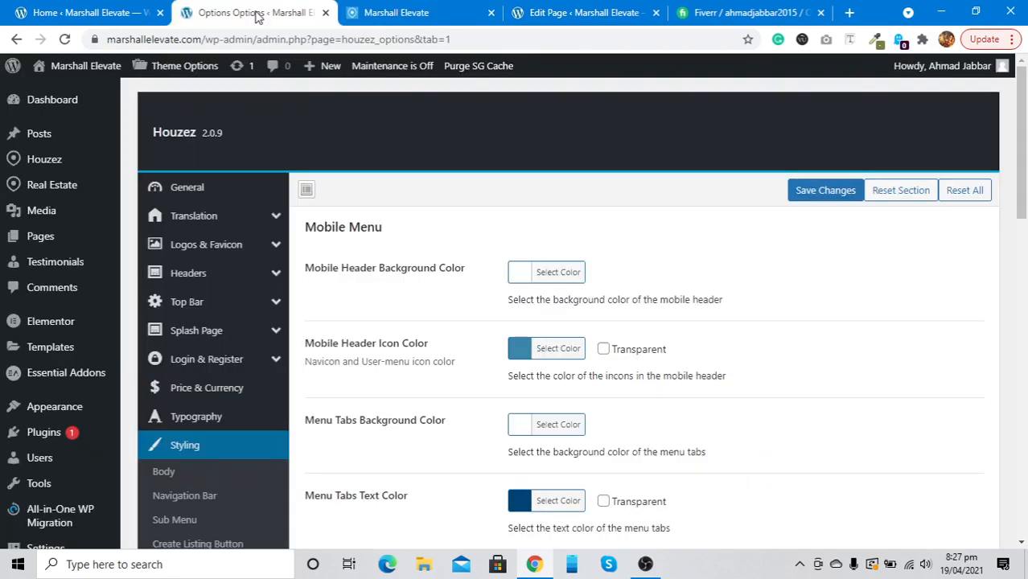
{"action": "scroll", "coordinate": [343, 380], "scroll_direction": "down", "scroll_amount": 2}
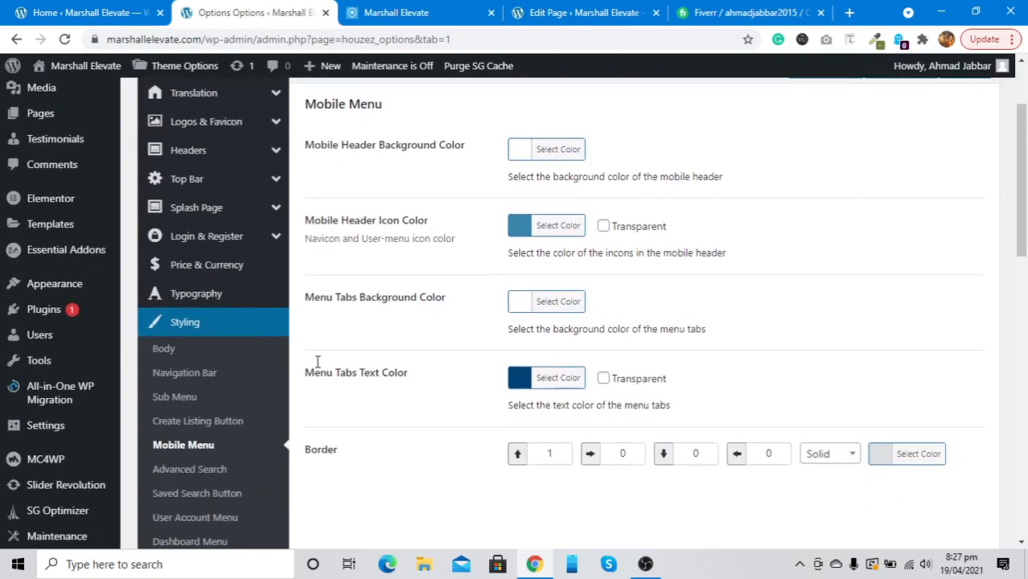
{"action": "left_click", "coordinate": [198, 422]}
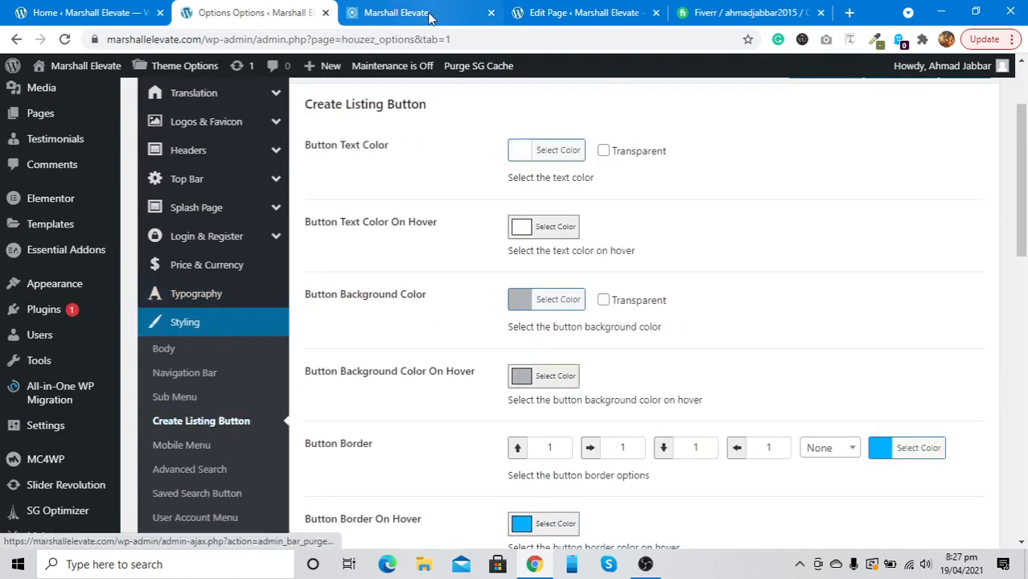
{"action": "left_click", "coordinate": [432, 18]}
{"action": "left_click", "coordinate": [1012, 67]}
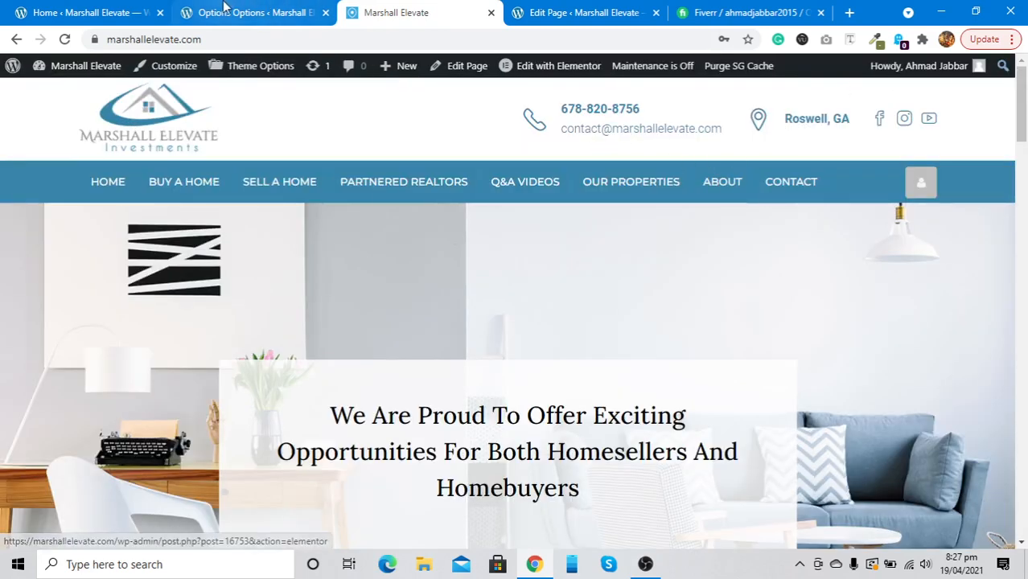
{"action": "left_click", "coordinate": [248, 12]}
{"action": "scroll", "coordinate": [240, 220], "scroll_direction": "up", "scroll_amount": 2}
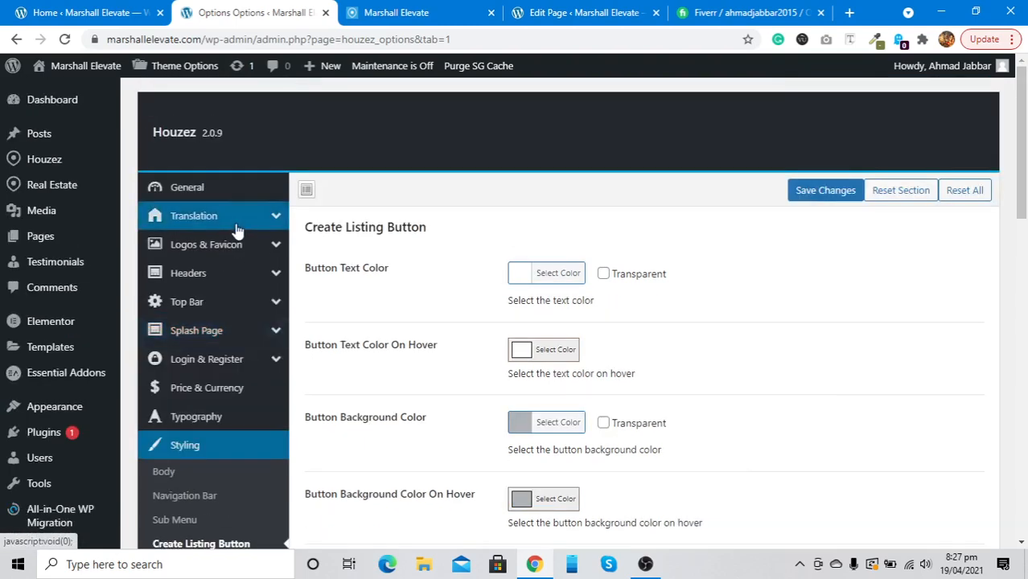
In Headers > Style, toggle Contact Information off and back on
{"action": "left_click", "coordinate": [228, 280]}
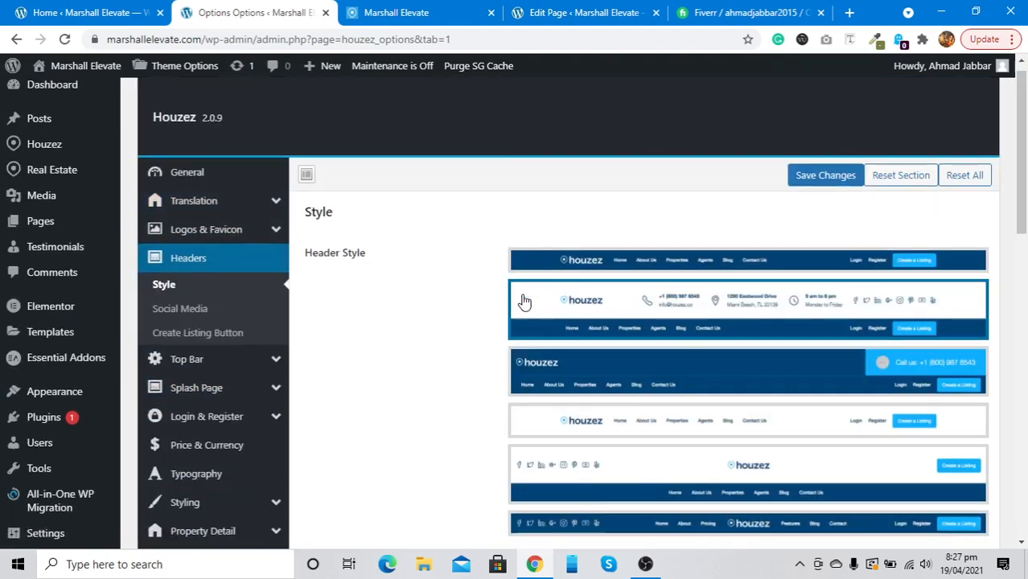
{"action": "scroll", "coordinate": [522, 301], "scroll_direction": "down", "scroll_amount": 10}
{"action": "scroll", "coordinate": [523, 301], "scroll_direction": "up", "scroll_amount": 2}
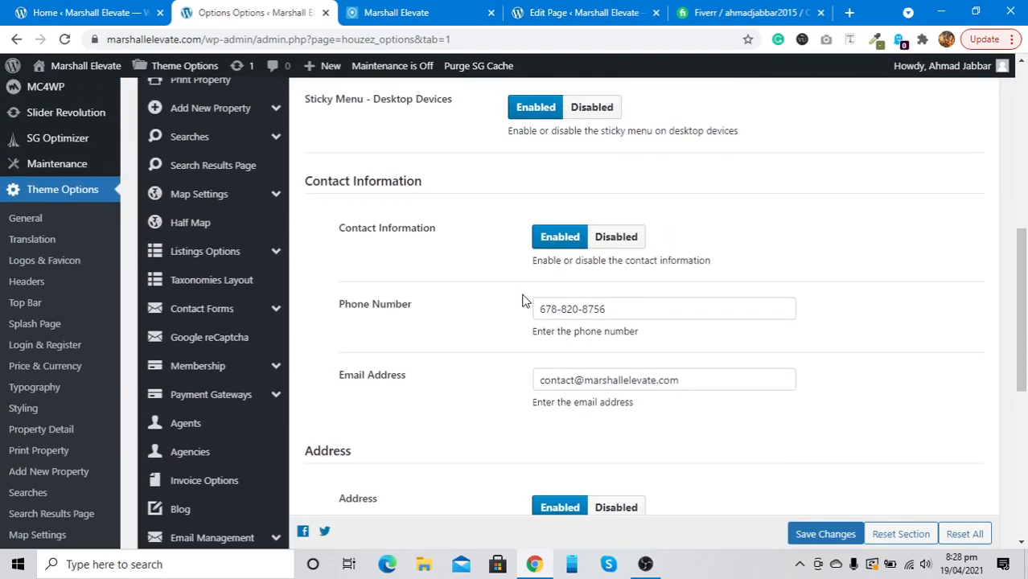
{"action": "scroll", "coordinate": [464, 208], "scroll_direction": "up", "scroll_amount": 1}
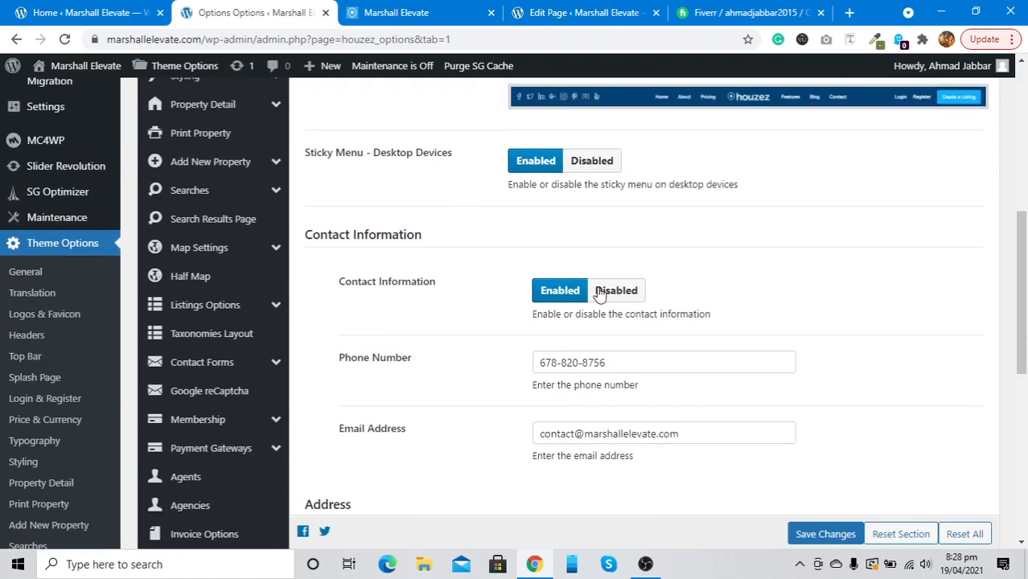
{"action": "left_click", "coordinate": [629, 291]}
{"action": "left_click", "coordinate": [560, 291]}
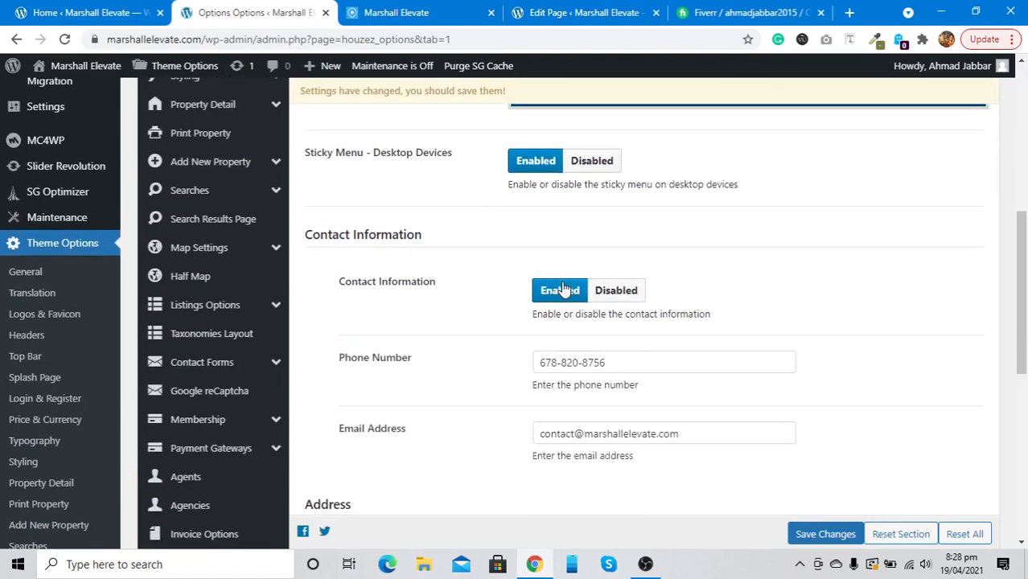
Review the header's Phone, Email and Address contact fields
{"action": "scroll", "coordinate": [565, 289], "scroll_direction": "down", "scroll_amount": 2}
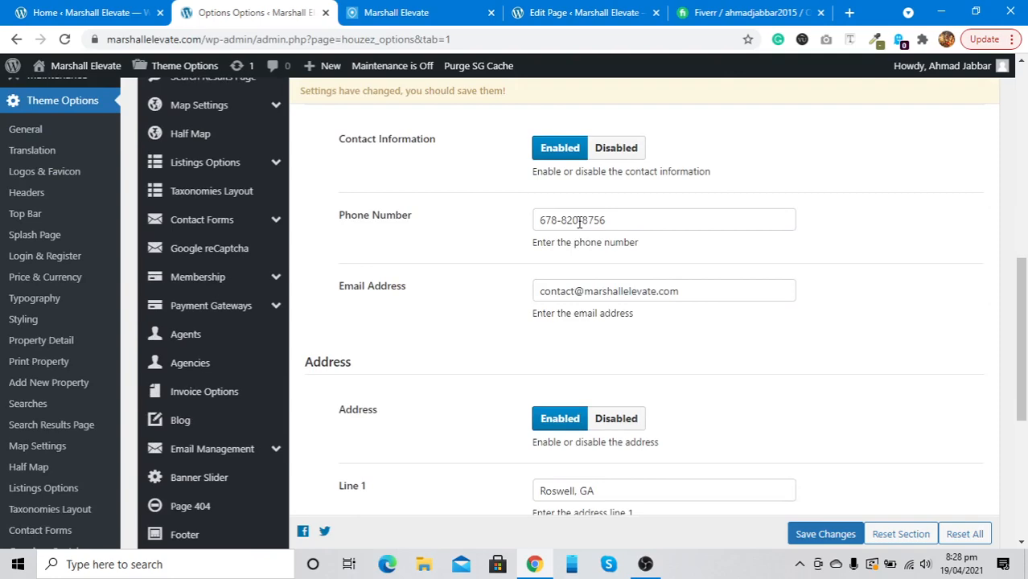
{"action": "scroll", "coordinate": [573, 300], "scroll_direction": "down", "scroll_amount": 3}
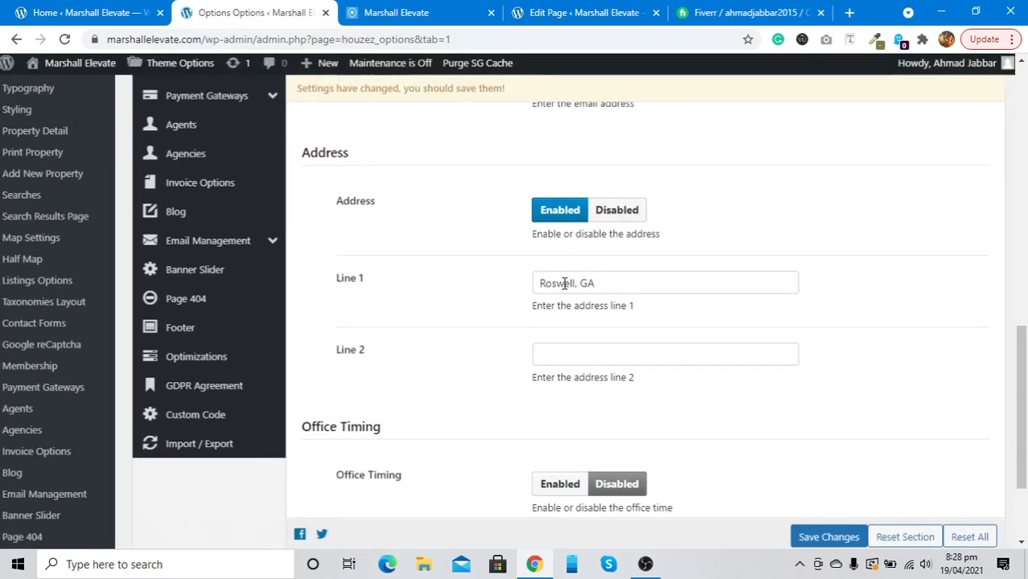
{"action": "scroll", "coordinate": [566, 288], "scroll_direction": "down", "scroll_amount": 1}
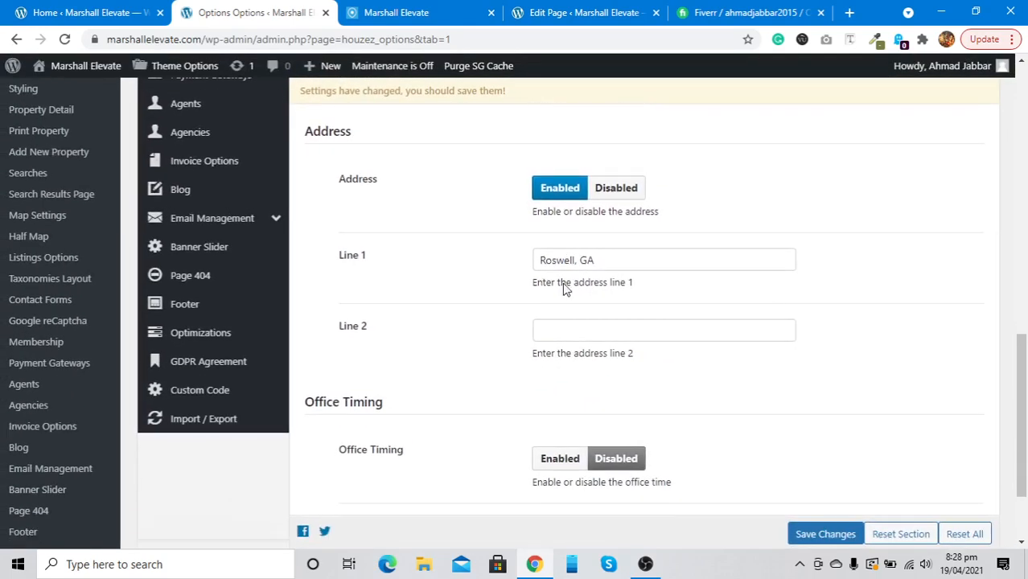
{"action": "scroll", "coordinate": [566, 288], "scroll_direction": "down", "scroll_amount": 1}
{"action": "scroll", "coordinate": [566, 289], "scroll_direction": "down", "scroll_amount": 2}
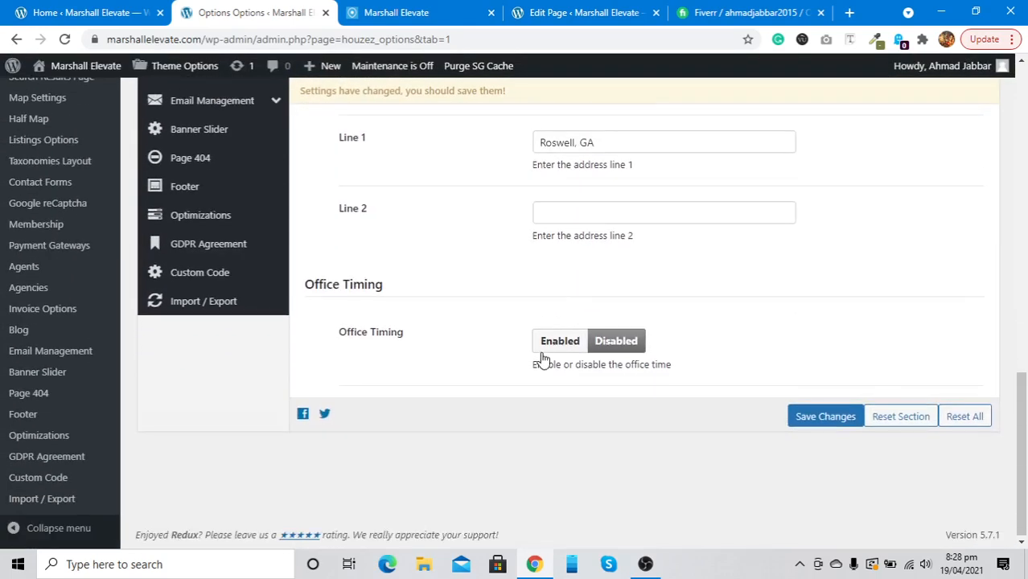
{"action": "scroll", "coordinate": [543, 358], "scroll_direction": "up", "scroll_amount": 15}
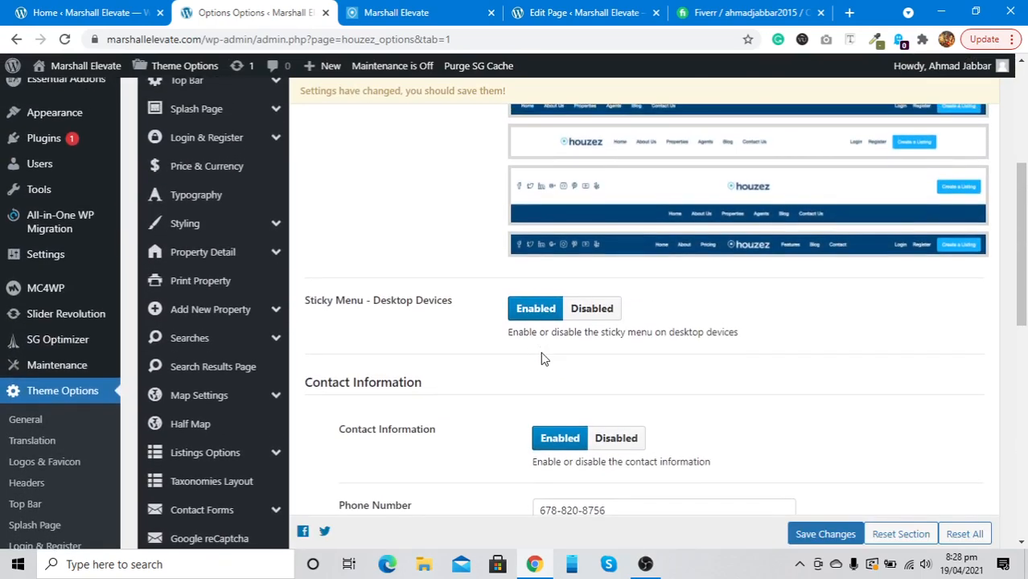
{"action": "scroll", "coordinate": [543, 360], "scroll_direction": "up", "scroll_amount": 1}
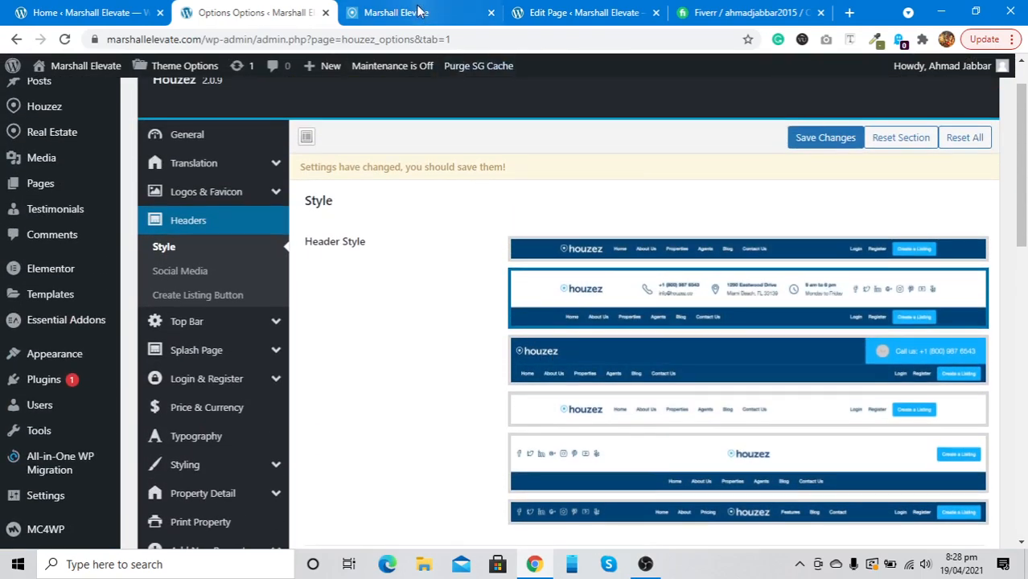
Edit the Facebook profile URL in Headers > Social Media and save the theme options
{"action": "left_click", "coordinate": [211, 271]}
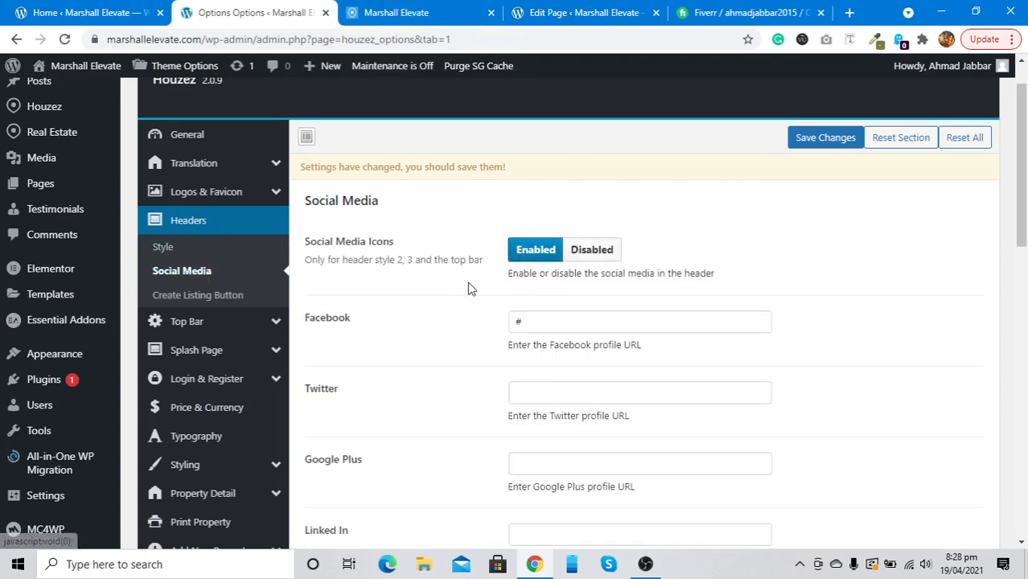
{"action": "scroll", "coordinate": [471, 287], "scroll_direction": "down", "scroll_amount": 2}
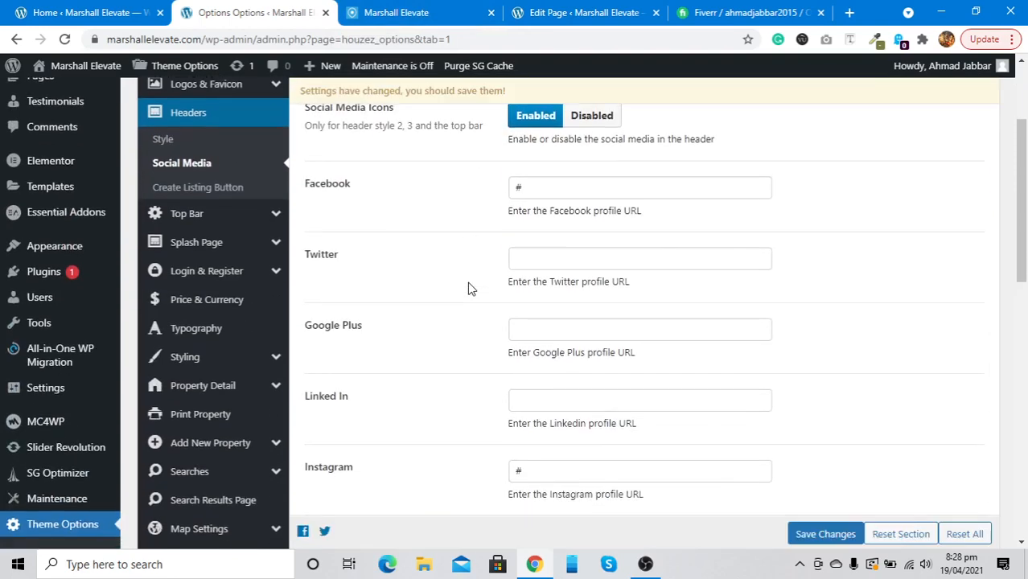
{"action": "left_click", "coordinate": [546, 190]}
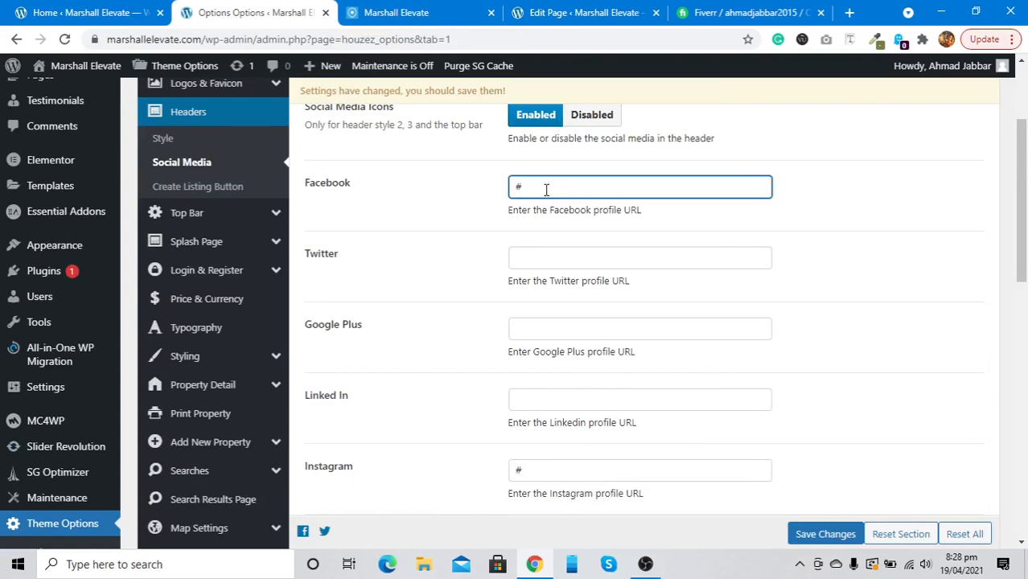
{"action": "scroll", "coordinate": [546, 190], "scroll_direction": "down", "scroll_amount": 1}
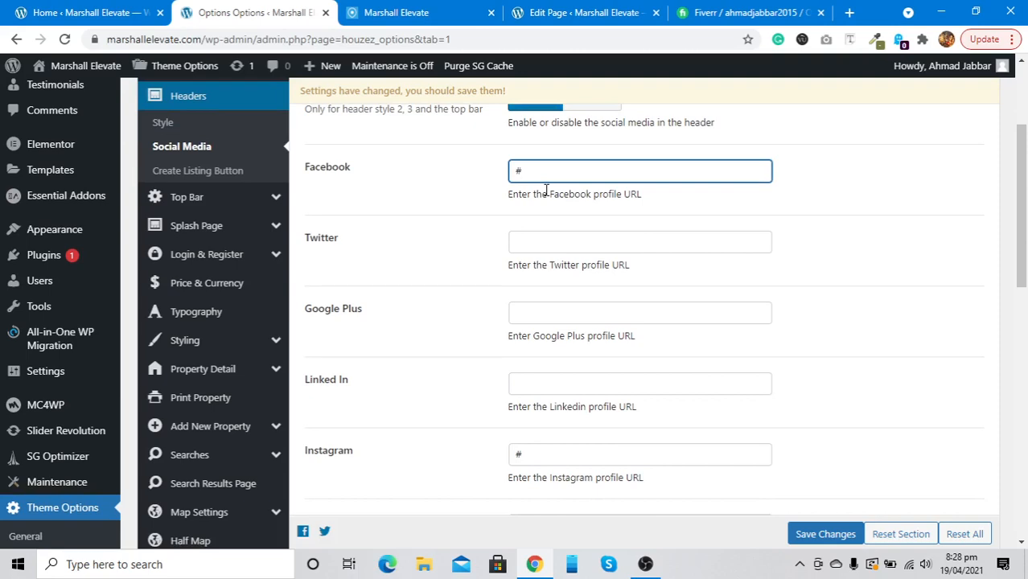
{"action": "scroll", "coordinate": [547, 193], "scroll_direction": "down", "scroll_amount": 3}
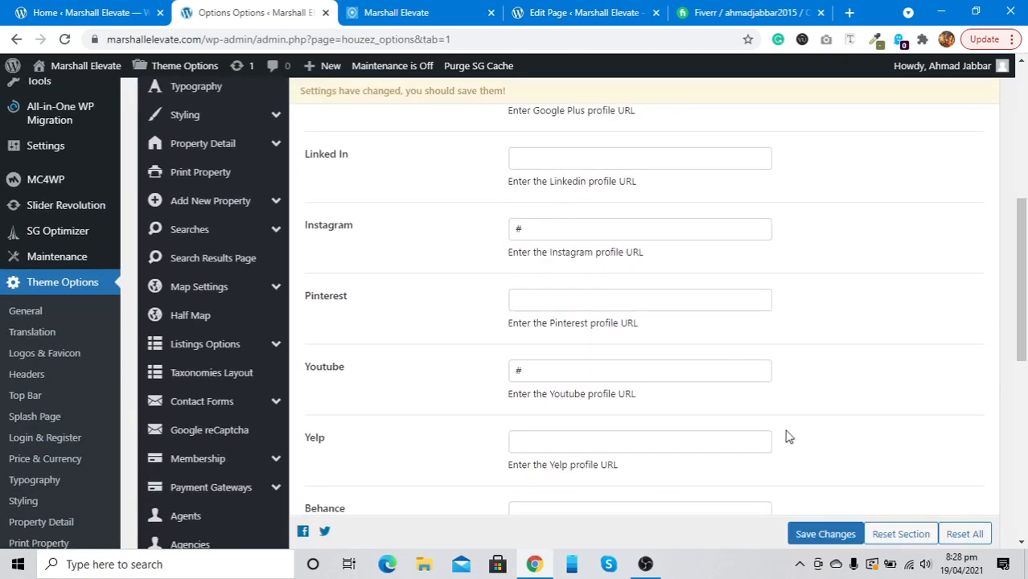
{"action": "left_click", "coordinate": [813, 544]}
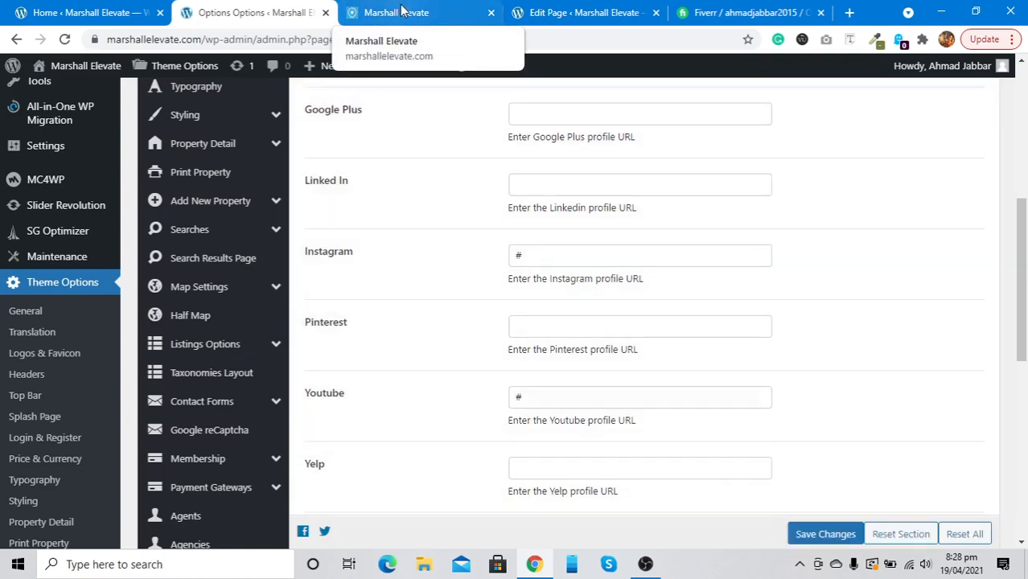
Edit the LinkedIn profile URL, save the social media settings, and view the live homepage
{"action": "scroll", "coordinate": [408, 230], "scroll_direction": "up", "scroll_amount": 2}
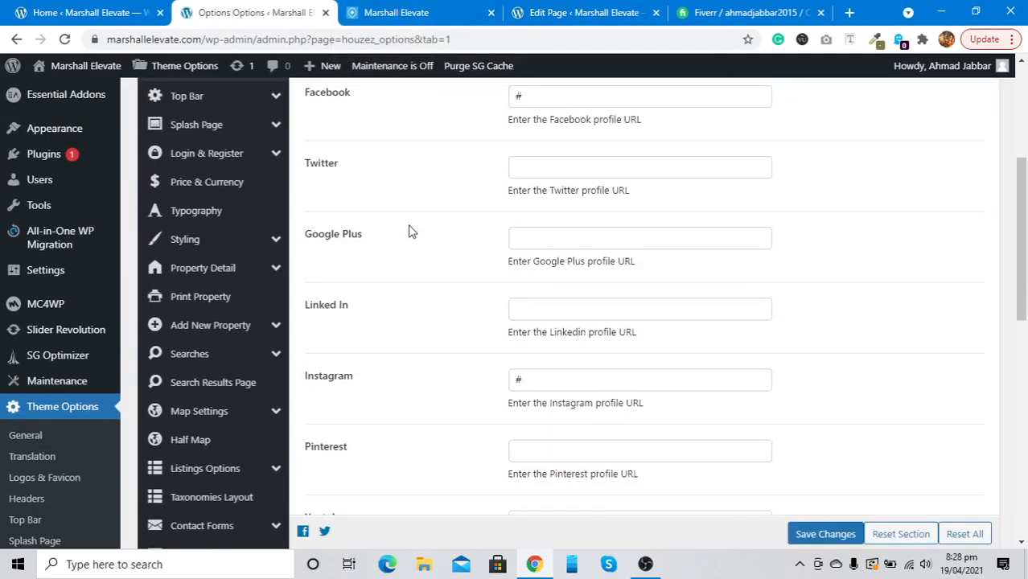
{"action": "scroll", "coordinate": [409, 231], "scroll_direction": "down", "scroll_amount": 1}
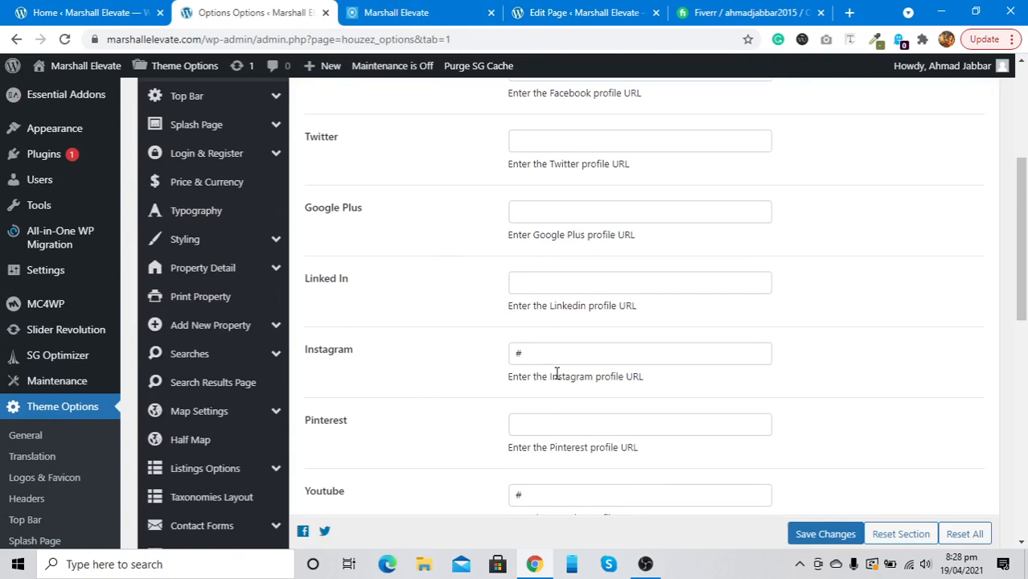
{"action": "left_click", "coordinate": [537, 288]}
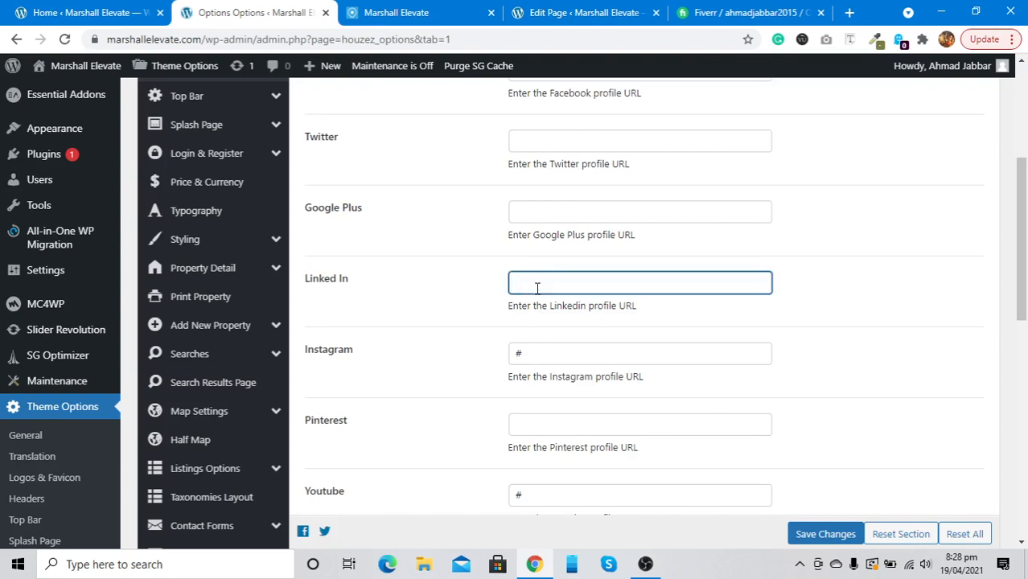
{"action": "left_click", "coordinate": [822, 533]}
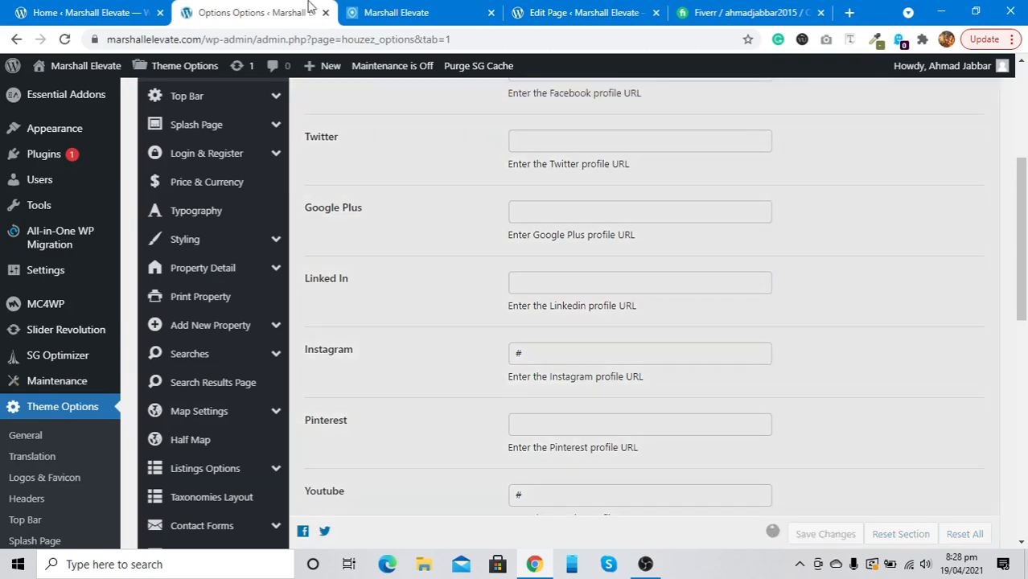
{"action": "left_click", "coordinate": [402, 9]}
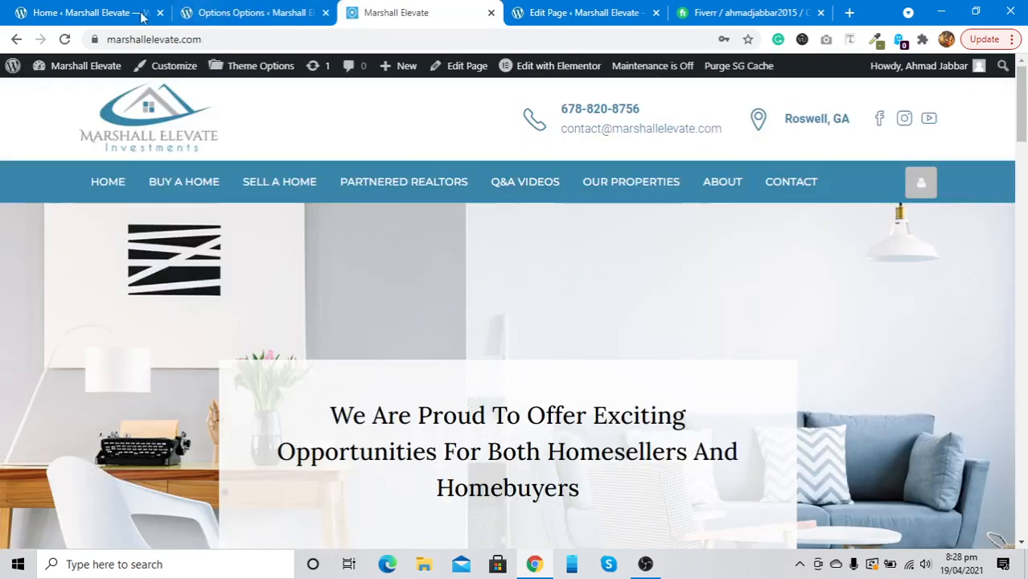
Reload the Marshall Elevate homepage to confirm the new LinkedIn header icon and check the footer
{"action": "left_click", "coordinate": [66, 41]}
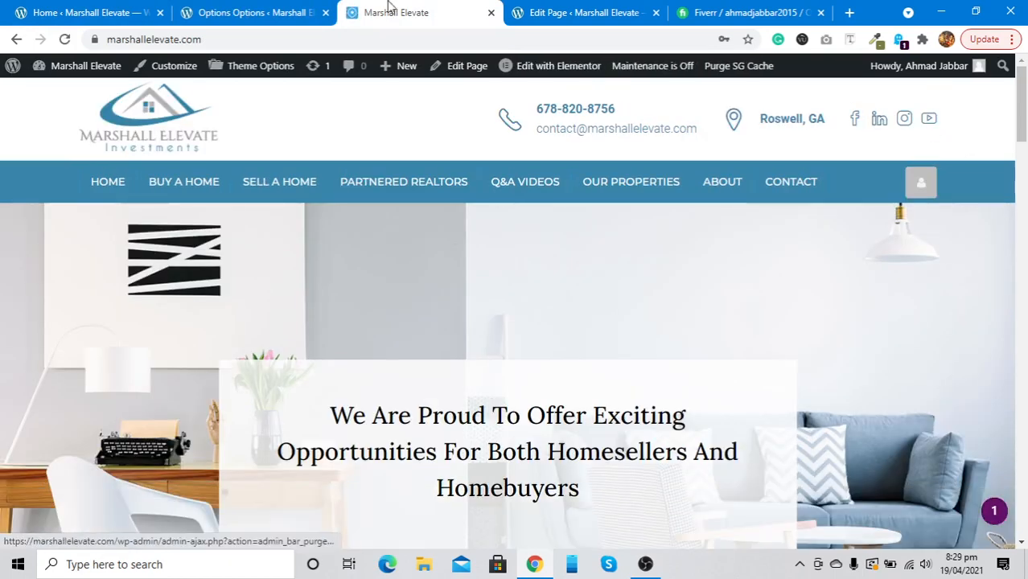
{"action": "left_click", "coordinate": [246, 7]}
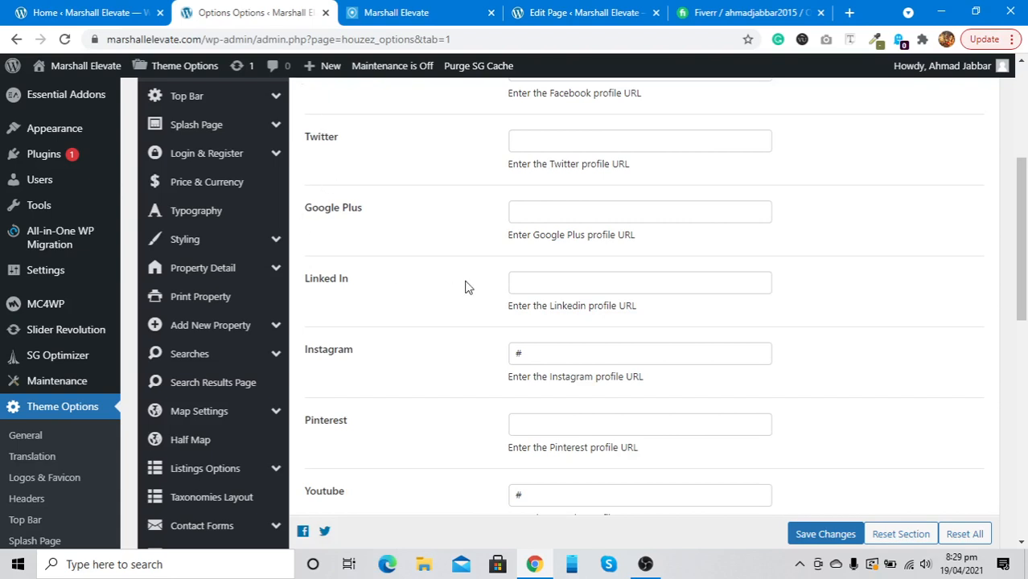
{"action": "left_click", "coordinate": [394, 11]}
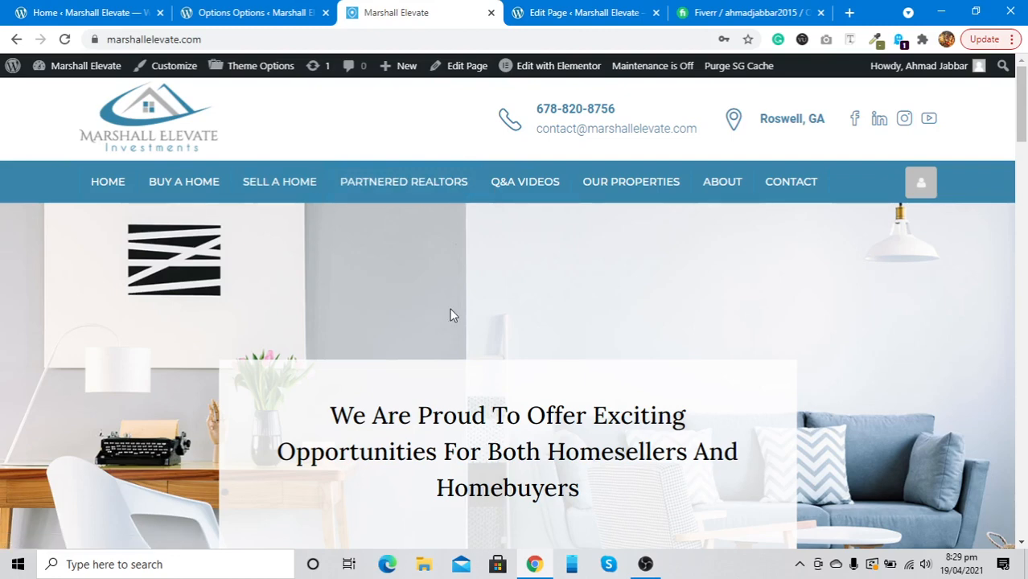
{"action": "scroll", "coordinate": [451, 314], "scroll_direction": "down", "scroll_amount": 4}
{"action": "scroll", "coordinate": [451, 315], "scroll_direction": "down", "scroll_amount": 12}
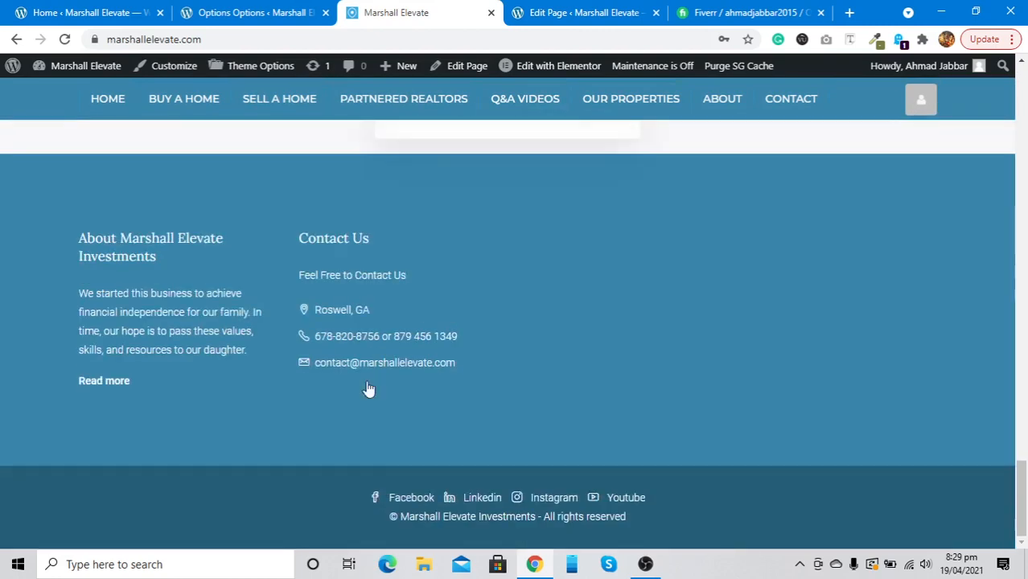
{"action": "left_click", "coordinate": [264, 11]}
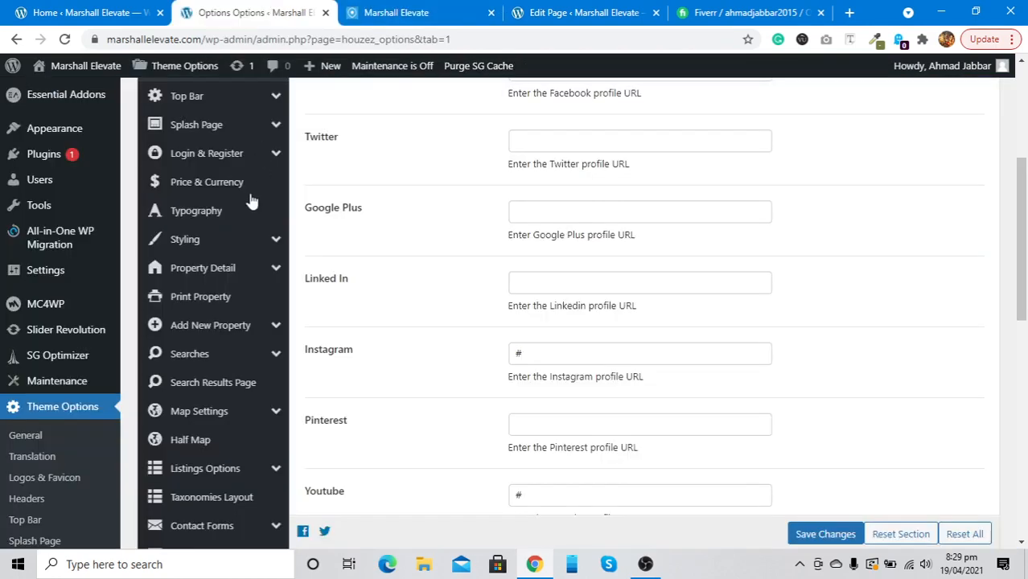
Save the Footer Bottom settings: Version 2, copyright text and footer social media enabled
{"action": "scroll", "coordinate": [193, 330], "scroll_direction": "down", "scroll_amount": 5}
{"action": "scroll", "coordinate": [193, 330], "scroll_direction": "down", "scroll_amount": 4}
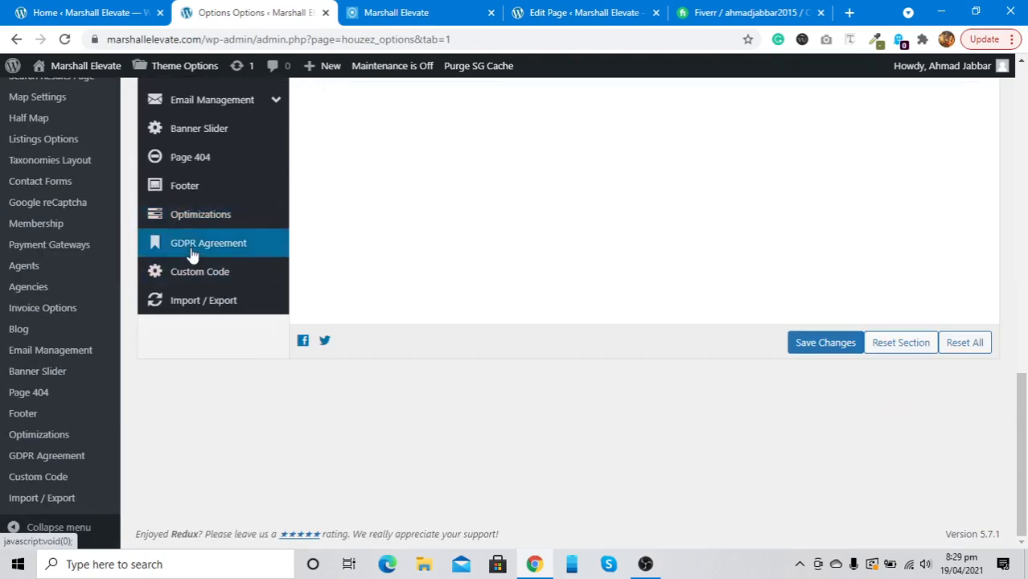
{"action": "left_click", "coordinate": [191, 211]}
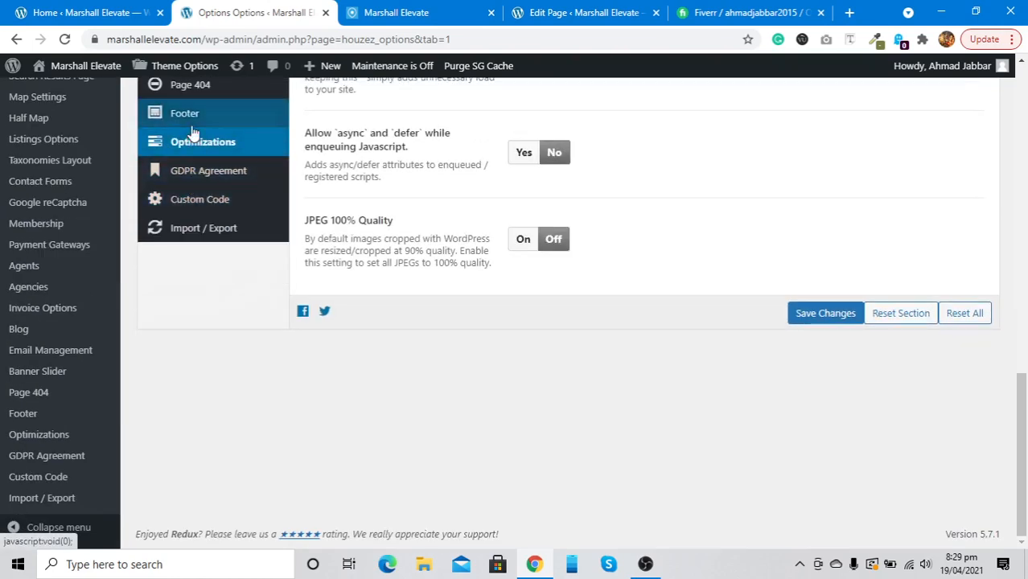
{"action": "left_click", "coordinate": [192, 122]}
{"action": "scroll", "coordinate": [457, 366], "scroll_direction": "up", "scroll_amount": 3}
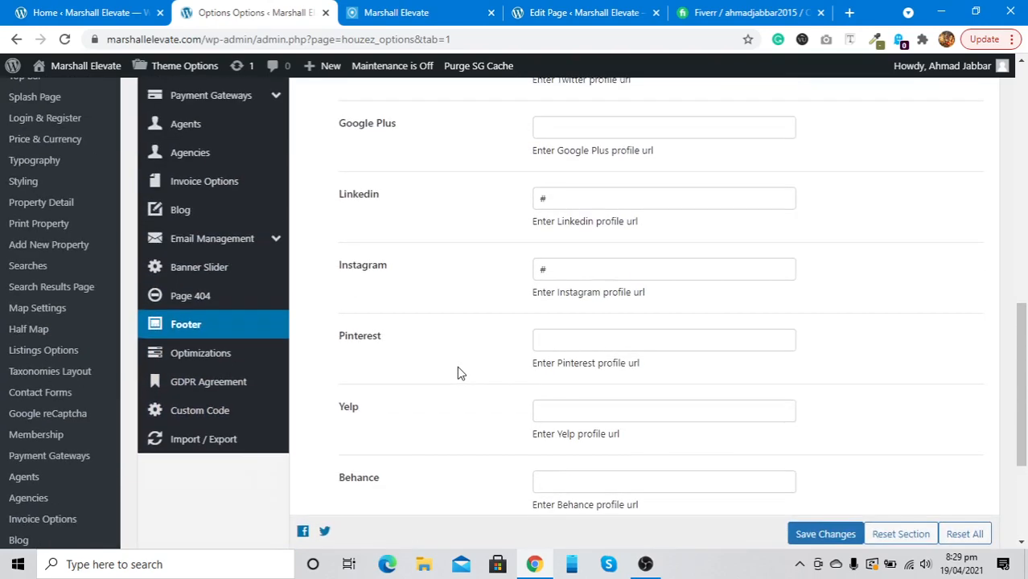
{"action": "scroll", "coordinate": [471, 260], "scroll_direction": "up", "scroll_amount": 4}
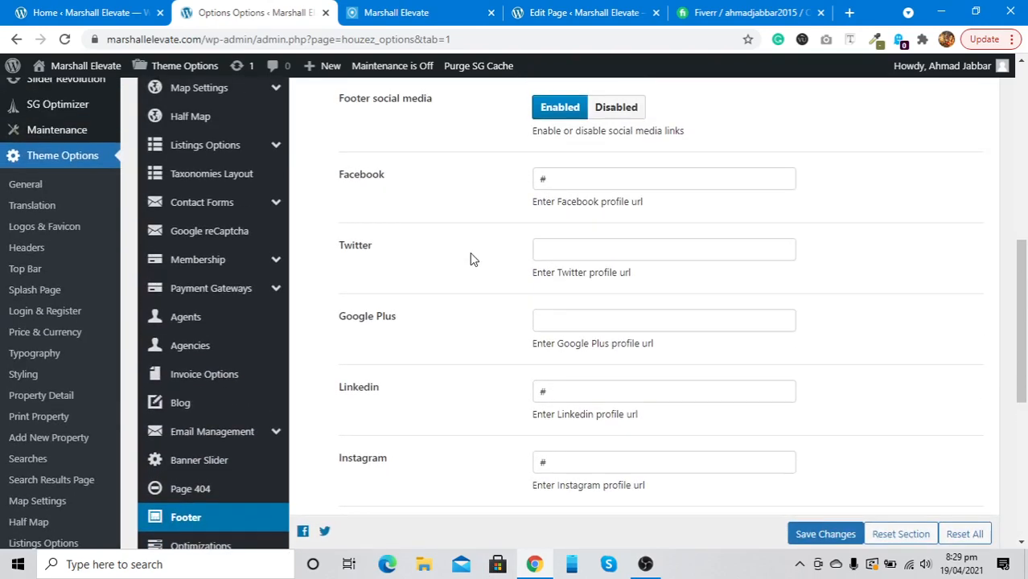
{"action": "scroll", "coordinate": [471, 259], "scroll_direction": "up", "scroll_amount": 2}
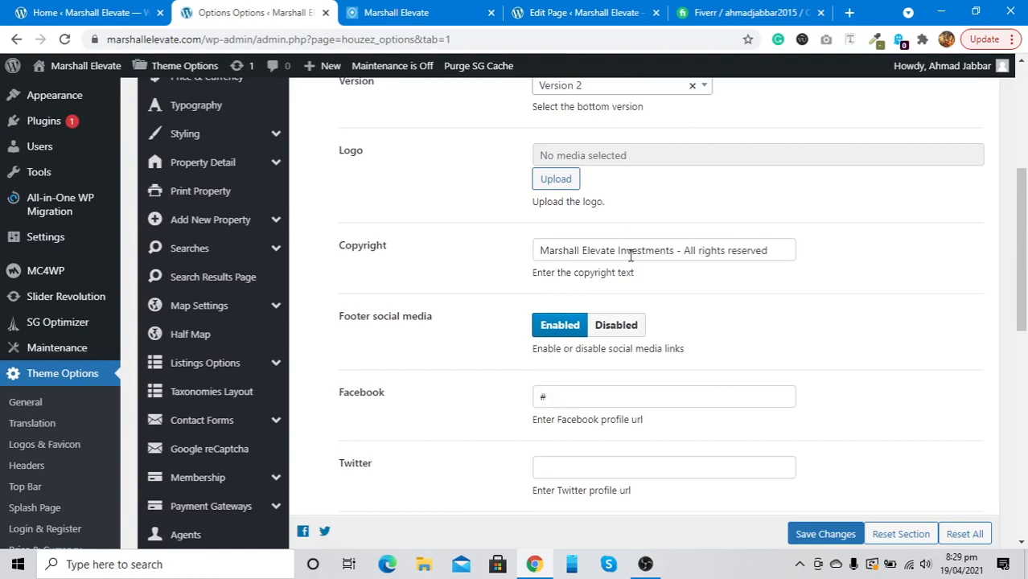
{"action": "scroll", "coordinate": [631, 255], "scroll_direction": "up", "scroll_amount": 1}
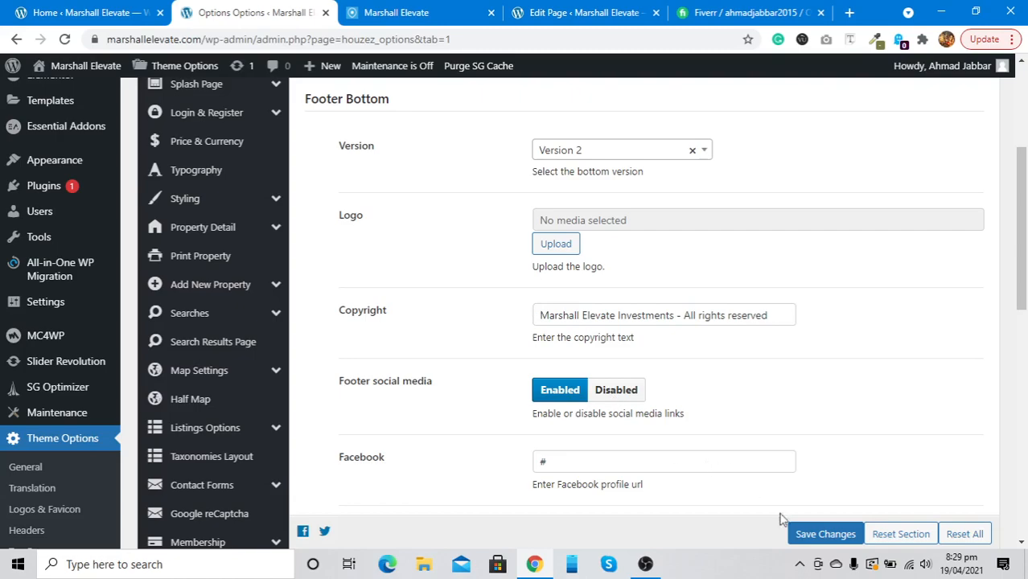
{"action": "left_click", "coordinate": [815, 543]}
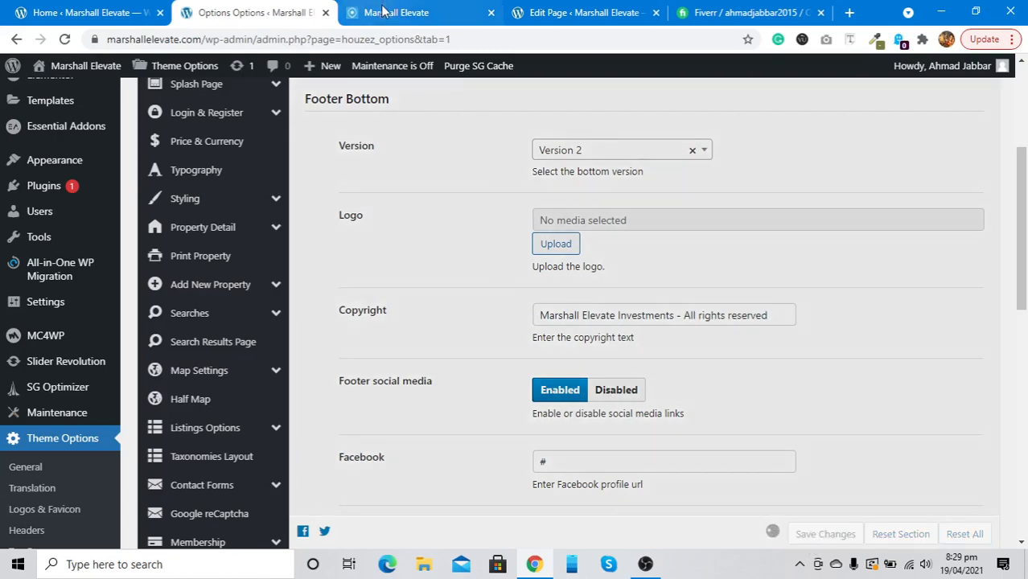
Check the saved footer changes on the live Marshall Elevate homepage
{"action": "left_click", "coordinate": [385, 12]}
{"action": "scroll", "coordinate": [421, 254], "scroll_direction": "up", "scroll_amount": 5}
{"action": "scroll", "coordinate": [421, 254], "scroll_direction": "up", "scroll_amount": 6}
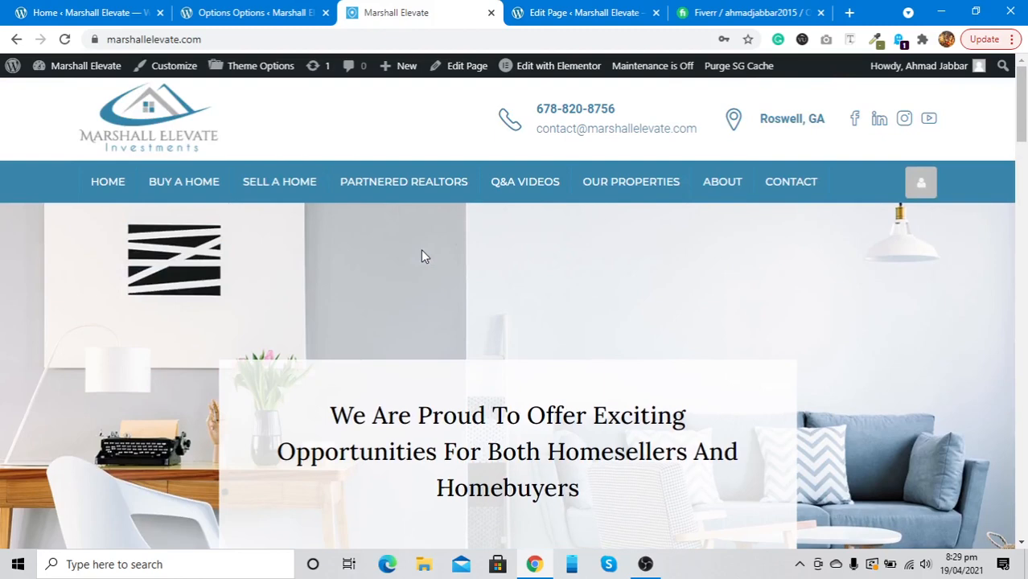
{"action": "mouse_move", "coordinate": [535, 67]}
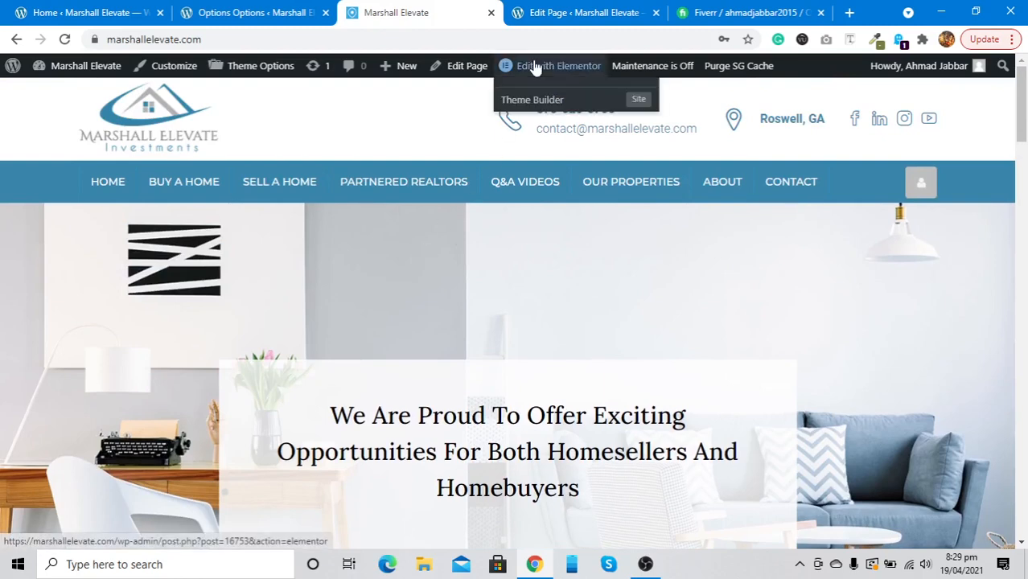
Open Real Estate > Properties and browse the 52 property listings
{"action": "left_click", "coordinate": [254, 12]}
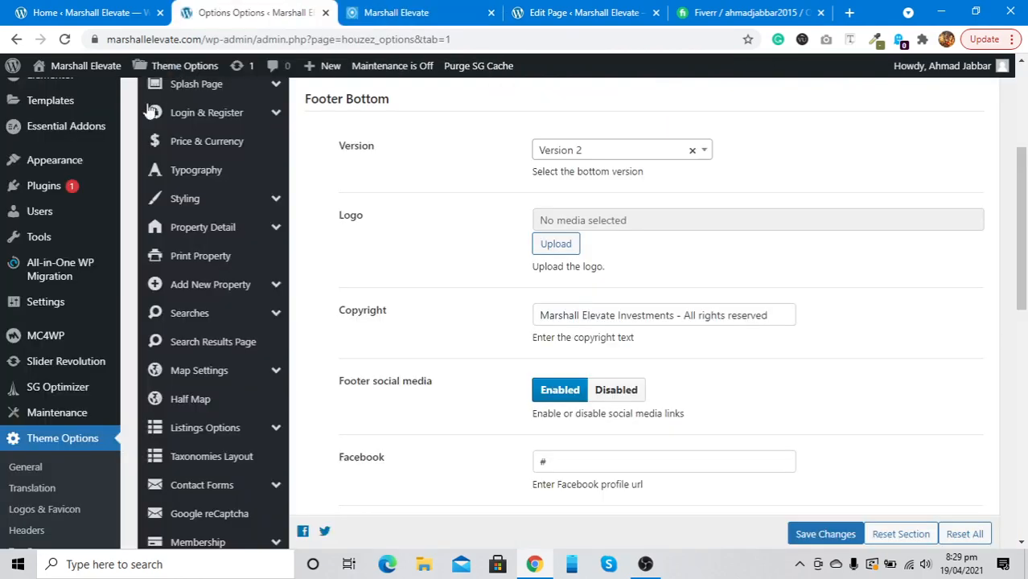
{"action": "scroll", "coordinate": [140, 134], "scroll_direction": "up", "scroll_amount": 3}
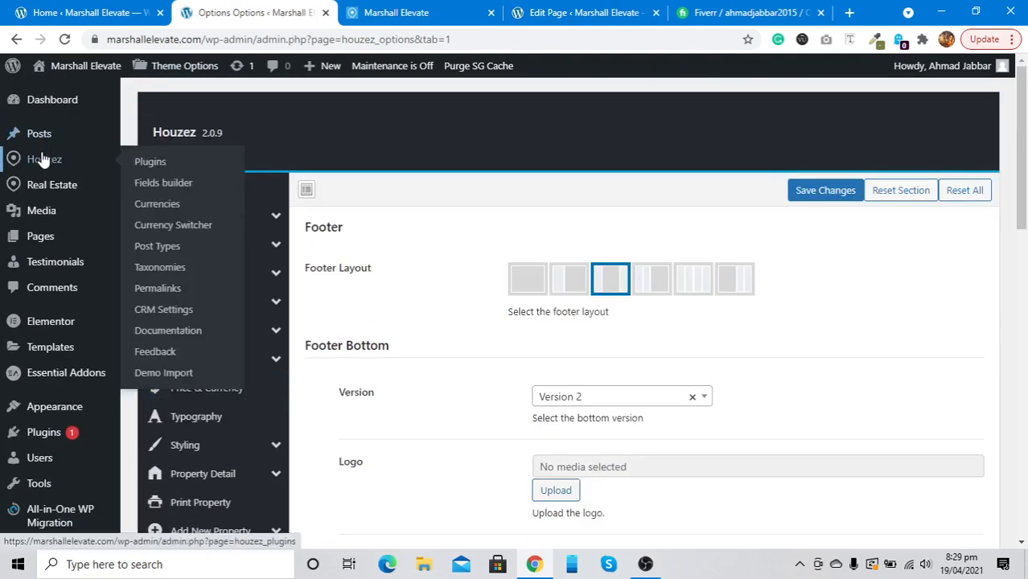
{"action": "left_click", "coordinate": [44, 184]}
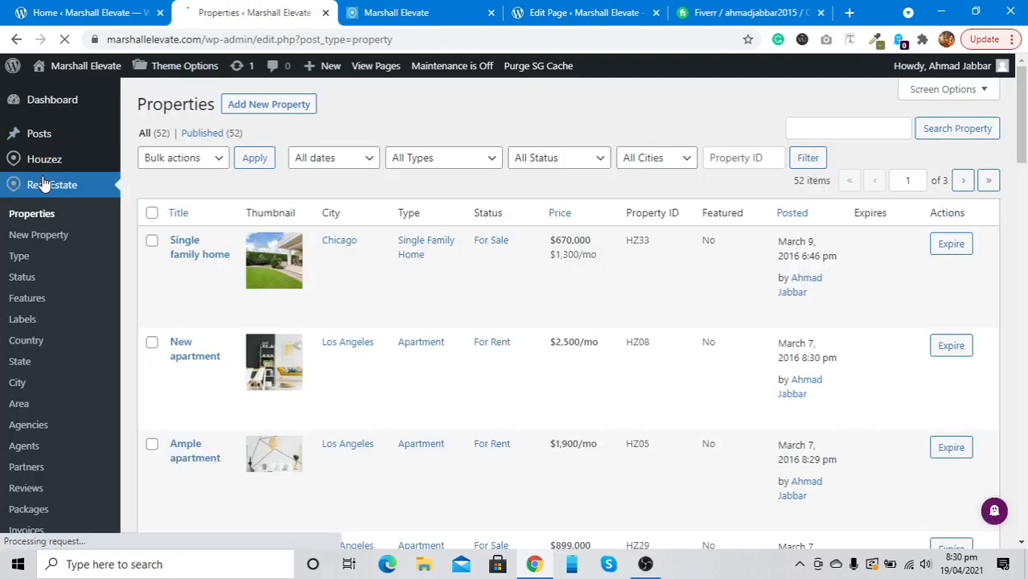
{"action": "scroll", "coordinate": [221, 286], "scroll_direction": "down", "scroll_amount": 1}
{"action": "scroll", "coordinate": [221, 285], "scroll_direction": "down", "scroll_amount": 1}
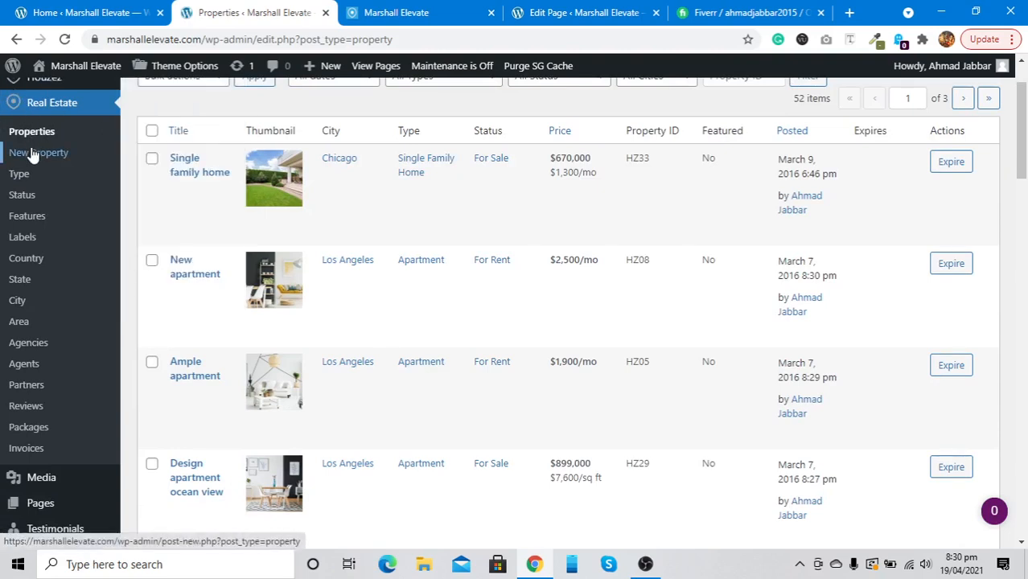
Open the property Type page and review its 10 types, such as Commercial and Villa
{"action": "left_click", "coordinate": [18, 176]}
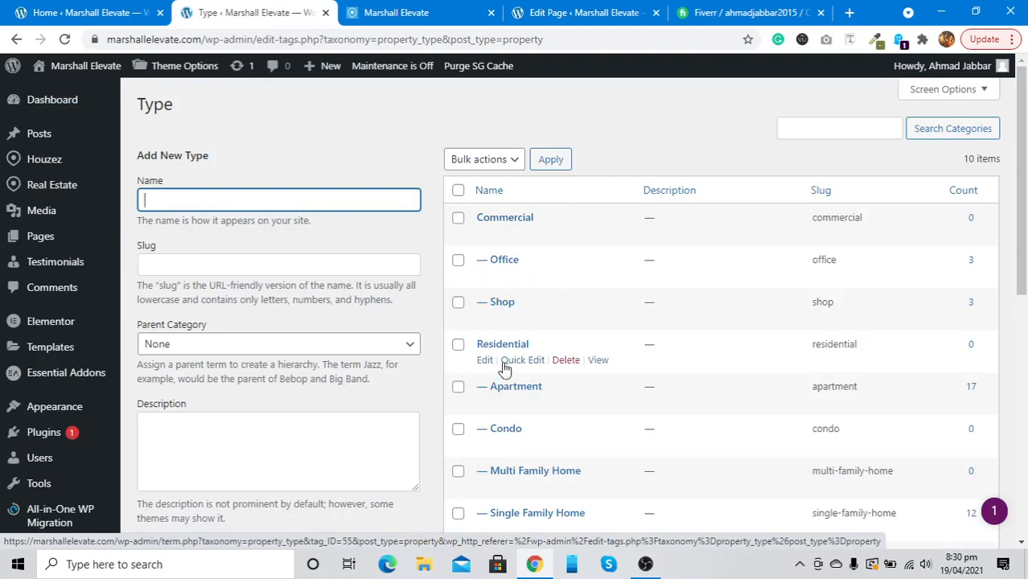
{"action": "scroll", "coordinate": [499, 384], "scroll_direction": "down", "scroll_amount": 2}
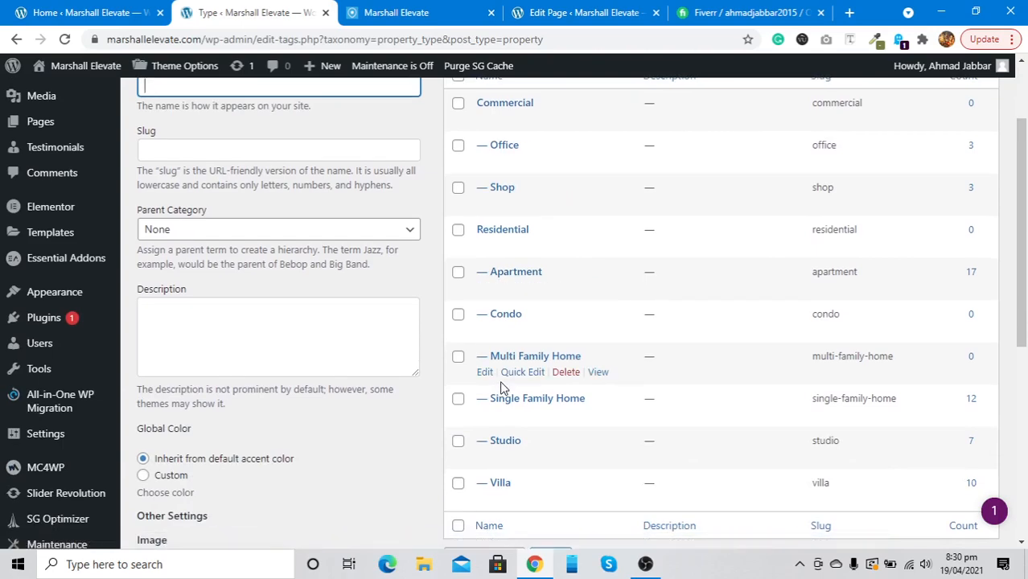
{"action": "scroll", "coordinate": [501, 388], "scroll_direction": "up", "scroll_amount": 2}
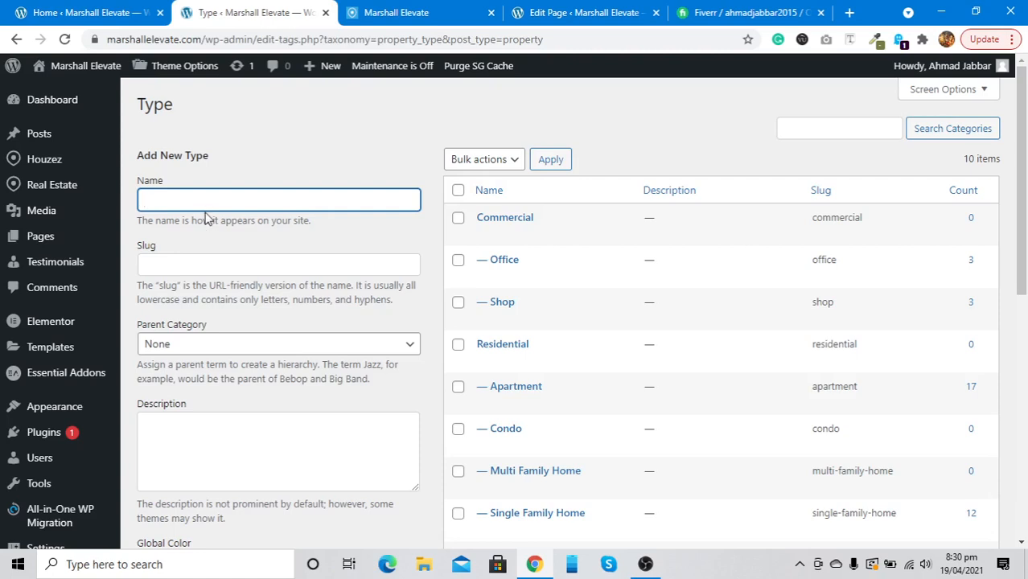
Add a new property type 'test' with an empty slug and parent None
{"action": "left_click", "coordinate": [182, 273]}
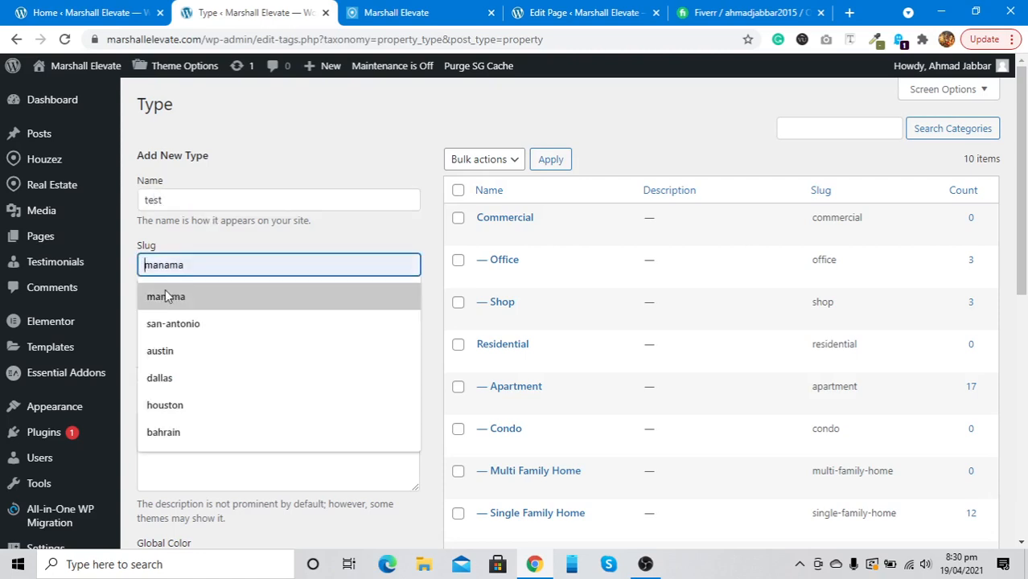
{"action": "left_click", "coordinate": [182, 236]}
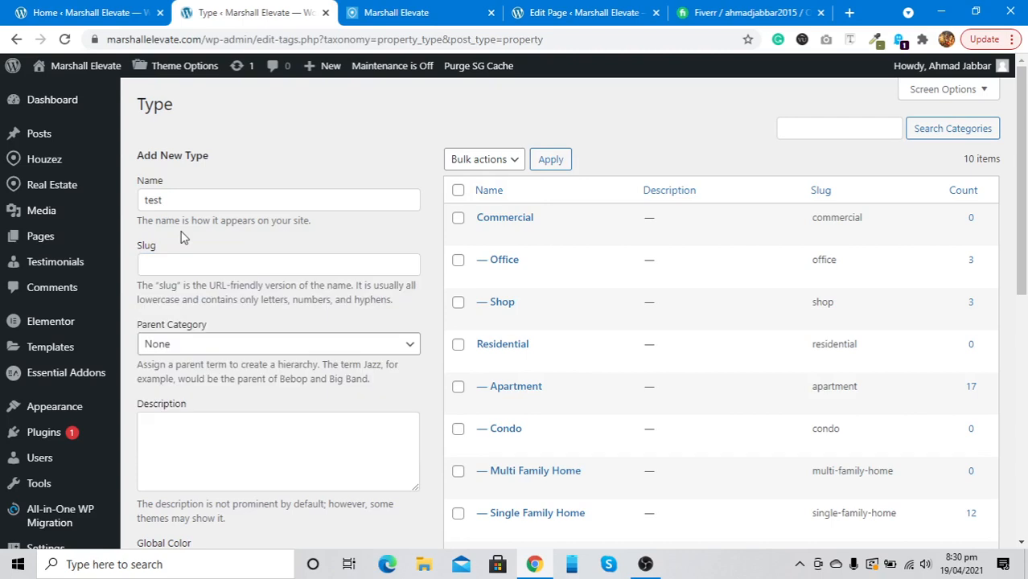
{"action": "left_click", "coordinate": [159, 351]}
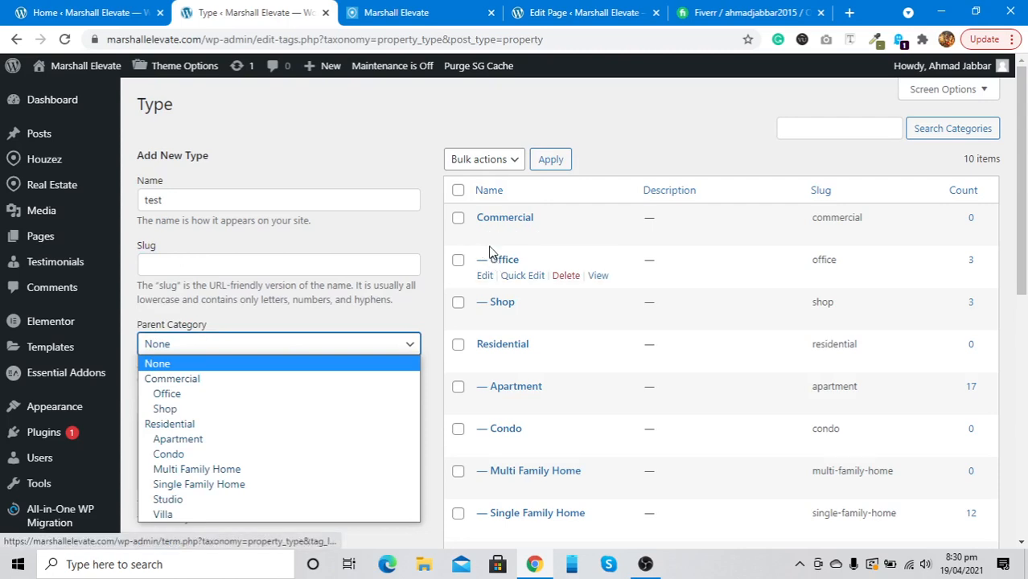
{"action": "left_click", "coordinate": [274, 299]}
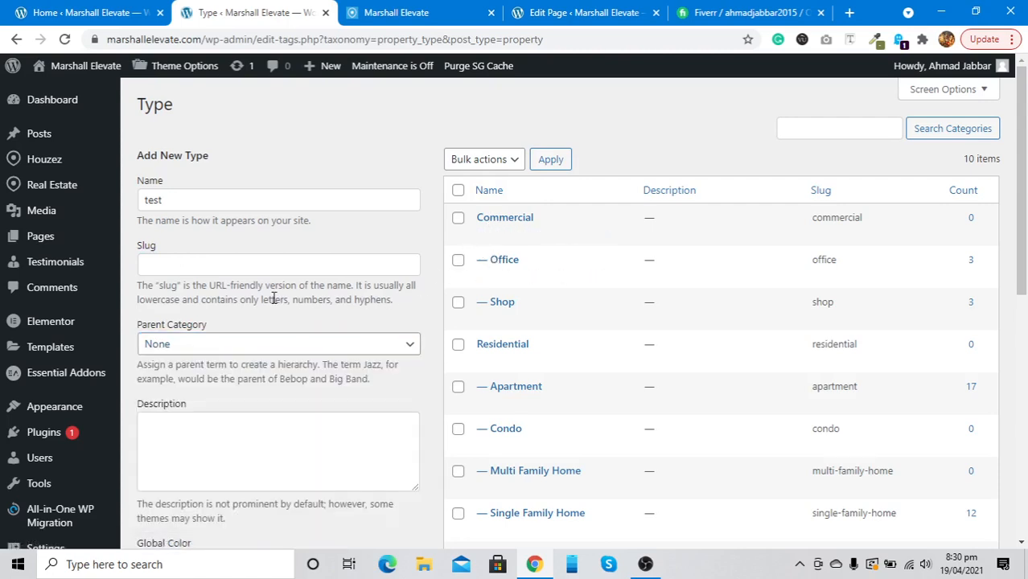
{"action": "left_click", "coordinate": [226, 346]}
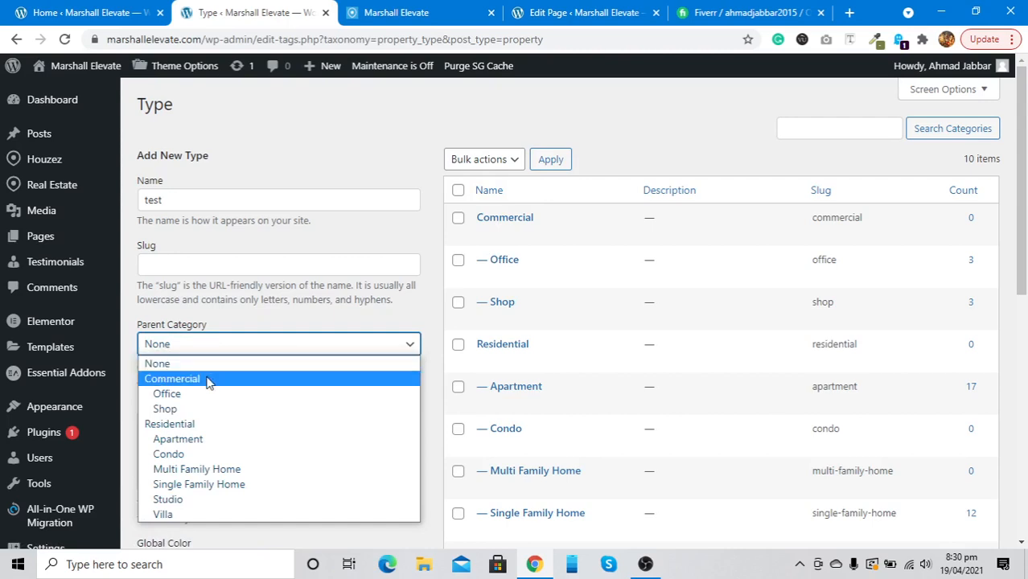
{"action": "left_click", "coordinate": [218, 290]}
{"action": "scroll", "coordinate": [217, 297], "scroll_direction": "down", "scroll_amount": 1}
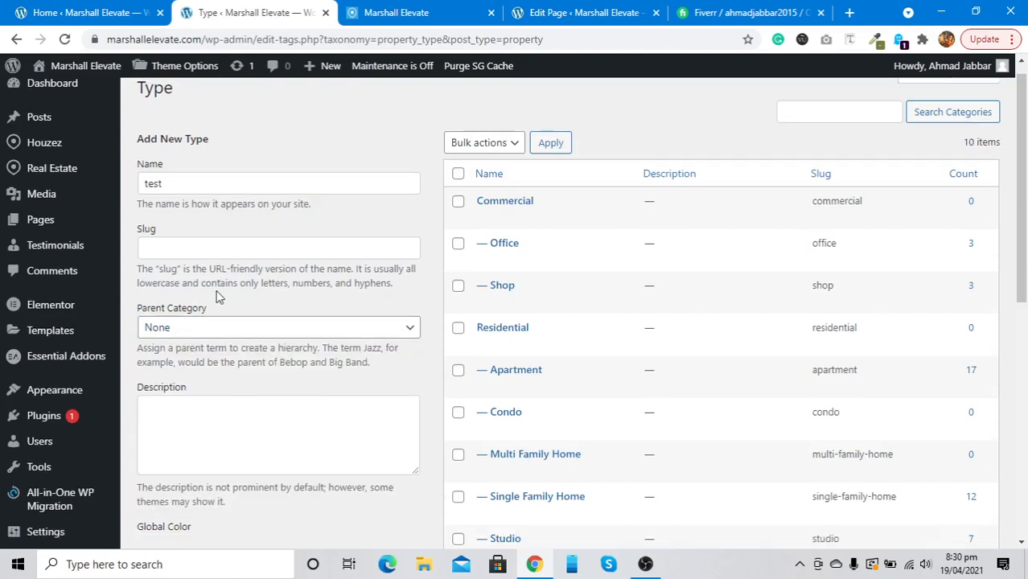
{"action": "scroll", "coordinate": [217, 297], "scroll_direction": "down", "scroll_amount": 1}
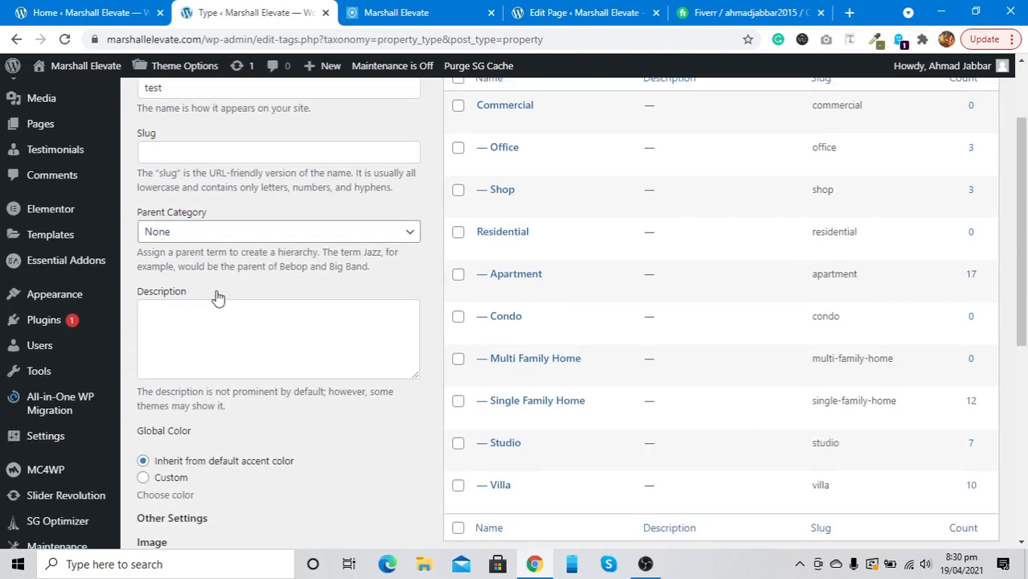
{"action": "scroll", "coordinate": [217, 298], "scroll_direction": "down", "scroll_amount": 3}
{"action": "scroll", "coordinate": [217, 297], "scroll_direction": "up", "scroll_amount": 4}
{"action": "scroll", "coordinate": [217, 297], "scroll_direction": "down", "scroll_amount": 5}
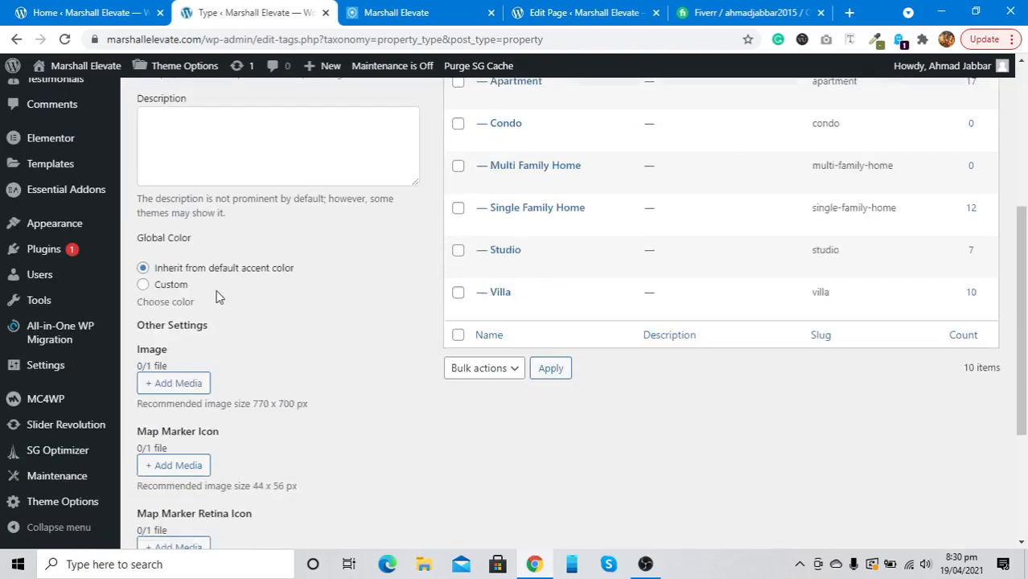
{"action": "scroll", "coordinate": [215, 297], "scroll_direction": "down", "scroll_amount": 2}
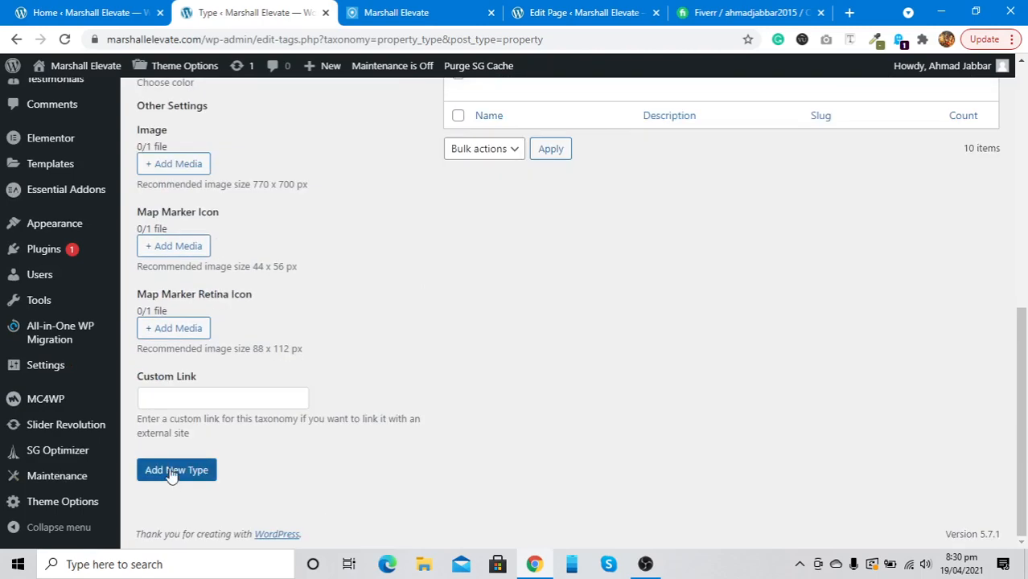
{"action": "scroll", "coordinate": [170, 483], "scroll_direction": "up", "scroll_amount": 5}
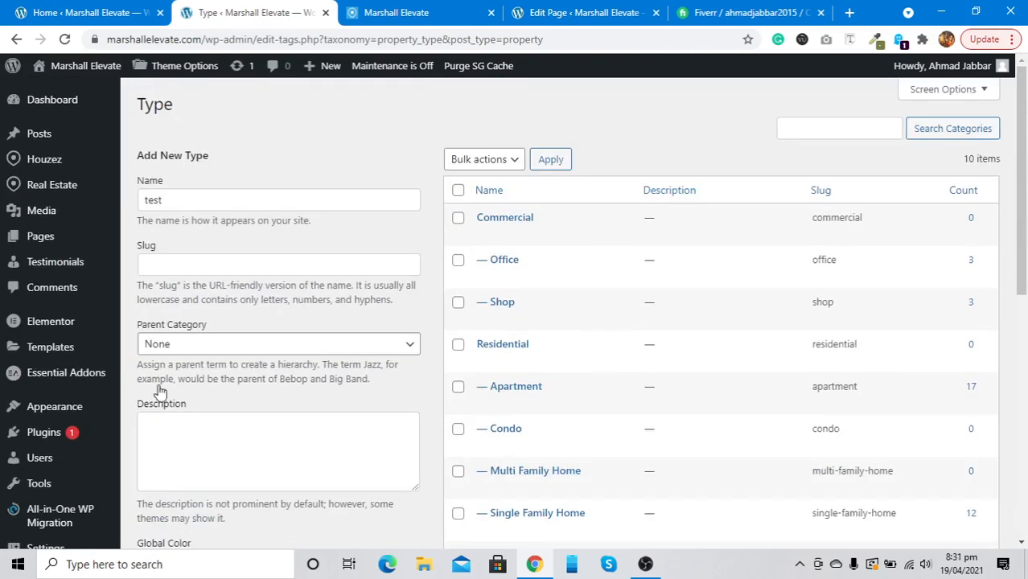
{"action": "scroll", "coordinate": [182, 265], "scroll_direction": "down", "scroll_amount": 5}
{"action": "left_click", "coordinate": [159, 470]}
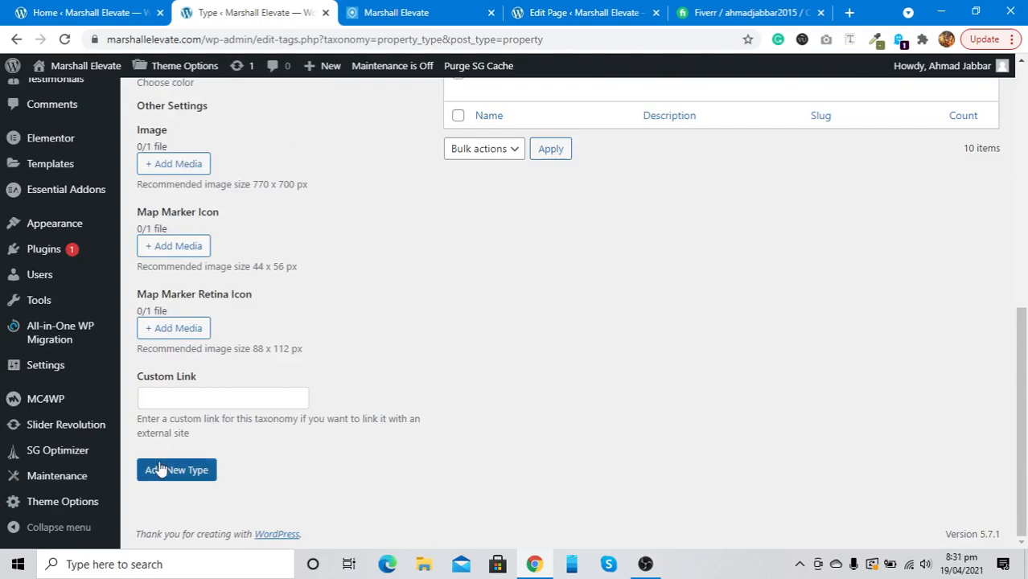
Permanently delete the 'test' property type
{"action": "scroll", "coordinate": [443, 277], "scroll_direction": "up", "scroll_amount": 5}
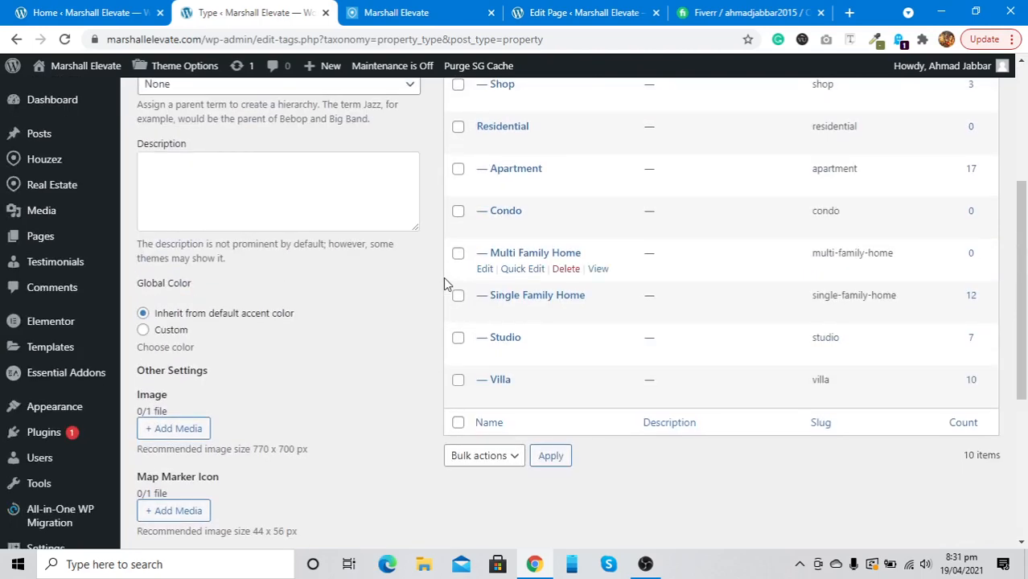
{"action": "scroll", "coordinate": [447, 283], "scroll_direction": "up", "scroll_amount": 1}
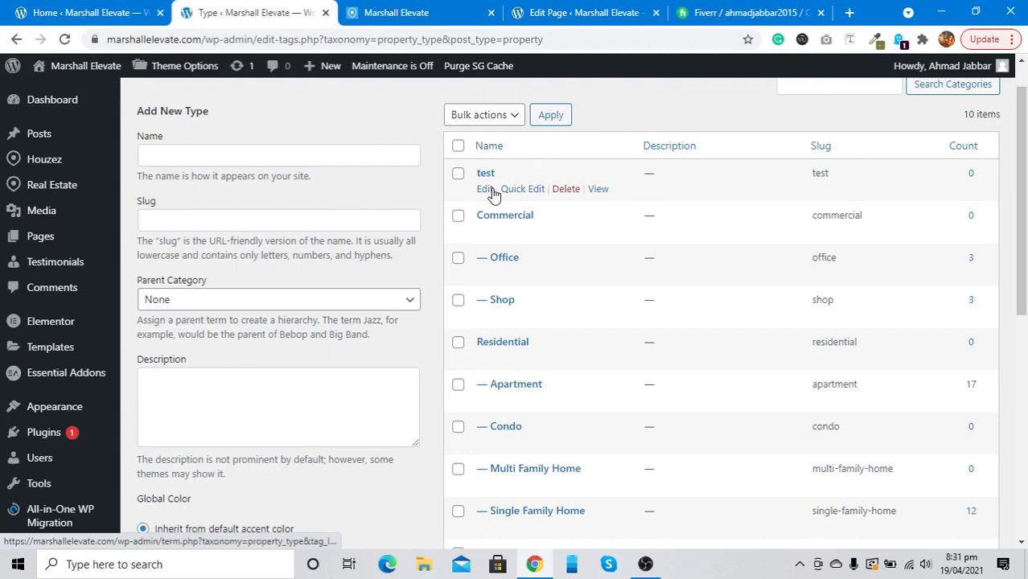
{"action": "left_click", "coordinate": [566, 191]}
{"action": "left_click", "coordinate": [587, 153]}
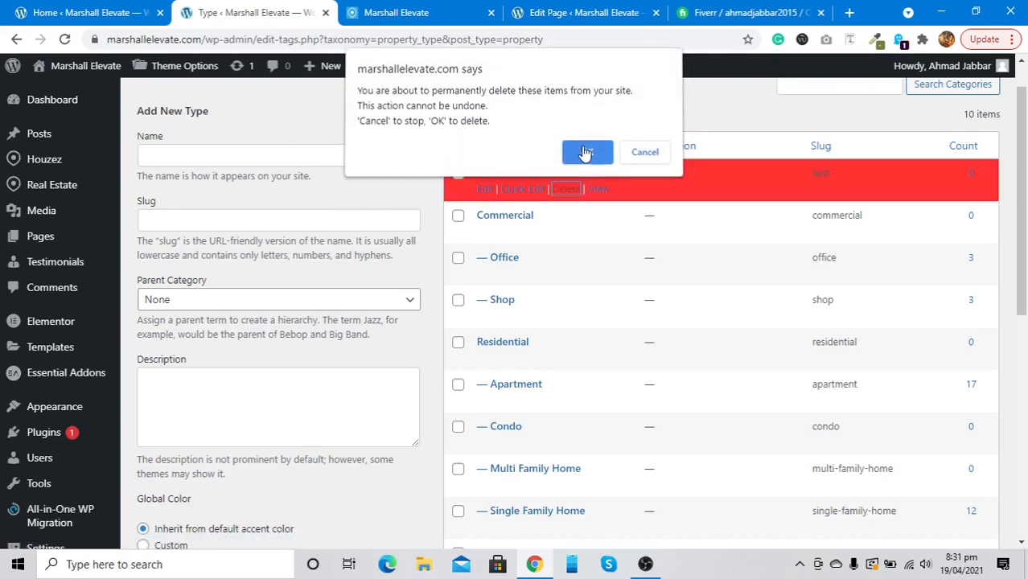
Review the property Status and Features lists
{"action": "mouse_move", "coordinate": [44, 184]}
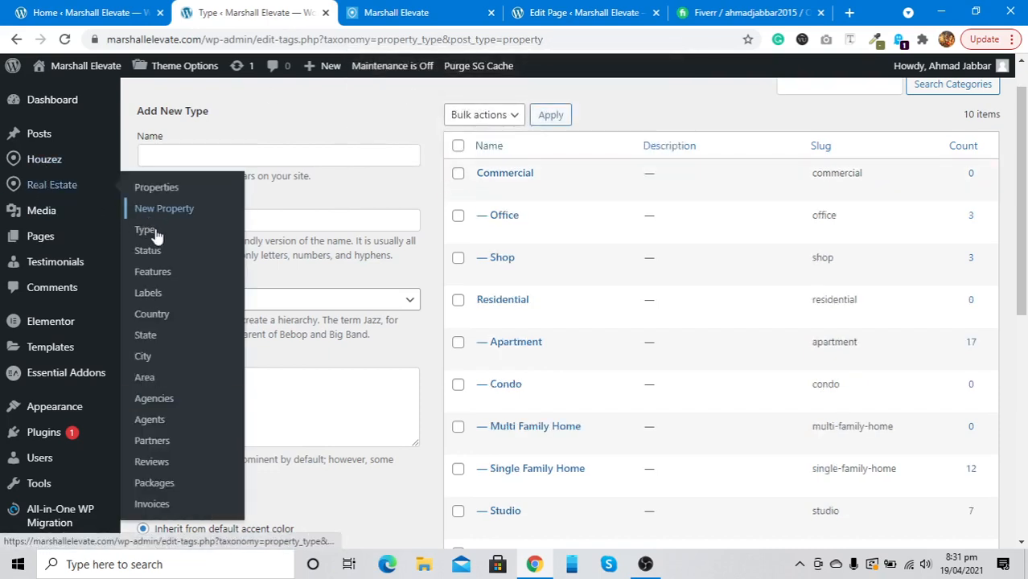
{"action": "left_click", "coordinate": [160, 258]}
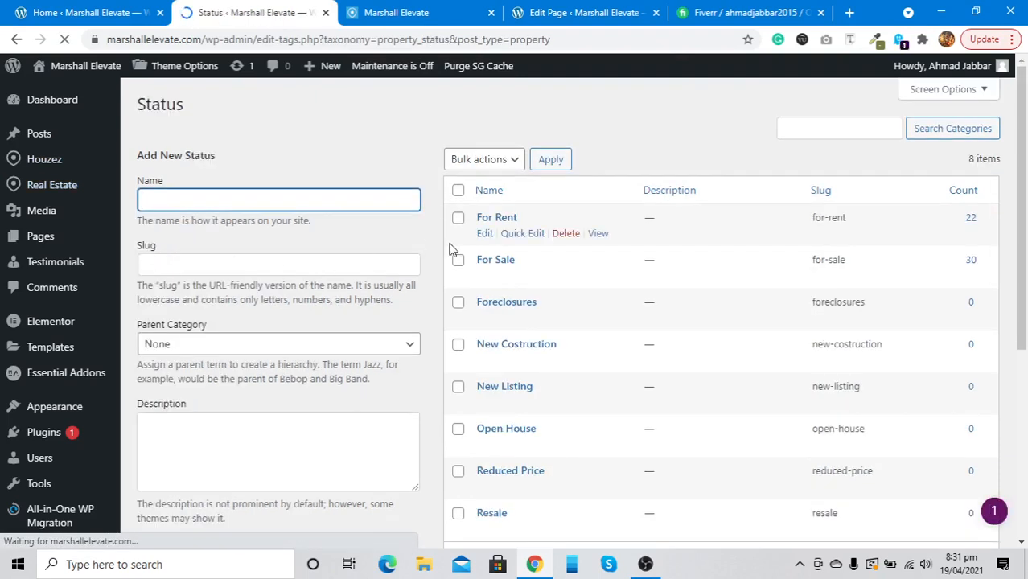
{"action": "scroll", "coordinate": [500, 366], "scroll_direction": "down", "scroll_amount": 3}
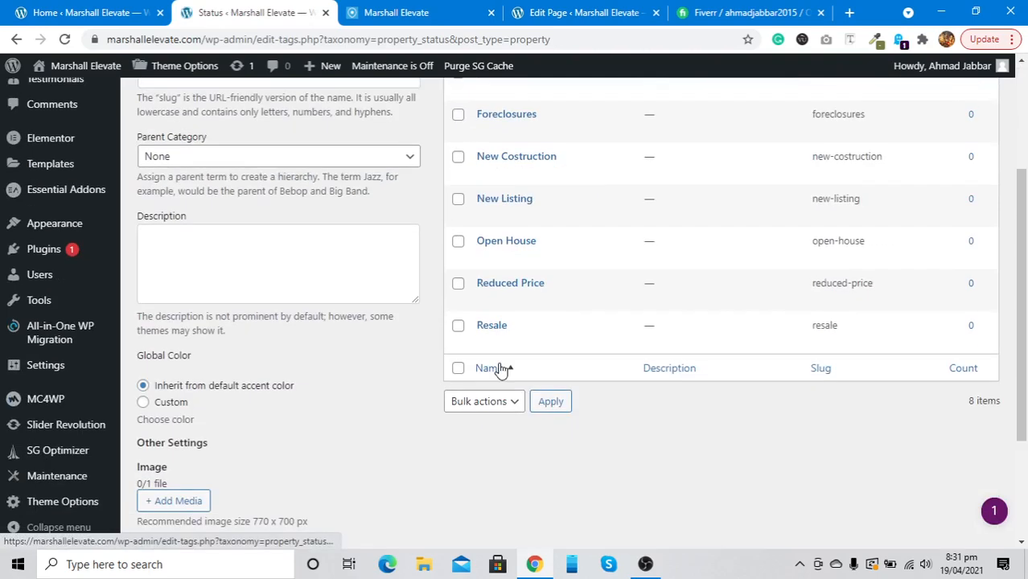
{"action": "scroll", "coordinate": [501, 366], "scroll_direction": "up", "scroll_amount": 3}
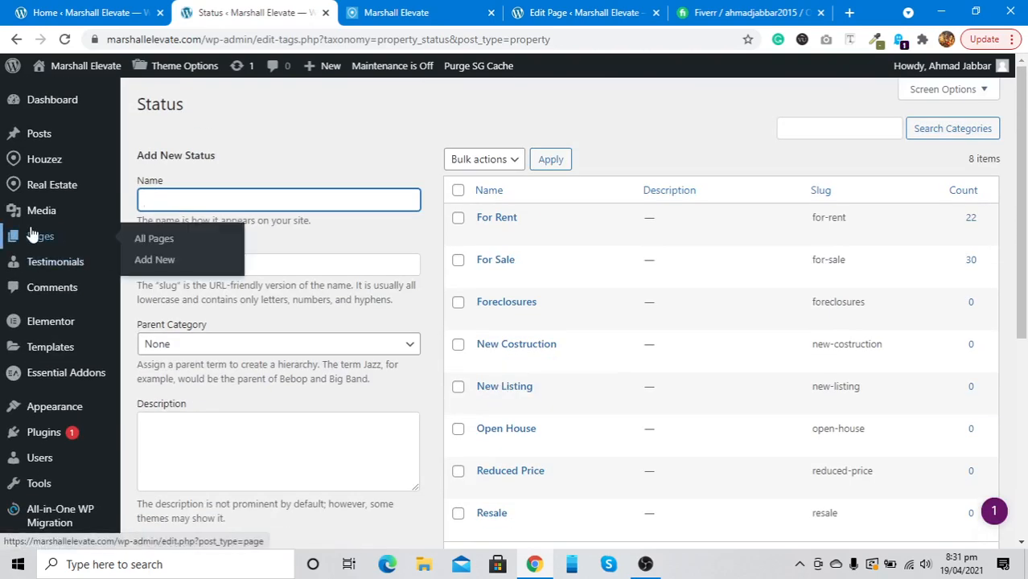
{"action": "mouse_move", "coordinate": [24, 193]}
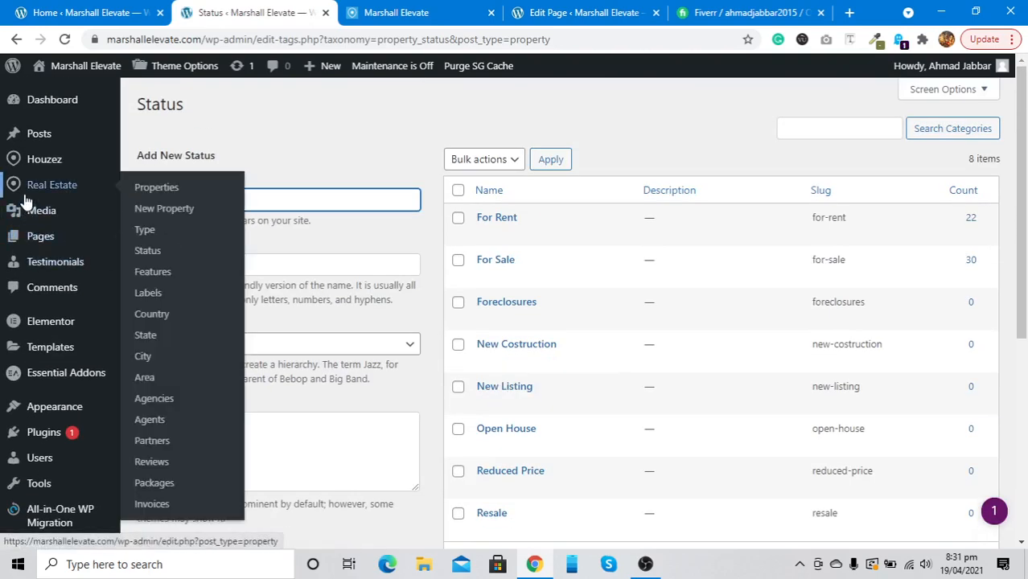
{"action": "left_click", "coordinate": [160, 279]}
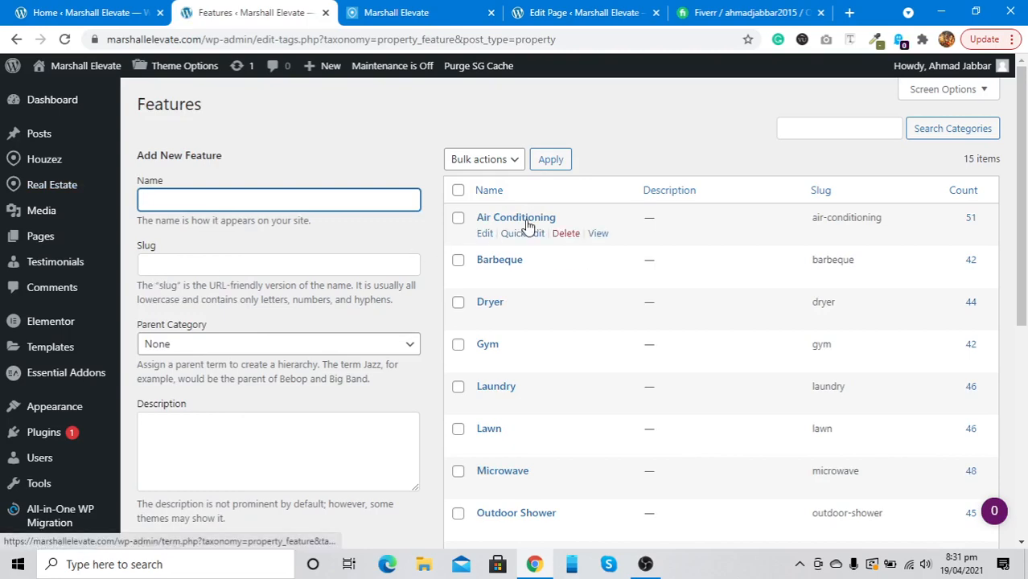
{"action": "scroll", "coordinate": [519, 334], "scroll_direction": "down", "scroll_amount": 2}
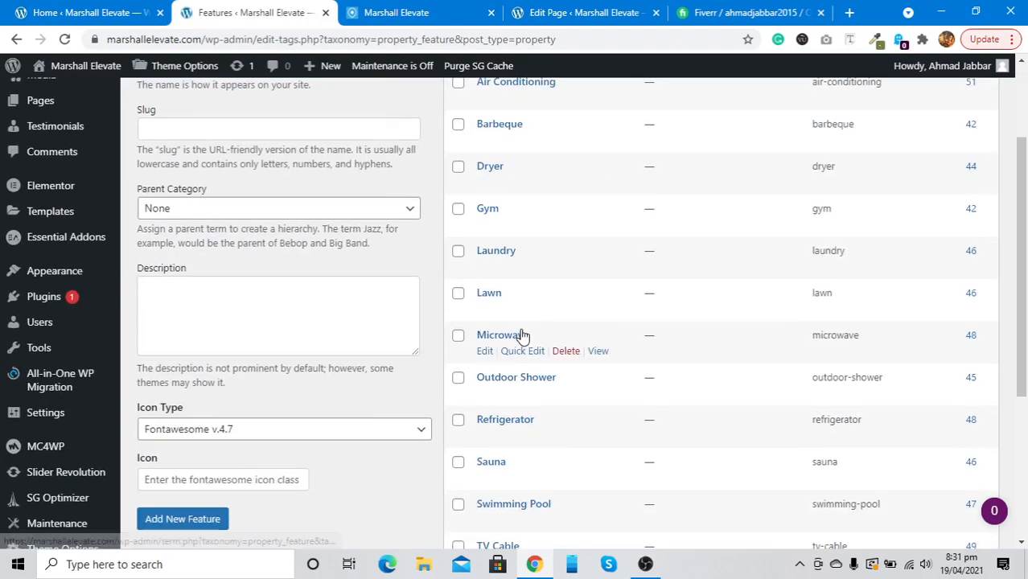
{"action": "scroll", "coordinate": [521, 336], "scroll_direction": "up", "scroll_amount": 2}
Check the Labels list, then the Country list containing only United States
{"action": "mouse_move", "coordinate": [36, 184]}
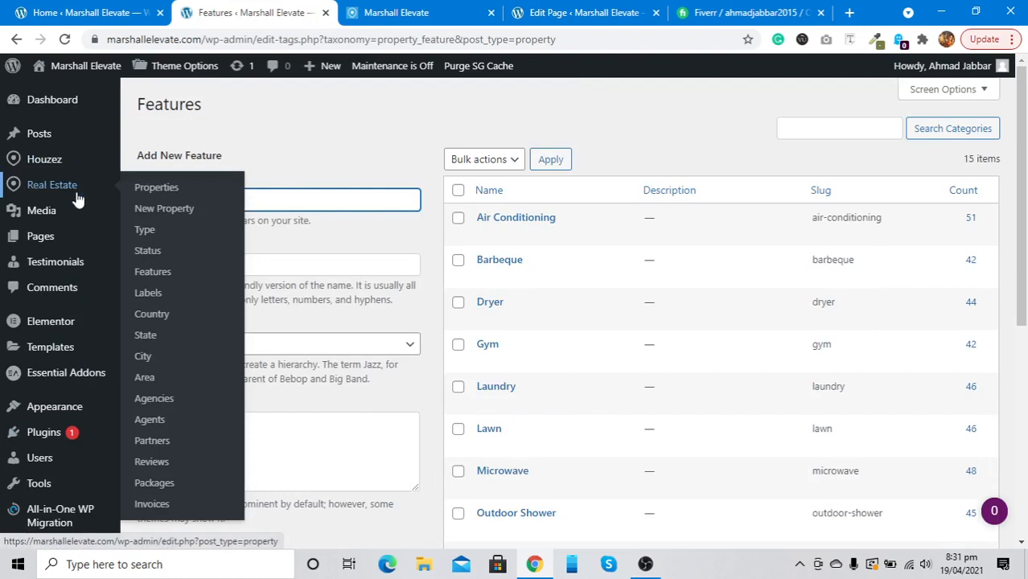
{"action": "left_click", "coordinate": [168, 295]}
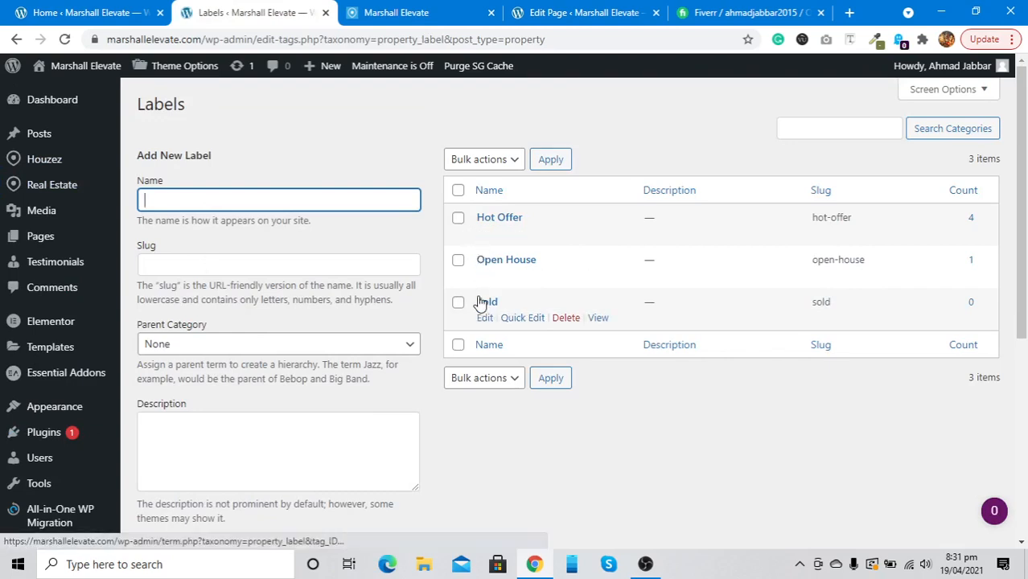
{"action": "mouse_move", "coordinate": [11, 186]}
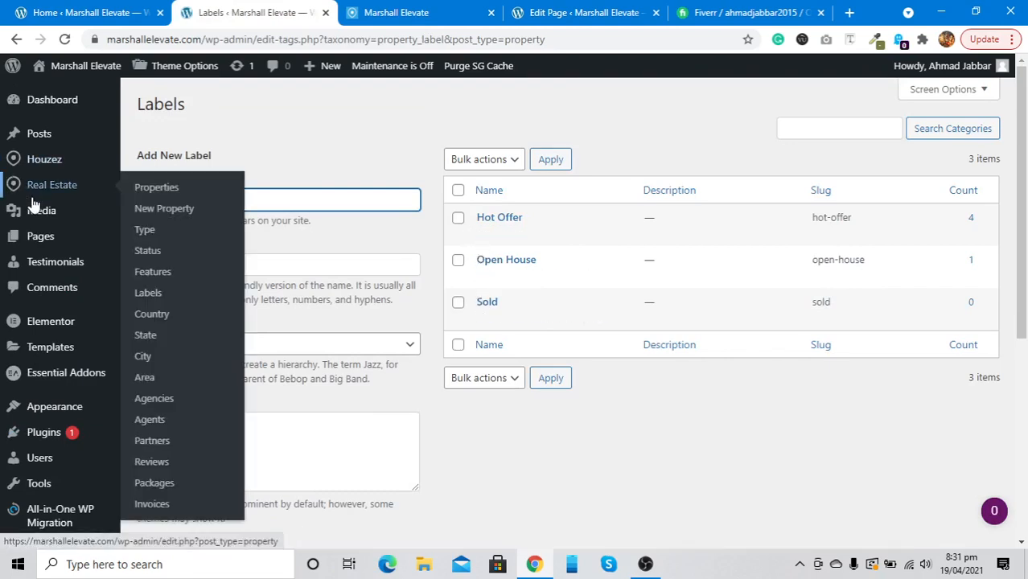
{"action": "mouse_move", "coordinate": [34, 211]}
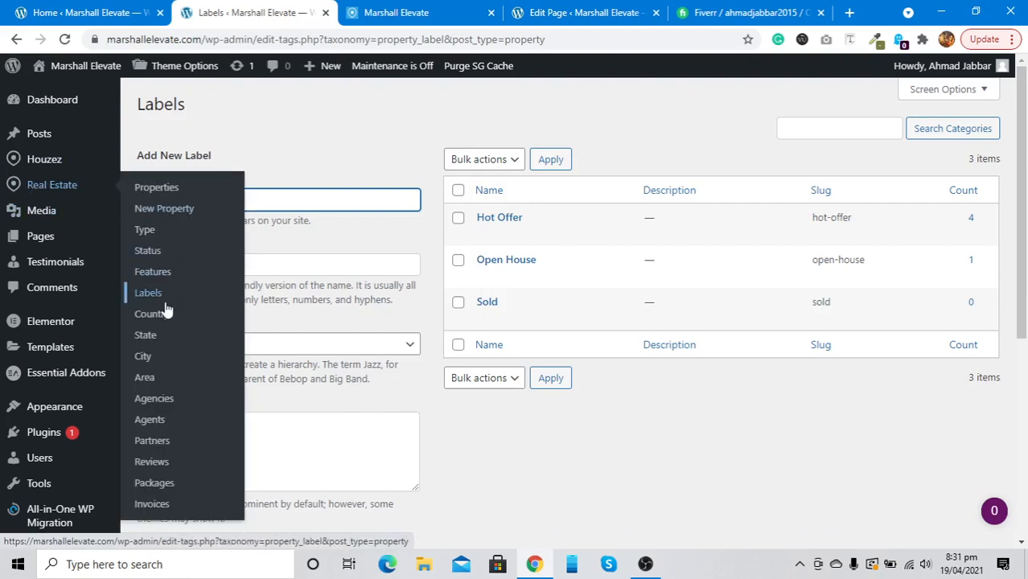
{"action": "left_click", "coordinate": [164, 315]}
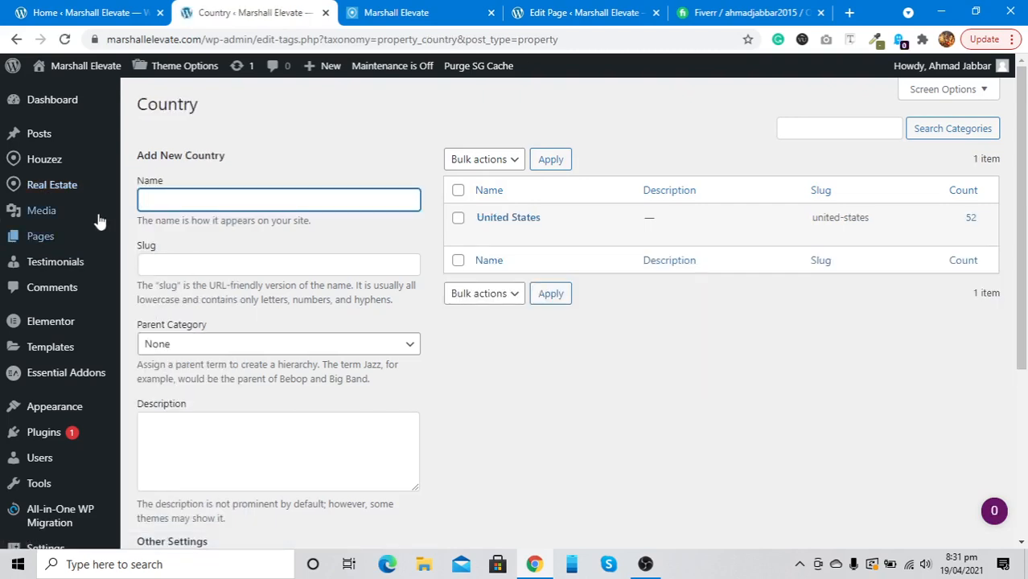
{"action": "mouse_move", "coordinate": [89, 197]}
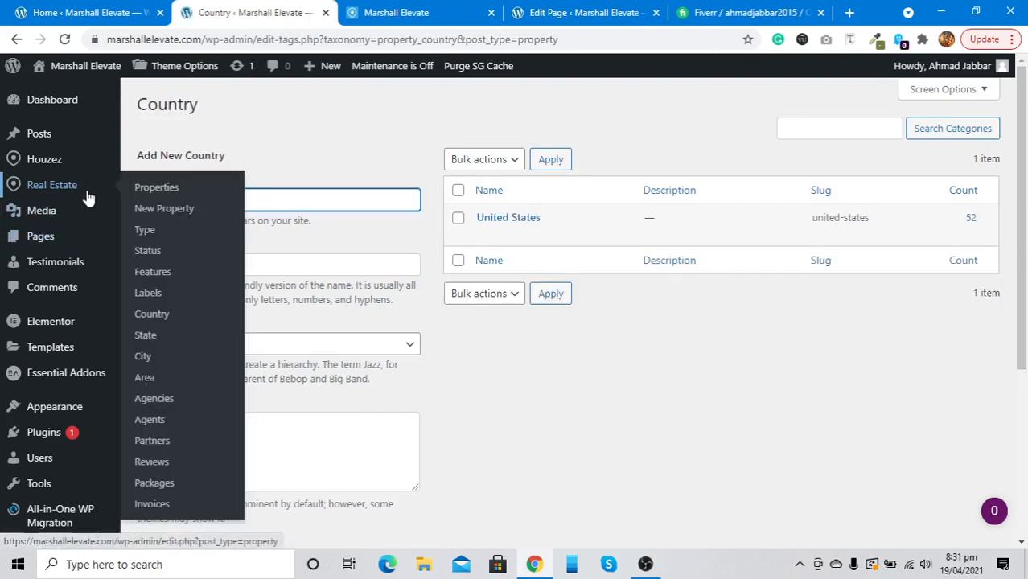
Bulk-delete Florida, Illinois and New York from the State list, keeping California
{"action": "left_click", "coordinate": [160, 339]}
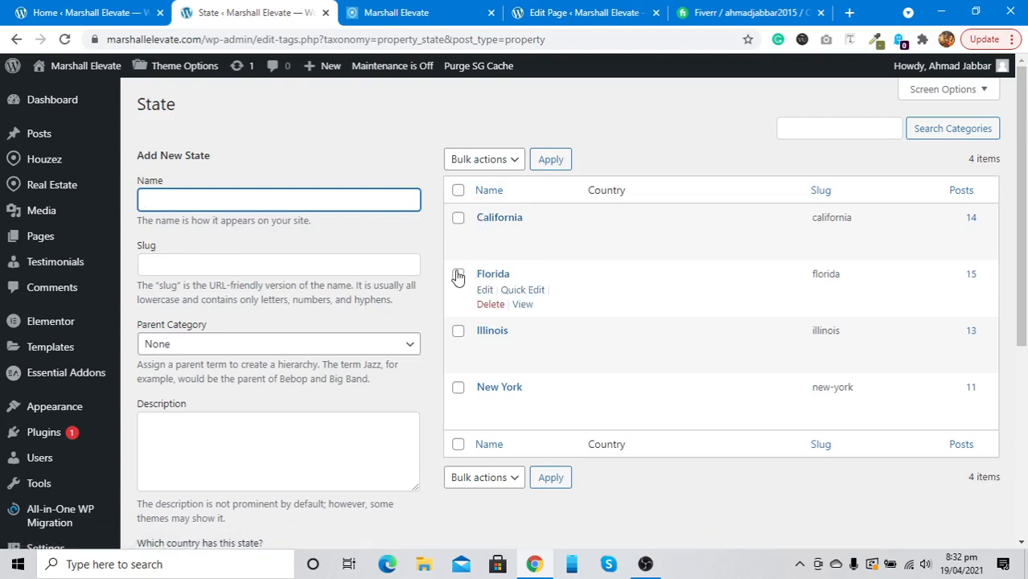
{"action": "left_click", "coordinate": [458, 191]}
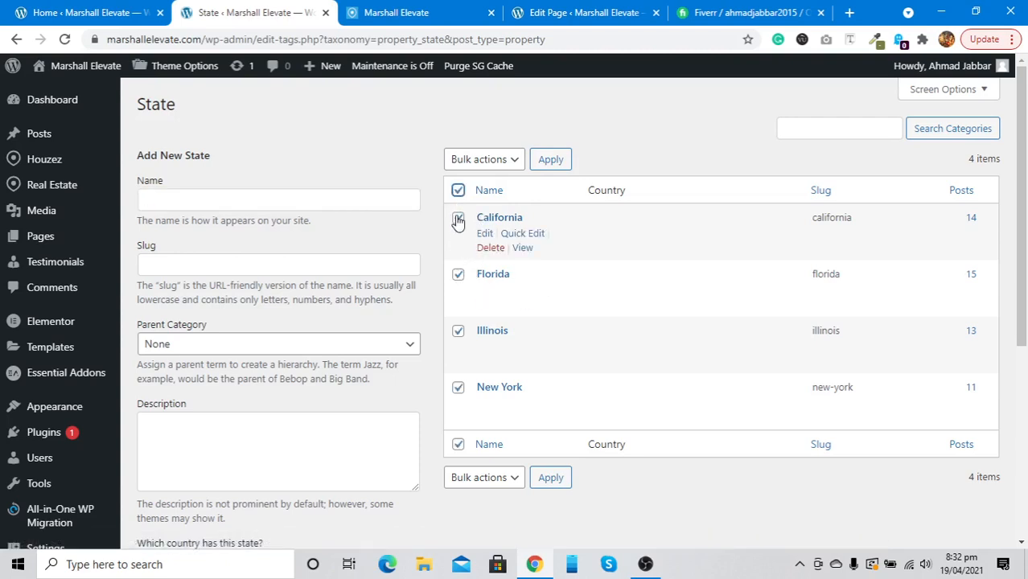
{"action": "left_click", "coordinate": [457, 219]}
{"action": "left_click", "coordinate": [510, 478]}
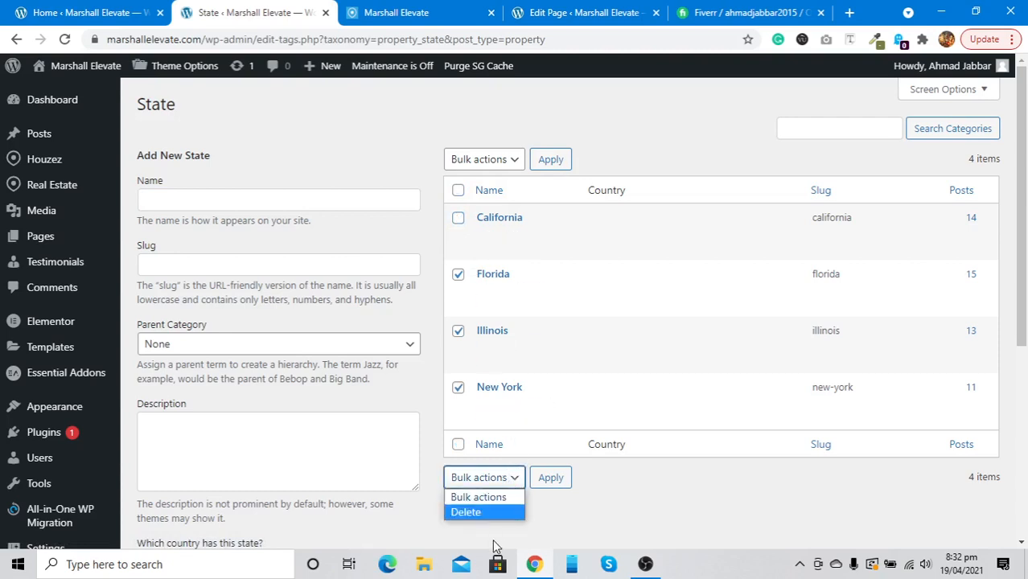
{"action": "left_click", "coordinate": [485, 513]}
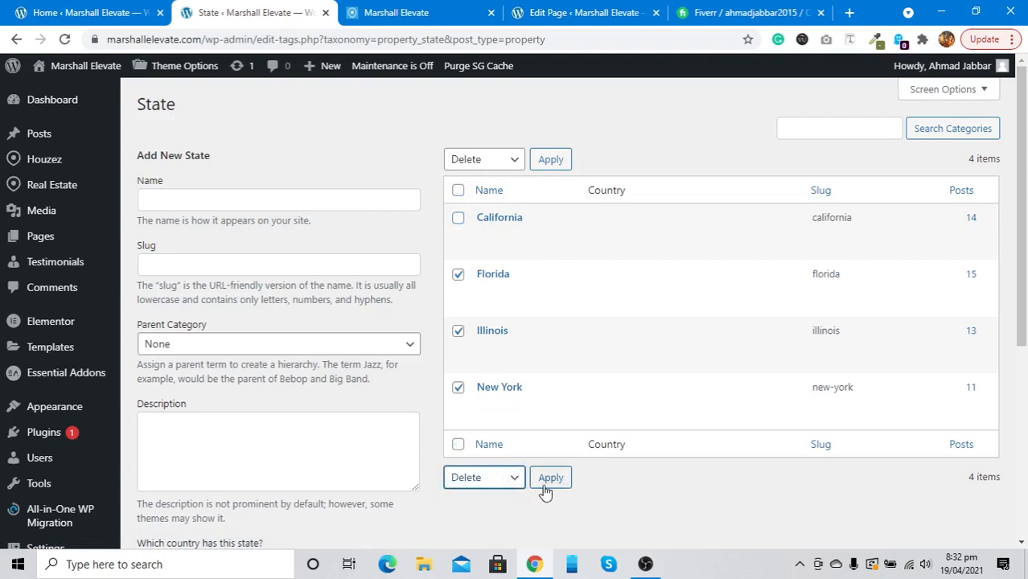
{"action": "left_click", "coordinate": [546, 481]}
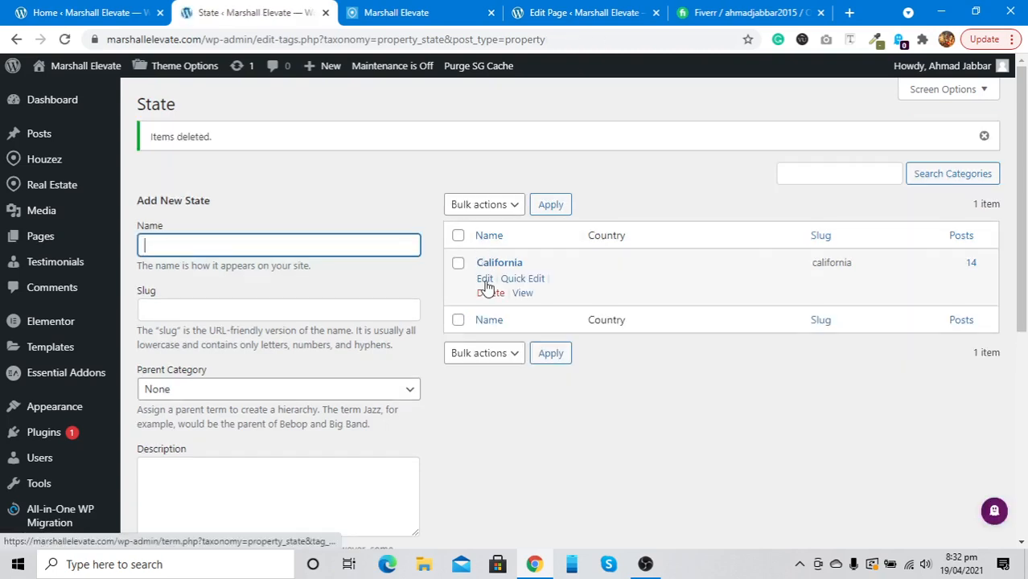
Rename the California state to Georgia and clear its old slug
{"action": "left_click", "coordinate": [485, 279]}
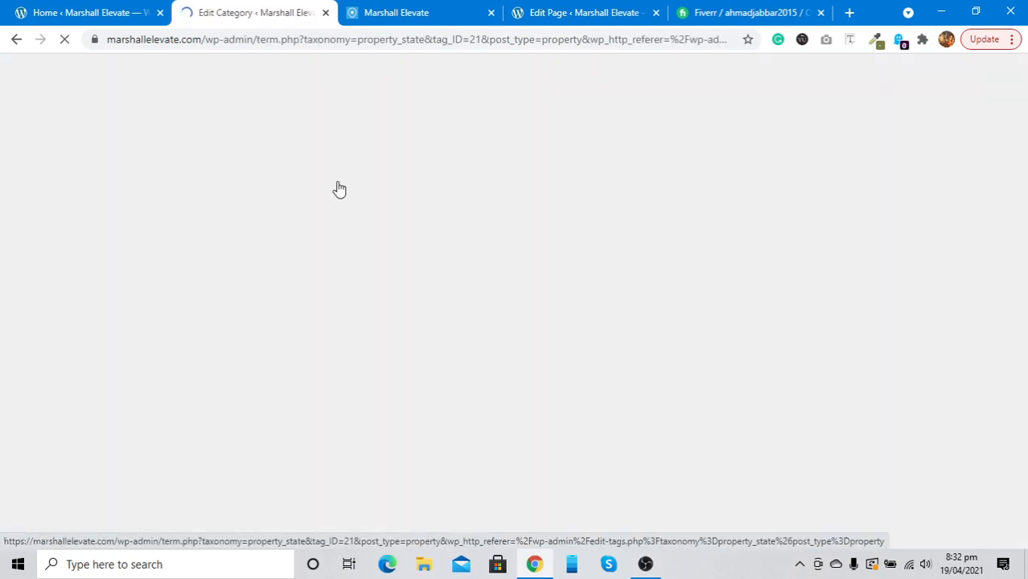
{"action": "double_click", "coordinate": [324, 149]}
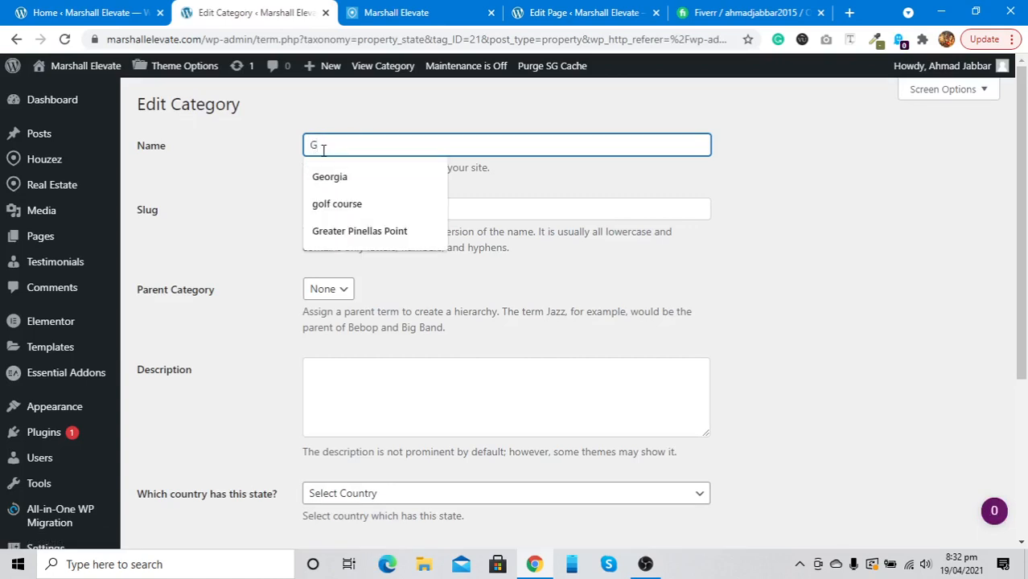
{"action": "key", "text": "Down"}
{"action": "key", "text": "Return"}
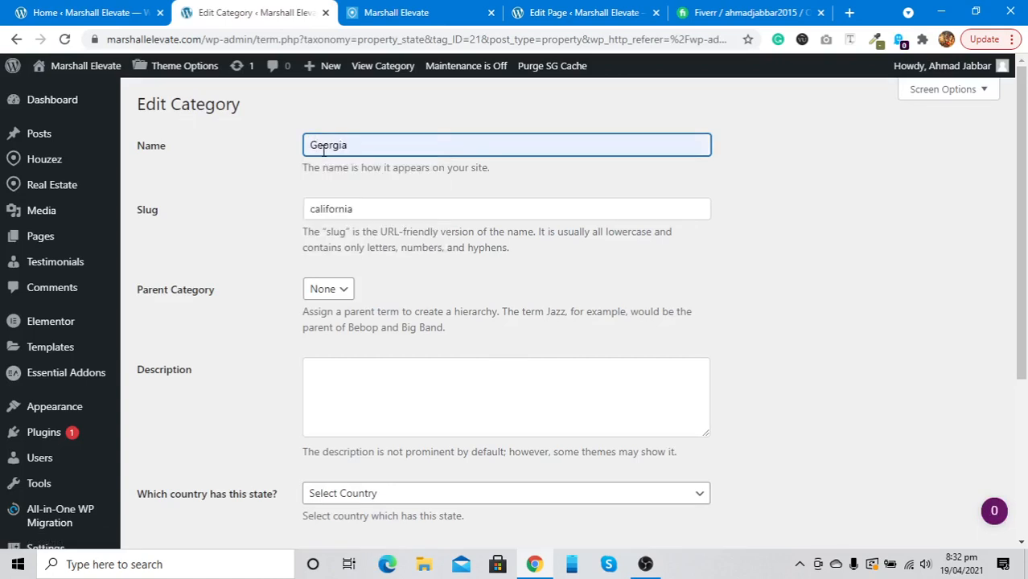
{"action": "double_click", "coordinate": [315, 203]}
{"action": "key", "text": "BackSpace"}
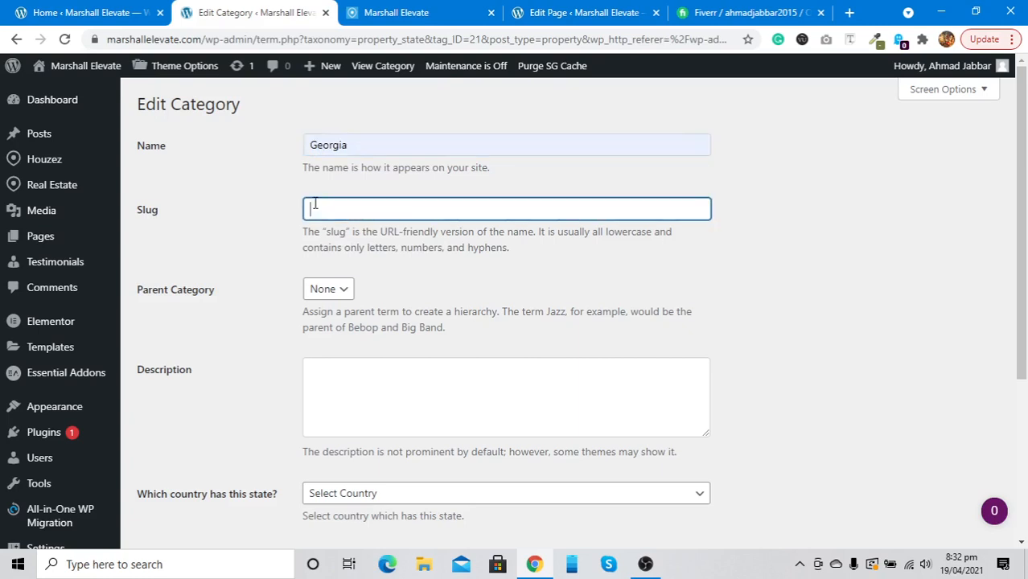
Set Georgia's country to United States, update it, and return to the Properties list
{"action": "scroll", "coordinate": [315, 203], "scroll_direction": "down", "scroll_amount": 2}
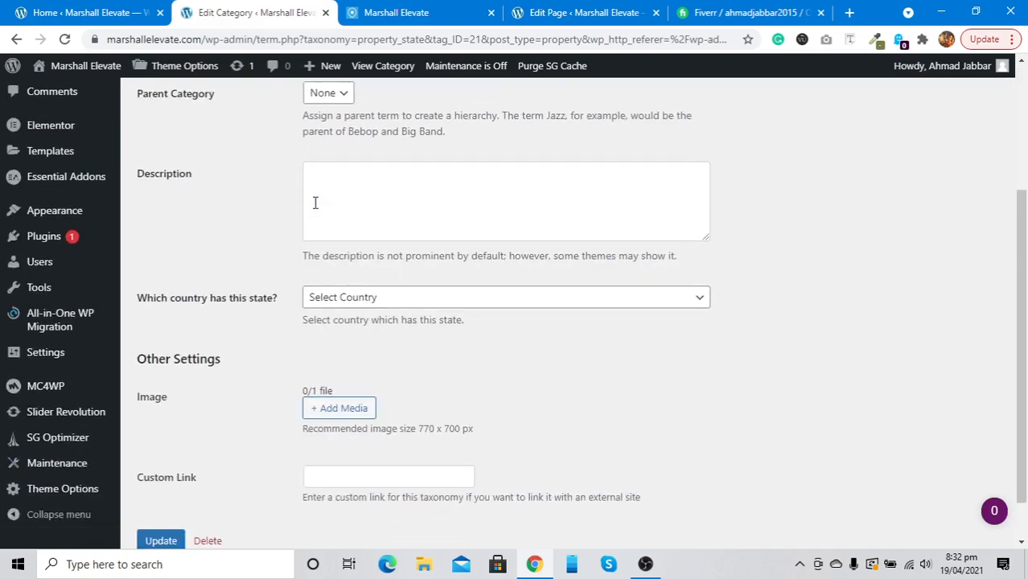
{"action": "left_click", "coordinate": [359, 296]}
{"action": "left_click", "coordinate": [344, 332]}
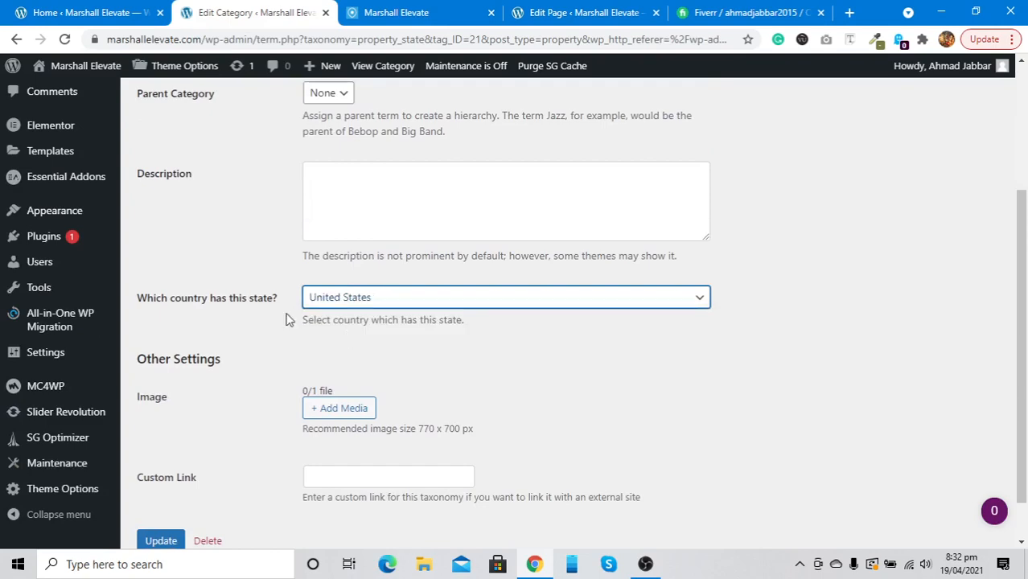
{"action": "scroll", "coordinate": [266, 317], "scroll_direction": "down", "scroll_amount": 1}
{"action": "left_click", "coordinate": [158, 499]}
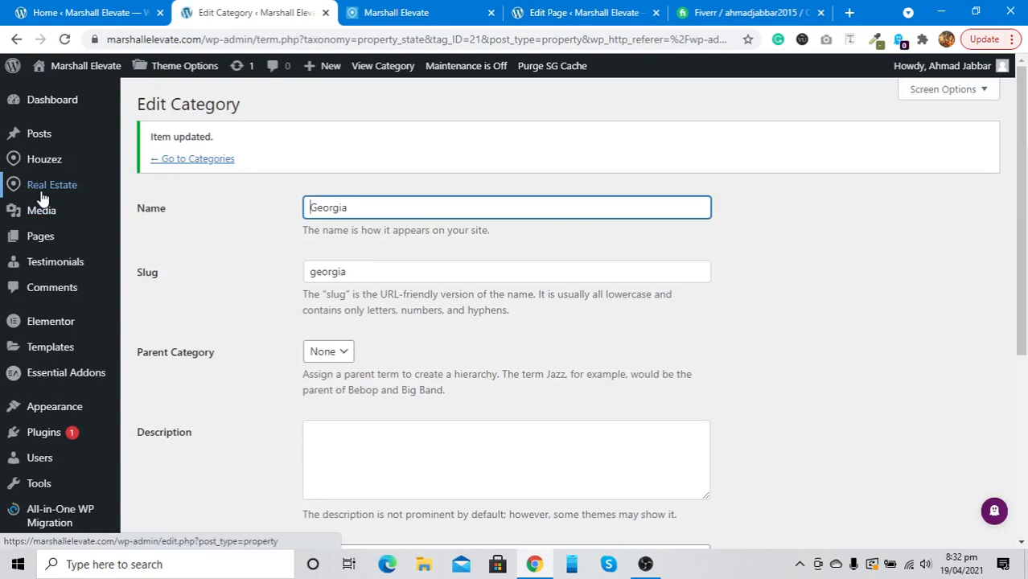
{"action": "left_click", "coordinate": [43, 195]}
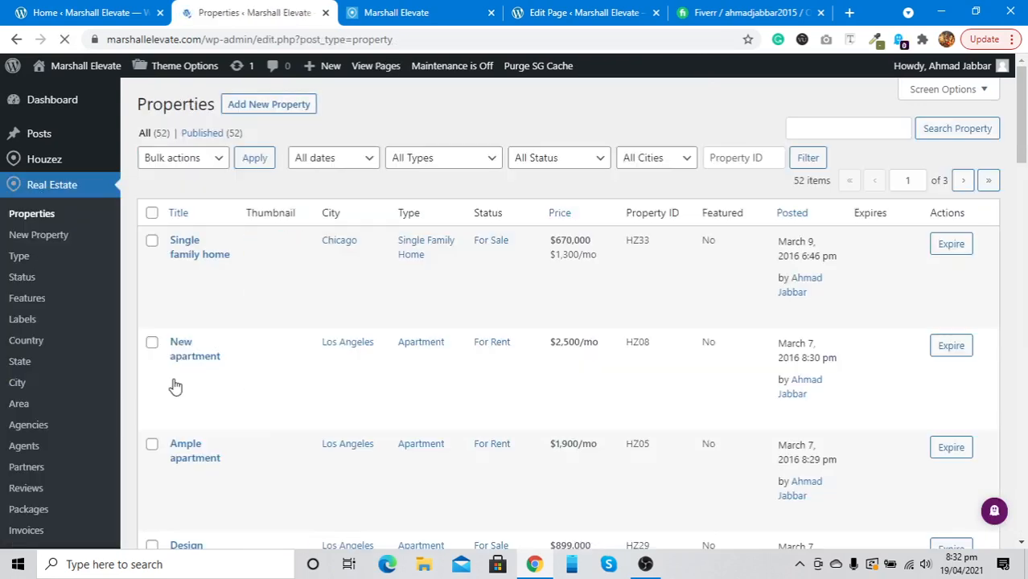
Glance at the property areas and agencies lists, then open the 52-item Properties list
{"action": "left_click", "coordinate": [19, 404]}
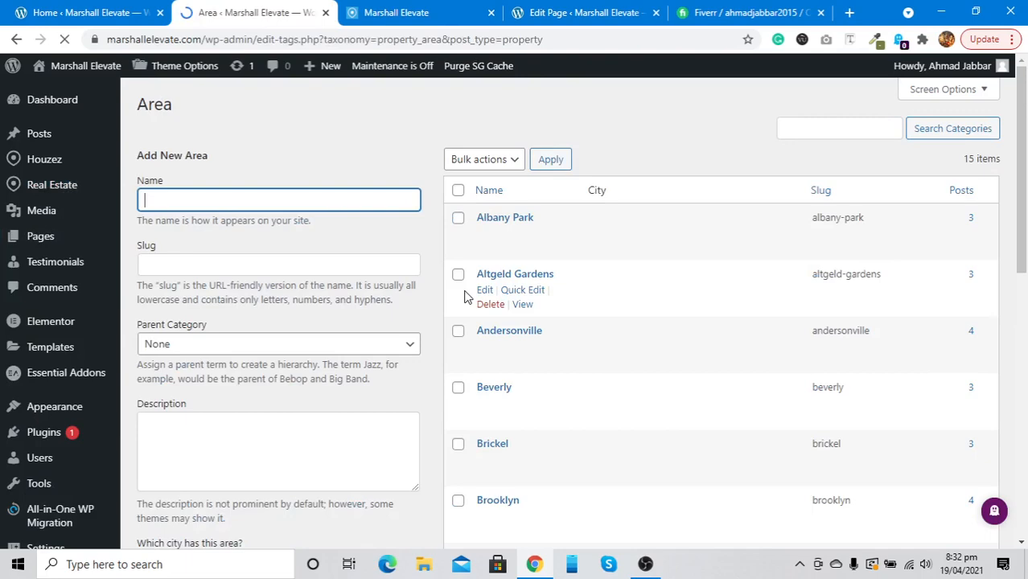
{"action": "scroll", "coordinate": [526, 241], "scroll_direction": "down", "scroll_amount": 5}
{"action": "scroll", "coordinate": [525, 242], "scroll_direction": "up", "scroll_amount": 4}
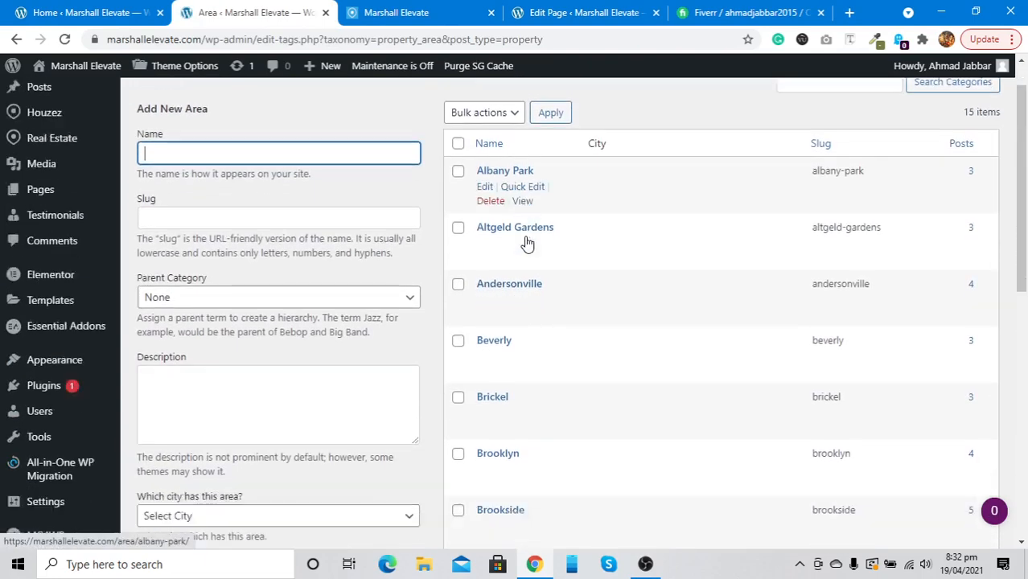
{"action": "scroll", "coordinate": [527, 243], "scroll_direction": "down", "scroll_amount": 8}
{"action": "scroll", "coordinate": [525, 243], "scroll_direction": "up", "scroll_amount": 8}
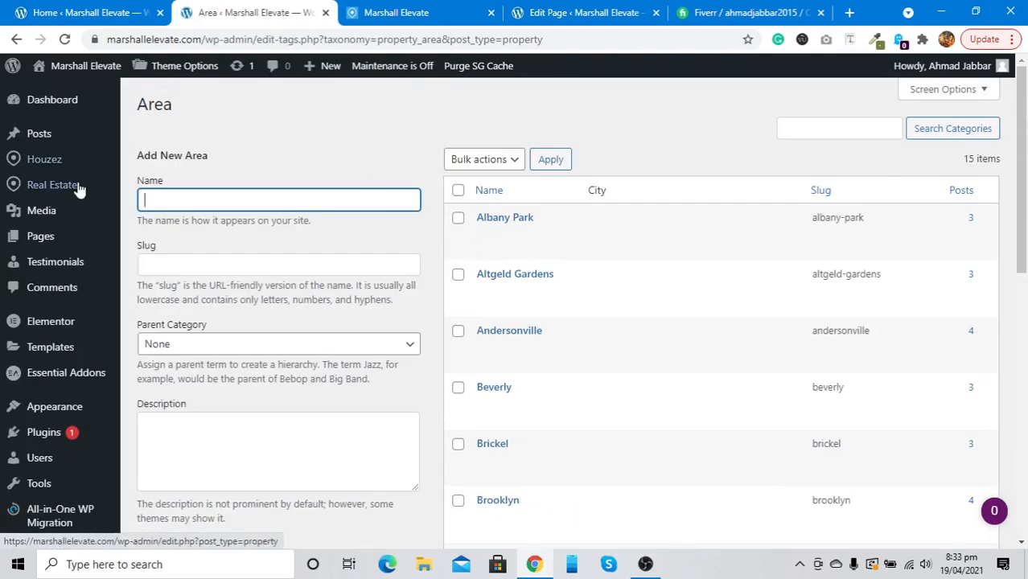
{"action": "mouse_move", "coordinate": [29, 187]}
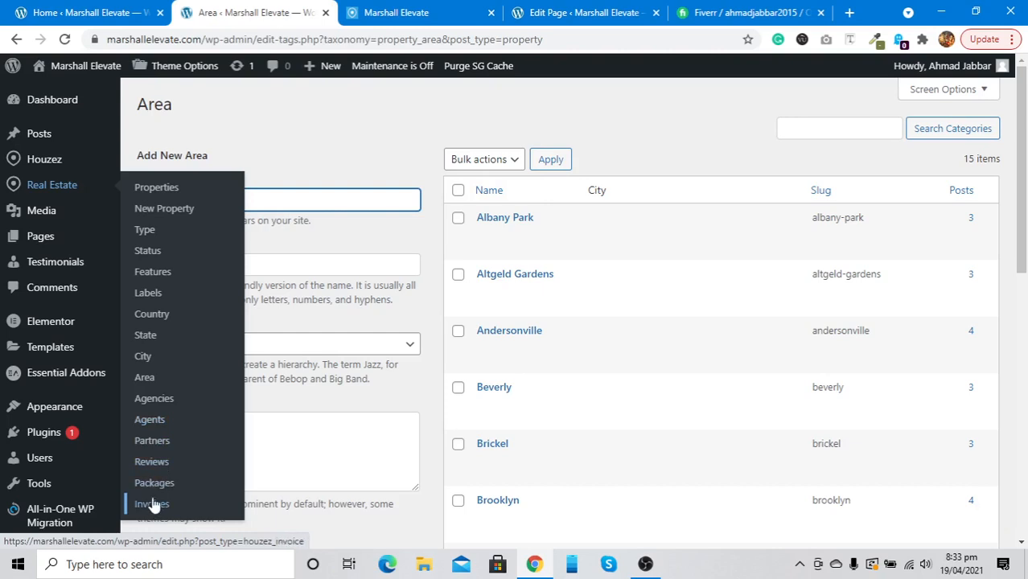
{"action": "left_click", "coordinate": [157, 398]}
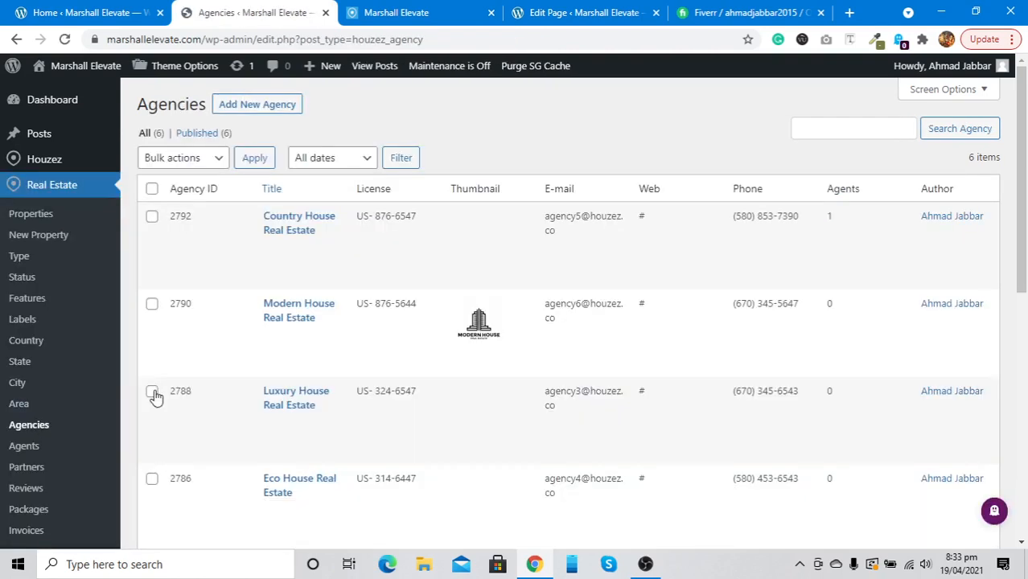
{"action": "left_click", "coordinate": [40, 12]}
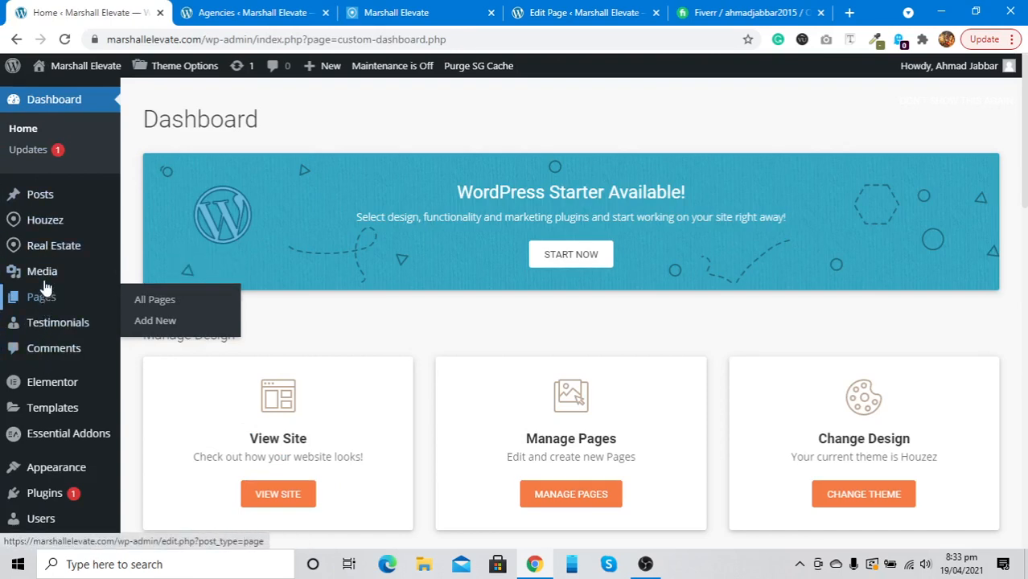
{"action": "left_click", "coordinate": [166, 193]}
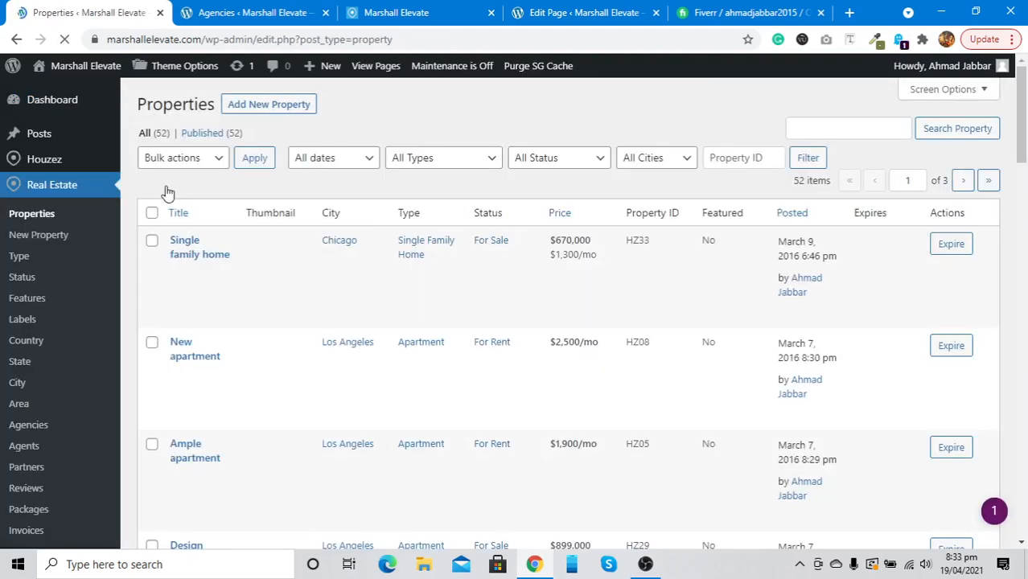
Open the Single family home listing in a new tab and scroll through it
{"action": "mouse_move", "coordinate": [329, 278]}
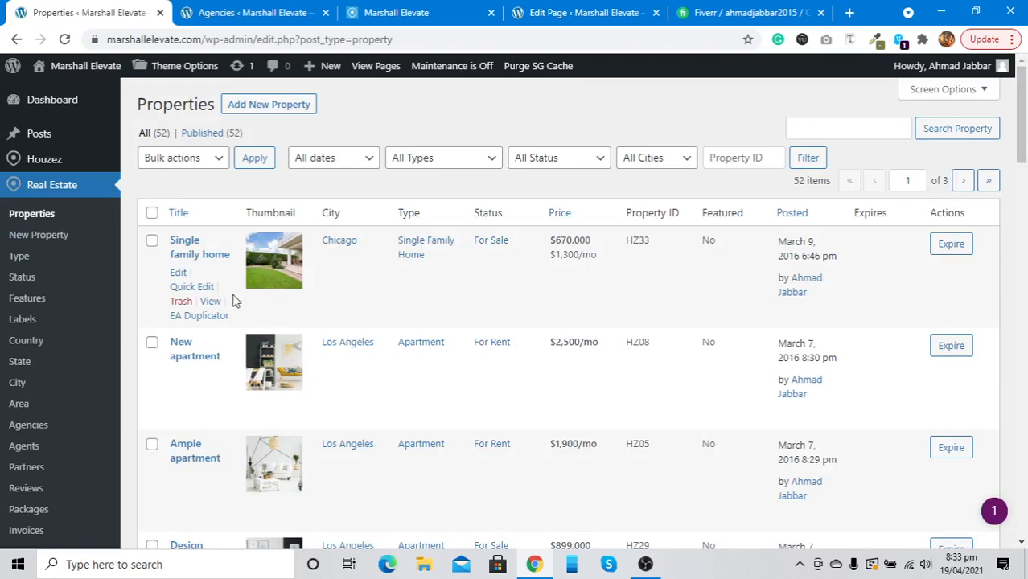
{"action": "right_click", "coordinate": [209, 305]}
{"action": "left_click", "coordinate": [241, 308]}
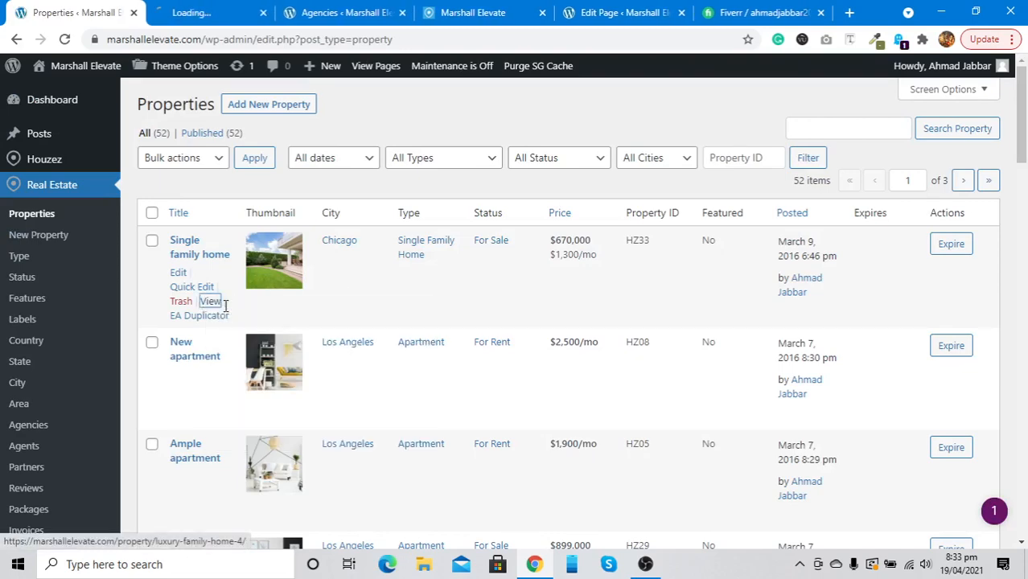
{"action": "left_click", "coordinate": [205, 10]}
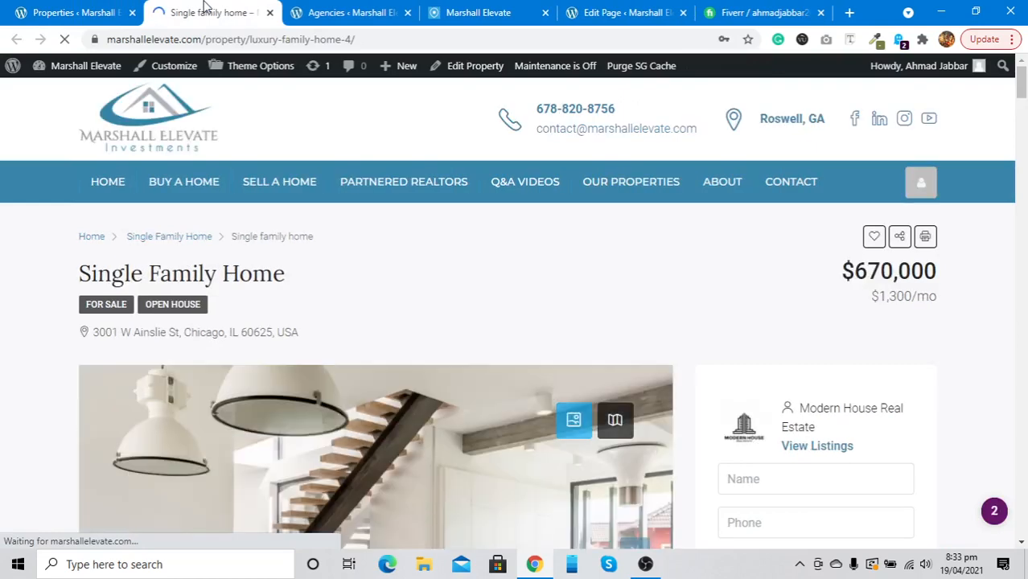
{"action": "scroll", "coordinate": [748, 352], "scroll_direction": "down", "scroll_amount": 1}
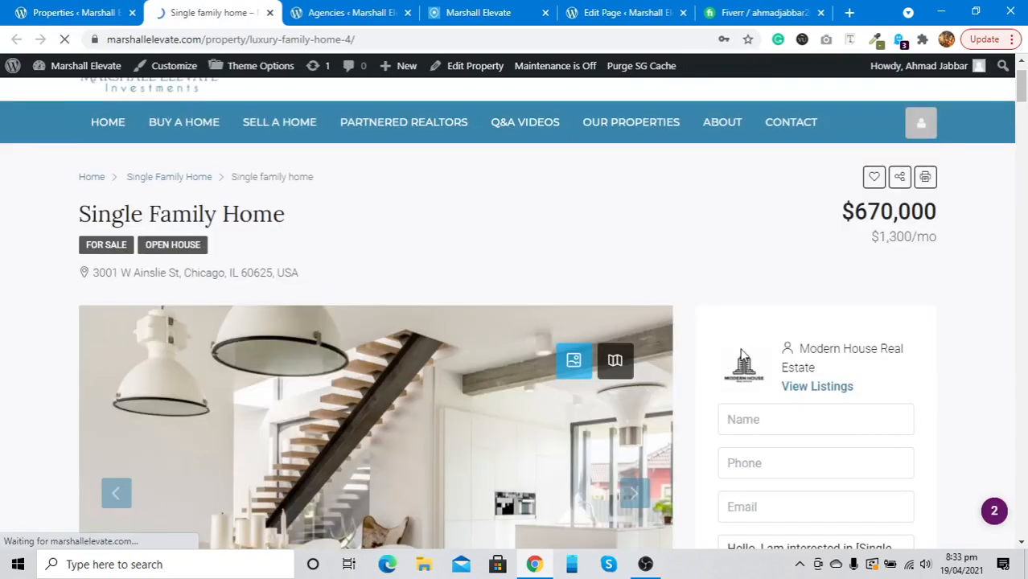
{"action": "scroll", "coordinate": [797, 354], "scroll_direction": "down", "scroll_amount": 2}
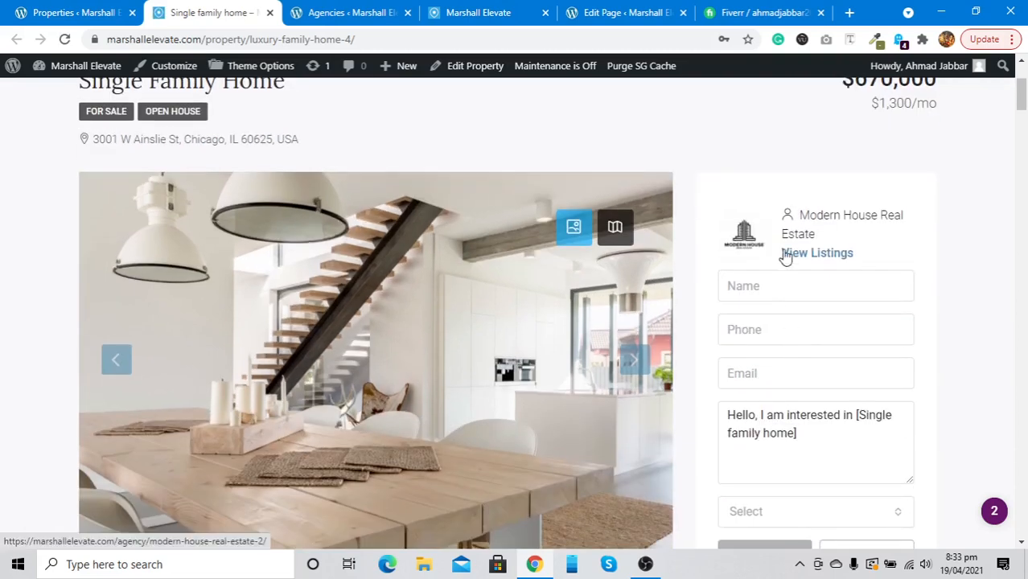
{"action": "scroll", "coordinate": [748, 242], "scroll_direction": "down", "scroll_amount": 1}
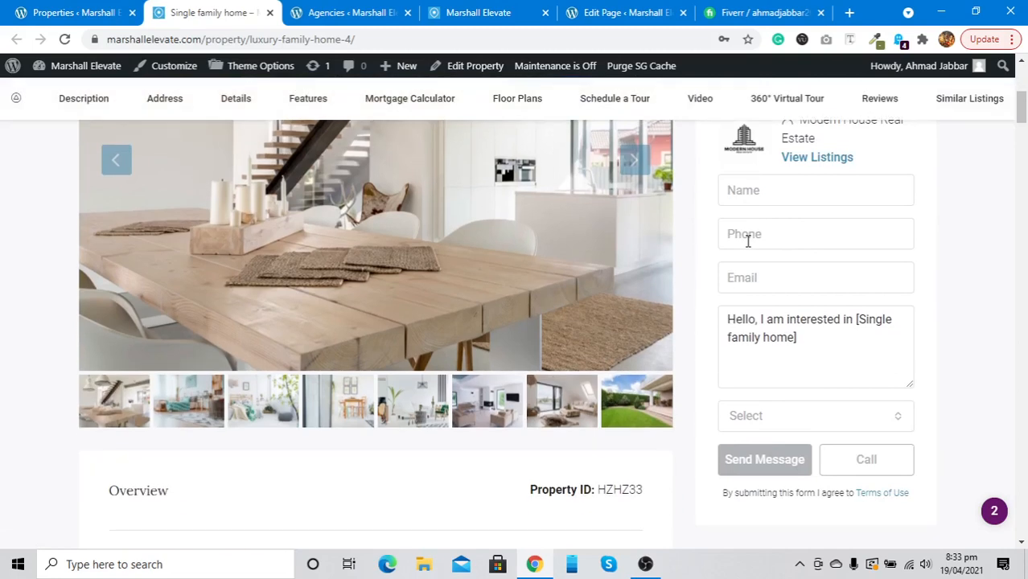
{"action": "scroll", "coordinate": [748, 241], "scroll_direction": "down", "scroll_amount": 7}
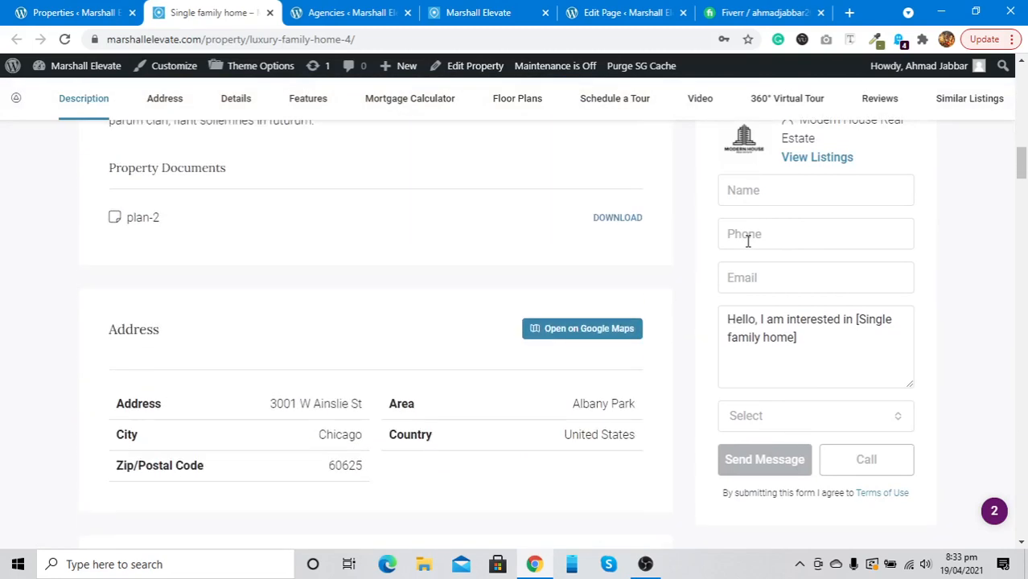
{"action": "scroll", "coordinate": [756, 179], "scroll_direction": "up", "scroll_amount": 1}
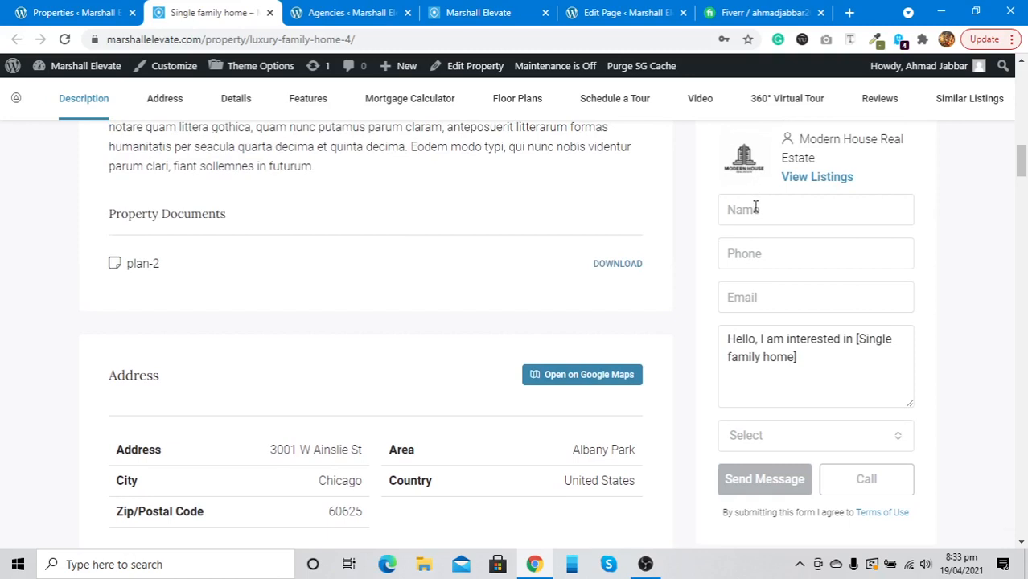
Check the listing's enquiry form, then go back to the Agencies admin list
{"action": "left_click", "coordinate": [756, 208]}
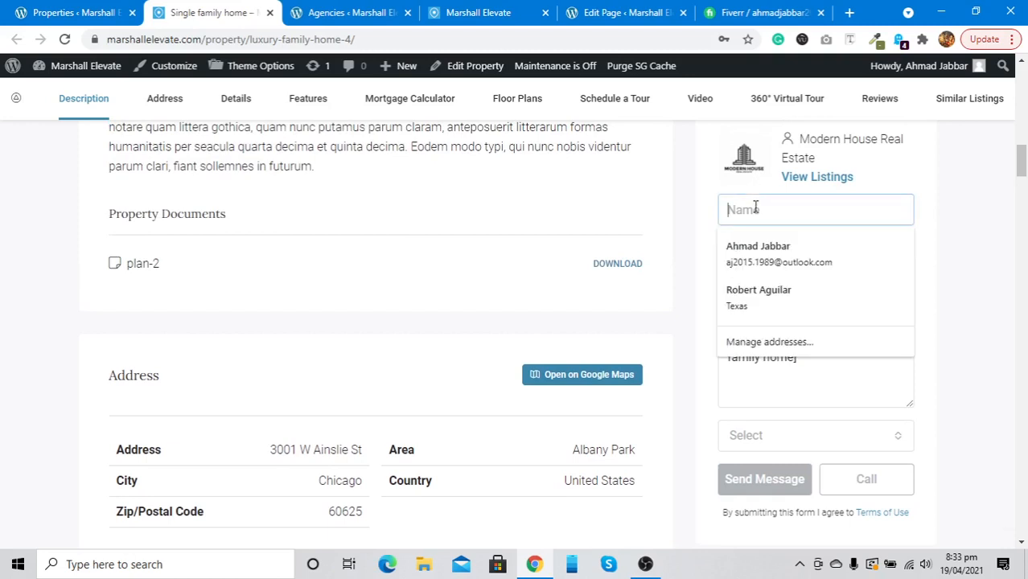
{"action": "right_click", "coordinate": [699, 248]}
{"action": "scroll", "coordinate": [600, 313], "scroll_direction": "up", "scroll_amount": 10}
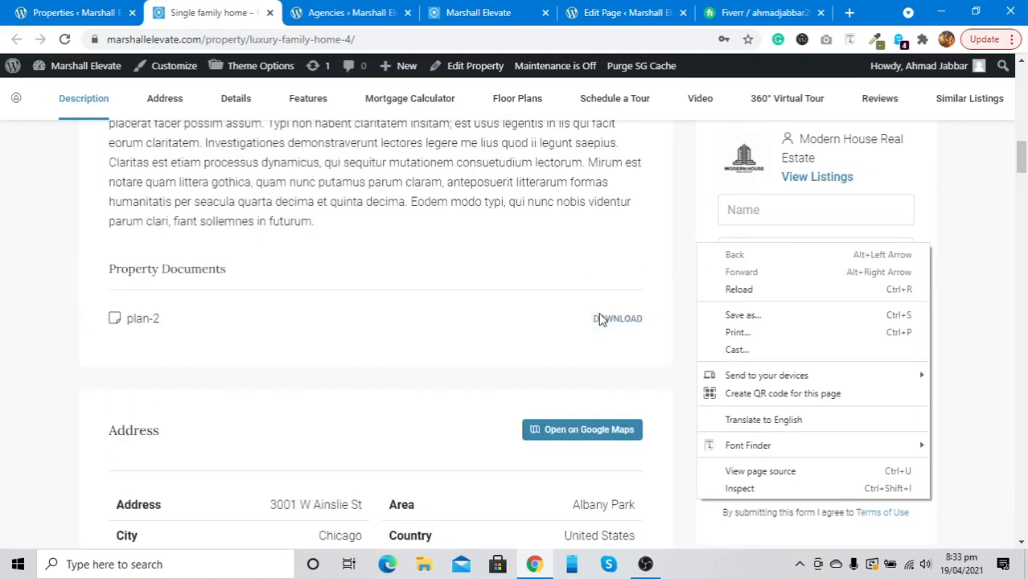
{"action": "scroll", "coordinate": [605, 314], "scroll_direction": "down", "scroll_amount": 3}
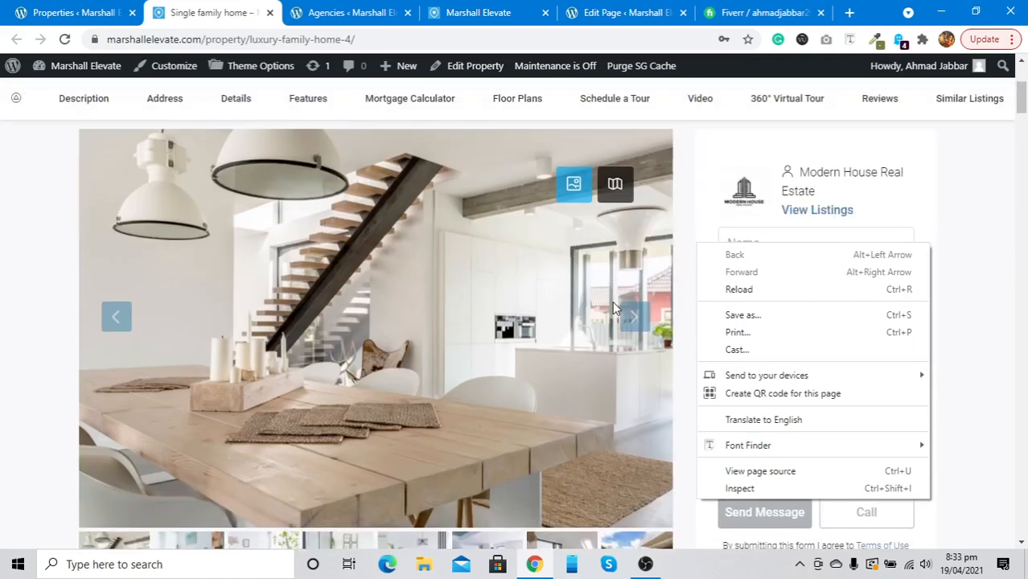
{"action": "left_click", "coordinate": [728, 174]}
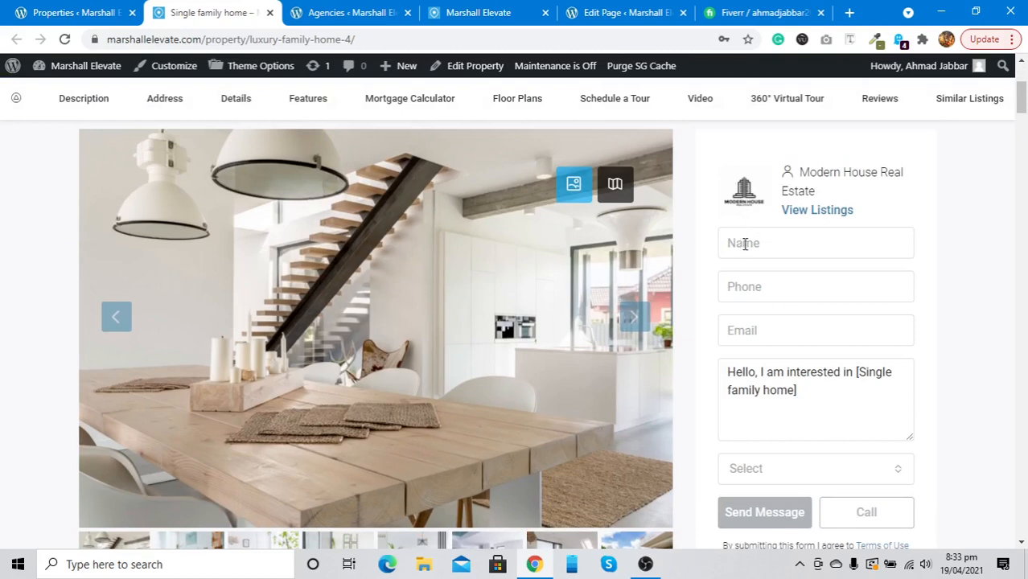
{"action": "left_click", "coordinate": [351, 10]}
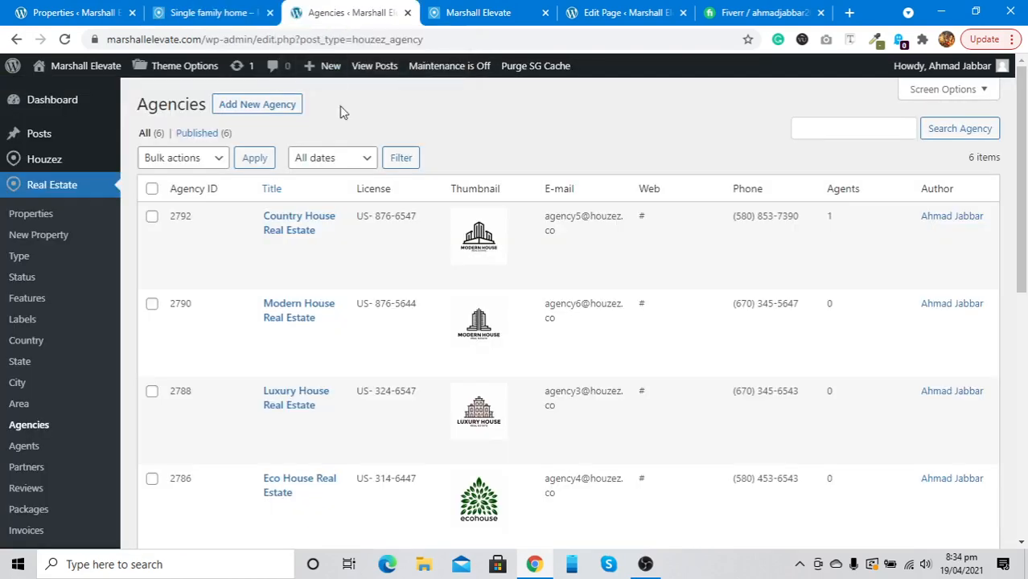
Tick demo agencies 2788, 2786, 2784 and 2777, leaving Country House and Modern House unticked
{"action": "mouse_move", "coordinate": [349, 209]}
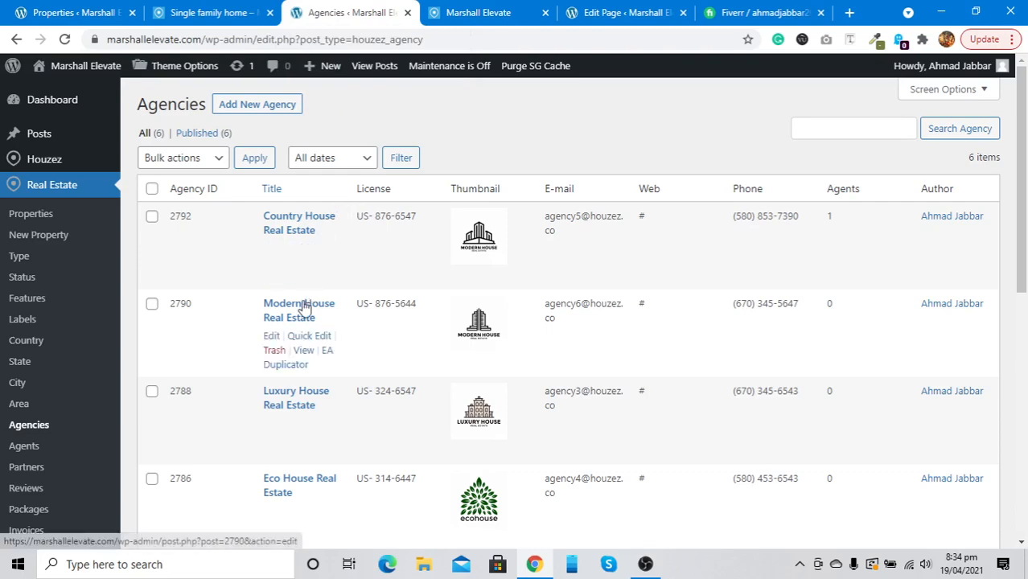
{"action": "left_click", "coordinate": [228, 9]}
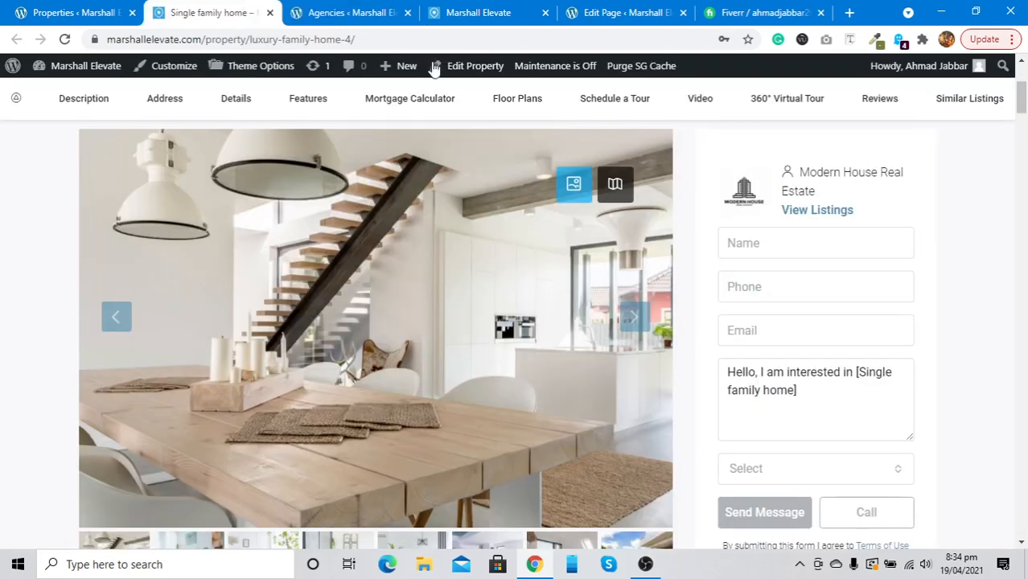
{"action": "left_click", "coordinate": [336, 10]}
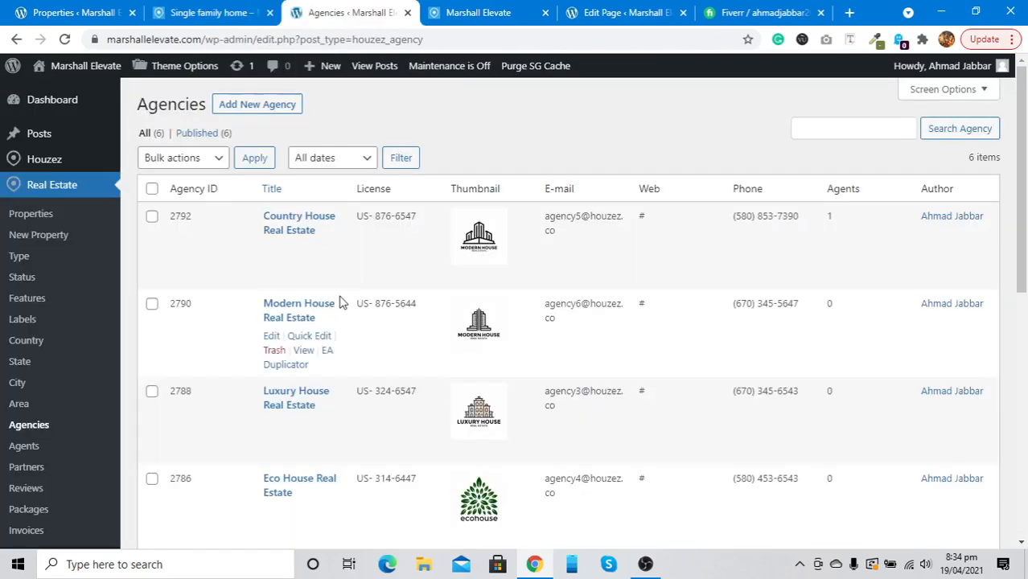
{"action": "left_click", "coordinate": [152, 217]}
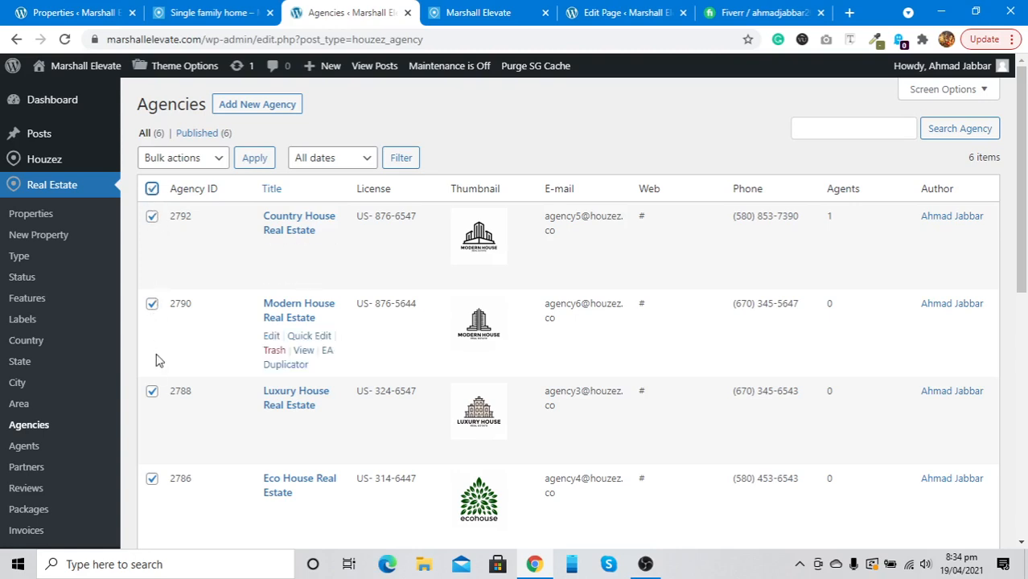
{"action": "left_click", "coordinate": [153, 392]}
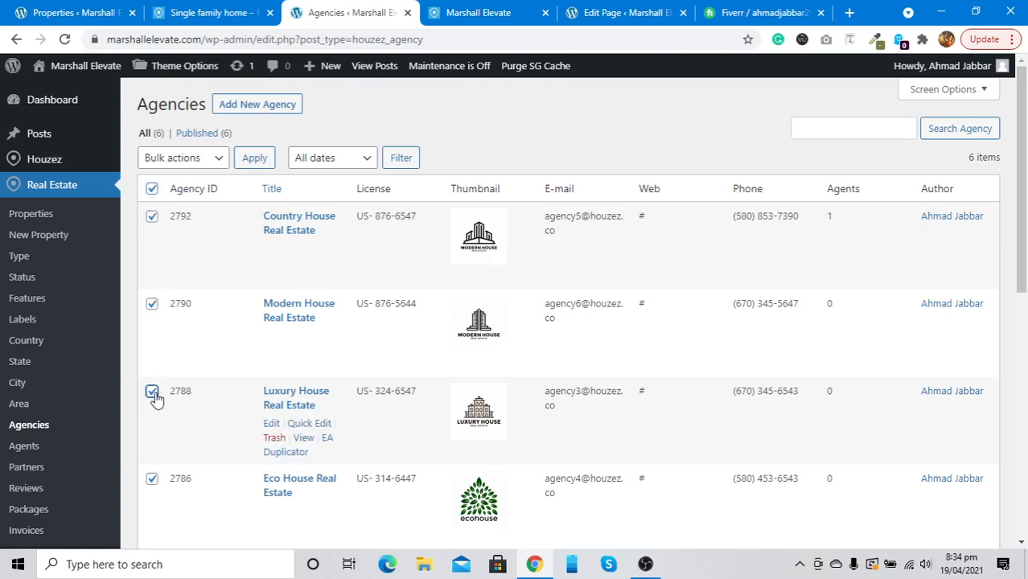
{"action": "left_click", "coordinate": [153, 480]}
{"action": "scroll", "coordinate": [153, 480], "scroll_direction": "down", "scroll_amount": 2}
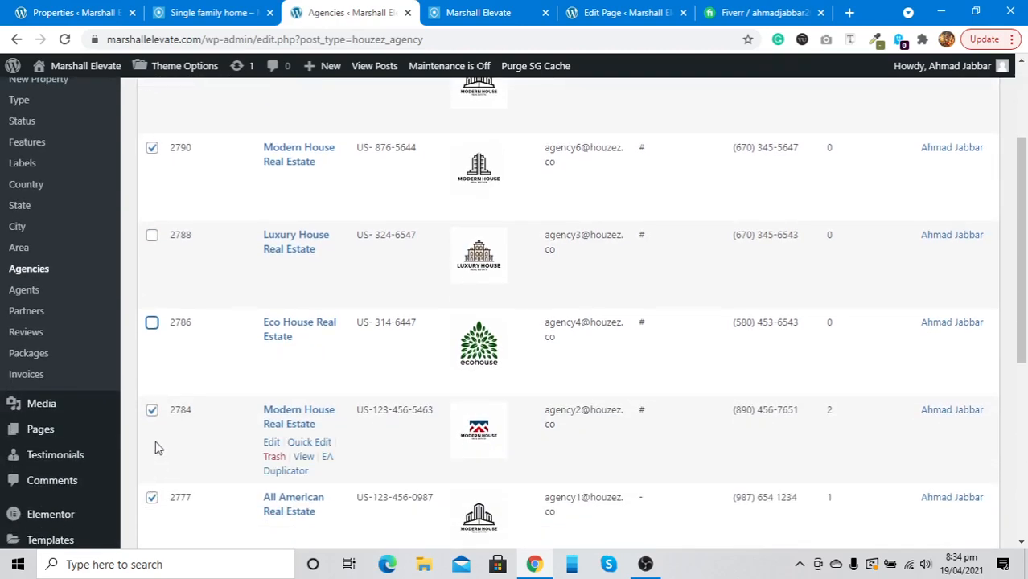
{"action": "scroll", "coordinate": [153, 294], "scroll_direction": "up", "scroll_amount": 1}
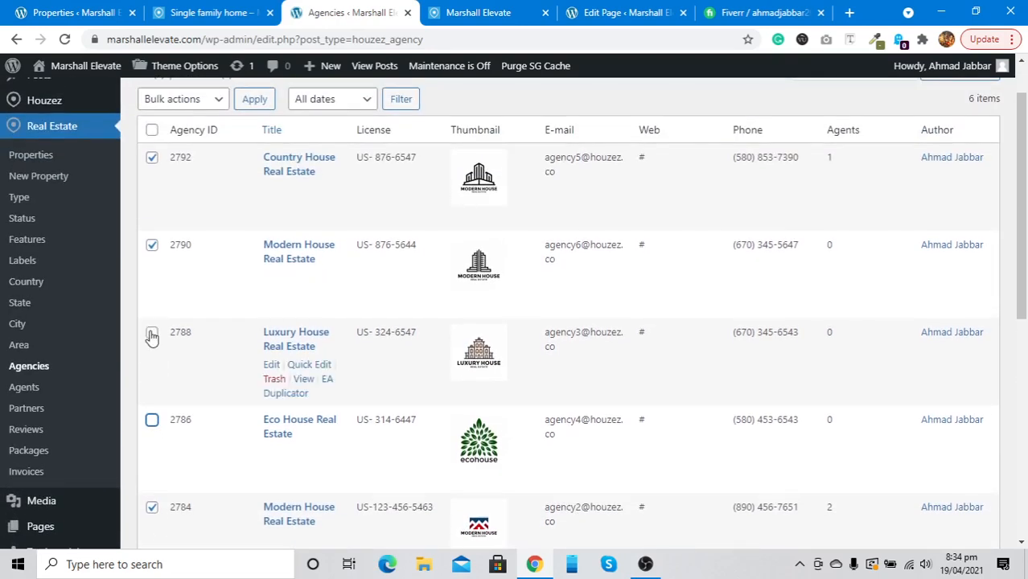
{"action": "left_click", "coordinate": [153, 335]}
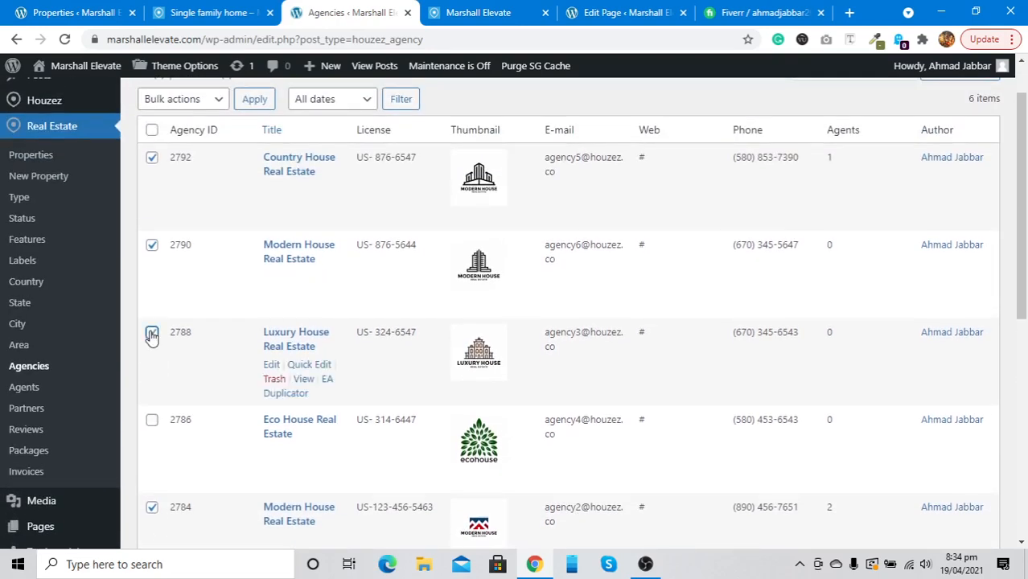
{"action": "left_click", "coordinate": [152, 420]}
{"action": "left_click", "coordinate": [152, 246]}
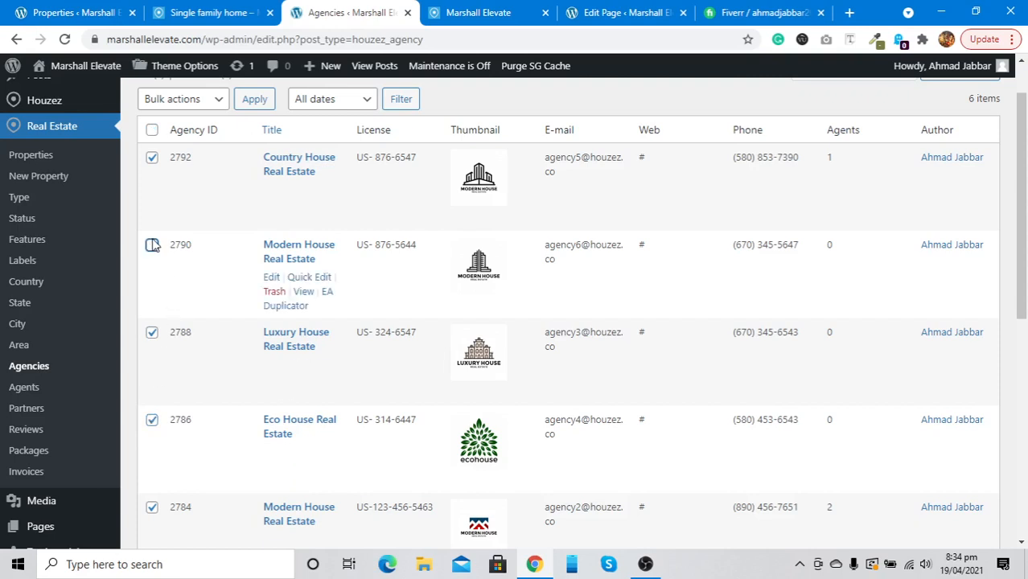
{"action": "left_click", "coordinate": [152, 158]}
Move the four ticked agencies to the Trash with Bulk actions
{"action": "left_click", "coordinate": [179, 101]}
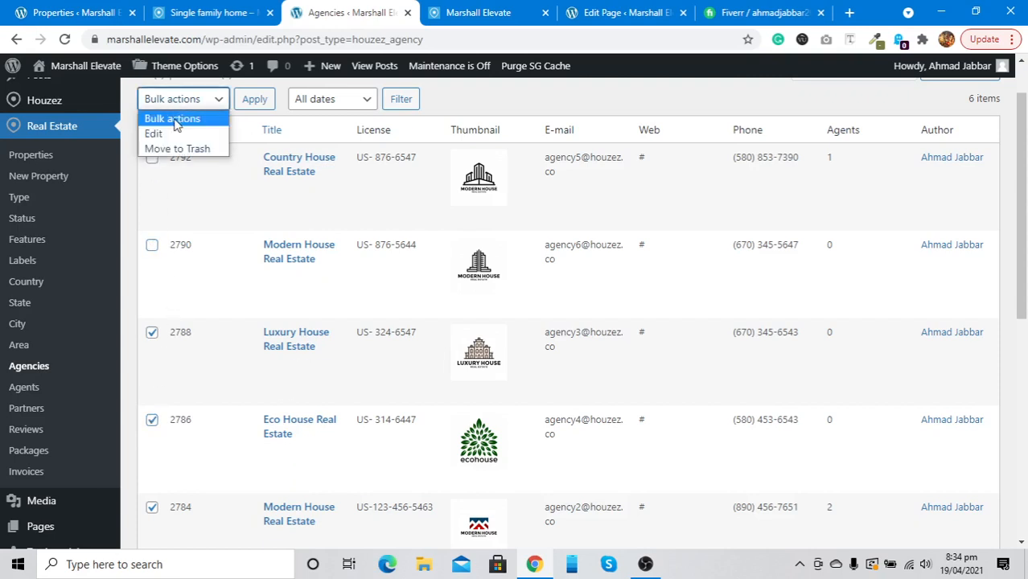
{"action": "left_click", "coordinate": [179, 150]}
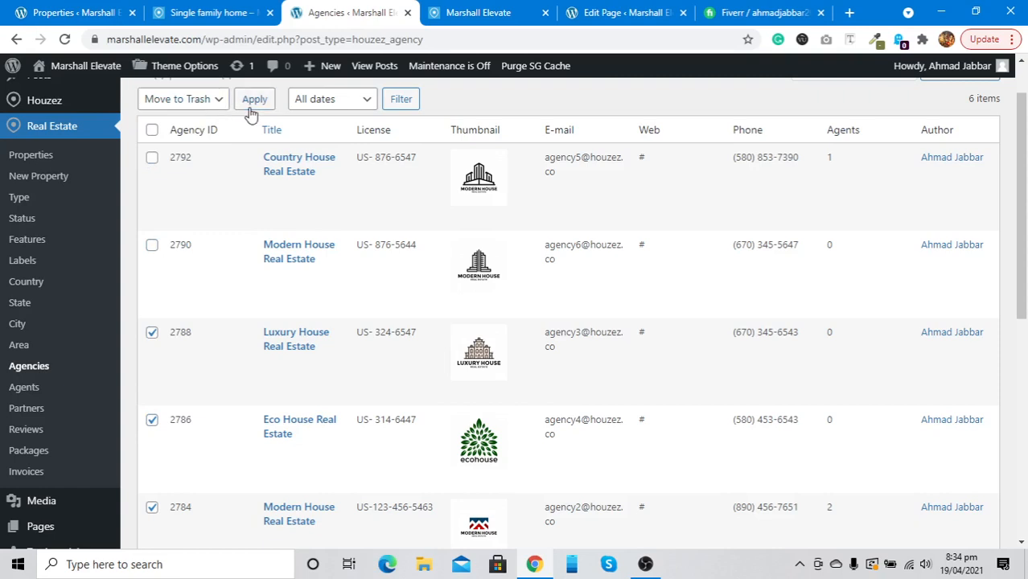
{"action": "left_click", "coordinate": [251, 103]}
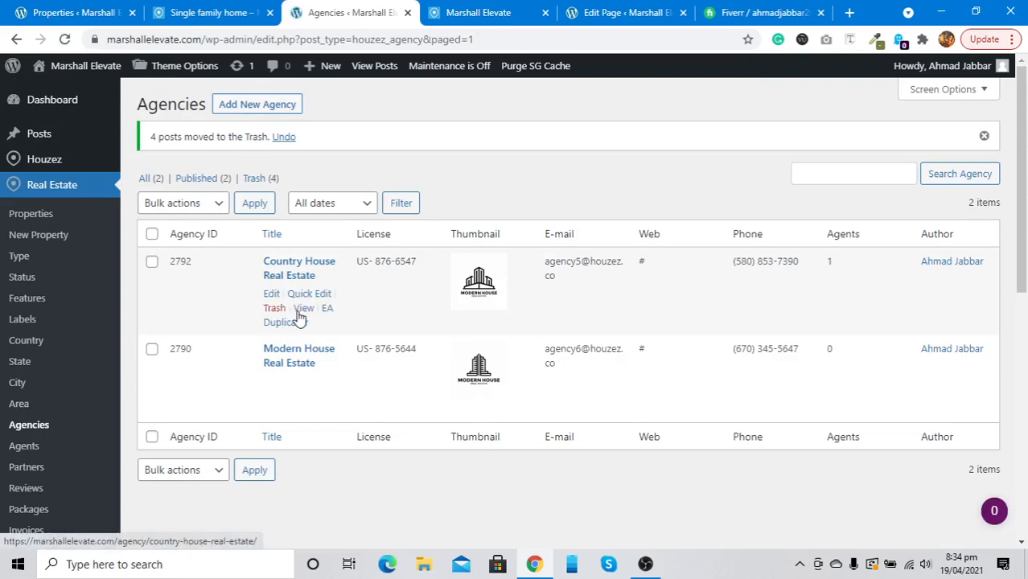
{"action": "right_click", "coordinate": [300, 308]}
Open Country House Real Estate's live page in a new tab and view its Agents (1) tab
{"action": "left_click", "coordinate": [326, 318]}
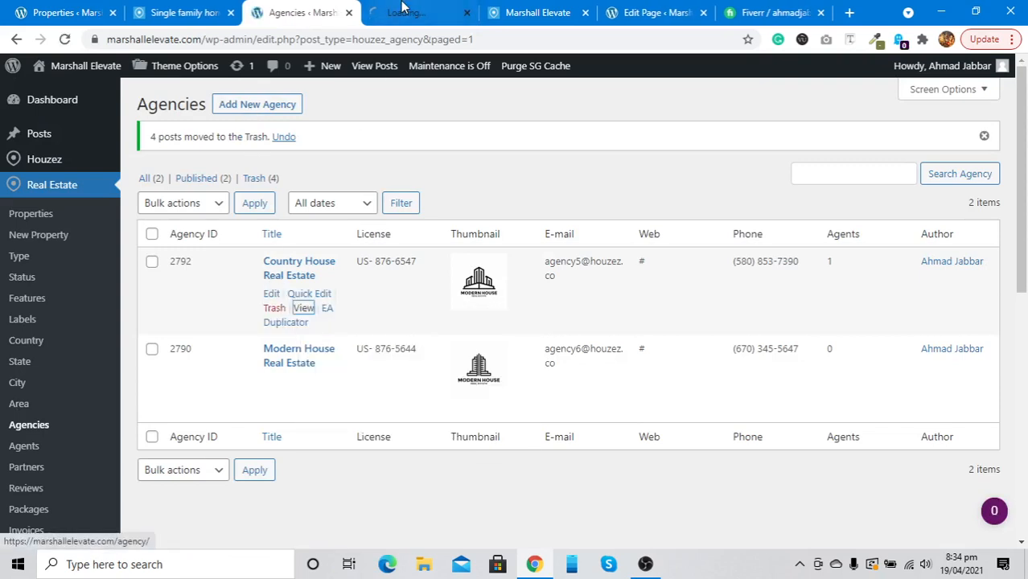
{"action": "left_click", "coordinate": [404, 10]}
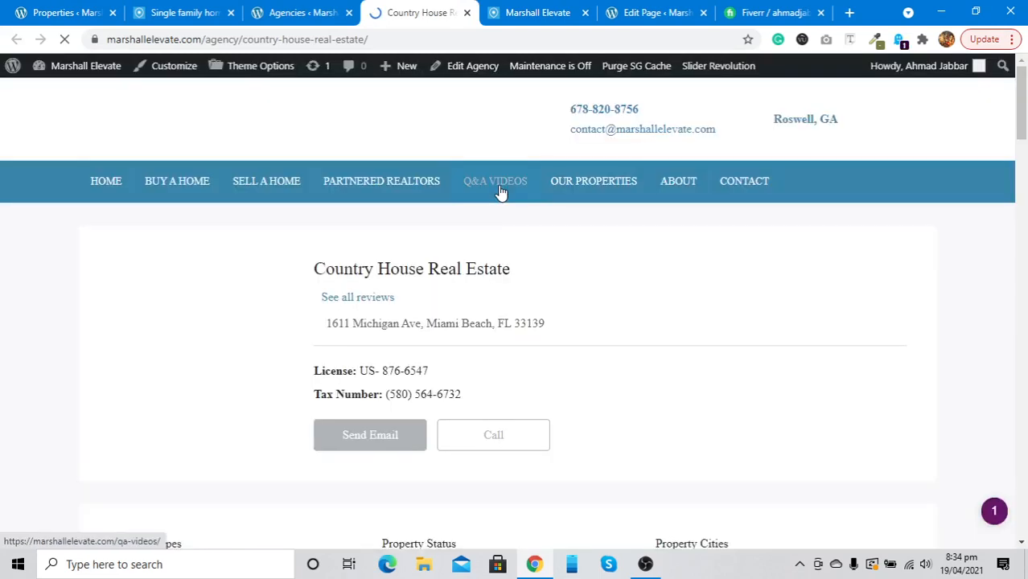
{"action": "scroll", "coordinate": [482, 348], "scroll_direction": "down", "scroll_amount": 2}
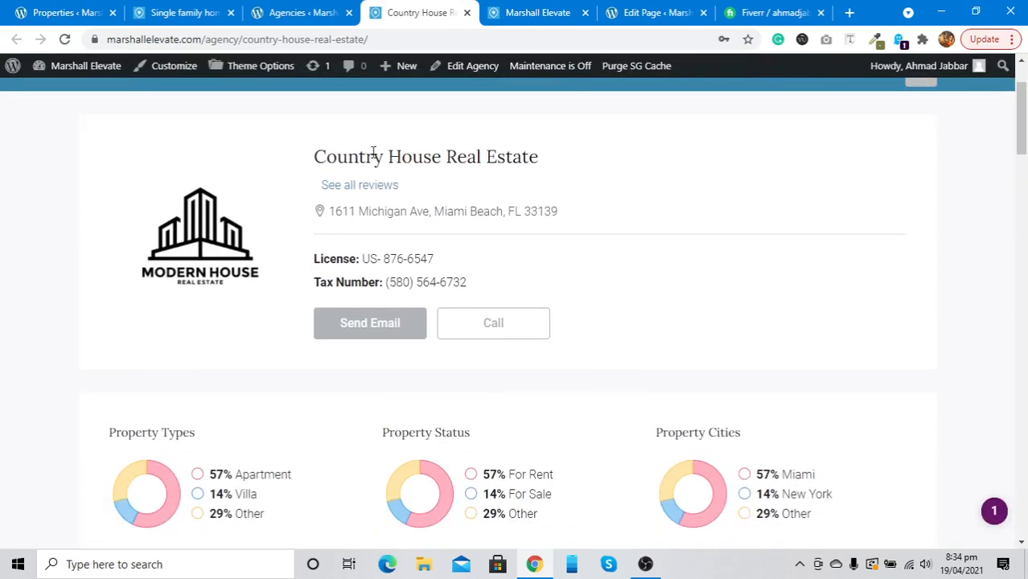
{"action": "scroll", "coordinate": [417, 196], "scroll_direction": "down", "scroll_amount": 4}
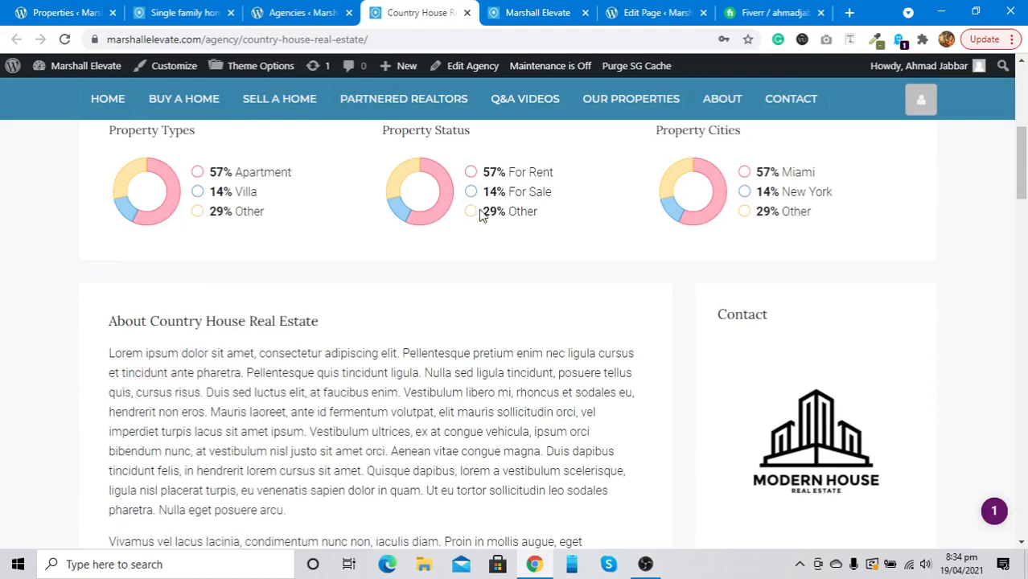
{"action": "scroll", "coordinate": [733, 203], "scroll_direction": "down", "scroll_amount": 1}
{"action": "scroll", "coordinate": [734, 204], "scroll_direction": "up", "scroll_amount": 1}
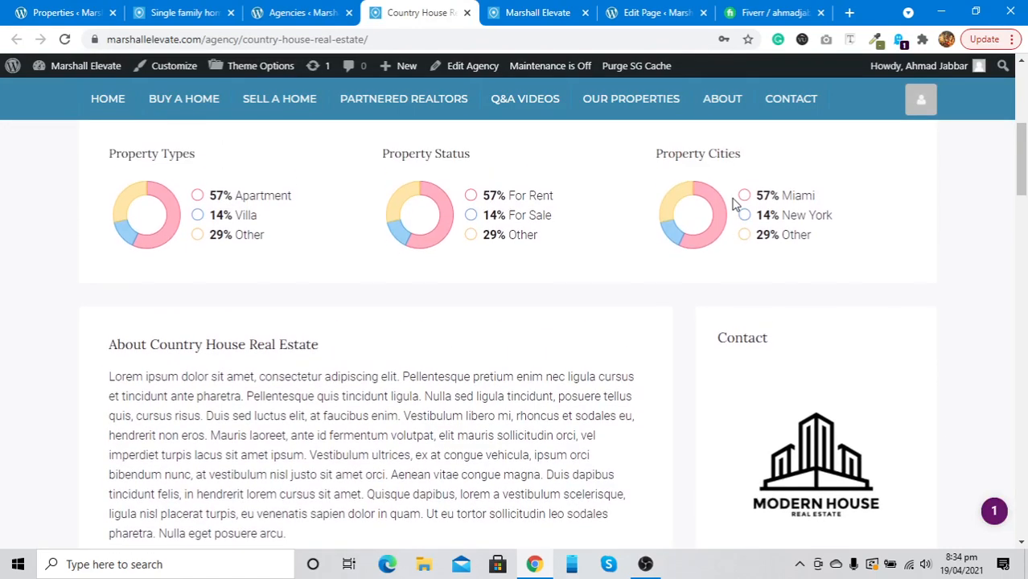
{"action": "scroll", "coordinate": [734, 202], "scroll_direction": "down", "scroll_amount": 4}
{"action": "scroll", "coordinate": [733, 203], "scroll_direction": "up", "scroll_amount": 2}
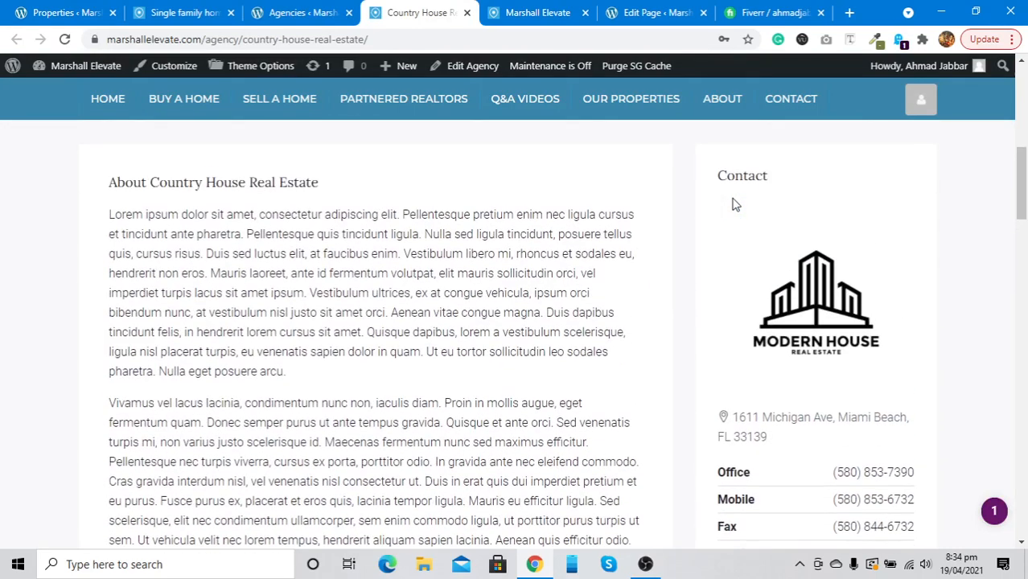
{"action": "scroll", "coordinate": [734, 203], "scroll_direction": "down", "scroll_amount": 3}
{"action": "scroll", "coordinate": [734, 203], "scroll_direction": "down", "scroll_amount": 4}
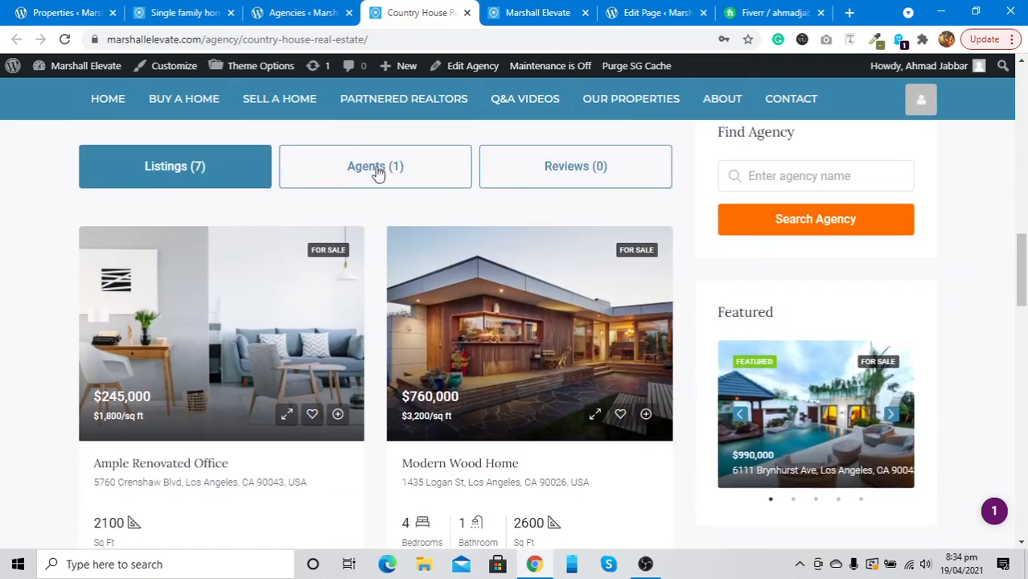
{"action": "left_click", "coordinate": [379, 166]}
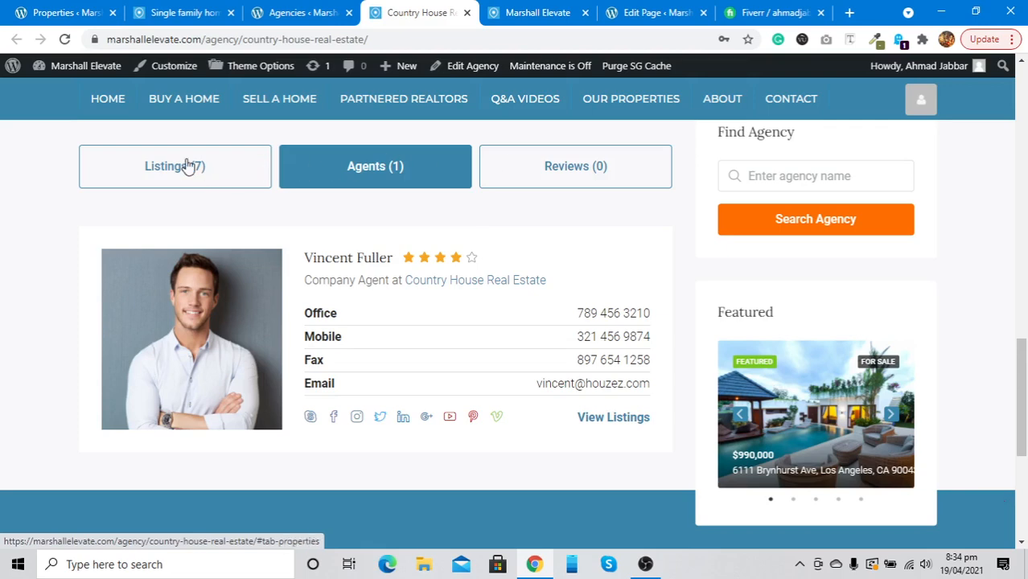
{"action": "left_click", "coordinate": [282, 9]}
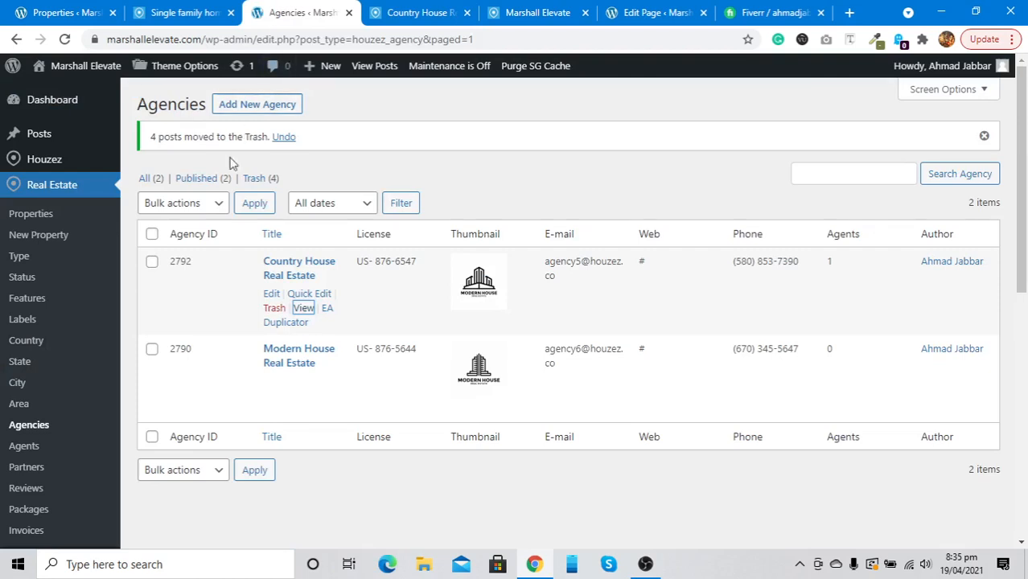
Check the Agents list and site home page, then open Single family home in the property editor
{"action": "left_click", "coordinate": [24, 446]}
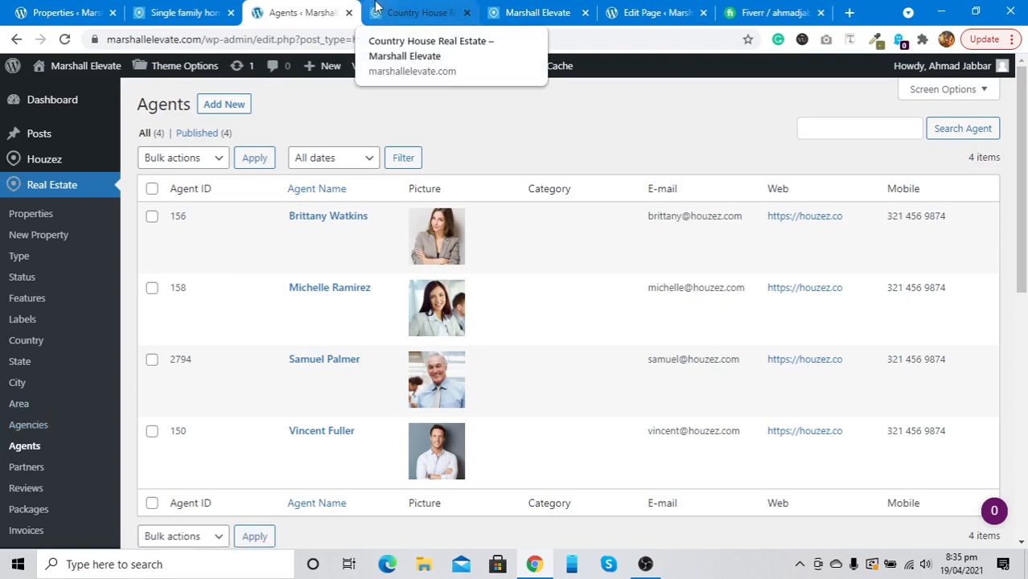
{"action": "left_click", "coordinate": [376, 7]}
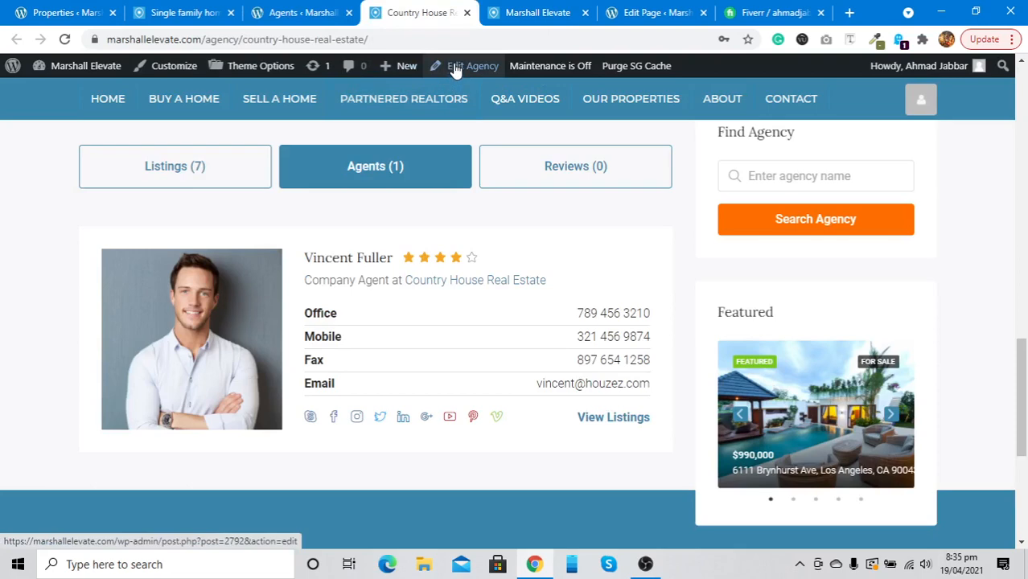
{"action": "left_click", "coordinate": [527, 16]}
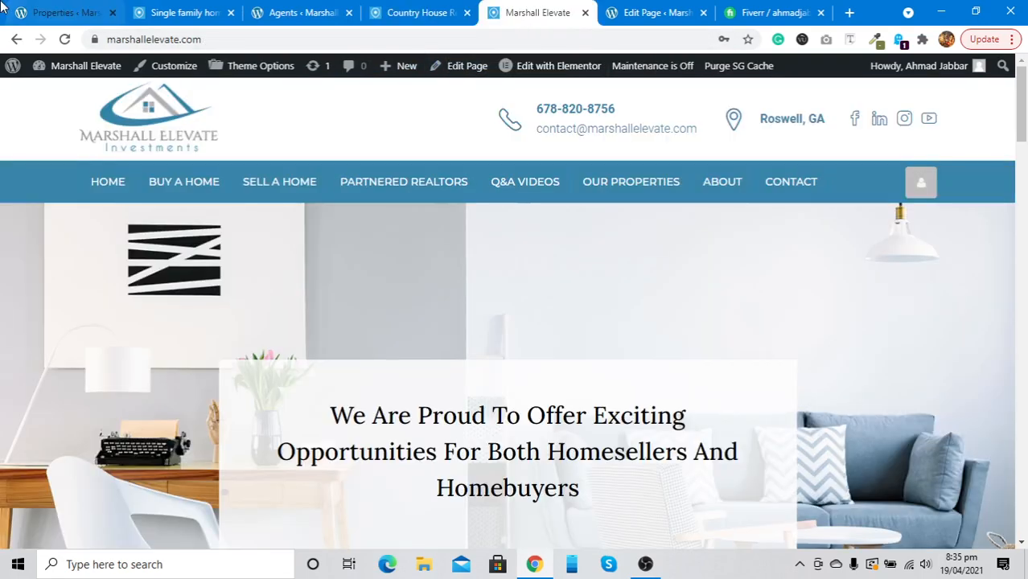
{"action": "left_click", "coordinate": [61, 8]}
{"action": "left_click", "coordinate": [165, 11]}
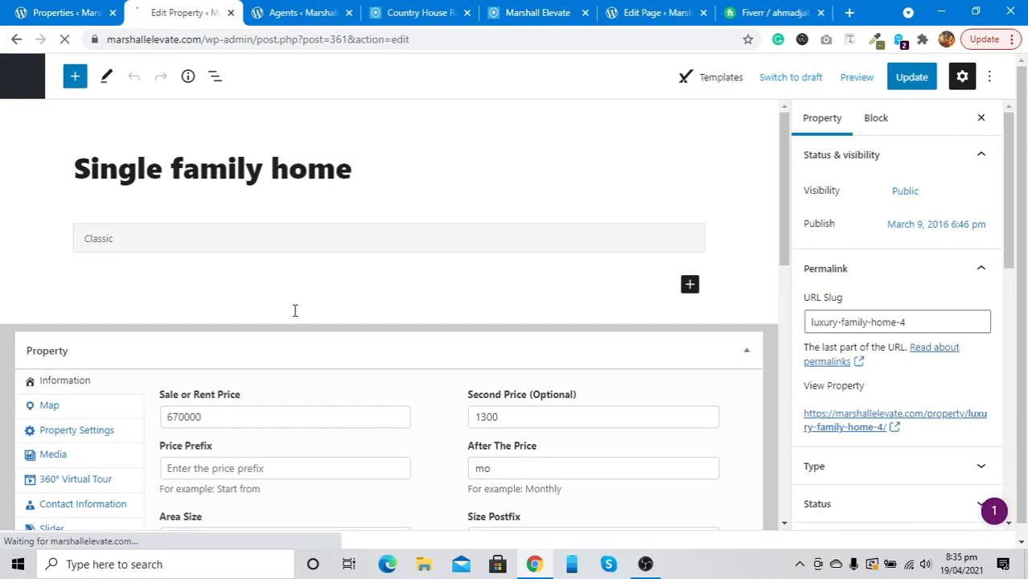
Set Single family home's Contact Information to Agent Info and open the live listing in a new tab
{"action": "scroll", "coordinate": [294, 307], "scroll_direction": "down", "scroll_amount": 2}
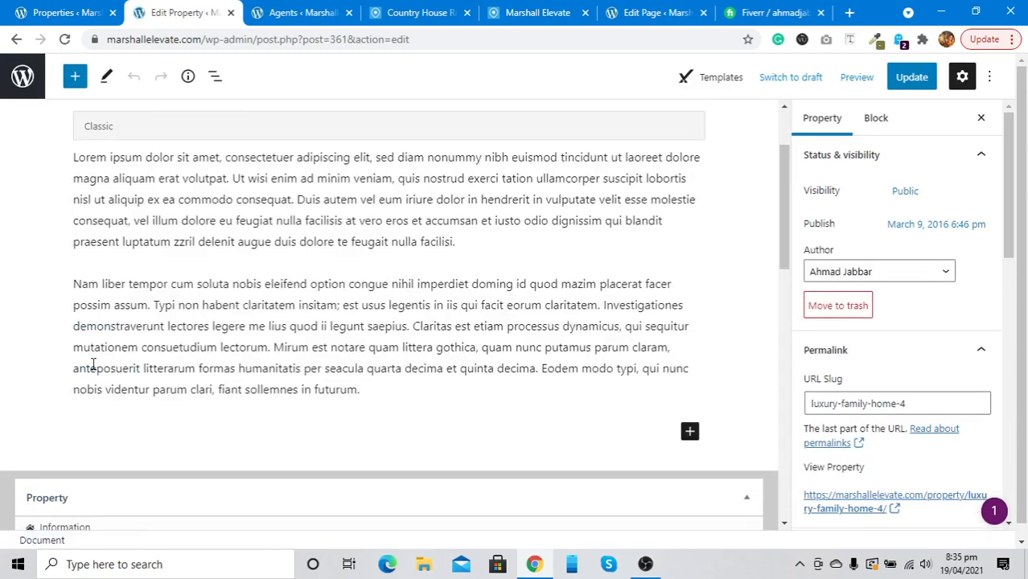
{"action": "scroll", "coordinate": [93, 366], "scroll_direction": "down", "scroll_amount": 5}
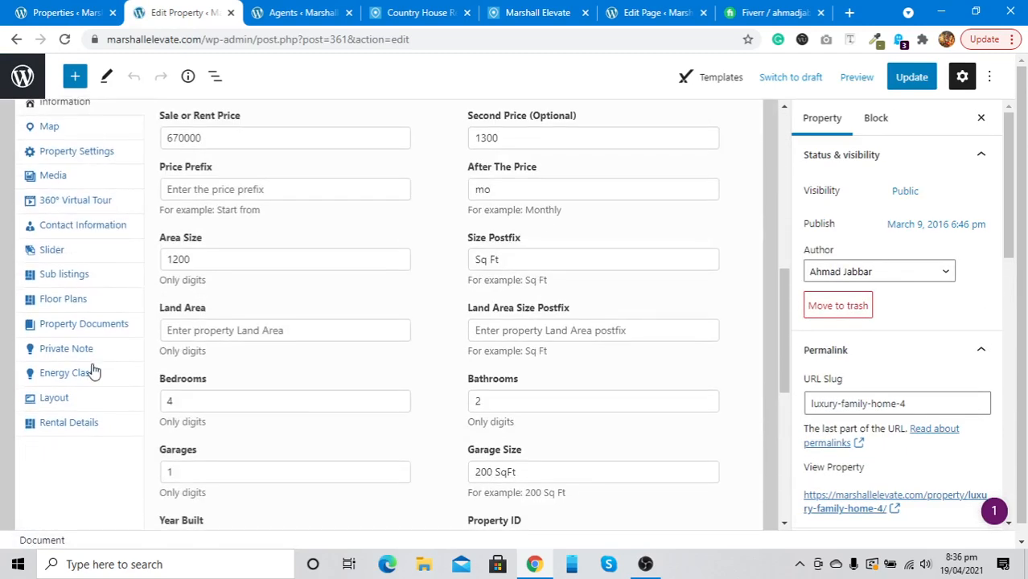
{"action": "left_click", "coordinate": [78, 226]}
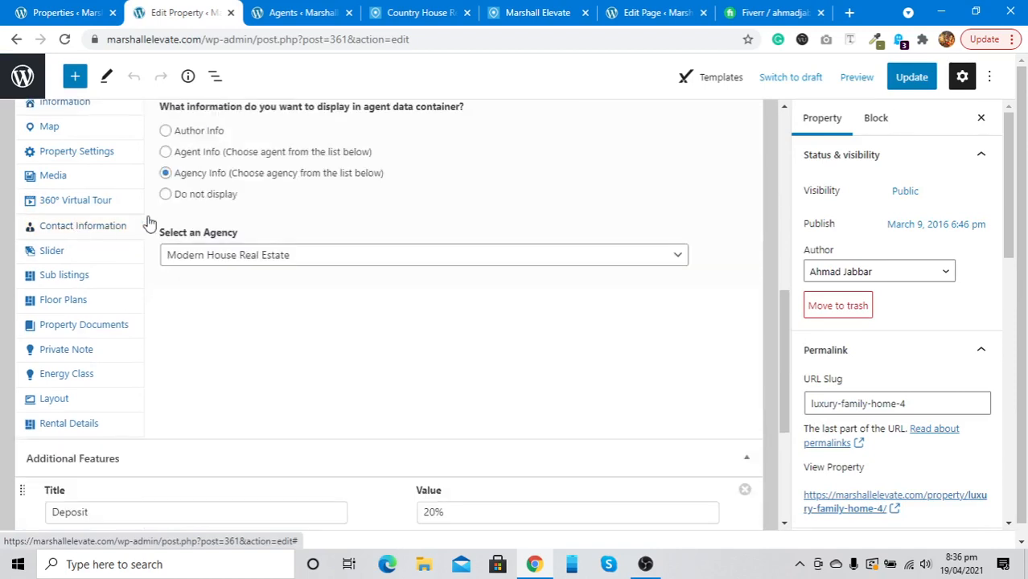
{"action": "left_click", "coordinate": [179, 158]}
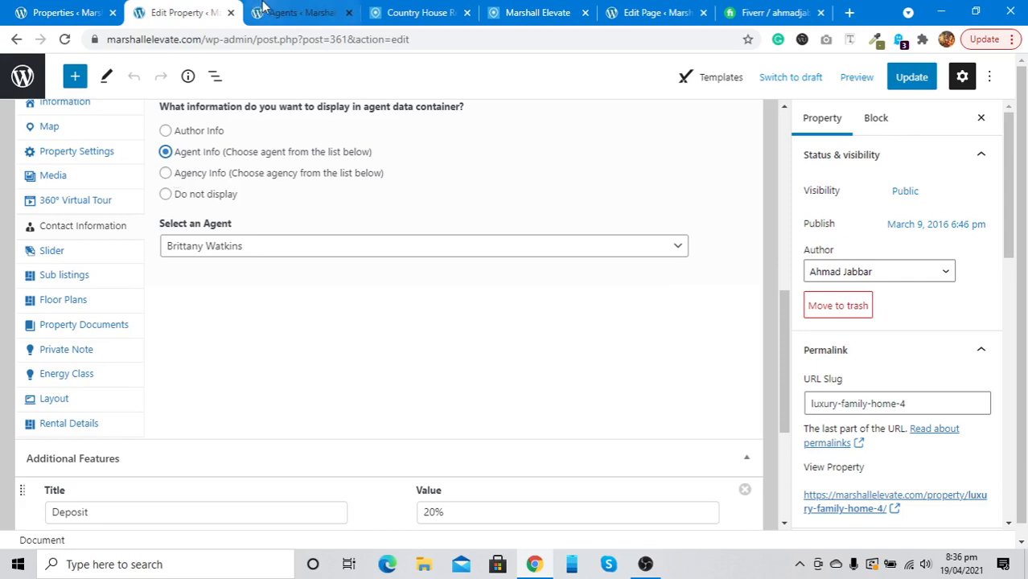
{"action": "left_click", "coordinate": [263, 7]}
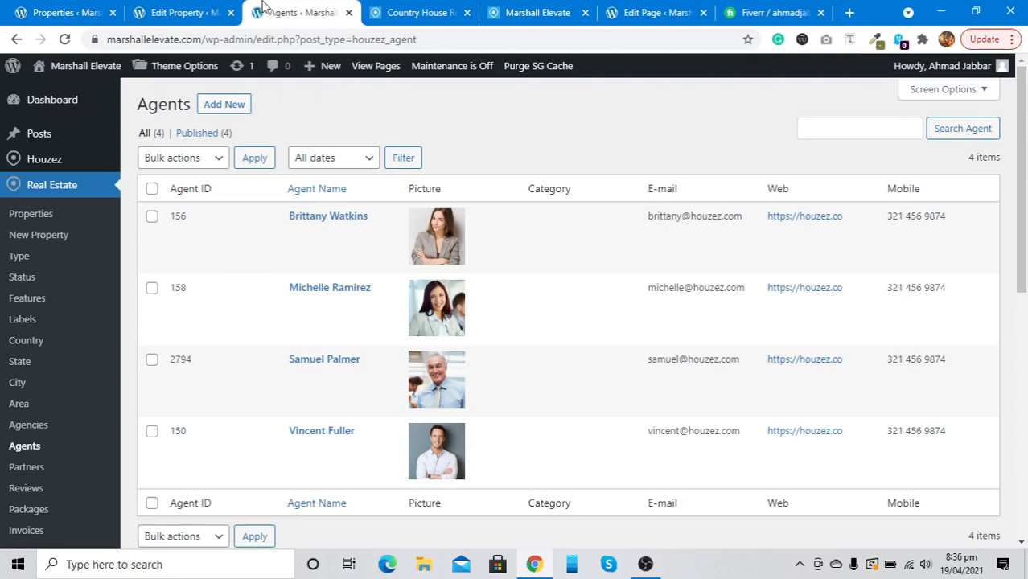
{"action": "left_click", "coordinate": [182, 12]}
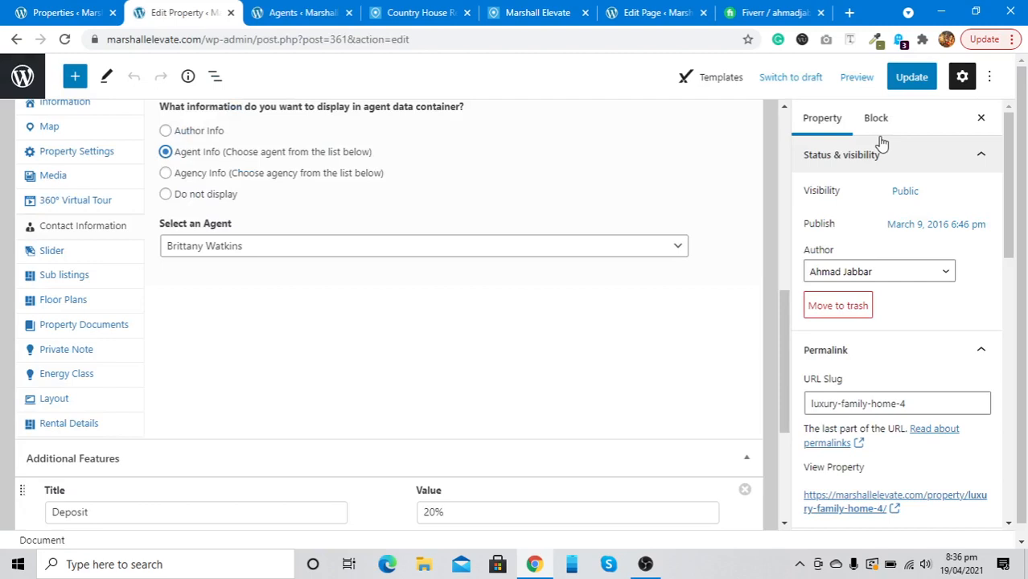
{"action": "right_click", "coordinate": [145, 500]}
{"action": "left_click", "coordinate": [184, 359]}
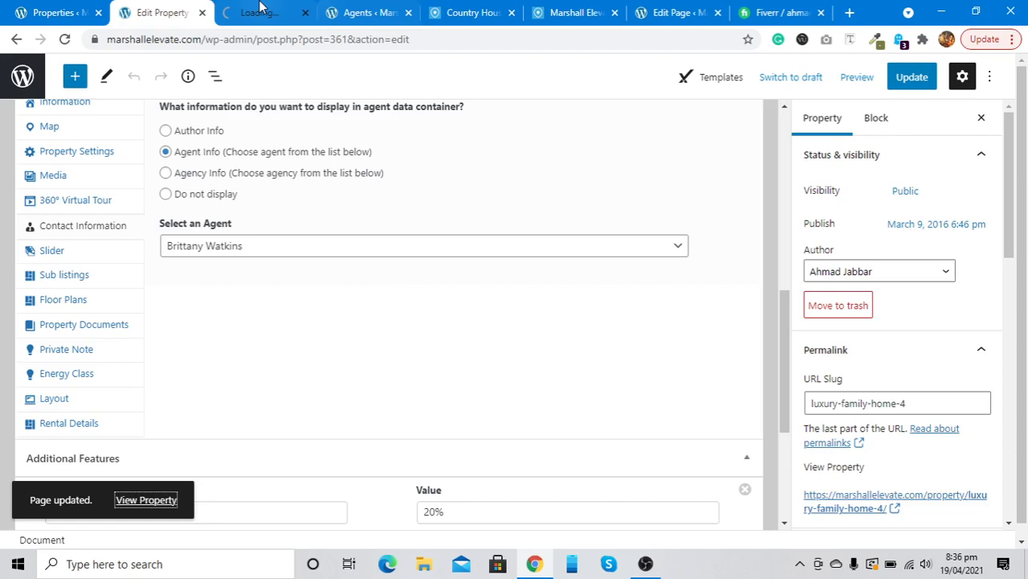
{"action": "left_click", "coordinate": [259, 10]}
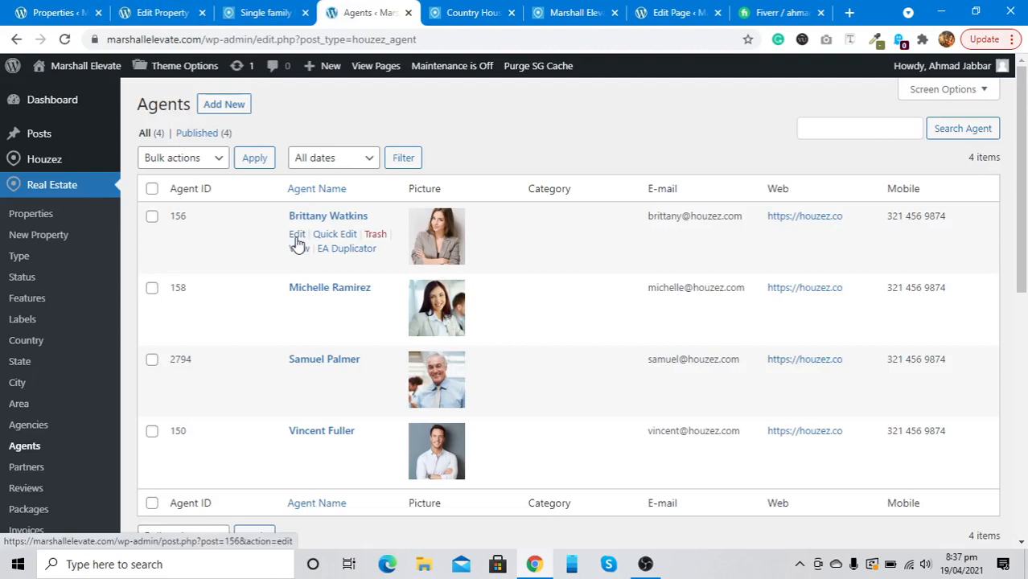
Trash three of the four demo agents via Bulk actions and open the remaining agent for editing
{"action": "left_click", "coordinate": [152, 289]}
{"action": "left_click", "coordinate": [152, 360]}
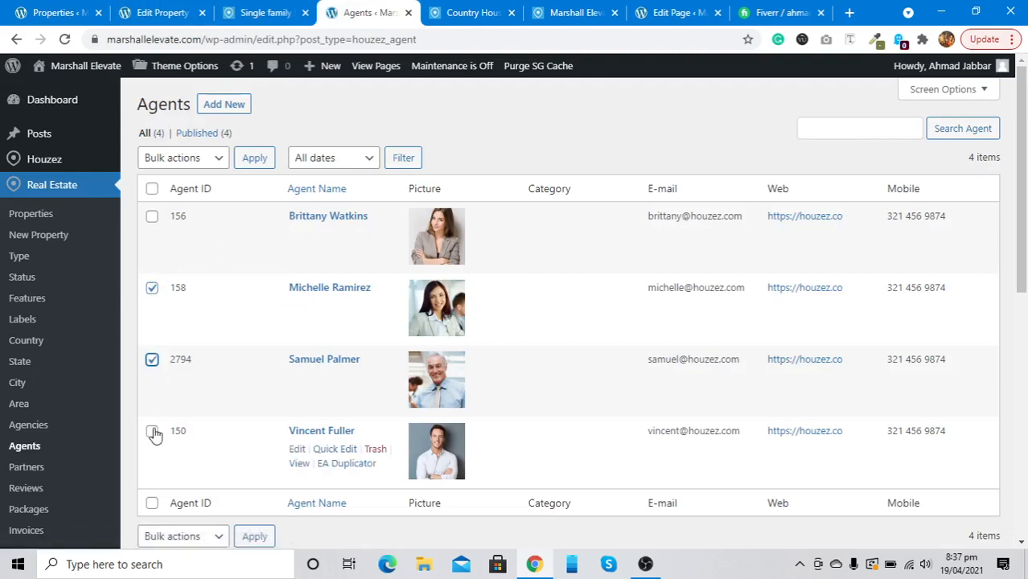
{"action": "left_click", "coordinate": [153, 433]}
{"action": "left_click", "coordinate": [170, 538]}
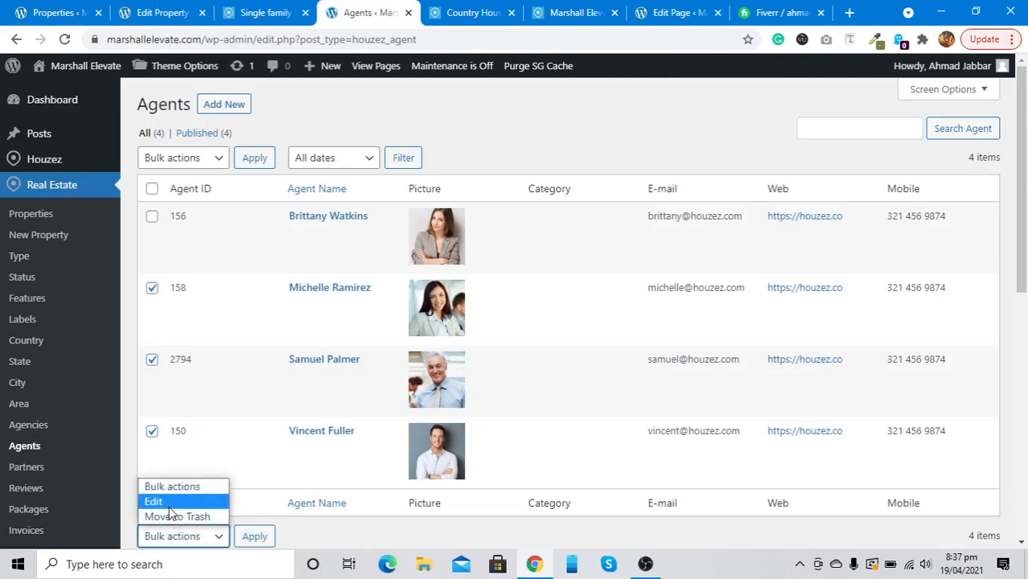
{"action": "left_click", "coordinate": [172, 517]}
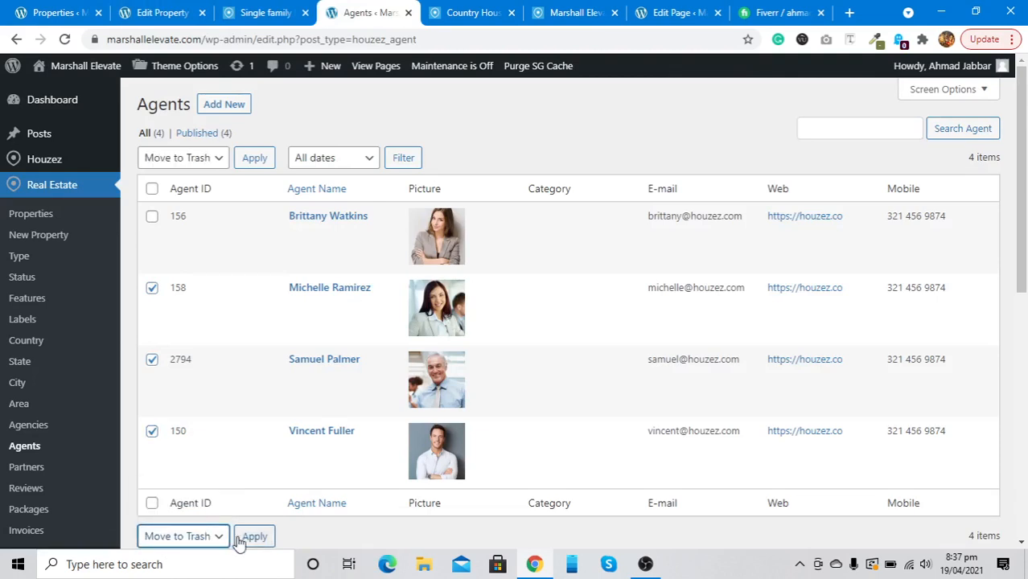
{"action": "left_click", "coordinate": [245, 539]}
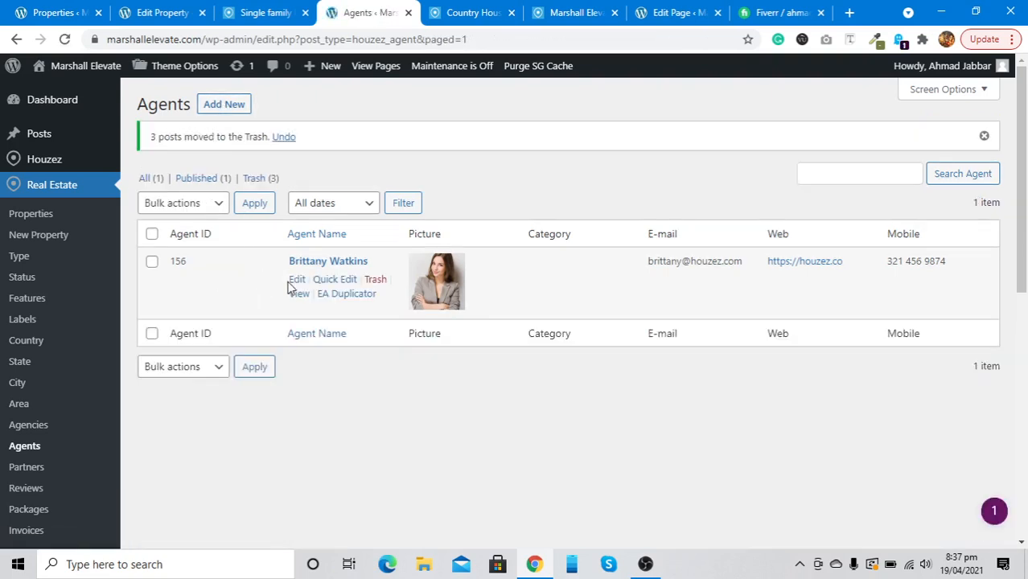
{"action": "left_click", "coordinate": [297, 283]}
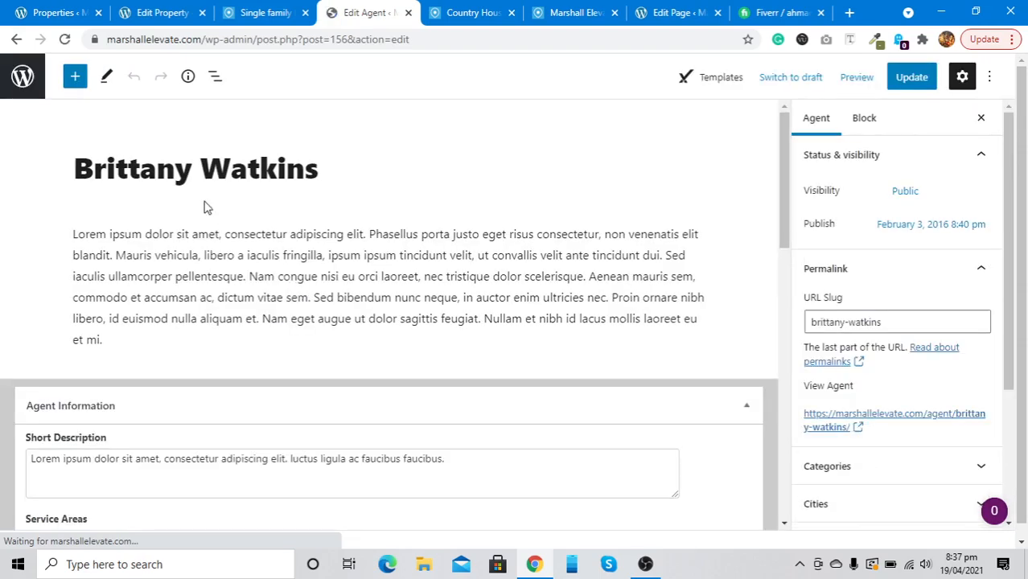
Clear the agent's Service Areas and Specialties fields, then select the current Email Address
{"action": "scroll", "coordinate": [162, 175], "scroll_direction": "down", "scroll_amount": 1}
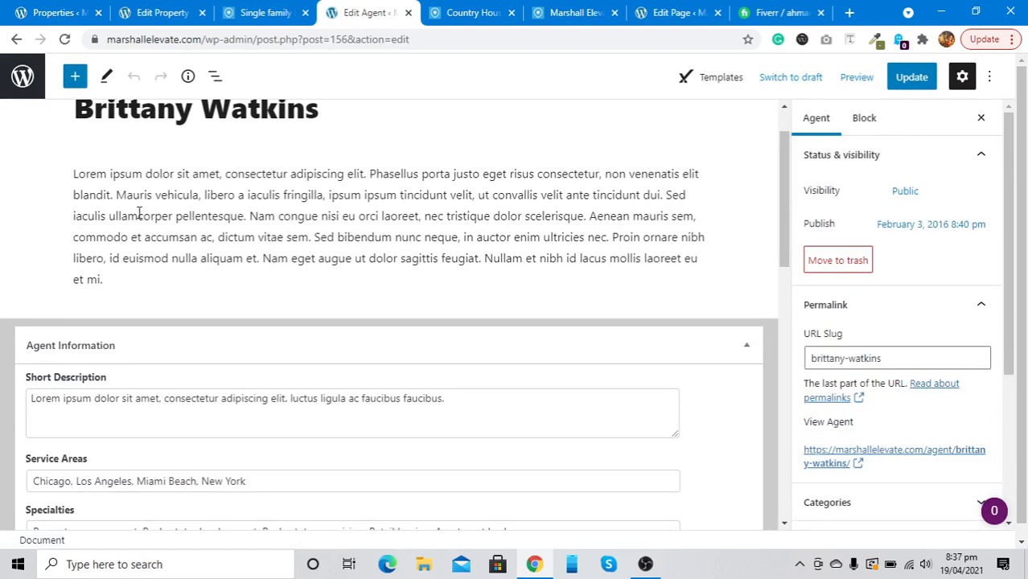
{"action": "scroll", "coordinate": [124, 181], "scroll_direction": "down", "scroll_amount": 2}
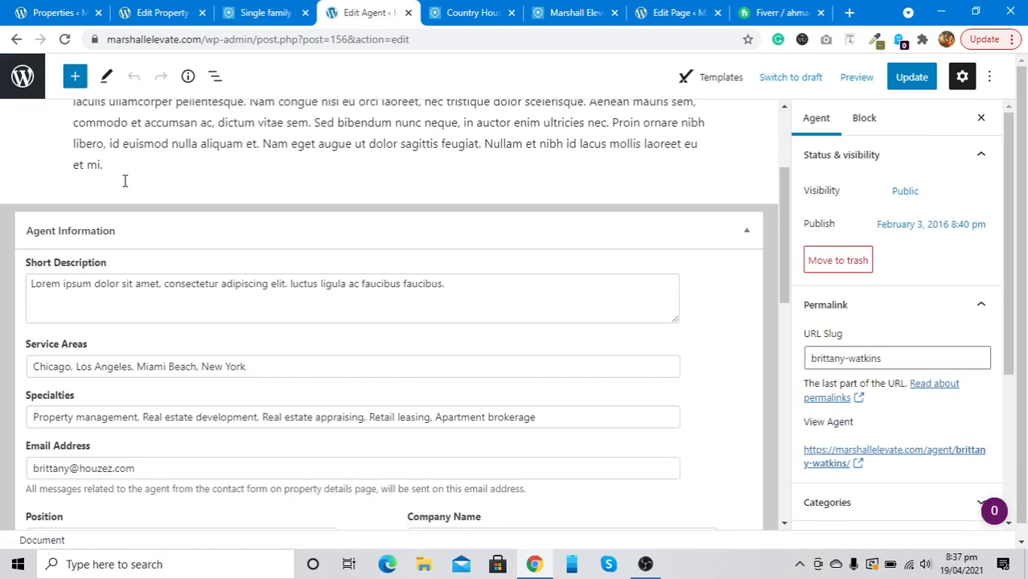
{"action": "scroll", "coordinate": [101, 314], "scroll_direction": "down", "scroll_amount": 2}
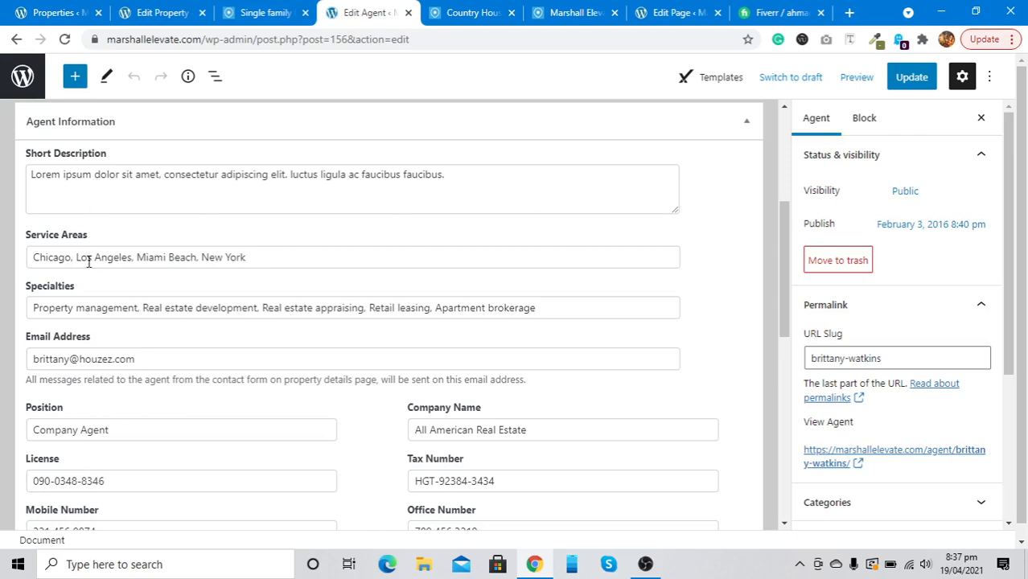
{"action": "scroll", "coordinate": [88, 259], "scroll_direction": "down", "scroll_amount": 1}
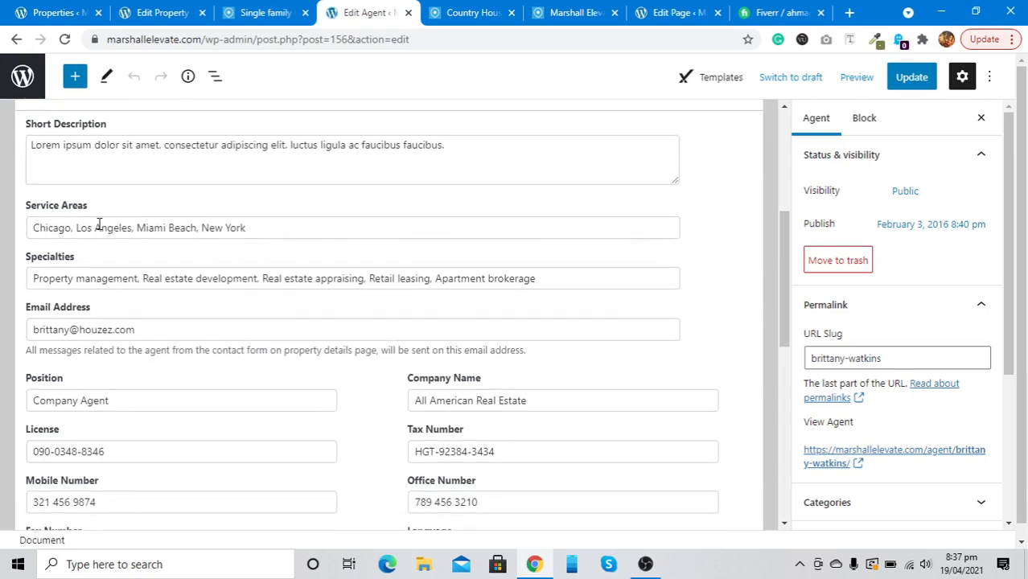
{"action": "triple_click", "coordinate": [99, 226]}
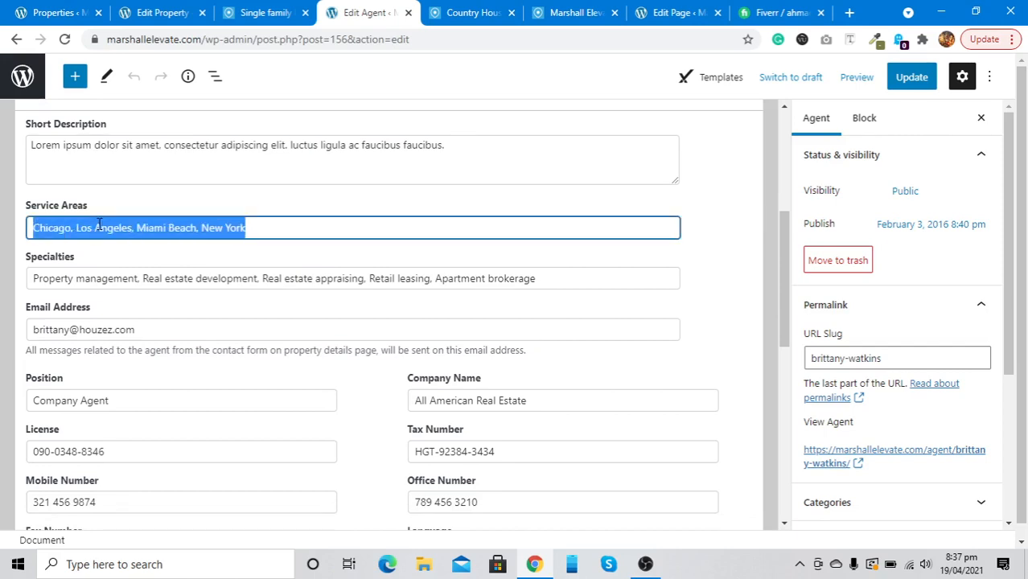
{"action": "key", "text": "BackSpace"}
{"action": "triple_click", "coordinate": [99, 276]}
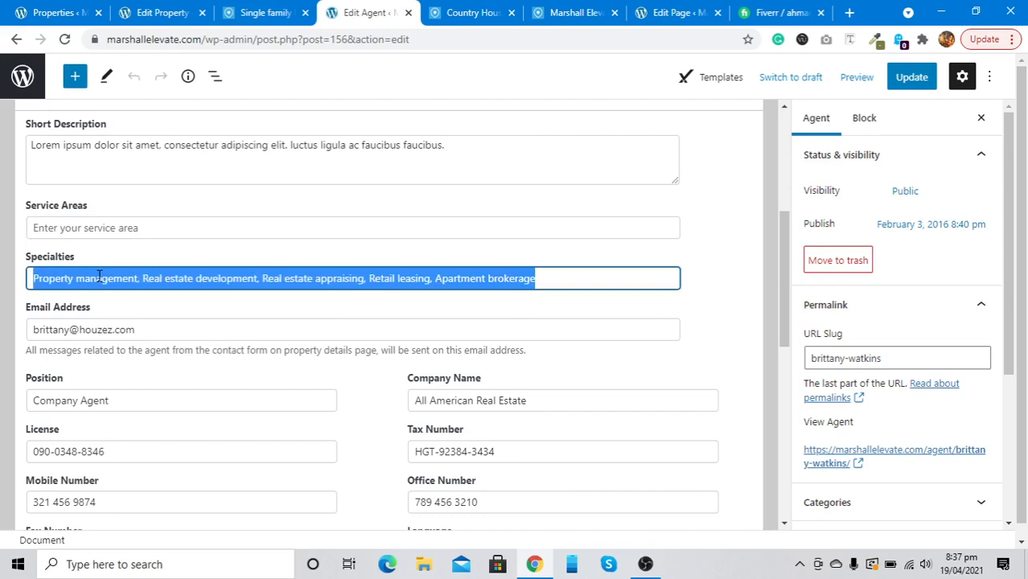
{"action": "key", "text": "BackSpace"}
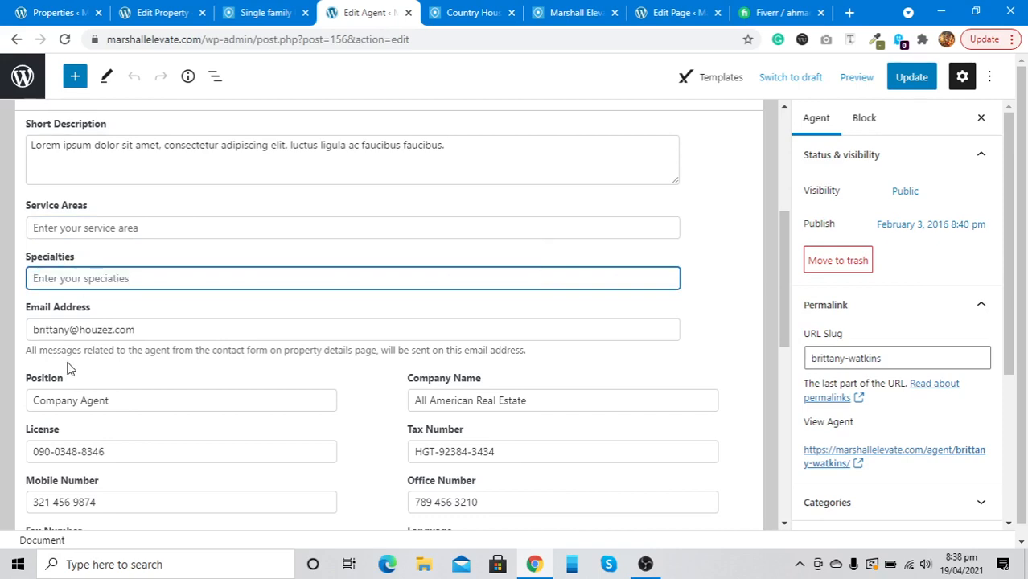
{"action": "triple_click", "coordinate": [99, 331]}
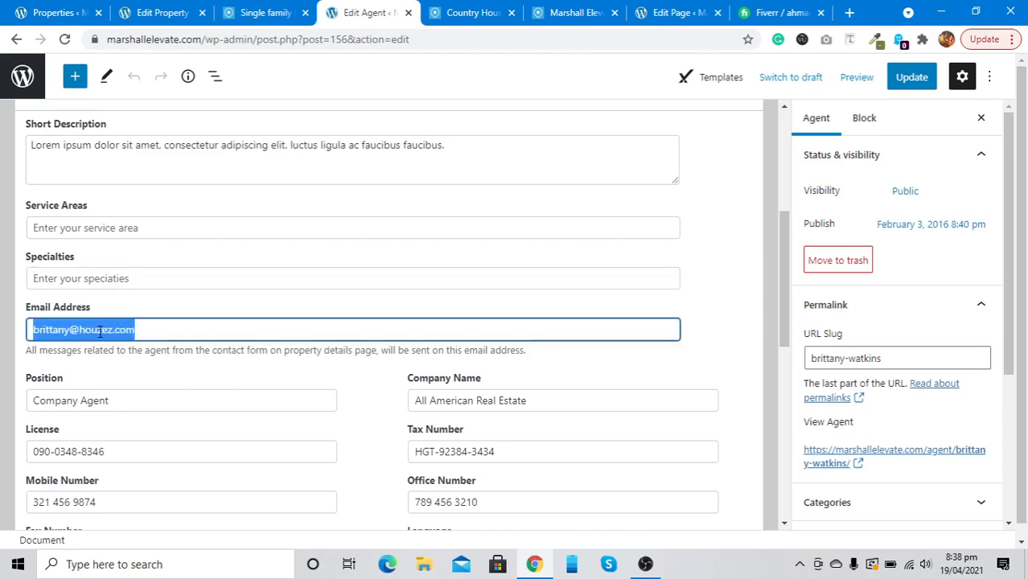
Select the agent's email and copy the site's contact email from the live property page header
{"action": "right_click", "coordinate": [100, 330]}
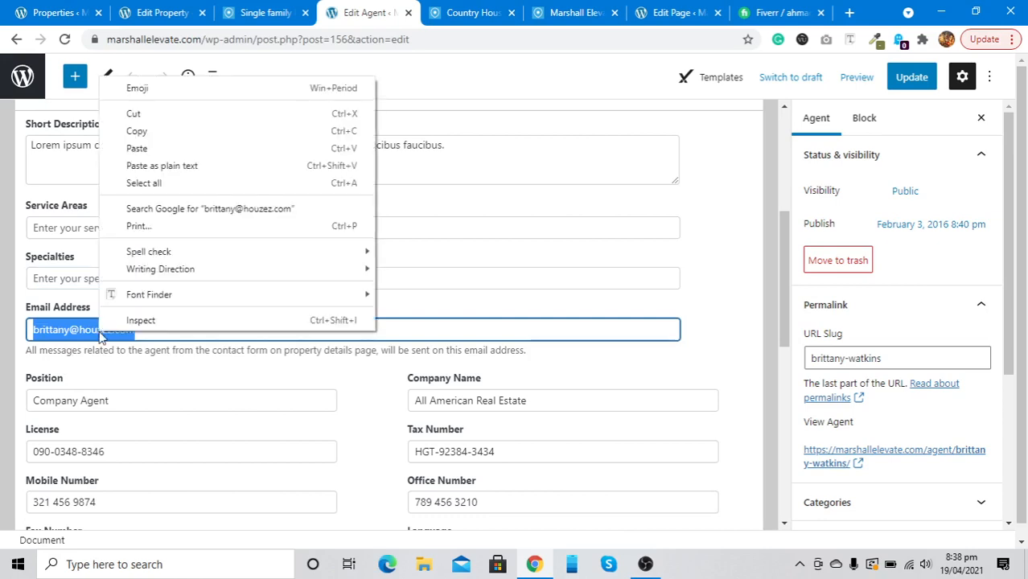
{"action": "left_click", "coordinate": [100, 331]}
{"action": "triple_click", "coordinate": [99, 331]}
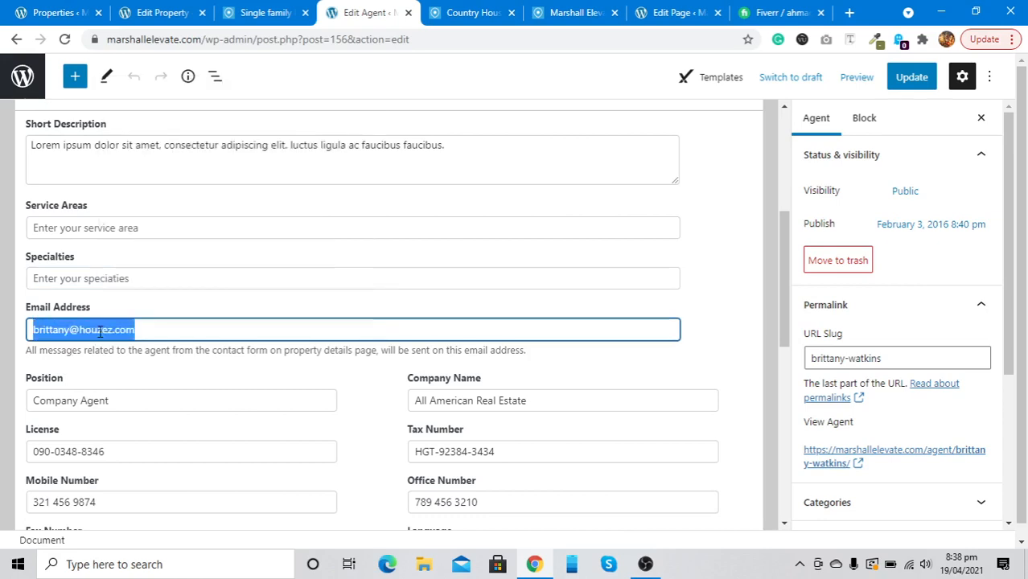
{"action": "key", "text": "super+v"}
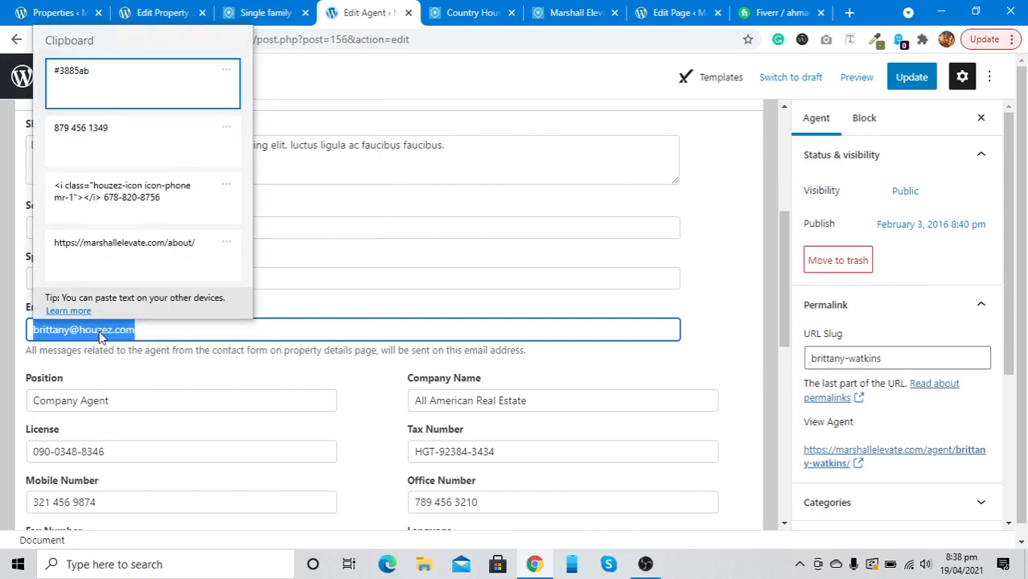
{"action": "scroll", "coordinate": [113, 184], "scroll_direction": "down", "scroll_amount": 1}
{"action": "scroll", "coordinate": [113, 183], "scroll_direction": "down", "scroll_amount": 3}
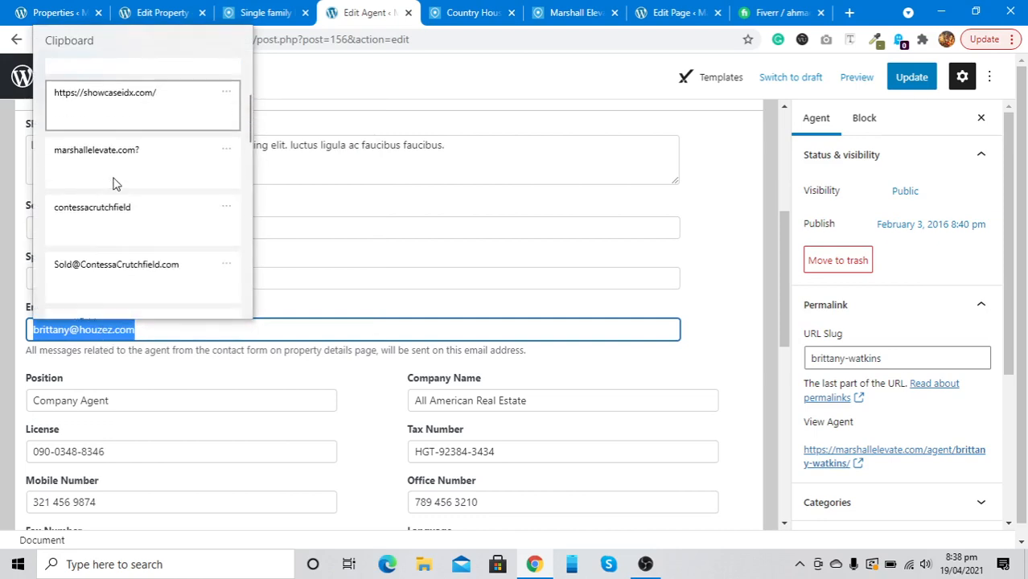
{"action": "scroll", "coordinate": [116, 184], "scroll_direction": "down", "scroll_amount": 2}
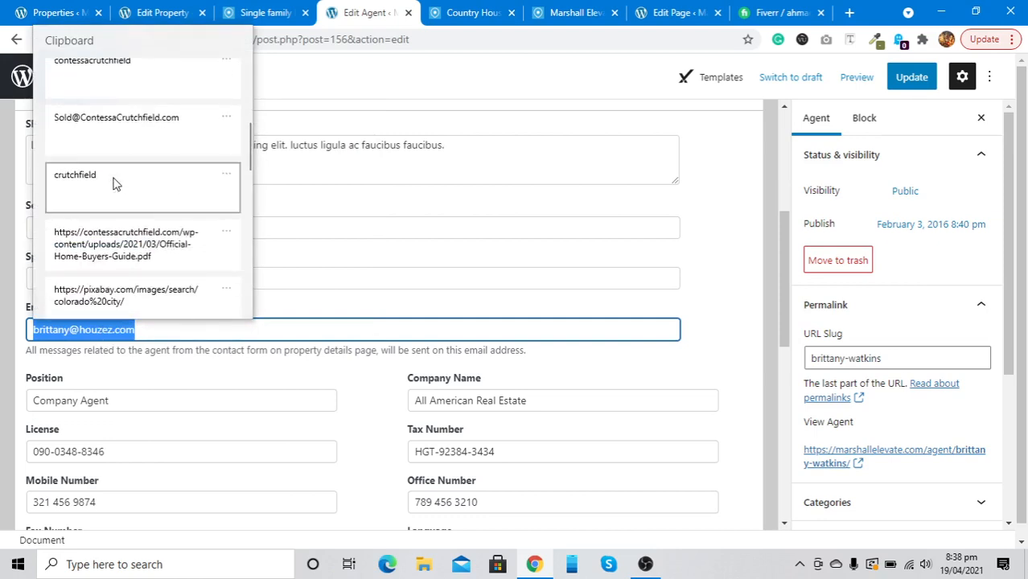
{"action": "scroll", "coordinate": [115, 184], "scroll_direction": "down", "scroll_amount": 3}
{"action": "scroll", "coordinate": [116, 184], "scroll_direction": "up", "scroll_amount": 8}
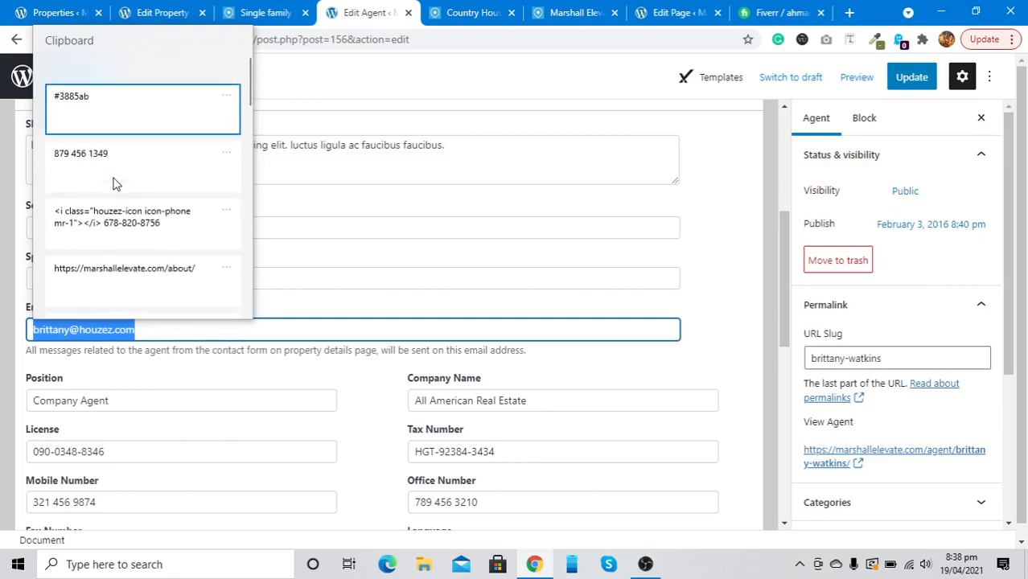
{"action": "left_click", "coordinate": [256, 10]}
{"action": "left_click", "coordinate": [256, 8]}
{"action": "scroll", "coordinate": [269, 258], "scroll_direction": "down", "scroll_amount": 10}
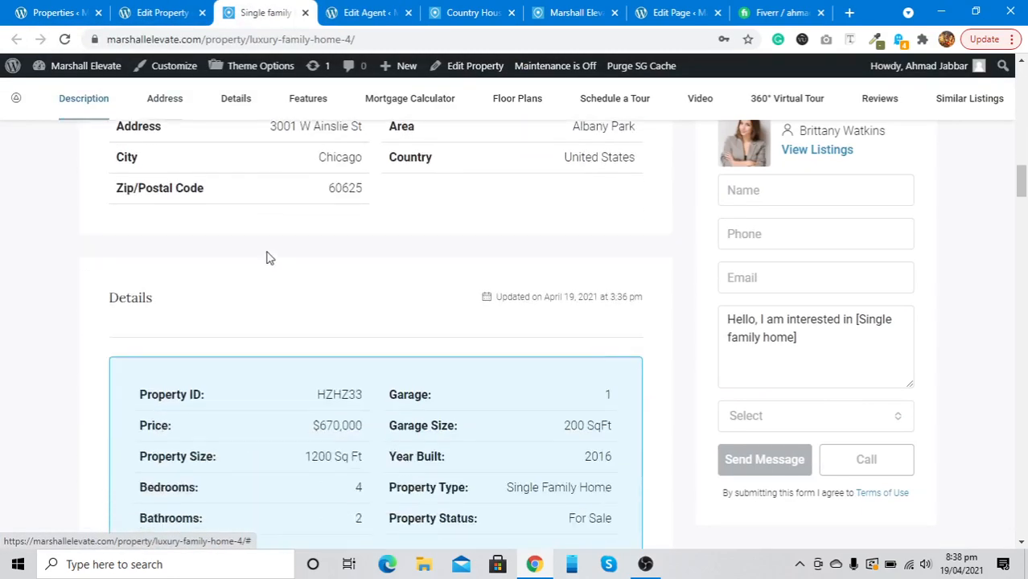
{"action": "scroll", "coordinate": [269, 256], "scroll_direction": "up", "scroll_amount": 15}
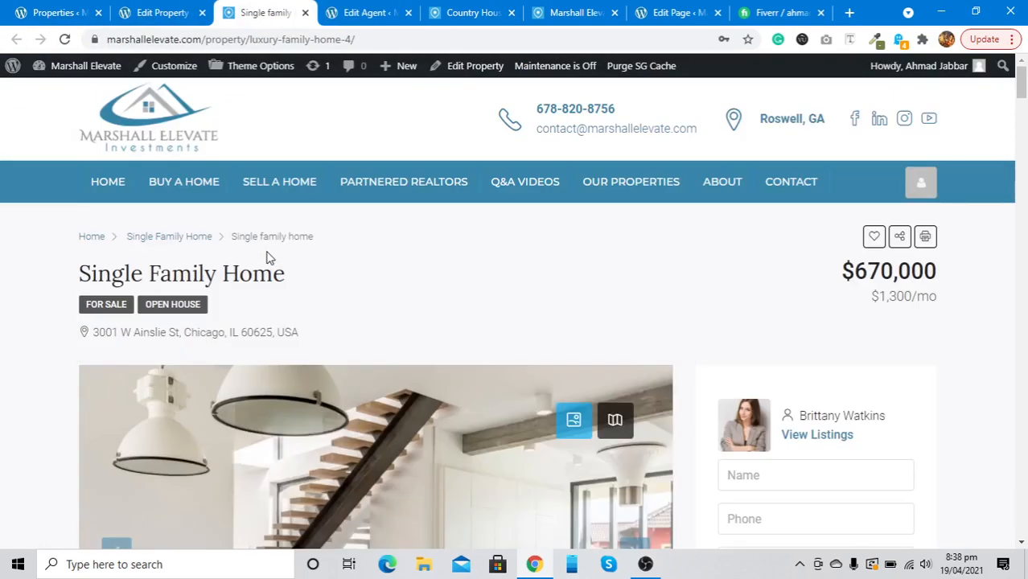
{"action": "right_click", "coordinate": [547, 129]}
{"action": "left_click", "coordinate": [593, 241]}
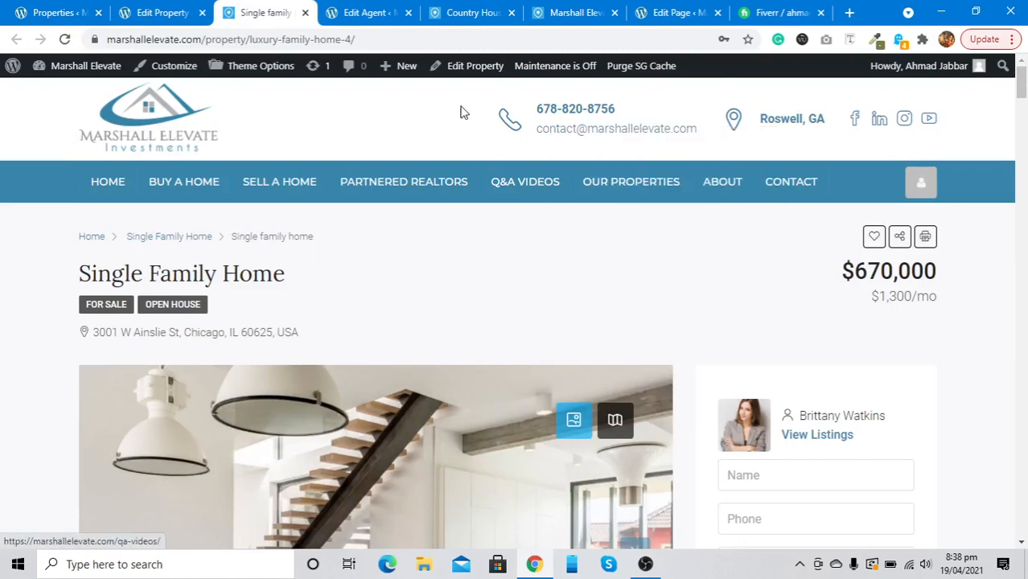
Paste the copied contact email over the agent's Email Address field
{"action": "left_click", "coordinate": [358, 10]}
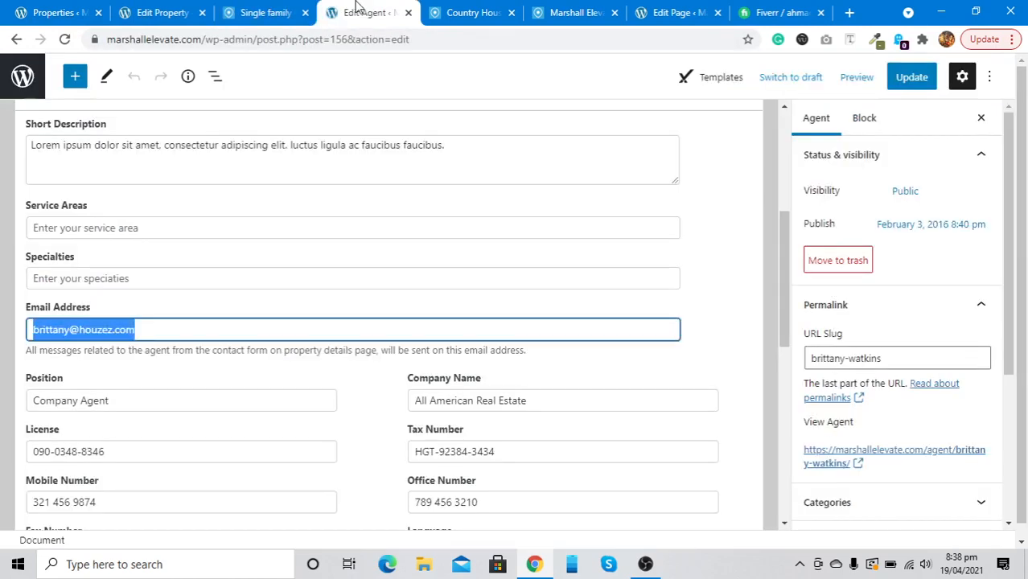
{"action": "right_click", "coordinate": [122, 322]}
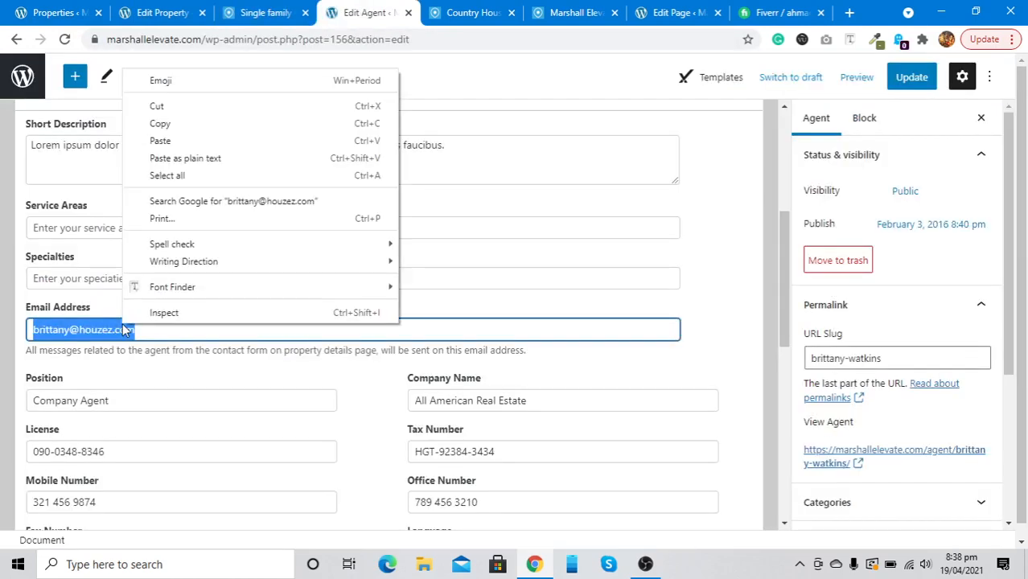
{"action": "left_click", "coordinate": [198, 140]}
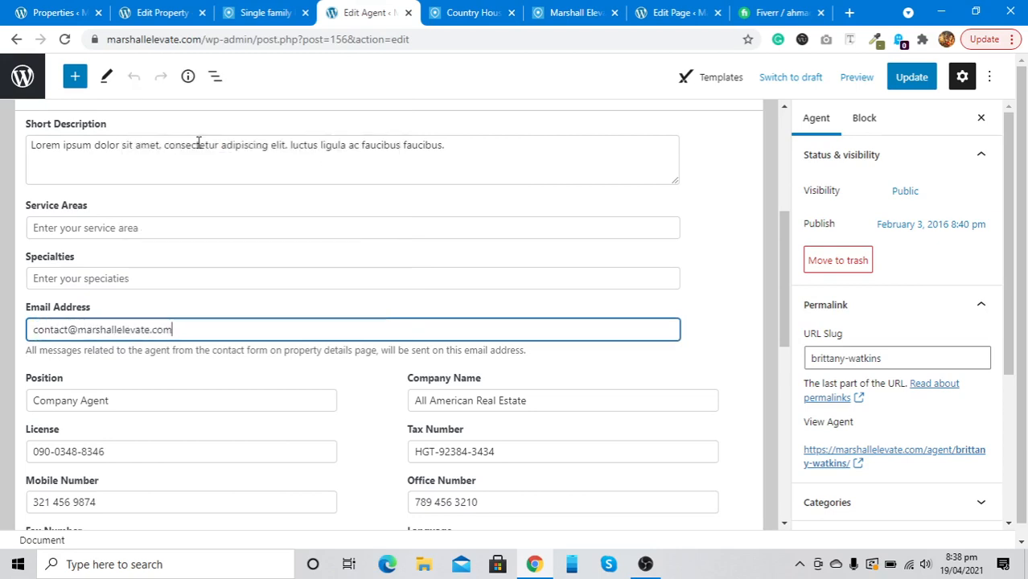
{"action": "left_click", "coordinate": [138, 397]}
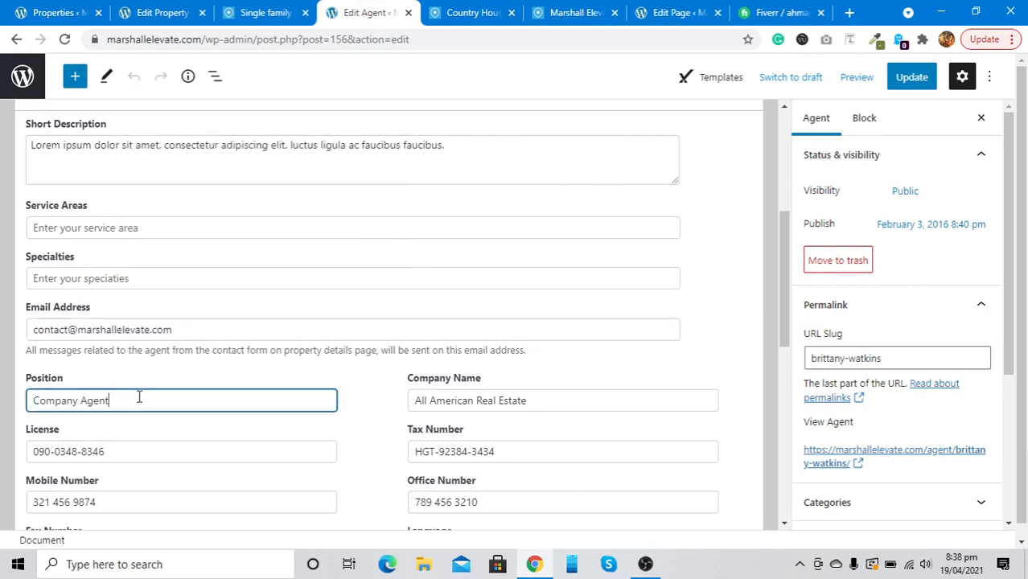
{"action": "scroll", "coordinate": [316, 449], "scroll_direction": "down", "scroll_amount": 4}
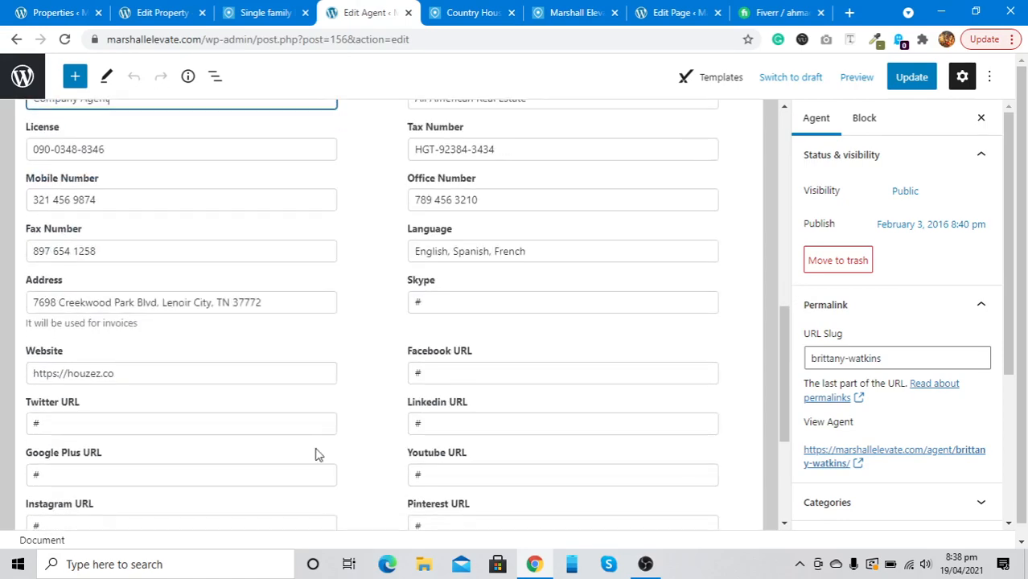
{"action": "scroll", "coordinate": [316, 449], "scroll_direction": "up", "scroll_amount": 3}
{"action": "scroll", "coordinate": [316, 449], "scroll_direction": "down", "scroll_amount": 2}
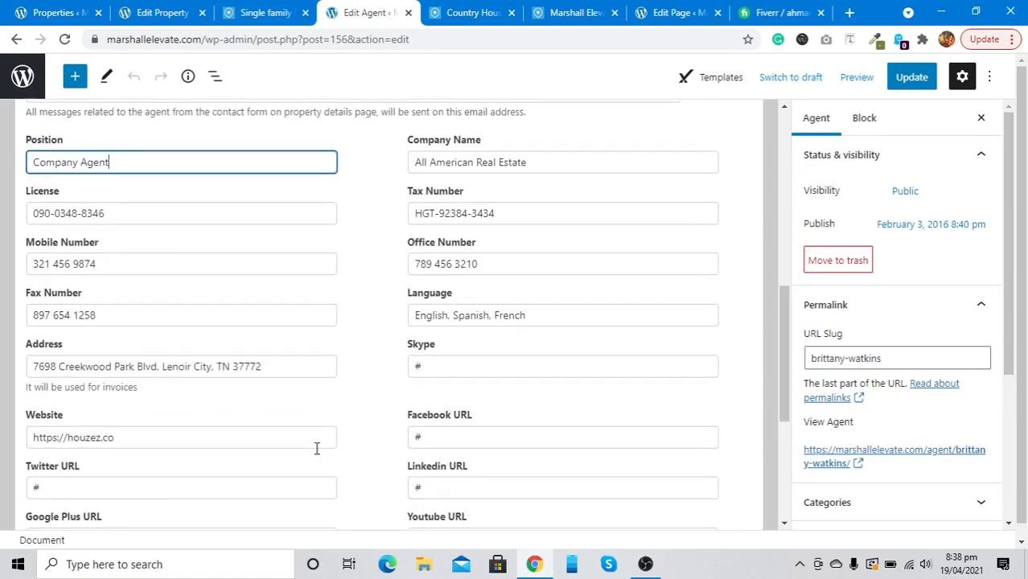
{"action": "scroll", "coordinate": [316, 449], "scroll_direction": "up", "scroll_amount": 8}
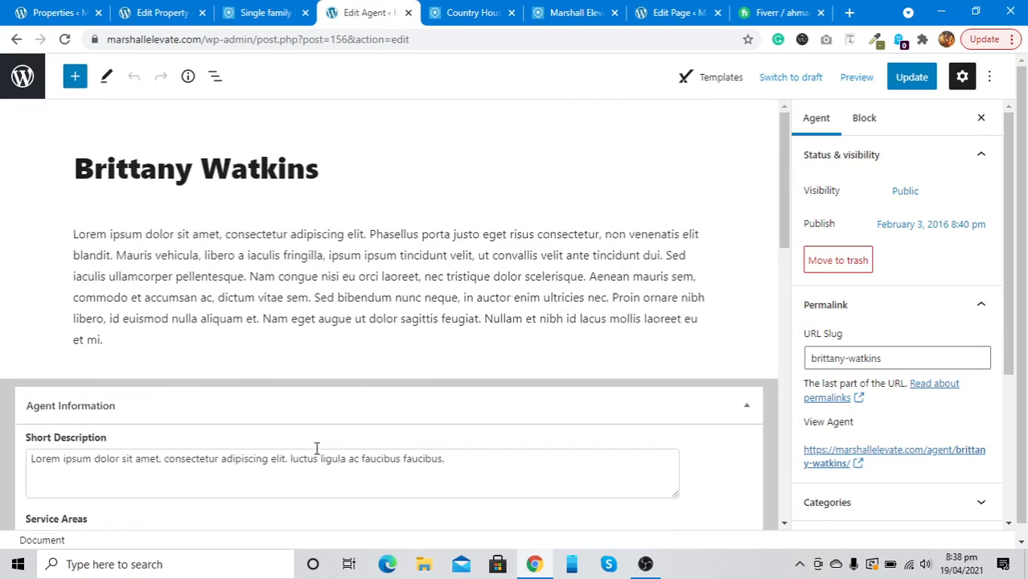
{"action": "scroll", "coordinate": [199, 442], "scroll_direction": "down", "scroll_amount": 3}
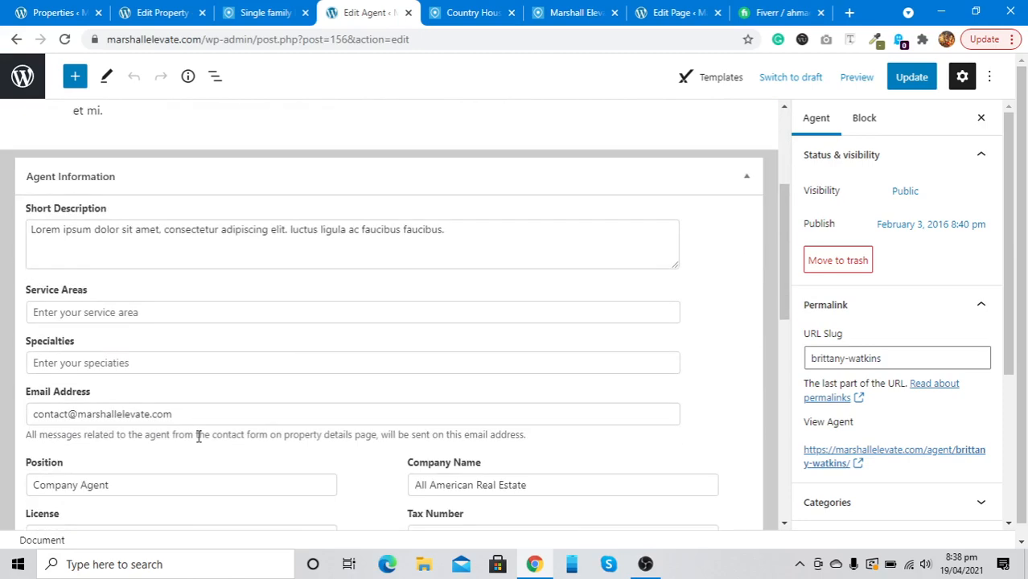
{"action": "scroll", "coordinate": [197, 437], "scroll_direction": "up", "scroll_amount": 2}
{"action": "scroll", "coordinate": [198, 435], "scroll_direction": "down", "scroll_amount": 4}
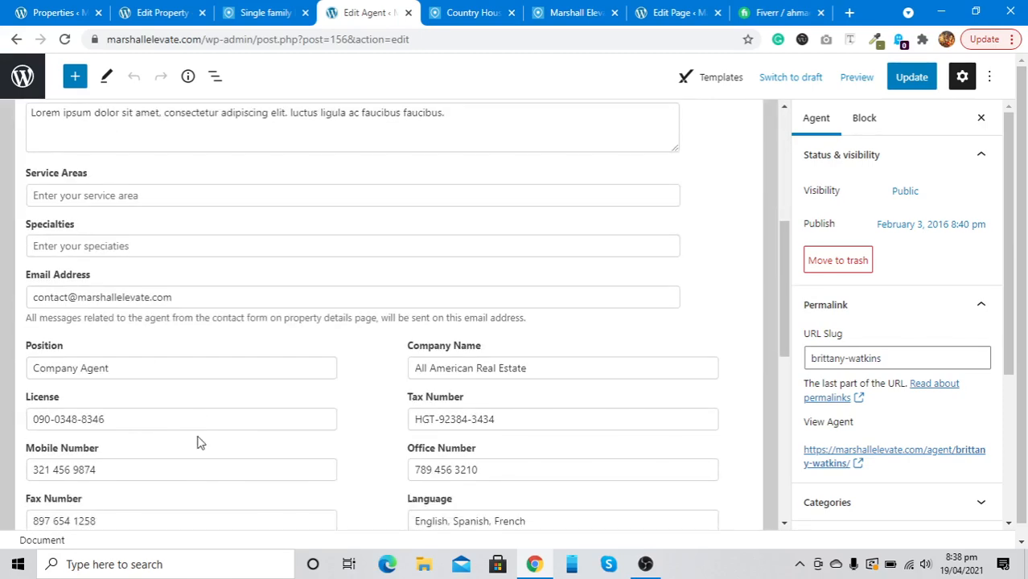
{"action": "scroll", "coordinate": [200, 441], "scroll_direction": "up", "scroll_amount": 4}
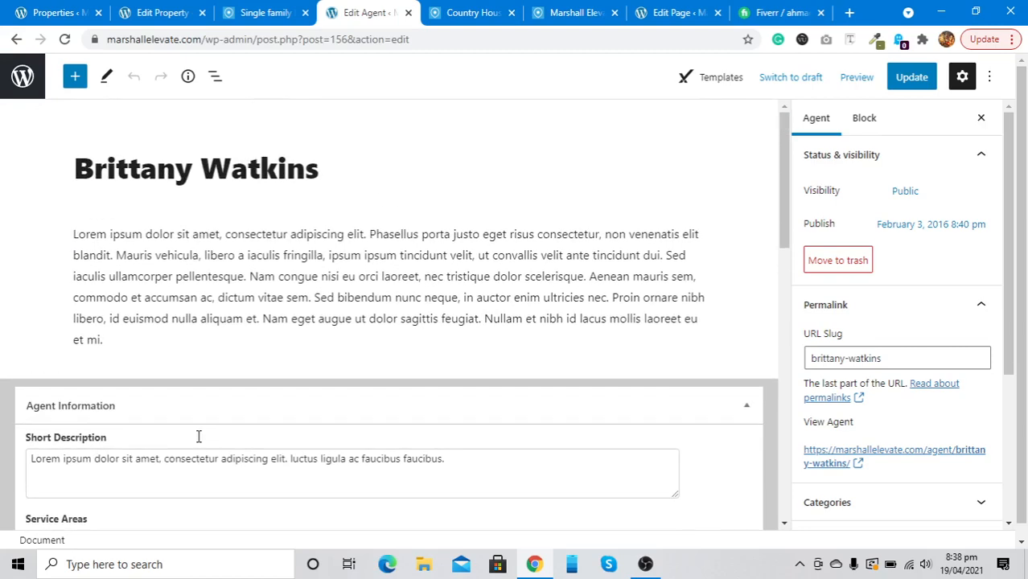
{"action": "scroll", "coordinate": [165, 183], "scroll_direction": "down", "scroll_amount": 5}
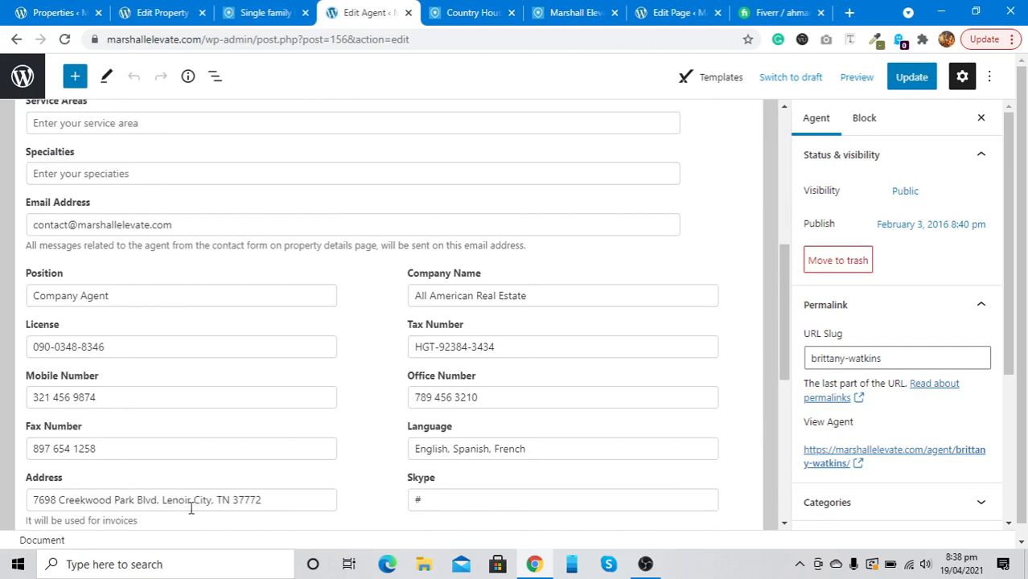
{"action": "scroll", "coordinate": [190, 508], "scroll_direction": "down", "scroll_amount": 3}
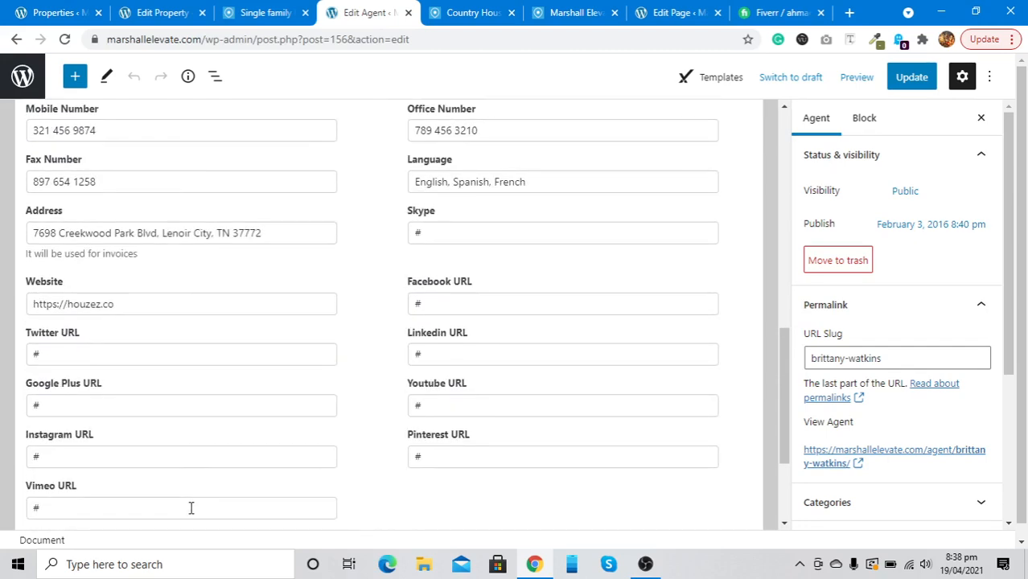
{"action": "scroll", "coordinate": [85, 371], "scroll_direction": "down", "scroll_amount": 1}
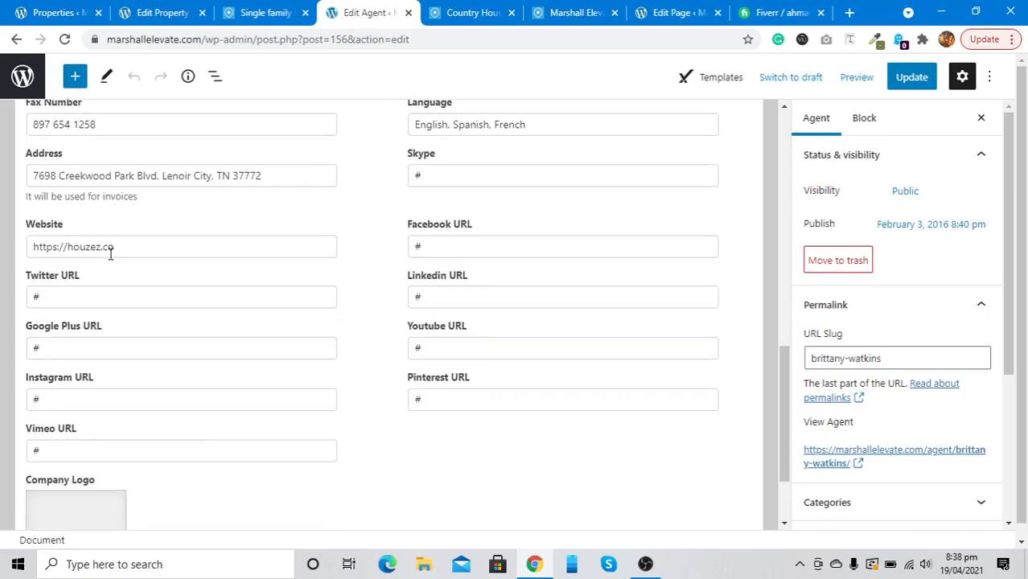
Delete the demo address from the agent's Website field
{"action": "left_click", "coordinate": [111, 253]}
{"action": "key", "text": "ctrl+a"}
{"action": "key", "text": "BackSpace"}
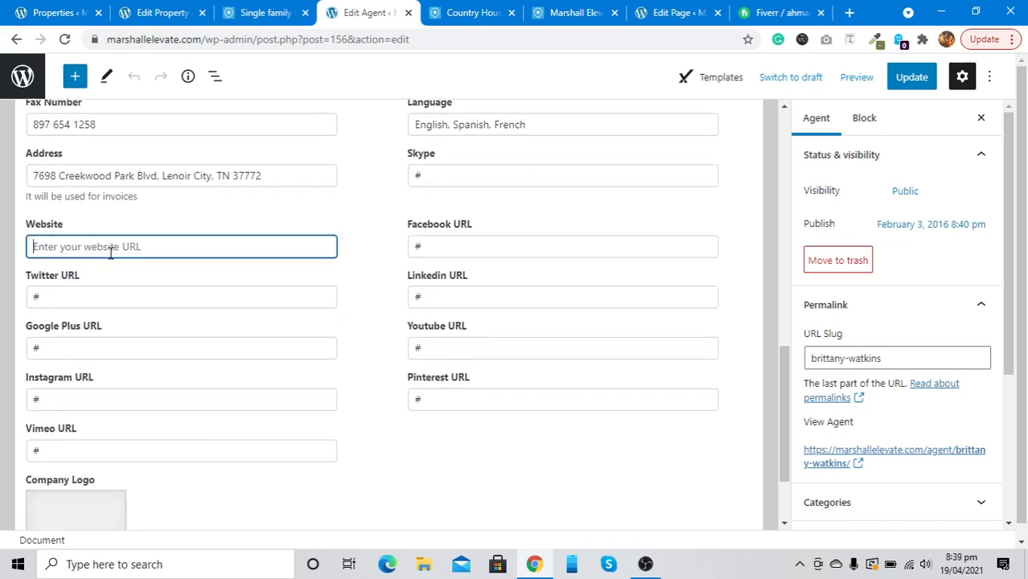
{"action": "left_click", "coordinate": [111, 298]}
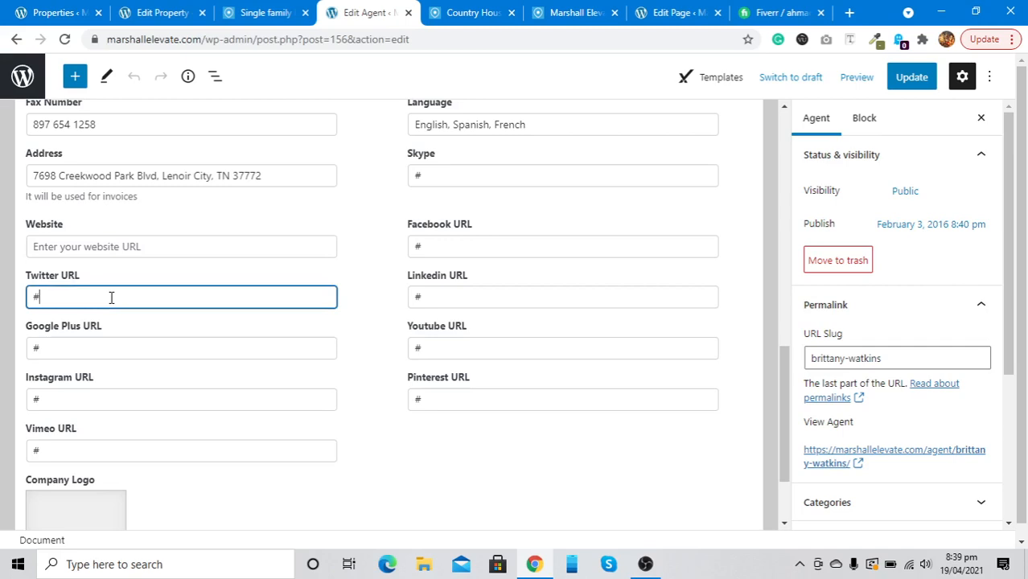
Set the Marshall Elevate logo as the agent's Company Logo and update the agent
{"action": "scroll", "coordinate": [112, 297], "scroll_direction": "down", "scroll_amount": 2}
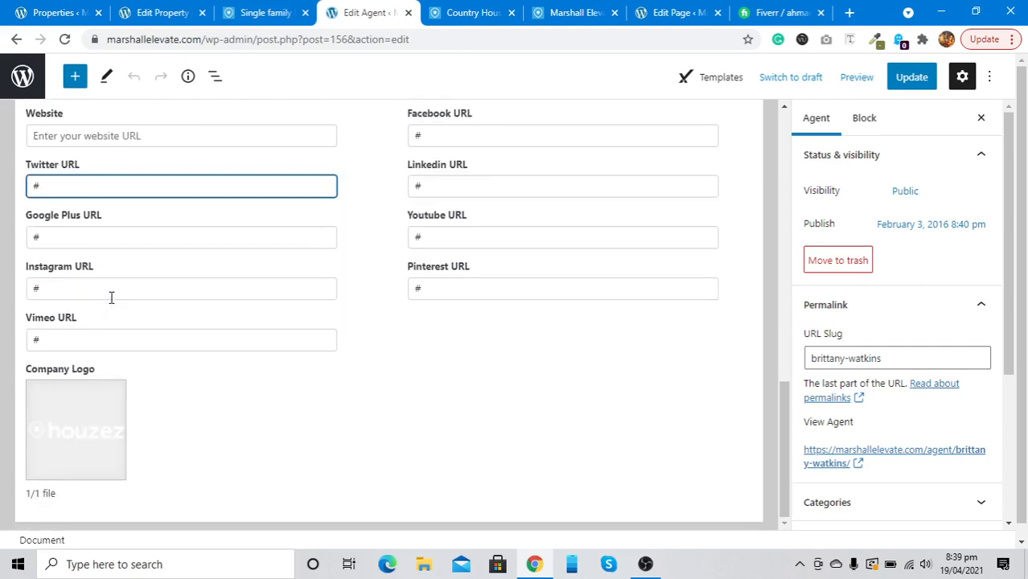
{"action": "left_click", "coordinate": [48, 421]}
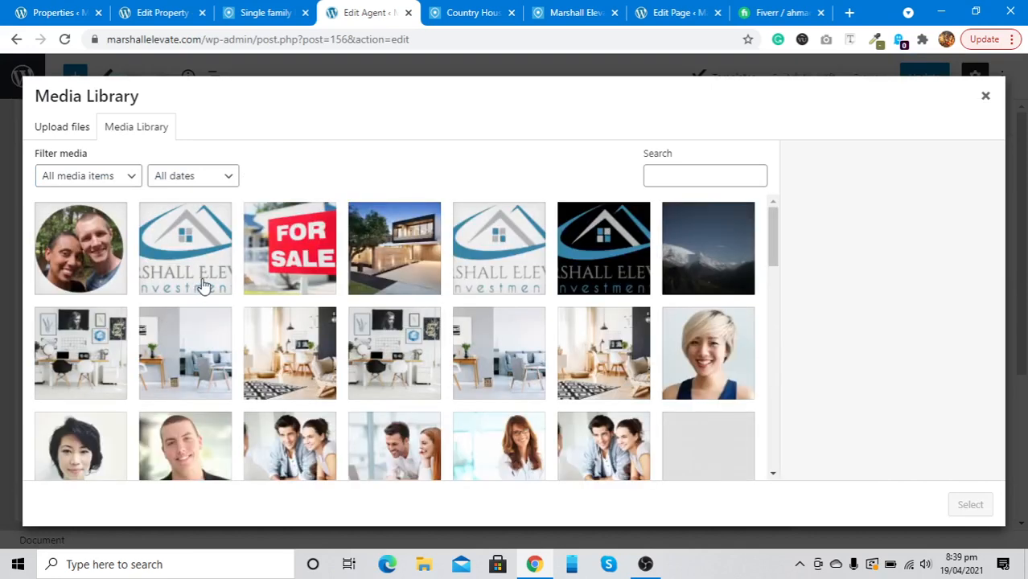
{"action": "left_click", "coordinate": [204, 286]}
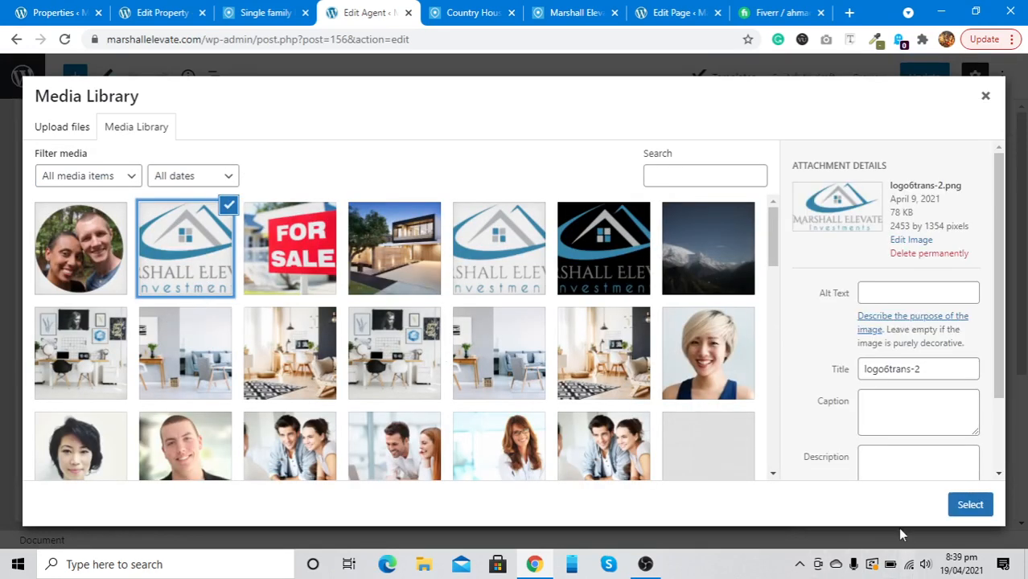
{"action": "left_click", "coordinate": [957, 505]}
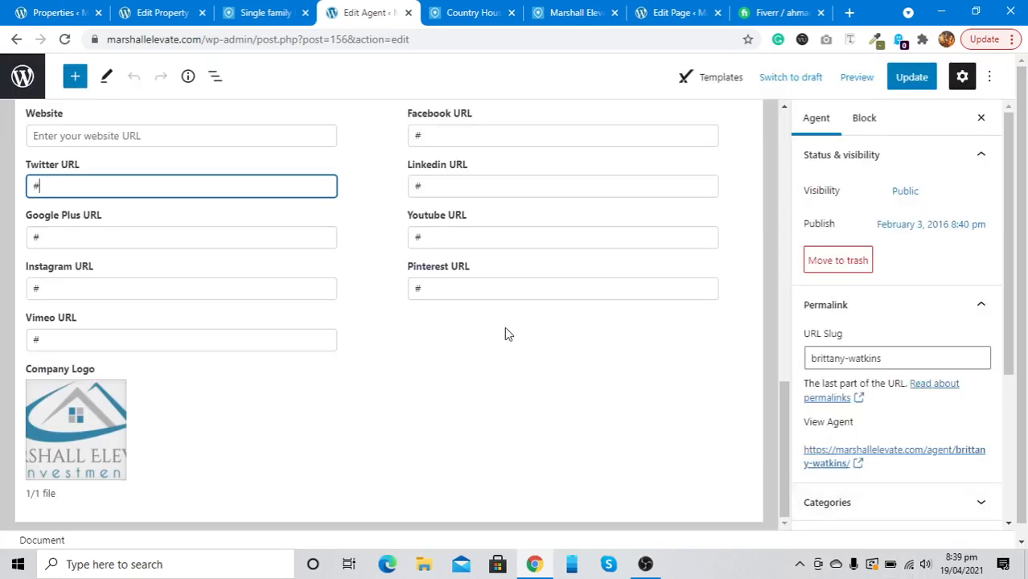
{"action": "left_click", "coordinate": [904, 81]}
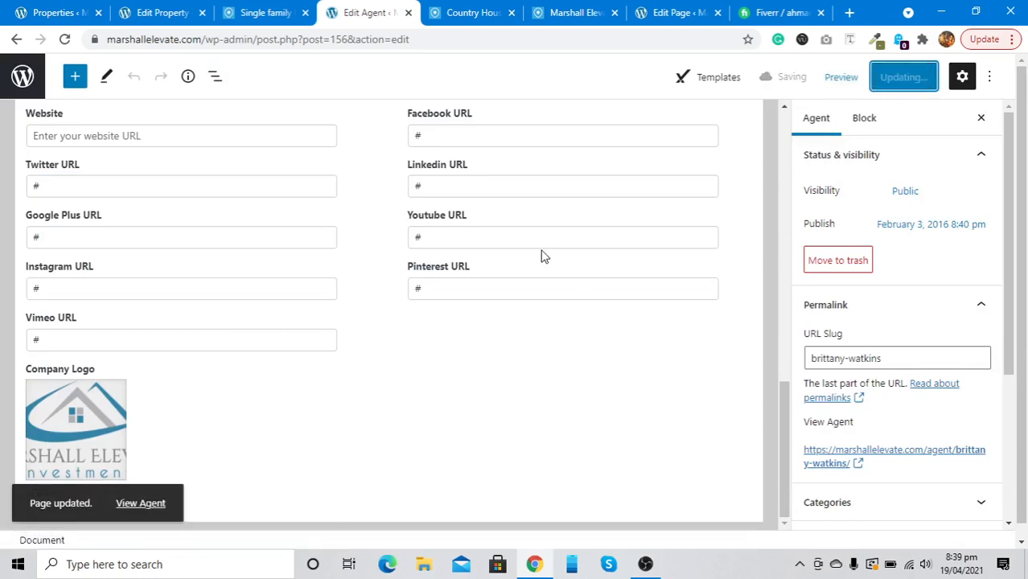
{"action": "scroll", "coordinate": [542, 256], "scroll_direction": "up", "scroll_amount": 3}
{"action": "scroll", "coordinate": [541, 256], "scroll_direction": "up", "scroll_amount": 1}
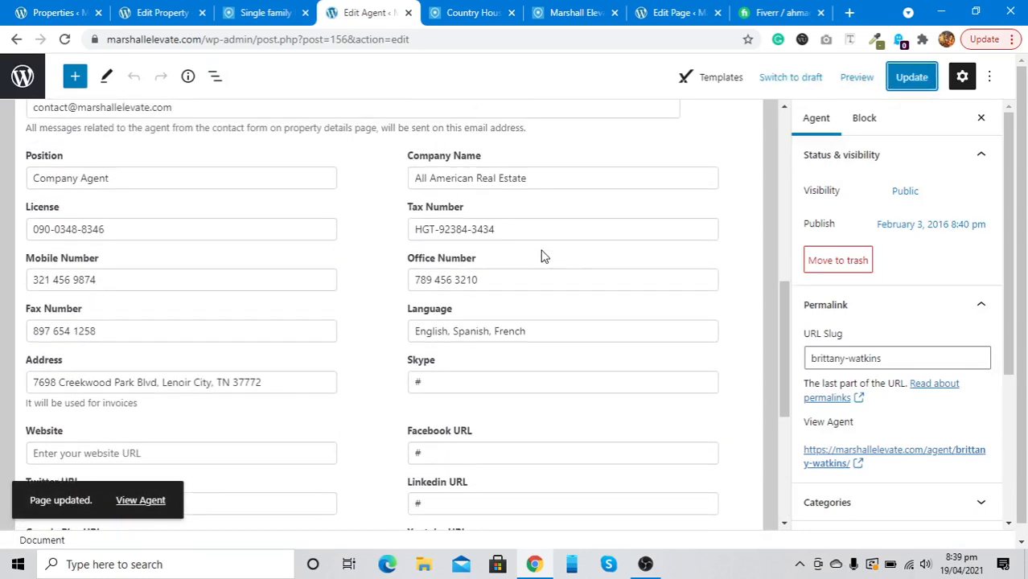
{"action": "scroll", "coordinate": [888, 342], "scroll_direction": "down", "scroll_amount": 3}
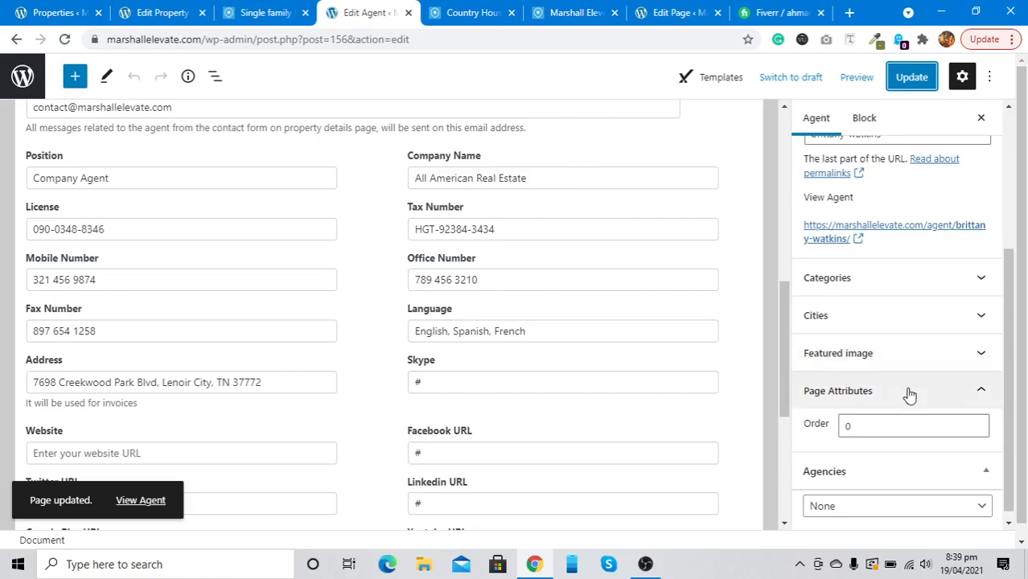
{"action": "scroll", "coordinate": [912, 395], "scroll_direction": "down", "scroll_amount": 1}
{"action": "scroll", "coordinate": [608, 304], "scroll_direction": "up", "scroll_amount": 7}
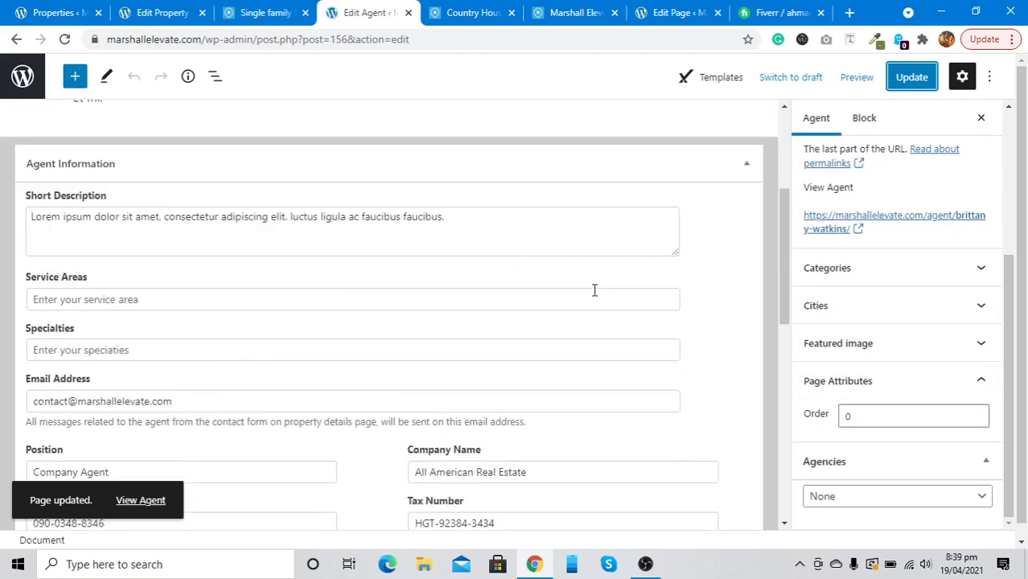
Open Marshall Elevate's public agent profile in a new tab
{"action": "right_click", "coordinate": [140, 501]}
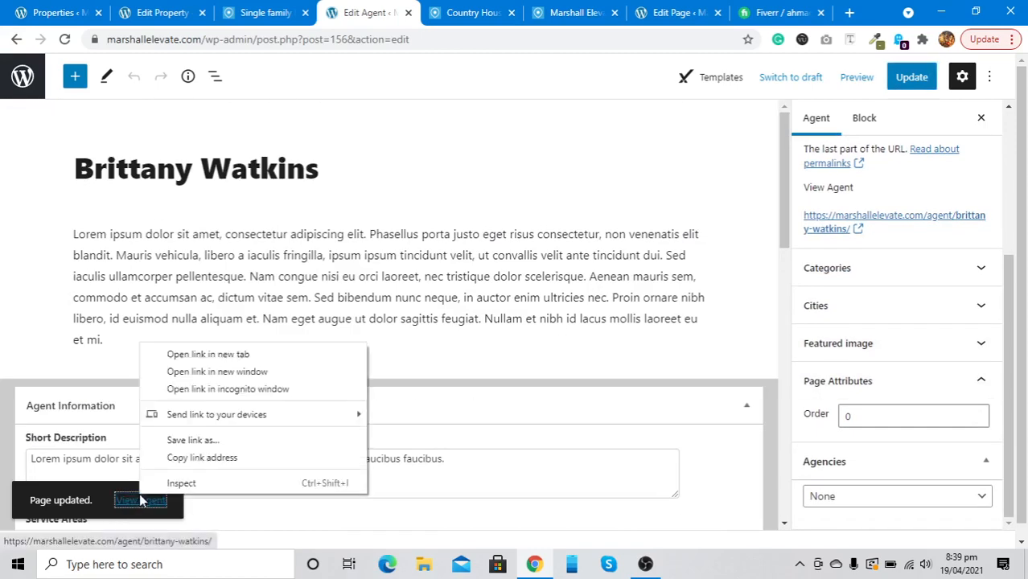
{"action": "left_click", "coordinate": [184, 355]}
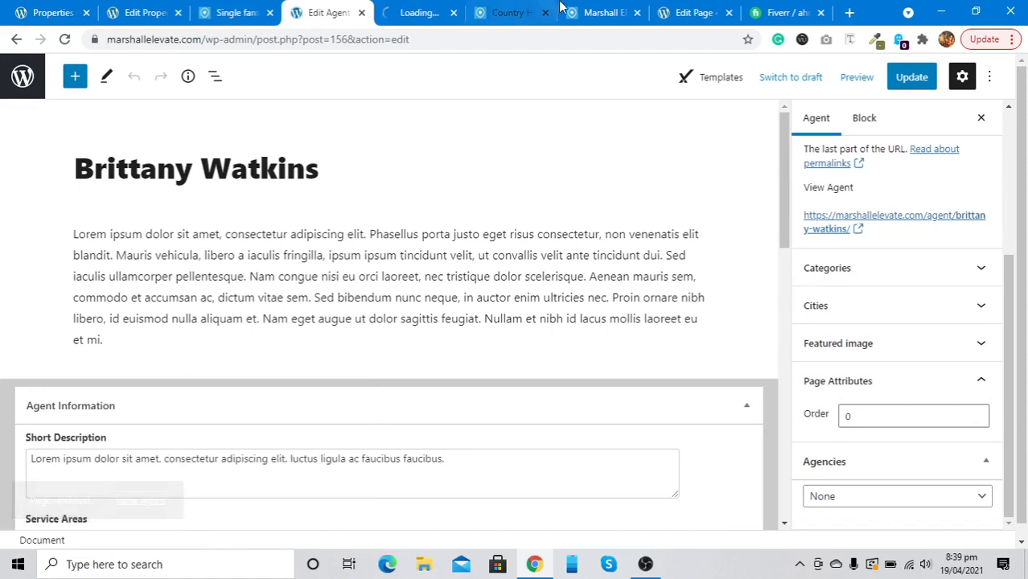
{"action": "left_click", "coordinate": [415, 8]}
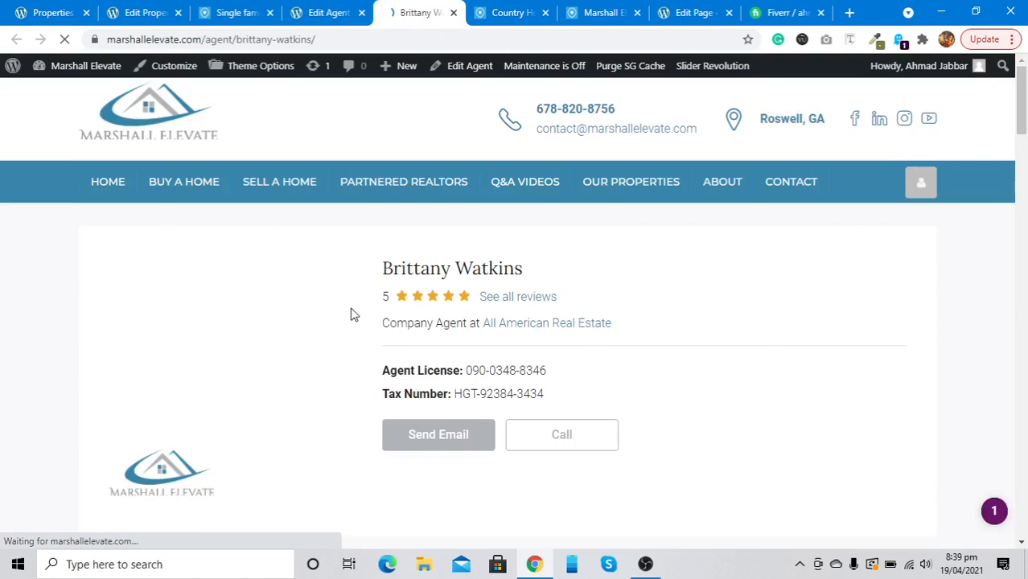
Check the live profile shows the new company logo, then return to the Country House Real Estate page
{"action": "scroll", "coordinate": [351, 315], "scroll_direction": "down", "scroll_amount": 1}
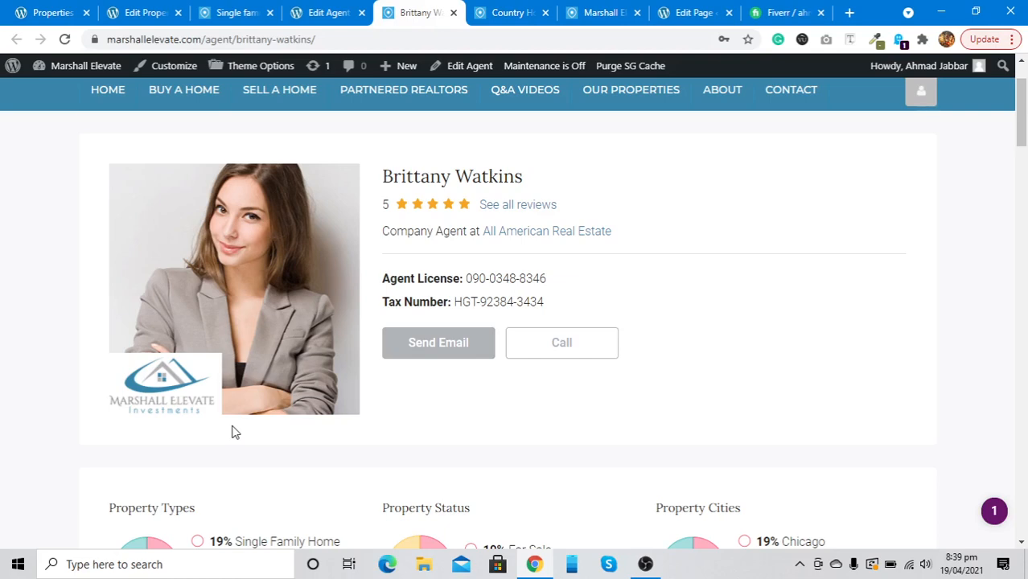
{"action": "scroll", "coordinate": [673, 263], "scroll_direction": "down", "scroll_amount": 4}
{"action": "scroll", "coordinate": [473, 264], "scroll_direction": "down", "scroll_amount": 10}
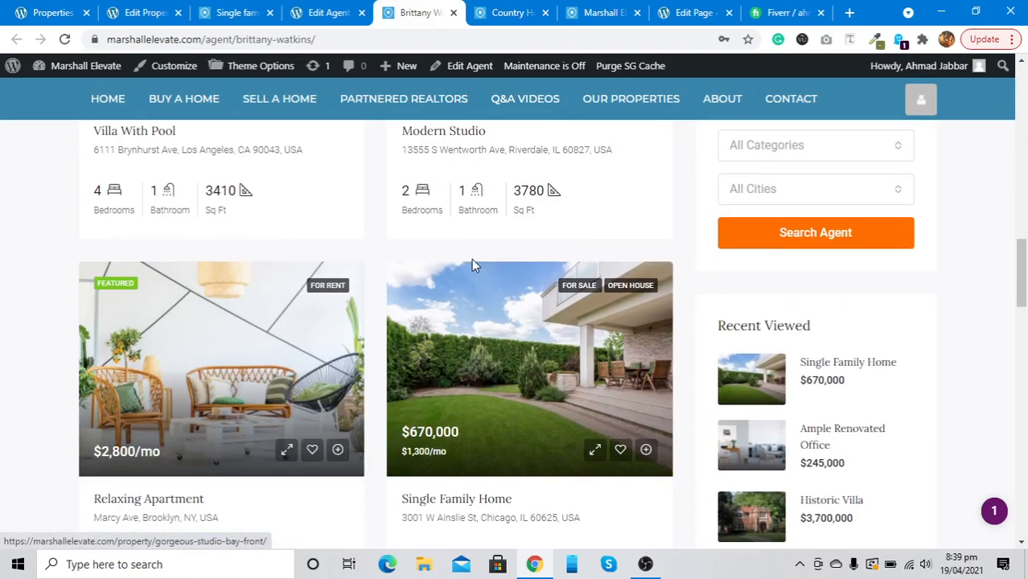
{"action": "scroll", "coordinate": [473, 265], "scroll_direction": "up", "scroll_amount": 4}
{"action": "scroll", "coordinate": [473, 266], "scroll_direction": "down", "scroll_amount": 15}
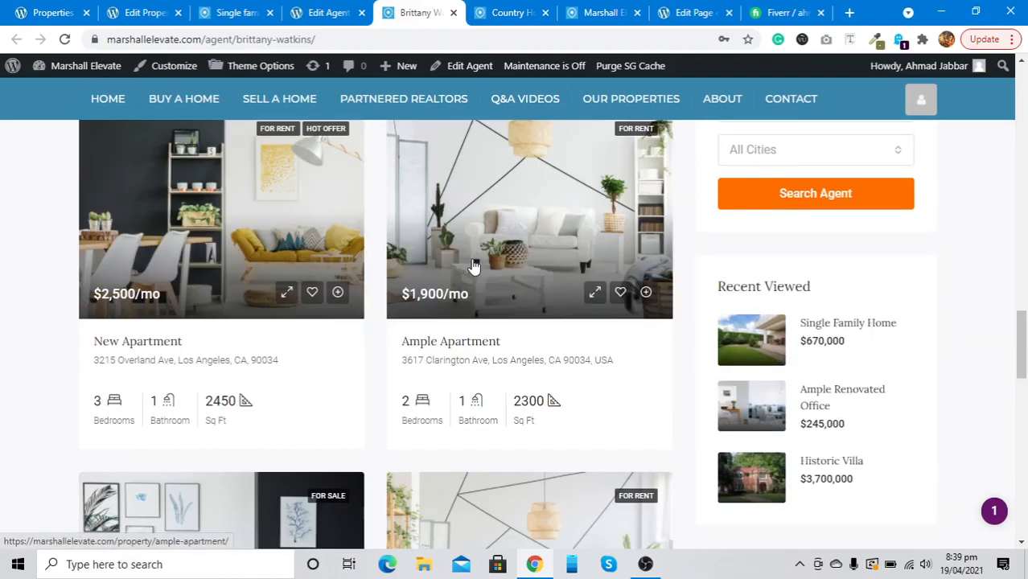
{"action": "scroll", "coordinate": [473, 265], "scroll_direction": "up", "scroll_amount": 9}
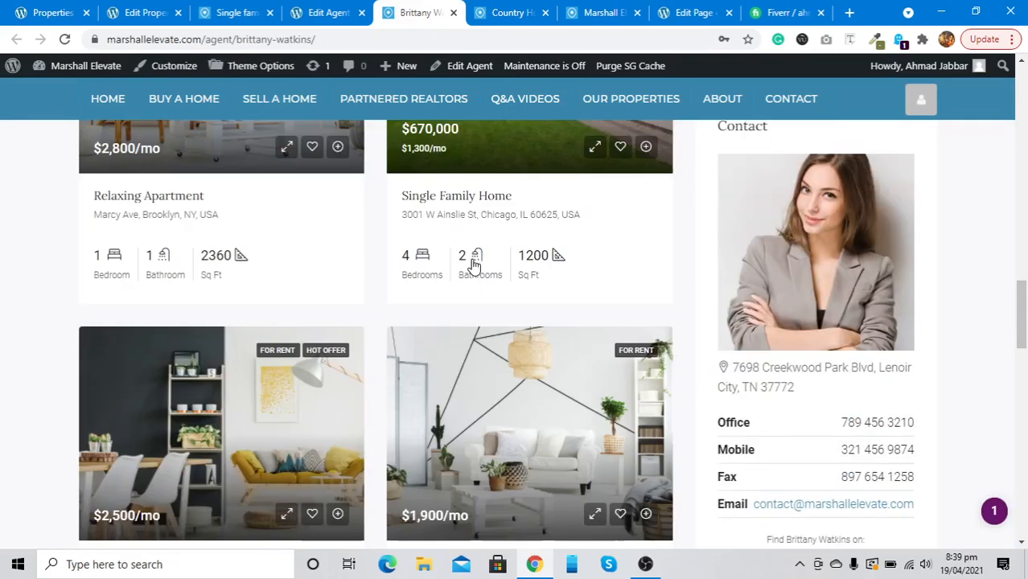
{"action": "scroll", "coordinate": [473, 261], "scroll_direction": "up", "scroll_amount": 10}
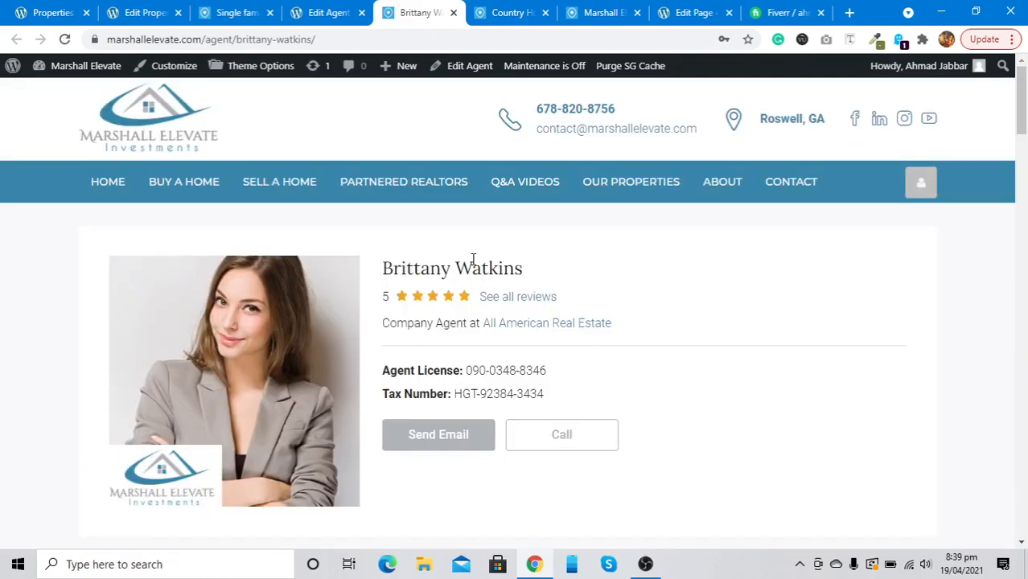
{"action": "left_click", "coordinate": [500, 11]}
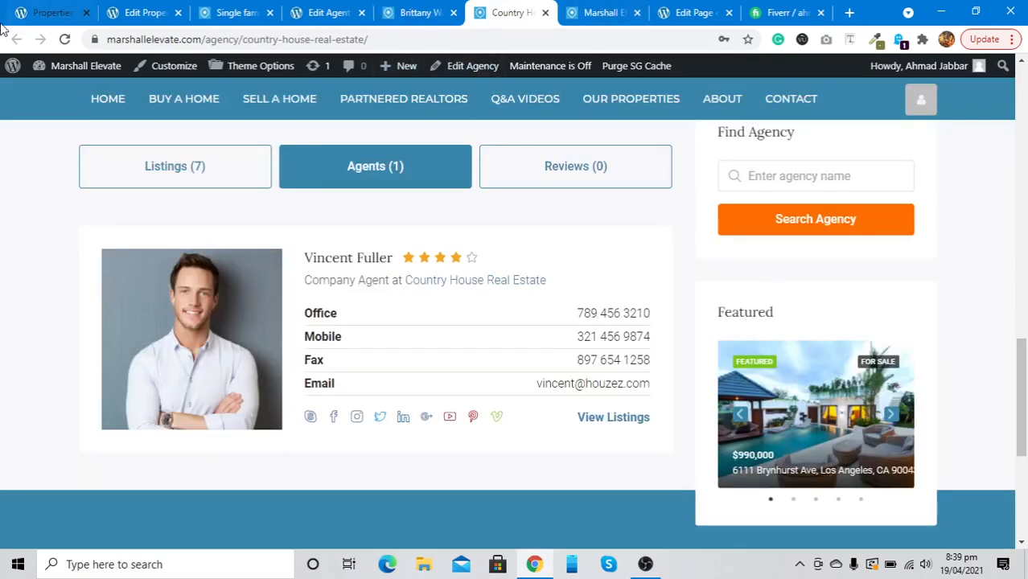
Look over the live Single Family Home listing, including its enquiry form
{"action": "left_click", "coordinate": [231, 9]}
{"action": "scroll", "coordinate": [645, 395], "scroll_direction": "down", "scroll_amount": 3}
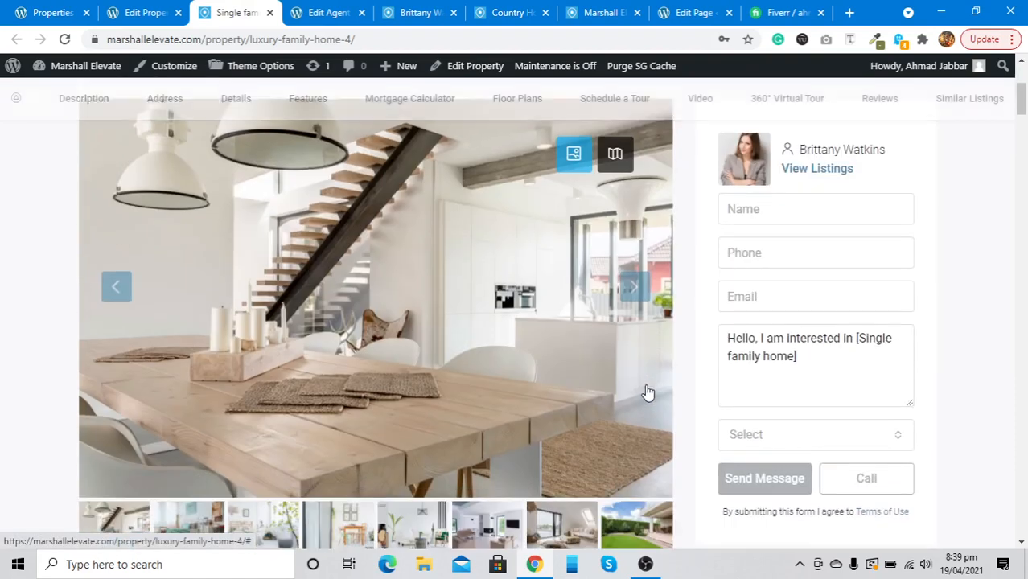
{"action": "left_click", "coordinate": [772, 215]}
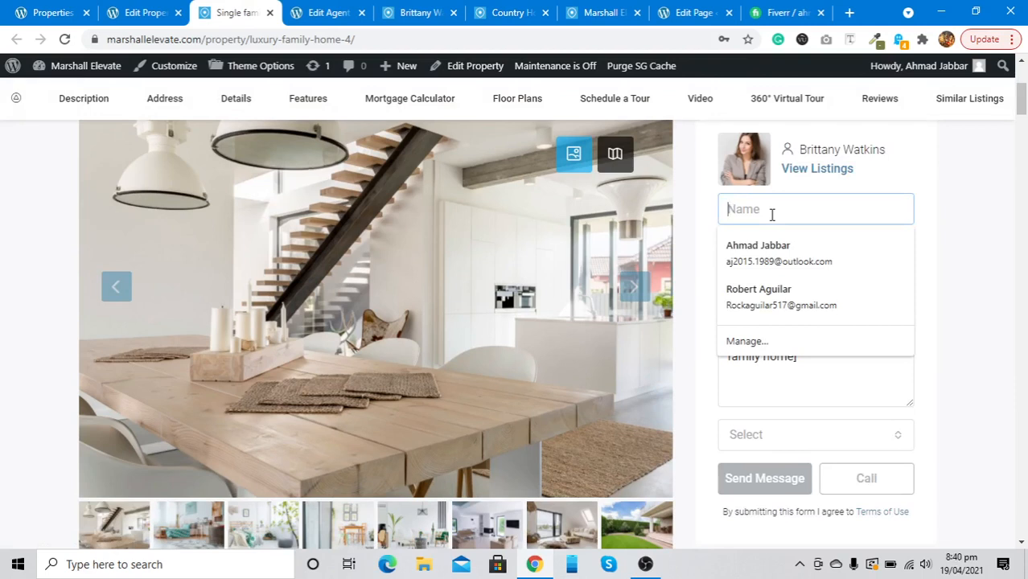
{"action": "scroll", "coordinate": [522, 407], "scroll_direction": "down", "scroll_amount": 15}
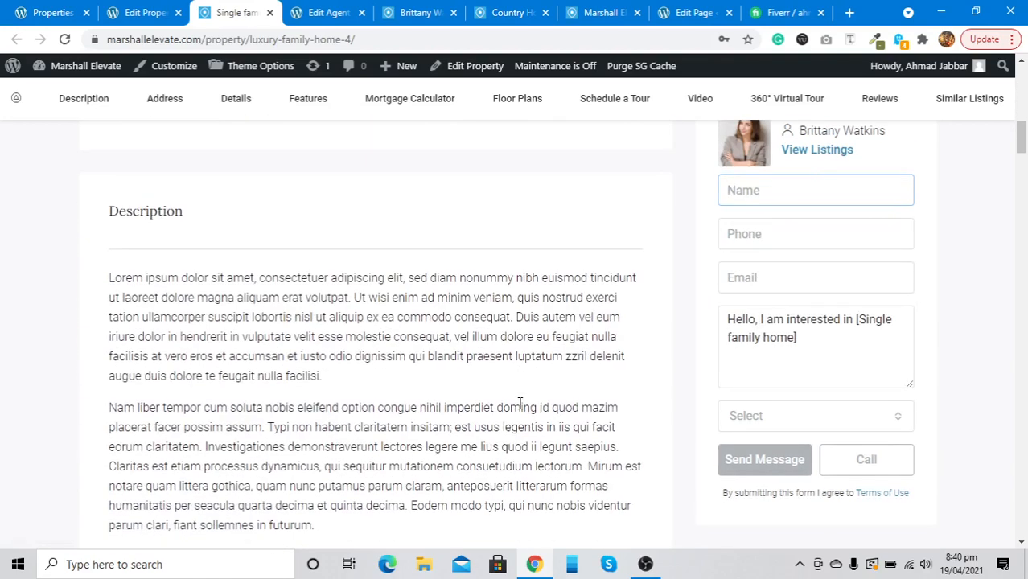
{"action": "scroll", "coordinate": [520, 403], "scroll_direction": "down", "scroll_amount": 20}
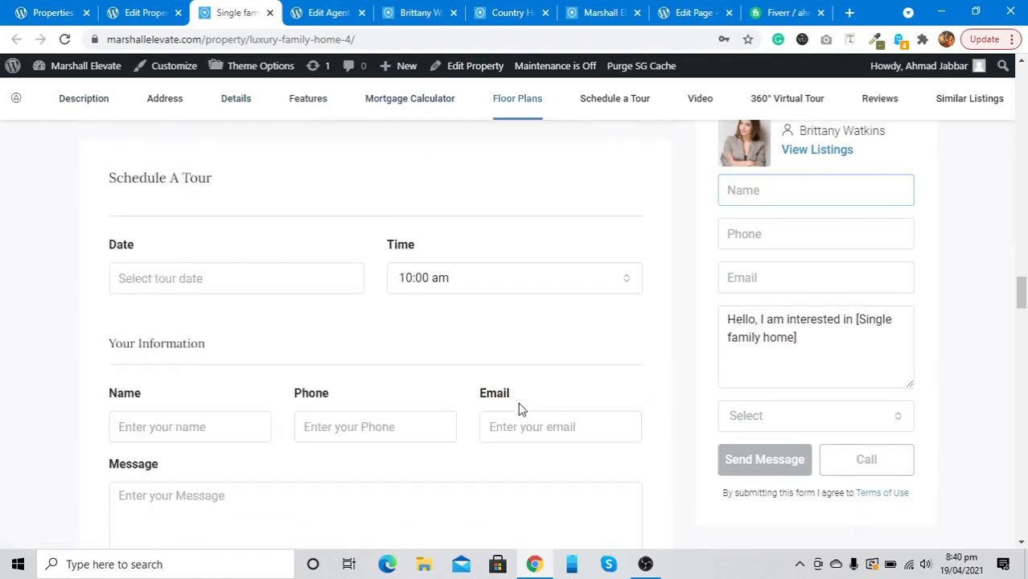
{"action": "scroll", "coordinate": [519, 409], "scroll_direction": "down", "scroll_amount": 2}
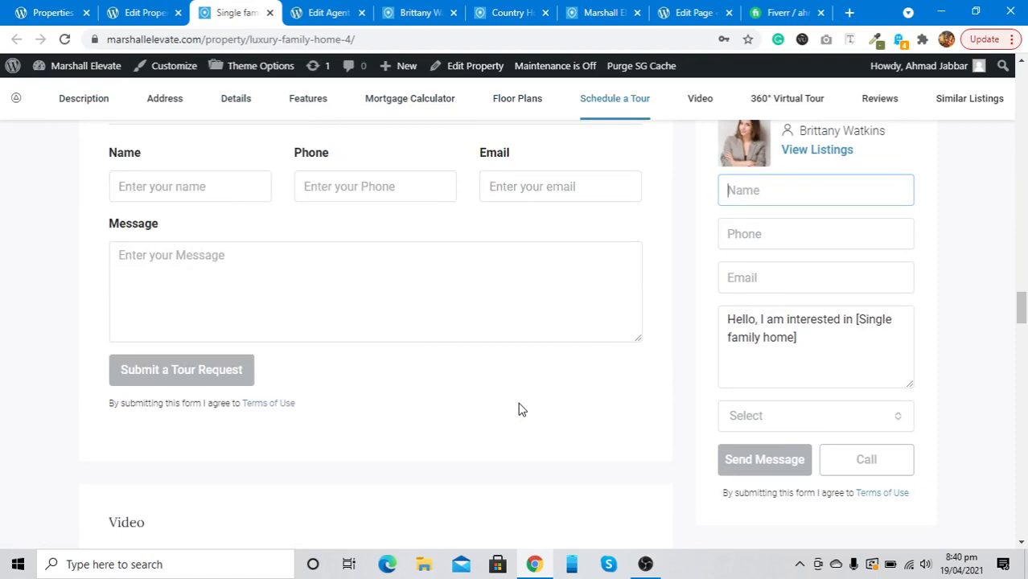
{"action": "scroll", "coordinate": [518, 409], "scroll_direction": "down", "scroll_amount": 8}
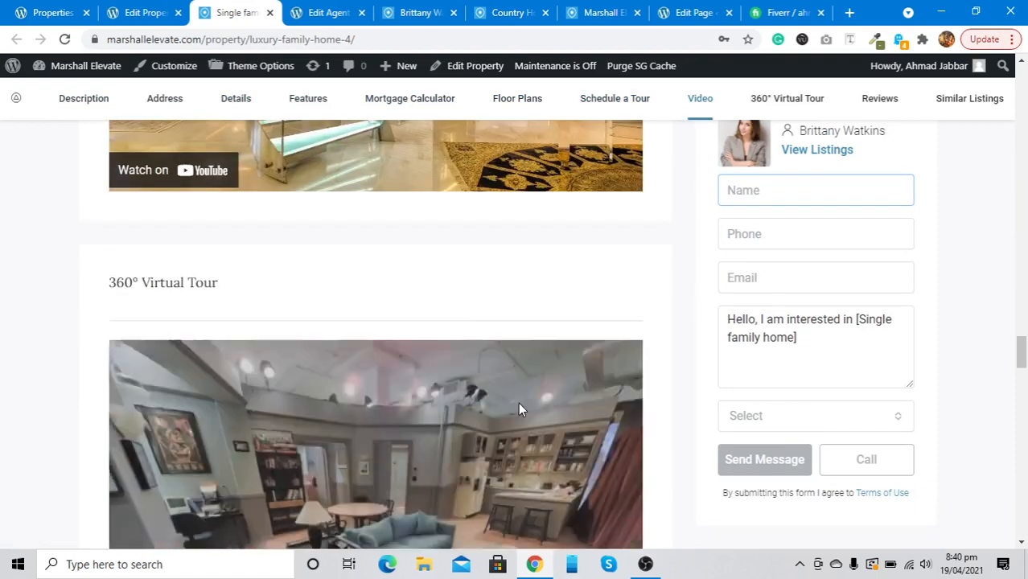
{"action": "scroll", "coordinate": [520, 271], "scroll_direction": "up", "scroll_amount": 20}
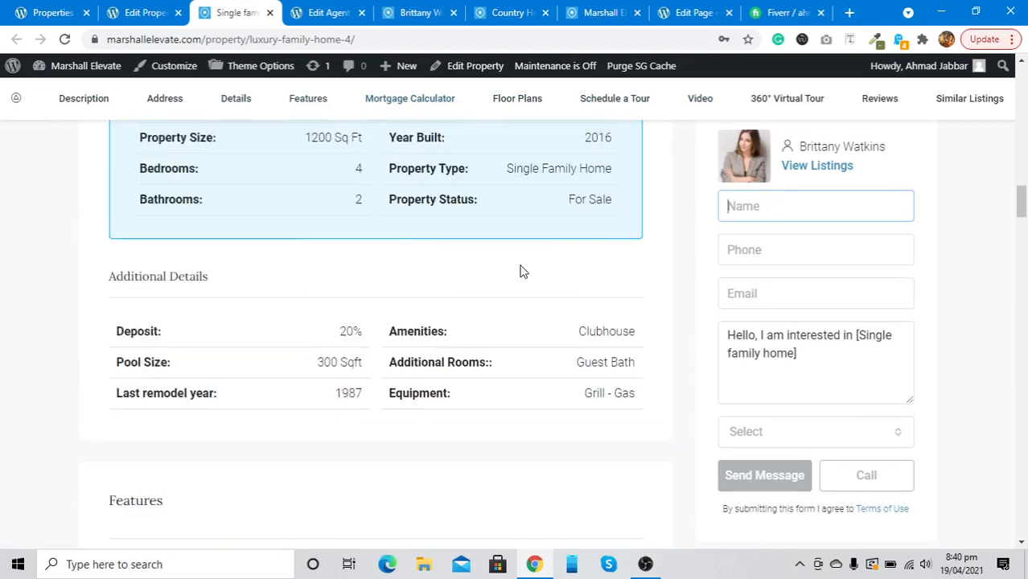
{"action": "scroll", "coordinate": [520, 271], "scroll_direction": "up", "scroll_amount": 15}
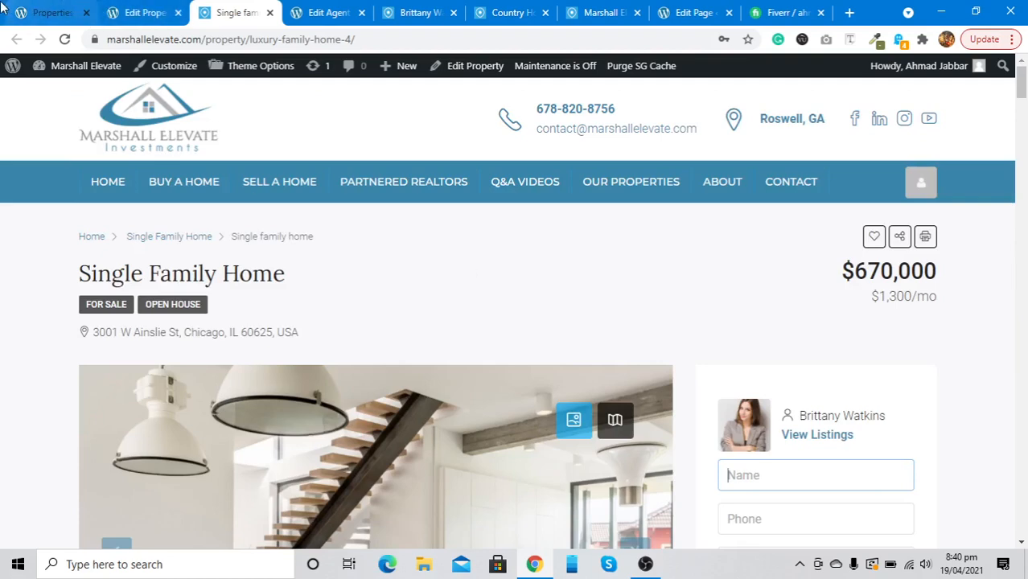
Open the Single family home admin editor from the Properties list in a new tab
{"action": "left_click", "coordinate": [4, 10]}
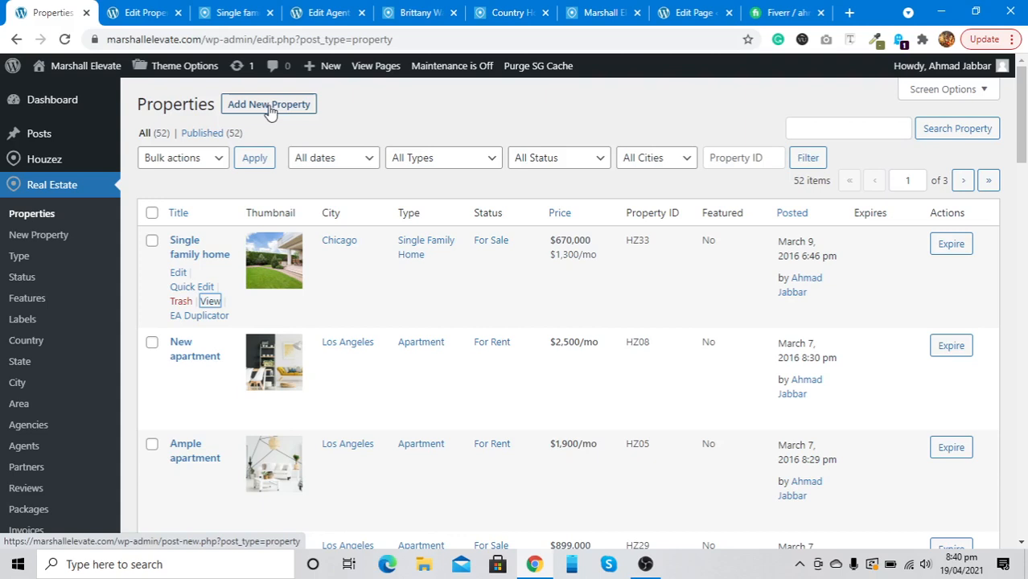
{"action": "right_click", "coordinate": [180, 273]}
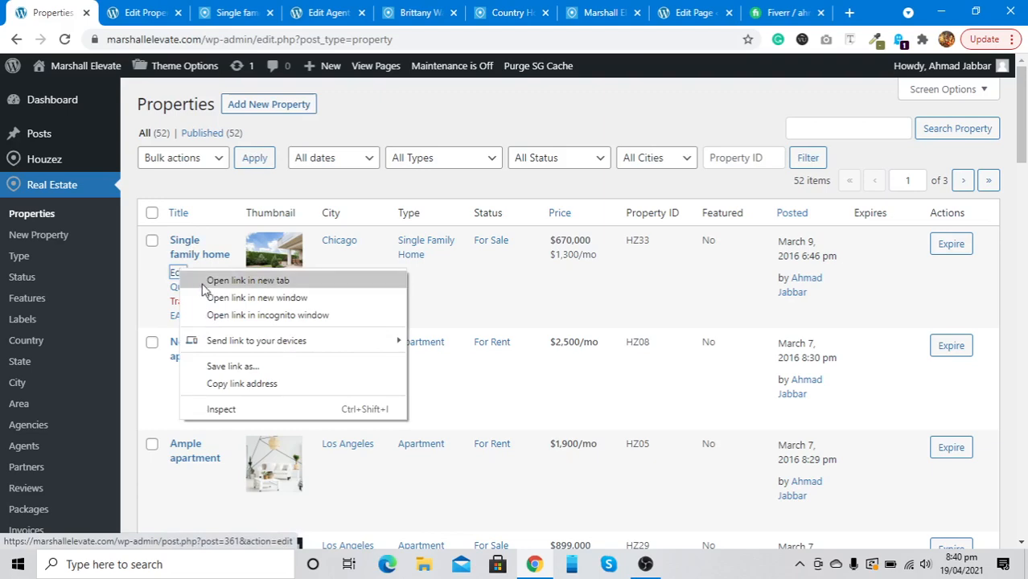
{"action": "left_click", "coordinate": [241, 281]}
{"action": "scroll", "coordinate": [184, 235], "scroll_direction": "down", "scroll_amount": 3}
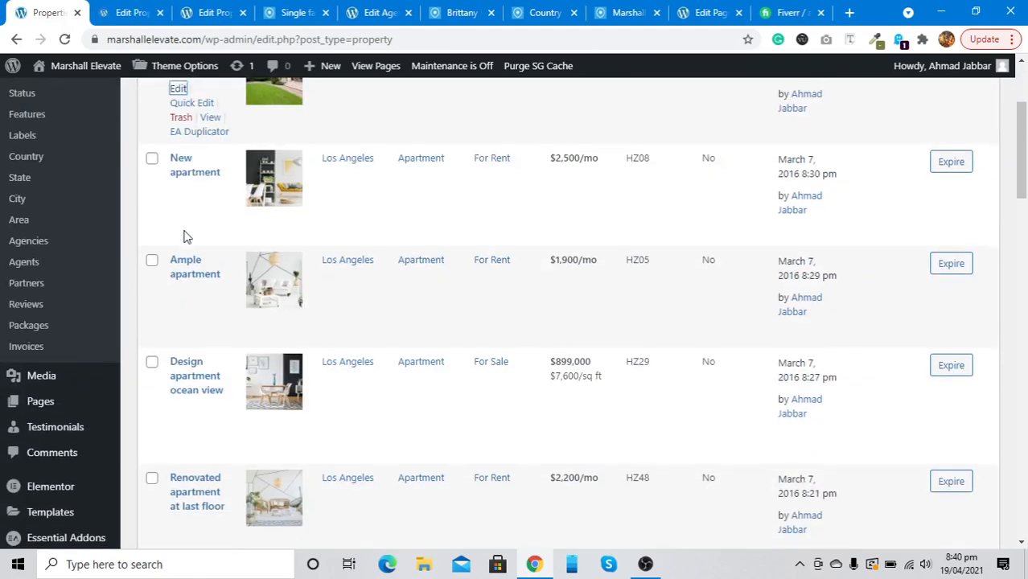
{"action": "mouse_move", "coordinate": [184, 235]}
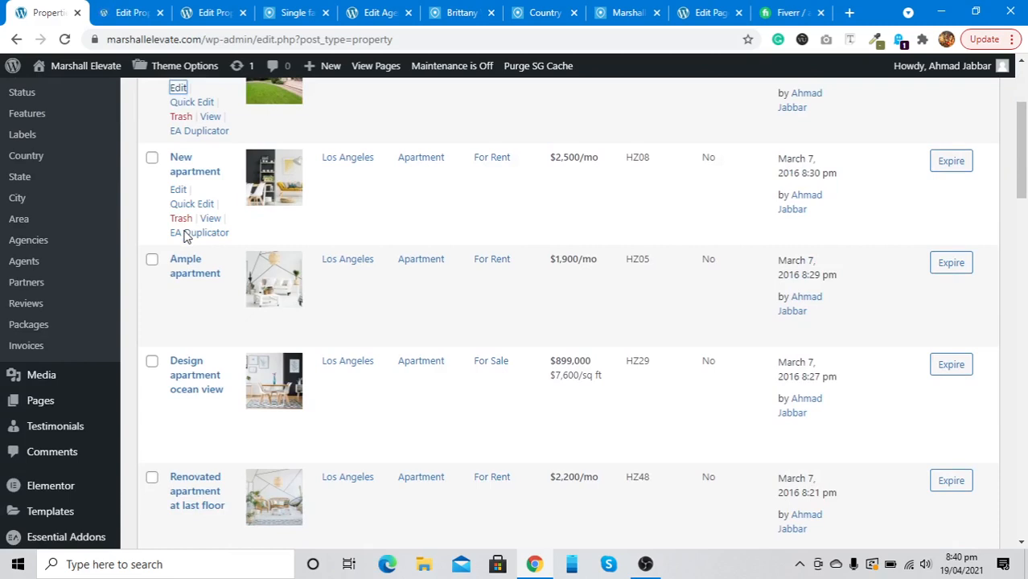
{"action": "left_click", "coordinate": [131, 8]}
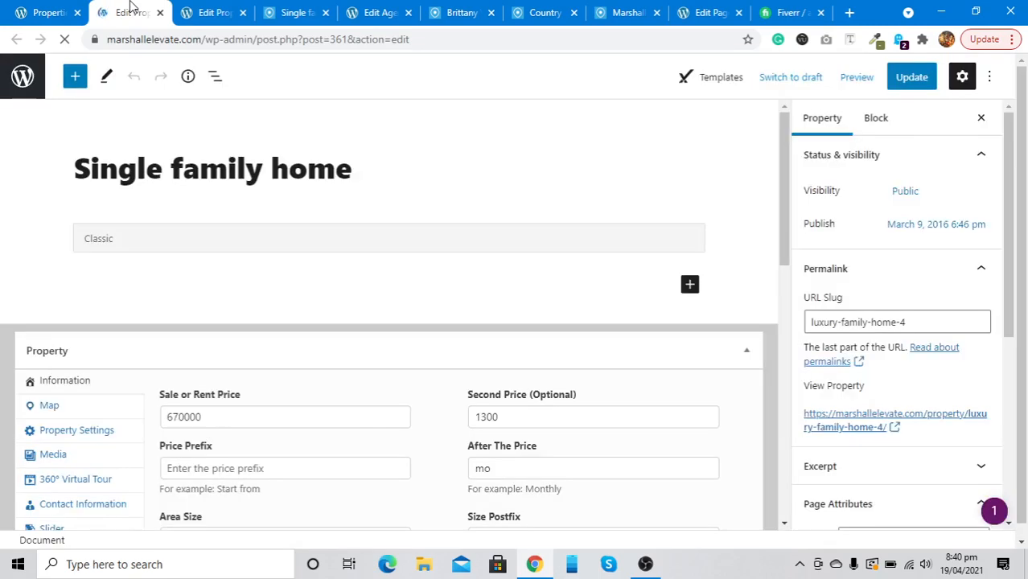
Clear the Second Price 1300 and the 'mo' After The Price suffix, keeping the 670000 price
{"action": "left_click", "coordinate": [147, 167]}
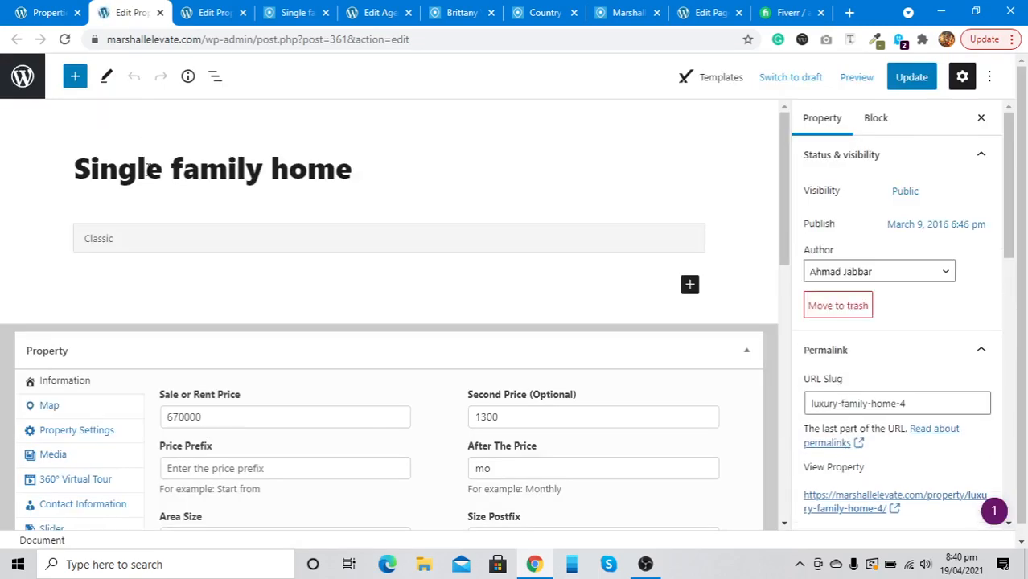
{"action": "scroll", "coordinate": [149, 170], "scroll_direction": "down", "scroll_amount": 1}
{"action": "left_click", "coordinate": [133, 211]}
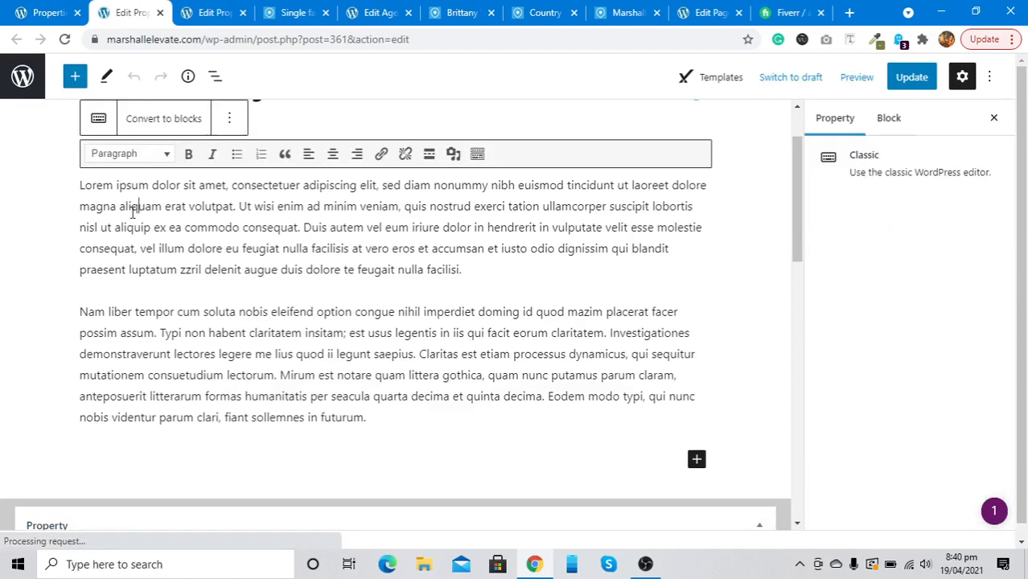
{"action": "scroll", "coordinate": [132, 210], "scroll_direction": "down", "scroll_amount": 4}
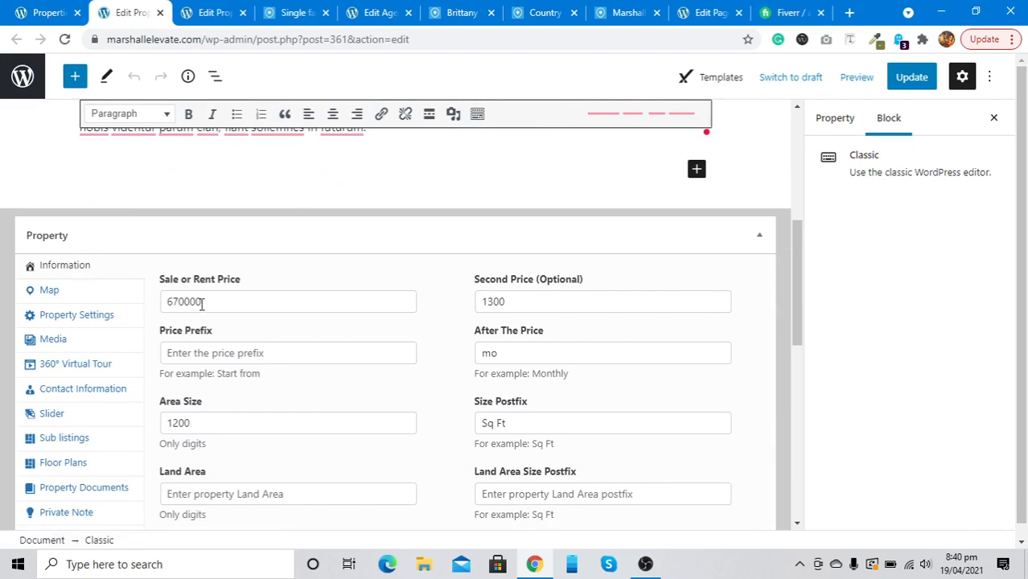
{"action": "double_click", "coordinate": [494, 303]}
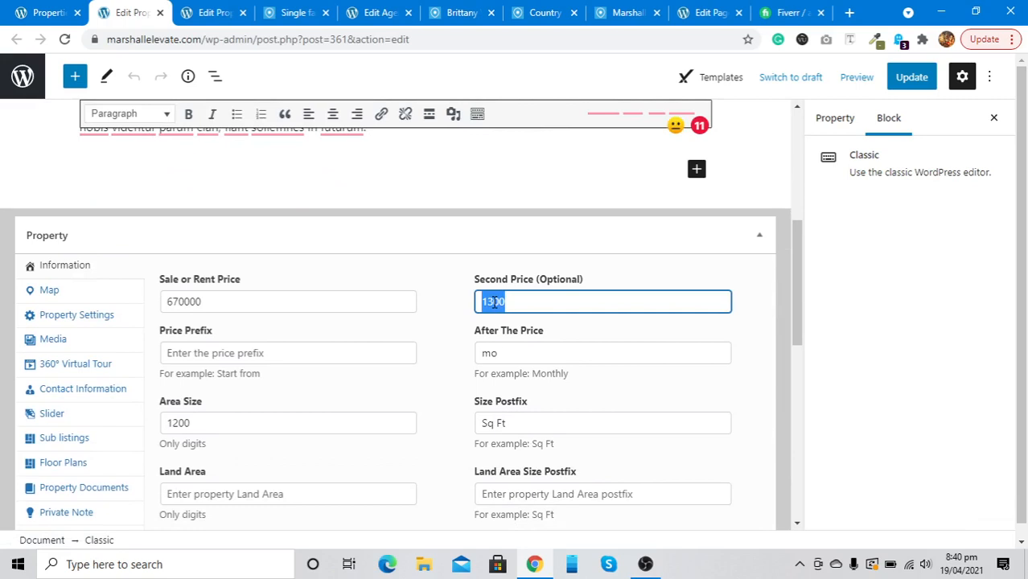
{"action": "key", "text": "BackSpace"}
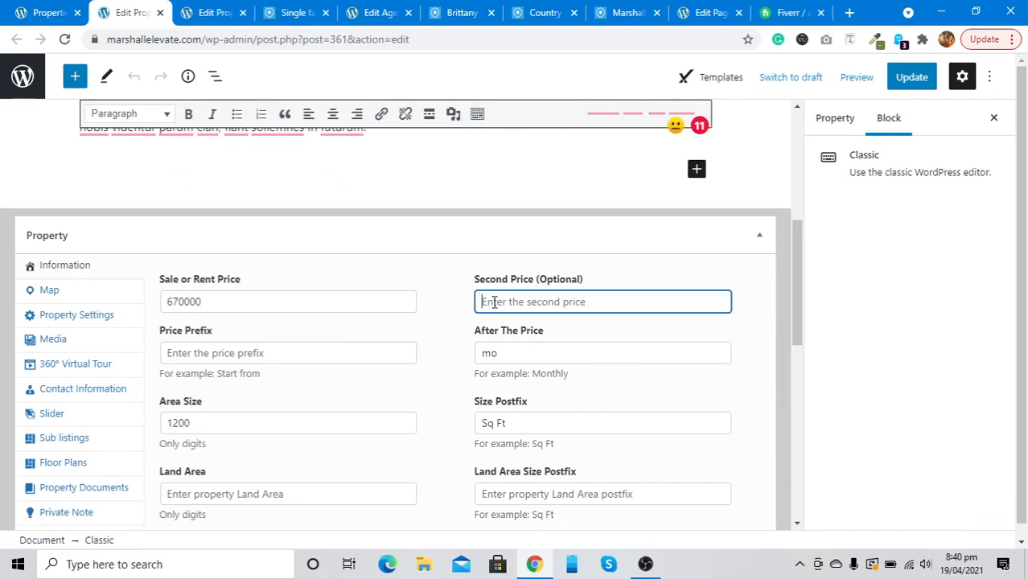
{"action": "left_click", "coordinate": [511, 355]}
{"action": "key", "text": "BackSpace"}
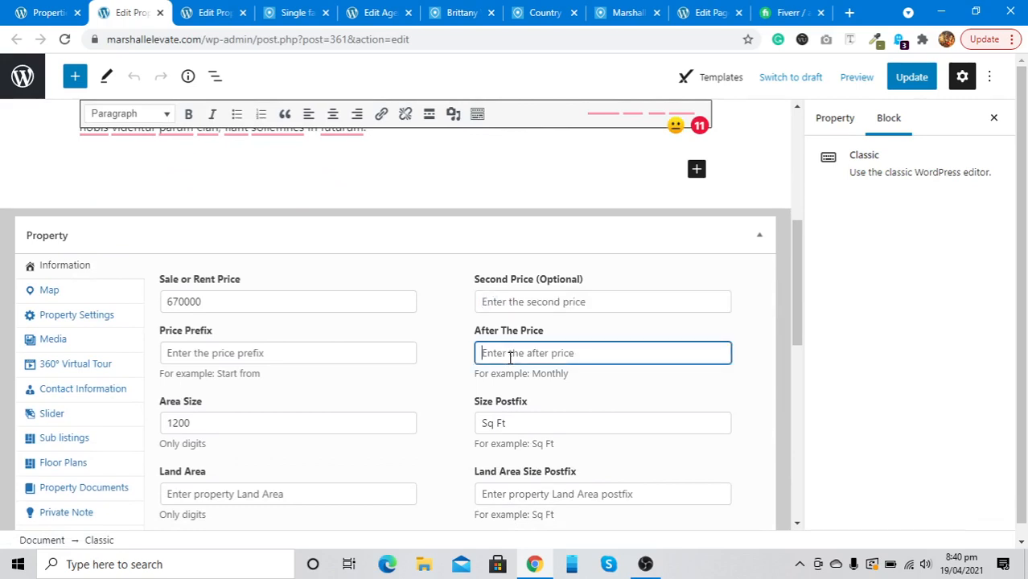
Confirm the Area Size field holds 1200
{"action": "scroll", "coordinate": [510, 357], "scroll_direction": "down", "scroll_amount": 2}
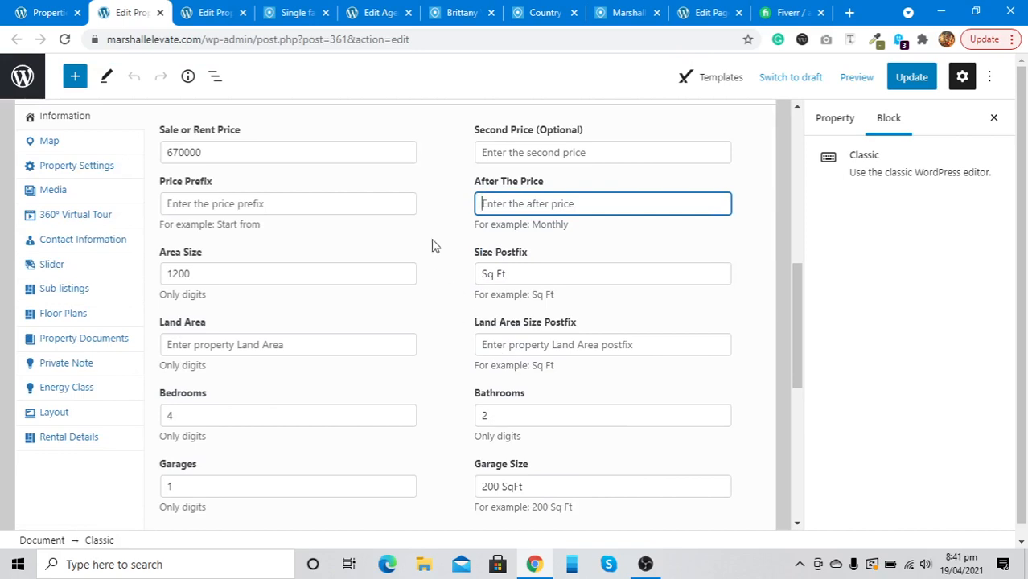
{"action": "left_click", "coordinate": [230, 275]}
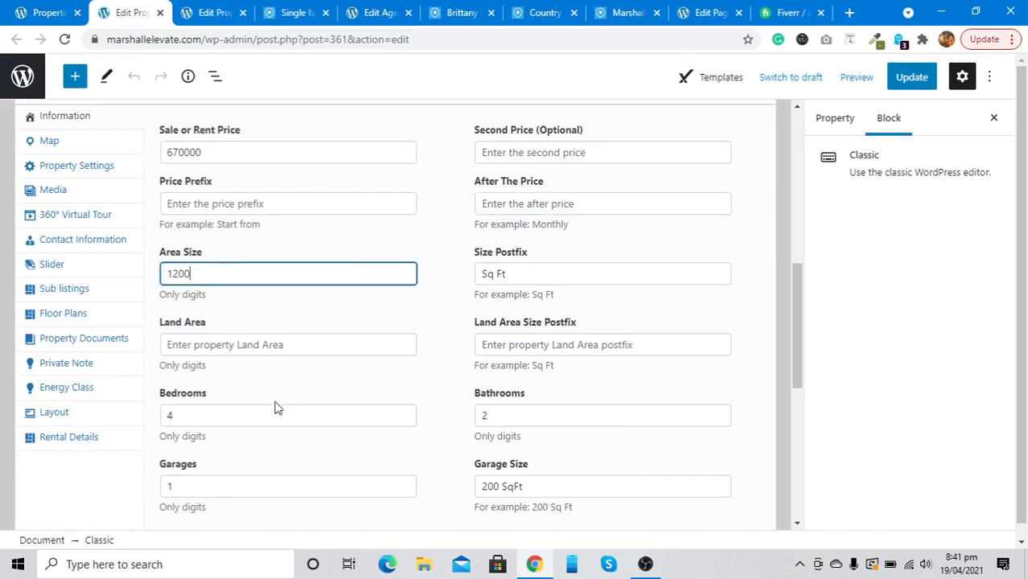
{"action": "scroll", "coordinate": [275, 406], "scroll_direction": "down", "scroll_amount": 2}
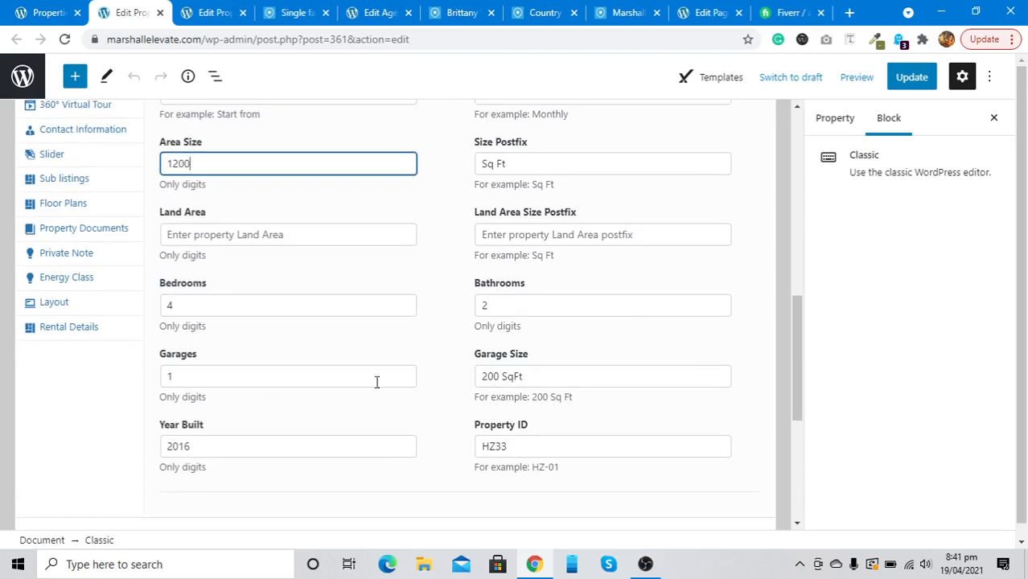
{"action": "scroll", "coordinate": [274, 367], "scroll_direction": "down", "scroll_amount": 2}
{"action": "scroll", "coordinate": [273, 372], "scroll_direction": "up", "scroll_amount": 5}
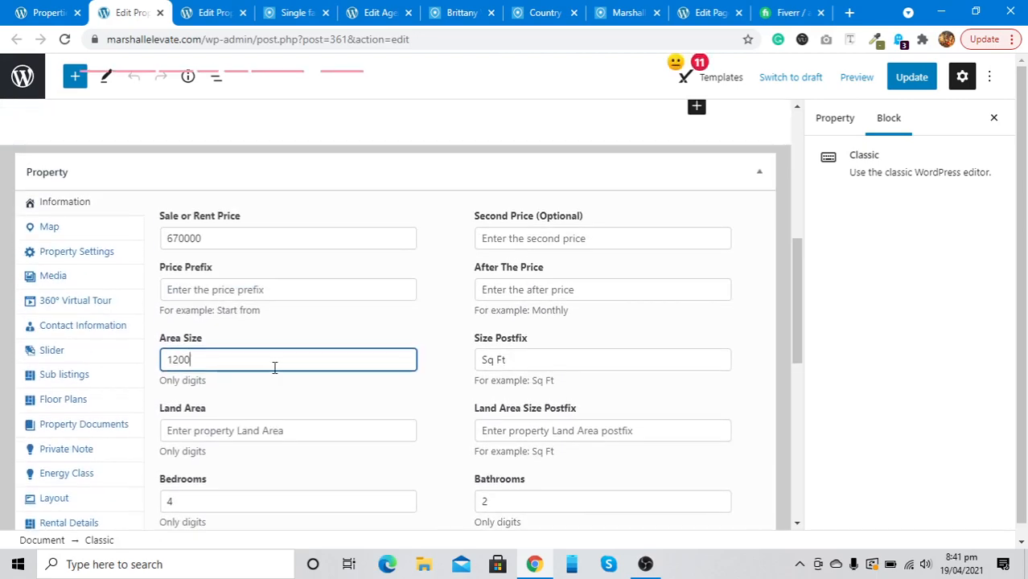
Check the property's failing Google map, then go from the live listing to Houzez Theme Options
{"action": "left_click", "coordinate": [71, 232]}
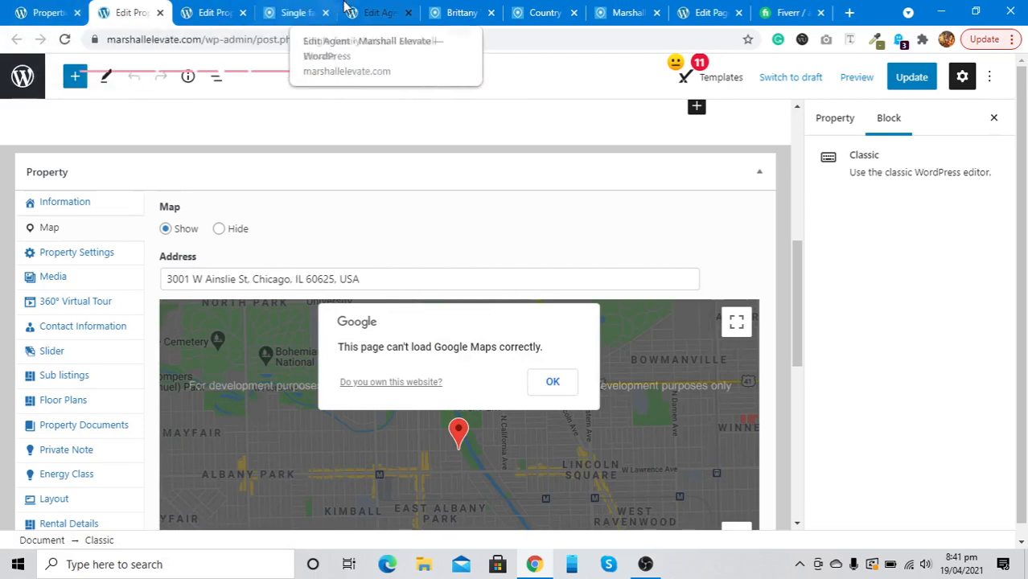
{"action": "left_click", "coordinate": [294, 12]}
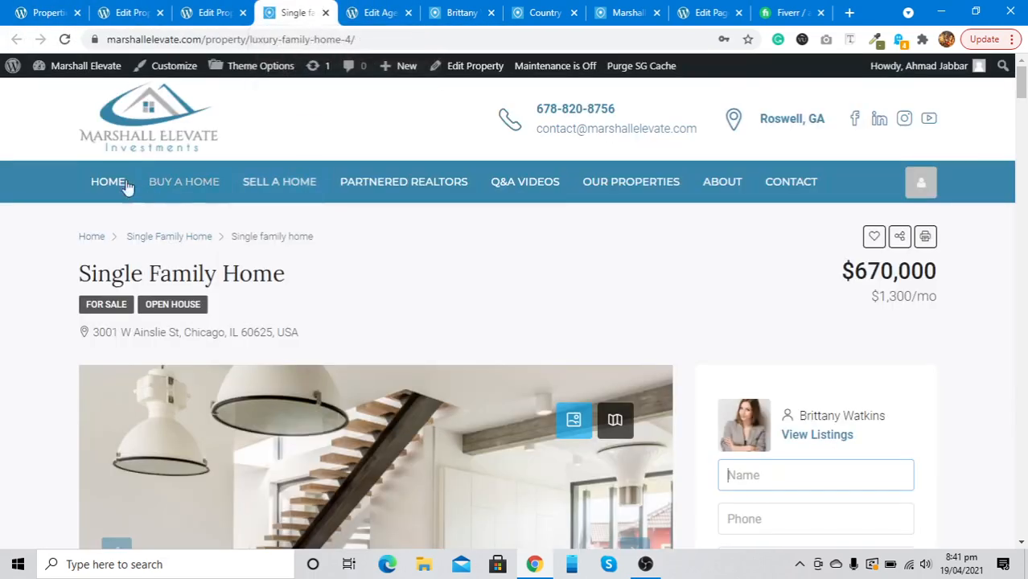
{"action": "left_click", "coordinate": [247, 83]}
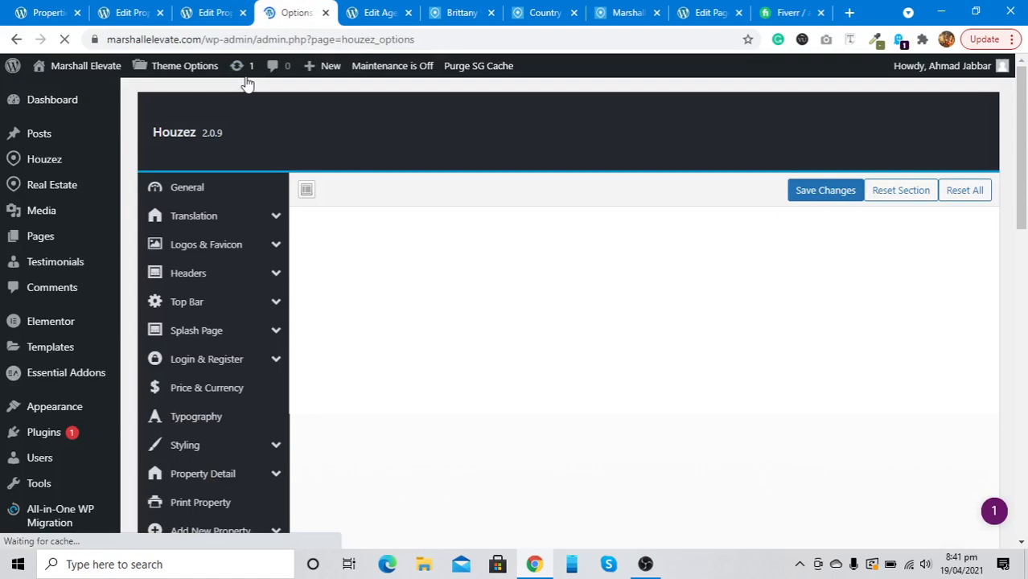
Set the Map Settings map system to Open Street Map and save the theme options
{"action": "scroll", "coordinate": [230, 326], "scroll_direction": "down", "scroll_amount": 10}
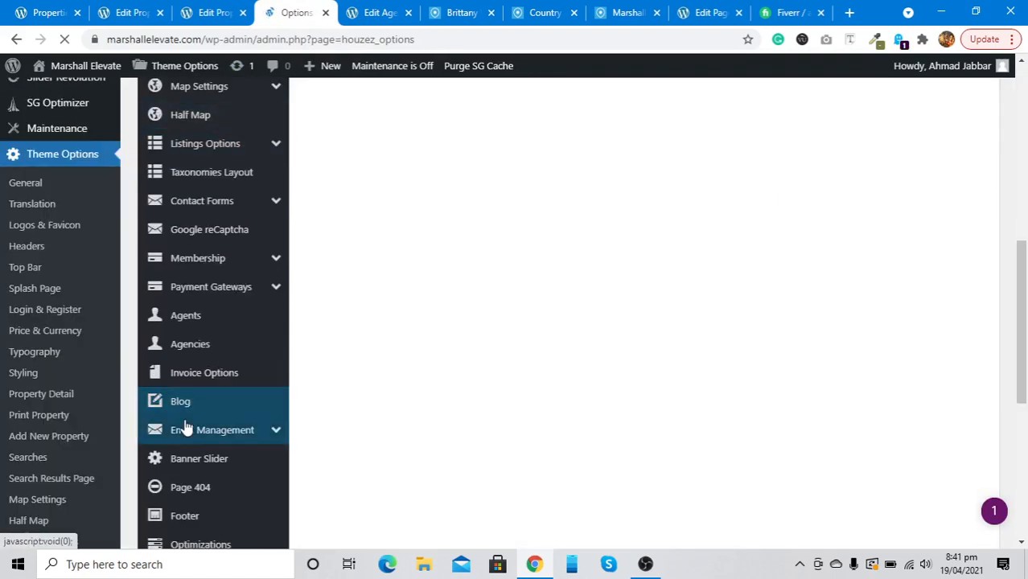
{"action": "scroll", "coordinate": [186, 427], "scroll_direction": "down", "scroll_amount": 3}
{"action": "scroll", "coordinate": [186, 426], "scroll_direction": "up", "scroll_amount": 2}
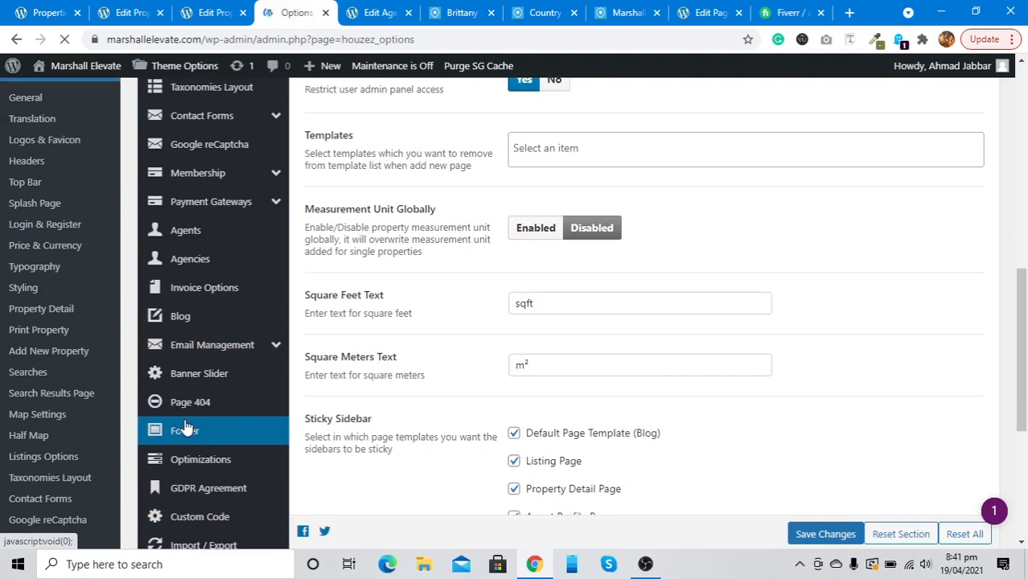
{"action": "scroll", "coordinate": [185, 426], "scroll_direction": "up", "scroll_amount": 3}
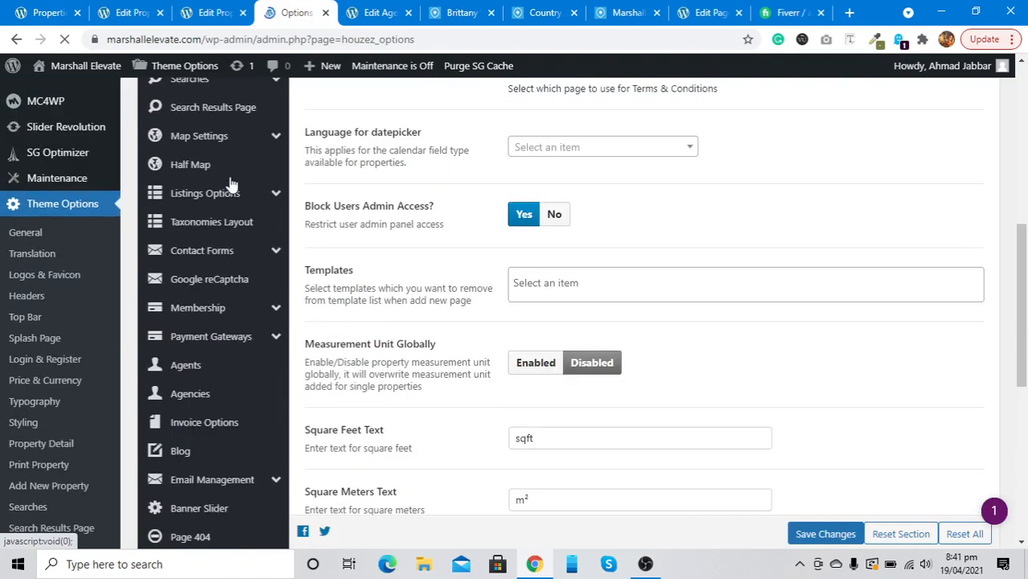
{"action": "left_click", "coordinate": [225, 142]}
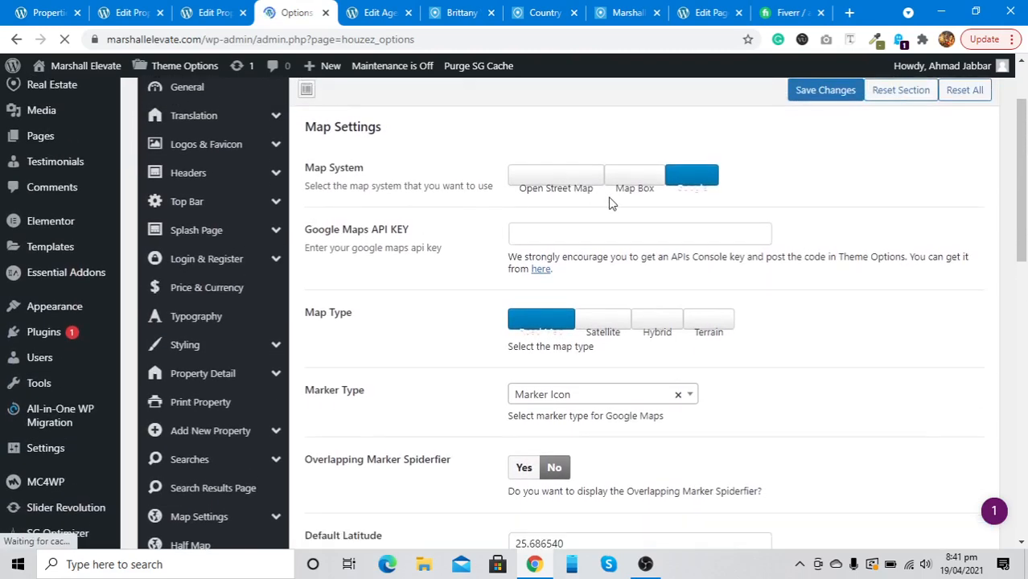
{"action": "left_click", "coordinate": [594, 175]}
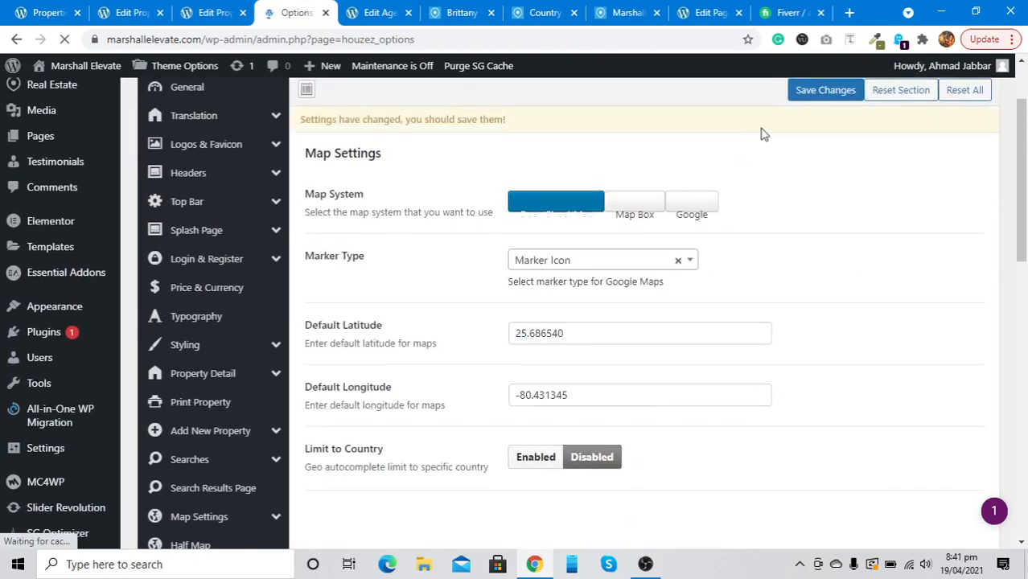
{"action": "left_click", "coordinate": [826, 91]}
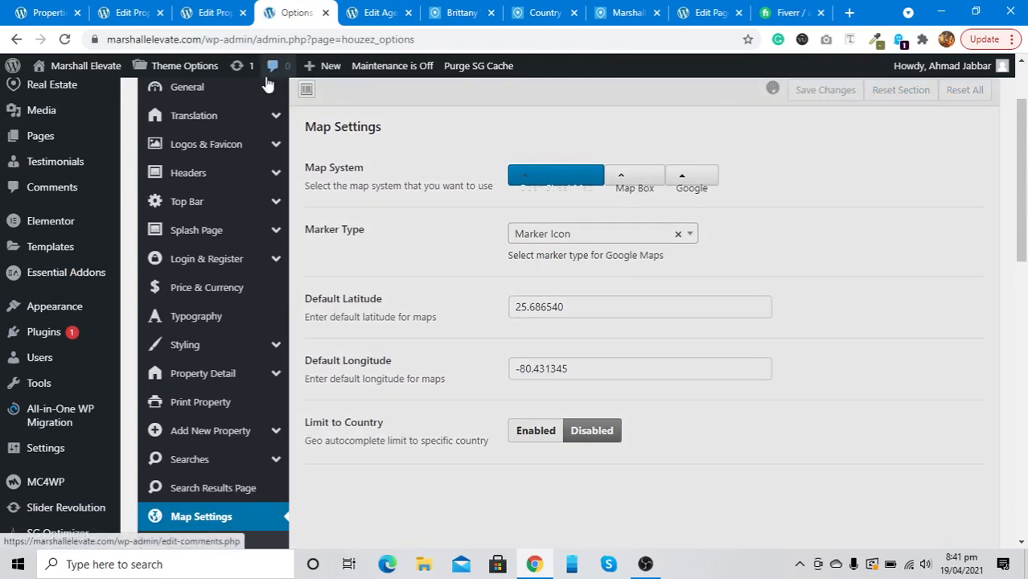
Close the duplicate Edit Property tab and return to the remaining property editor
{"action": "left_click", "coordinate": [190, 11]}
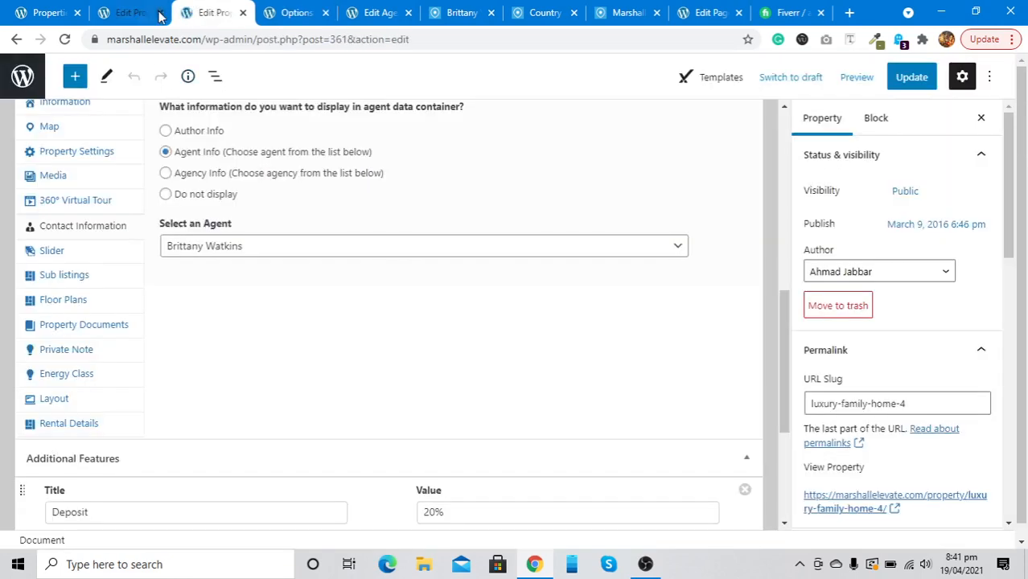
{"action": "left_click", "coordinate": [243, 13]}
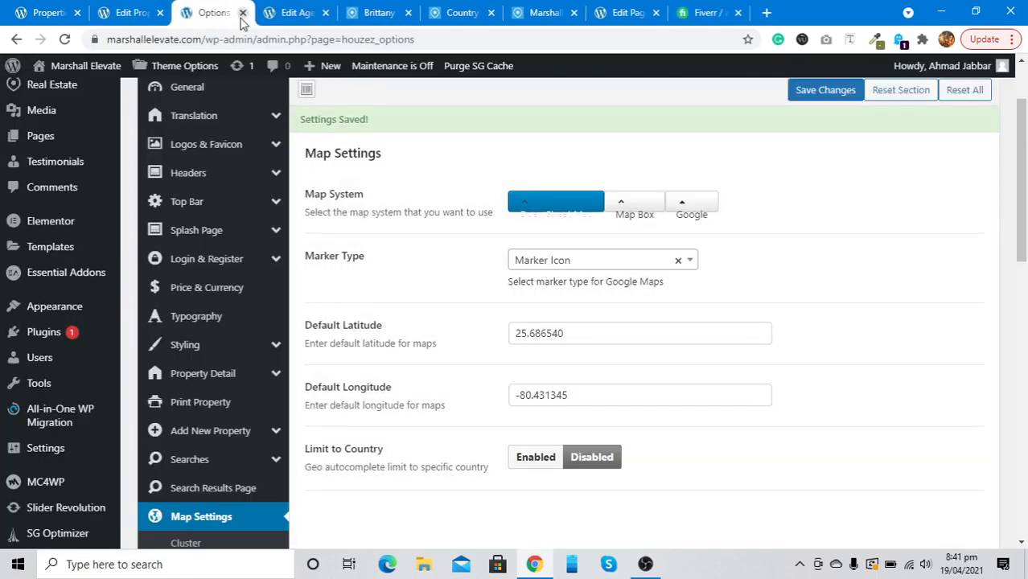
{"action": "left_click", "coordinate": [138, 12]}
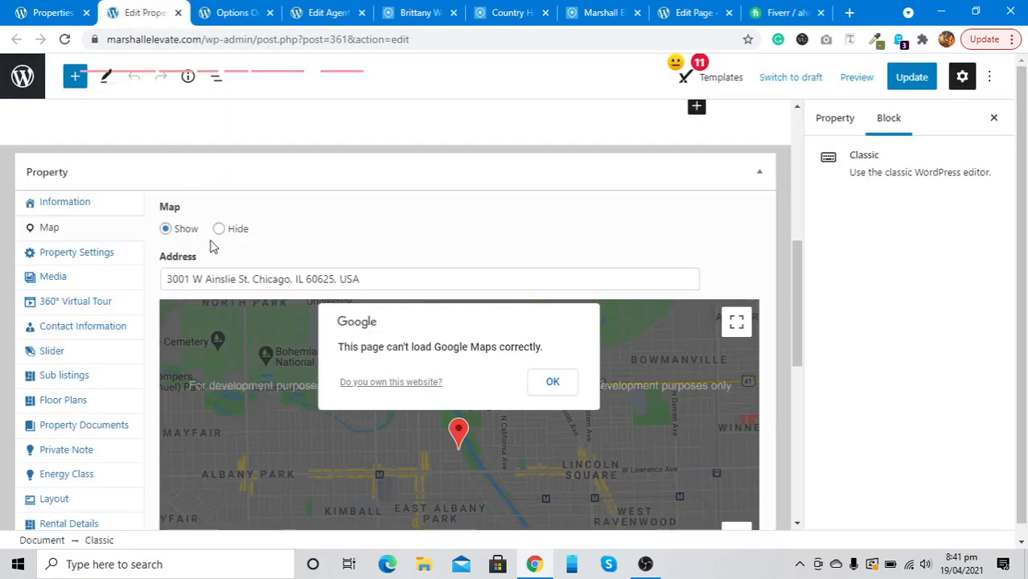
Reload the property editor and confirm the Map tab now pins the address on OpenStreetMap
{"action": "left_click", "coordinate": [64, 39]}
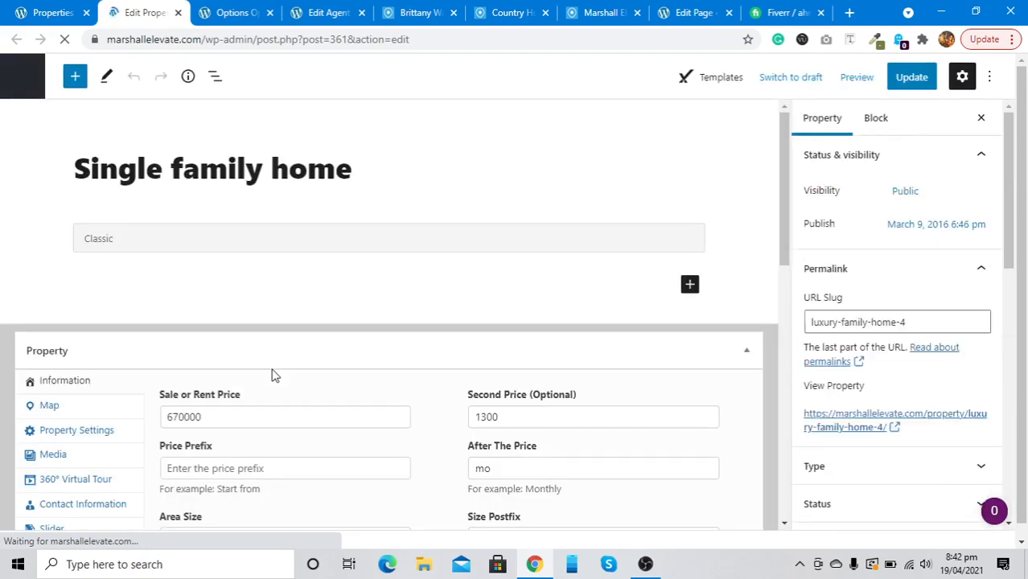
{"action": "scroll", "coordinate": [272, 375], "scroll_direction": "down", "scroll_amount": 3}
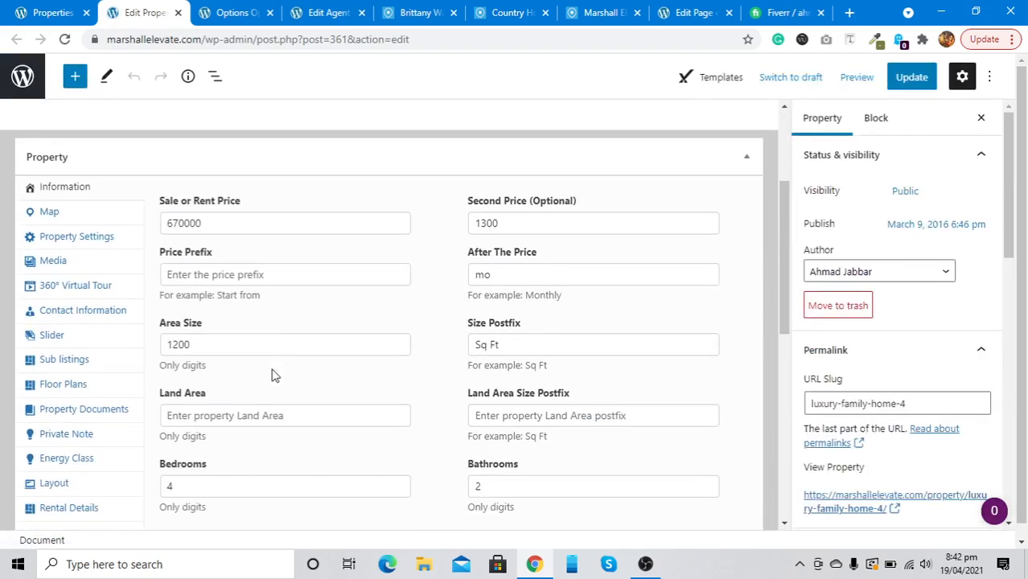
{"action": "left_click", "coordinate": [104, 239]}
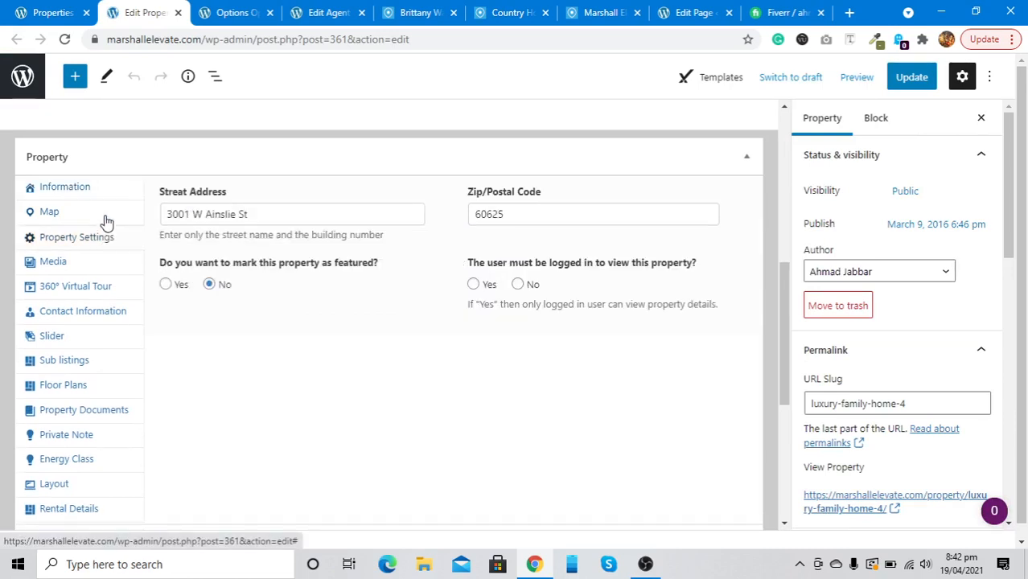
{"action": "left_click", "coordinate": [107, 220]}
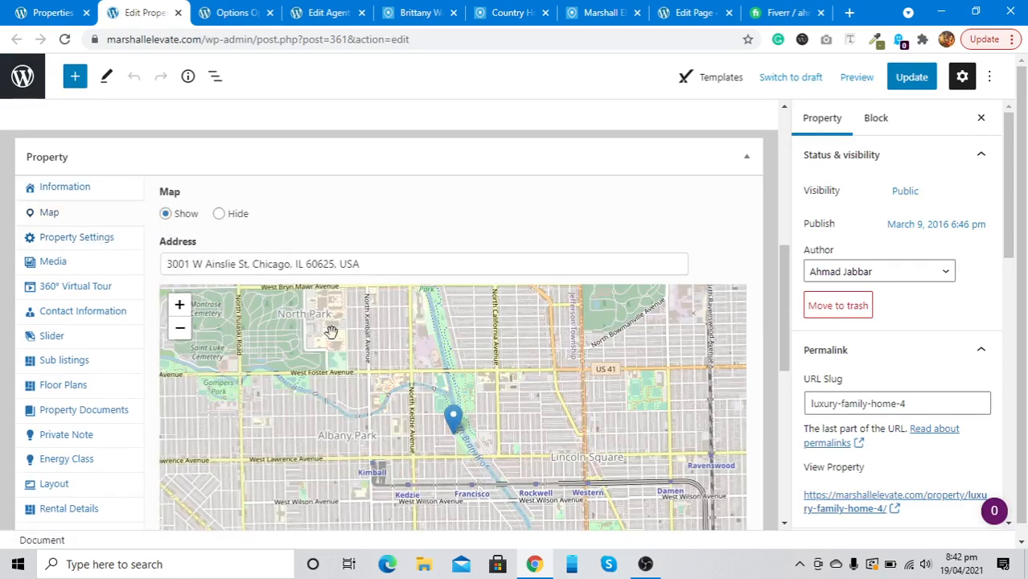
{"action": "scroll", "coordinate": [310, 387], "scroll_direction": "down", "scroll_amount": 3}
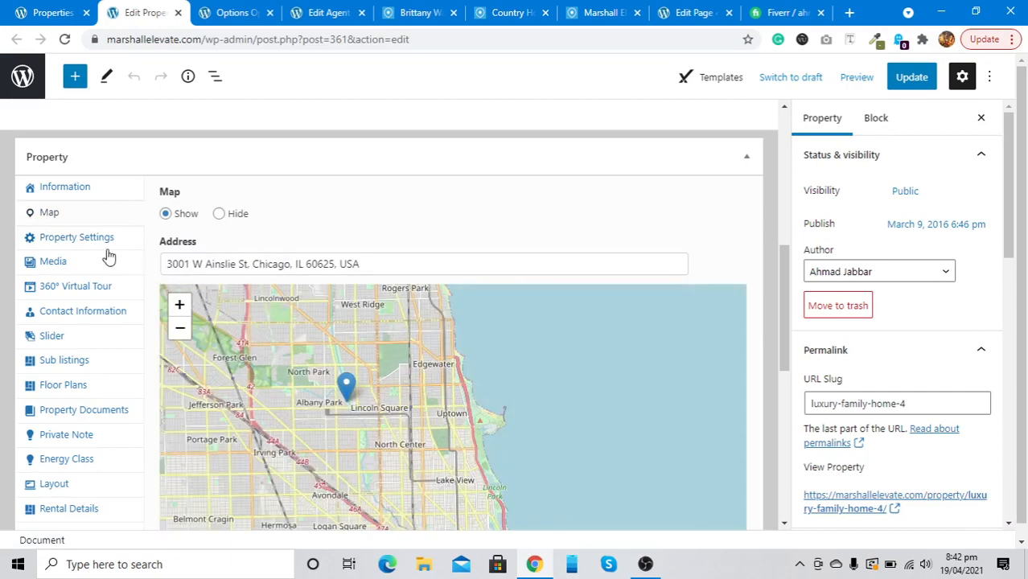
{"action": "scroll", "coordinate": [313, 398], "scroll_direction": "down", "scroll_amount": 1}
{"action": "scroll", "coordinate": [313, 403], "scroll_direction": "up", "scroll_amount": 1}
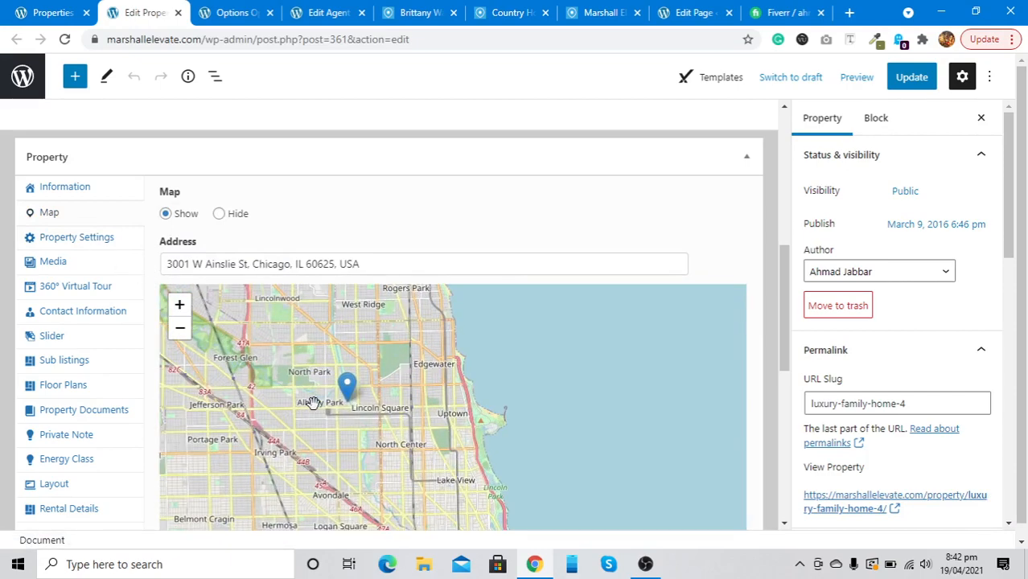
{"action": "scroll", "coordinate": [313, 402], "scroll_direction": "up", "scroll_amount": 1}
{"action": "scroll", "coordinate": [312, 402], "scroll_direction": "up", "scroll_amount": 1}
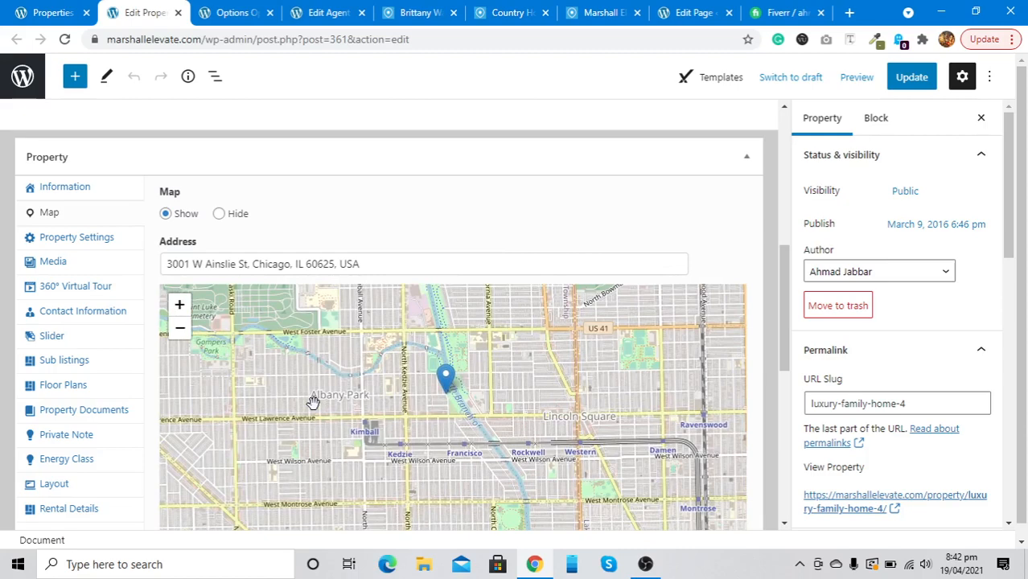
{"action": "left_click", "coordinate": [76, 238]}
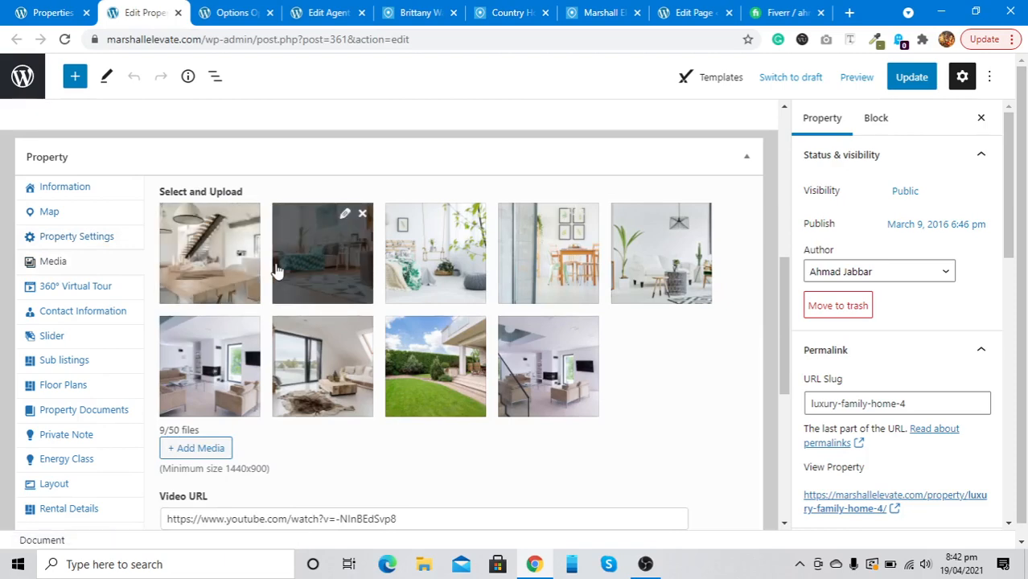
Drag the first gallery photo and drop it back in first place, then select the YouTube video URL
{"action": "scroll", "coordinate": [223, 286], "scroll_direction": "down", "scroll_amount": 2}
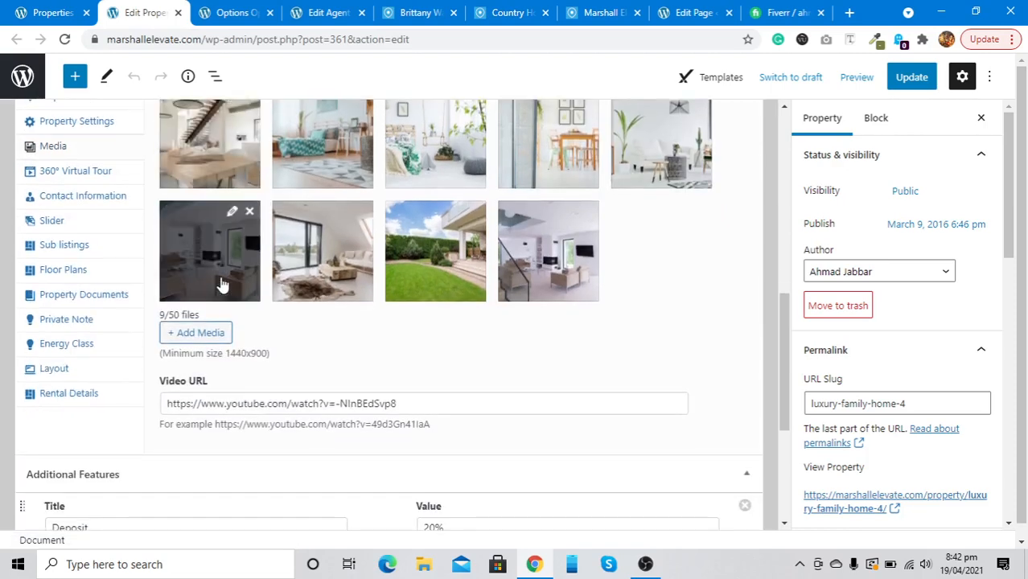
{"action": "scroll", "coordinate": [223, 283], "scroll_direction": "up", "scroll_amount": 1}
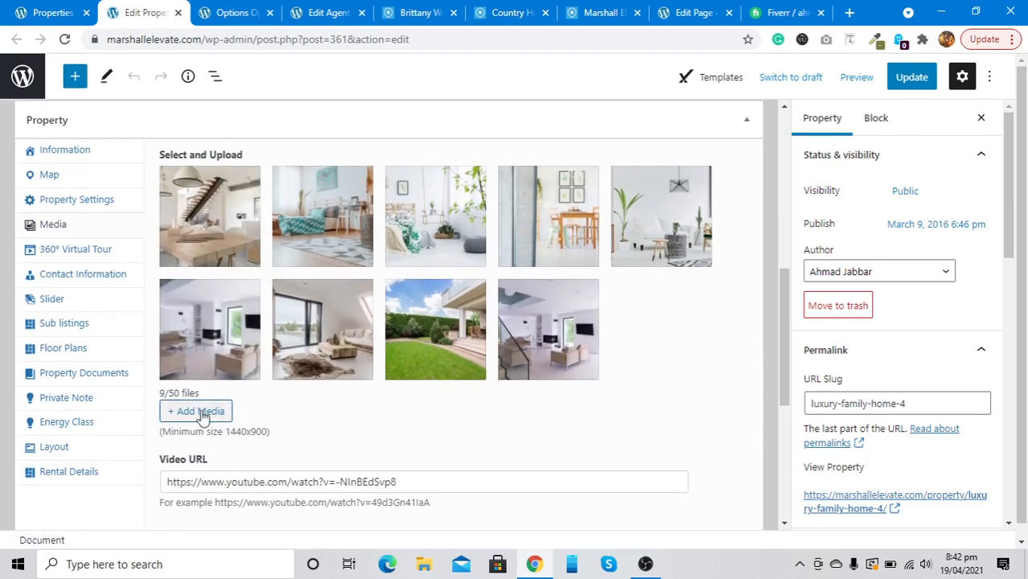
{"action": "mouse_move", "coordinate": [203, 239]}
{"action": "left_mouse_down"}
{"action": "mouse_move", "coordinate": [391, 260]}
{"action": "mouse_move", "coordinate": [184, 253]}
{"action": "mouse_move", "coordinate": [203, 254]}
{"action": "left_mouse_up"}
{"action": "scroll", "coordinate": [188, 481], "scroll_direction": "down", "scroll_amount": 2}
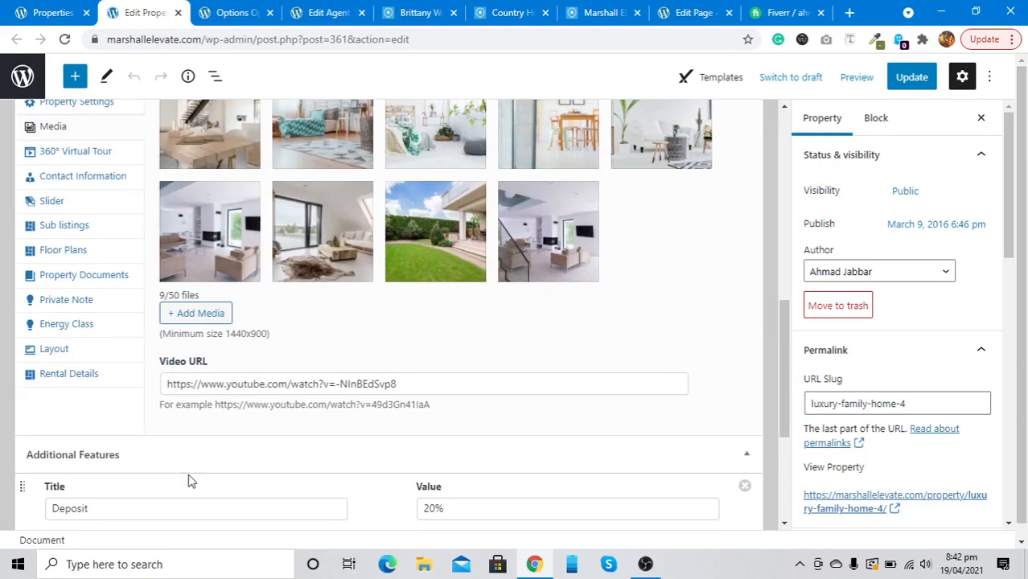
{"action": "triple_click", "coordinate": [188, 390]}
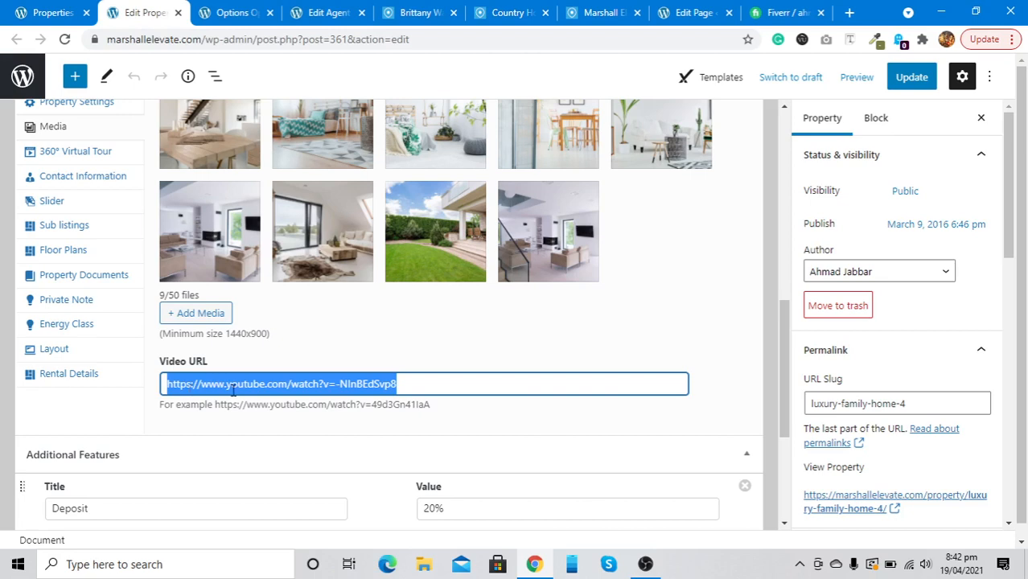
Show the 360° Virtual Tour section with its Matterport iframe embed code
{"action": "scroll", "coordinate": [233, 389], "scroll_direction": "up", "scroll_amount": 2}
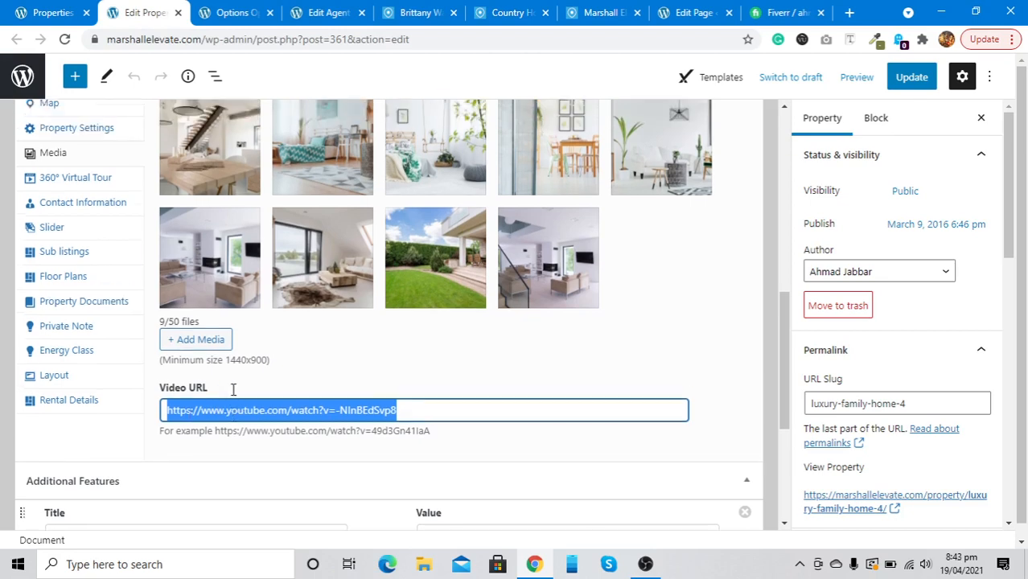
{"action": "left_click", "coordinate": [89, 295]}
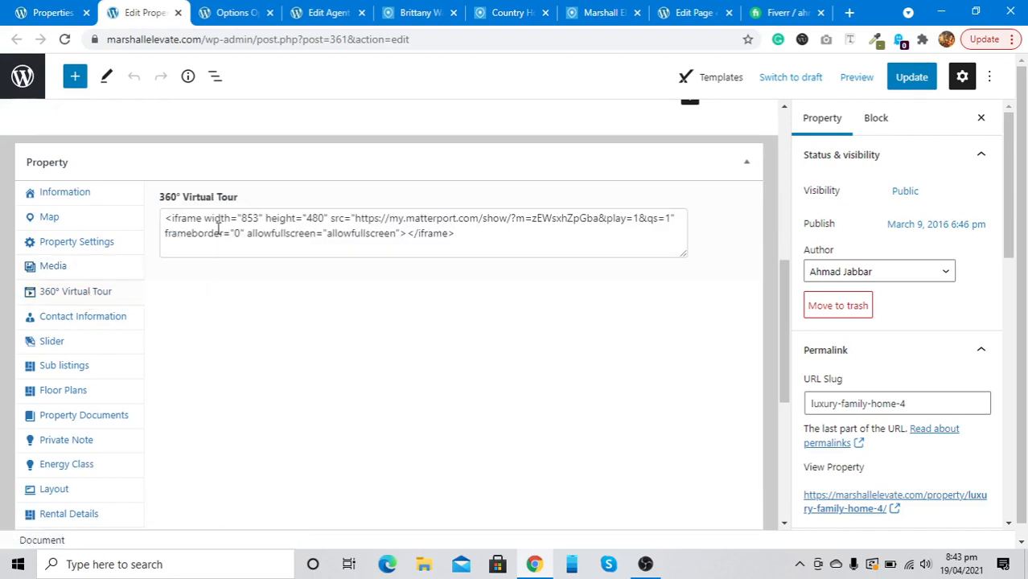
Delete the entire Matterport embed code from the 360° Virtual Tour field
{"action": "left_click", "coordinate": [218, 227]}
{"action": "key", "text": "ctrl+a"}
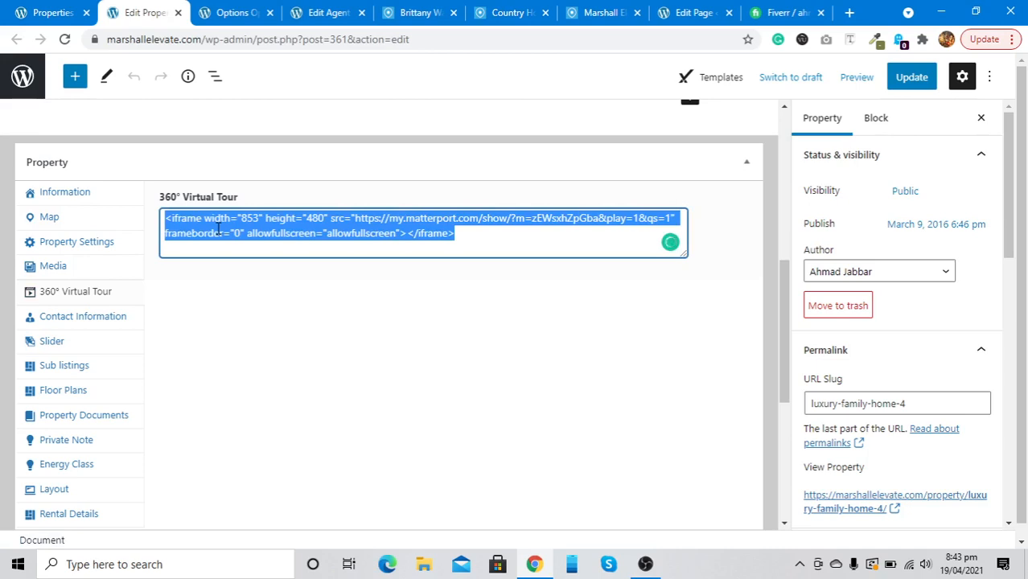
{"action": "key", "text": "BackSpace"}
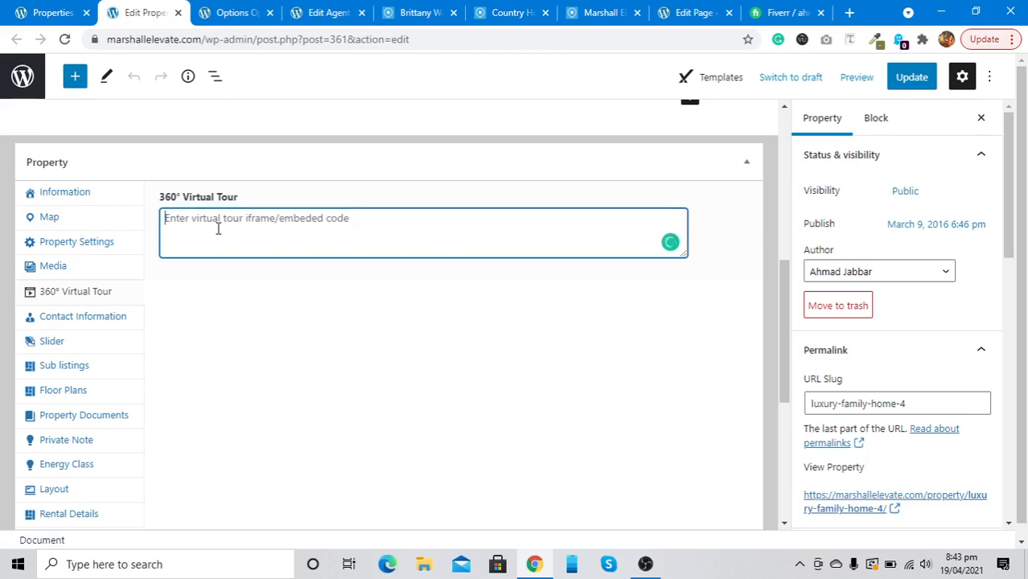
Browse Contact Information with the agent left unchanged, then Slider, ending on Sub listings
{"action": "left_click", "coordinate": [87, 316]}
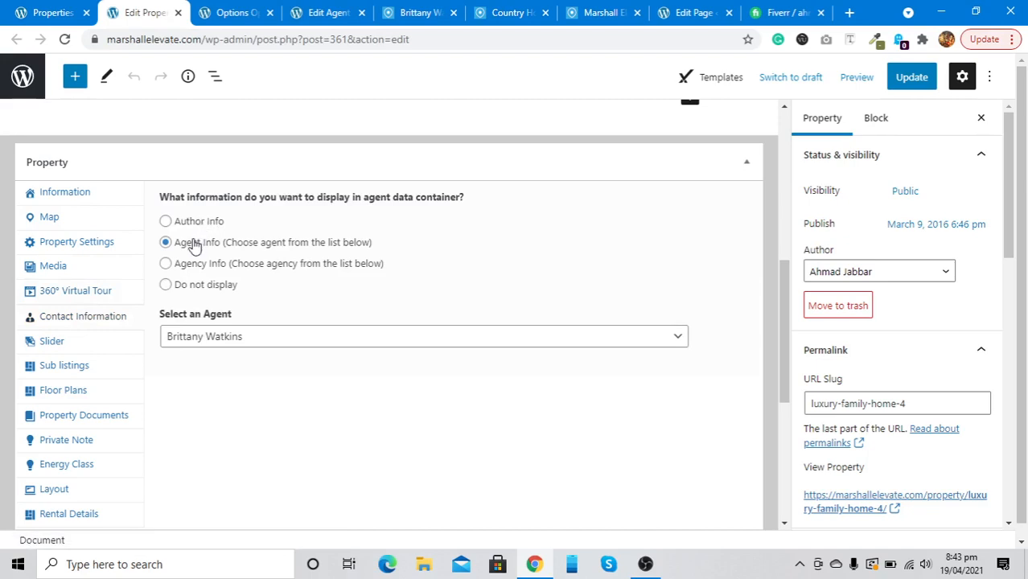
{"action": "left_click", "coordinate": [195, 336]}
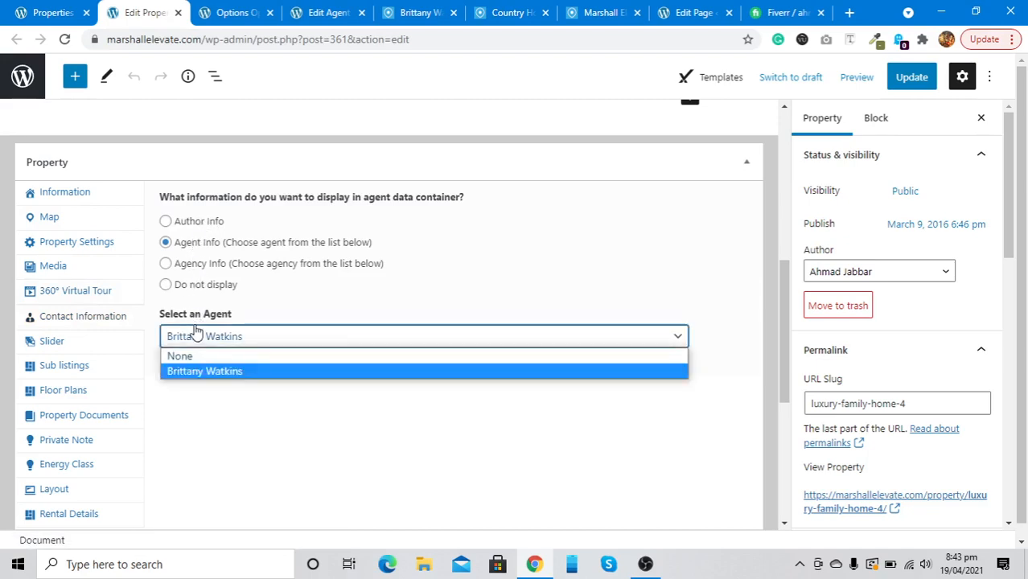
{"action": "left_click", "coordinate": [197, 331]}
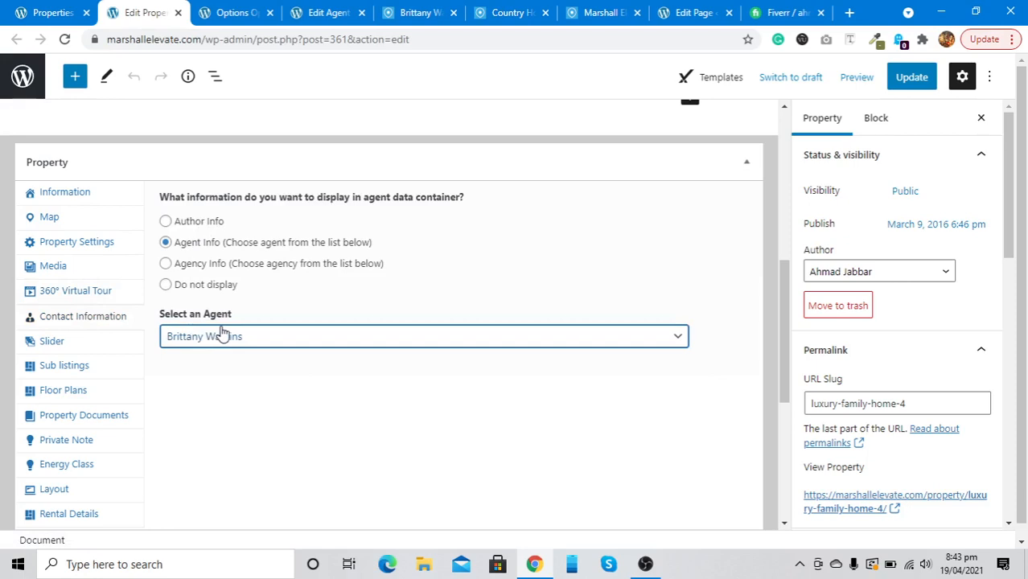
{"action": "left_click", "coordinate": [80, 351]}
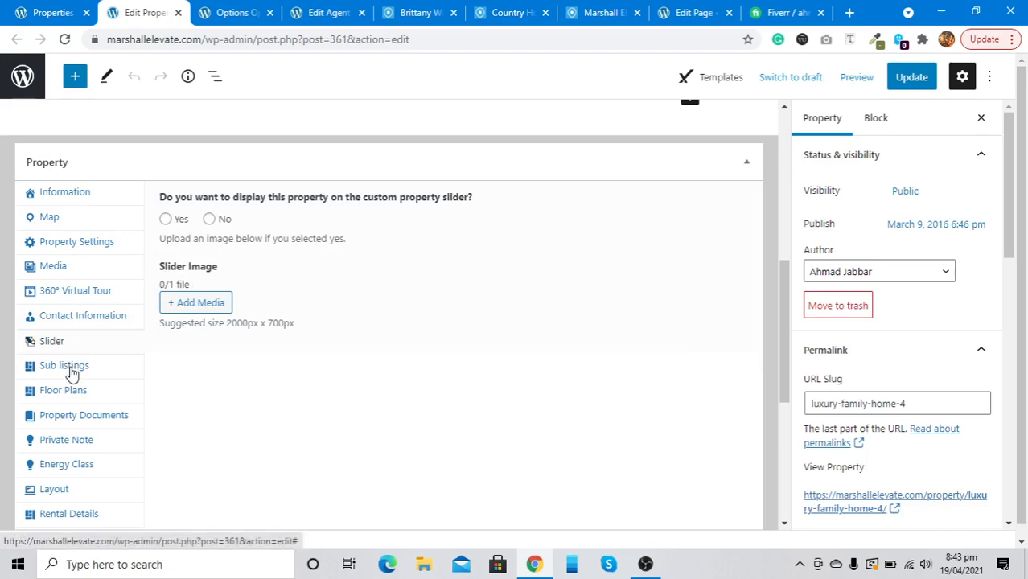
{"action": "left_click", "coordinate": [71, 371]}
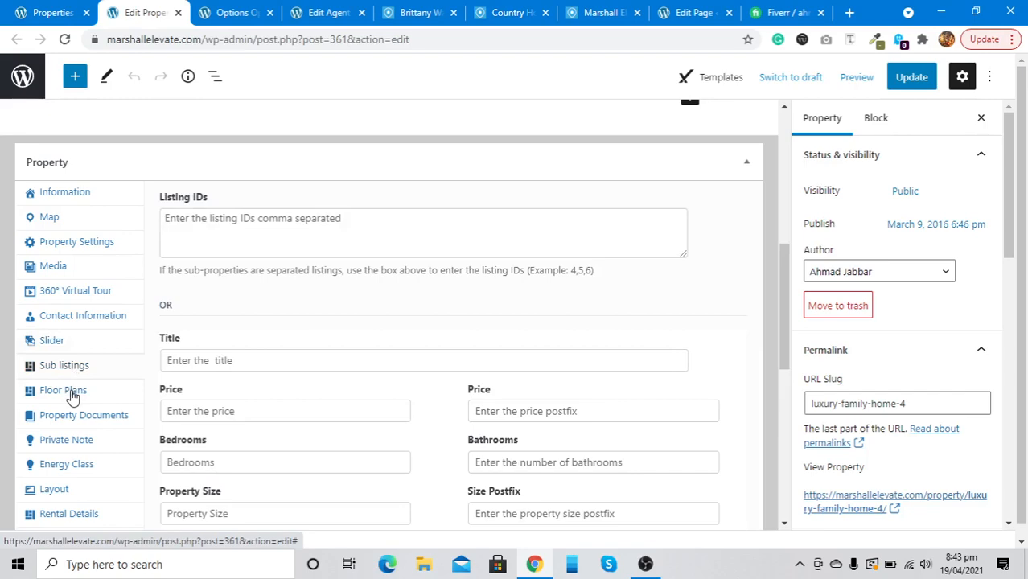
In Floor Plans, remove the First Floor plan entirely
{"action": "scroll", "coordinate": [223, 323], "scroll_direction": "down", "scroll_amount": 3}
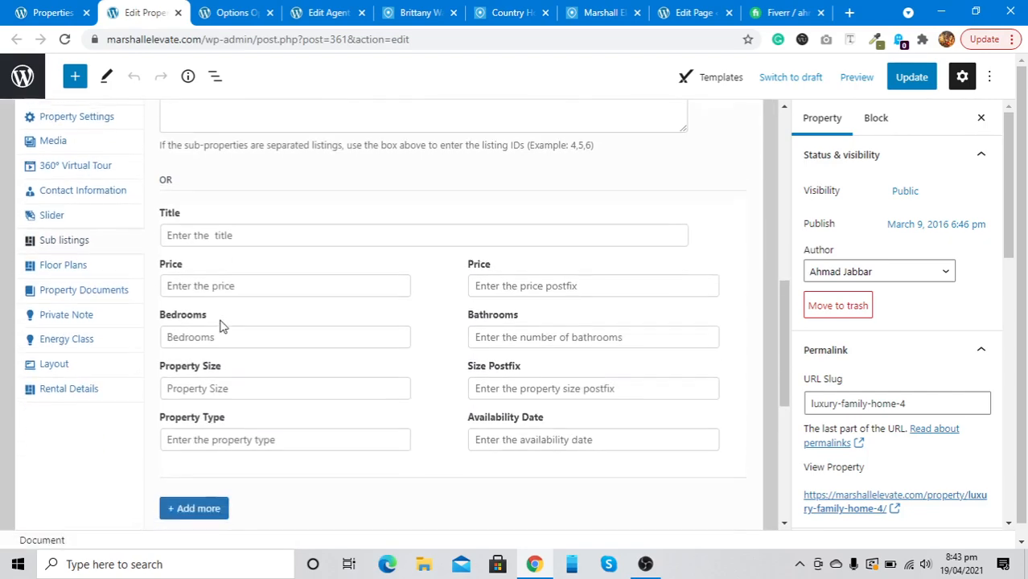
{"action": "scroll", "coordinate": [223, 324], "scroll_direction": "up", "scroll_amount": 1}
{"action": "scroll", "coordinate": [222, 324], "scroll_direction": "up", "scroll_amount": 1}
{"action": "left_click", "coordinate": [67, 351]}
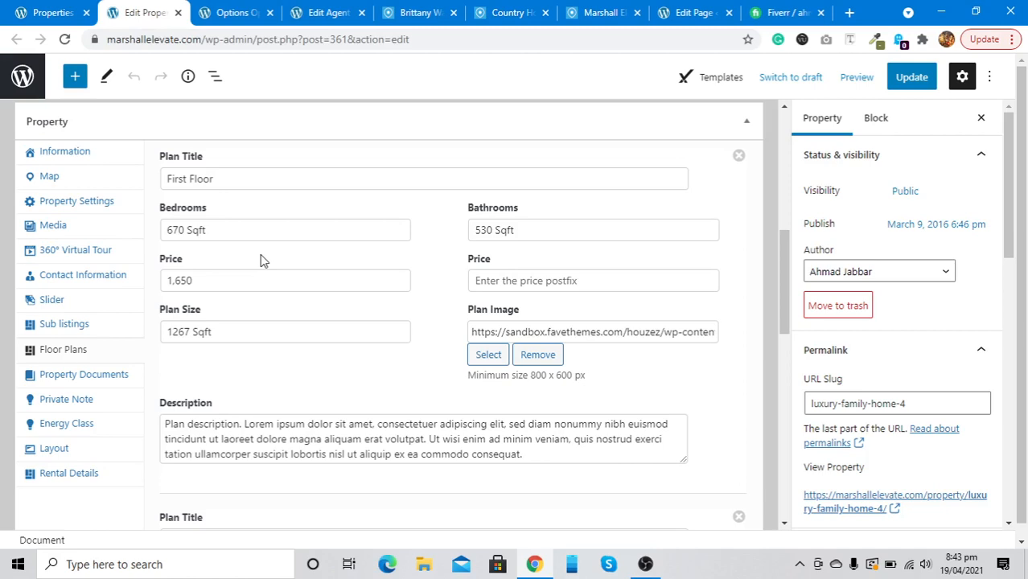
{"action": "scroll", "coordinate": [252, 183], "scroll_direction": "down", "scroll_amount": 1}
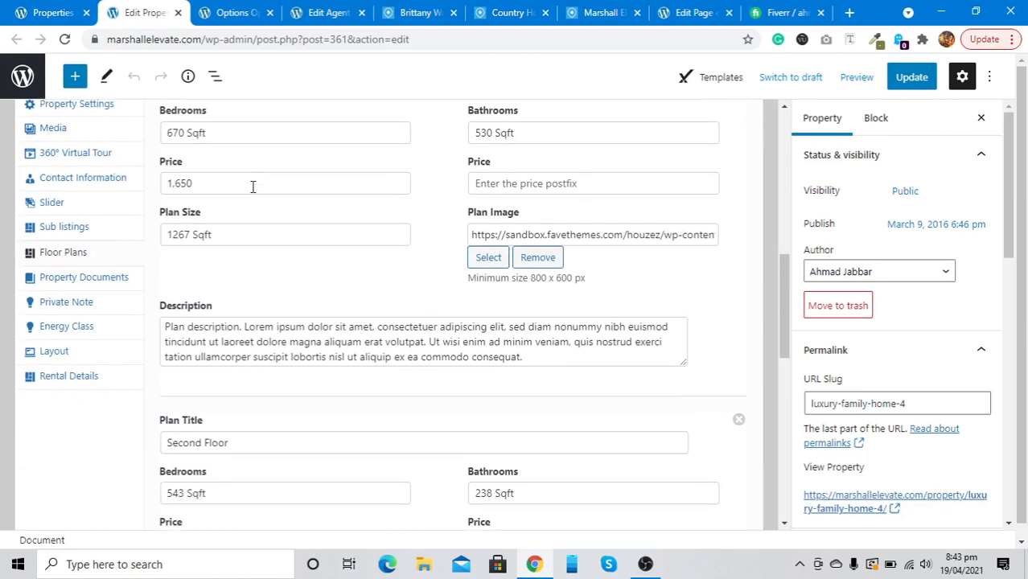
{"action": "scroll", "coordinate": [252, 191], "scroll_direction": "up", "scroll_amount": 1}
{"action": "double_click", "coordinate": [249, 165]}
{"action": "key", "text": "ctrl+a"}
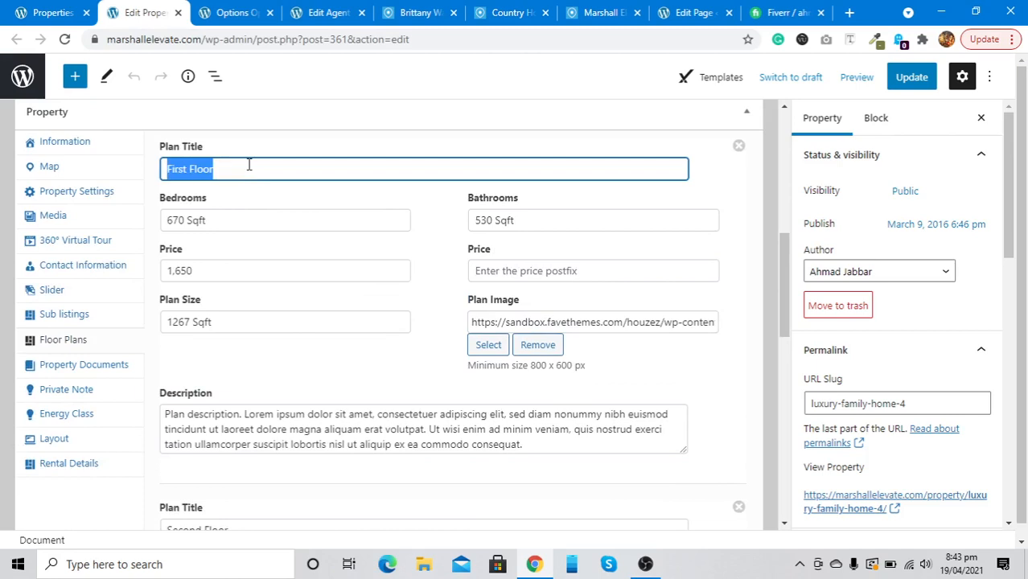
{"action": "key", "text": "BackSpace"}
{"action": "left_click", "coordinate": [532, 211]}
{"action": "key", "text": "ctrl+shift+Left"}
{"action": "key", "text": "ctrl+shift+Left"}
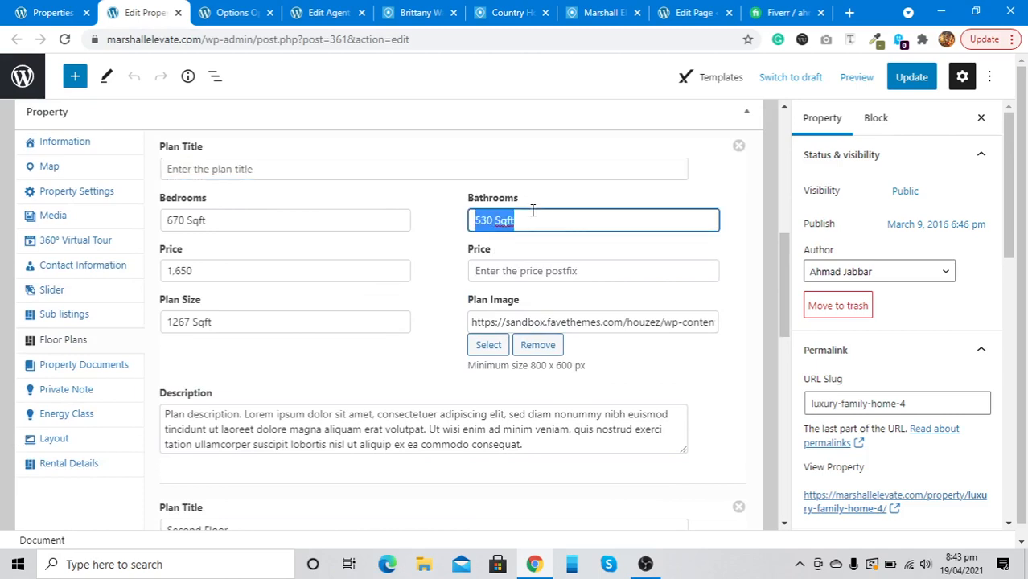
{"action": "left_click", "coordinate": [742, 150]}
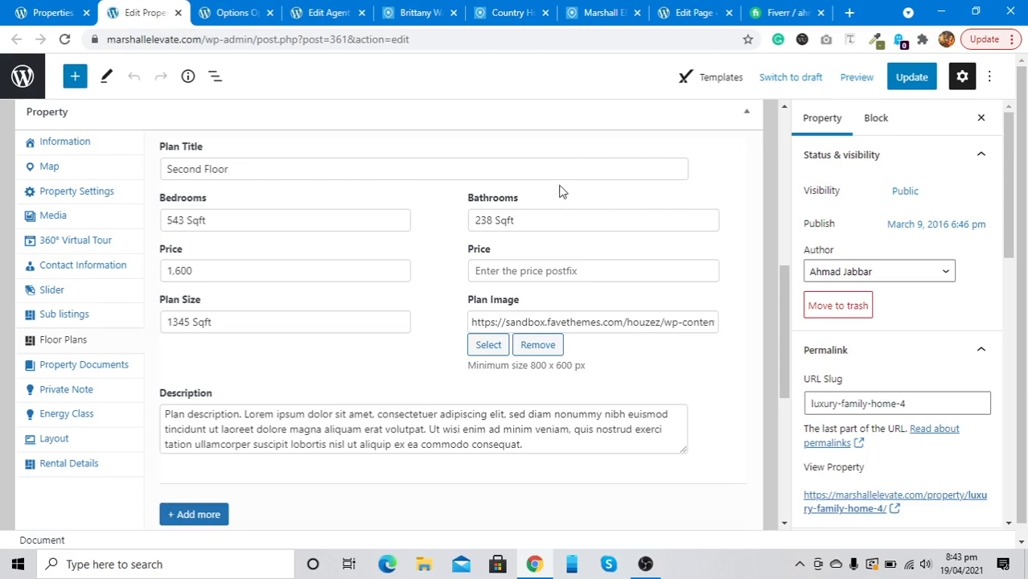
Empty the Second Floor plan's title, bathrooms and bedrooms fields
{"action": "left_click", "coordinate": [538, 168]}
{"action": "key", "text": "ctrl+a"}
{"action": "key", "text": "BackSpace"}
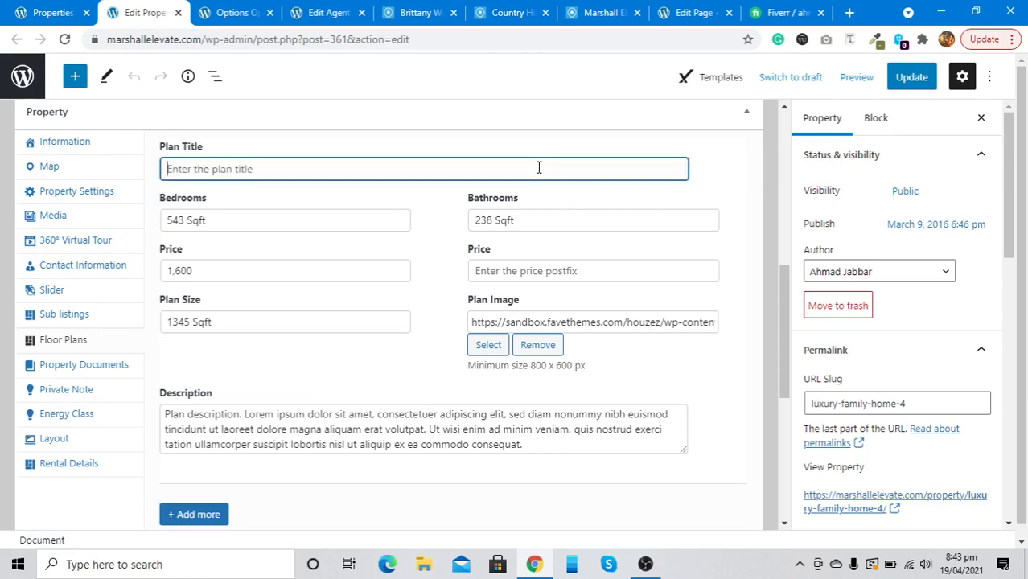
{"action": "left_click", "coordinate": [557, 226]}
{"action": "key", "text": "ctrl+a"}
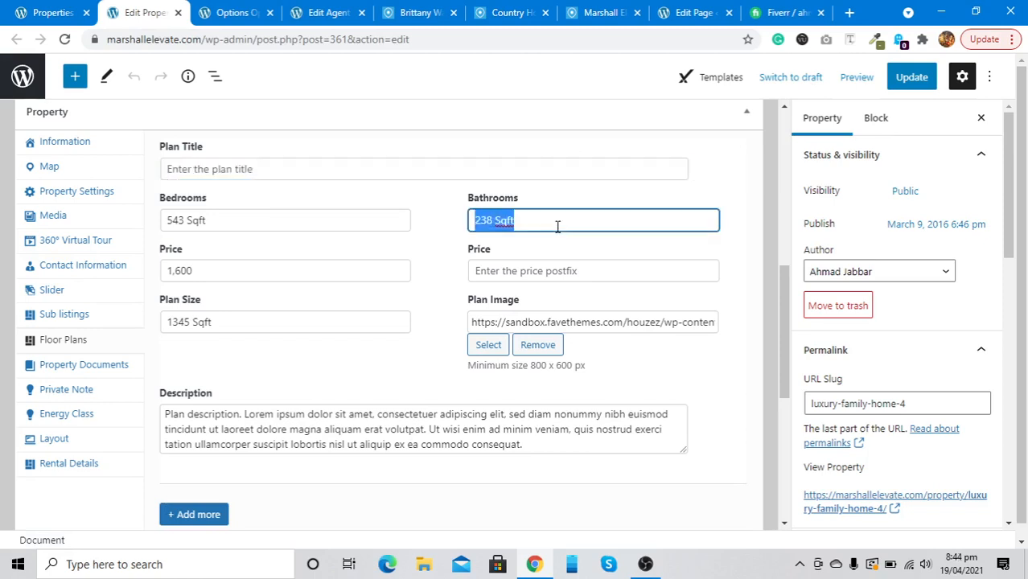
{"action": "key", "text": "BackSpace"}
{"action": "left_click", "coordinate": [558, 273]}
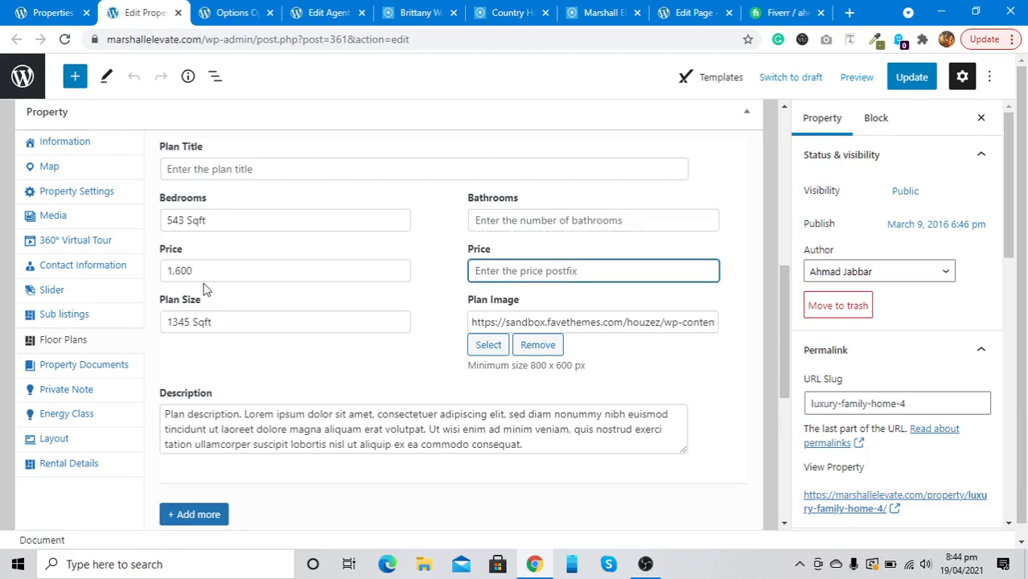
{"action": "double_click", "coordinate": [193, 212]}
{"action": "key", "text": "ctrl+a"}
{"action": "key", "text": "BackSpace"}
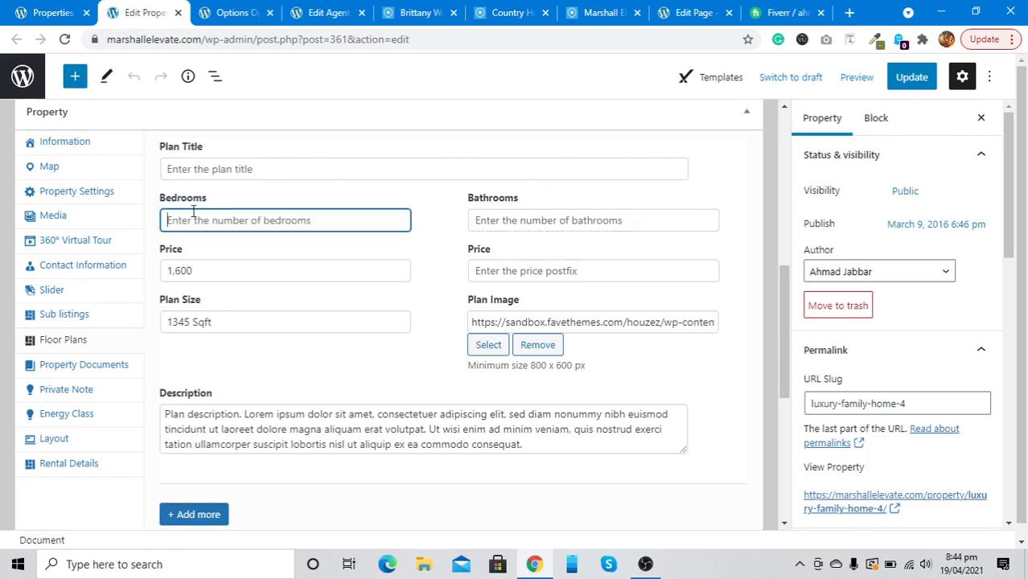
Clear the plan's 1,600 price, 1345 Sqft size, image address and description
{"action": "double_click", "coordinate": [192, 272]}
{"action": "key", "text": "BackSpace"}
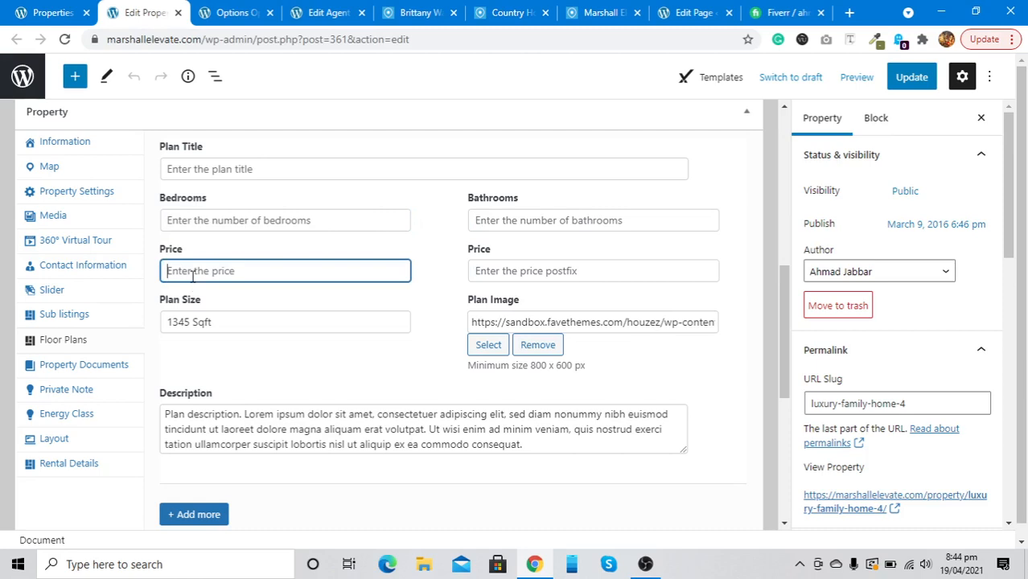
{"action": "left_click", "coordinate": [213, 330]}
{"action": "key", "text": "ctrl+a"}
{"action": "key", "text": "BackSpace"}
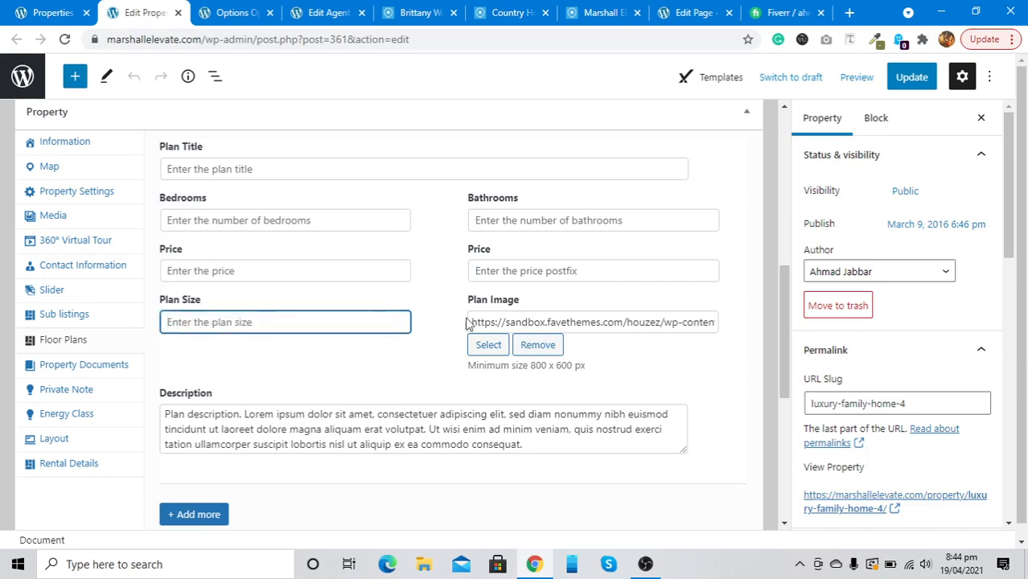
{"action": "left_click", "coordinate": [521, 318]}
{"action": "key", "text": "ctrl+a"}
{"action": "key", "text": "BackSpace"}
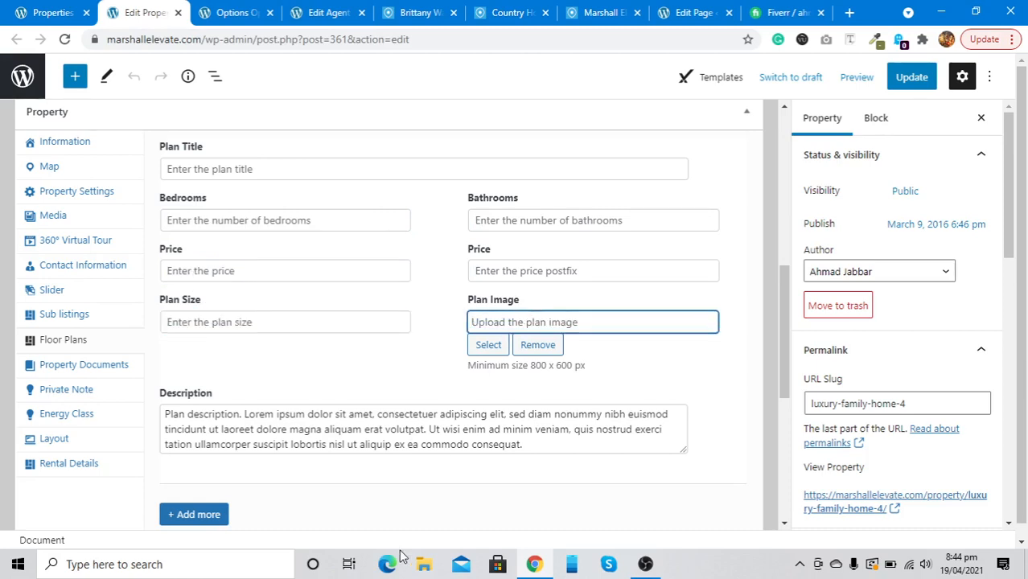
{"action": "left_click", "coordinate": [394, 424]}
{"action": "key", "text": "ctrl+a"}
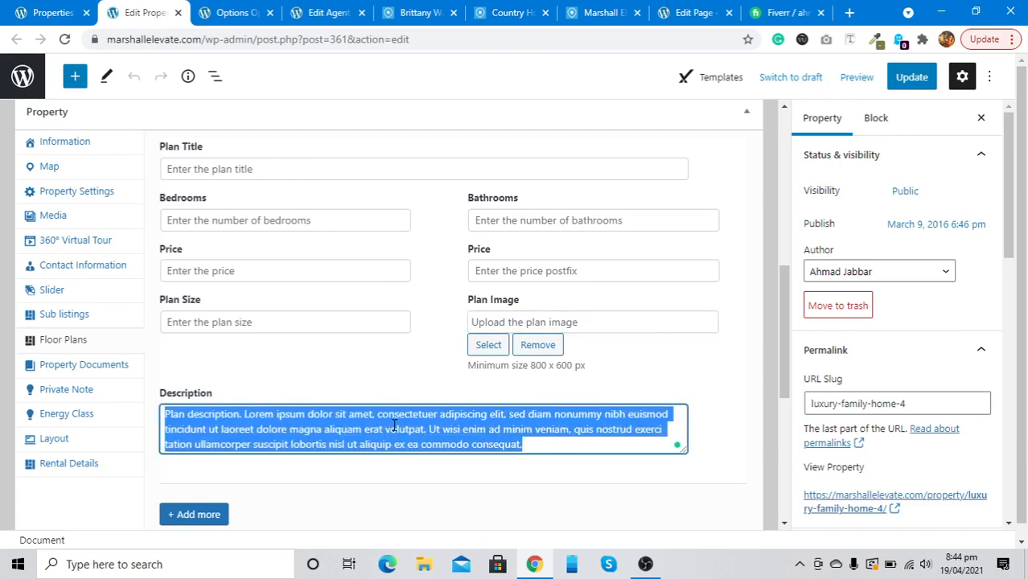
{"action": "key", "text": "BackSpace"}
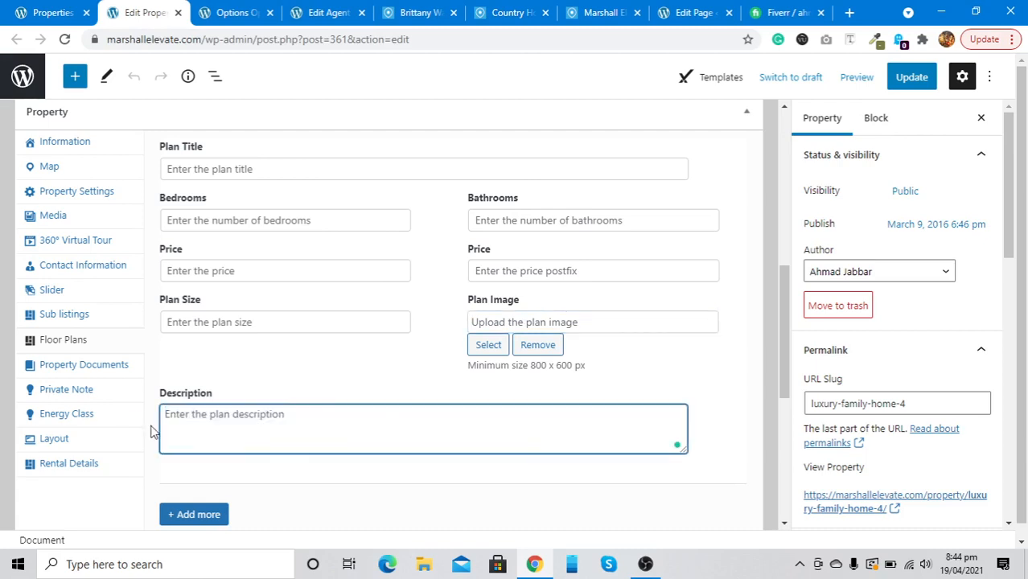
{"action": "left_click", "coordinate": [107, 370]}
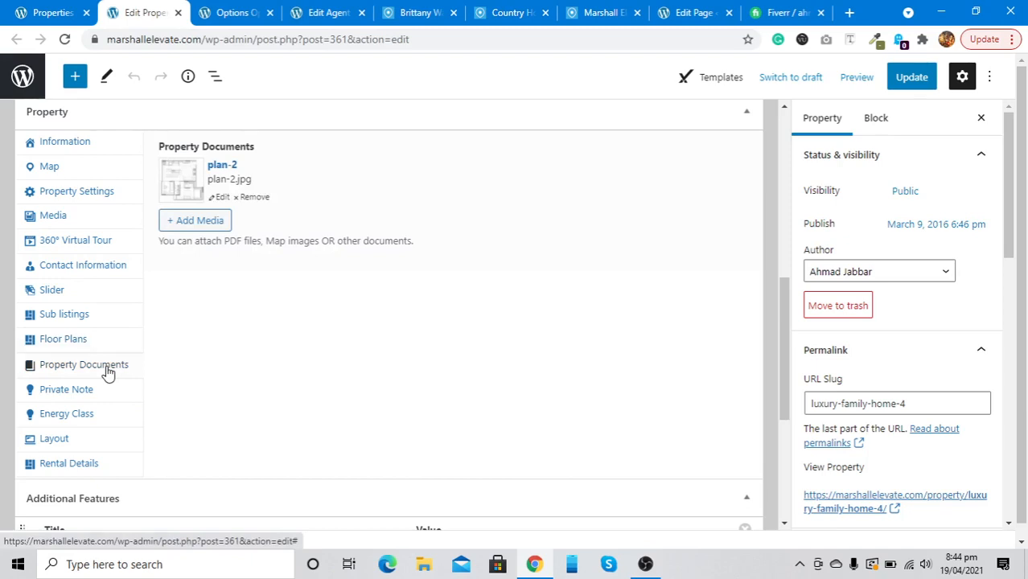
Look through Private Note, Energy Class (left unchanged) and Layout sections
{"action": "left_click", "coordinate": [77, 392]}
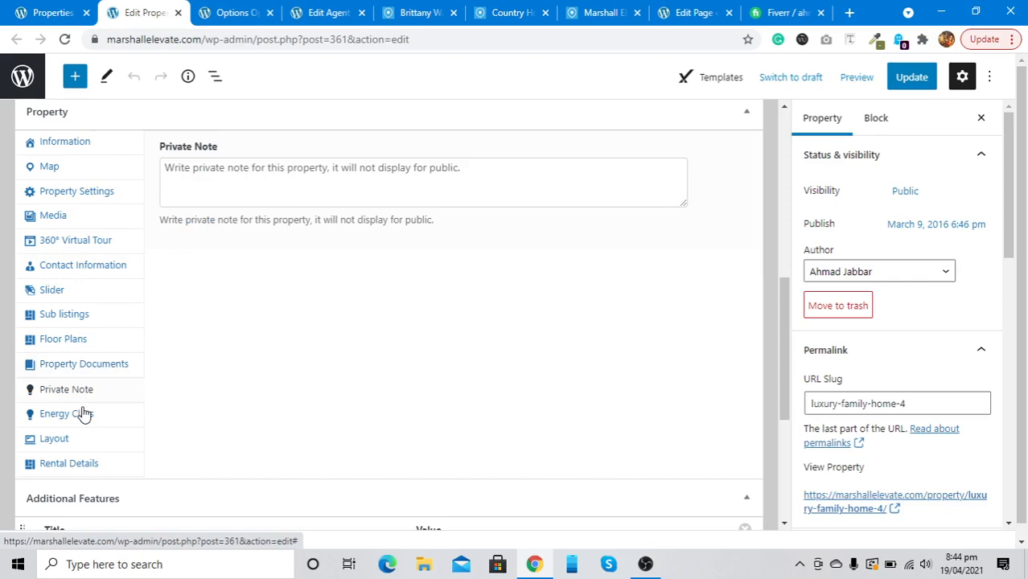
{"action": "left_click", "coordinate": [83, 414]}
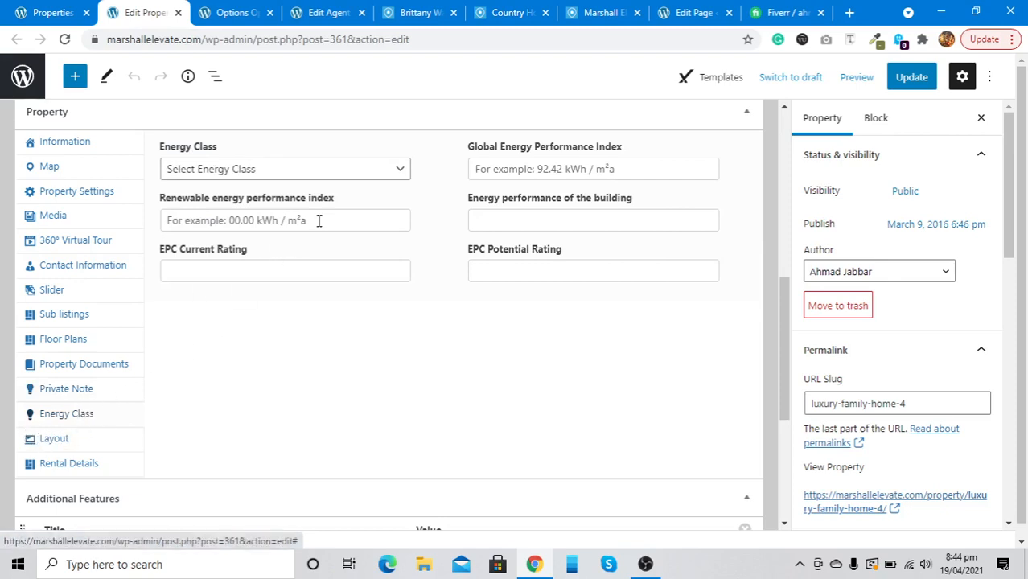
{"action": "left_click", "coordinate": [320, 177]}
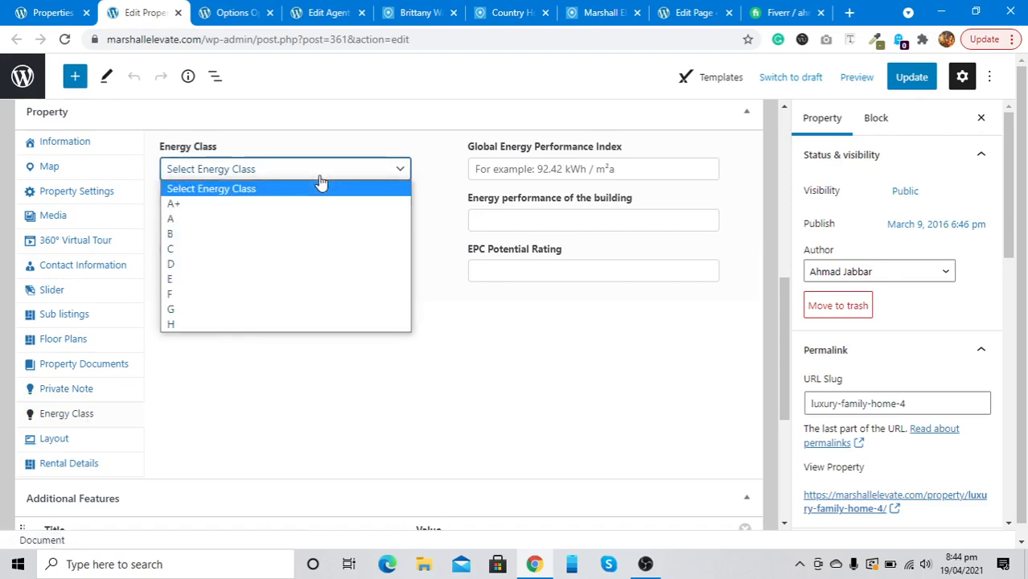
{"action": "left_click", "coordinate": [320, 178]}
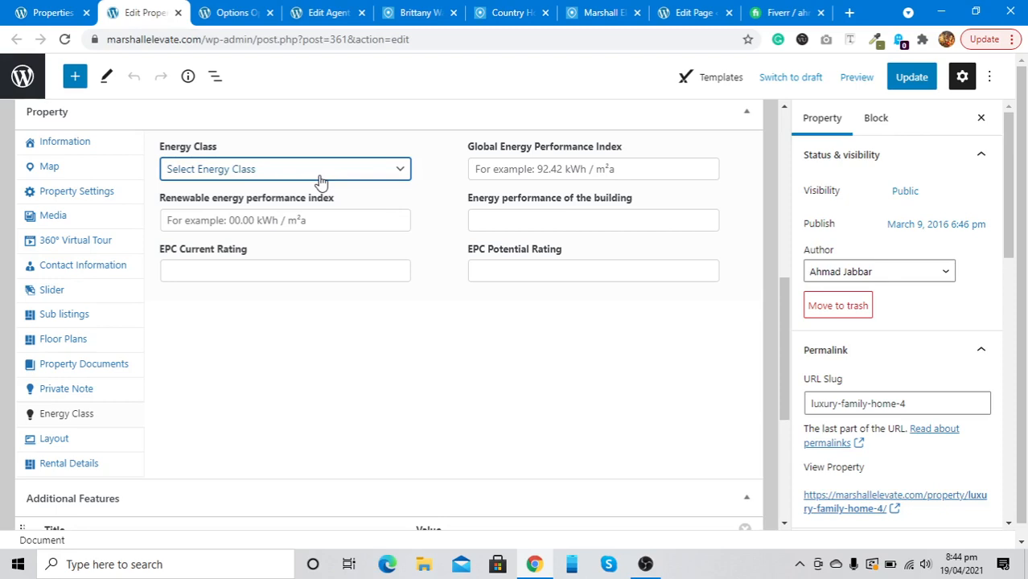
{"action": "left_click", "coordinate": [73, 438]}
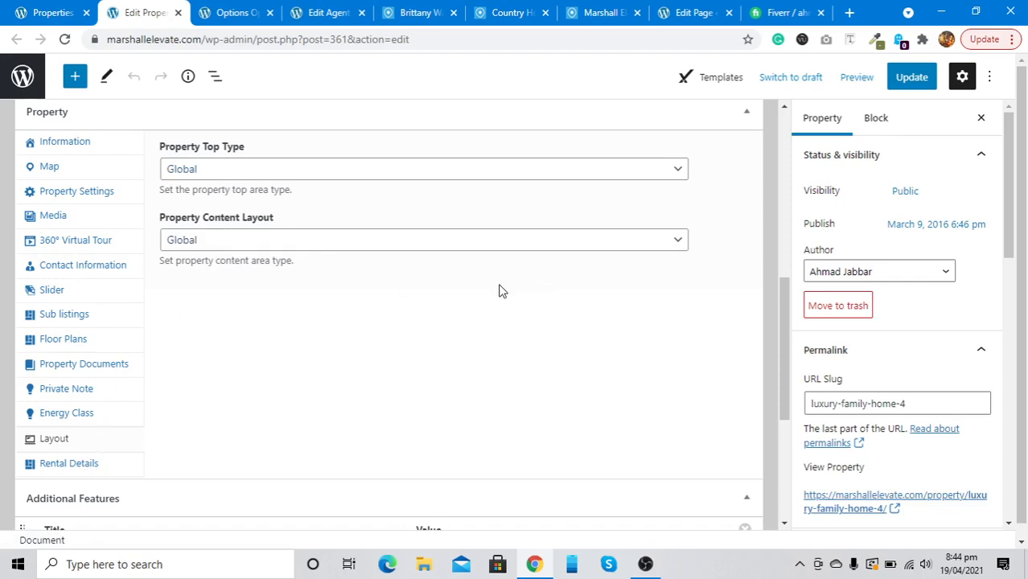
Add a blank seventh Additional Features row and click into its Title and Value
{"action": "scroll", "coordinate": [499, 290], "scroll_direction": "down", "scroll_amount": 1}
{"action": "scroll", "coordinate": [499, 290], "scroll_direction": "up", "scroll_amount": 1}
{"action": "scroll", "coordinate": [499, 291], "scroll_direction": "down", "scroll_amount": 4}
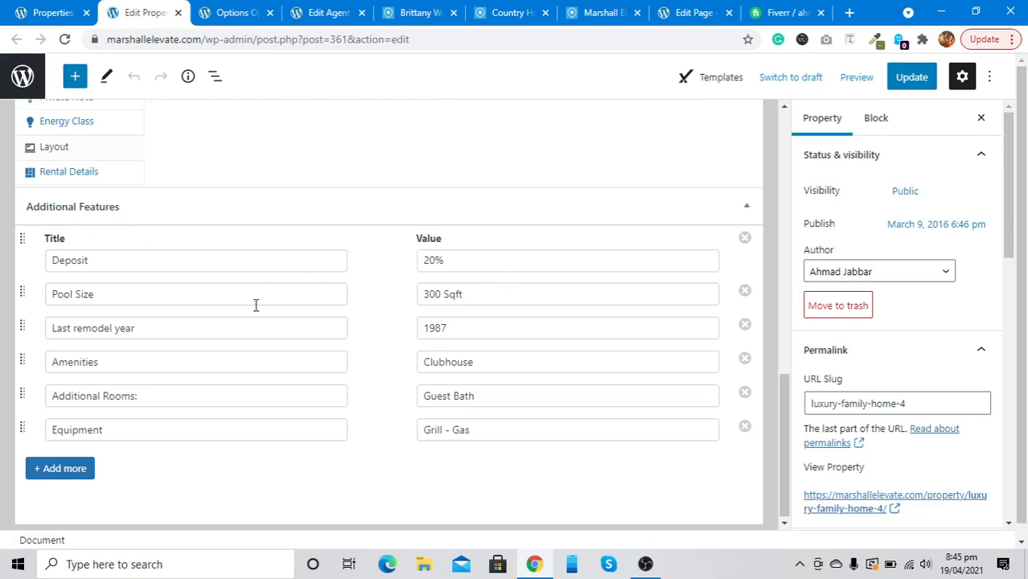
{"action": "left_click", "coordinate": [50, 468]}
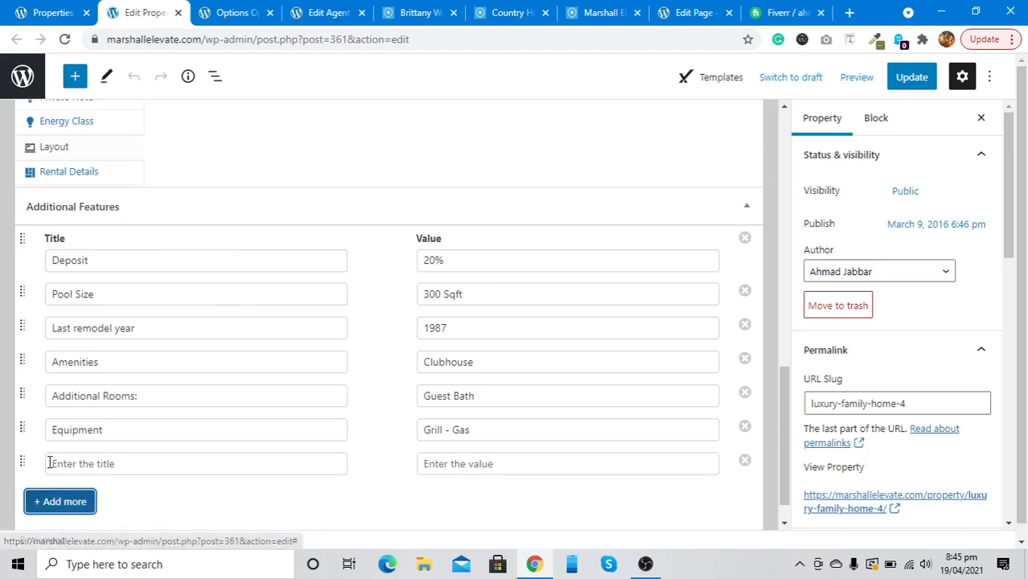
{"action": "left_click", "coordinate": [136, 472]}
{"action": "left_click", "coordinate": [467, 457]}
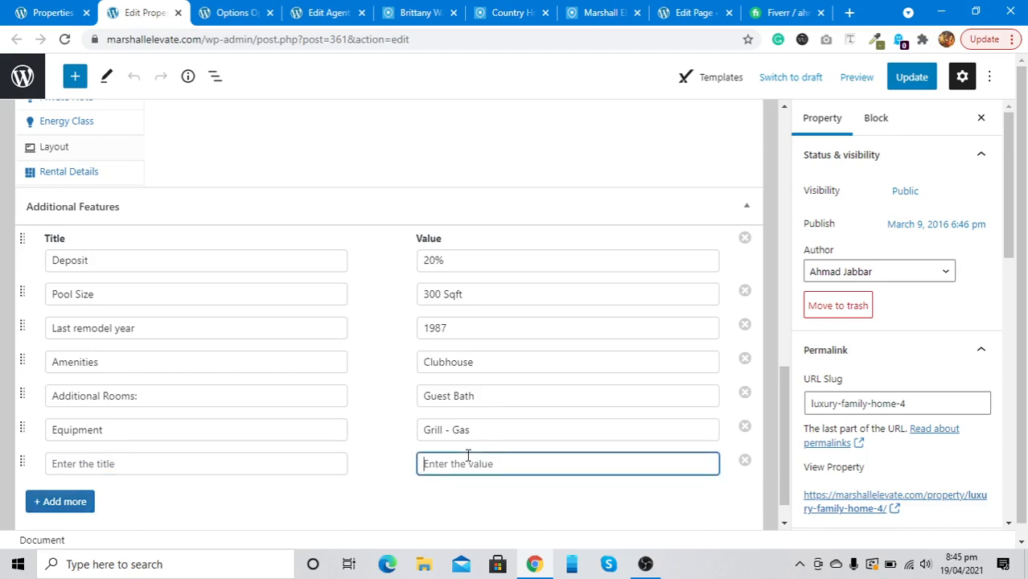
Switch to the agent's public profile page and scroll down its listings
{"action": "left_click", "coordinate": [417, 12]}
{"action": "scroll", "coordinate": [232, 268], "scroll_direction": "down", "scroll_amount": 3}
{"action": "scroll", "coordinate": [233, 266], "scroll_direction": "down", "scroll_amount": 10}
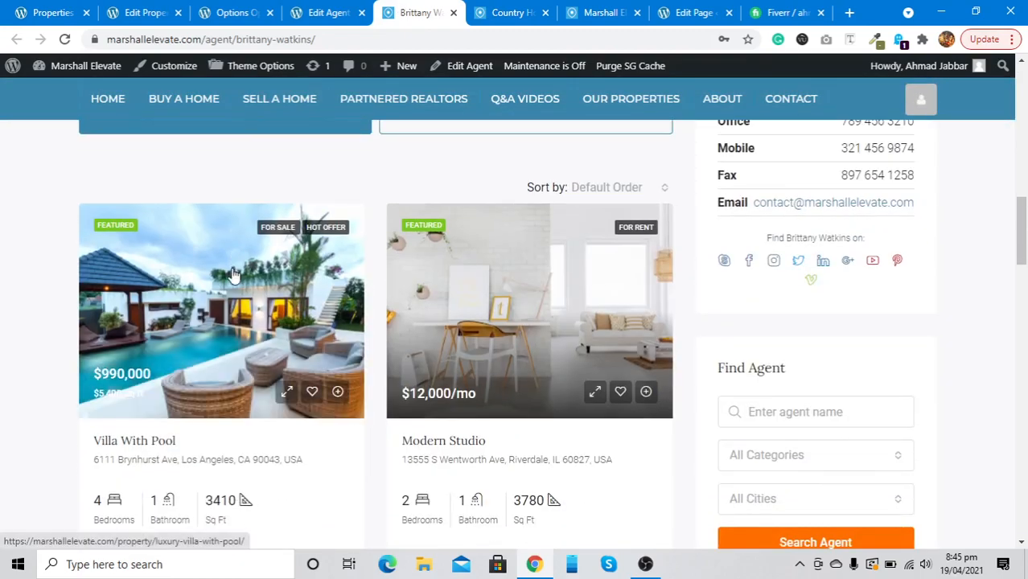
Open the Single Family Home listing and review its six Additional Details, including Deposit 20%
{"action": "scroll", "coordinate": [233, 275], "scroll_direction": "down", "scroll_amount": 5}
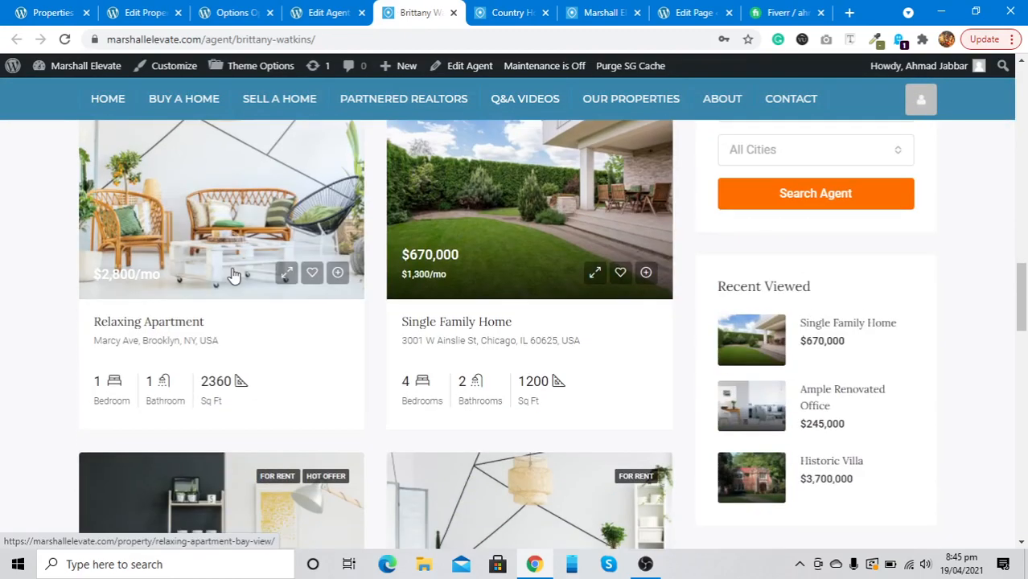
{"action": "left_click", "coordinate": [573, 195]}
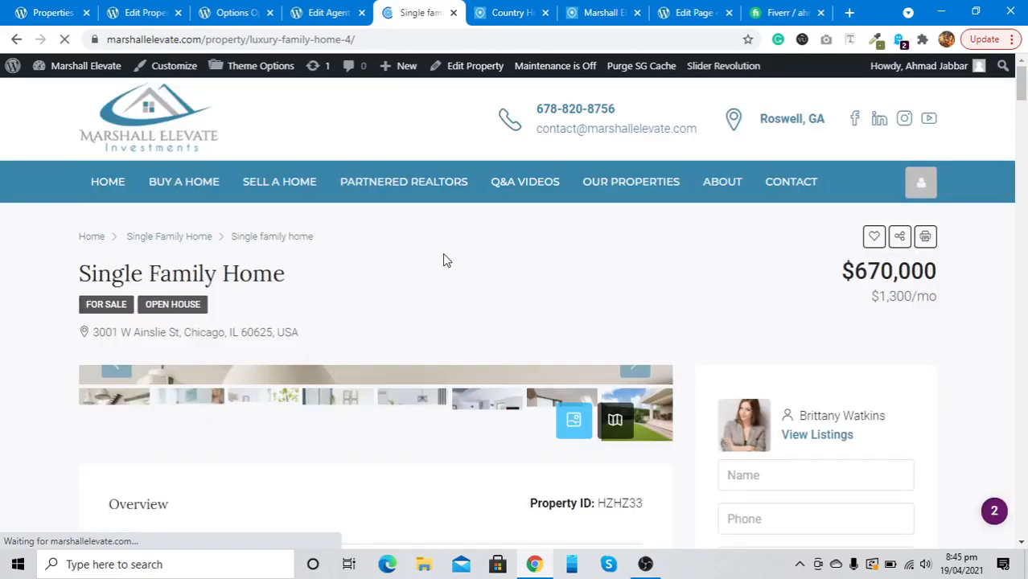
{"action": "scroll", "coordinate": [443, 254], "scroll_direction": "down", "scroll_amount": 5}
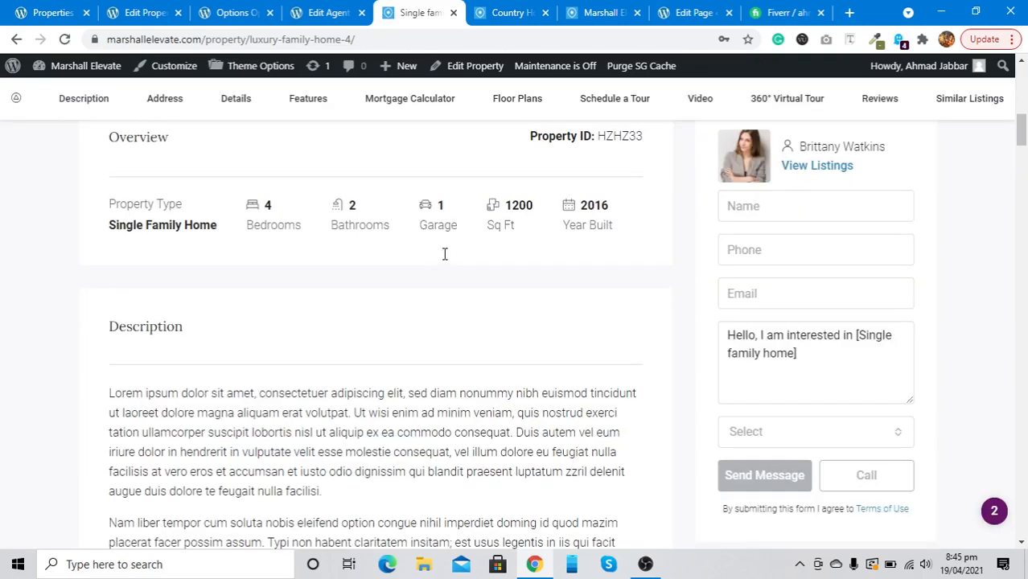
{"action": "scroll", "coordinate": [444, 254], "scroll_direction": "down", "scroll_amount": 10}
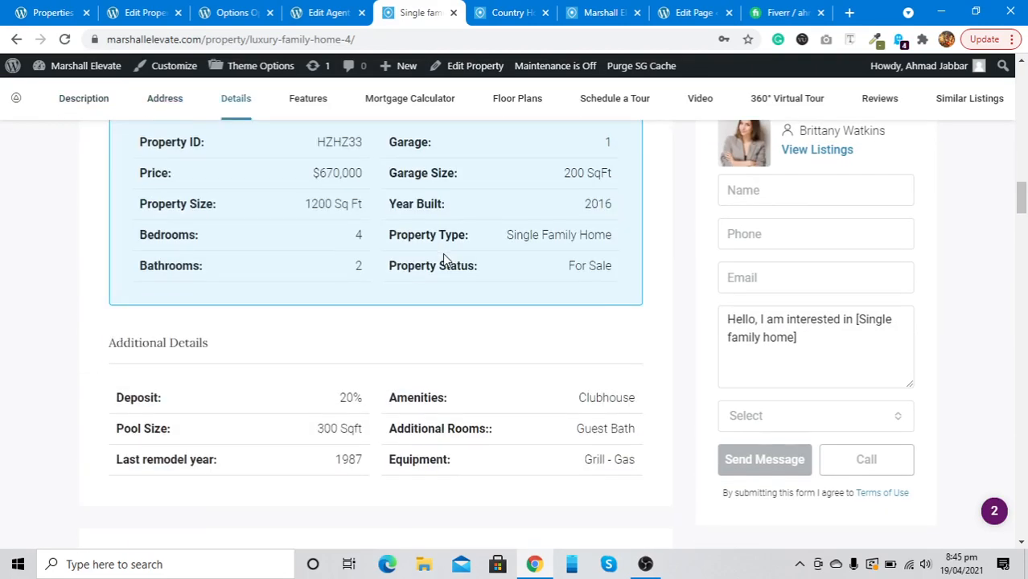
{"action": "scroll", "coordinate": [442, 257], "scroll_direction": "up", "scroll_amount": 1}
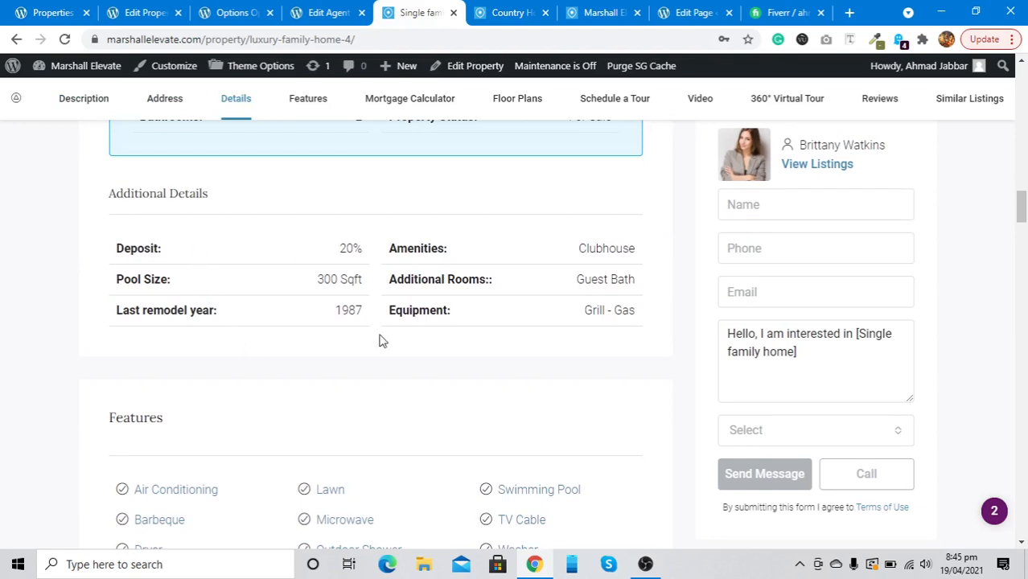
{"action": "scroll", "coordinate": [268, 304], "scroll_direction": "down", "scroll_amount": 1}
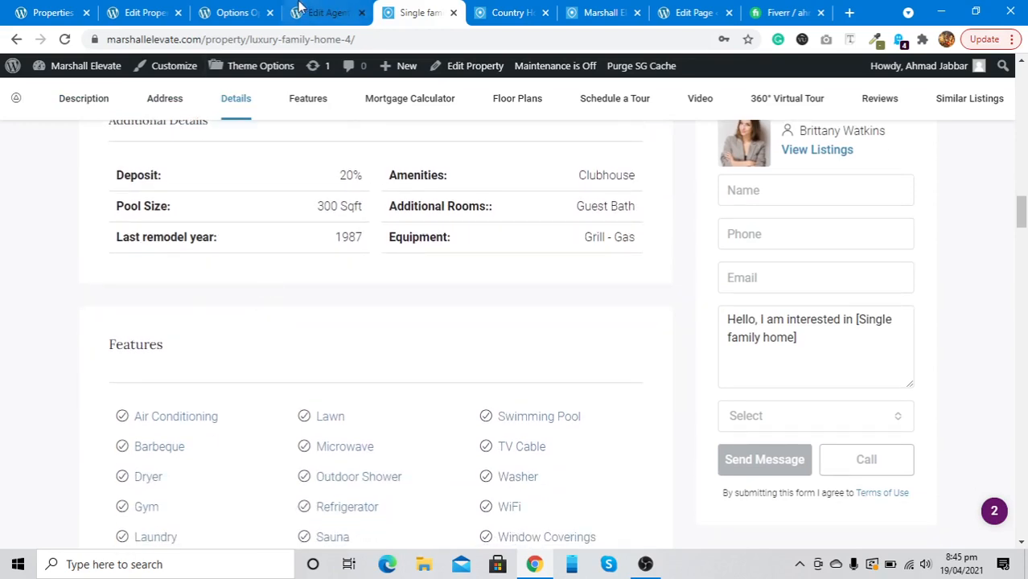
Return to the Single family home Edit Property tab and scroll through the editor
{"action": "left_click", "coordinate": [165, 12]}
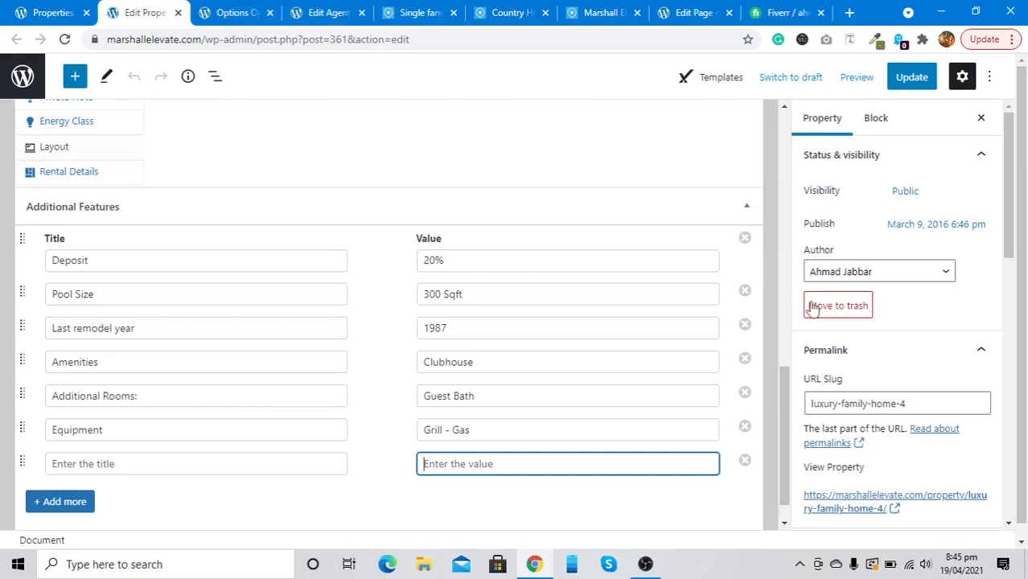
{"action": "scroll", "coordinate": [903, 372], "scroll_direction": "down", "scroll_amount": 6}
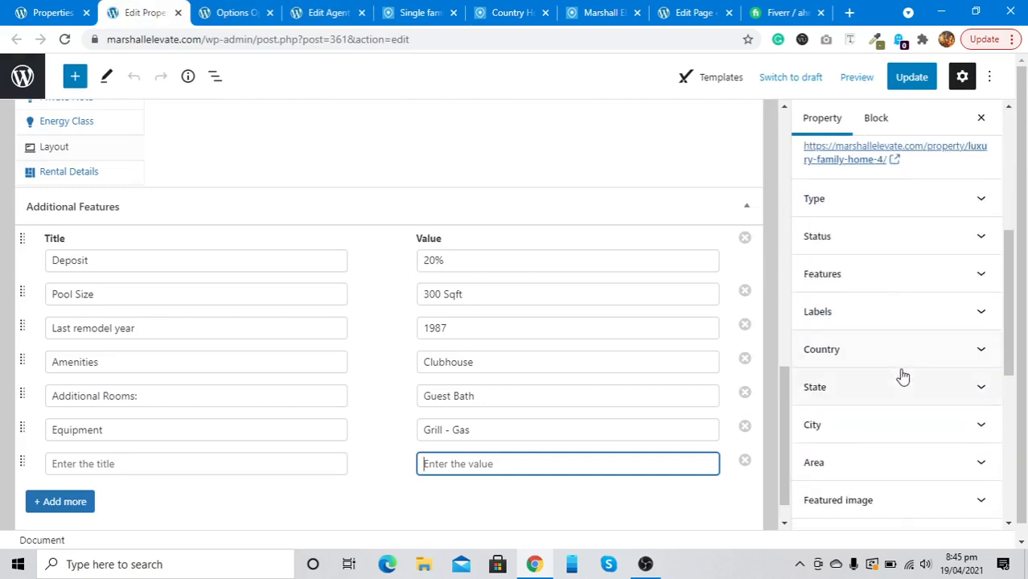
{"action": "scroll", "coordinate": [903, 376], "scroll_direction": "up", "scroll_amount": 3}
{"action": "scroll", "coordinate": [903, 377], "scroll_direction": "down", "scroll_amount": 1}
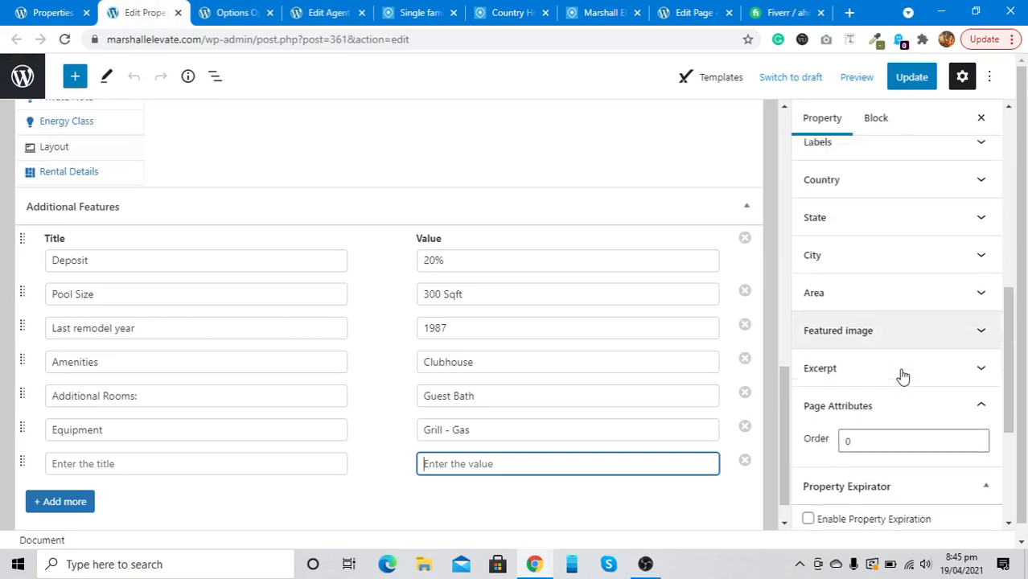
{"action": "scroll", "coordinate": [903, 376], "scroll_direction": "up", "scroll_amount": 1}
{"action": "scroll", "coordinate": [880, 202], "scroll_direction": "up", "scroll_amount": 2}
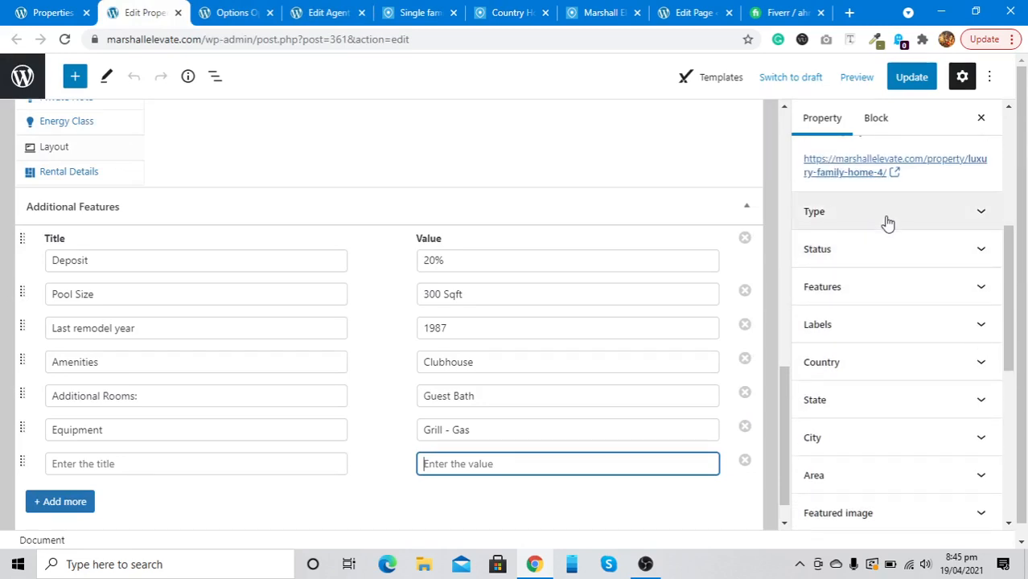
Expand and collapse the Type, Status and Features sidebar boxes to review them
{"action": "left_click", "coordinate": [887, 223]}
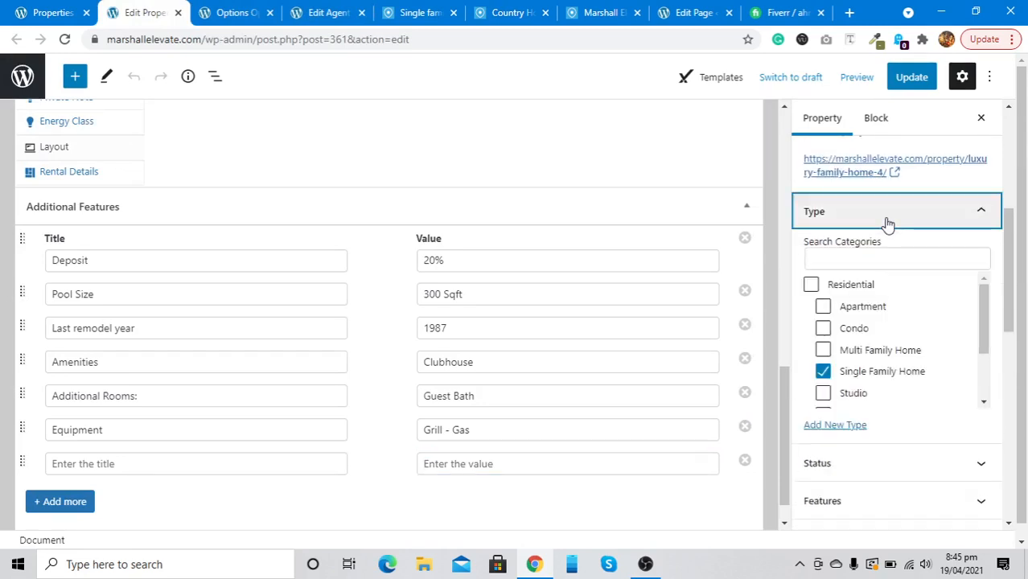
{"action": "left_click", "coordinate": [888, 217]}
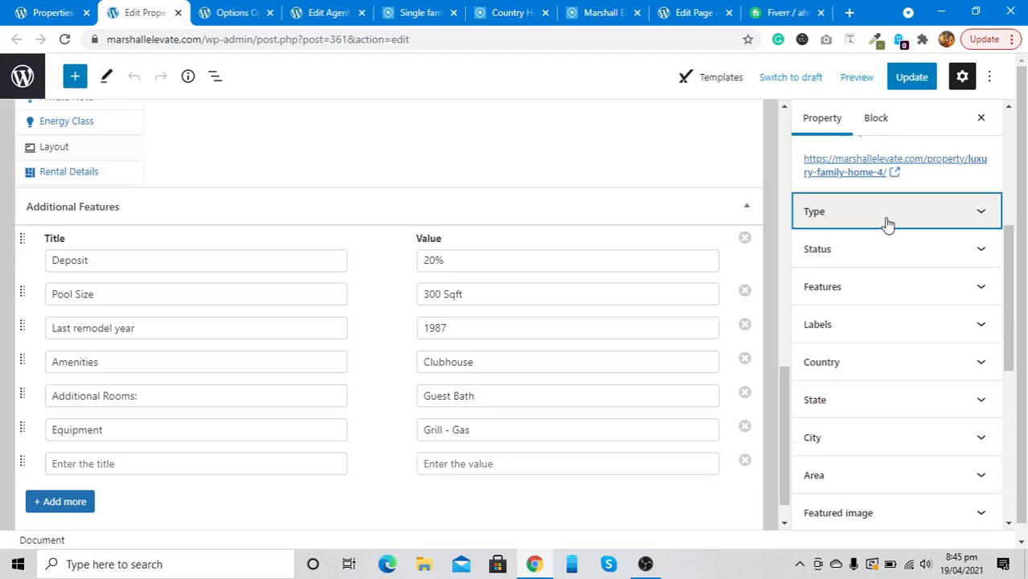
{"action": "left_click", "coordinate": [885, 263]}
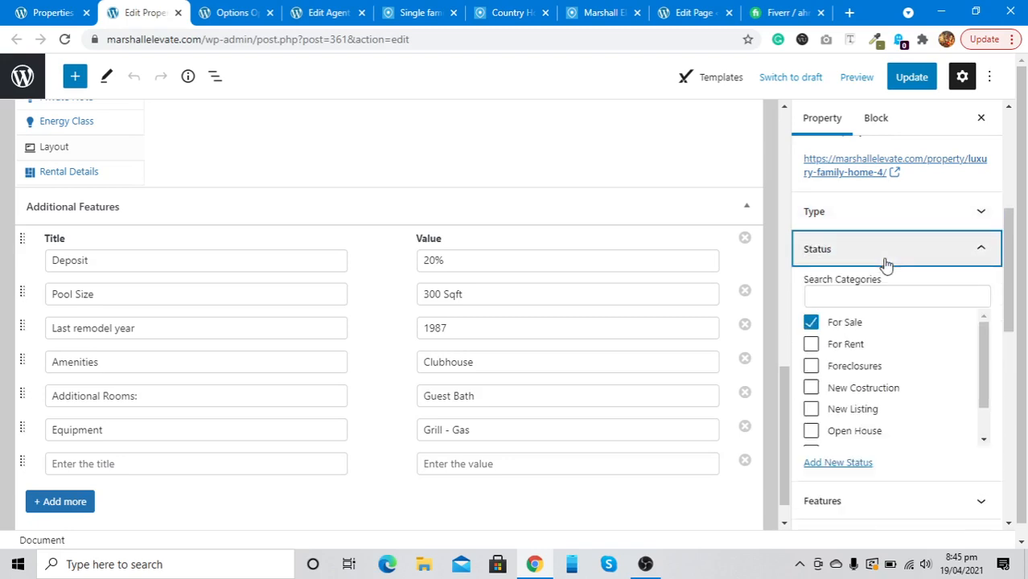
{"action": "left_click", "coordinate": [885, 262]}
{"action": "left_click", "coordinate": [884, 291]}
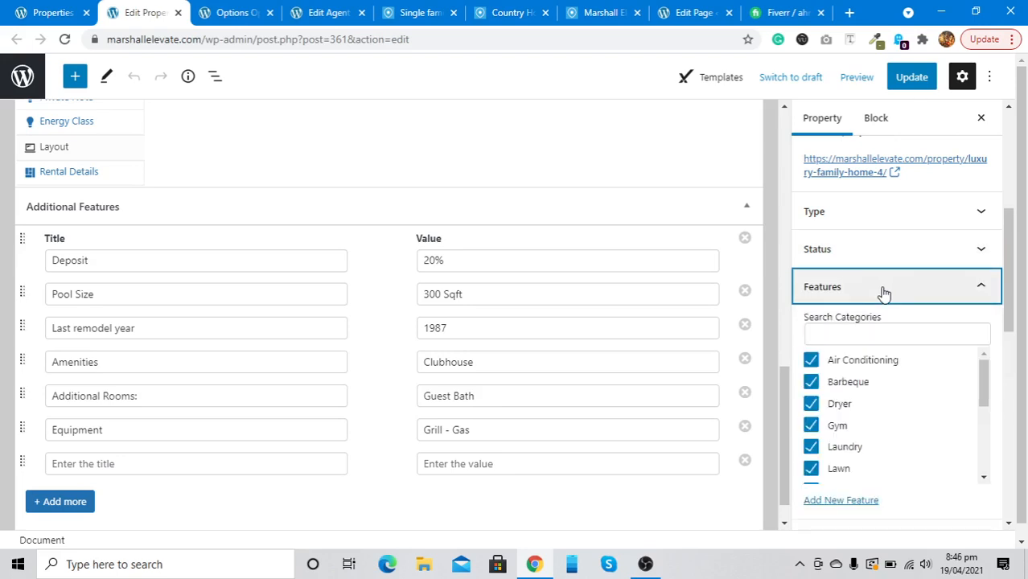
{"action": "left_click", "coordinate": [884, 291]}
{"action": "left_click", "coordinate": [885, 291]}
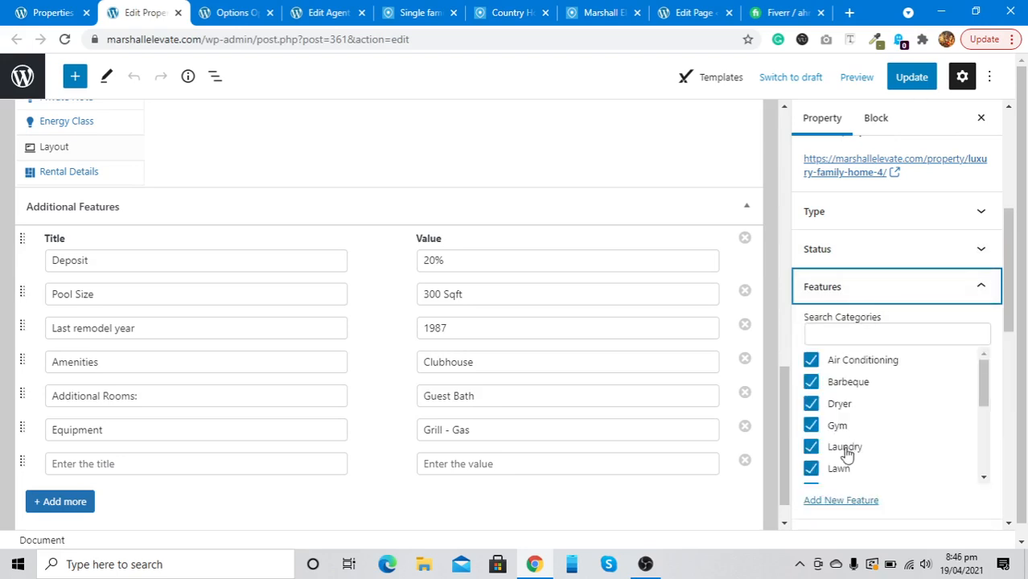
{"action": "left_click", "coordinate": [847, 301]}
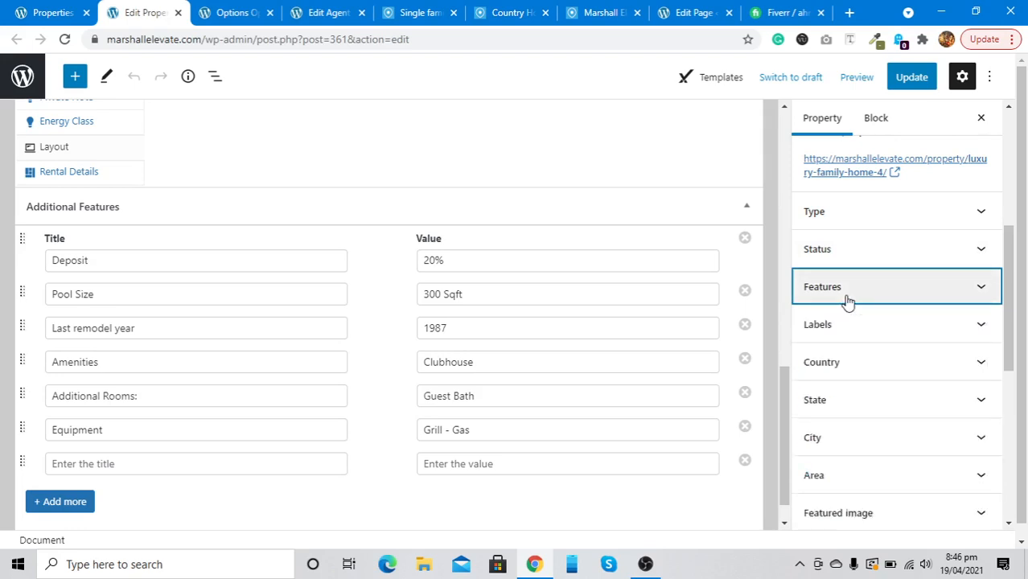
Check the Labels box, then expand the Excerpt box
{"action": "scroll", "coordinate": [847, 301], "scroll_direction": "down", "scroll_amount": 3}
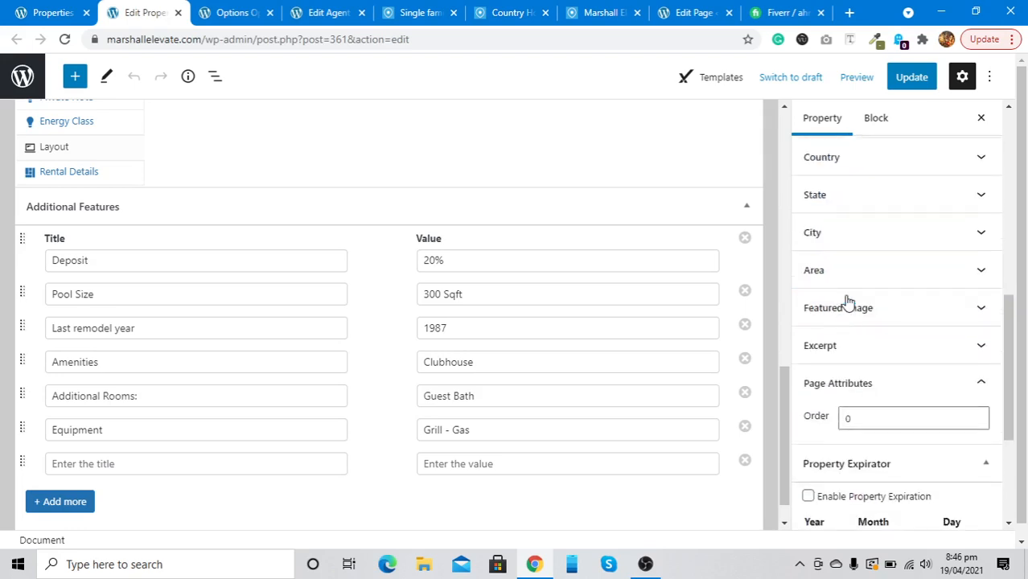
{"action": "scroll", "coordinate": [845, 298], "scroll_direction": "up", "scroll_amount": 1}
{"action": "left_click", "coordinate": [832, 204]}
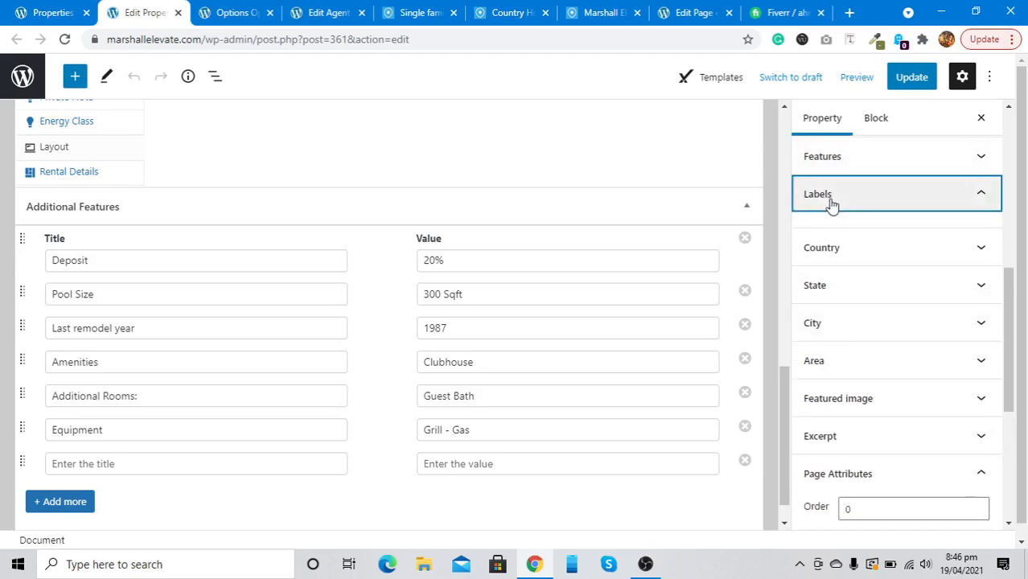
{"action": "left_click", "coordinate": [832, 203]}
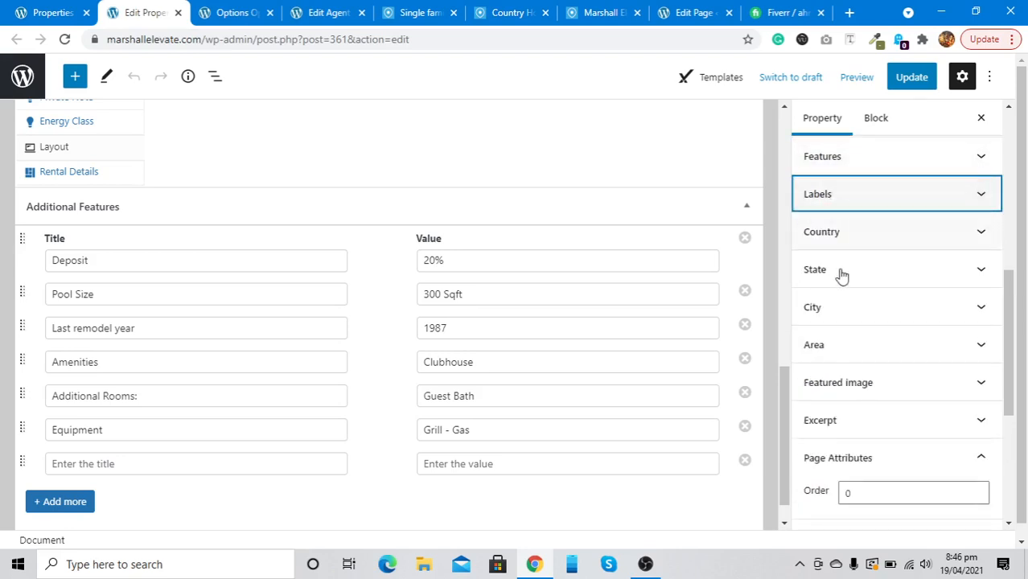
{"action": "left_click", "coordinate": [850, 412]}
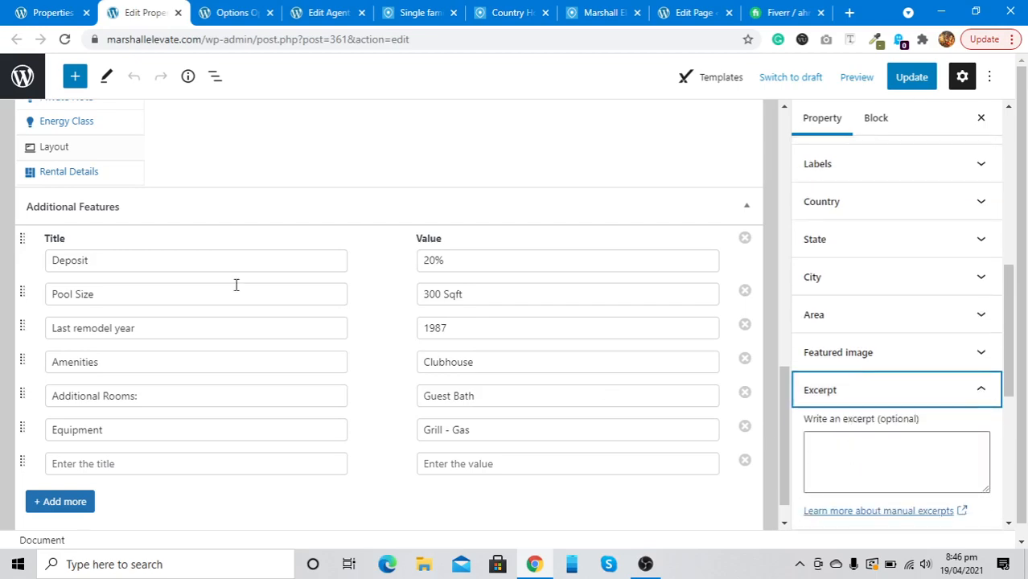
{"action": "scroll", "coordinate": [237, 285], "scroll_direction": "up", "scroll_amount": 15}
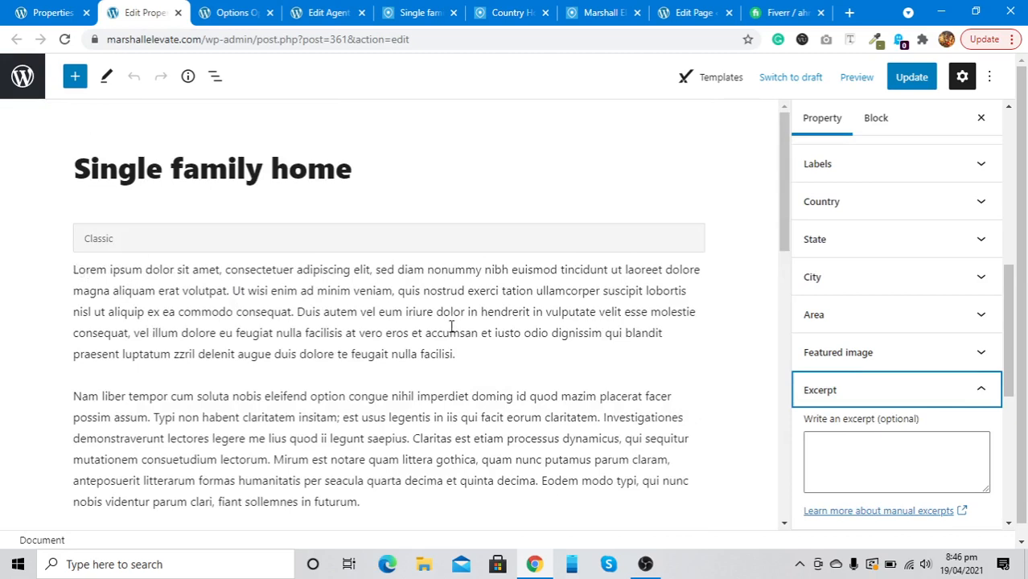
Collapse the Property Expirator and Paid Submission settings boxes
{"action": "scroll", "coordinate": [877, 433], "scroll_direction": "down", "scroll_amount": 4}
{"action": "scroll", "coordinate": [891, 445], "scroll_direction": "down", "scroll_amount": 1}
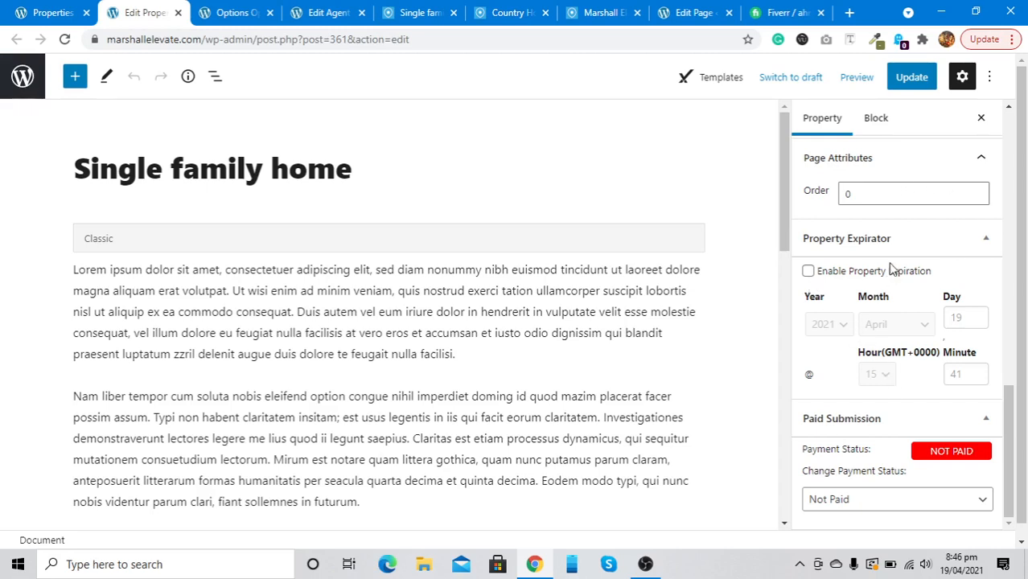
{"action": "left_click", "coordinate": [889, 238]}
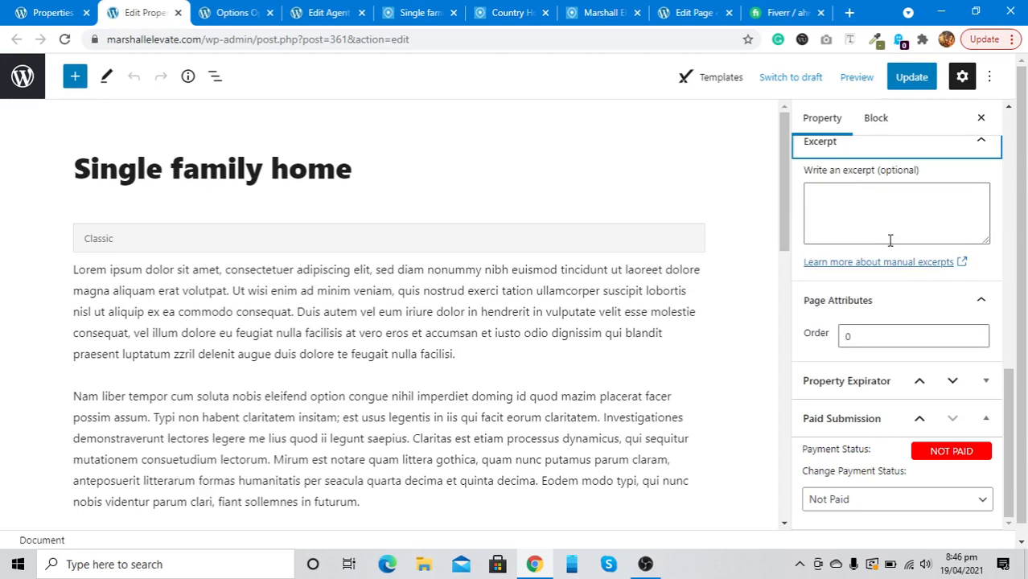
{"action": "left_click", "coordinate": [873, 416]}
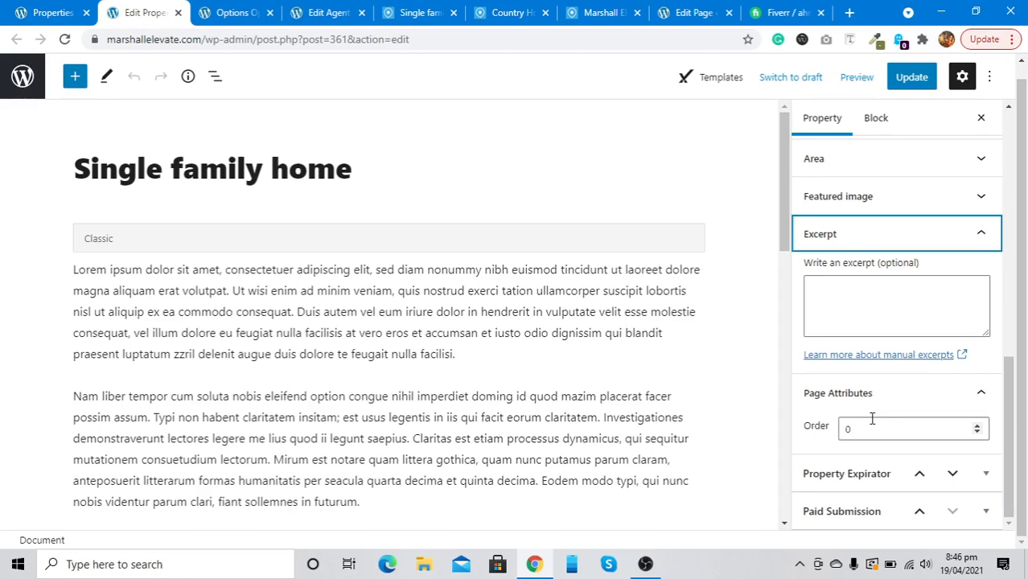
Update the Single family home listing to get the page-updated confirmation
{"action": "scroll", "coordinate": [437, 423], "scroll_direction": "down", "scroll_amount": 8}
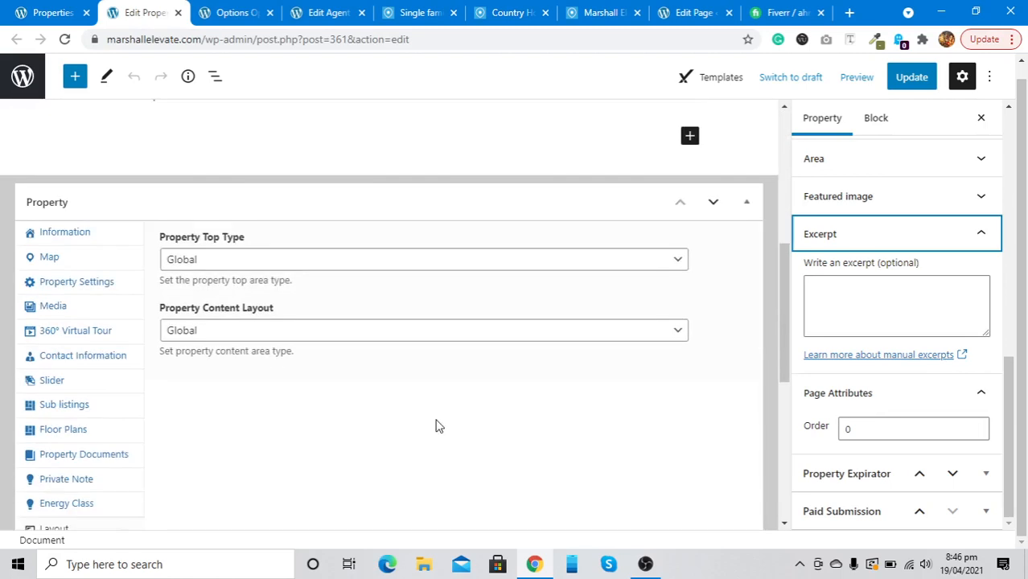
{"action": "scroll", "coordinate": [437, 426], "scroll_direction": "down", "scroll_amount": 3}
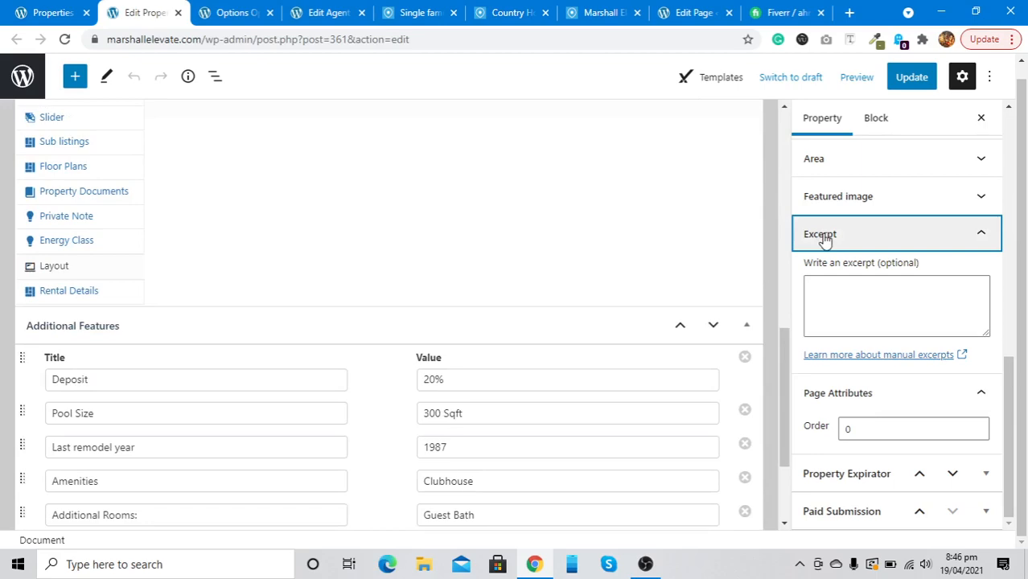
{"action": "scroll", "coordinate": [390, 361], "scroll_direction": "down", "scroll_amount": 2}
{"action": "scroll", "coordinate": [389, 360], "scroll_direction": "up", "scroll_amount": 15}
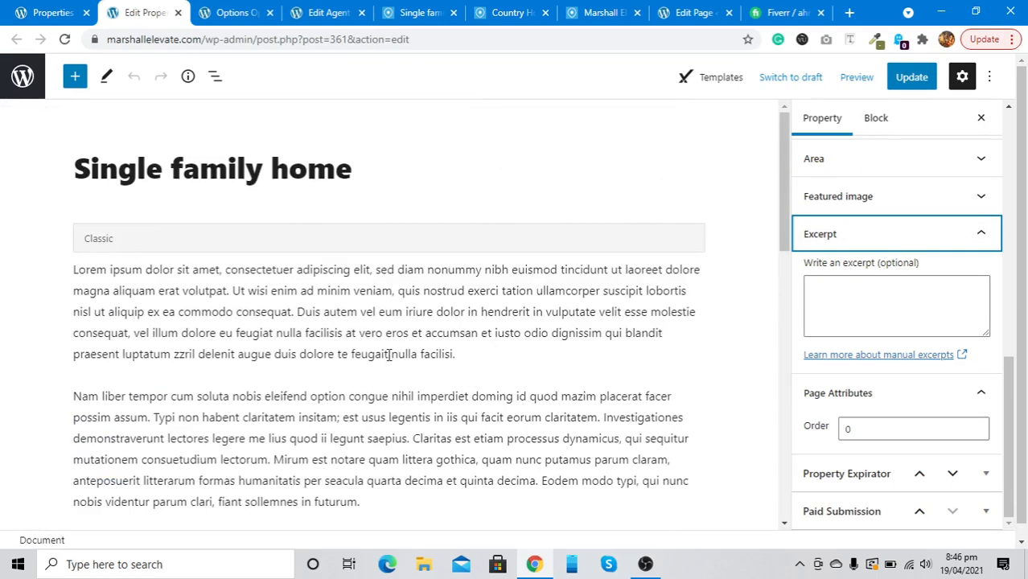
{"action": "left_click", "coordinate": [913, 81]}
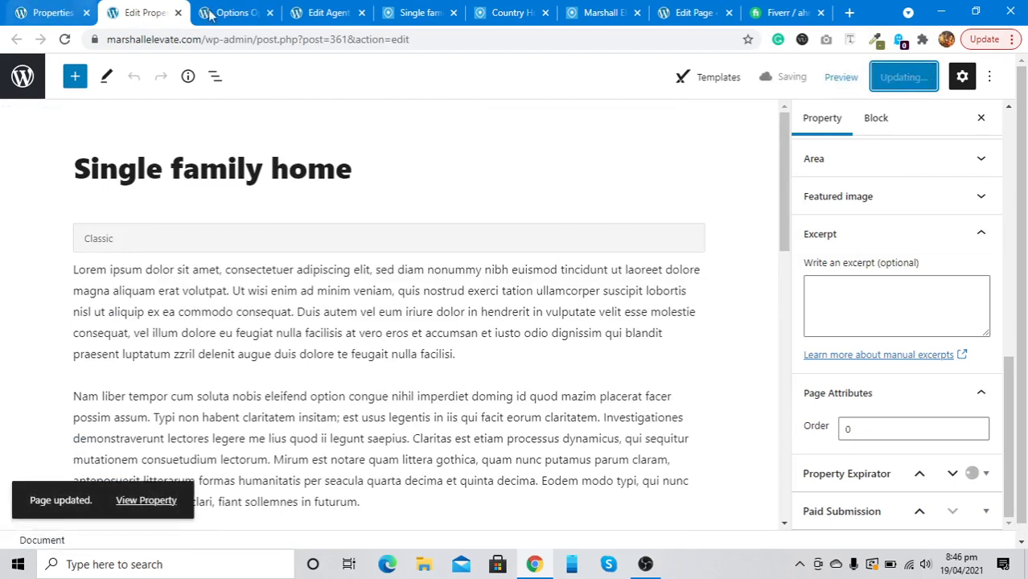
Reload the live Single Family Home page to show $670,000, For Sale and Open House
{"action": "left_click", "coordinate": [234, 12]}
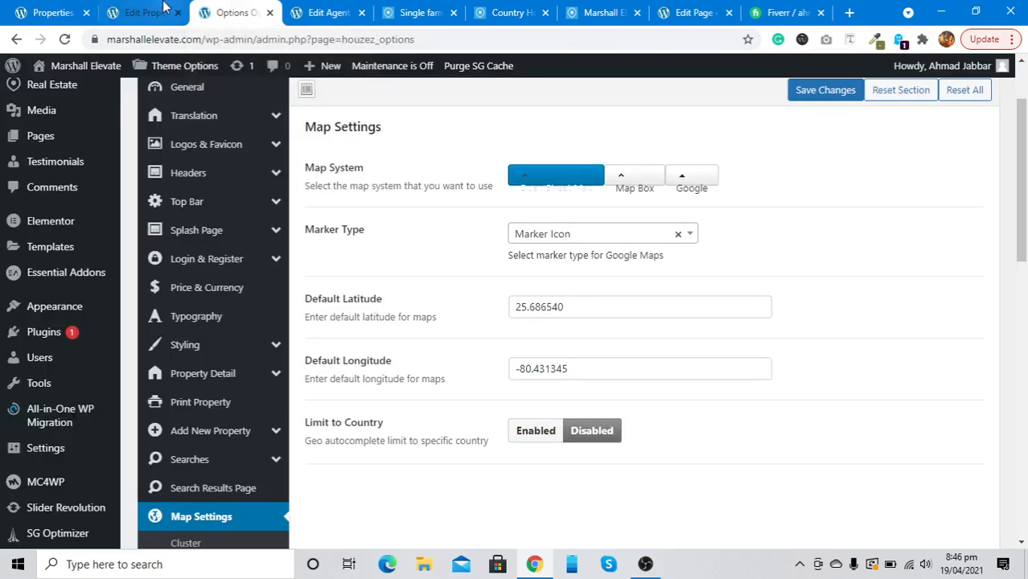
{"action": "left_click", "coordinate": [402, 9]}
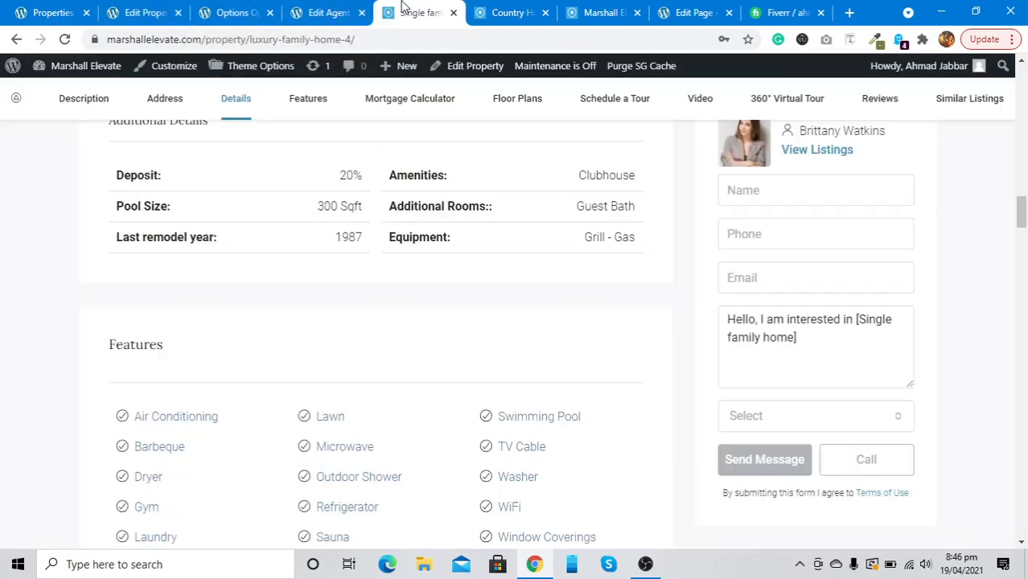
{"action": "left_click", "coordinate": [66, 41]}
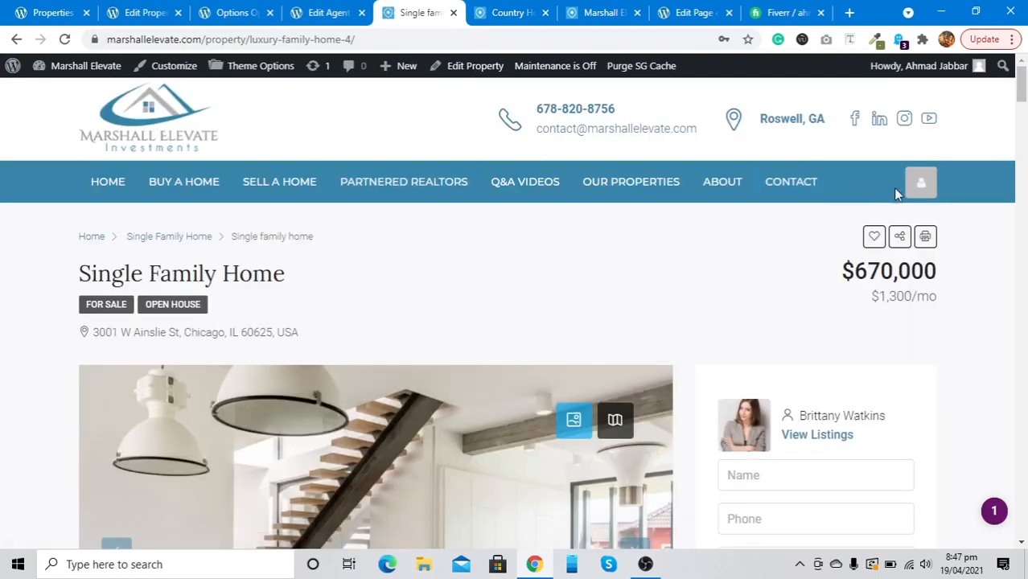
Open BOARD from the account menu, then the Insight page showing 6, 40 and 92 views
{"action": "mouse_move", "coordinate": [910, 193]}
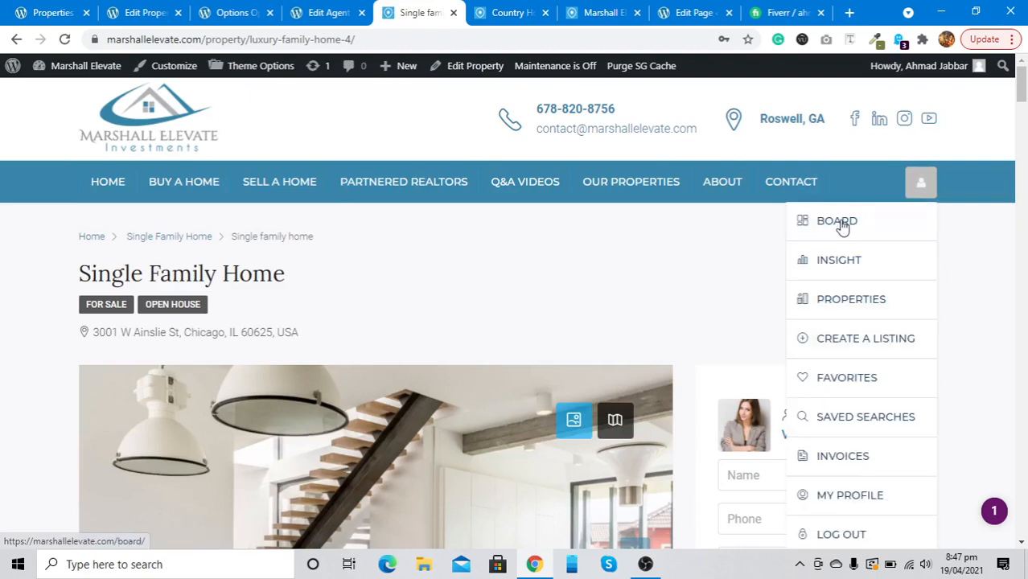
{"action": "left_click", "coordinate": [833, 232]}
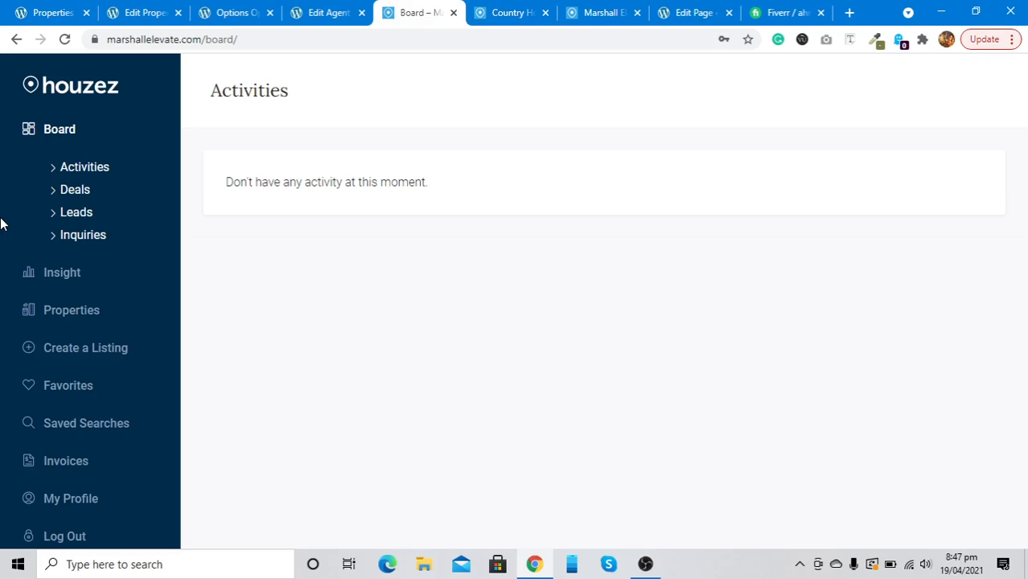
{"action": "scroll", "coordinate": [32, 362], "scroll_direction": "down", "scroll_amount": 1}
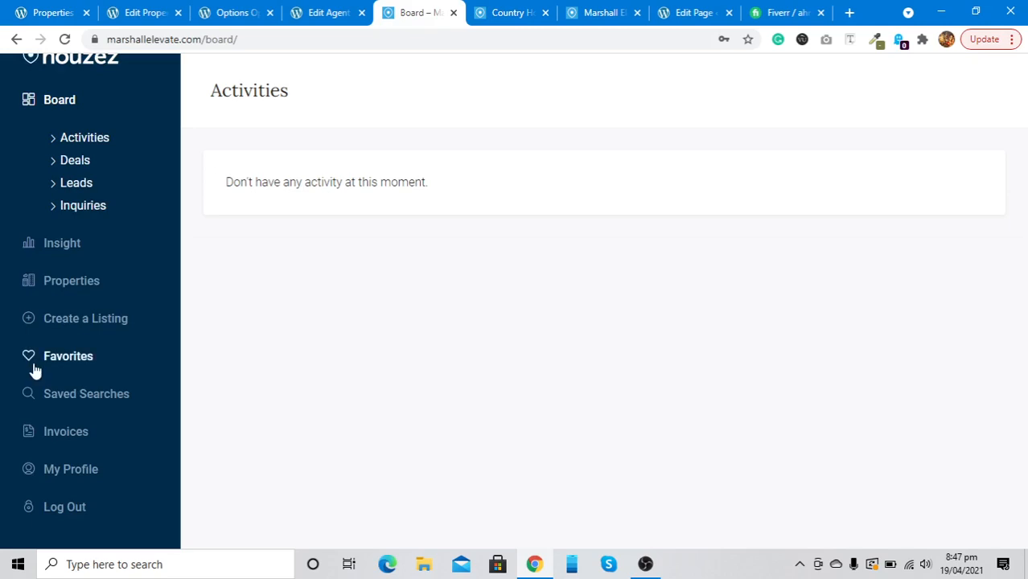
{"action": "left_click", "coordinate": [67, 245]}
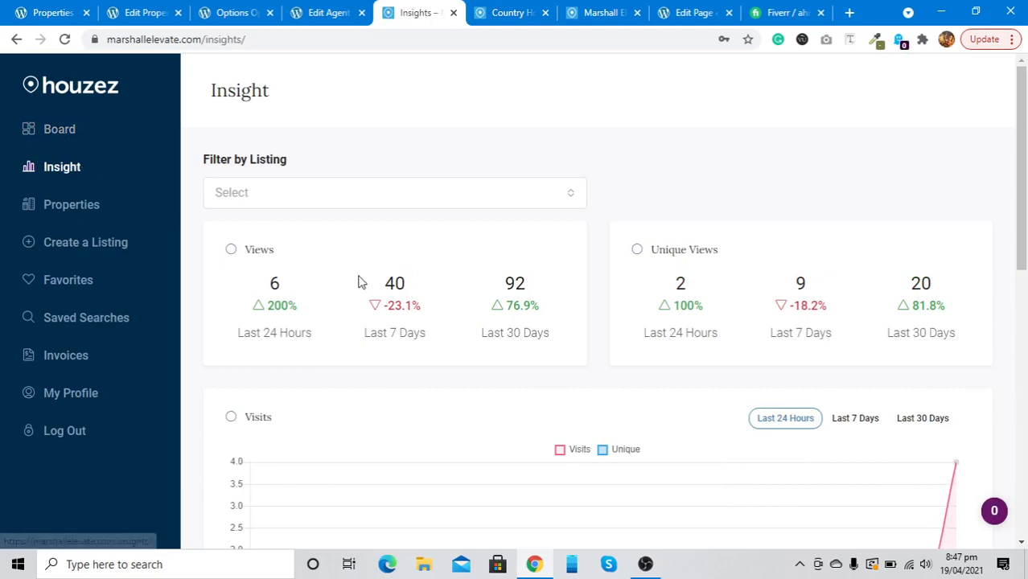
{"action": "scroll", "coordinate": [361, 282], "scroll_direction": "down", "scroll_amount": 1}
{"action": "scroll", "coordinate": [361, 282], "scroll_direction": "down", "scroll_amount": 1}
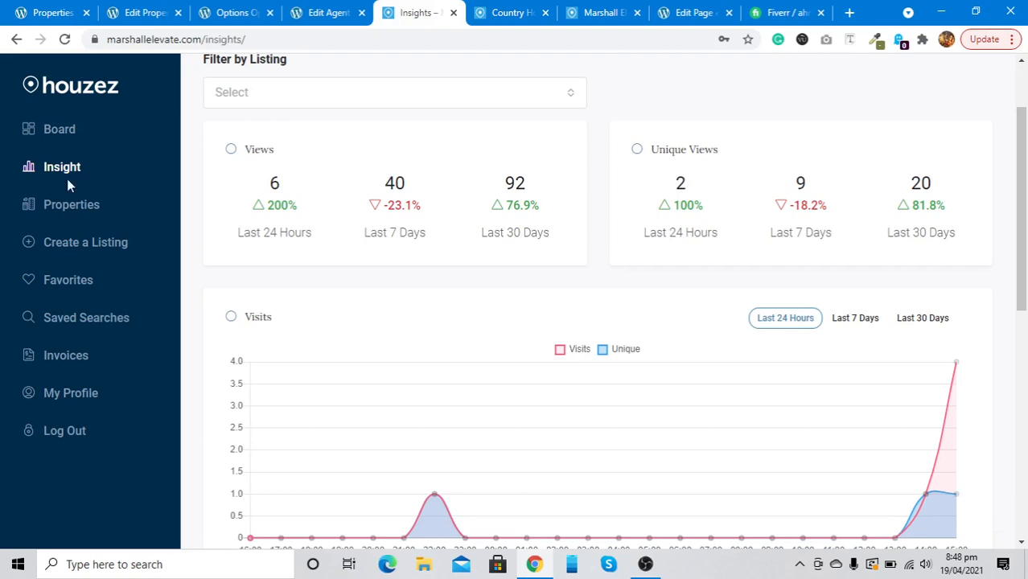
Review the Properties list and Create A Listing form, then return to Theme Options' Map Settings
{"action": "left_click", "coordinate": [72, 210]}
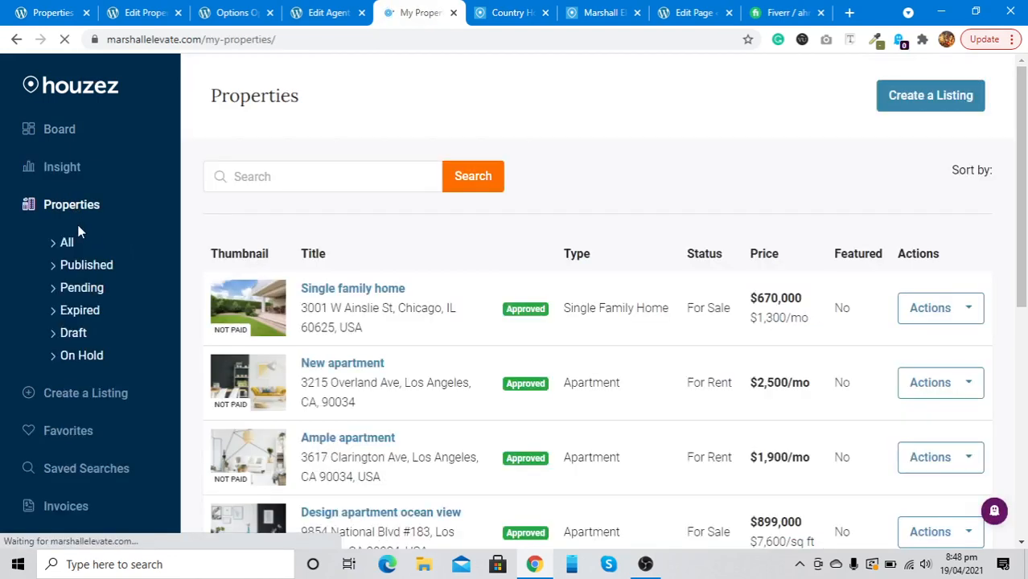
{"action": "scroll", "coordinate": [88, 282], "scroll_direction": "down", "scroll_amount": 1}
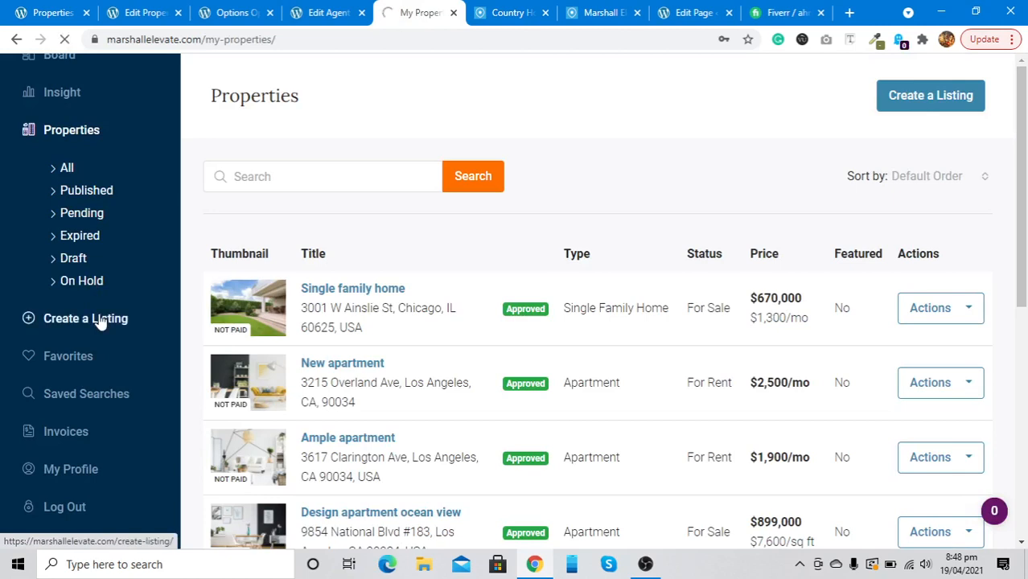
{"action": "left_click", "coordinate": [100, 322]}
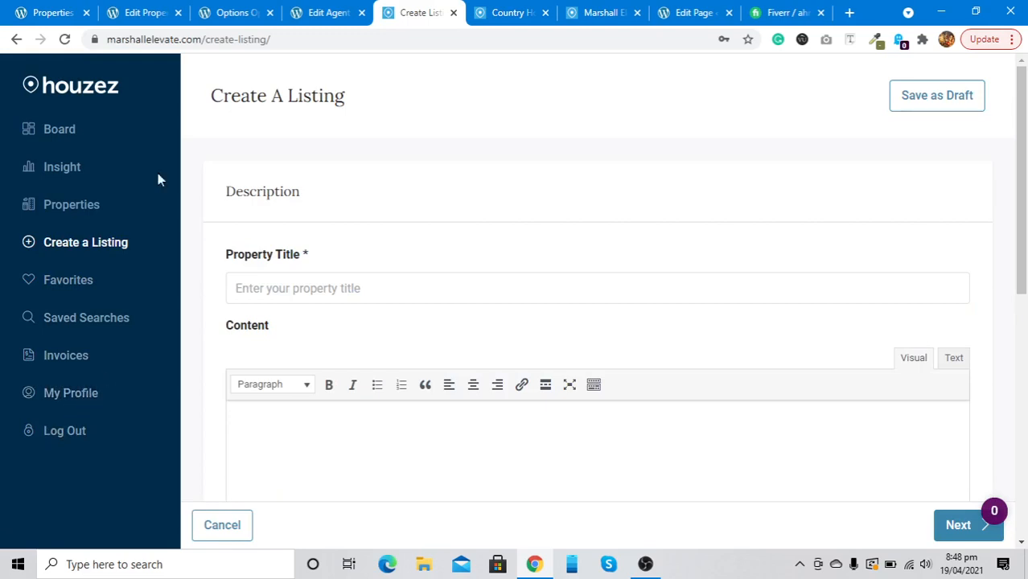
{"action": "left_click", "coordinate": [232, 12]}
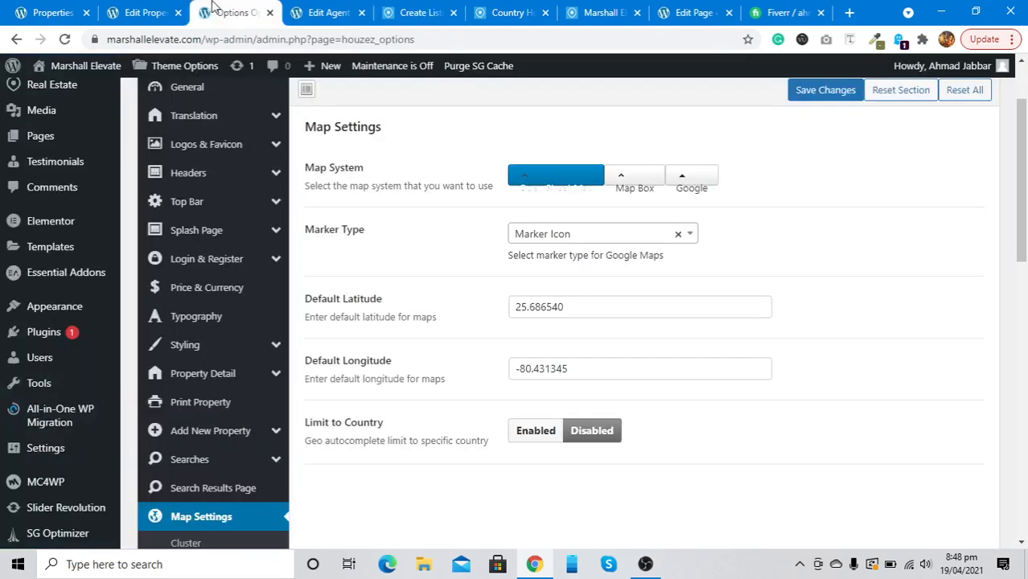
Set the Login & Register header Login option to No
{"action": "left_click", "coordinate": [215, 265]}
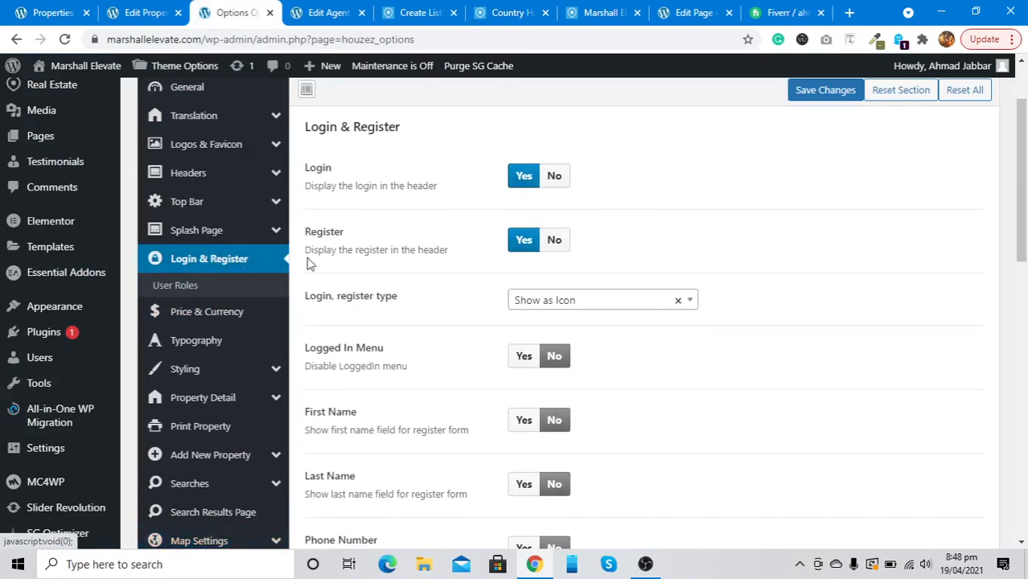
{"action": "scroll", "coordinate": [389, 260], "scroll_direction": "down", "scroll_amount": 2}
{"action": "scroll", "coordinate": [389, 260], "scroll_direction": "down", "scroll_amount": 5}
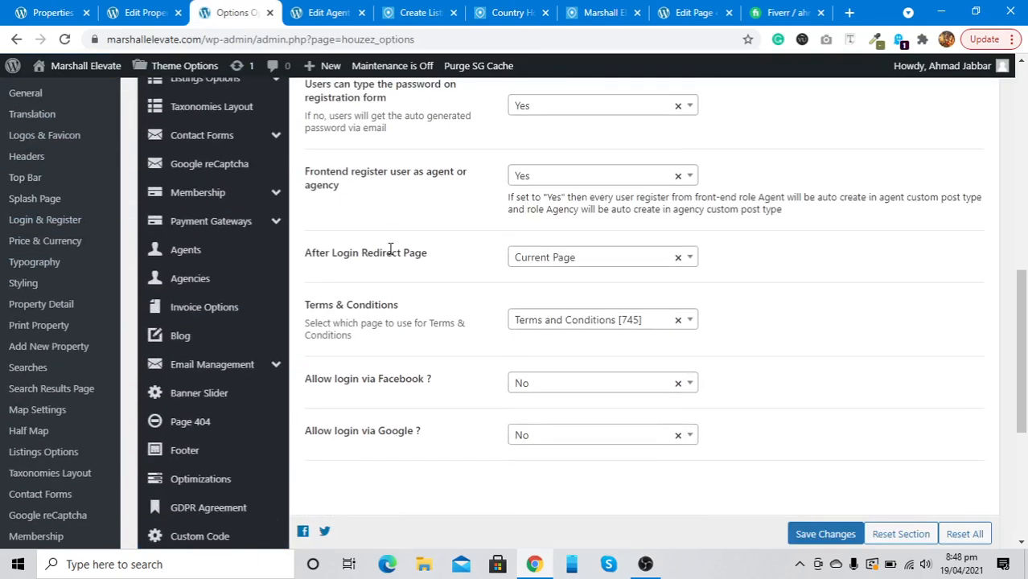
{"action": "scroll", "coordinate": [391, 254], "scroll_direction": "up", "scroll_amount": 1}
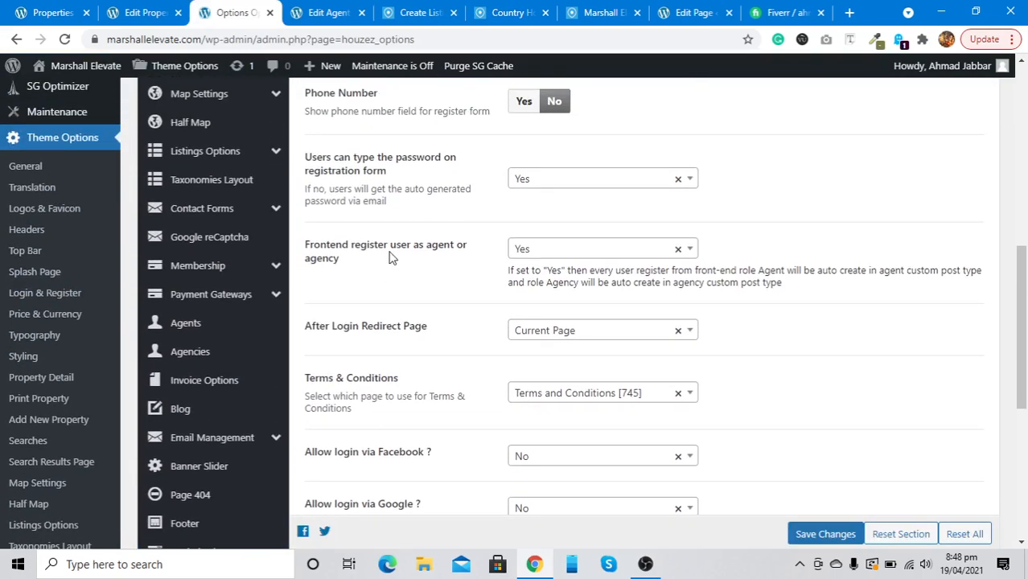
{"action": "scroll", "coordinate": [390, 257], "scroll_direction": "up", "scroll_amount": 6}
{"action": "left_click", "coordinate": [553, 276]}
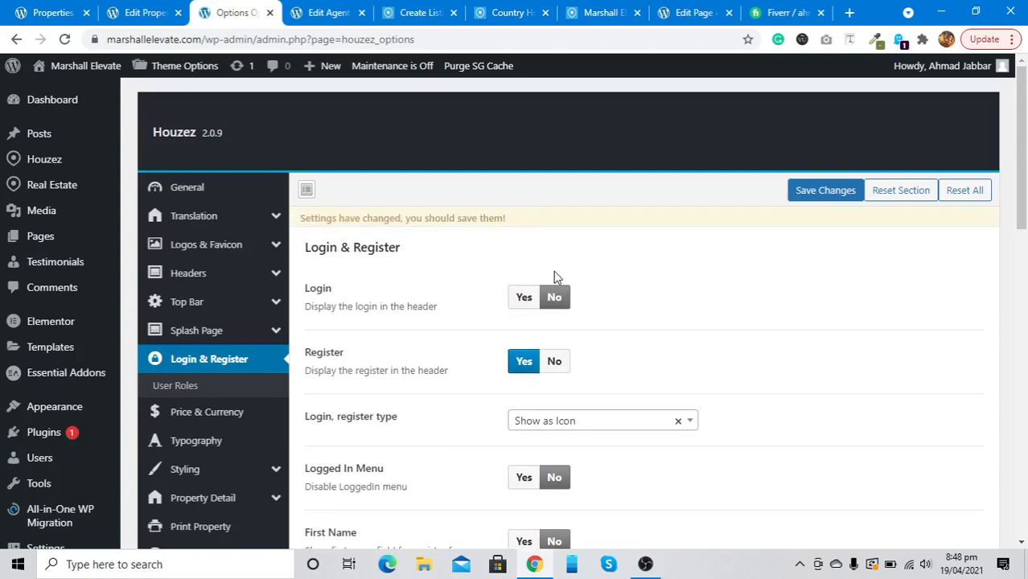
Keep the Create Listing Button disabled with Button Behavior set to Yes, and save the options
{"action": "left_click", "coordinate": [193, 244]}
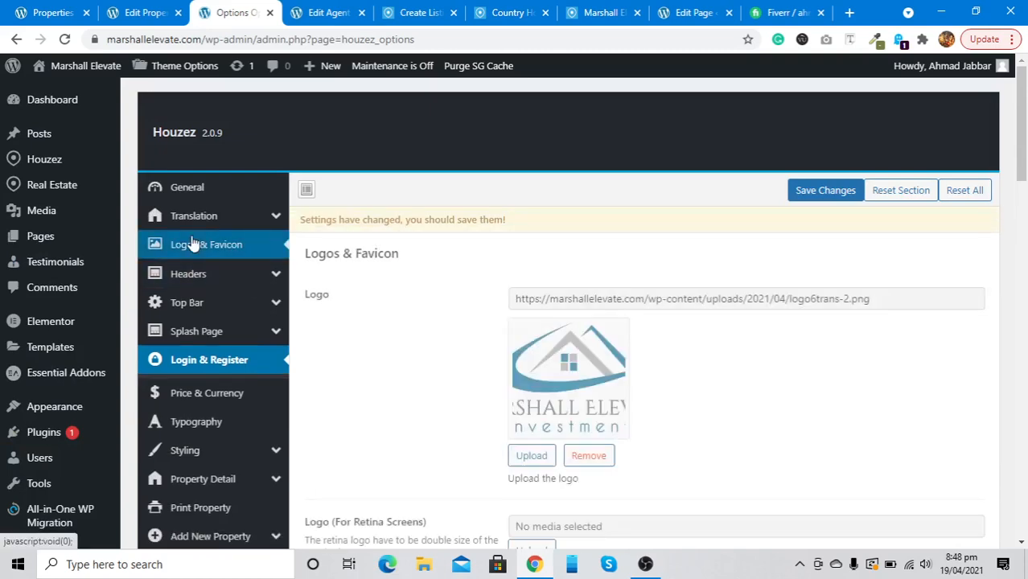
{"action": "left_click", "coordinate": [194, 330]}
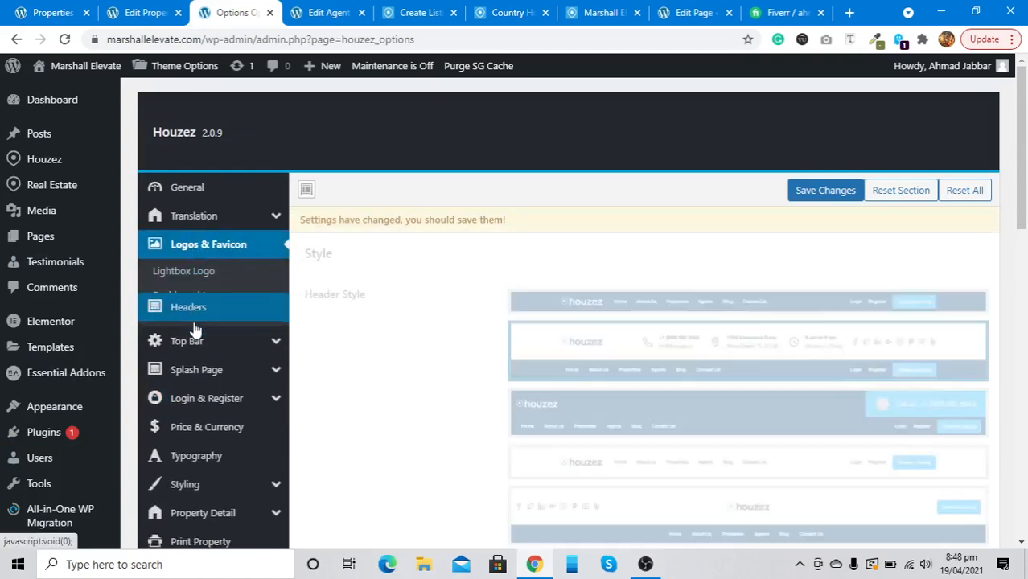
{"action": "left_click", "coordinate": [201, 348]}
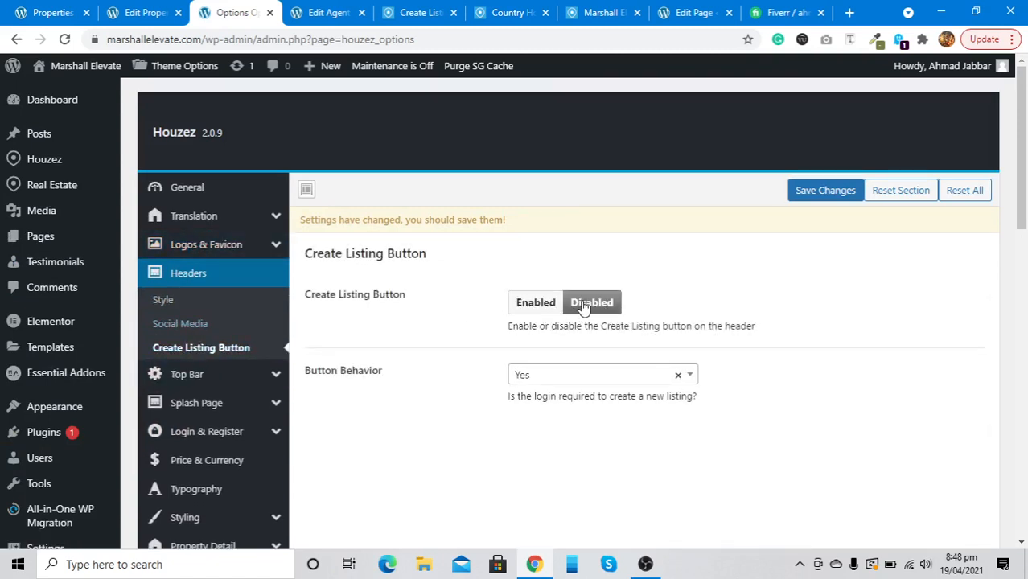
{"action": "left_click", "coordinate": [541, 311]}
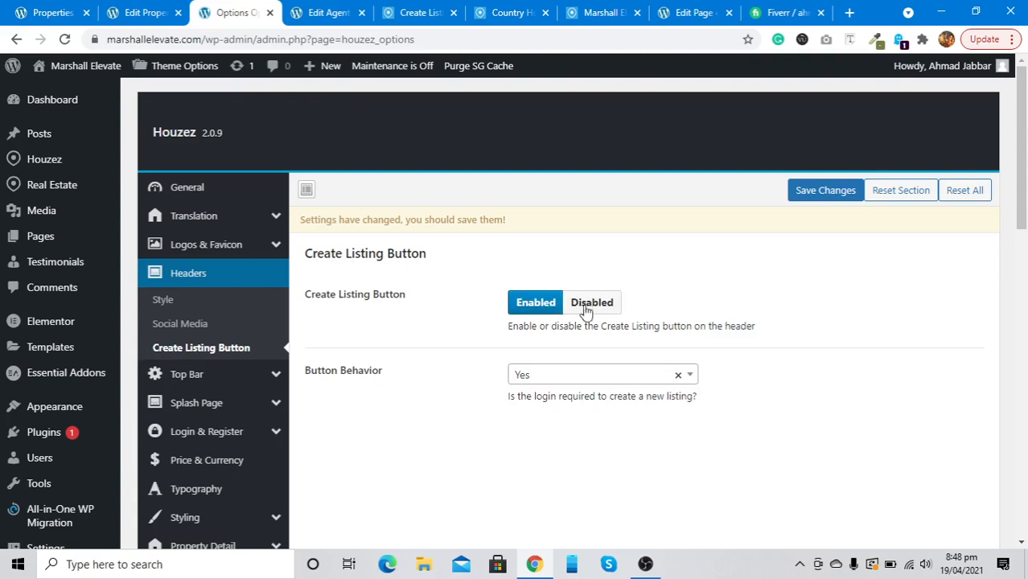
{"action": "left_click", "coordinate": [592, 310]}
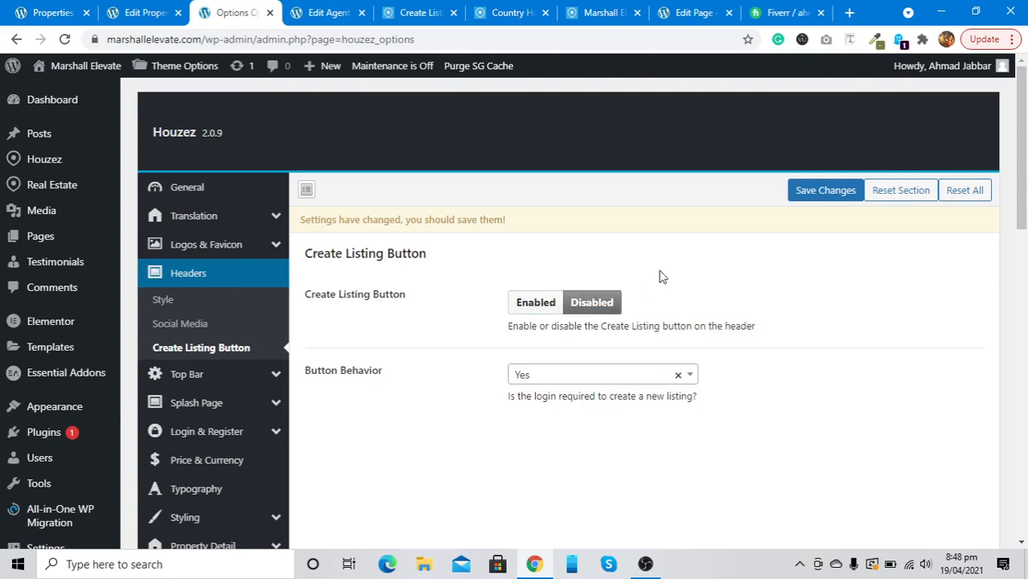
{"action": "left_click", "coordinate": [659, 377]}
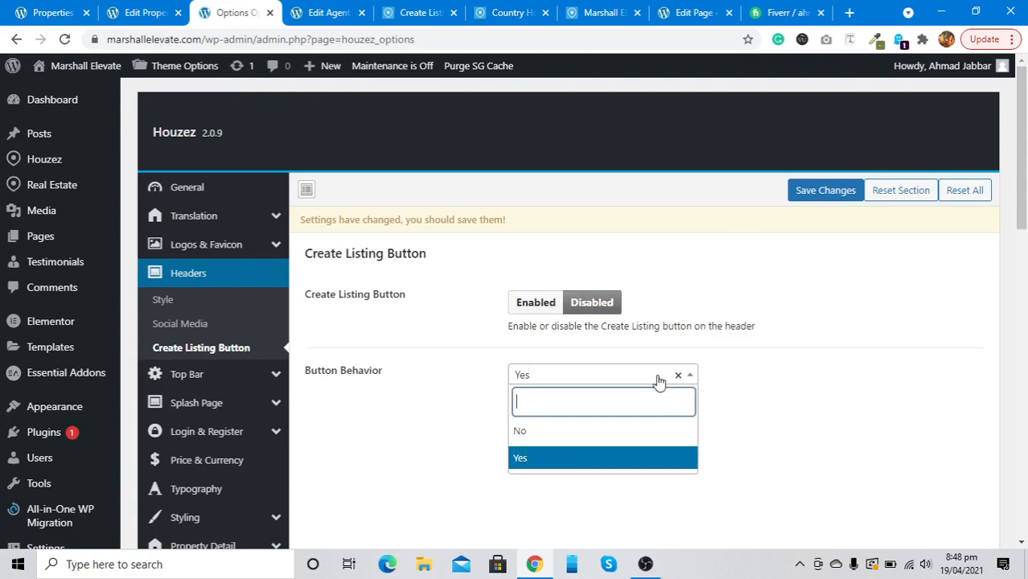
{"action": "left_click", "coordinate": [644, 430]}
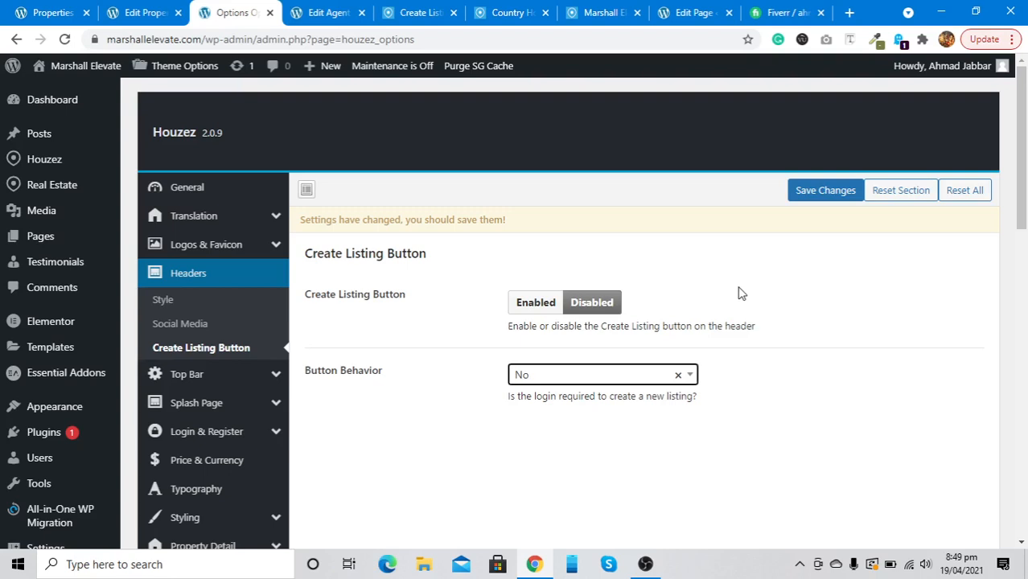
{"action": "left_click", "coordinate": [603, 379]}
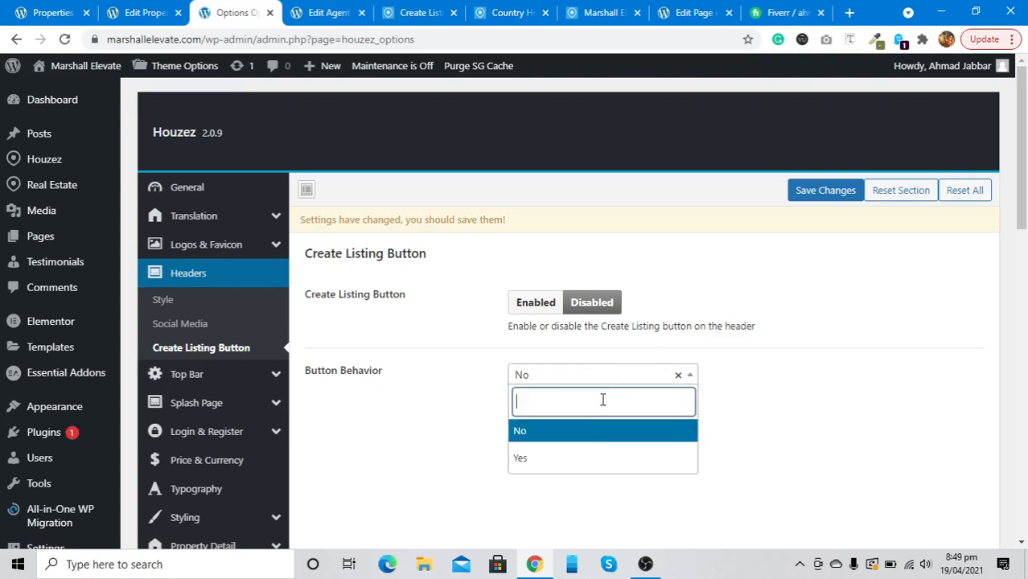
{"action": "left_click", "coordinate": [594, 456]}
{"action": "left_click", "coordinate": [815, 192]}
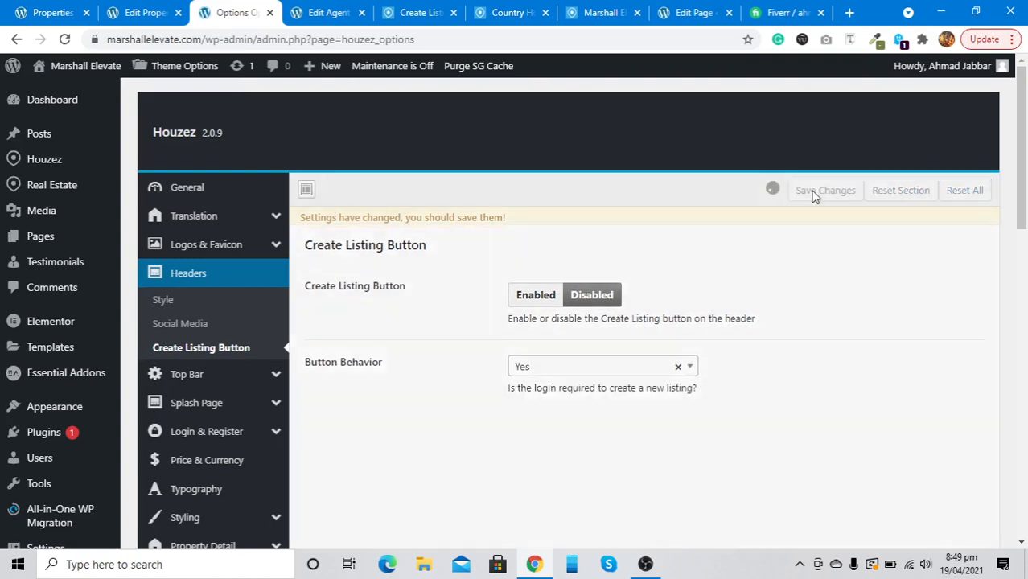
Open the marshallelevate.com homepage in a new incognito window
{"action": "key", "text": "ctrl+shift+n"}
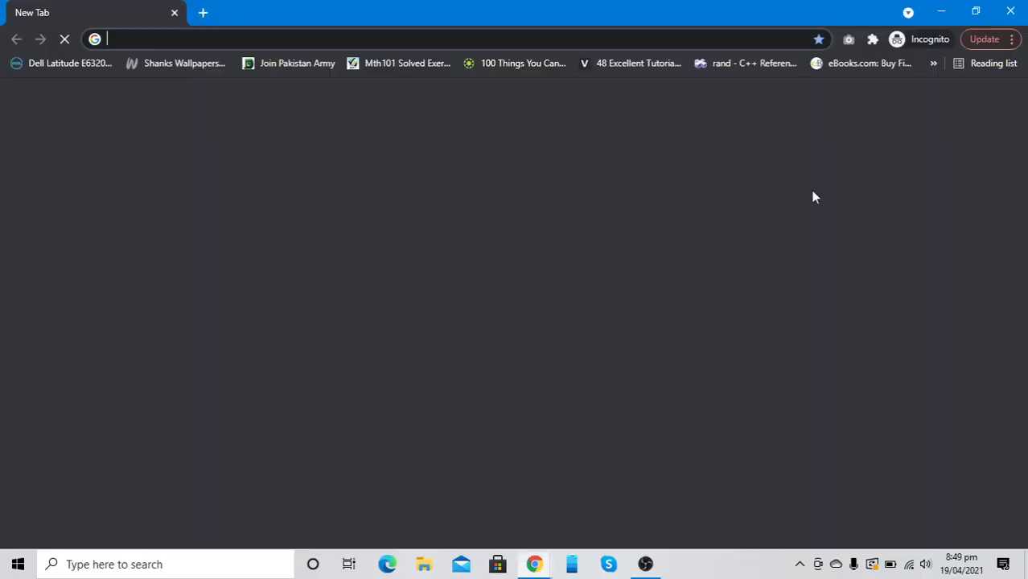
{"action": "type", "text": "mar\\"}
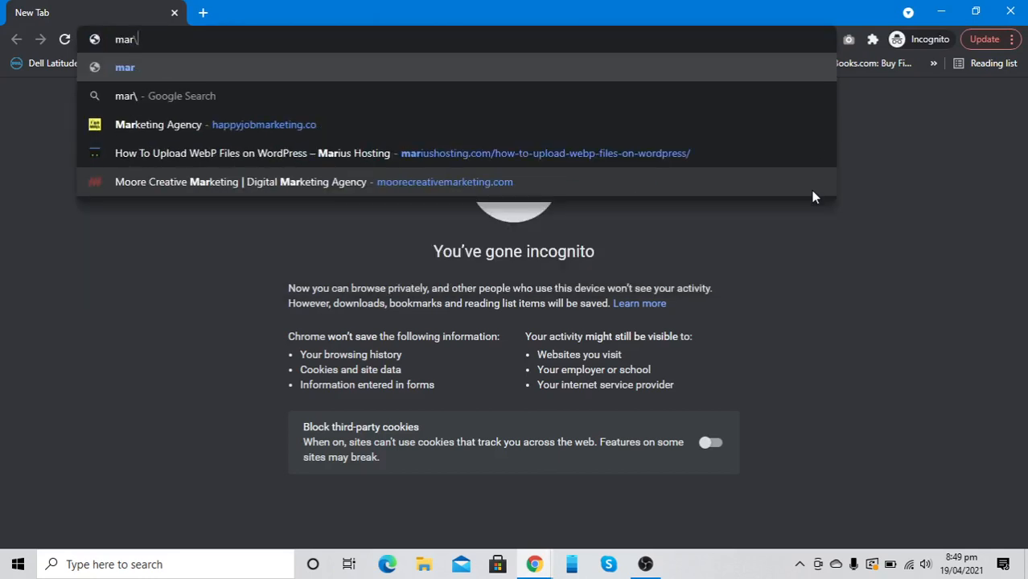
{"action": "key", "text": "BackSpace"}
{"action": "key", "text": "BackSpace"}
{"action": "key", "text": "Down"}
{"action": "key", "text": "Down"}
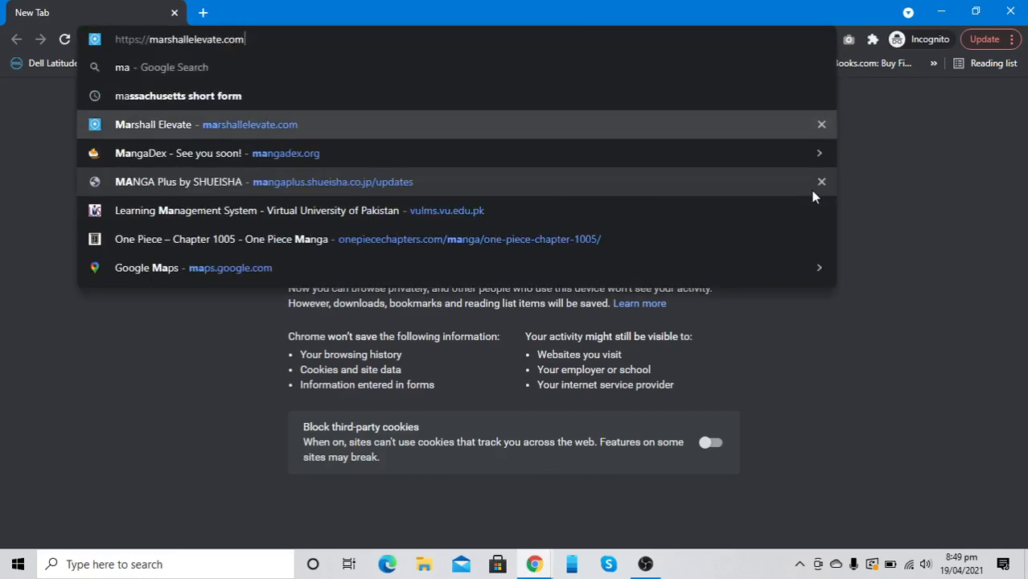
{"action": "key", "text": "Return"}
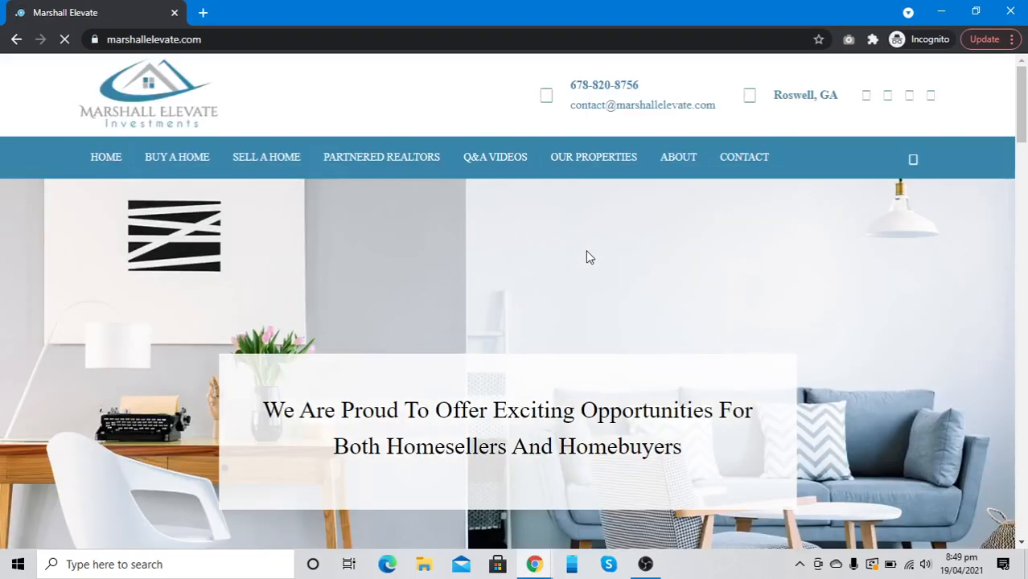
Check the header login and register popup on the homepage, then close it
{"action": "left_click", "coordinate": [913, 159]}
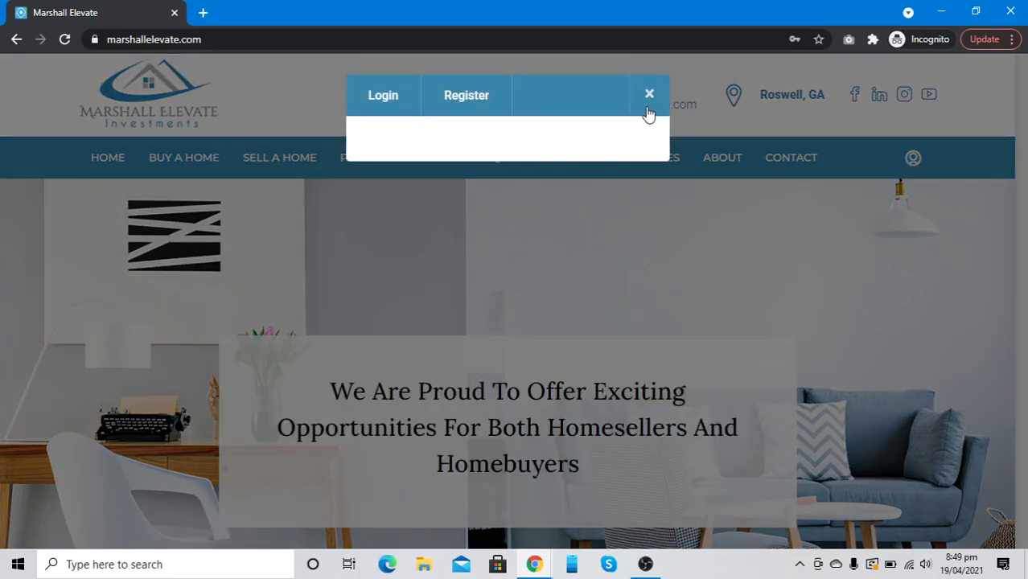
{"action": "left_click", "coordinate": [649, 95]}
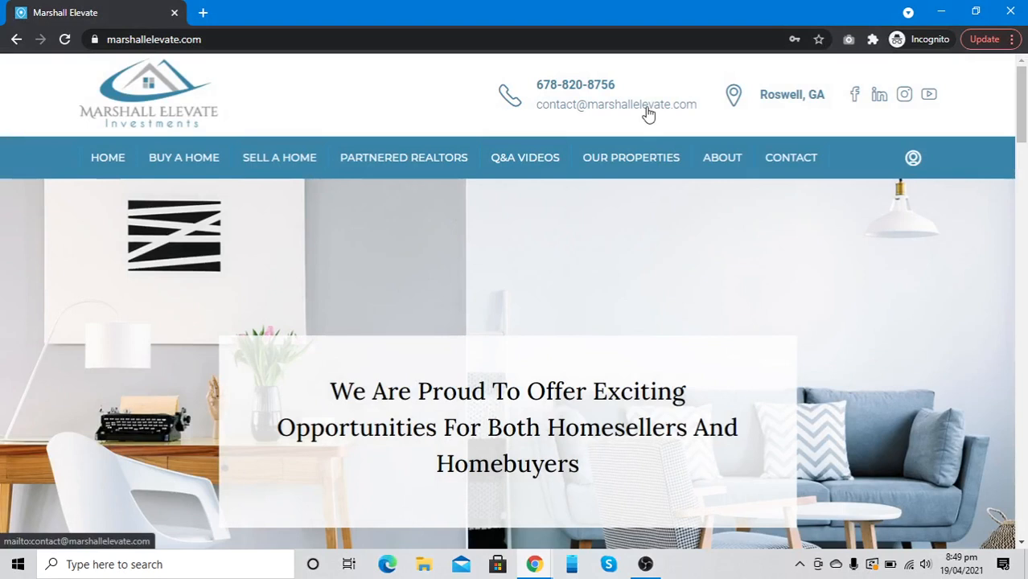
{"action": "left_click", "coordinate": [647, 110]}
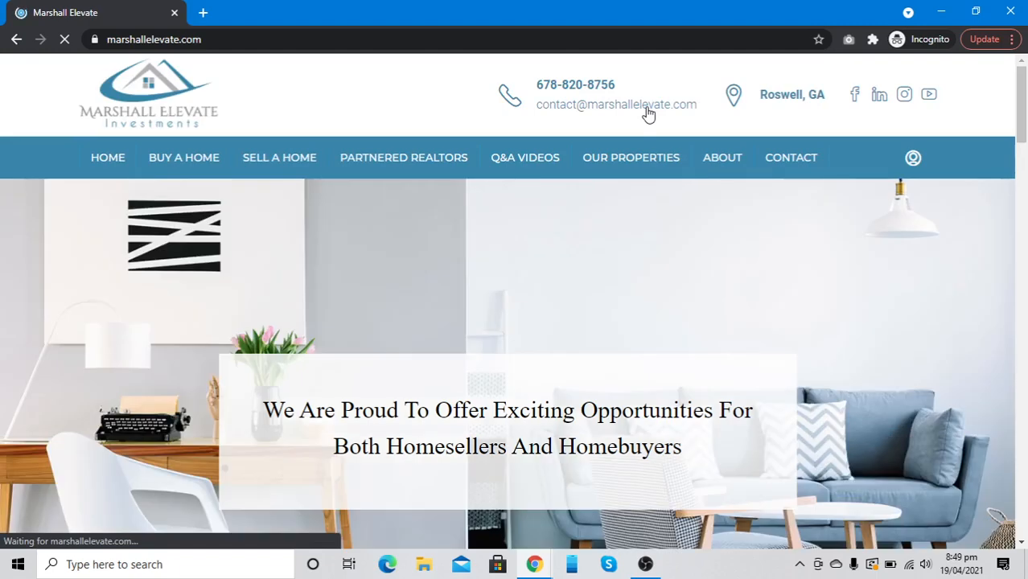
Save the Houzez Theme Options in the admin window and return to the incognito window
{"action": "key", "text": "alt+Tab"}
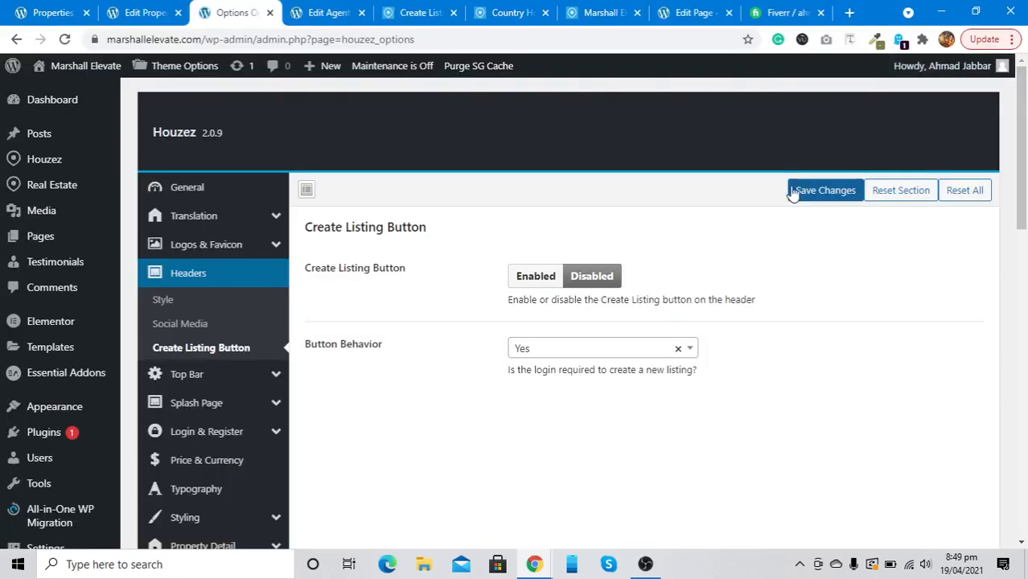
{"action": "left_click", "coordinate": [794, 193]}
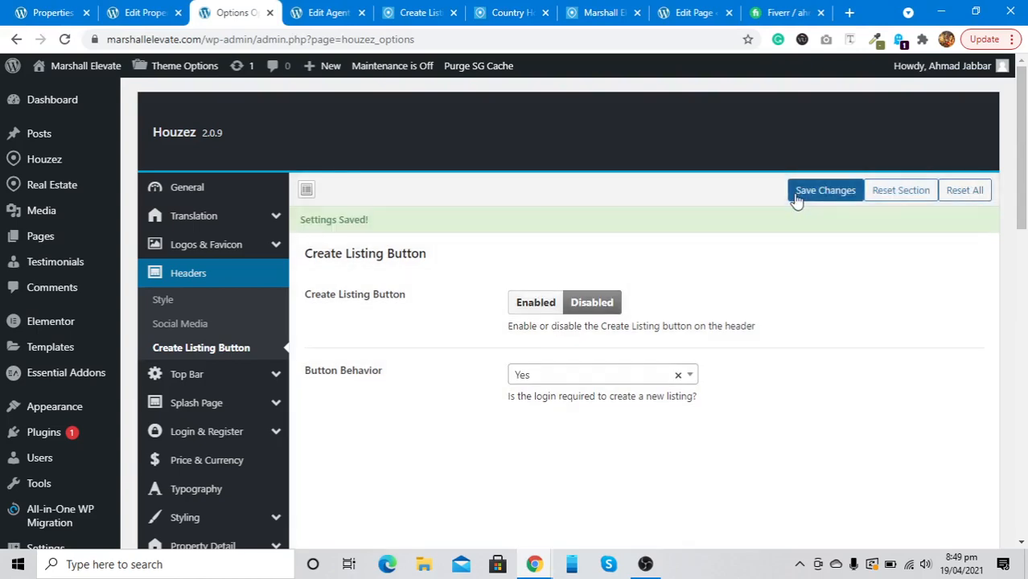
{"action": "key", "text": "alt+Tab"}
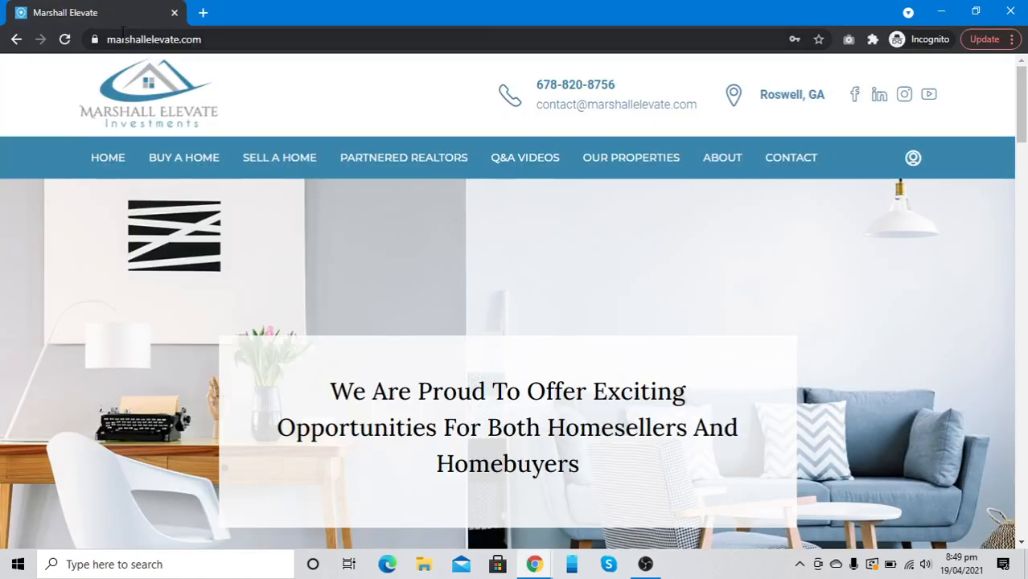
{"action": "key", "text": "F5"}
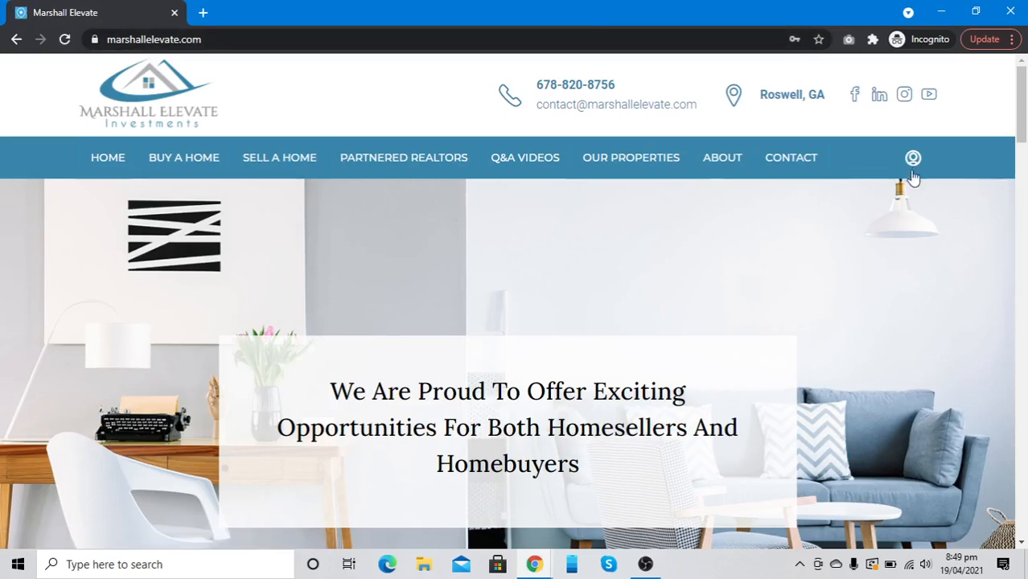
{"action": "left_click", "coordinate": [914, 166]}
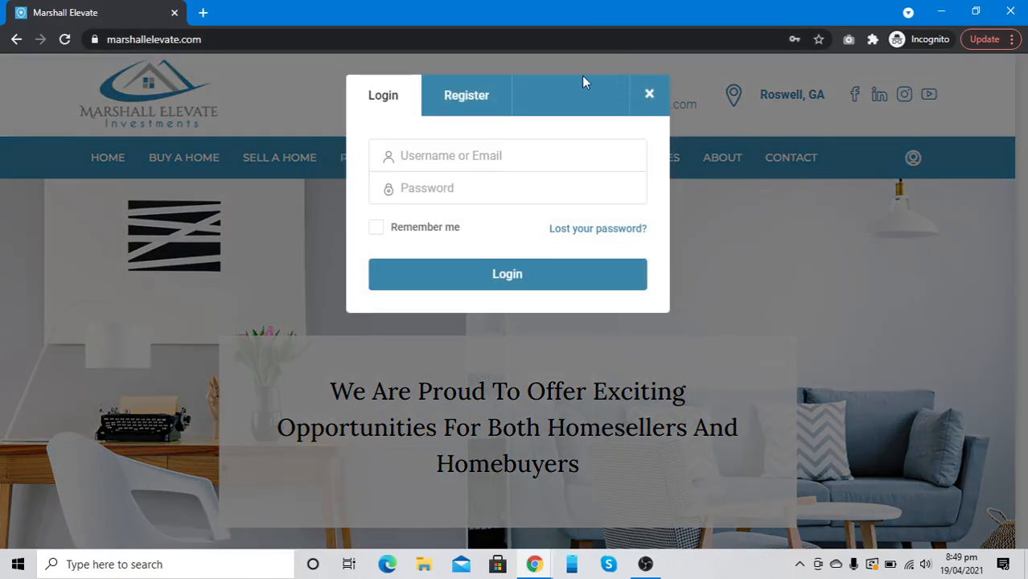
{"action": "left_click", "coordinate": [648, 95]}
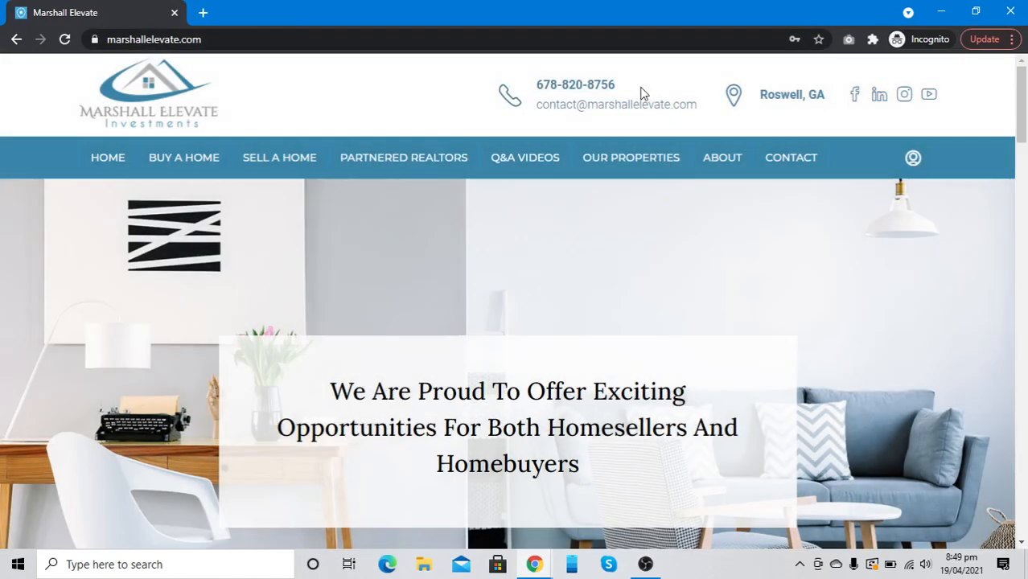
{"action": "left_click", "coordinate": [914, 160]}
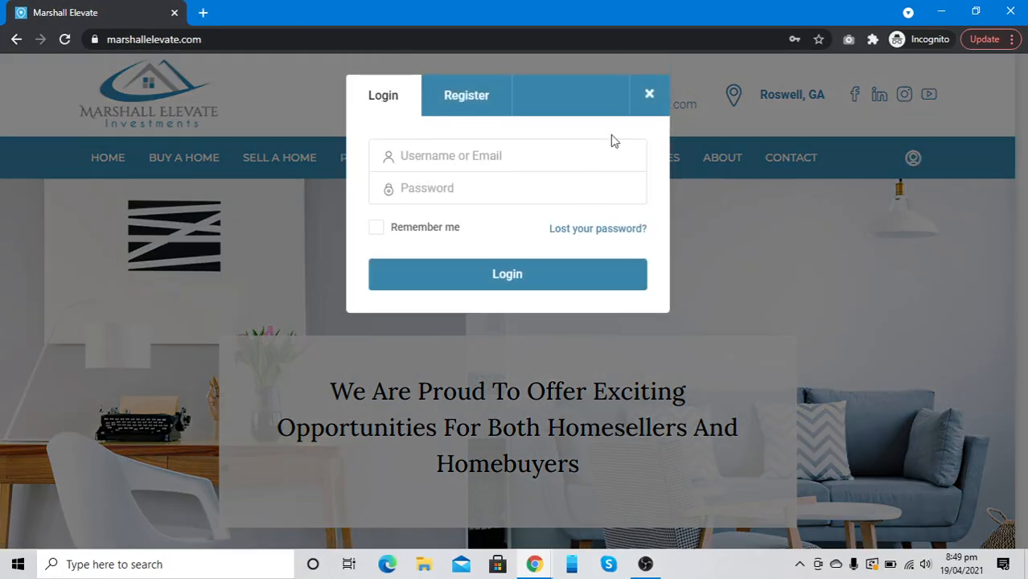
{"action": "left_click", "coordinate": [656, 96]}
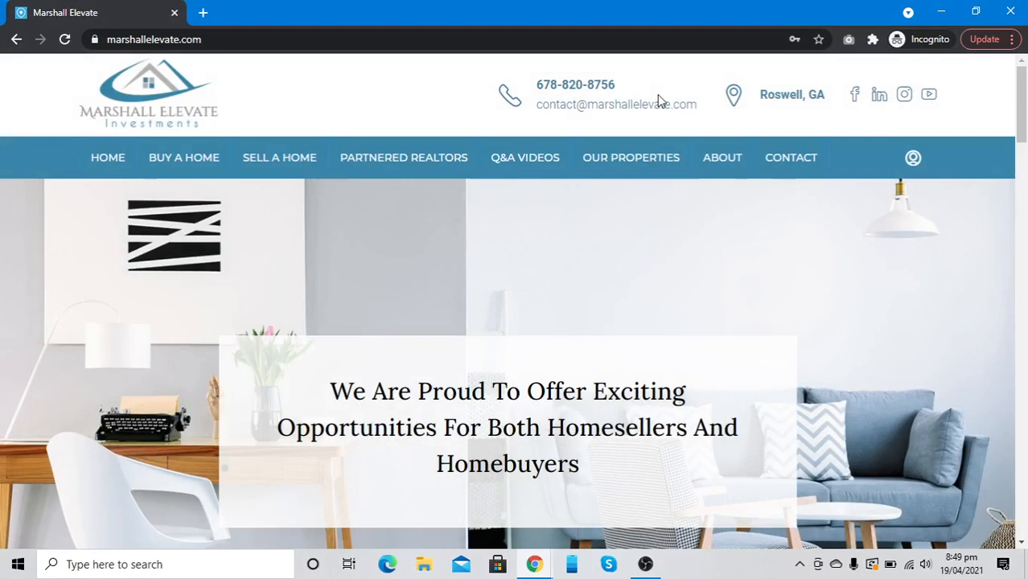
{"action": "key", "text": "F5"}
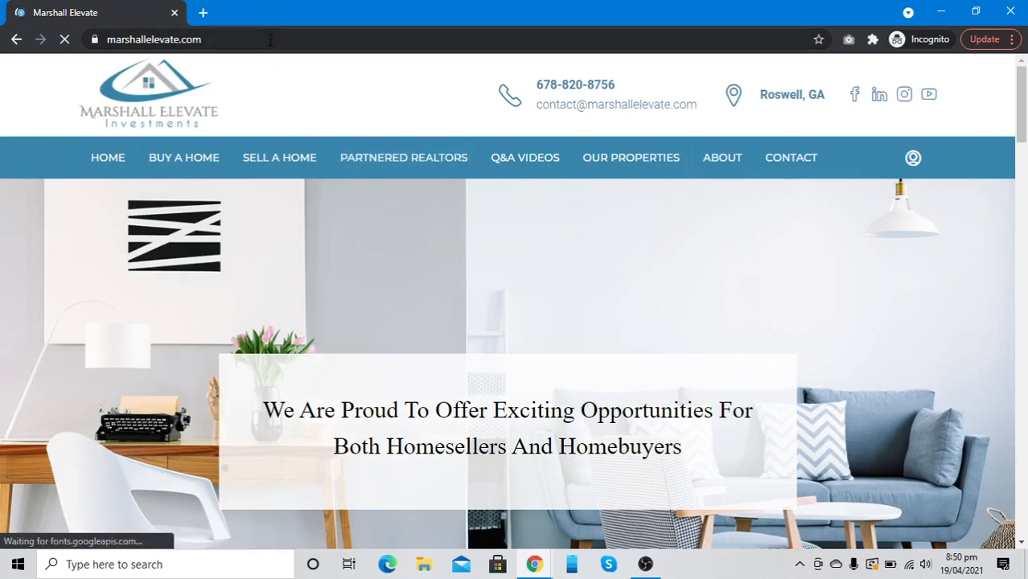
Sign in at the site's /wp- login page with the saved credentials
{"action": "left_click", "coordinate": [271, 39]}
{"action": "type", "text": "/WP-"}
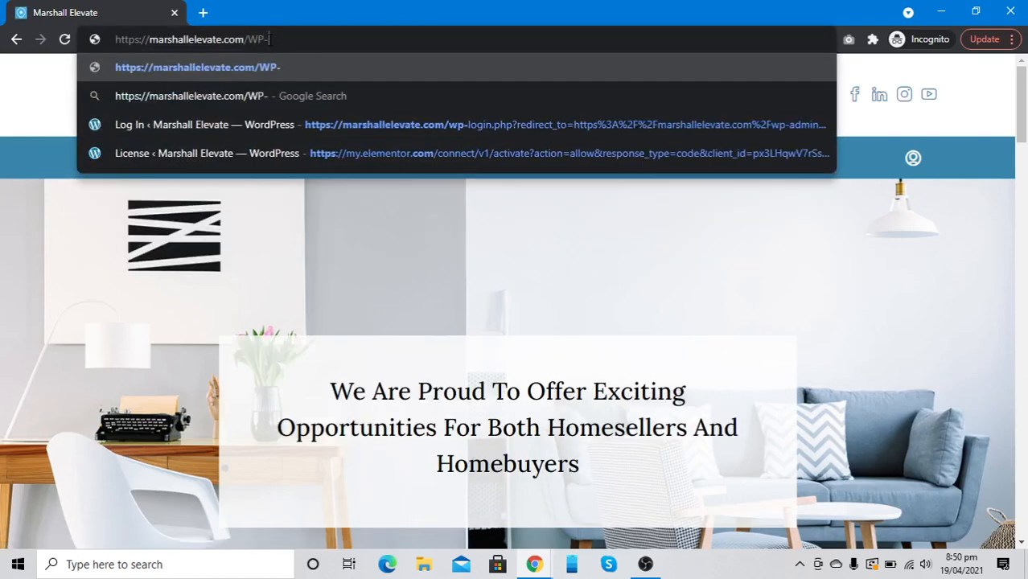
{"action": "key", "text": "Down"}
{"action": "key", "text": "Down"}
{"action": "key", "text": "Return"}
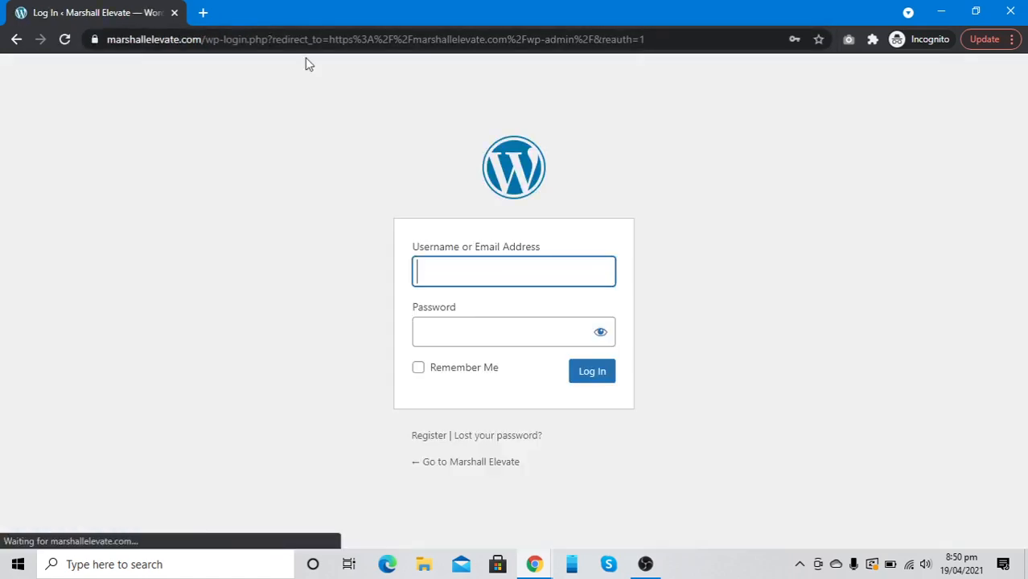
{"action": "left_click", "coordinate": [460, 274]}
{"action": "left_click", "coordinate": [466, 304]}
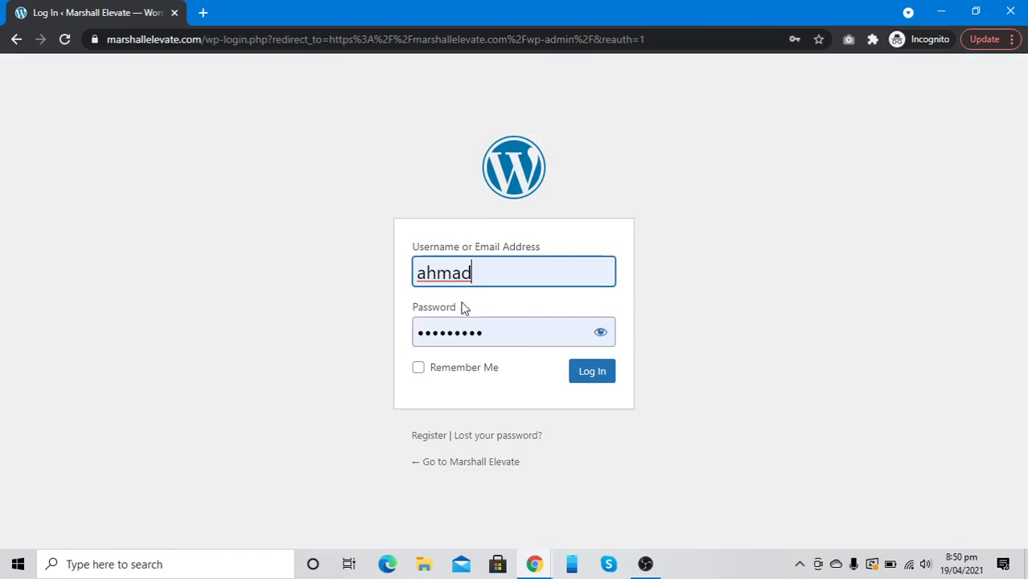
{"action": "left_click", "coordinate": [578, 377]}
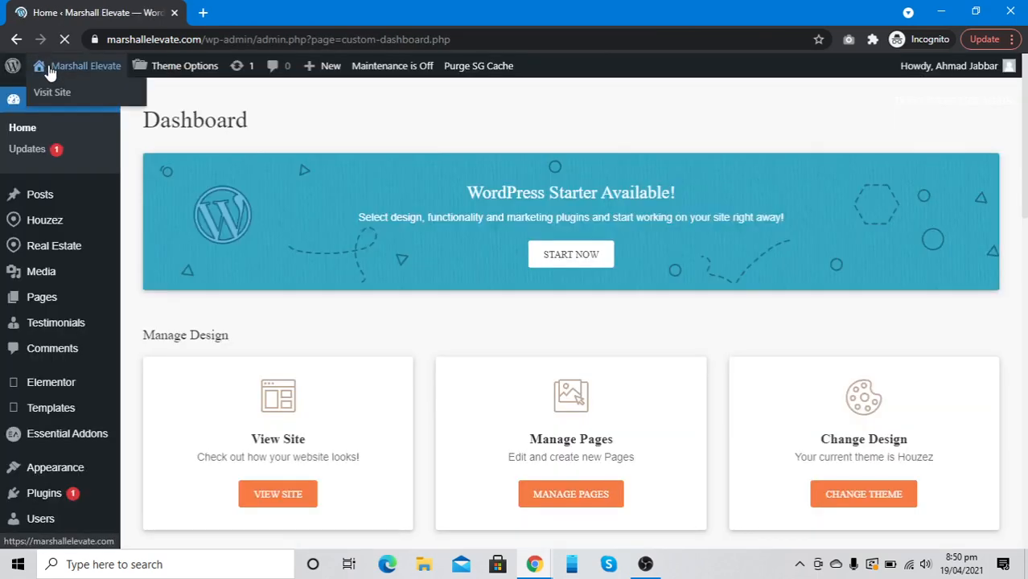
Open the site front end in a new tab and log out from its user menu
{"action": "right_click", "coordinate": [49, 71]}
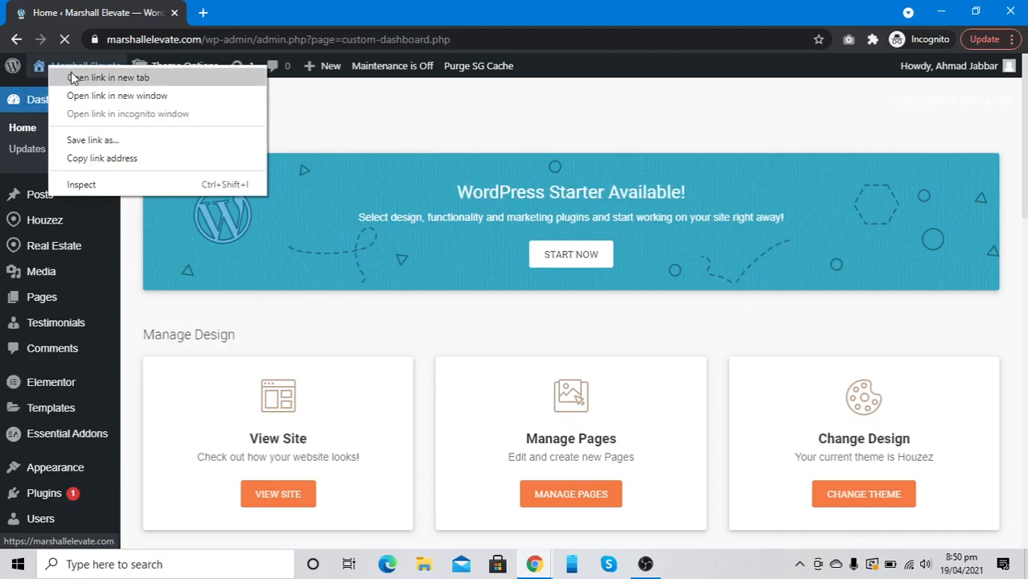
{"action": "left_click", "coordinate": [73, 77]}
{"action": "left_click", "coordinate": [253, 11]}
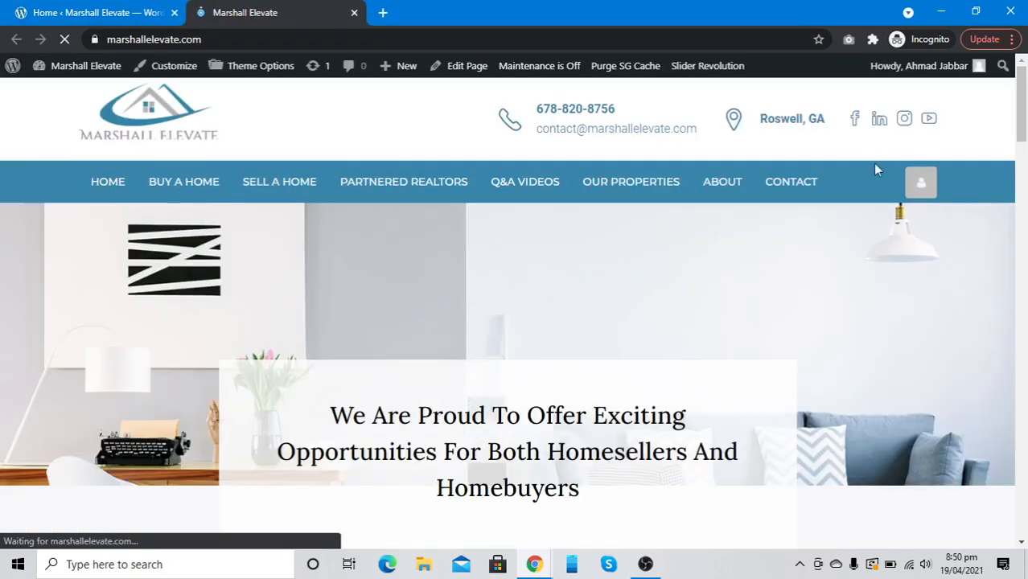
{"action": "left_click", "coordinate": [919, 185]}
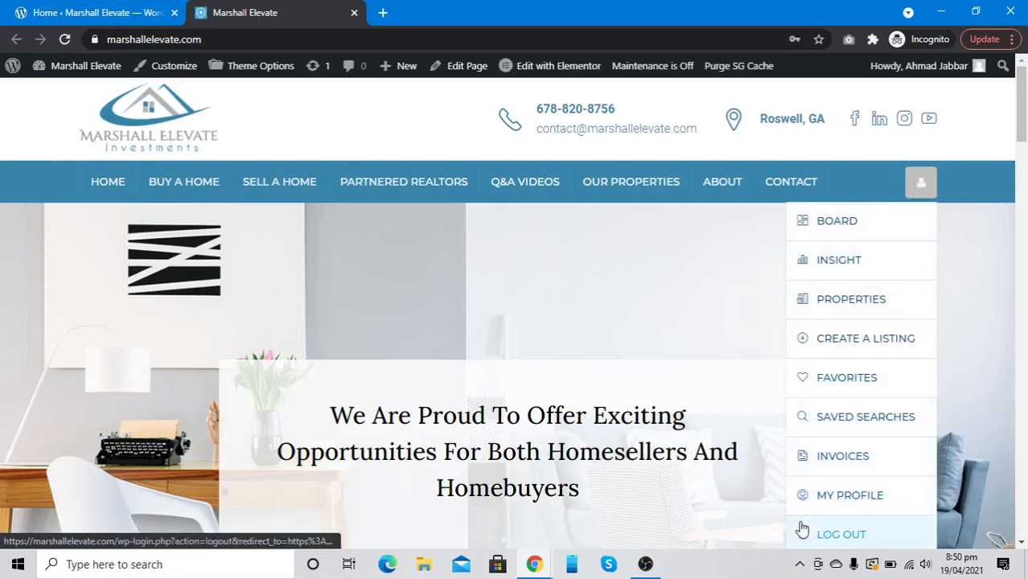
{"action": "left_click", "coordinate": [802, 529]}
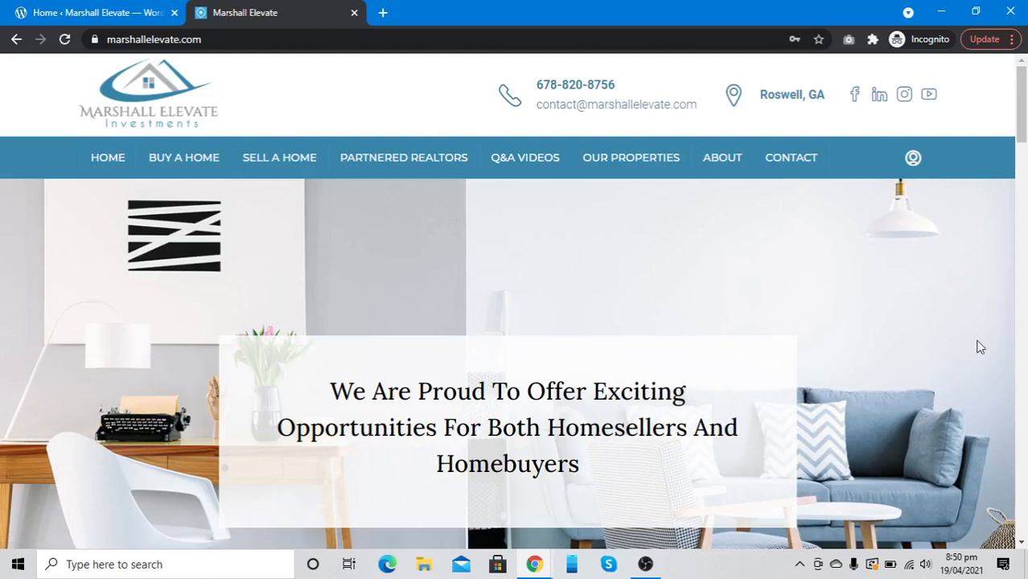
Inspect the header user icon in DevTools, examining the login-register and main-nav elements with device preview off
{"action": "right_click", "coordinate": [905, 173]}
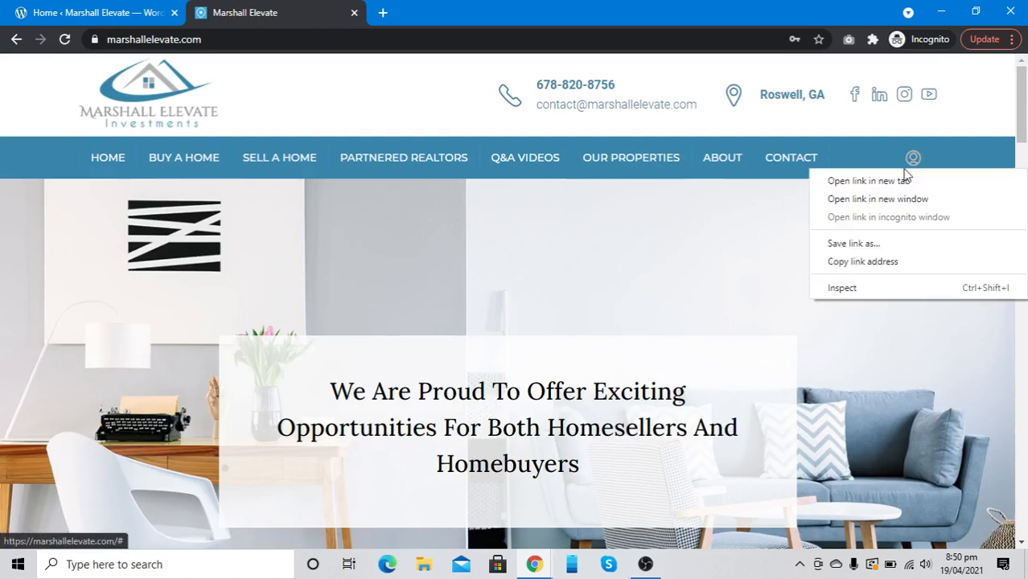
{"action": "left_click", "coordinate": [873, 294]}
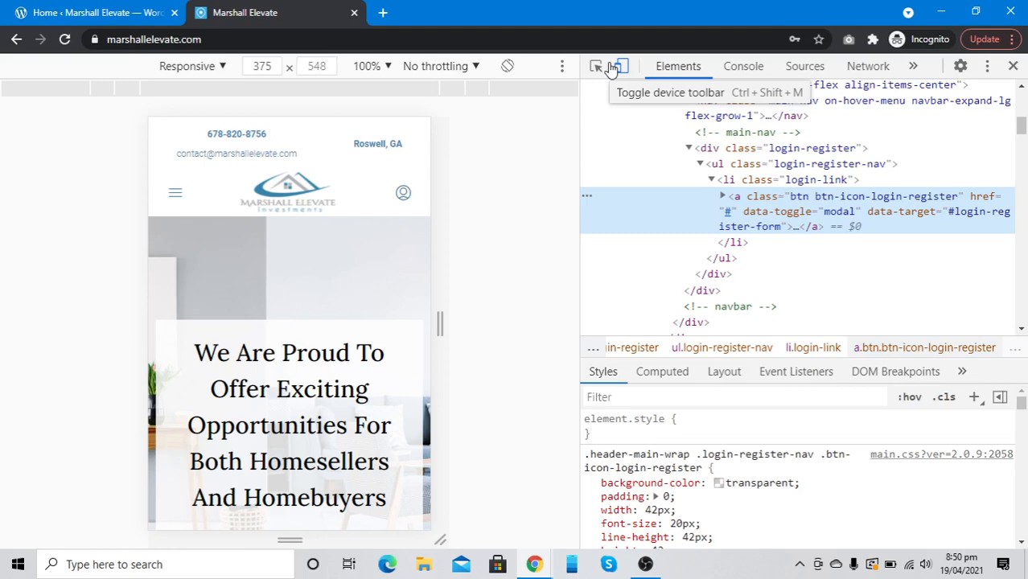
{"action": "scroll", "coordinate": [676, 169], "scroll_direction": "up", "scroll_amount": 1}
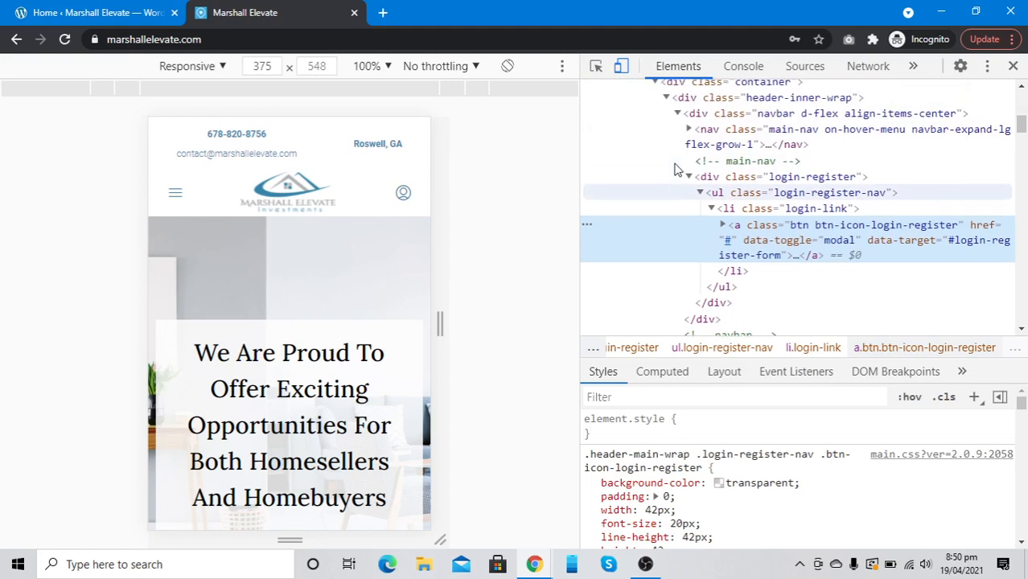
{"action": "scroll", "coordinate": [676, 169], "scroll_direction": "up", "scroll_amount": 2}
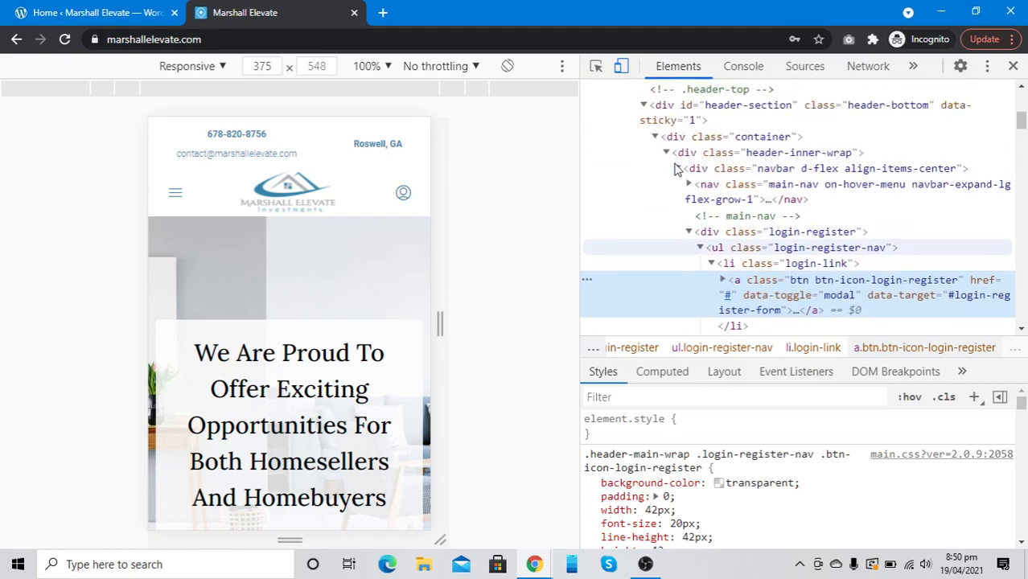
{"action": "left_click", "coordinate": [700, 249]}
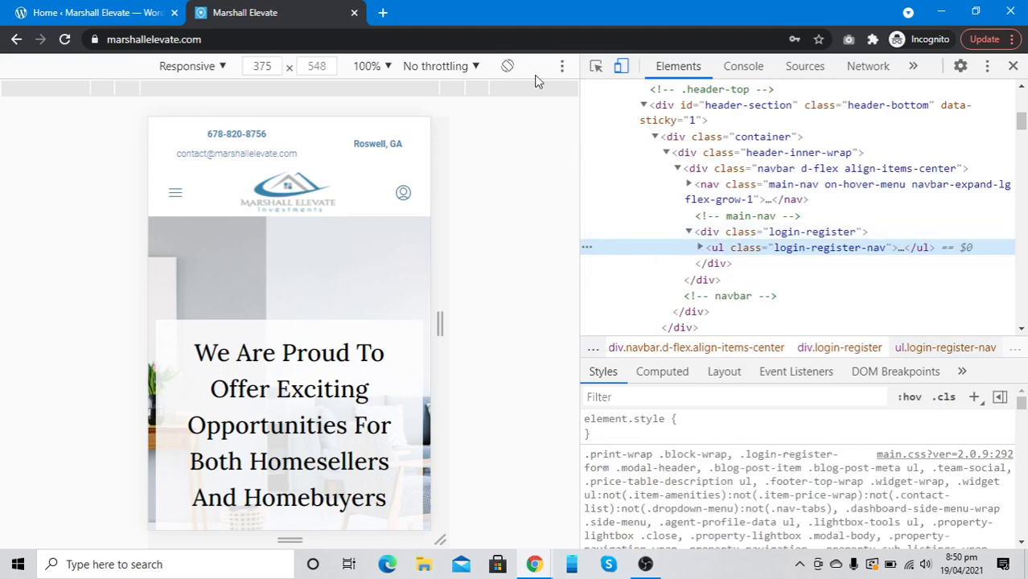
{"action": "left_click", "coordinate": [620, 72]}
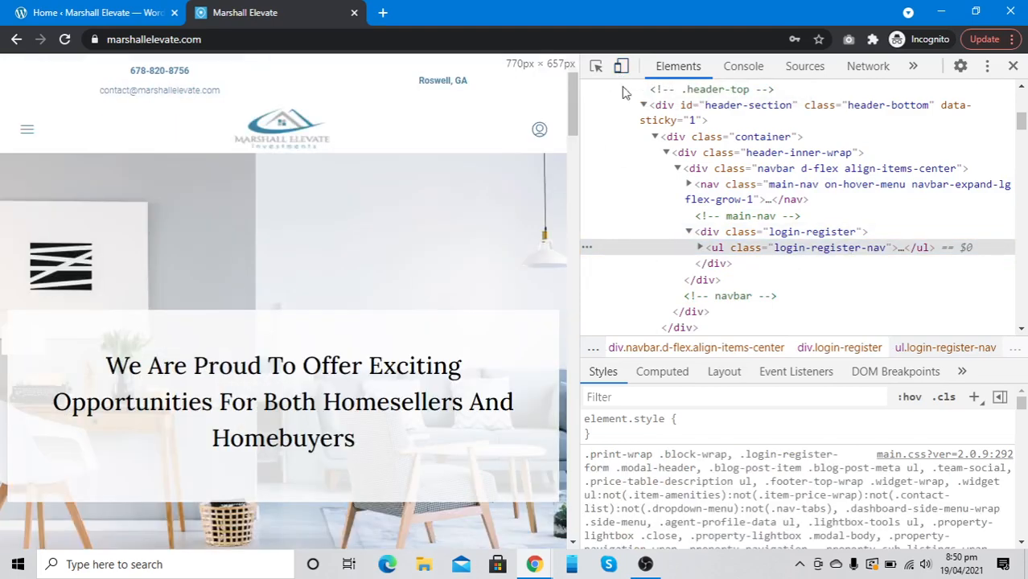
{"action": "left_click", "coordinate": [657, 234]}
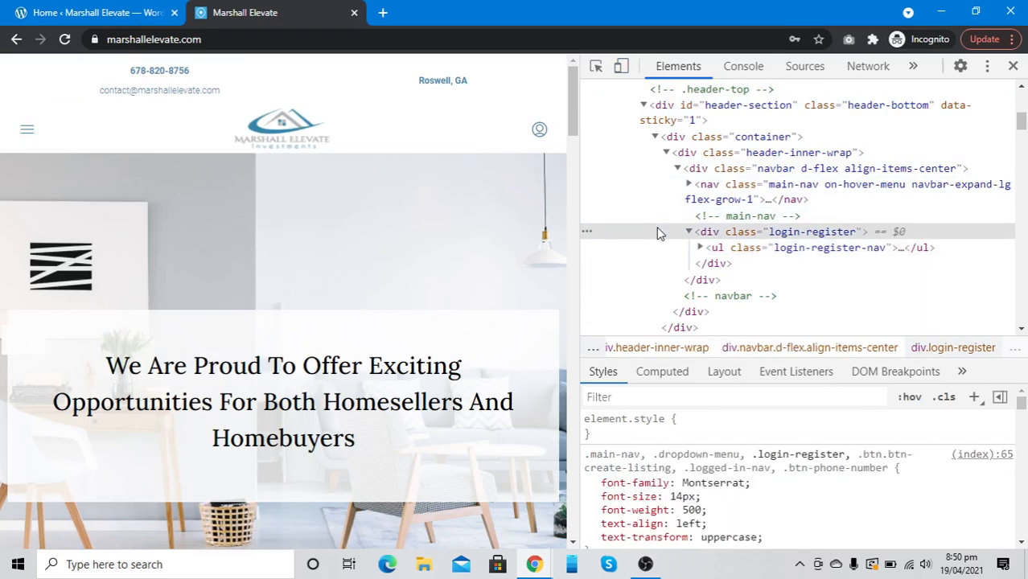
{"action": "left_click", "coordinate": [656, 205]}
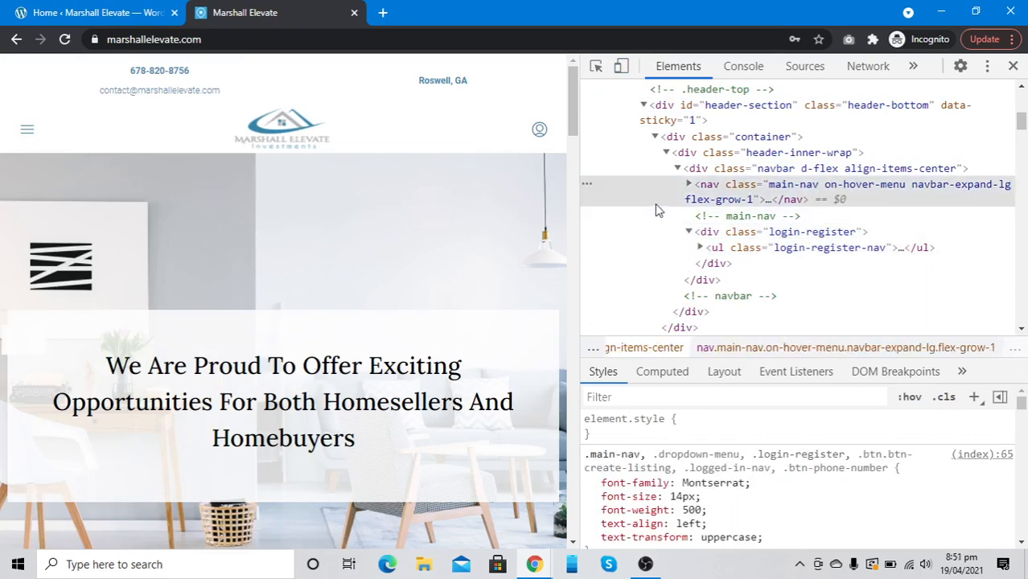
{"action": "left_click", "coordinate": [13, 7]}
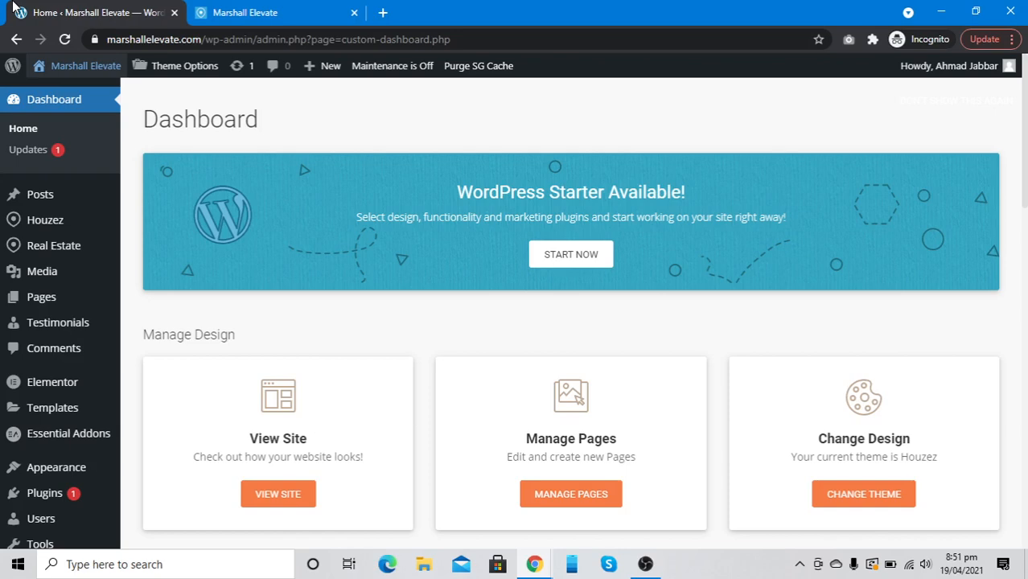
Set the Login & Register Register option to No in Houzez Theme Options and save
{"action": "key", "text": "alt+Tab"}
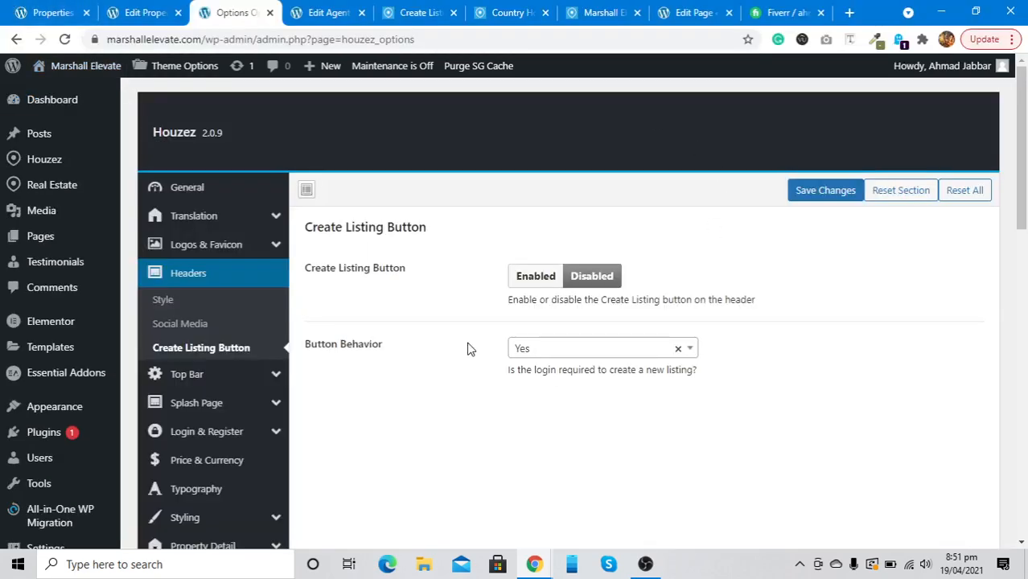
{"action": "scroll", "coordinate": [418, 326], "scroll_direction": "down", "scroll_amount": 2}
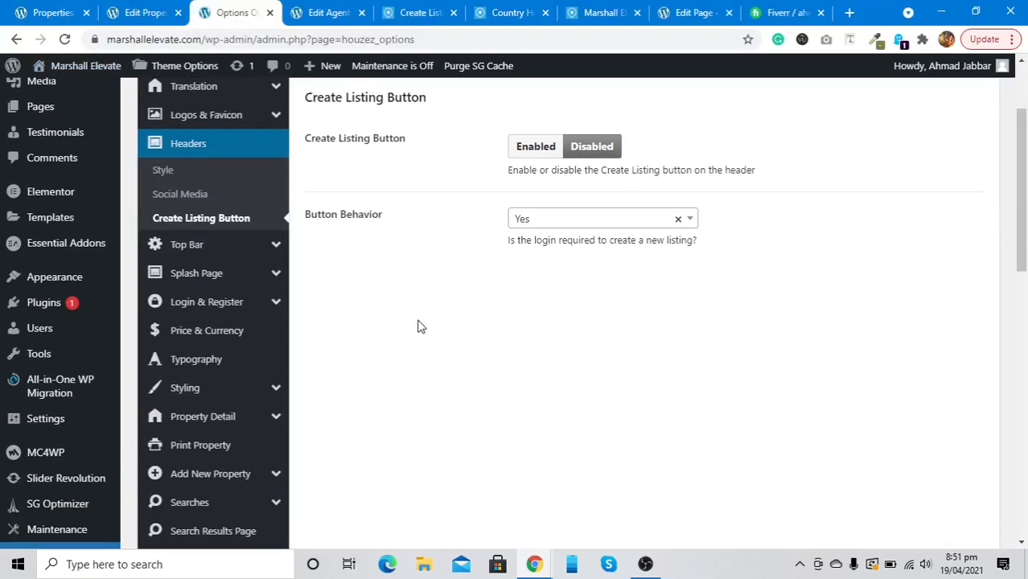
{"action": "left_click", "coordinate": [247, 303]}
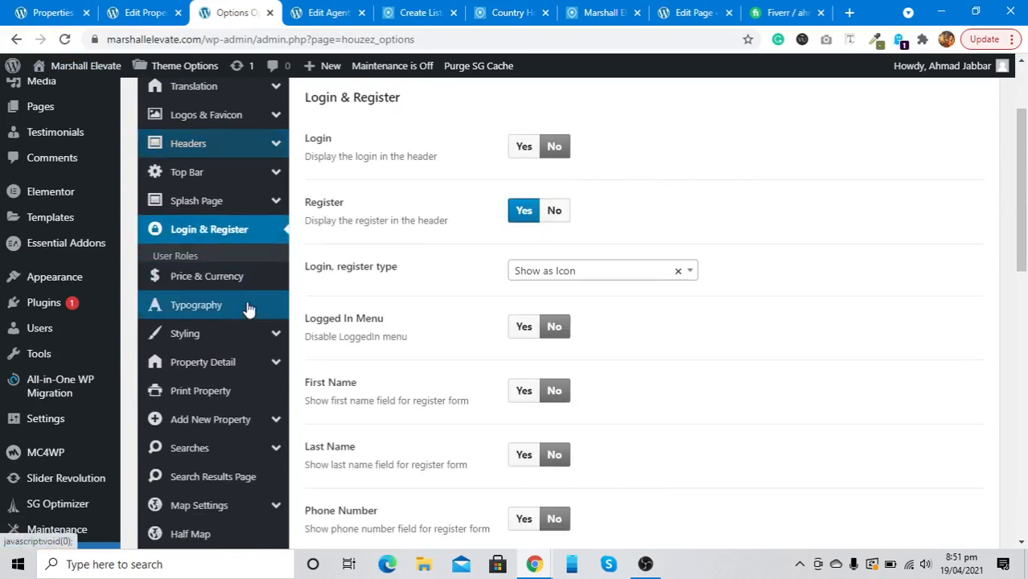
{"action": "left_click", "coordinate": [555, 214]}
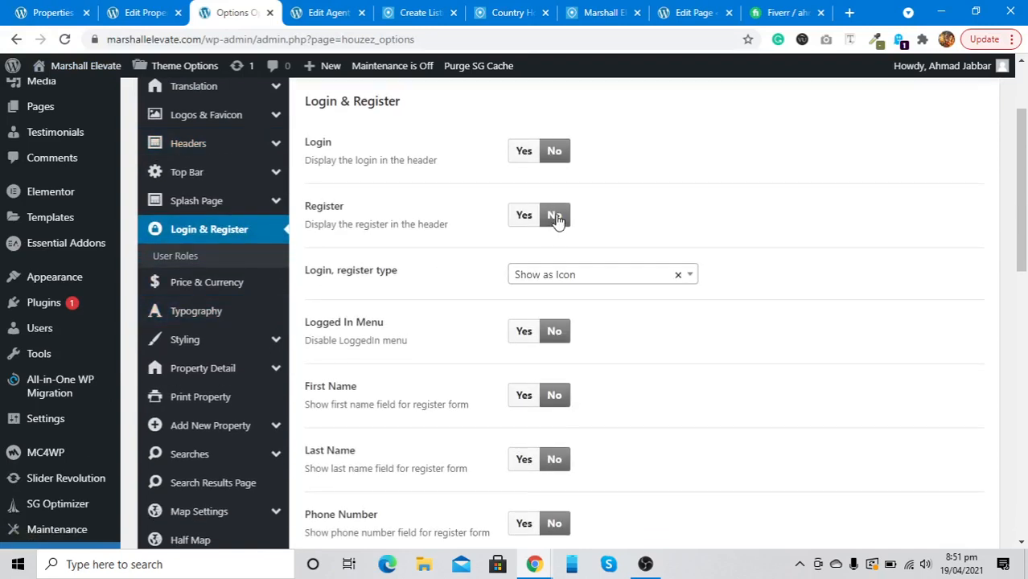
{"action": "scroll", "coordinate": [559, 221], "scroll_direction": "up", "scroll_amount": 2}
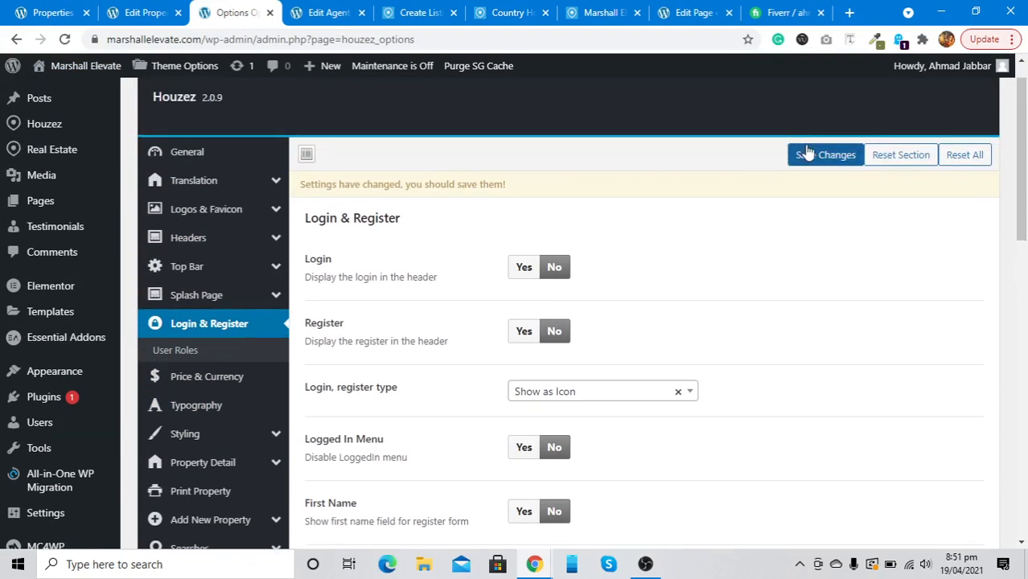
{"action": "left_click", "coordinate": [807, 152]}
{"action": "scroll", "coordinate": [640, 362], "scroll_direction": "down", "scroll_amount": 4}
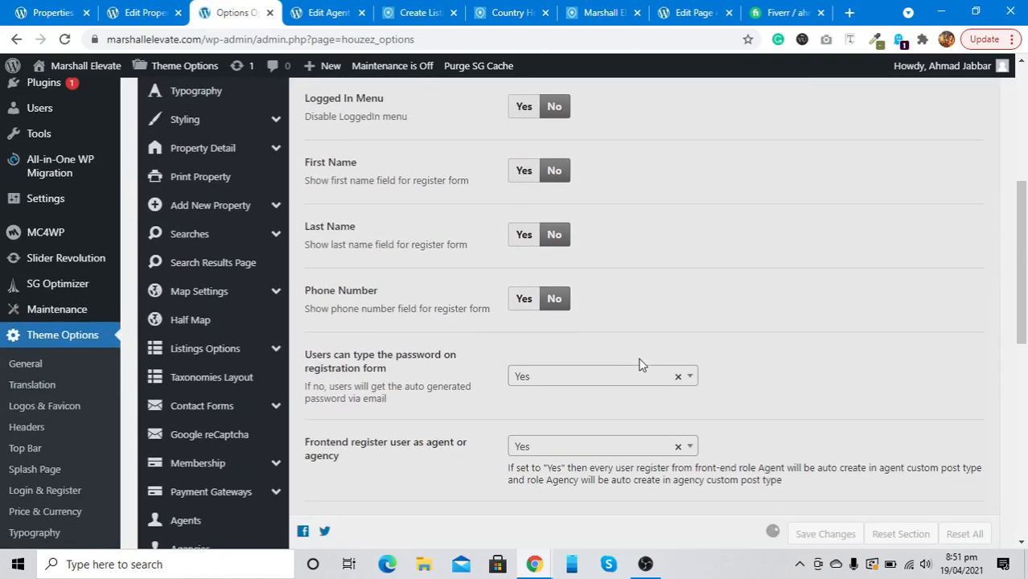
{"action": "scroll", "coordinate": [640, 364], "scroll_direction": "up", "scroll_amount": 3}
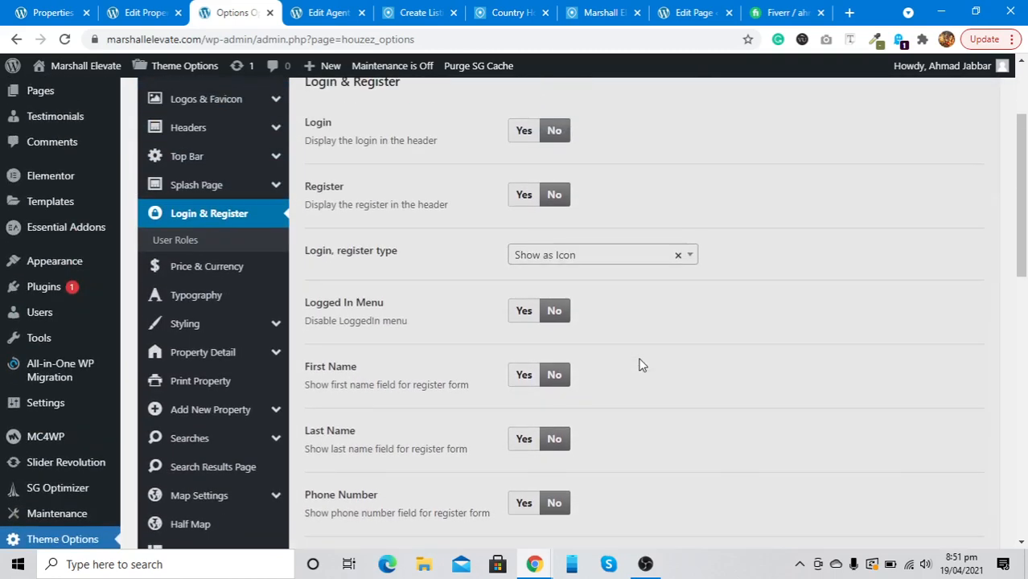
{"action": "key", "text": "alt+Tab"}
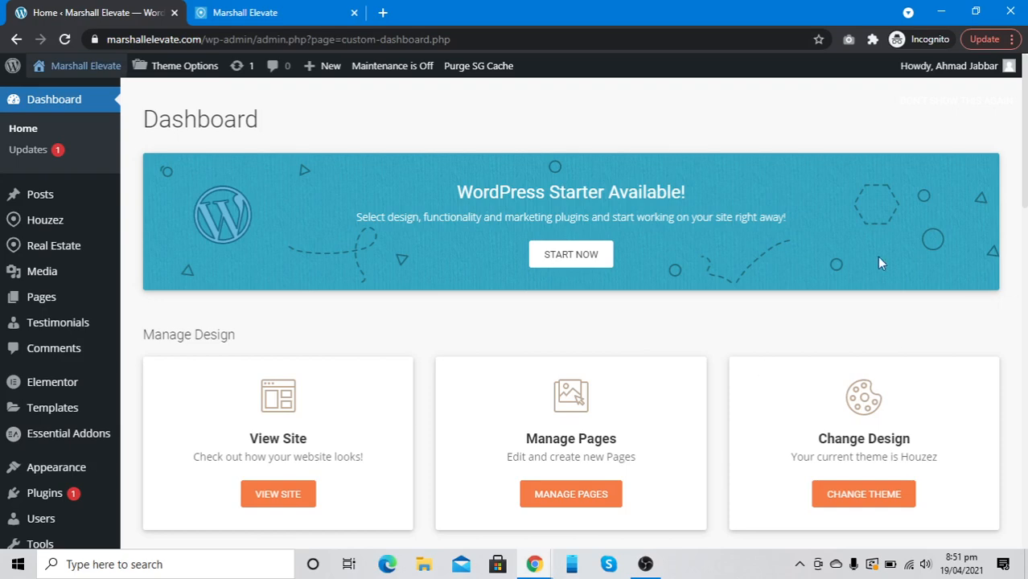
Close DevTools on the site tab and reload the Marshall Elevate homepage via its logo
{"action": "mouse_move", "coordinate": [956, 75]}
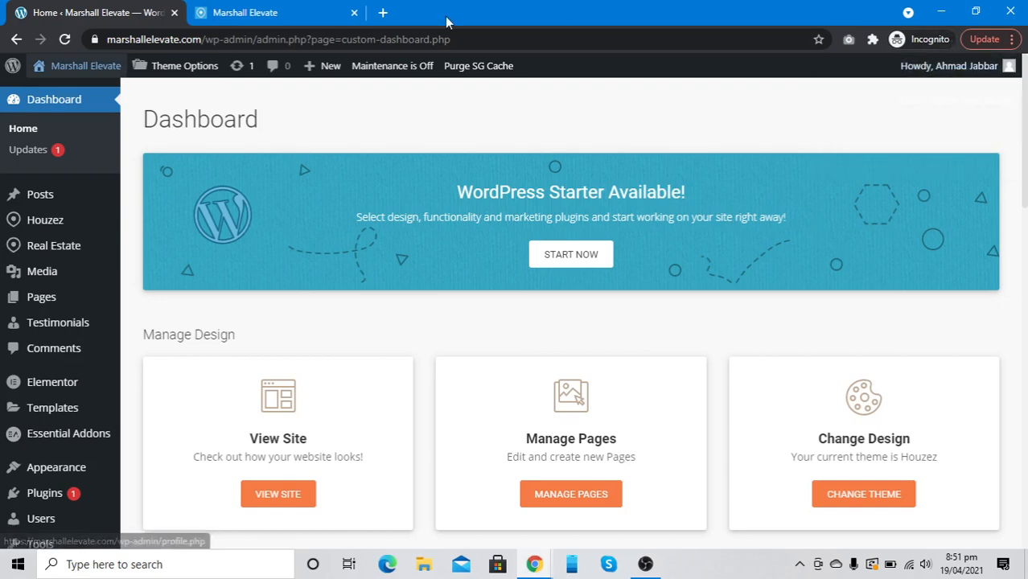
{"action": "left_click", "coordinate": [288, 12]}
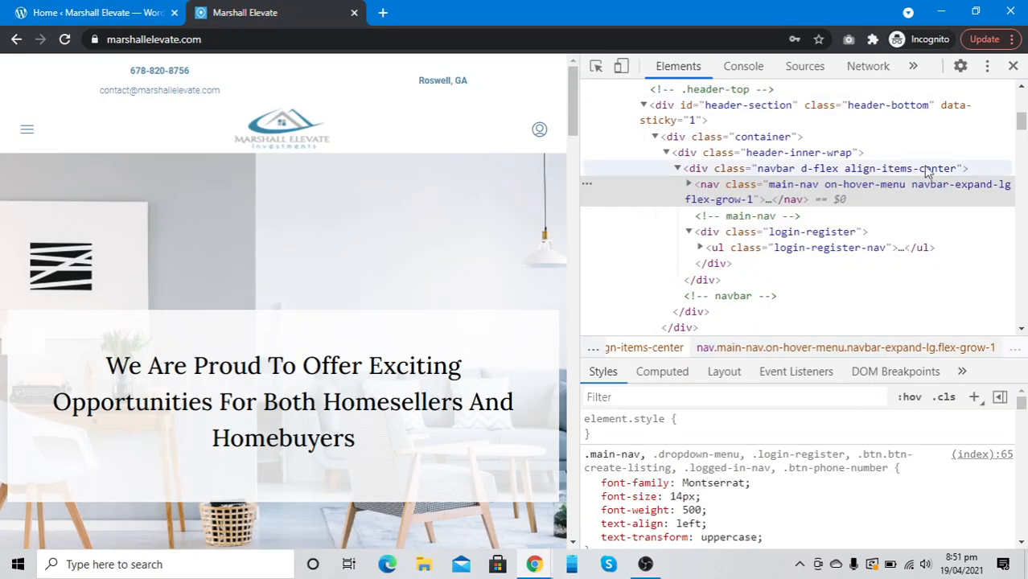
{"action": "left_click", "coordinate": [1013, 66]}
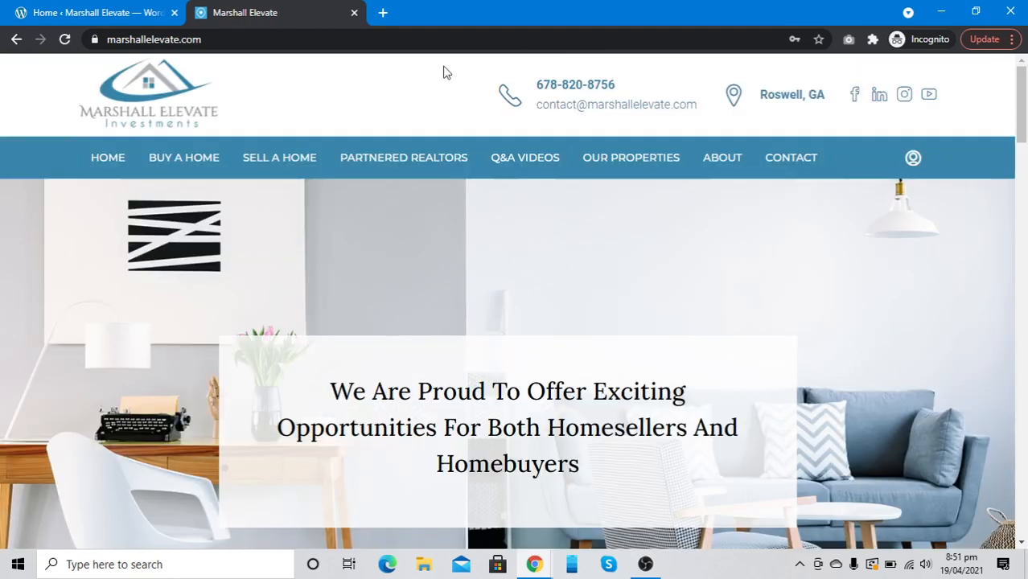
{"action": "left_click", "coordinate": [148, 10]}
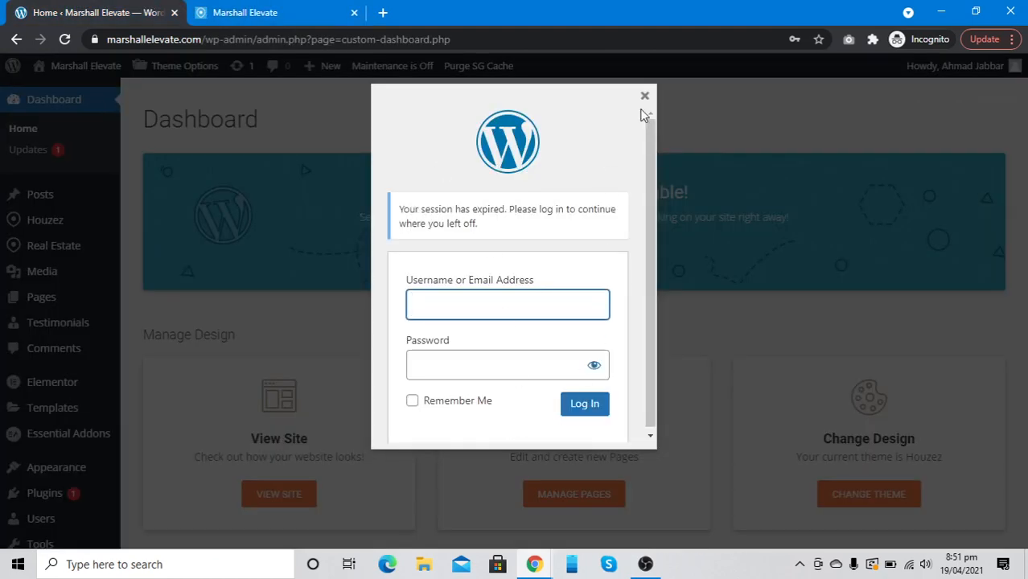
{"action": "left_click", "coordinate": [207, 15]}
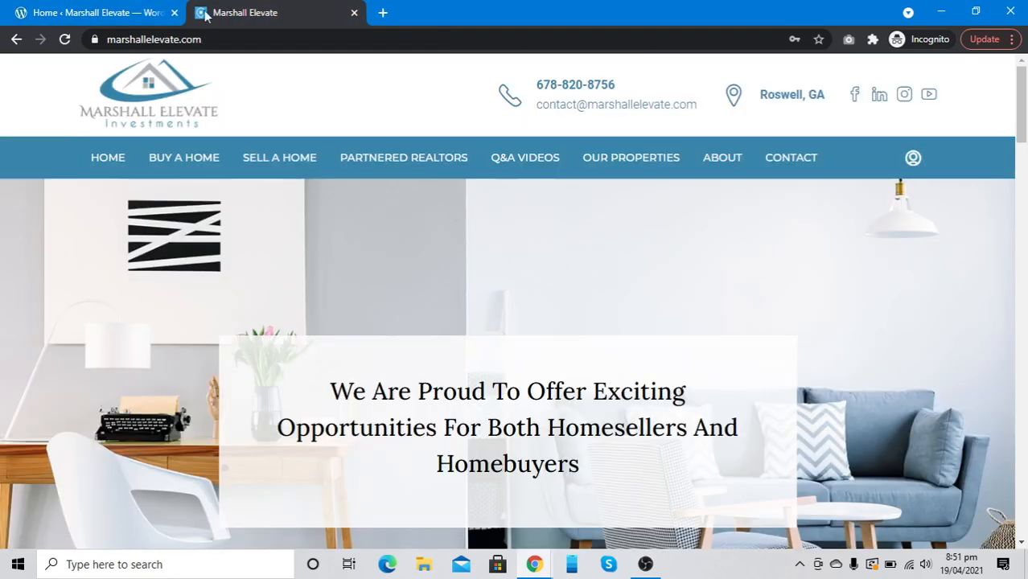
{"action": "left_click", "coordinate": [141, 113]}
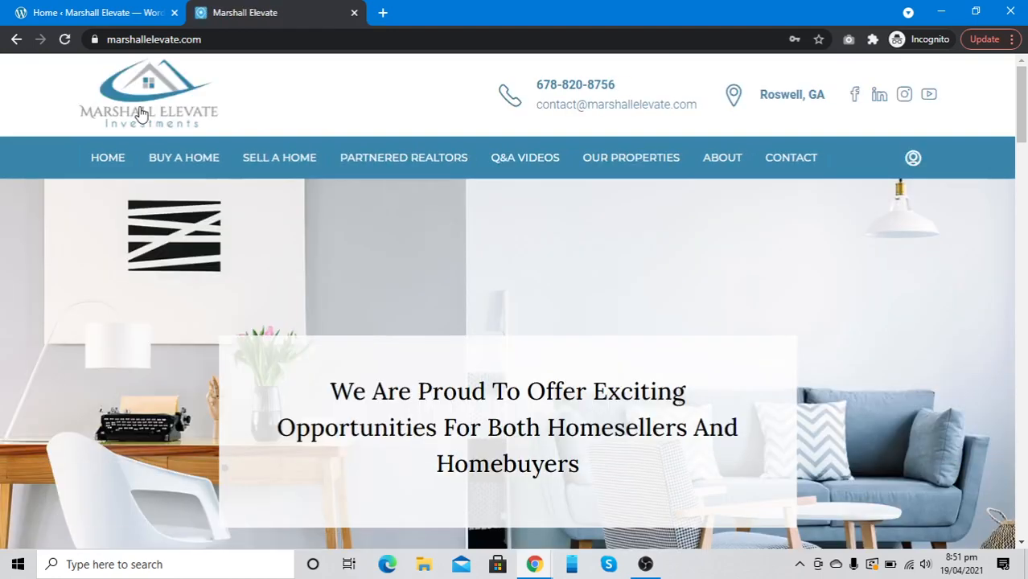
Open the Login/Register popup, view its registration form, then close and reopen it
{"action": "left_click", "coordinate": [912, 158]}
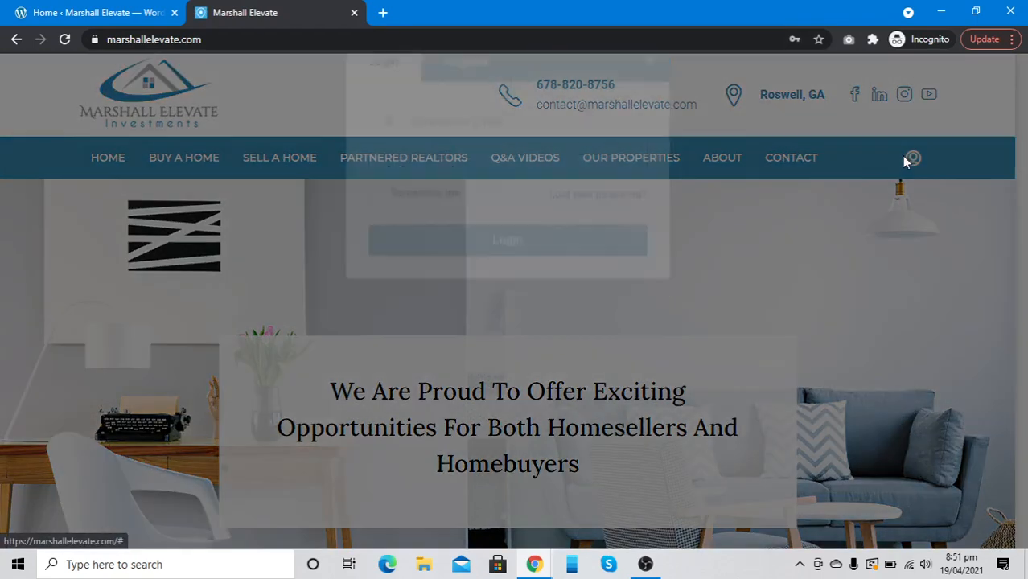
{"action": "left_click", "coordinate": [482, 87]}
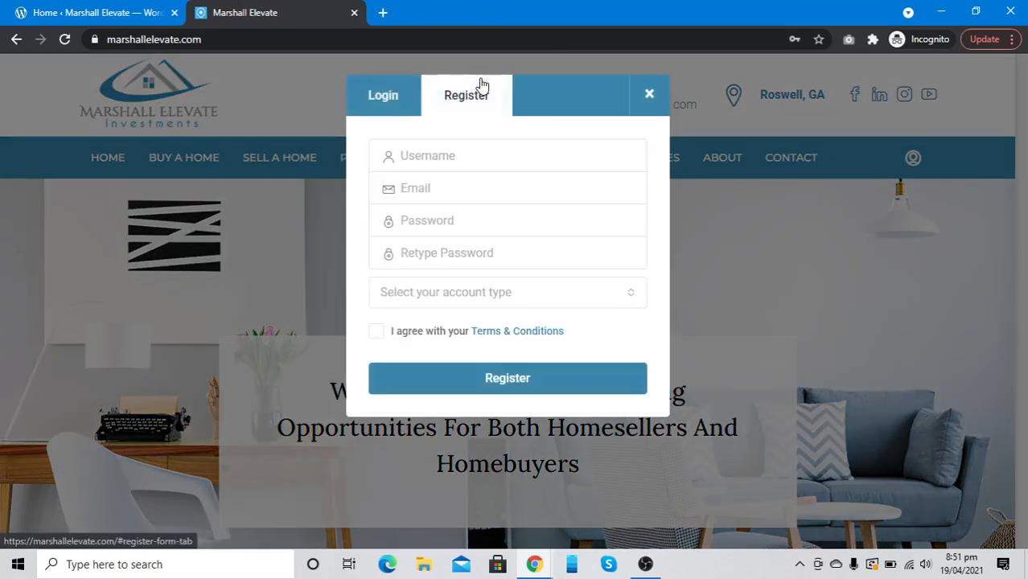
{"action": "left_click", "coordinate": [646, 95]}
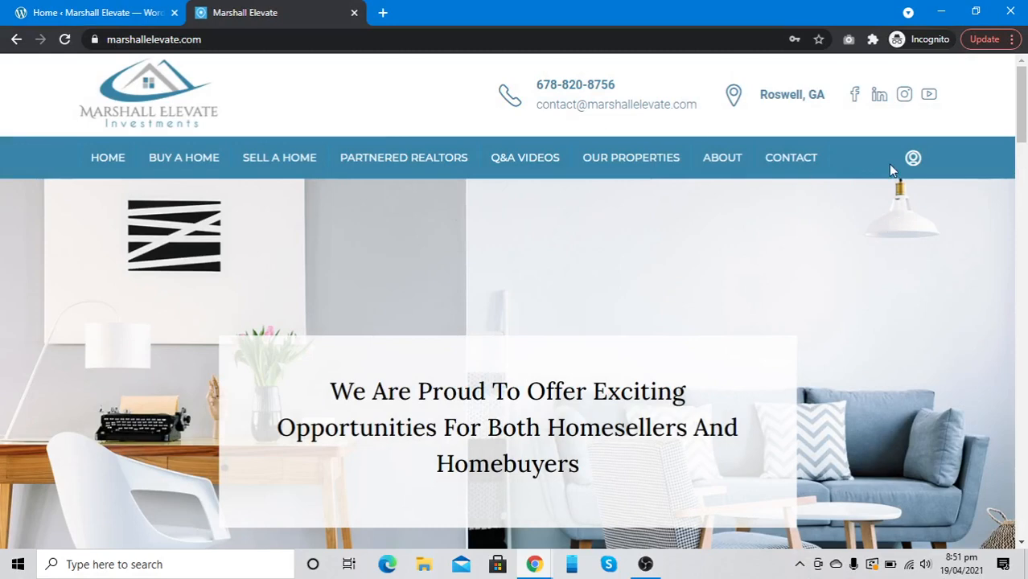
{"action": "left_click", "coordinate": [913, 158]}
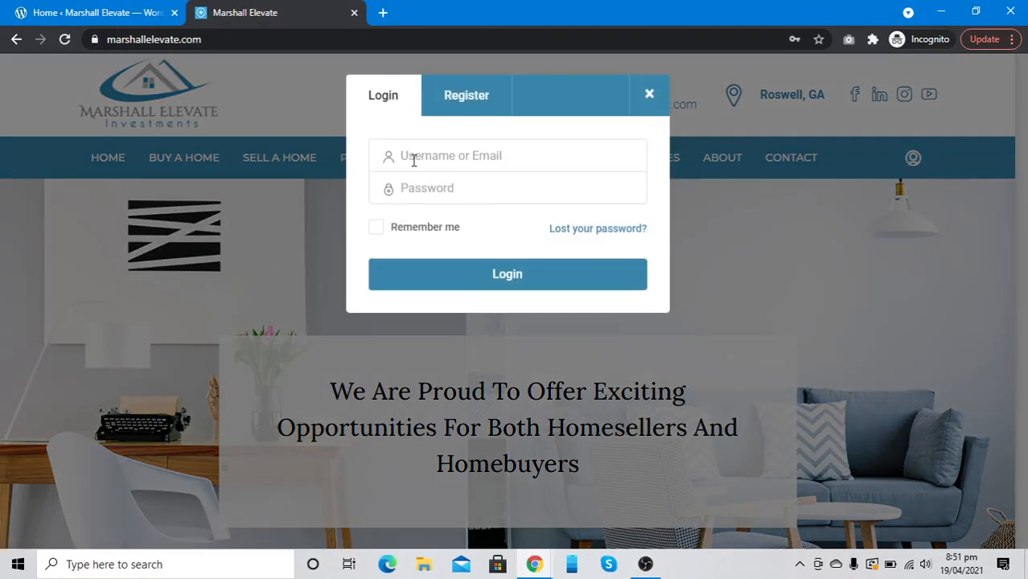
{"action": "left_click", "coordinate": [127, 10]}
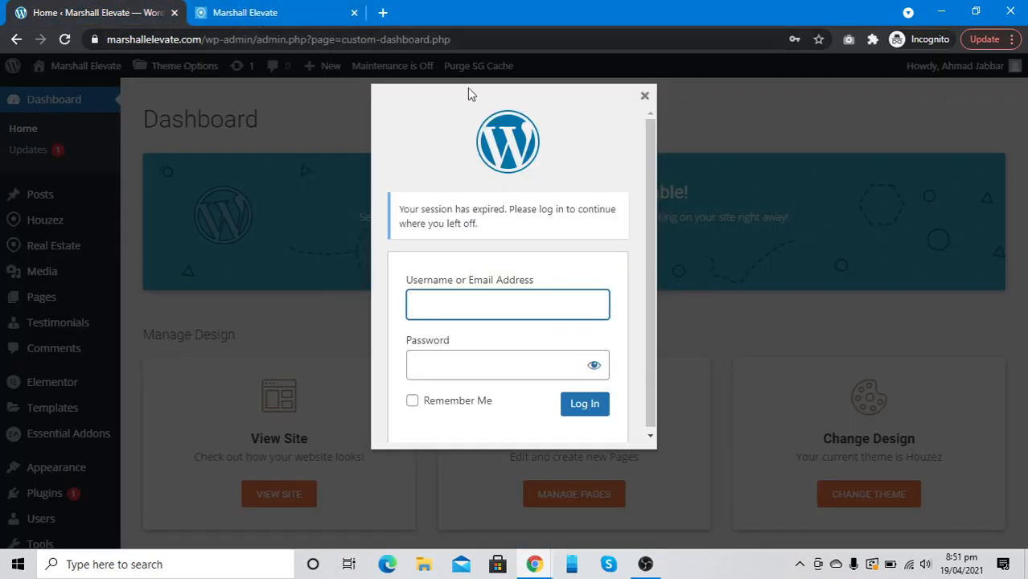
Set the Login, register type to Show as Text and save the Houzez options
{"action": "key", "text": "alt+Tab"}
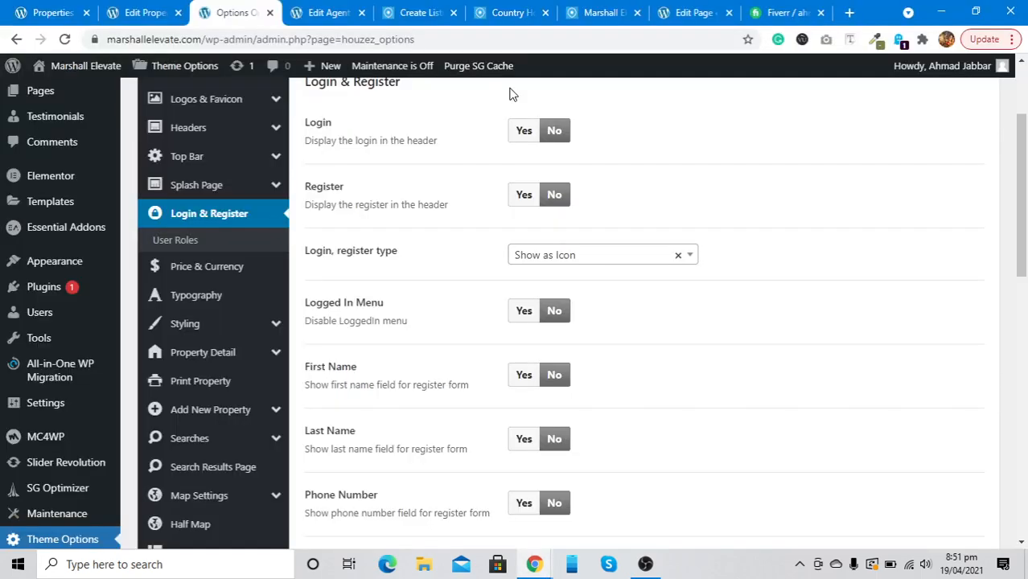
{"action": "scroll", "coordinate": [408, 259], "scroll_direction": "up", "scroll_amount": 2}
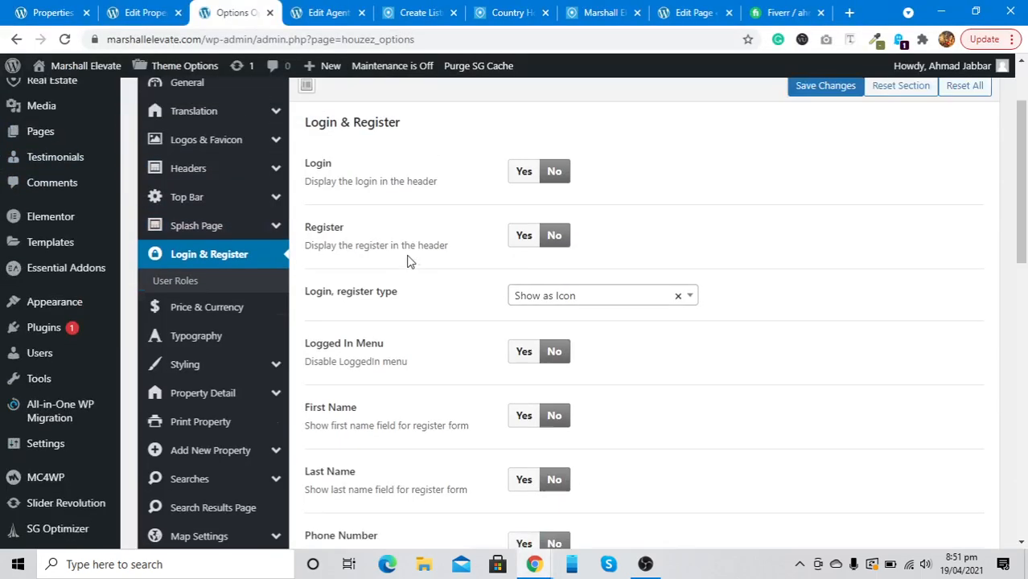
{"action": "scroll", "coordinate": [408, 259], "scroll_direction": "down", "scroll_amount": 2}
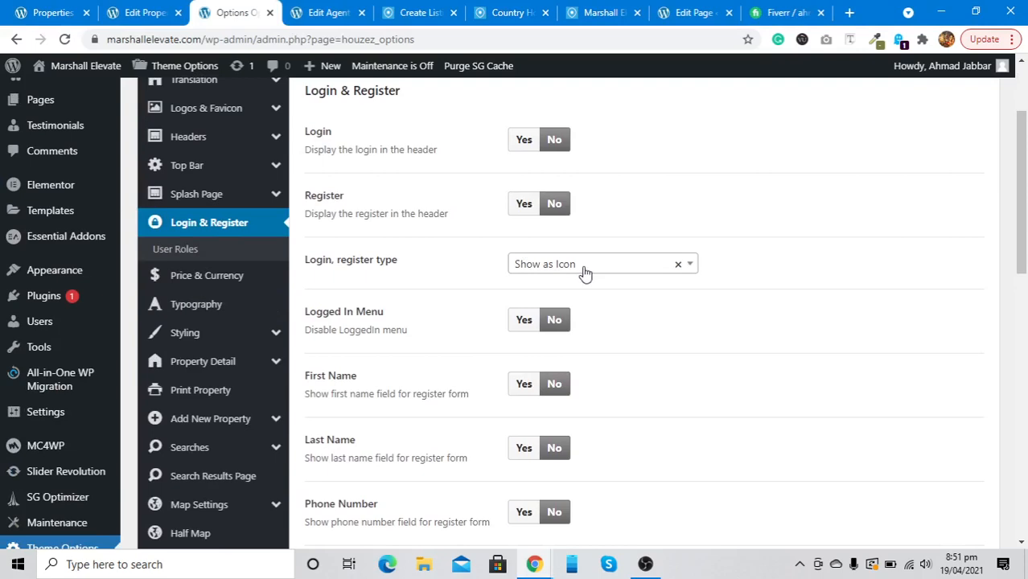
{"action": "left_click", "coordinate": [583, 267]}
{"action": "left_click", "coordinate": [584, 348]}
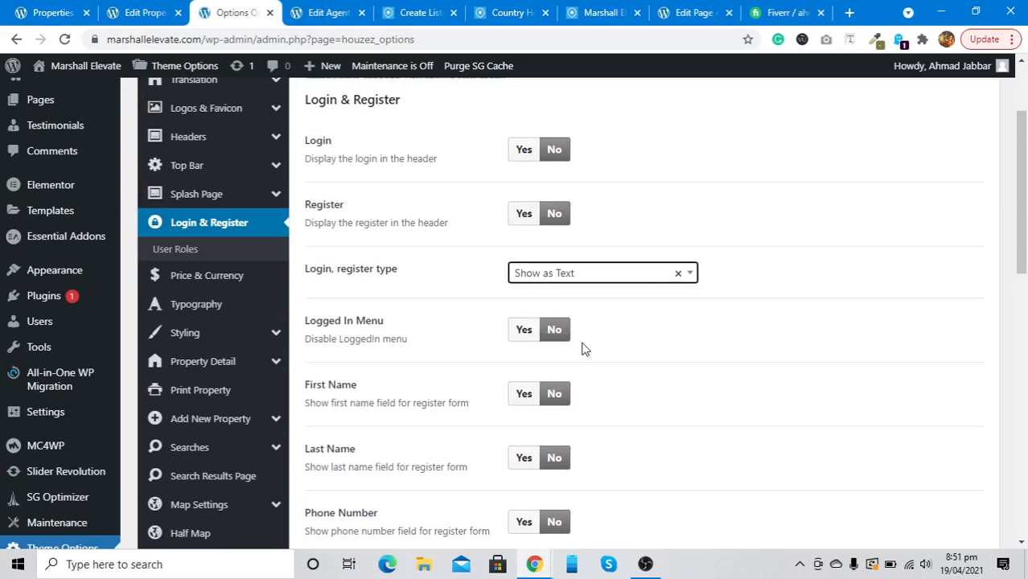
{"action": "scroll", "coordinate": [729, 285], "scroll_direction": "up", "scroll_amount": 2}
{"action": "left_click", "coordinate": [826, 190]}
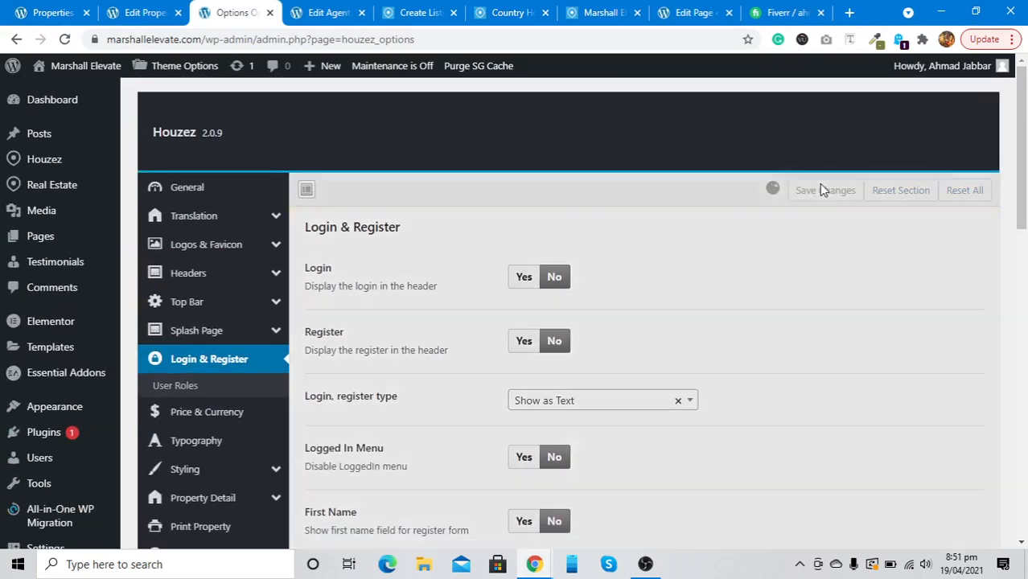
{"action": "left_click", "coordinate": [3, 10]}
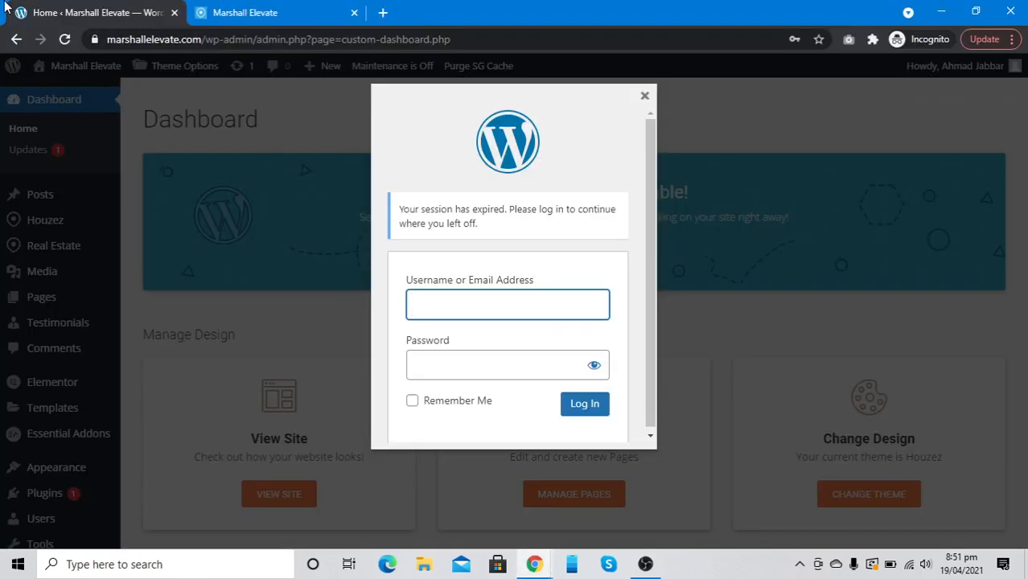
Reload the public homepage and purge the site's cache from the main browser window
{"action": "left_click", "coordinate": [211, 12]}
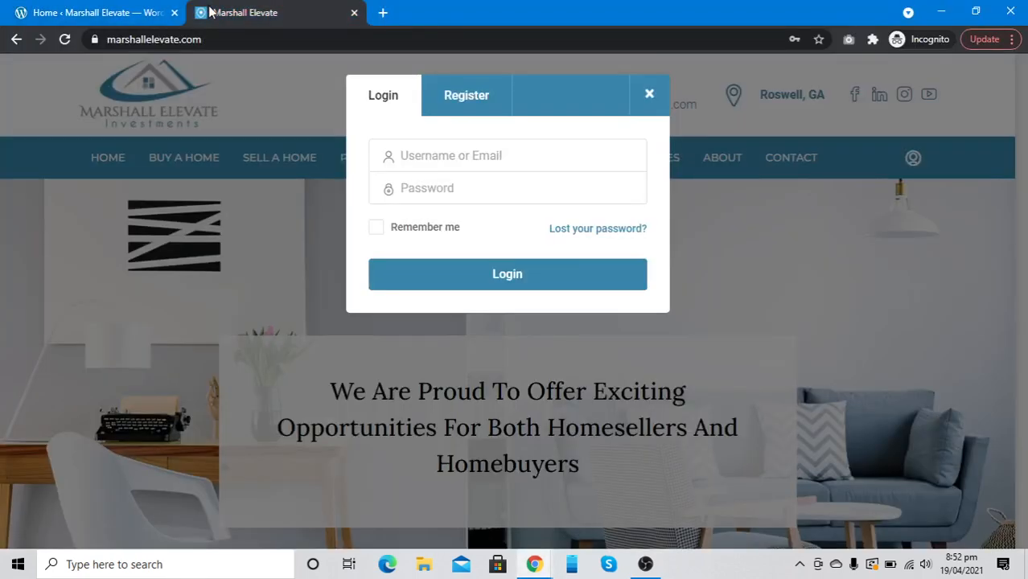
{"action": "key", "text": "F5"}
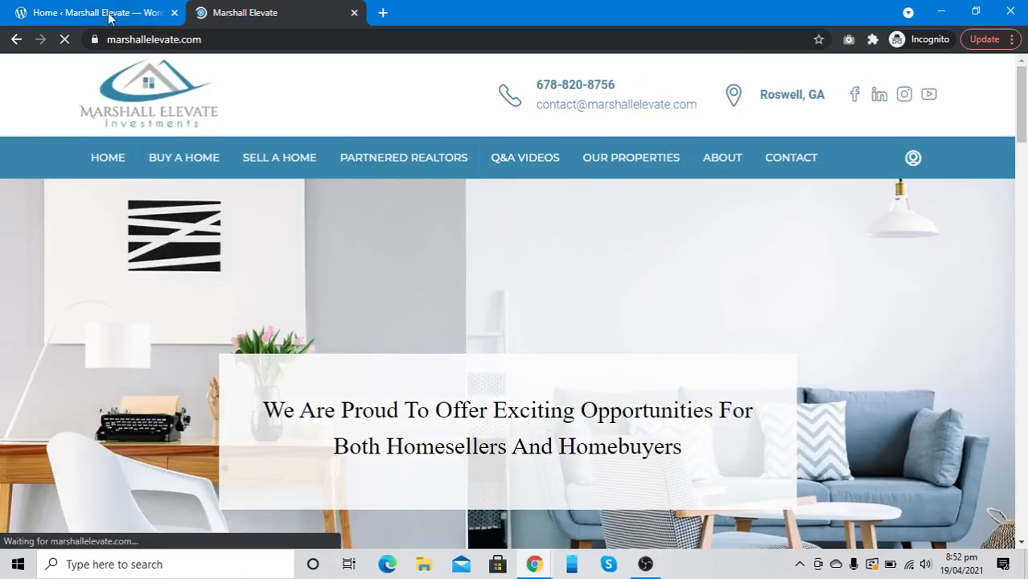
{"action": "left_click", "coordinate": [100, 13]}
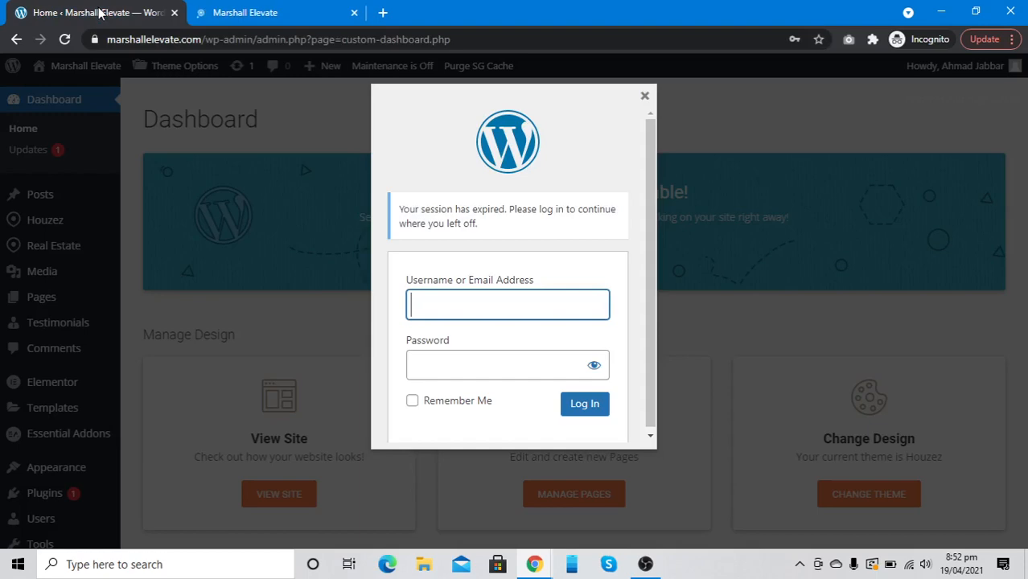
{"action": "key", "text": "alt+Tab"}
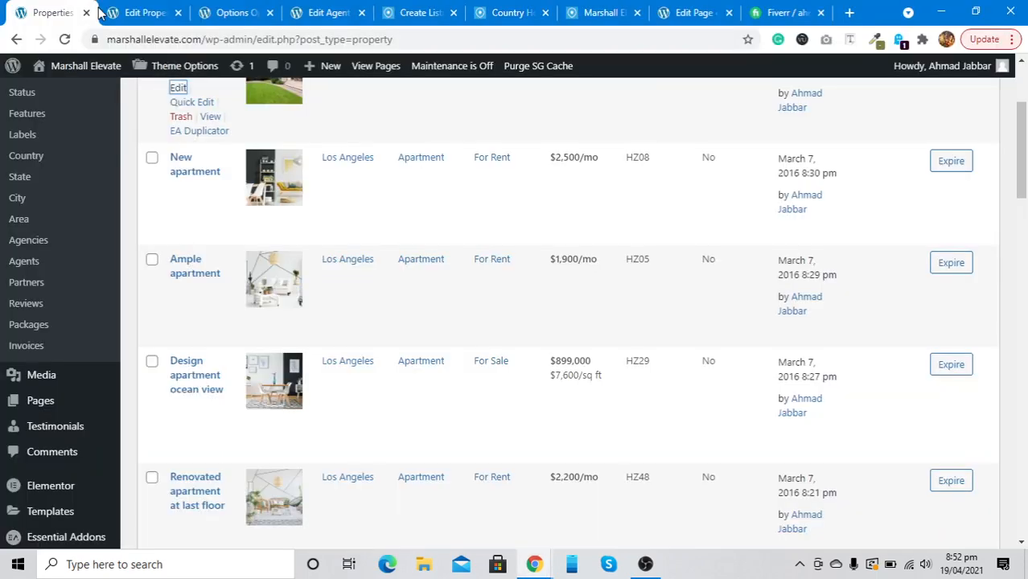
{"action": "left_click", "coordinate": [543, 74]}
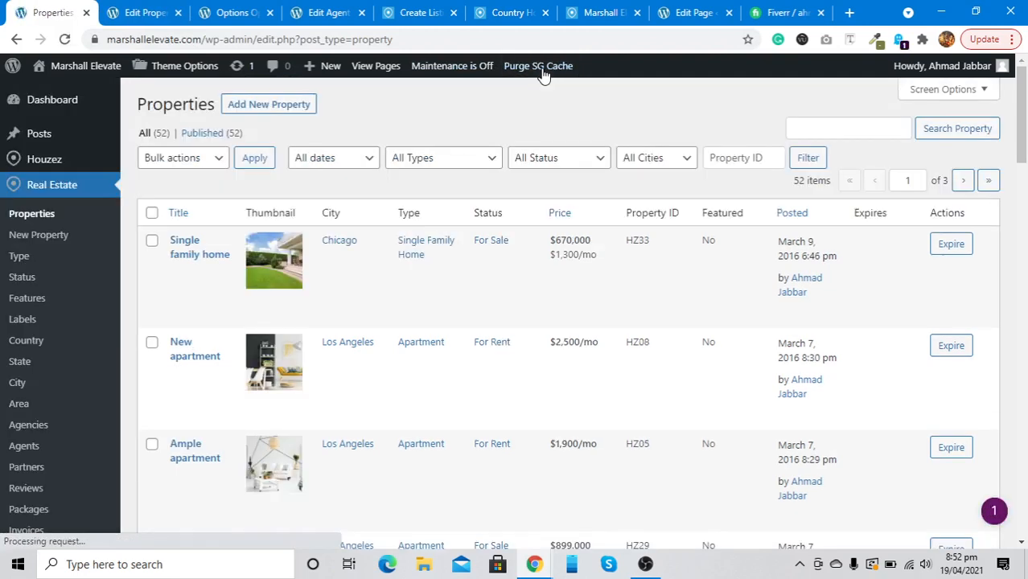
{"action": "key", "text": "alt+Tab"}
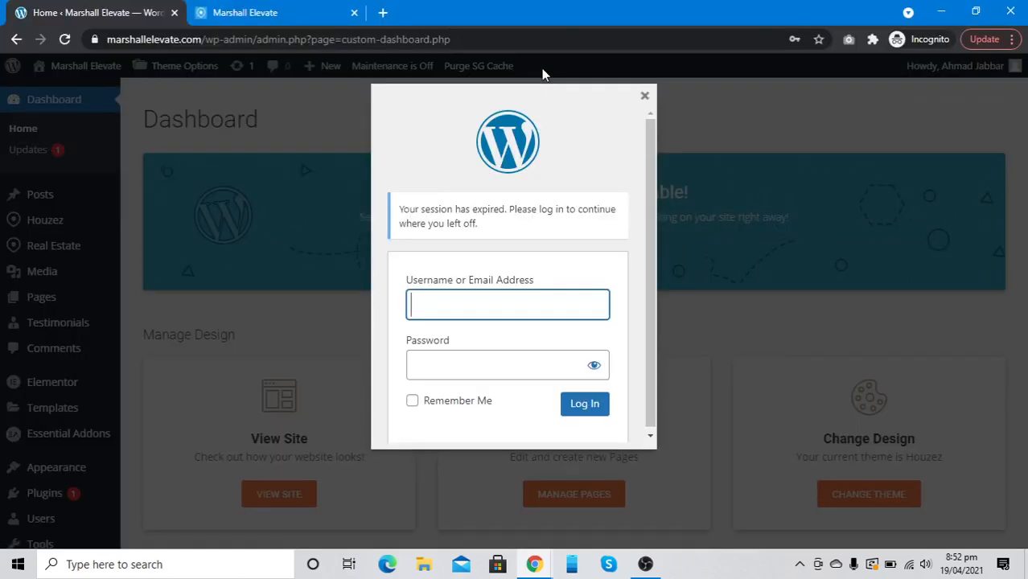
{"action": "left_click", "coordinate": [252, 9]}
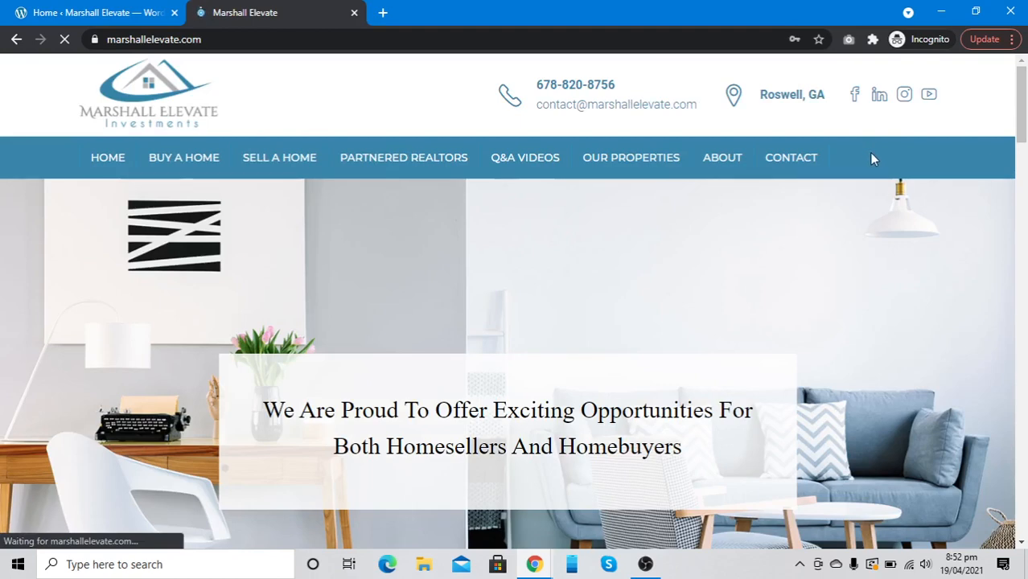
Close the incognito window, confirming Leave in the 'Leave site?' dialog
{"action": "left_click", "coordinate": [72, 8]}
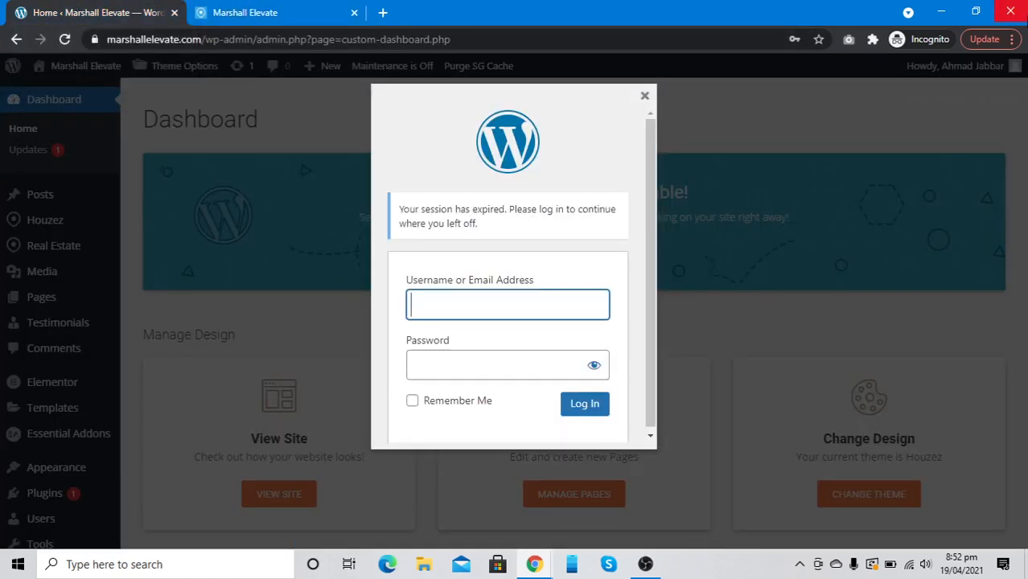
{"action": "left_click", "coordinate": [1016, 13]}
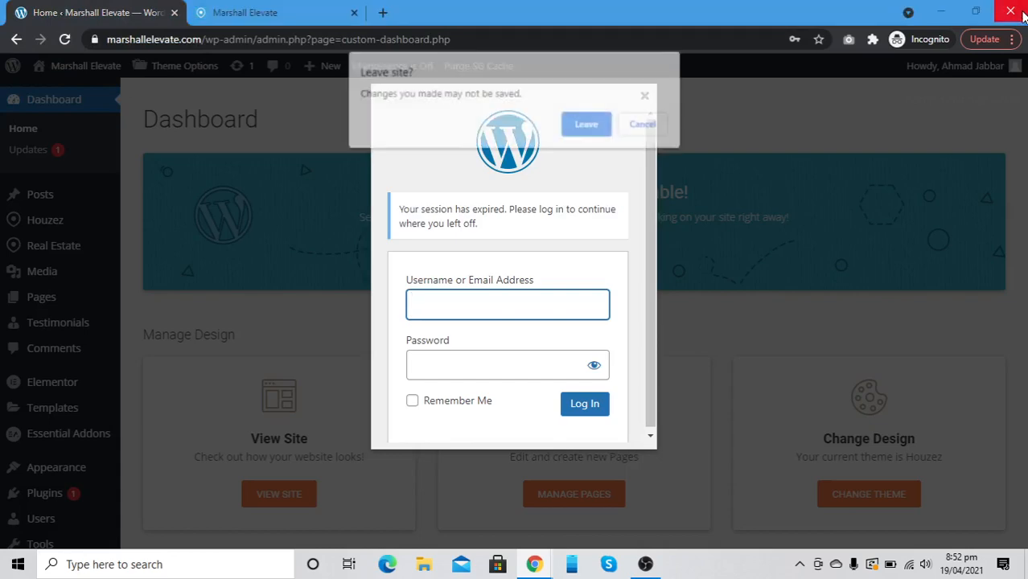
{"action": "left_click", "coordinate": [587, 125]}
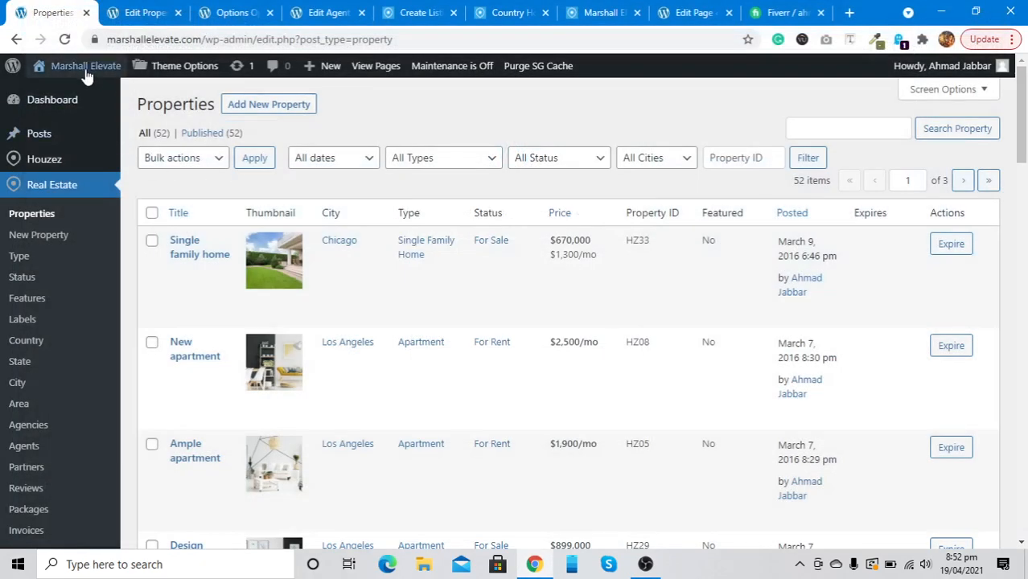
Open the site in a new tab and view the front-end Board dashboard from the user menu
{"action": "right_click", "coordinate": [85, 71]}
{"action": "left_click", "coordinate": [104, 80]}
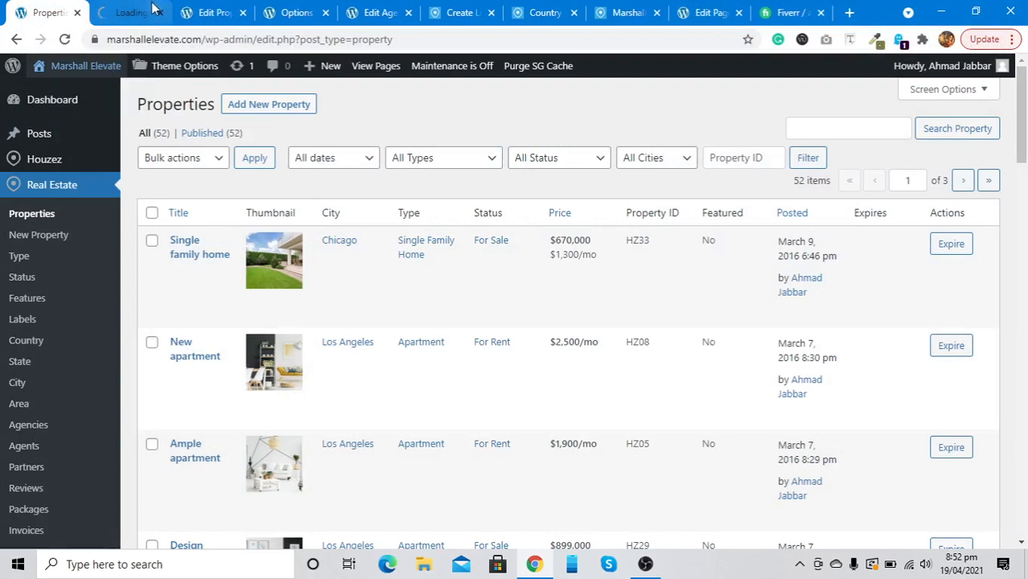
{"action": "left_click", "coordinate": [155, 8]}
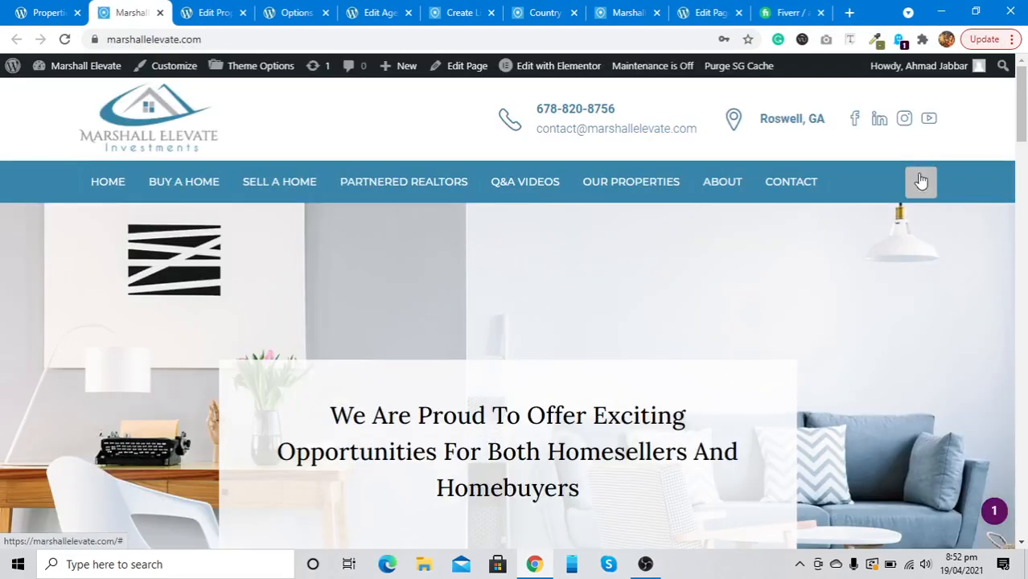
{"action": "left_click", "coordinate": [922, 182]}
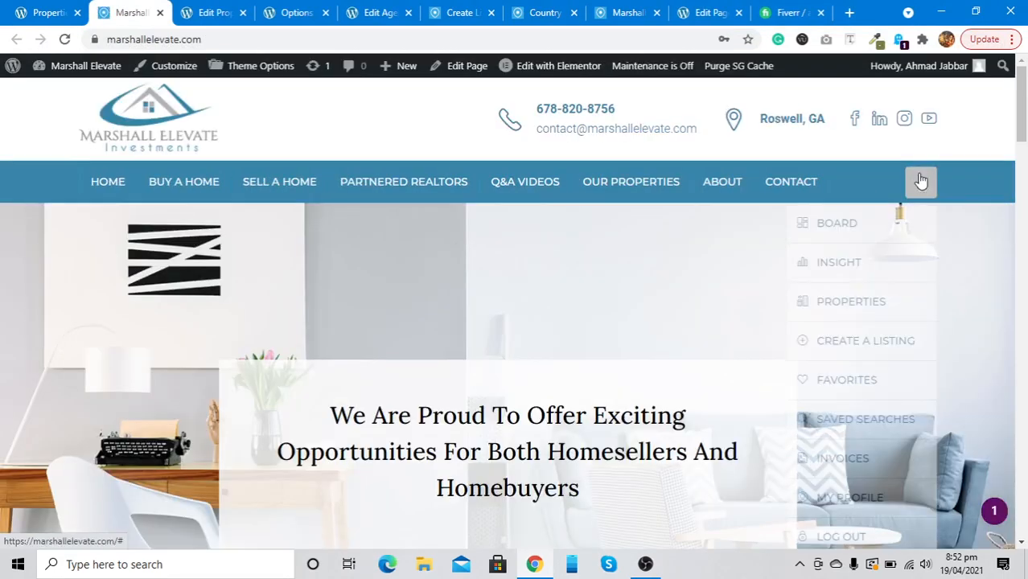
{"action": "left_click", "coordinate": [853, 224]}
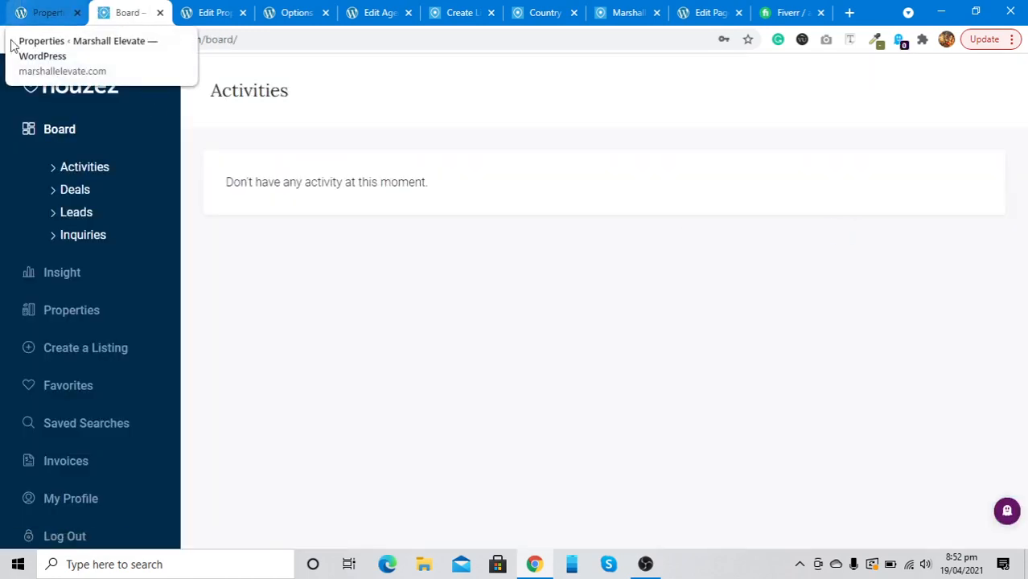
{"action": "left_click", "coordinate": [14, 6]}
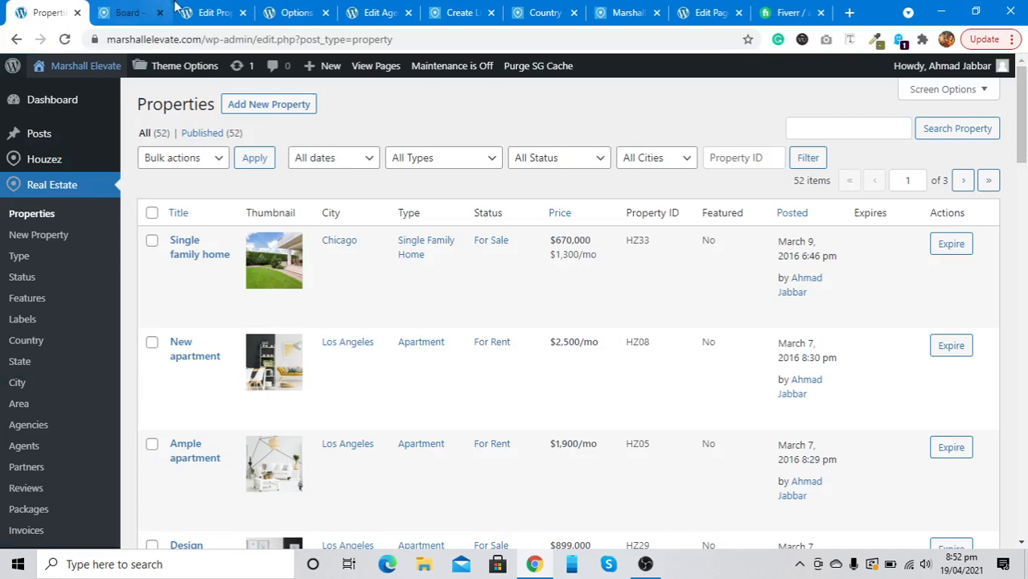
{"action": "left_click", "coordinate": [211, 12]}
{"action": "left_click", "coordinate": [291, 8]}
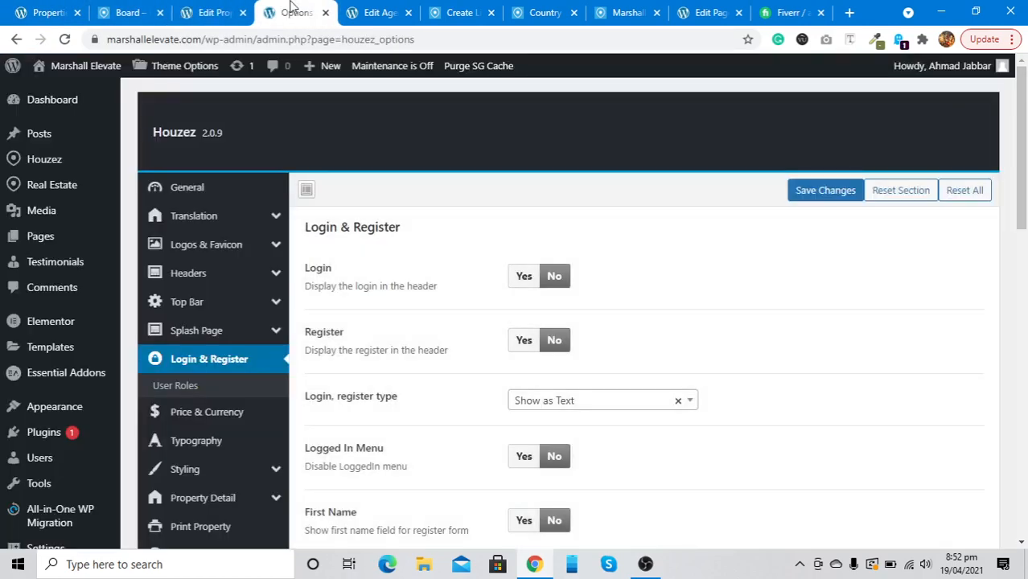
Move all 20 invoices on the first Invoices page to the Trash with the bulk action
{"action": "mouse_move", "coordinate": [101, 165]}
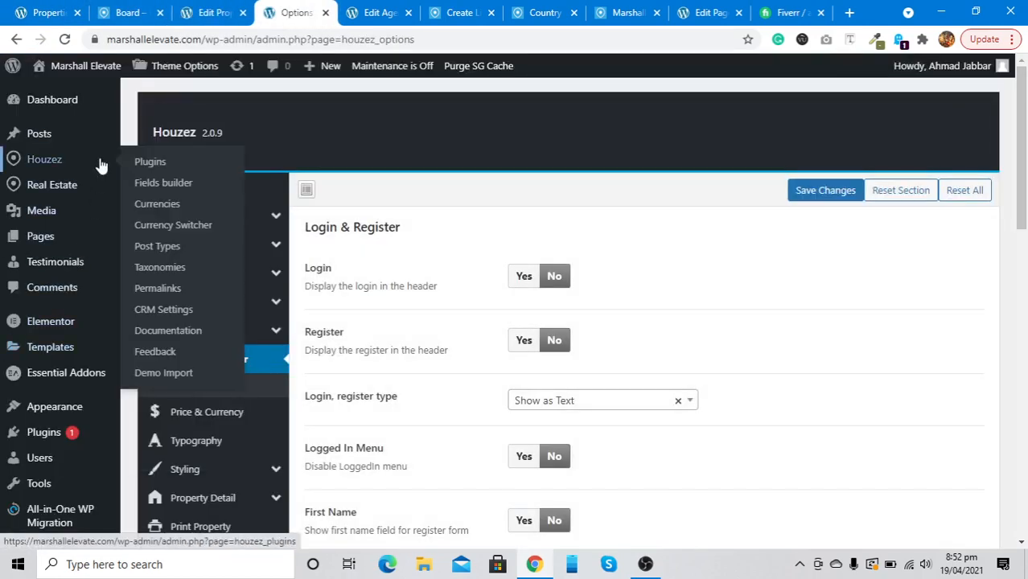
{"action": "mouse_move", "coordinate": [65, 188]}
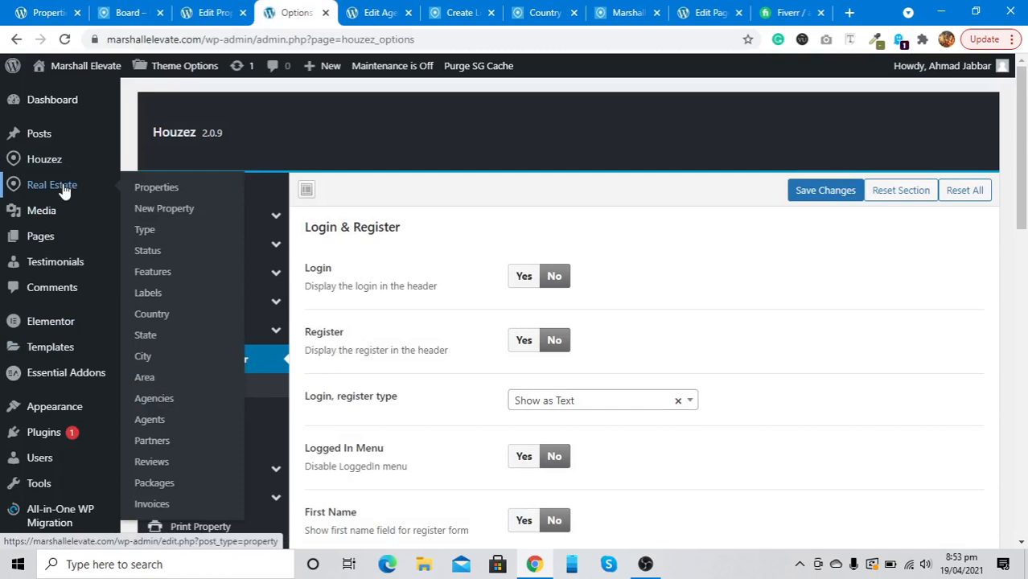
{"action": "left_click", "coordinate": [137, 505]}
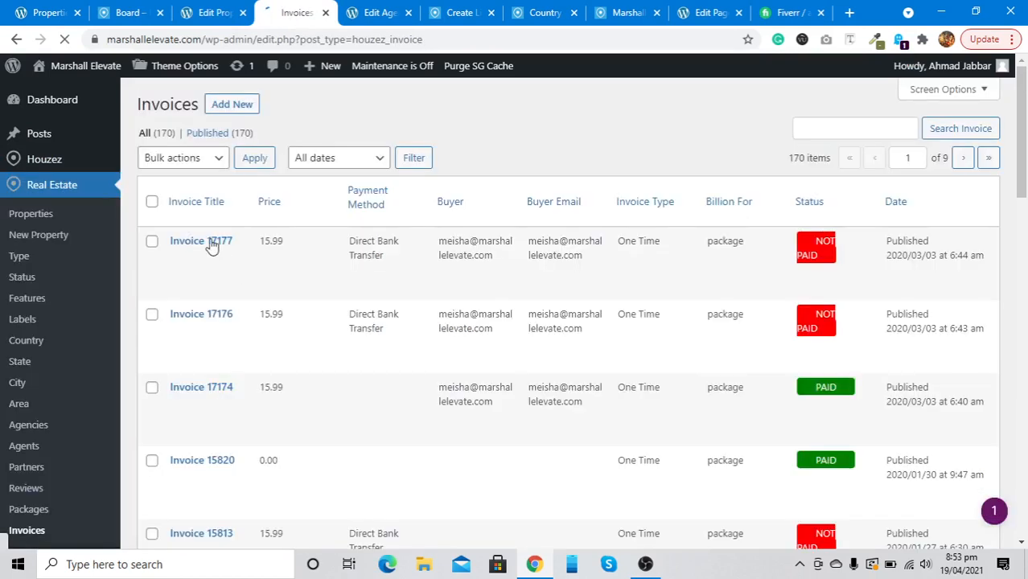
{"action": "left_click", "coordinate": [153, 203]}
{"action": "left_click", "coordinate": [199, 158]}
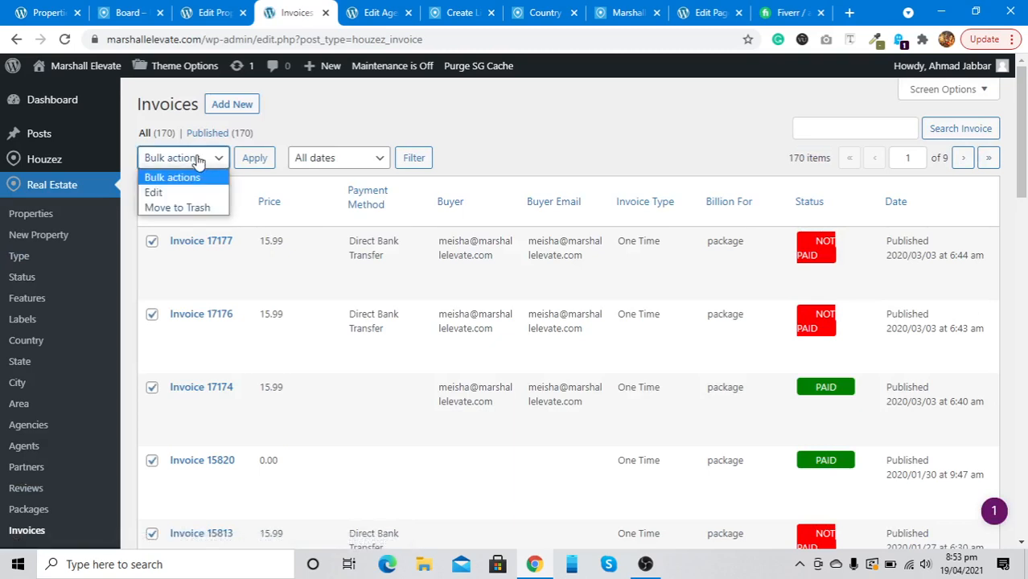
{"action": "left_click", "coordinate": [177, 208]}
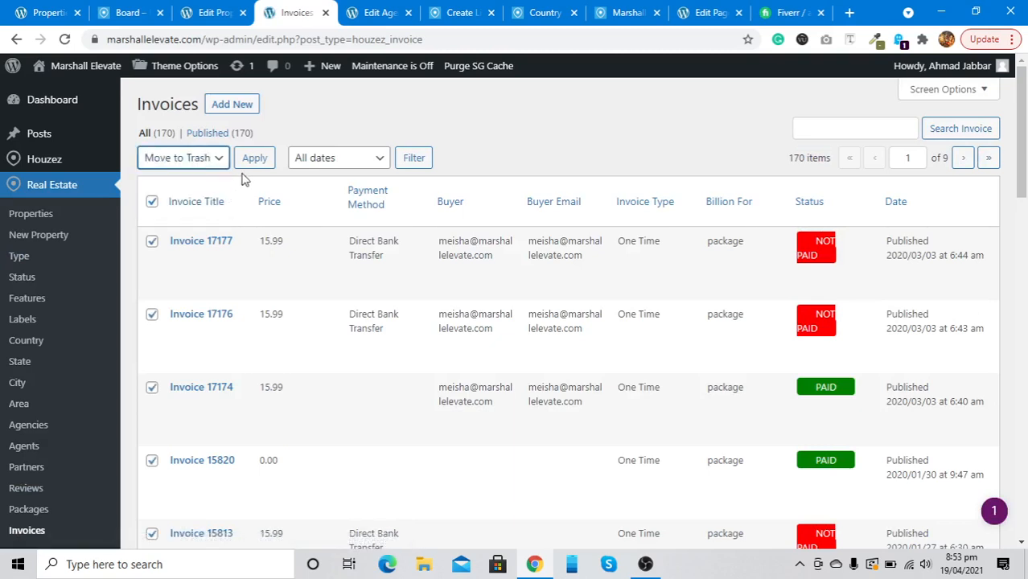
{"action": "left_click", "coordinate": [256, 159]}
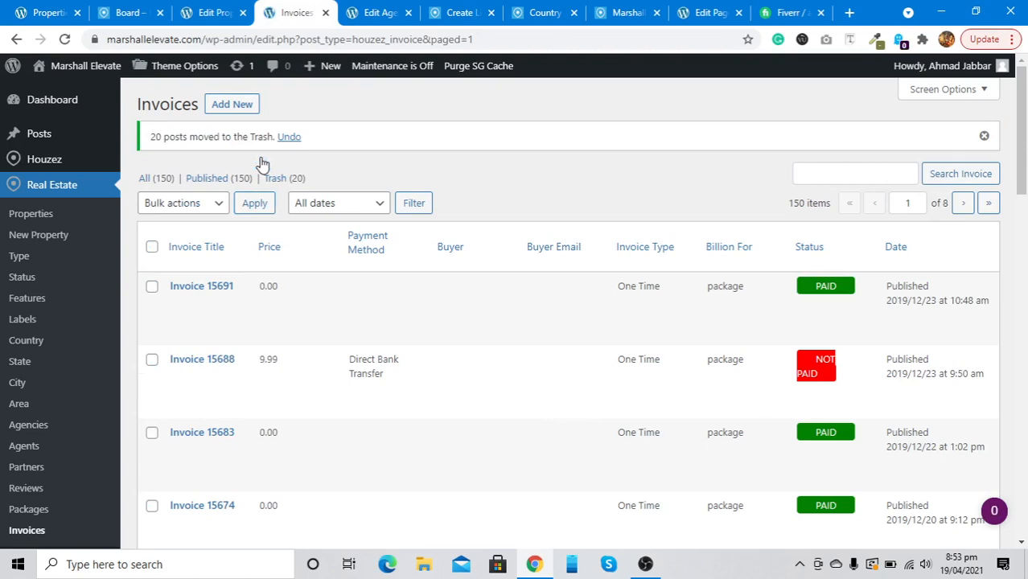
Reload the Invoices list and set Screen Options to show 50 items per page
{"action": "left_click", "coordinate": [151, 184]}
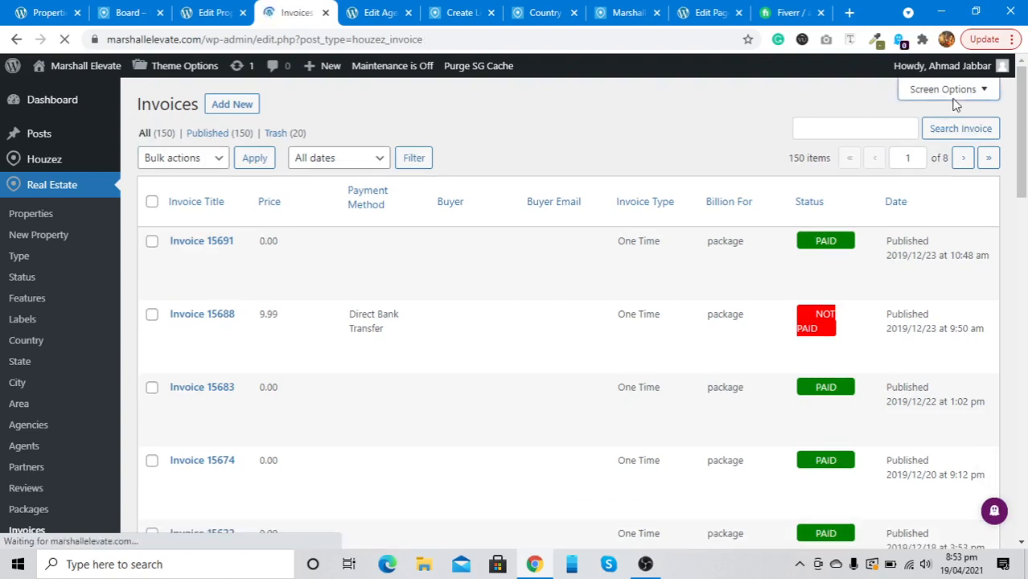
{"action": "left_click", "coordinate": [907, 94]}
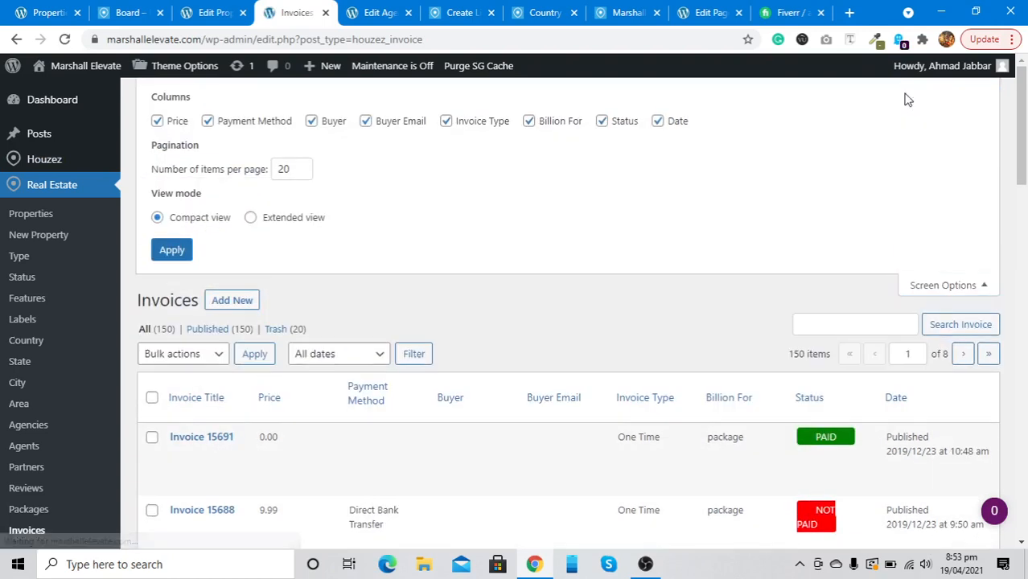
{"action": "double_click", "coordinate": [282, 168]}
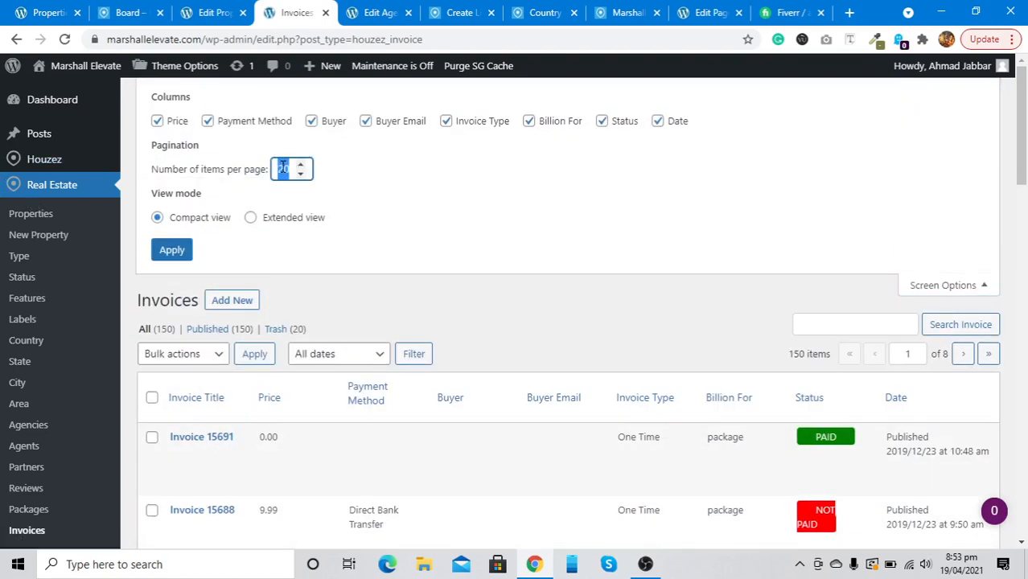
{"action": "type", "text": "50"}
{"action": "left_click", "coordinate": [170, 250]}
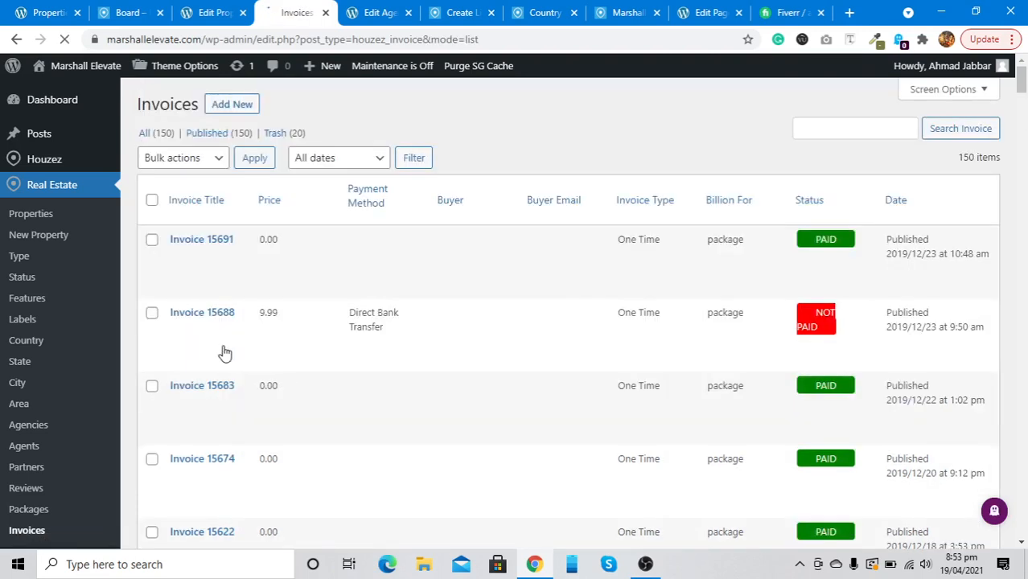
Try the Move to Trash bulk action twice with no invoices selected
{"action": "left_click", "coordinate": [195, 161]}
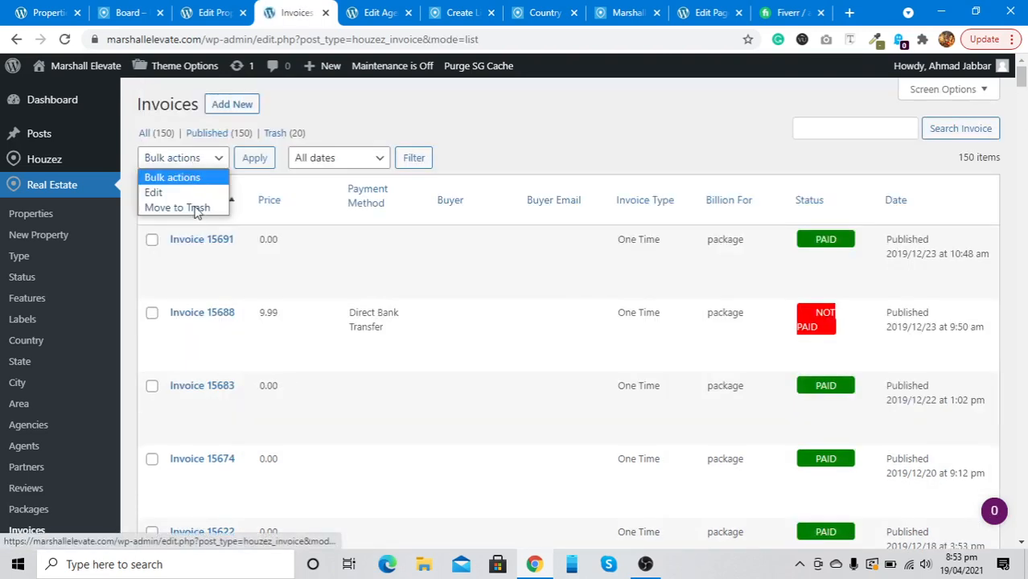
{"action": "left_click", "coordinate": [196, 208]}
{"action": "left_click", "coordinate": [254, 159]}
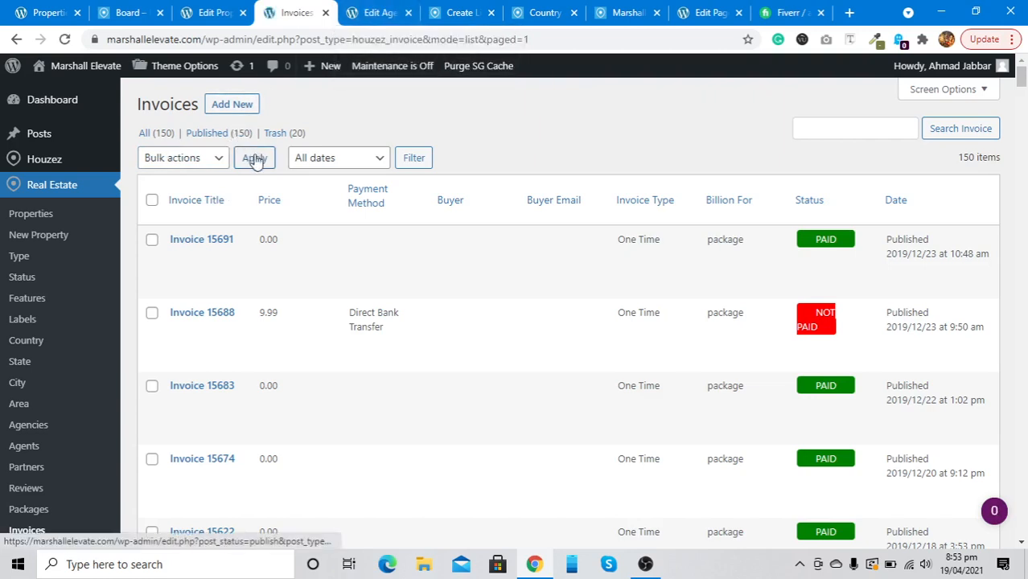
{"action": "left_click", "coordinate": [207, 158]}
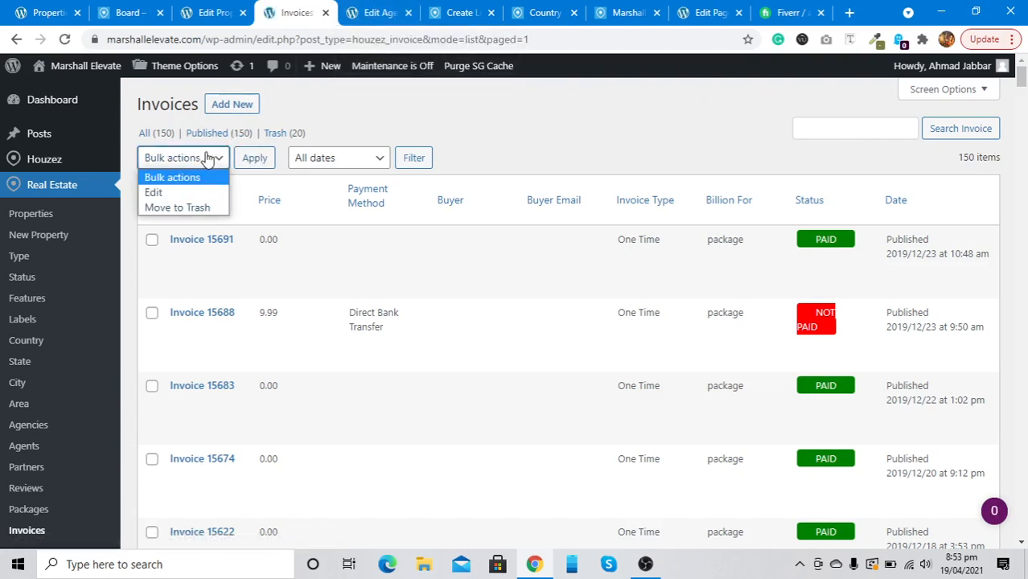
{"action": "left_click", "coordinate": [209, 211]}
{"action": "left_click", "coordinate": [250, 164]}
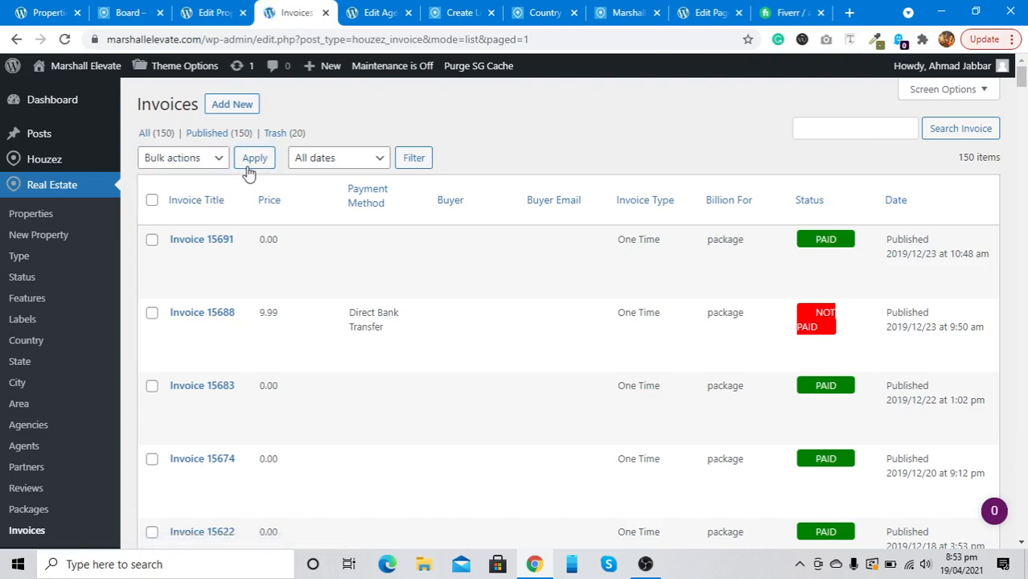
Select all invoices, move them to the Trash, and open Theme Options in a new tab
{"action": "left_click", "coordinate": [152, 202]}
{"action": "left_click", "coordinate": [196, 161]}
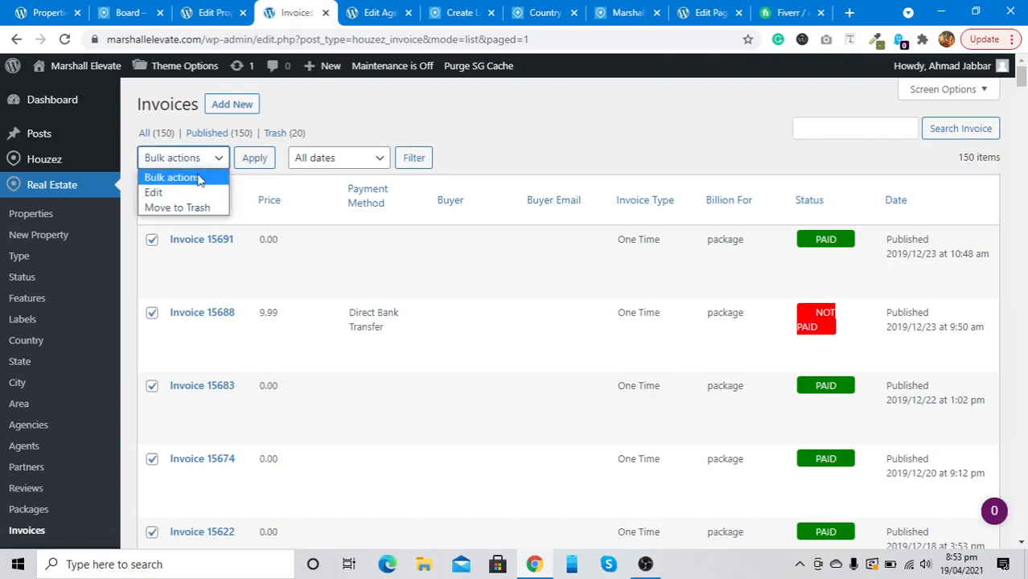
{"action": "left_click", "coordinate": [193, 208]}
{"action": "left_click", "coordinate": [254, 159]}
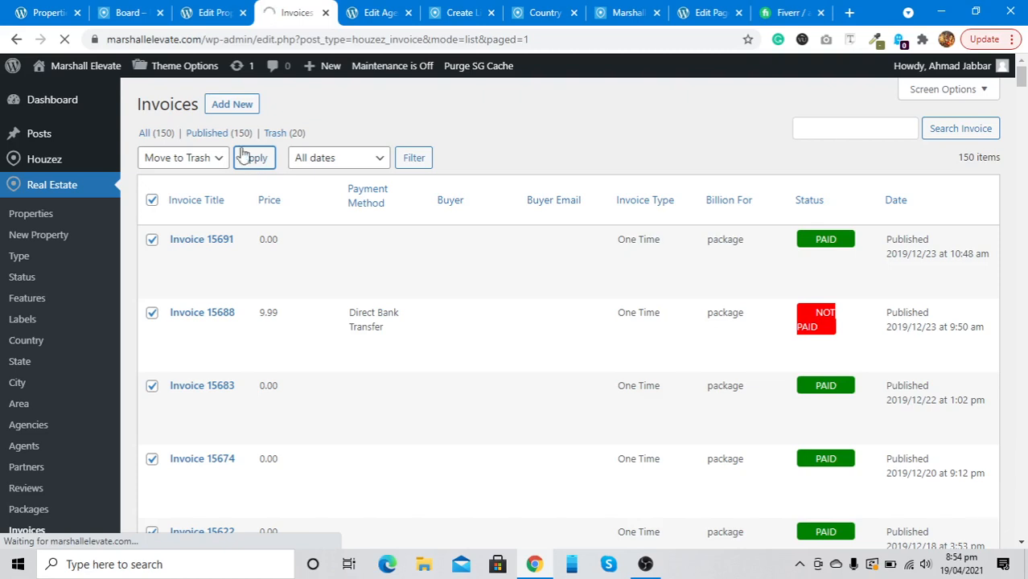
{"action": "right_click", "coordinate": [184, 69]}
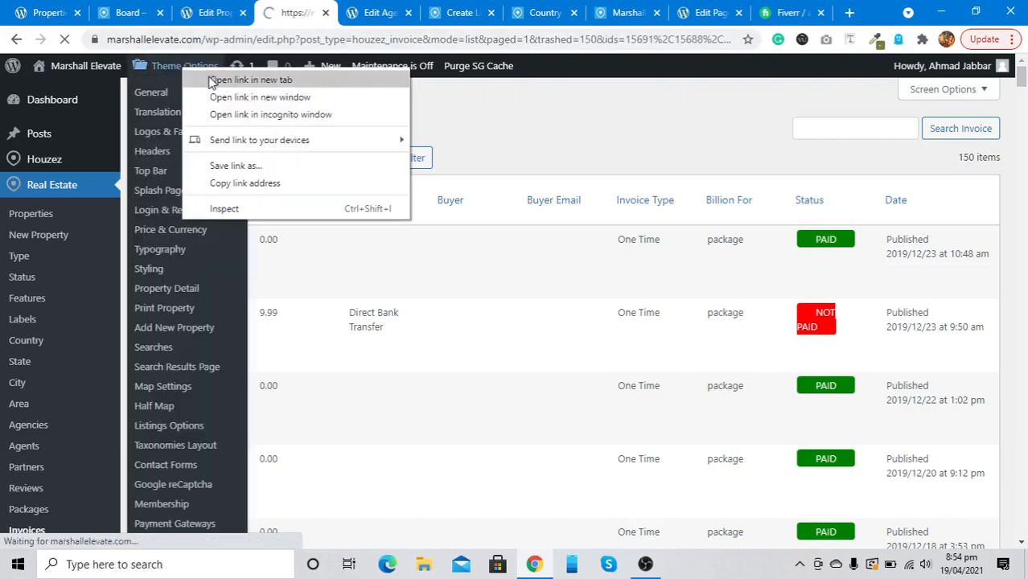
{"action": "left_click", "coordinate": [210, 80]}
In the new Theme Options tab, go to Login & Register > User Roles
{"action": "left_click", "coordinate": [351, 7]}
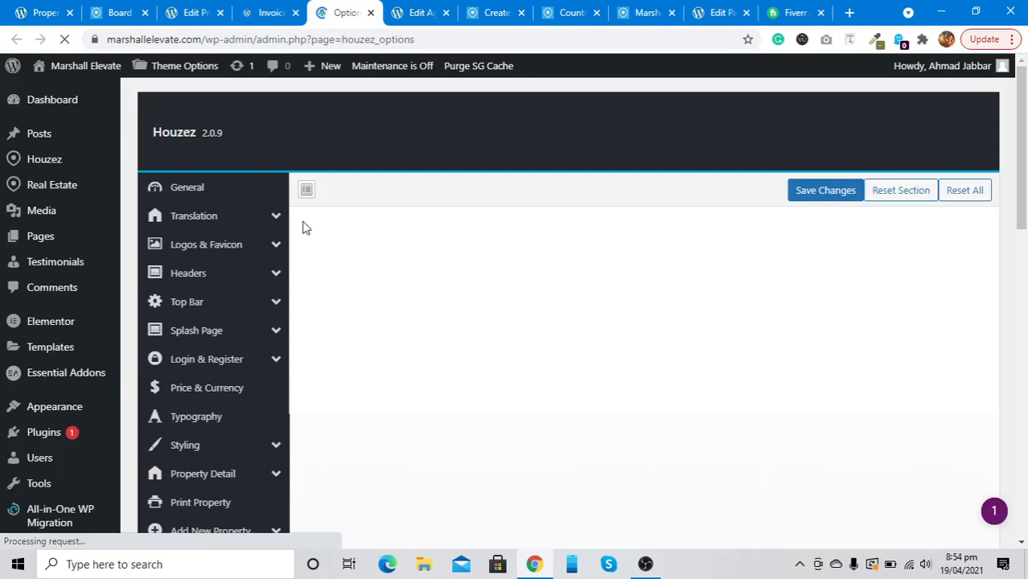
{"action": "scroll", "coordinate": [194, 204], "scroll_direction": "down", "scroll_amount": 2}
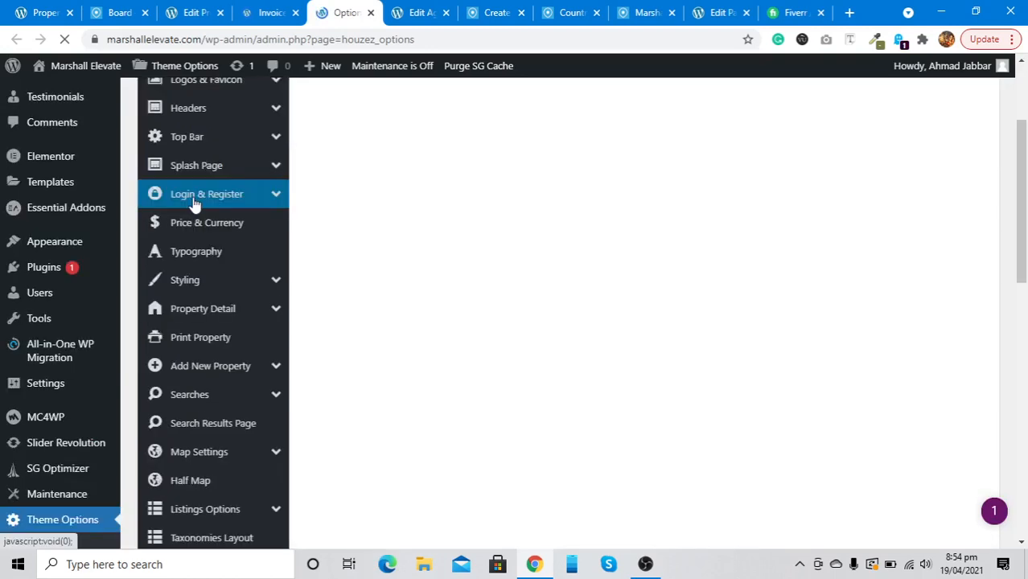
{"action": "left_click", "coordinate": [194, 204]}
{"action": "scroll", "coordinate": [445, 253], "scroll_direction": "down", "scroll_amount": 4}
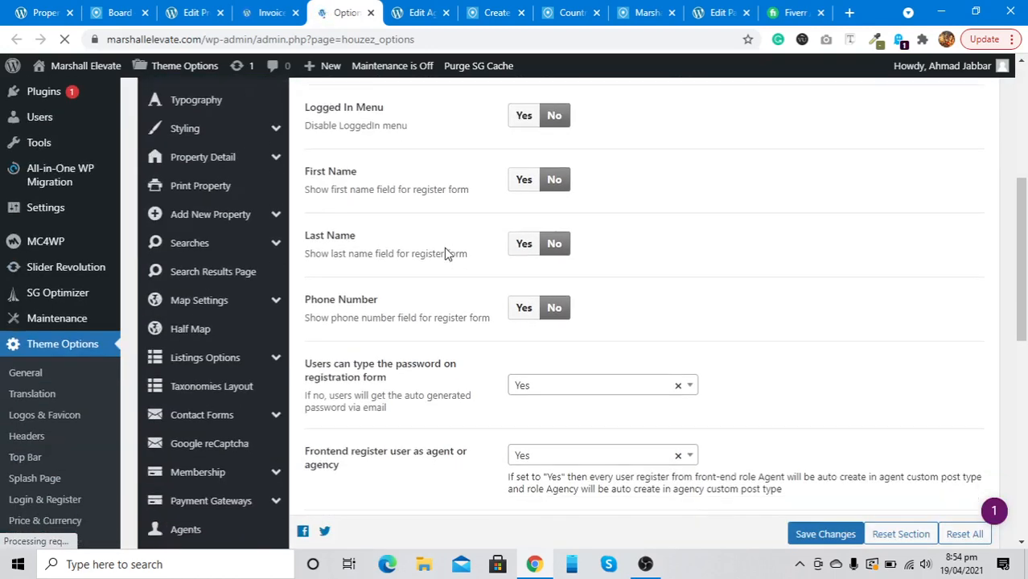
{"action": "scroll", "coordinate": [445, 253], "scroll_direction": "down", "scroll_amount": 4}
{"action": "scroll", "coordinate": [445, 252], "scroll_direction": "up", "scroll_amount": 2}
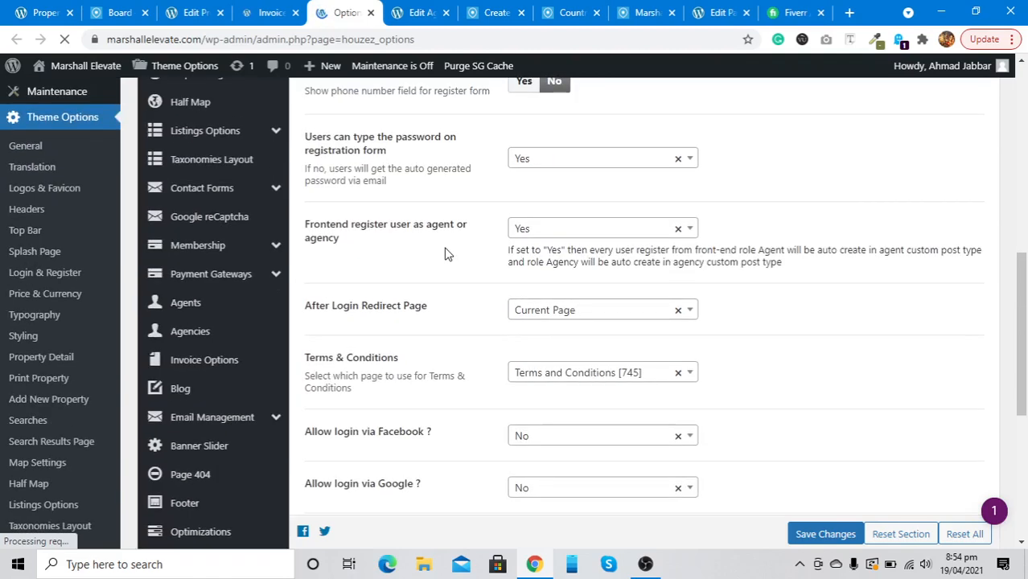
{"action": "scroll", "coordinate": [445, 253], "scroll_direction": "up", "scroll_amount": 1}
{"action": "scroll", "coordinate": [448, 254], "scroll_direction": "up", "scroll_amount": 5}
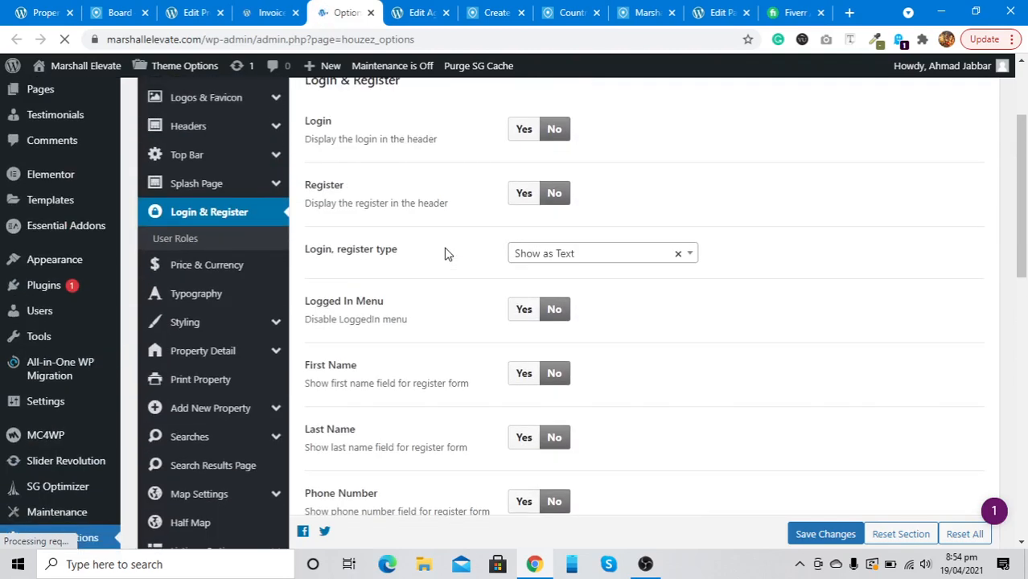
{"action": "left_click", "coordinate": [174, 240]}
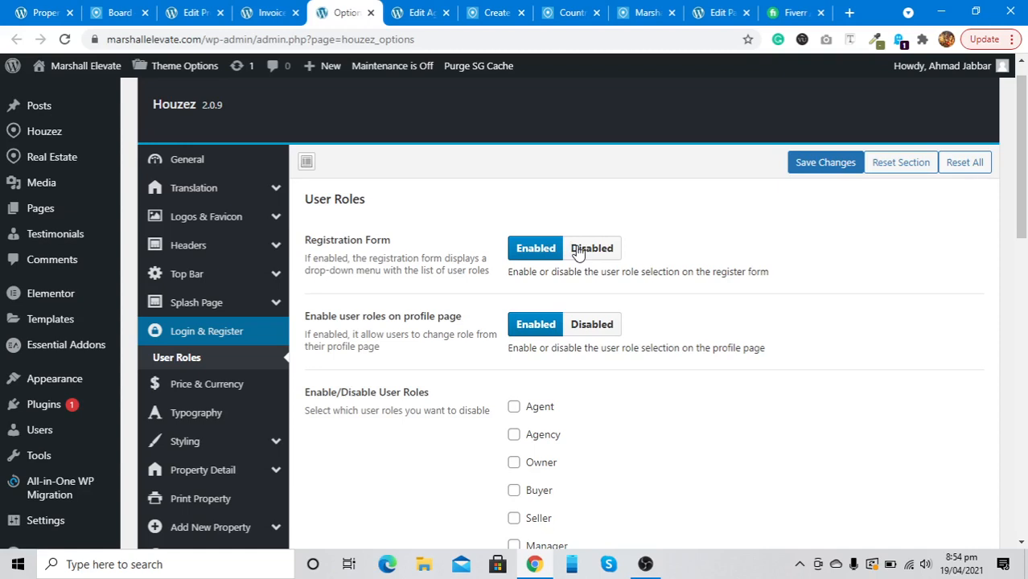
Set Registration Form and Enable user roles on profile page both to Disabled
{"action": "left_click", "coordinate": [578, 251]}
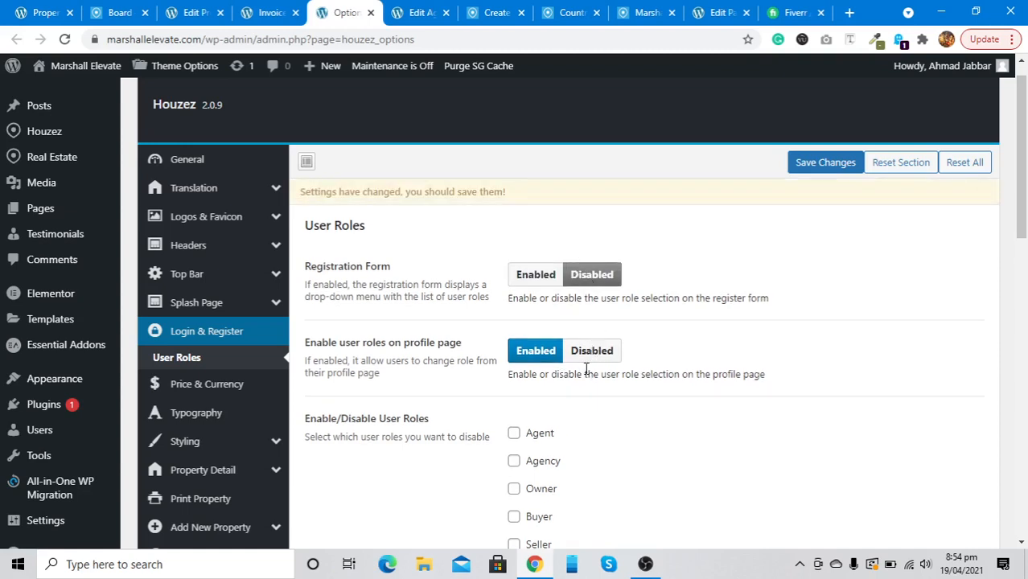
{"action": "left_click", "coordinate": [587, 358]}
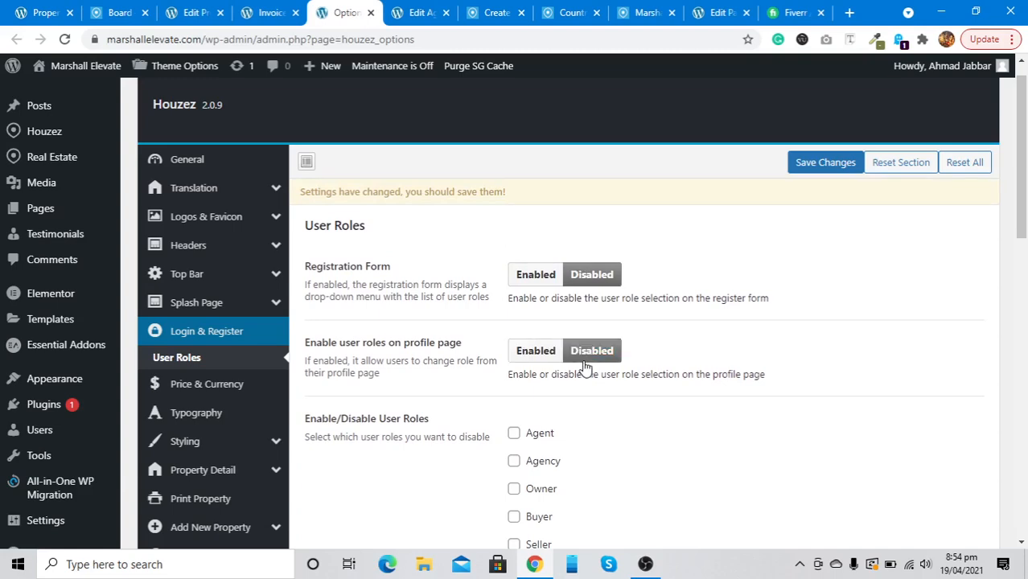
{"action": "scroll", "coordinate": [409, 377], "scroll_direction": "down", "scroll_amount": 3}
{"action": "scroll", "coordinate": [409, 377], "scroll_direction": "up", "scroll_amount": 2}
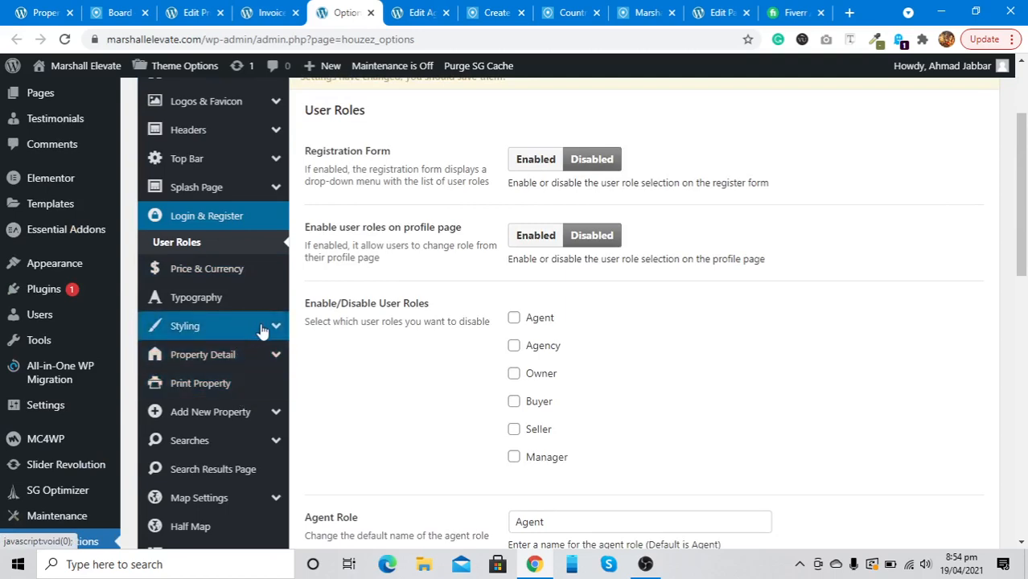
{"action": "scroll", "coordinate": [261, 330], "scroll_direction": "down", "scroll_amount": 5}
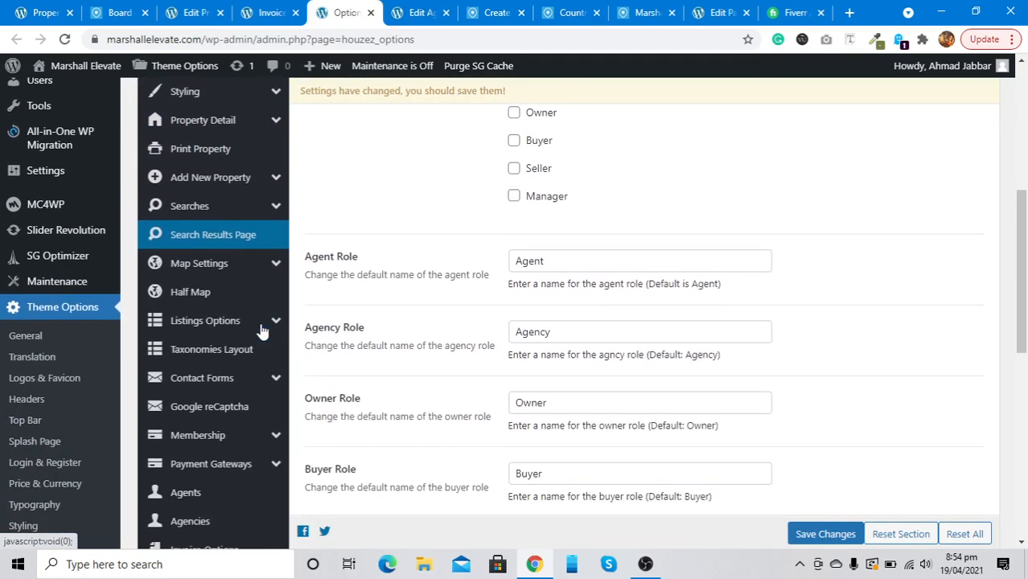
Disable the Add To Favorite Button in Listings Options and save the theme options
{"action": "left_click", "coordinate": [261, 327]}
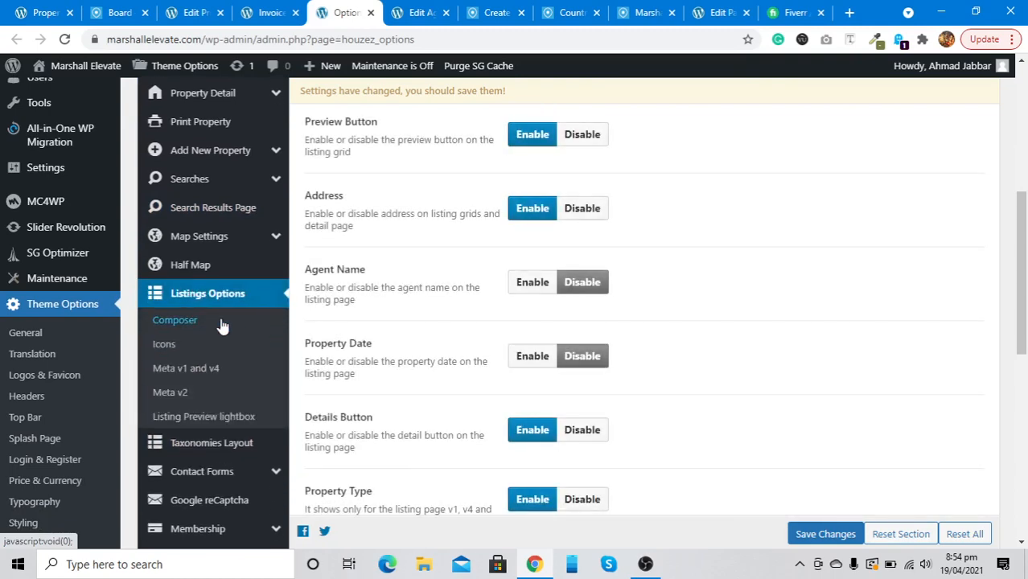
{"action": "scroll", "coordinate": [222, 326], "scroll_direction": "up", "scroll_amount": 4}
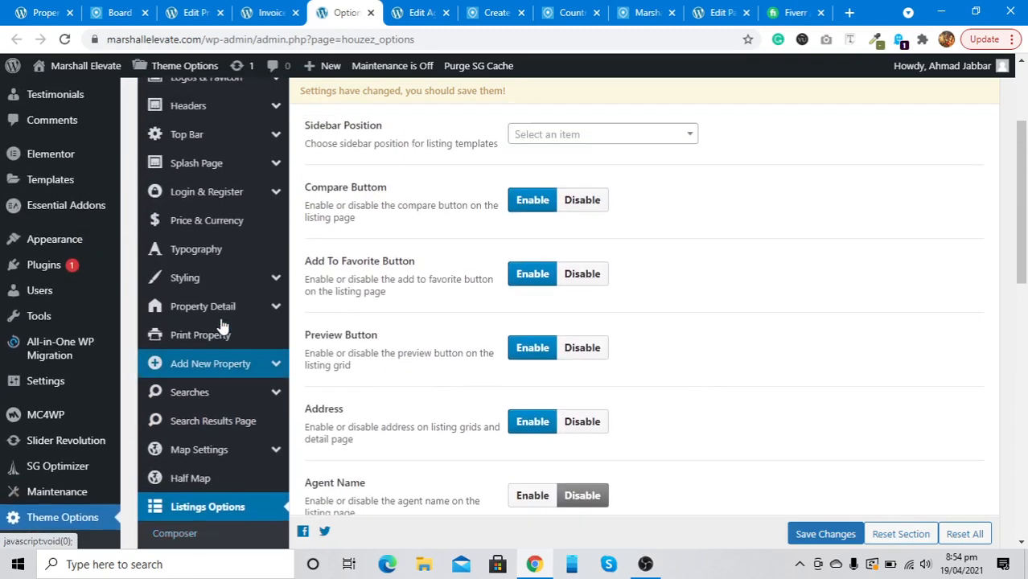
{"action": "scroll", "coordinate": [222, 326], "scroll_direction": "up", "scroll_amount": 1}
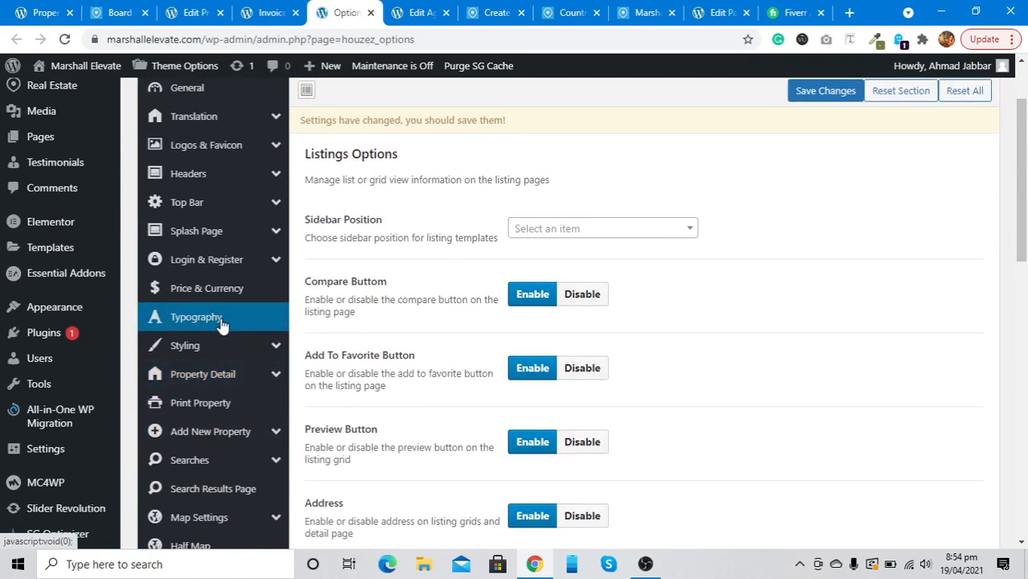
{"action": "left_click", "coordinate": [565, 375]}
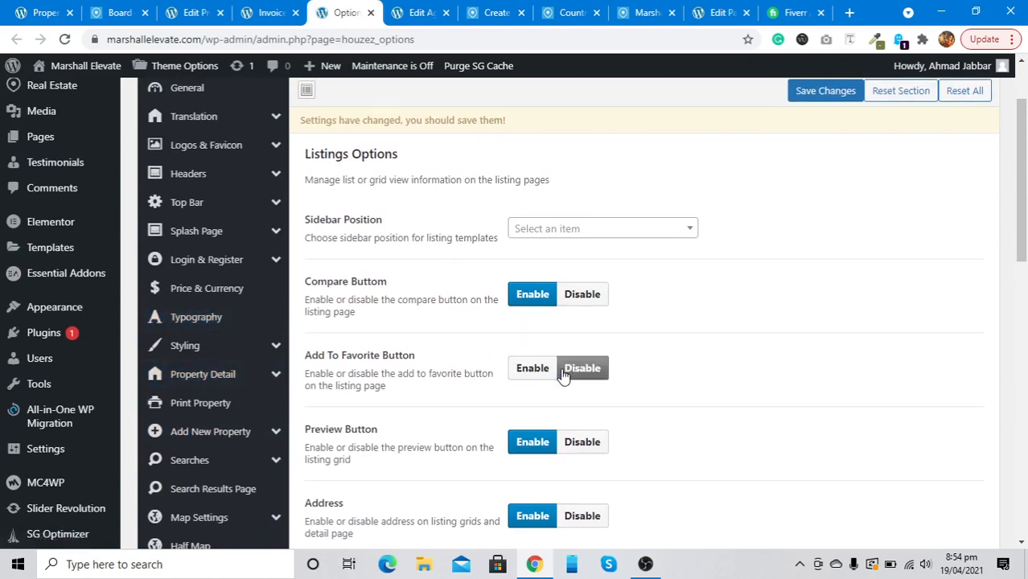
{"action": "left_click", "coordinate": [801, 98]}
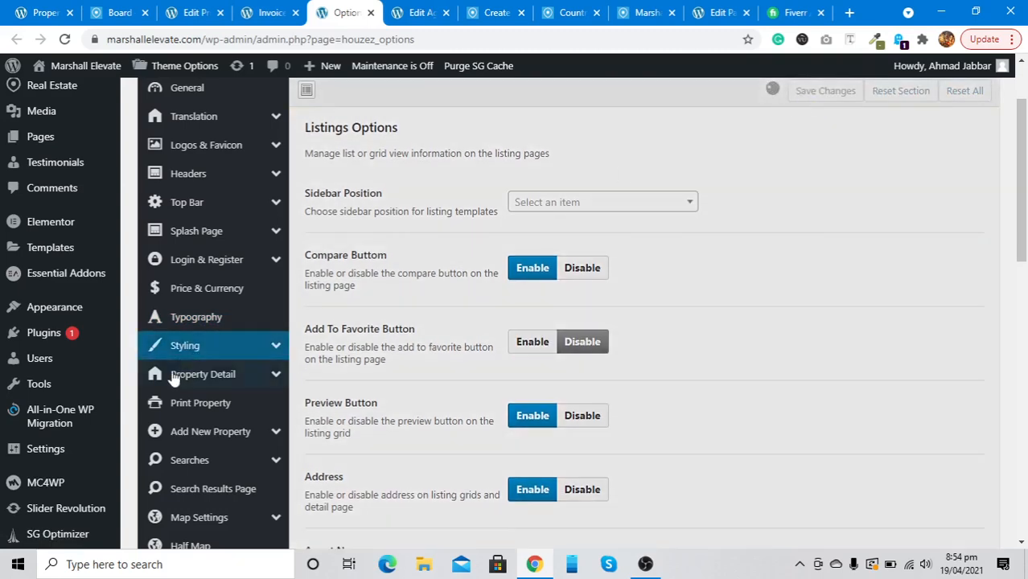
Review the Meta v1 and v4 and Listing Preview lightbox settings
{"action": "scroll", "coordinate": [172, 379], "scroll_direction": "down", "scroll_amount": 3}
{"action": "scroll", "coordinate": [171, 385], "scroll_direction": "down", "scroll_amount": 1}
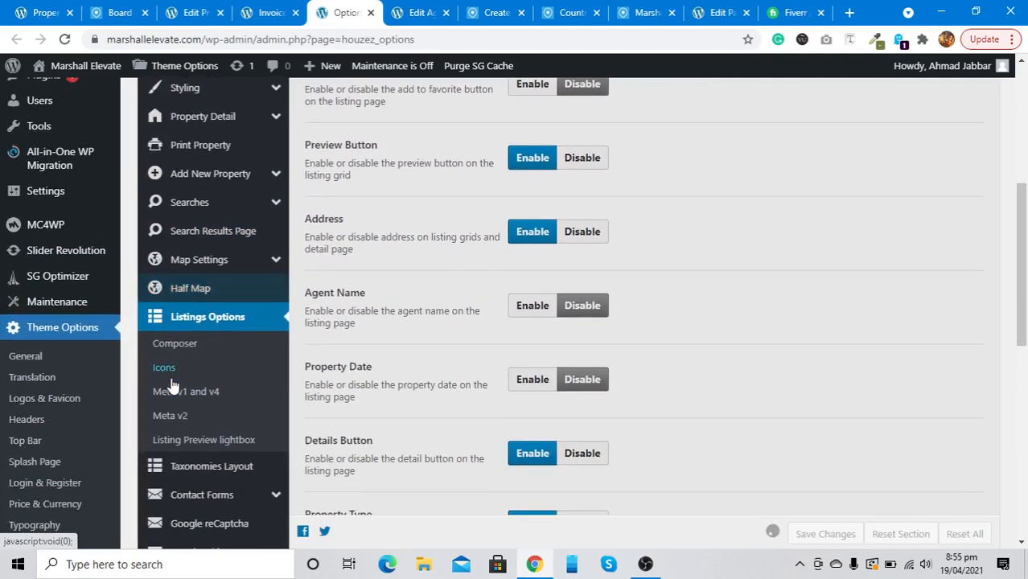
{"action": "left_click", "coordinate": [178, 393]}
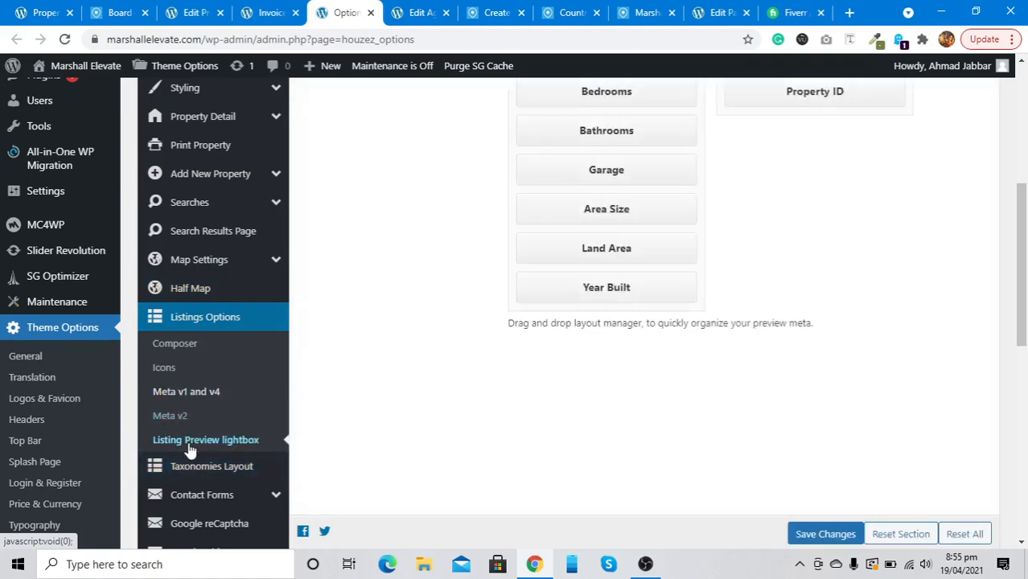
{"action": "left_click", "coordinate": [189, 444]}
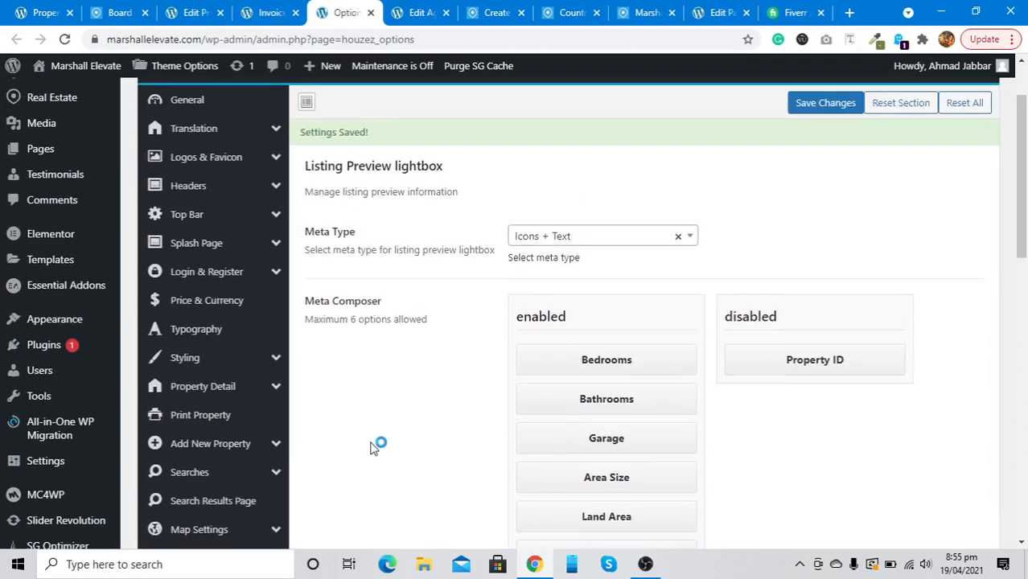
{"action": "scroll", "coordinate": [375, 448], "scroll_direction": "down", "scroll_amount": 3}
{"action": "scroll", "coordinate": [374, 449], "scroll_direction": "up", "scroll_amount": 2}
{"action": "scroll", "coordinate": [375, 448], "scroll_direction": "down", "scroll_amount": 2}
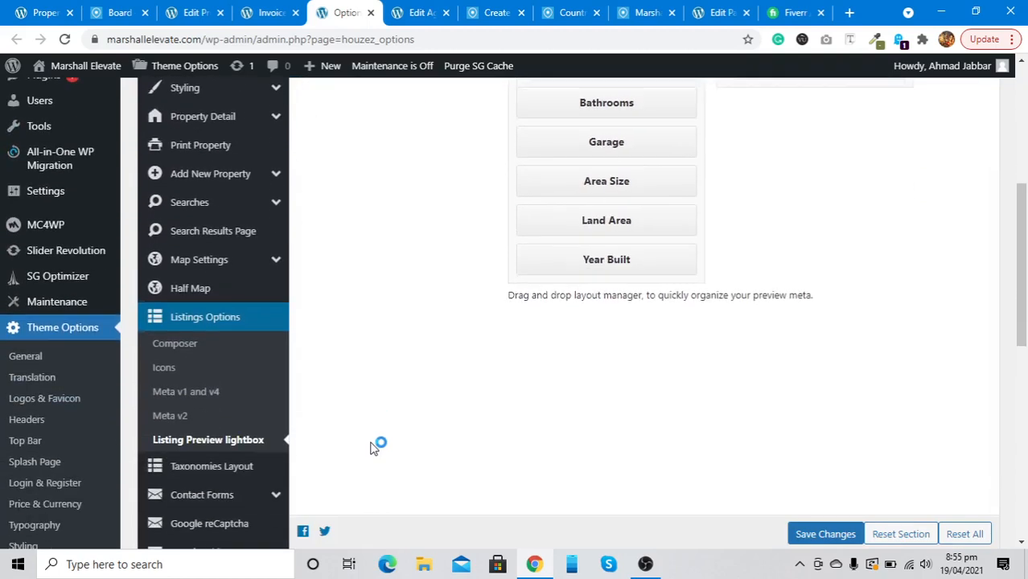
{"action": "scroll", "coordinate": [374, 449], "scroll_direction": "down", "scroll_amount": 1}
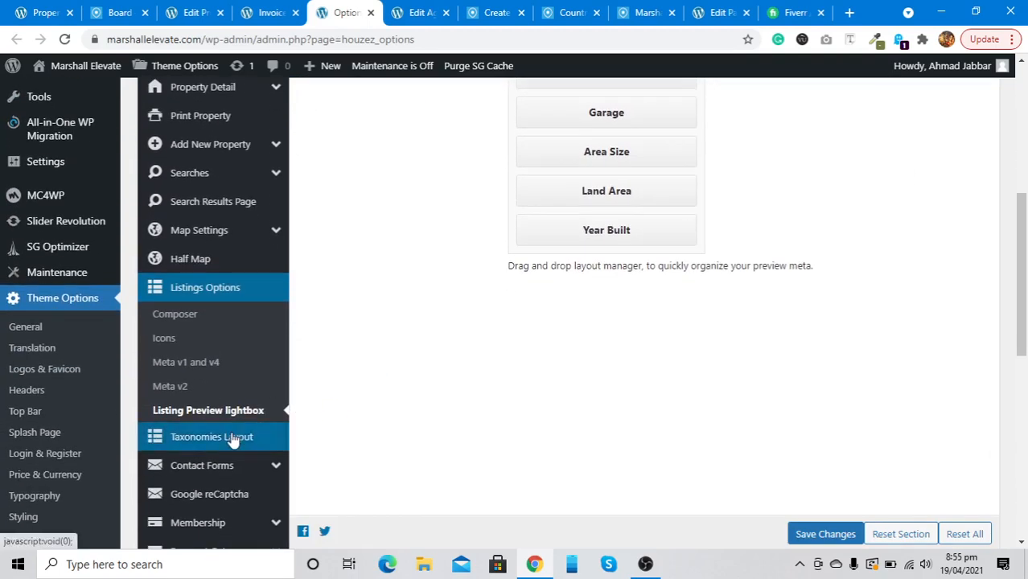
{"action": "scroll", "coordinate": [232, 441], "scroll_direction": "down", "scroll_amount": 2}
Check Contact Forms, keeping Agent Form Type as Houzez Custom Forms, then go to Payment Gateways
{"action": "left_click", "coordinate": [204, 356]}
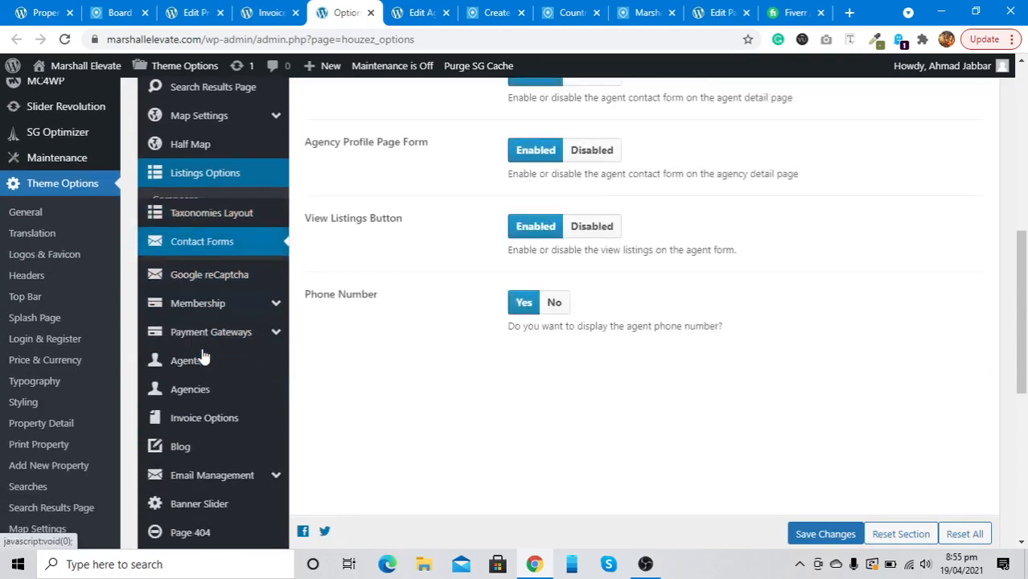
{"action": "scroll", "coordinate": [507, 310], "scroll_direction": "up", "scroll_amount": 5}
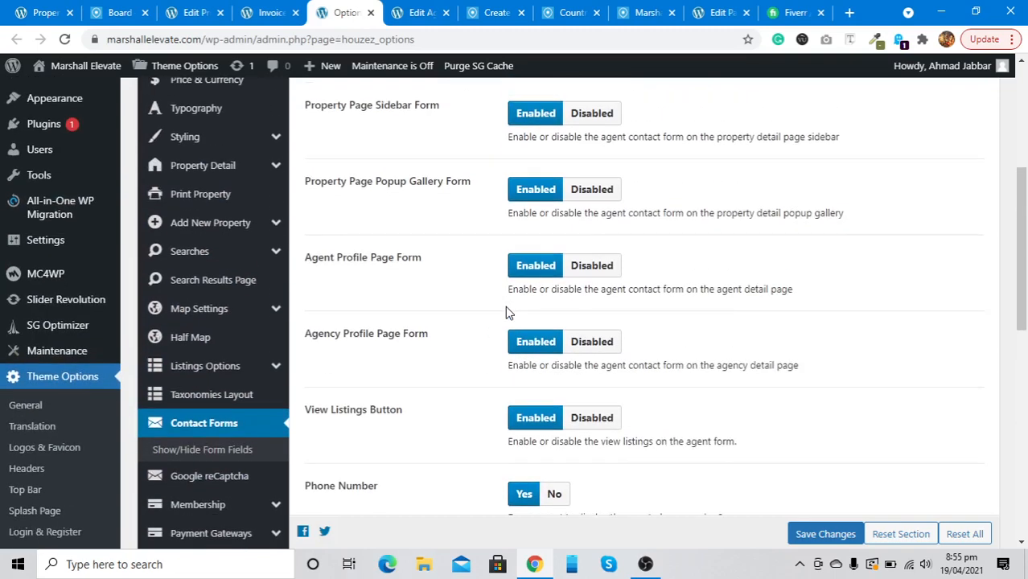
{"action": "scroll", "coordinate": [507, 310], "scroll_direction": "up", "scroll_amount": 1}
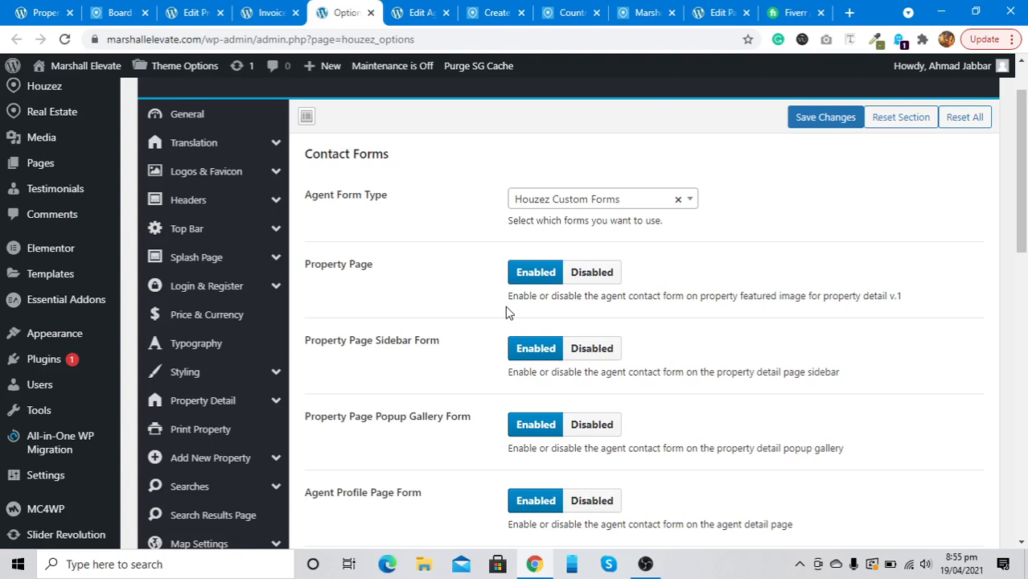
{"action": "left_click", "coordinate": [531, 201]}
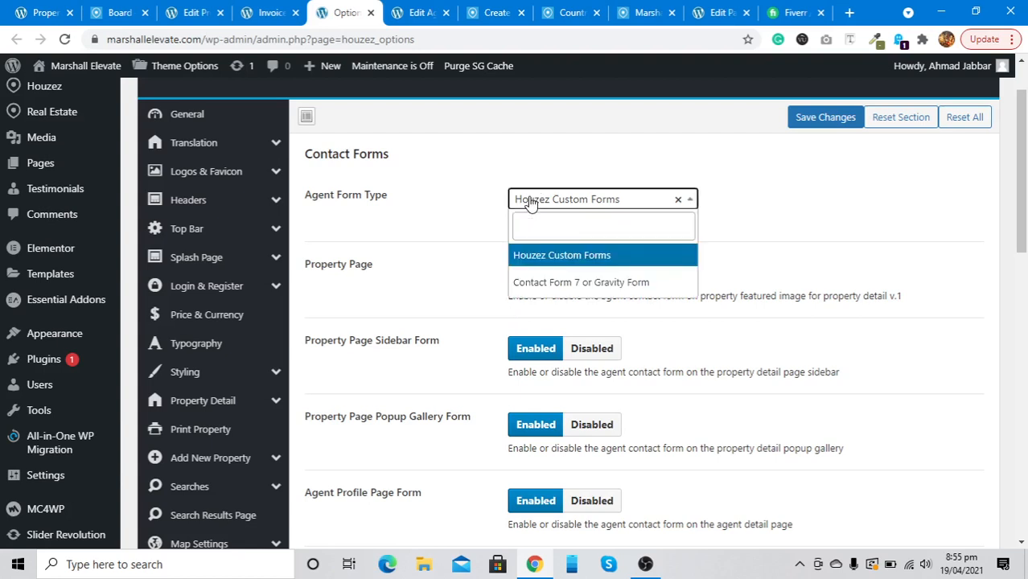
{"action": "left_click", "coordinate": [531, 201]}
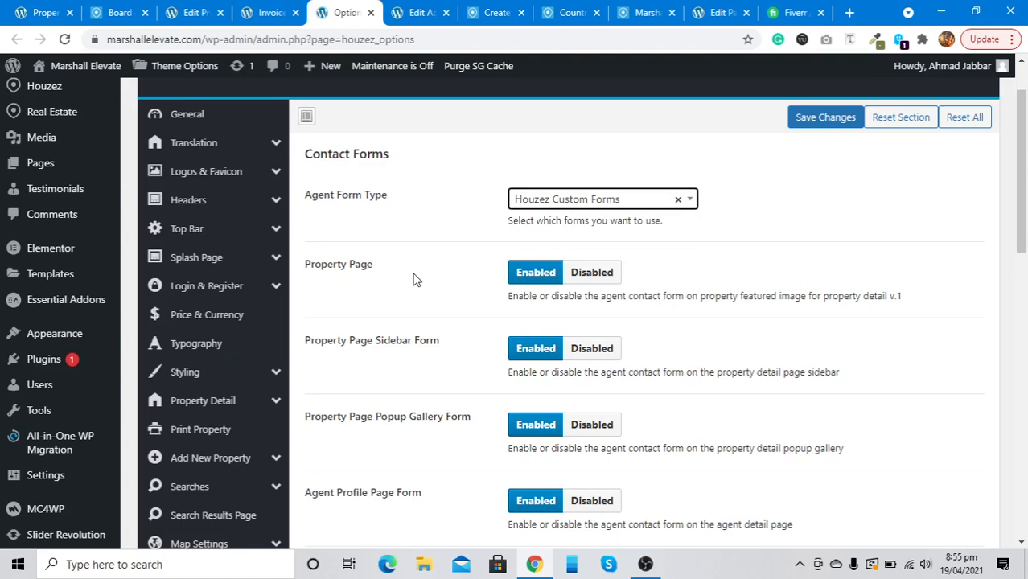
{"action": "scroll", "coordinate": [402, 379], "scroll_direction": "down", "scroll_amount": 4}
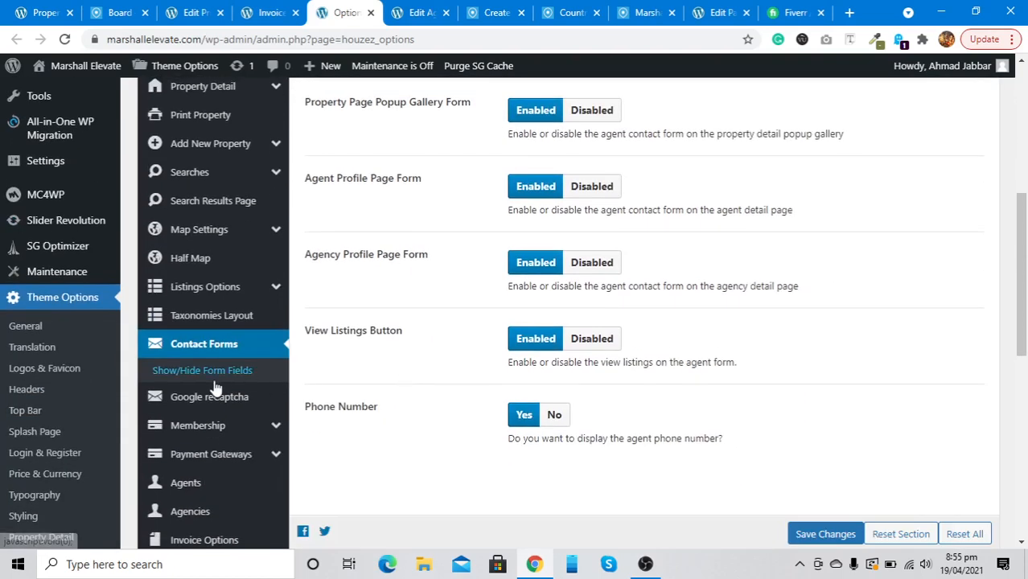
{"action": "scroll", "coordinate": [216, 388], "scroll_direction": "down", "scroll_amount": 3}
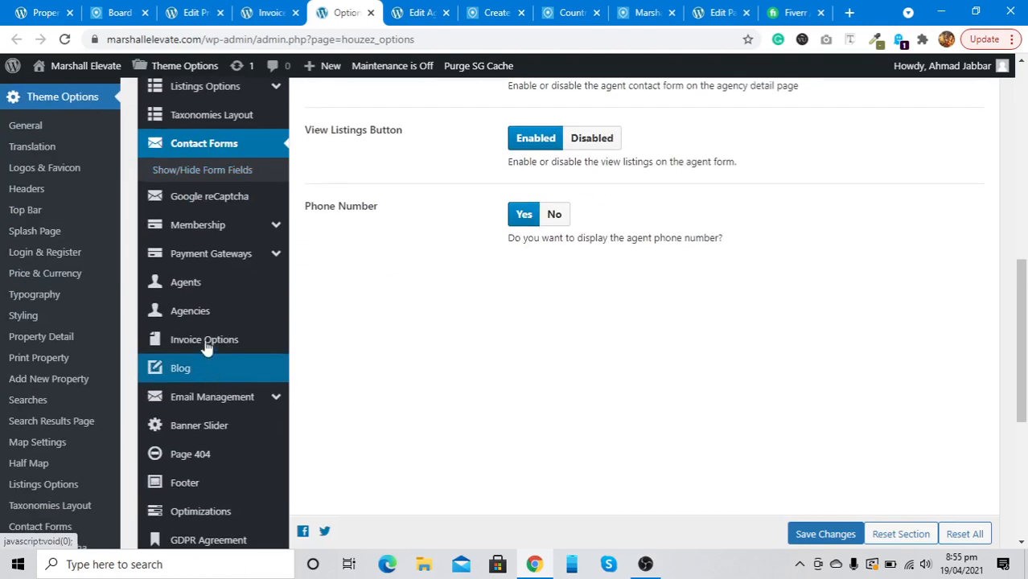
{"action": "left_click", "coordinate": [193, 254]}
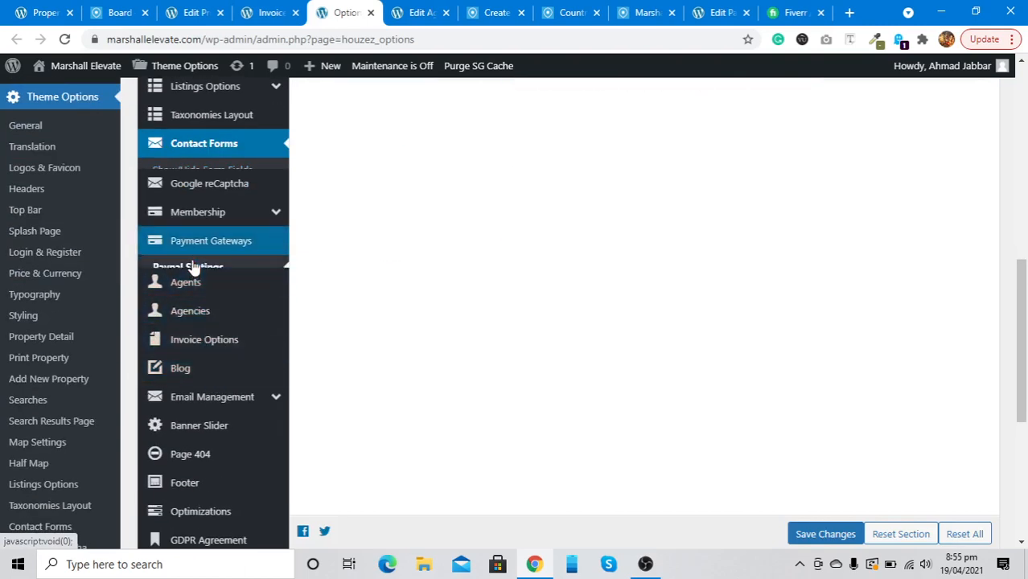
Set Enable Paid Submission to No in Membership settings and save
{"action": "left_click", "coordinate": [256, 204]}
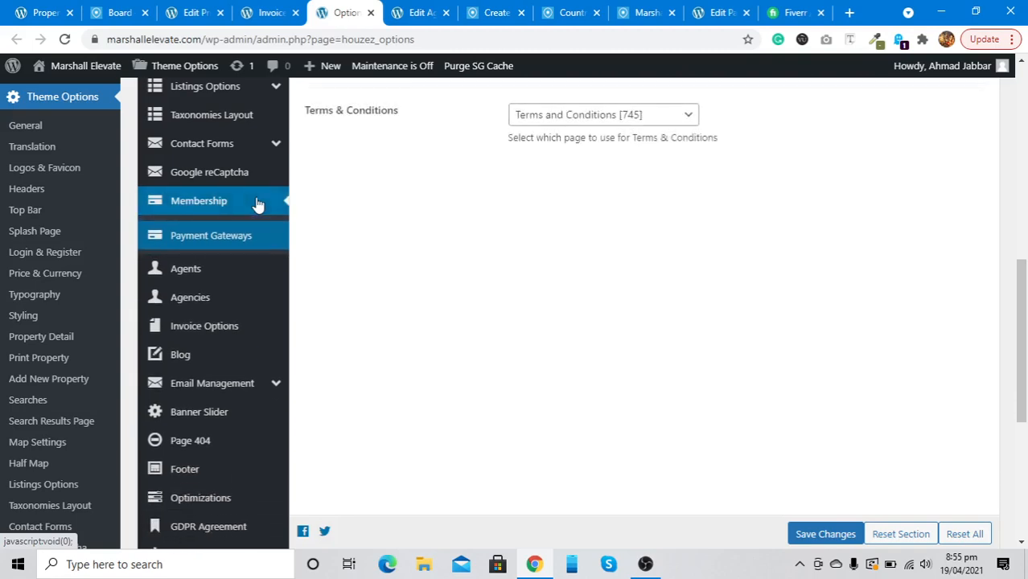
{"action": "scroll", "coordinate": [432, 231], "scroll_direction": "up", "scroll_amount": 3}
{"action": "scroll", "coordinate": [431, 232], "scroll_direction": "up", "scroll_amount": 4}
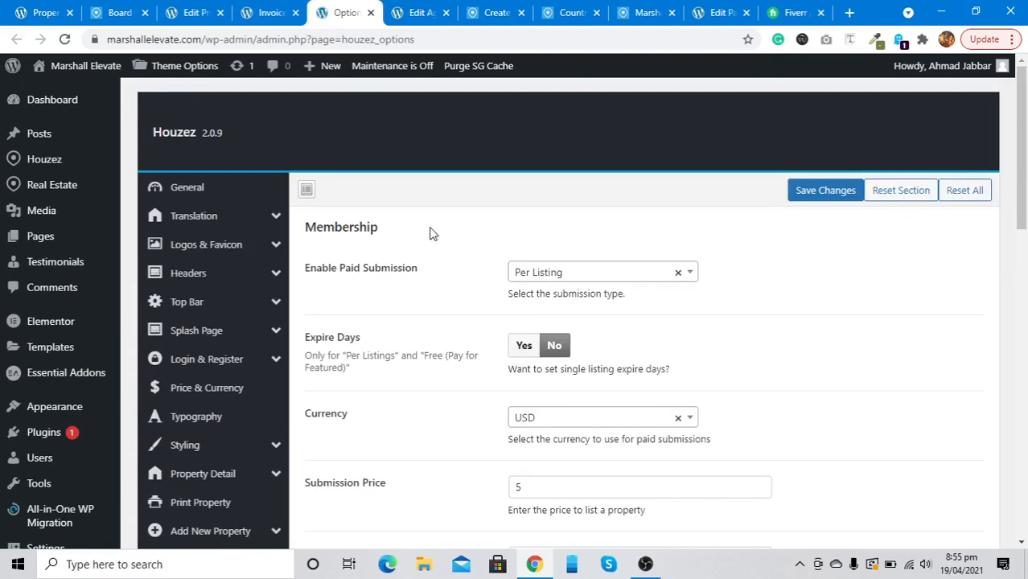
{"action": "left_click", "coordinate": [544, 272]}
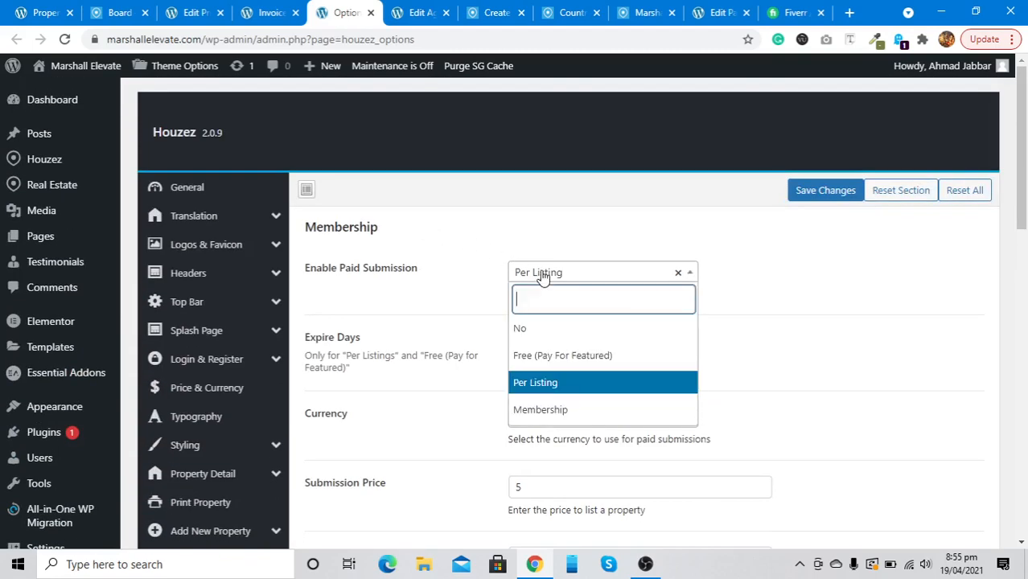
{"action": "left_click", "coordinate": [544, 338]}
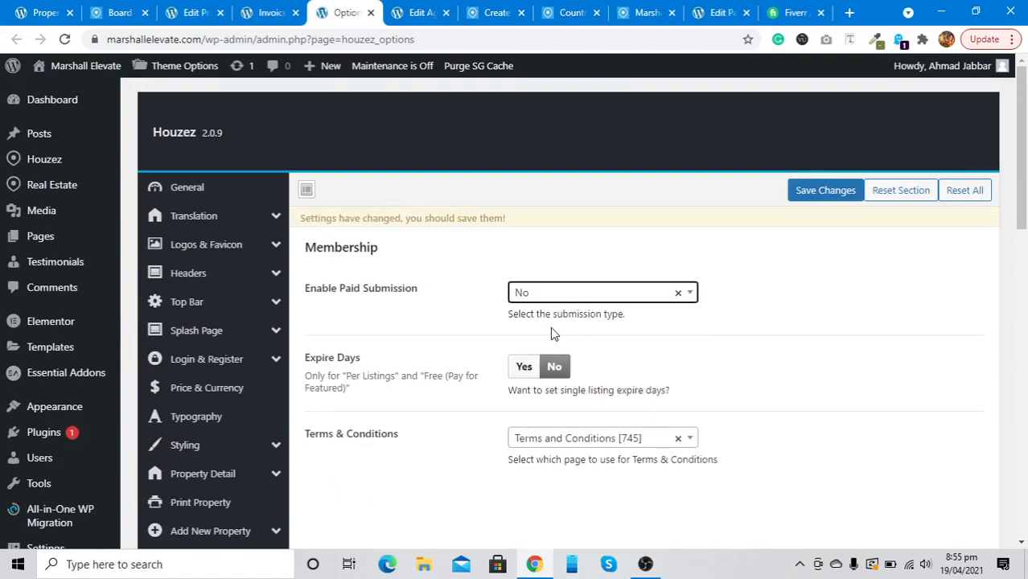
{"action": "left_click", "coordinate": [803, 190]}
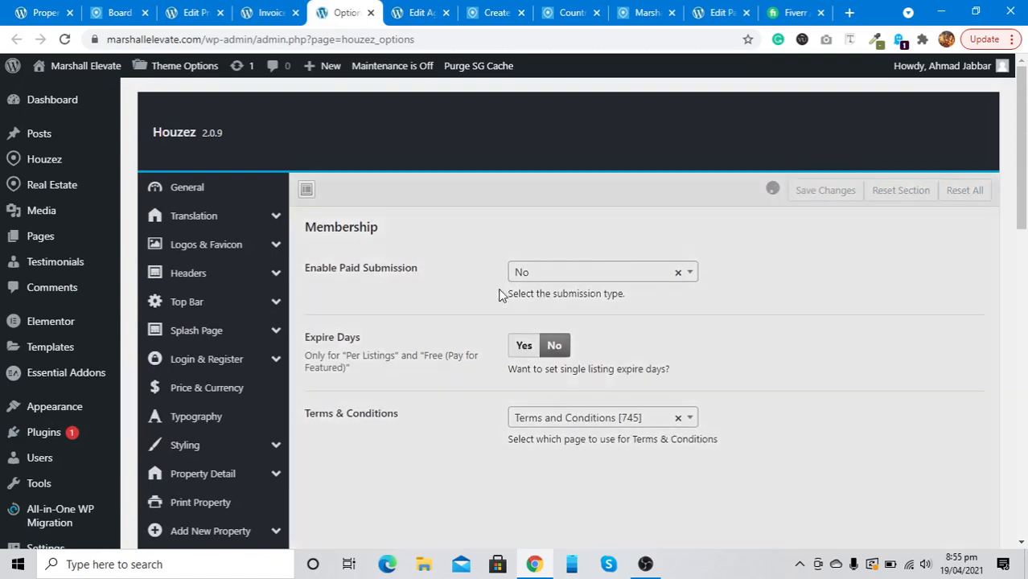
Save the Payment Gateways PayPal settings with PayPal disabled
{"action": "scroll", "coordinate": [490, 292], "scroll_direction": "down", "scroll_amount": 5}
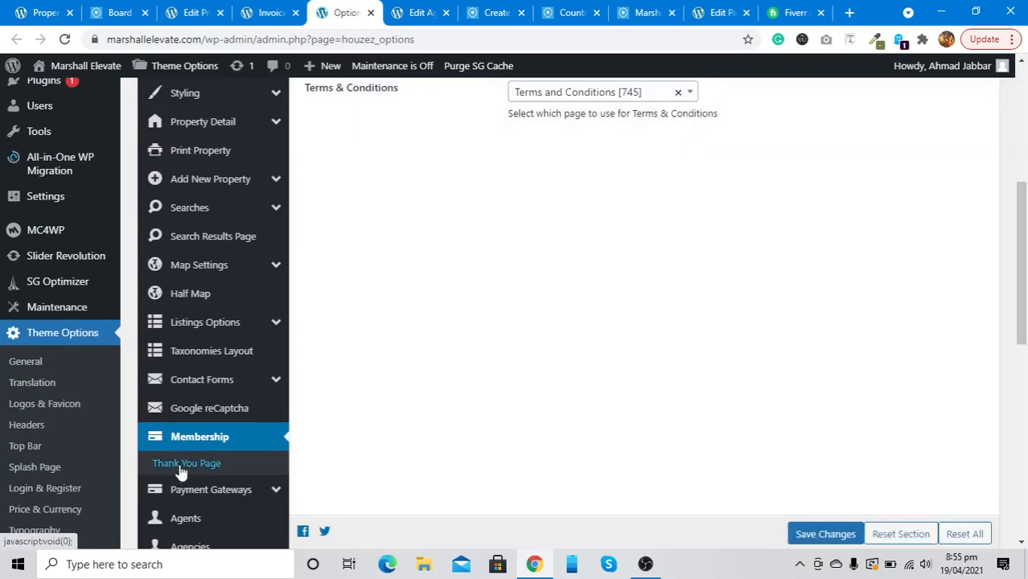
{"action": "left_click", "coordinate": [196, 489]}
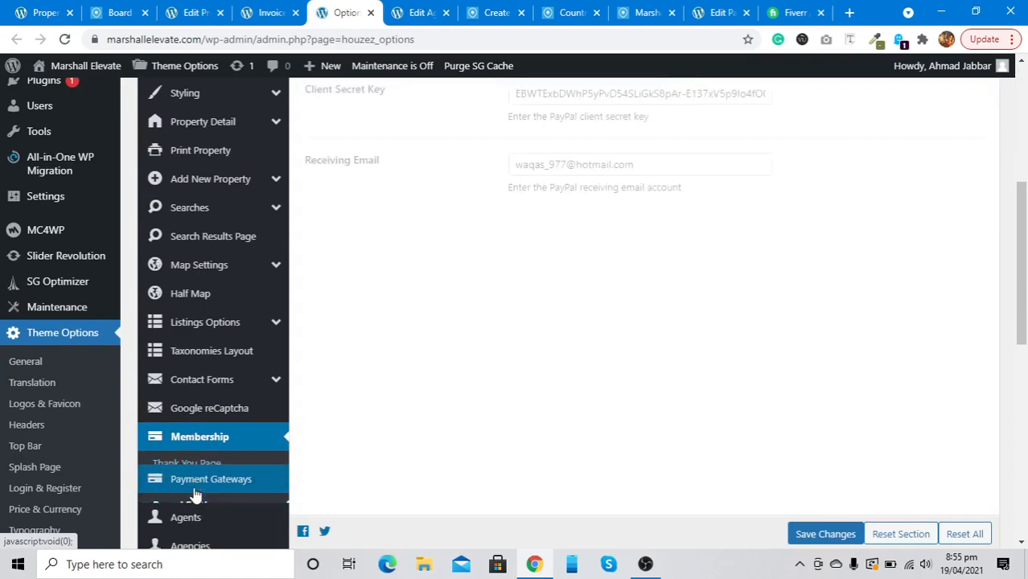
{"action": "scroll", "coordinate": [409, 303], "scroll_direction": "up", "scroll_amount": 3}
{"action": "scroll", "coordinate": [408, 302], "scroll_direction": "up", "scroll_amount": 1}
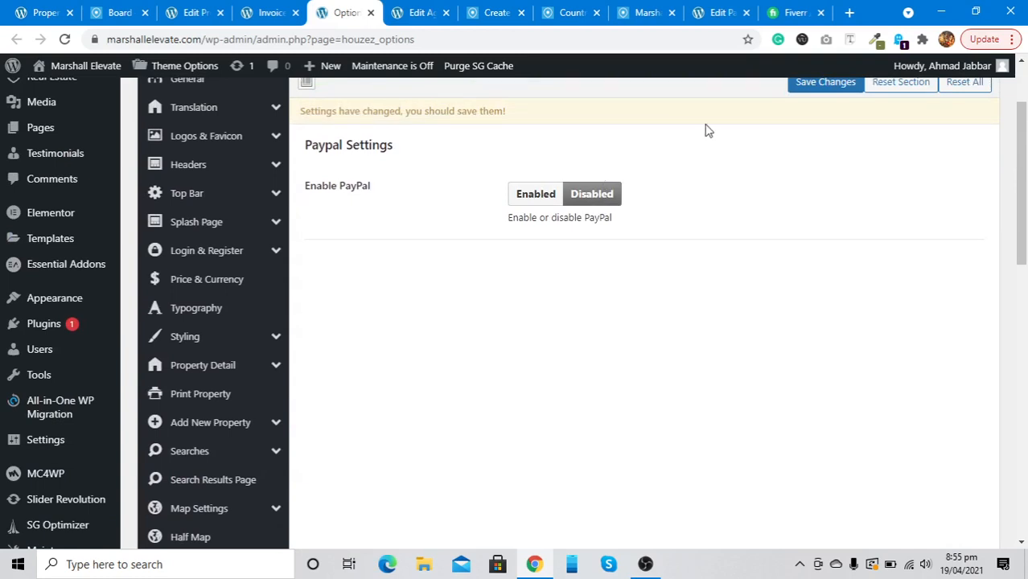
{"action": "scroll", "coordinate": [769, 106], "scroll_direction": "up", "scroll_amount": 1}
{"action": "left_click", "coordinate": [802, 115]}
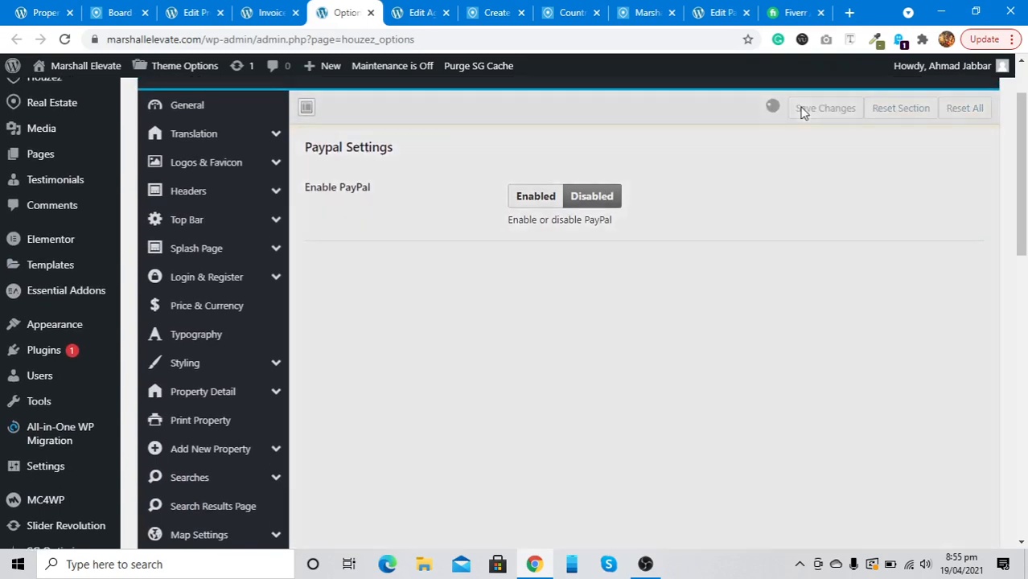
Disable Stripe and save, then bring up the Direct Payment / Wire Transfer settings
{"action": "scroll", "coordinate": [376, 291], "scroll_direction": "down", "scroll_amount": 4}
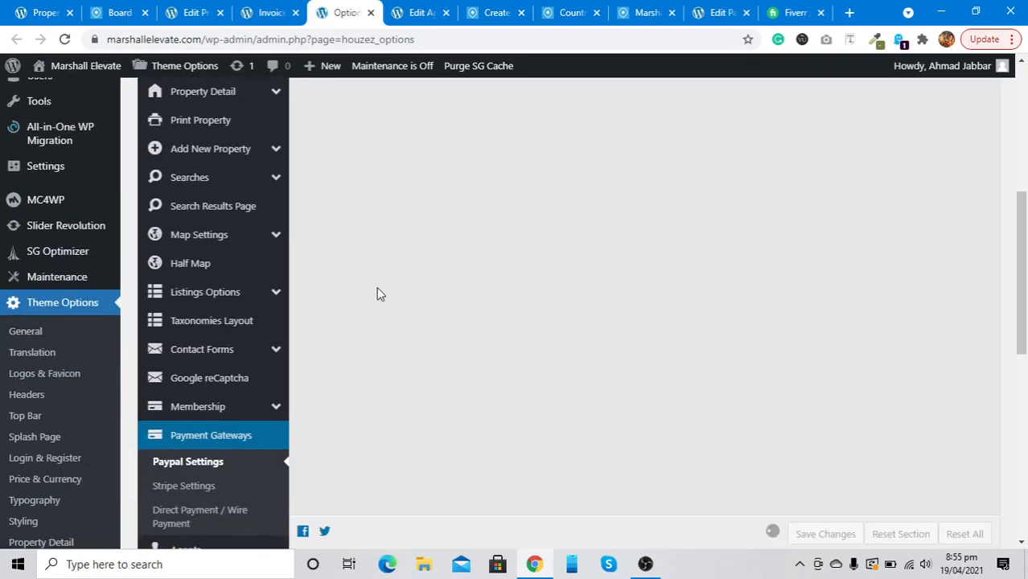
{"action": "left_click", "coordinate": [173, 487]}
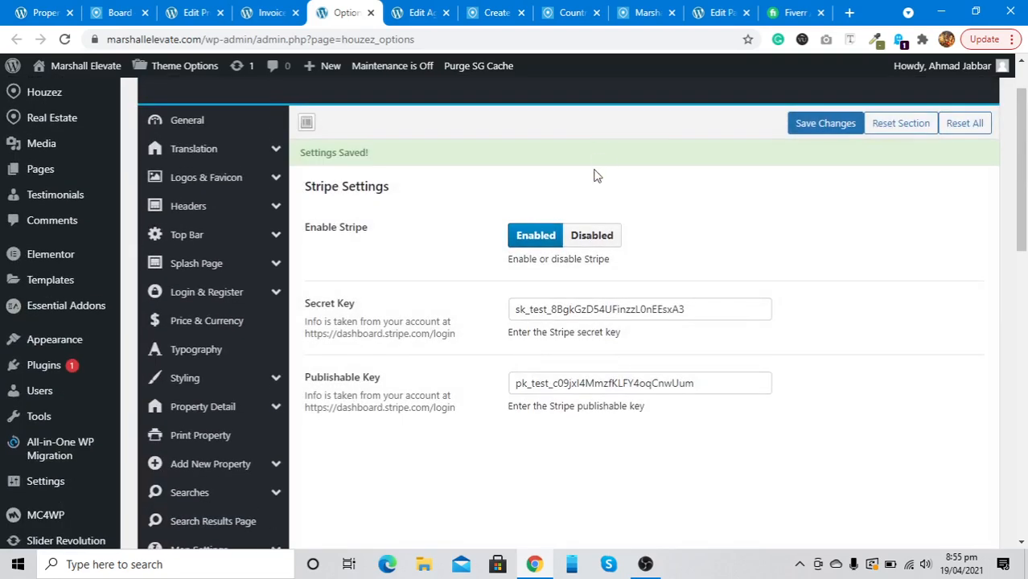
{"action": "left_click", "coordinate": [585, 241]}
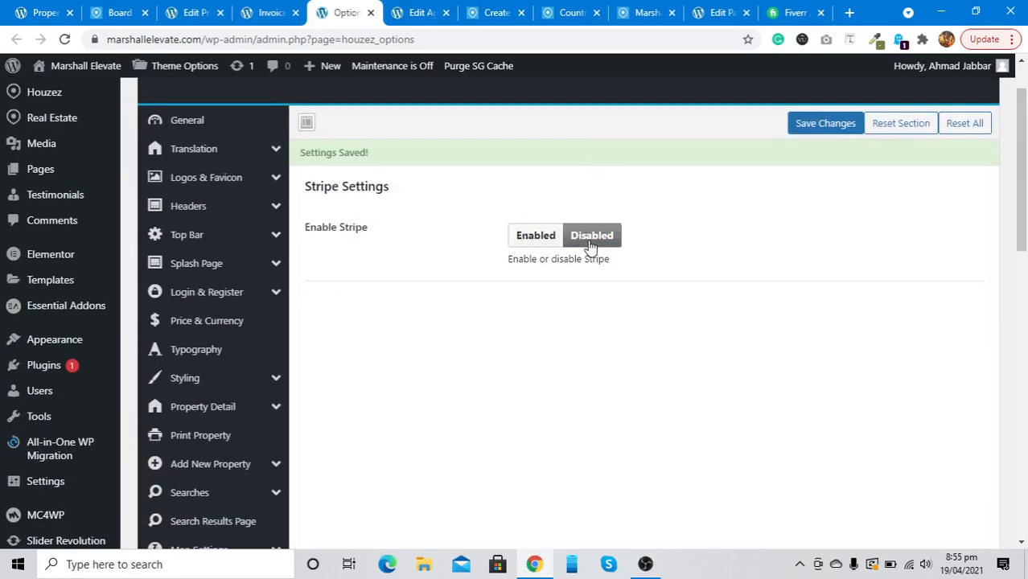
{"action": "left_click", "coordinate": [800, 126]}
{"action": "scroll", "coordinate": [434, 372], "scroll_direction": "down", "scroll_amount": 5}
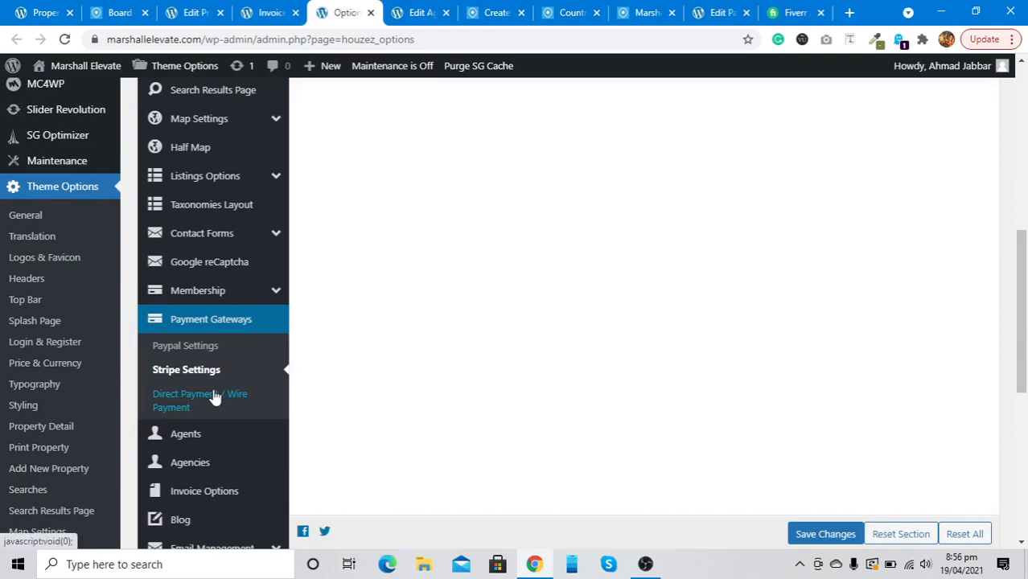
{"action": "left_click", "coordinate": [211, 398]}
{"action": "scroll", "coordinate": [439, 314], "scroll_direction": "up", "scroll_amount": 2}
{"action": "scroll", "coordinate": [445, 309], "scroll_direction": "up", "scroll_amount": 4}
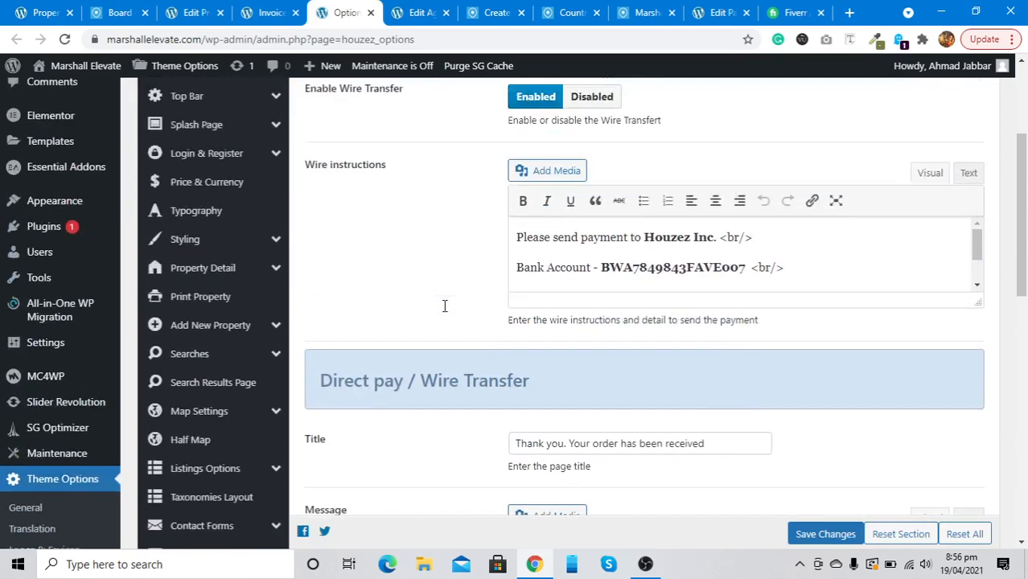
Set Enable Wire Transfer to Disabled, save, and glance at the Agents options
{"action": "left_click", "coordinate": [607, 207]}
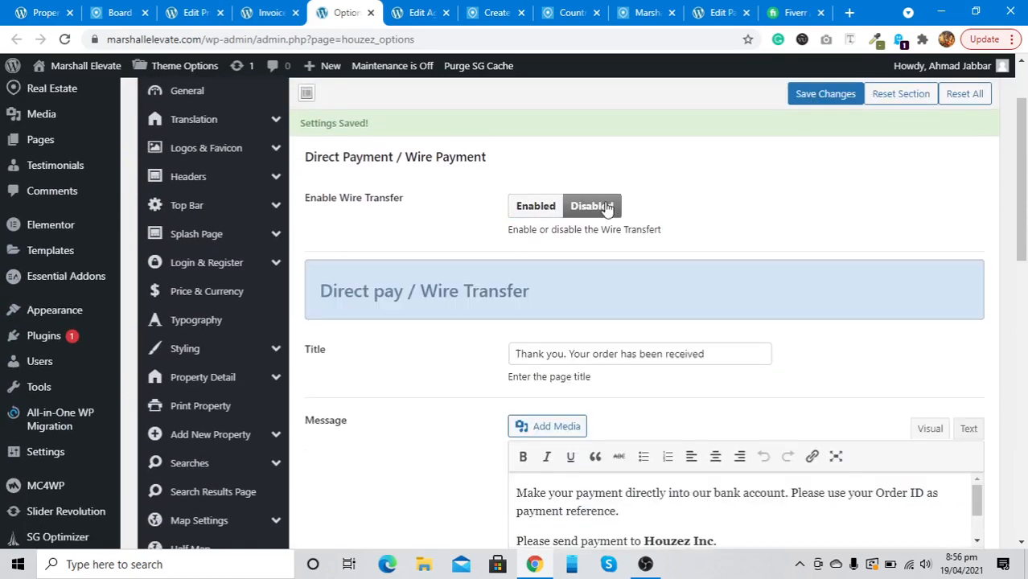
{"action": "left_click", "coordinate": [805, 95]}
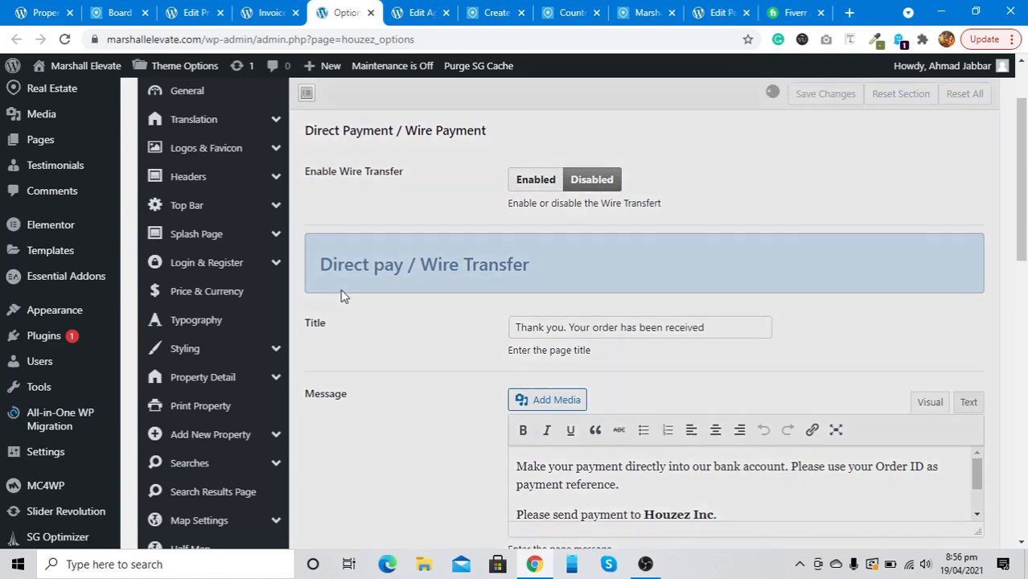
{"action": "scroll", "coordinate": [341, 291], "scroll_direction": "down", "scroll_amount": 6}
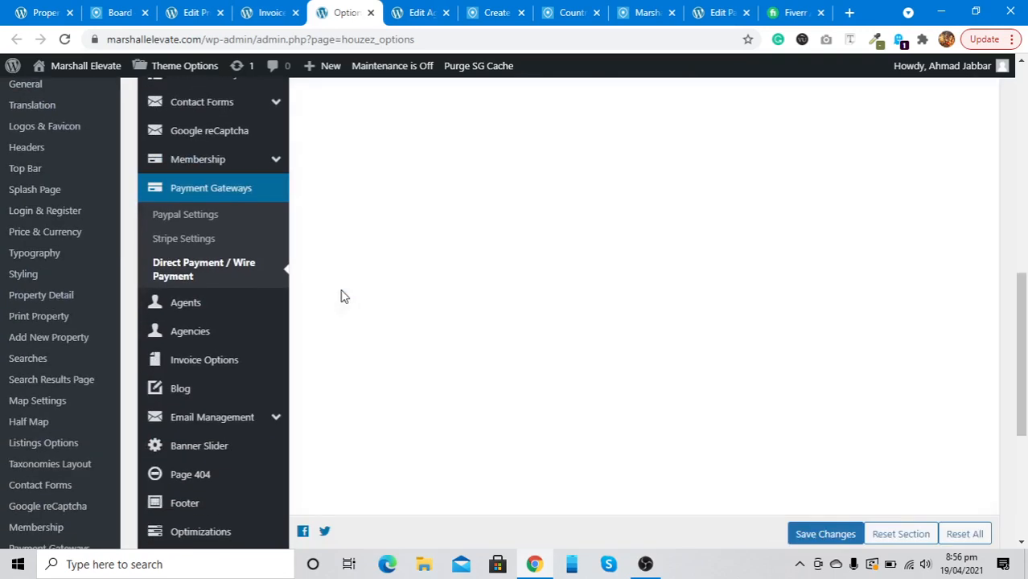
{"action": "left_click", "coordinate": [199, 305]}
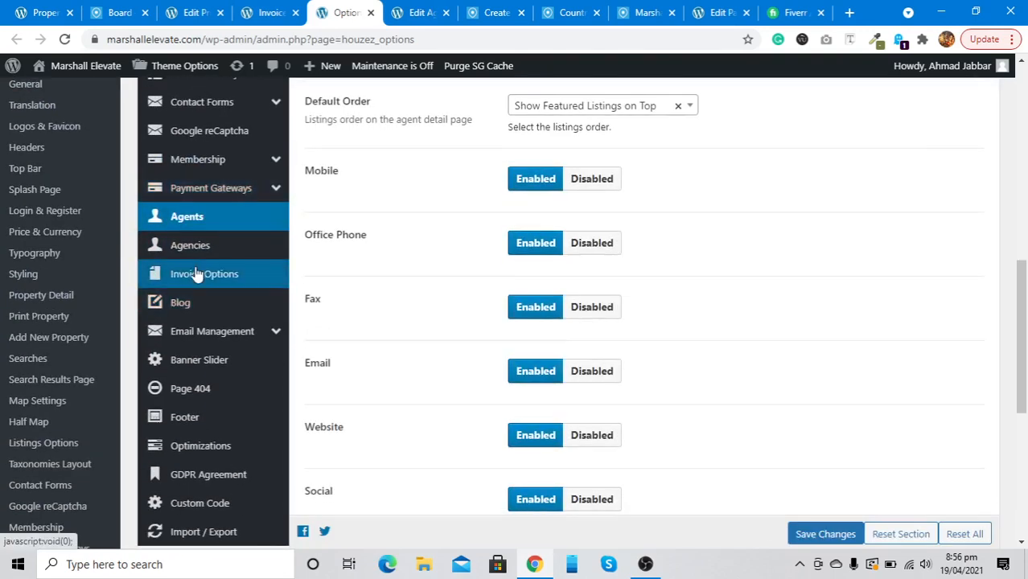
Remove the company logo in Invoice Options
{"action": "left_click", "coordinate": [197, 275]}
{"action": "scroll", "coordinate": [388, 221], "scroll_direction": "up", "scroll_amount": 10}
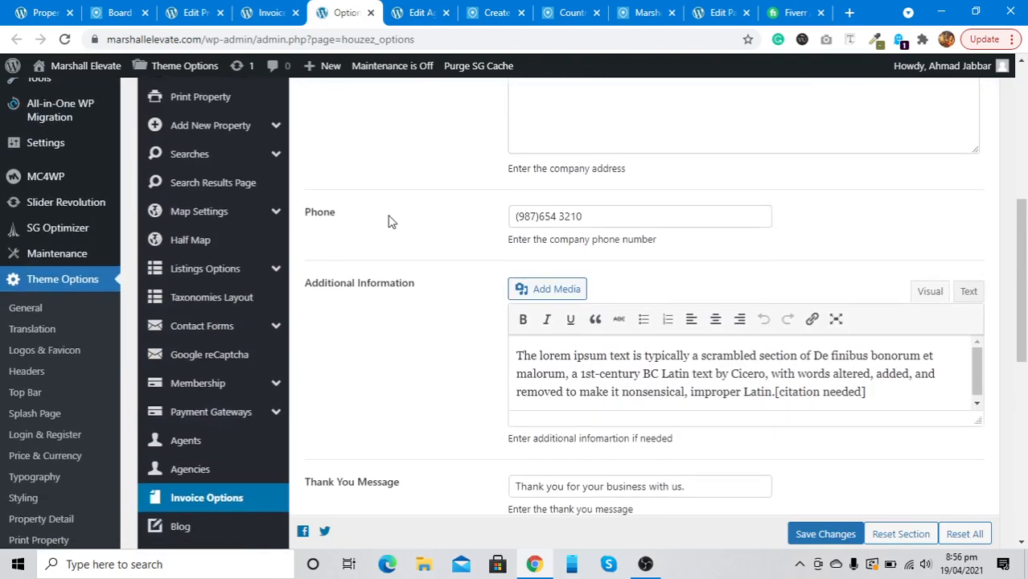
{"action": "scroll", "coordinate": [388, 220], "scroll_direction": "up", "scroll_amount": 1}
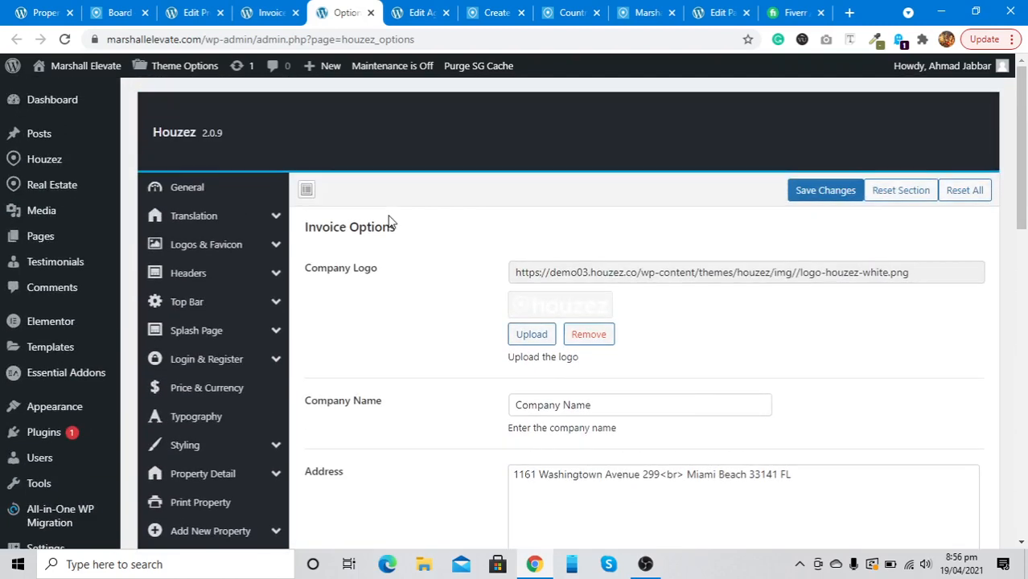
{"action": "left_click", "coordinate": [588, 334]}
{"action": "scroll", "coordinate": [334, 332], "scroll_direction": "down", "scroll_amount": 4}
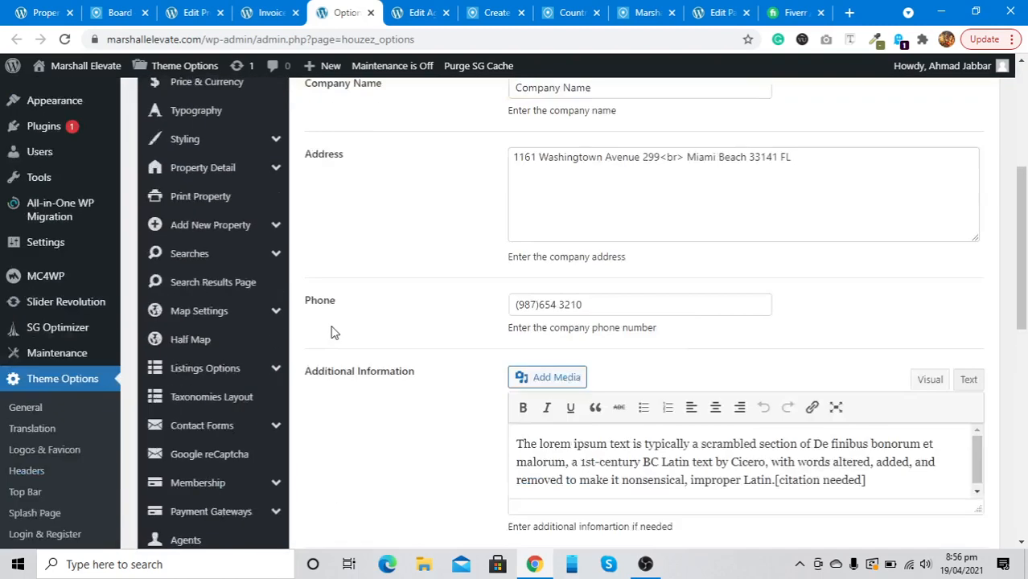
{"action": "scroll", "coordinate": [335, 332], "scroll_direction": "down", "scroll_amount": 5}
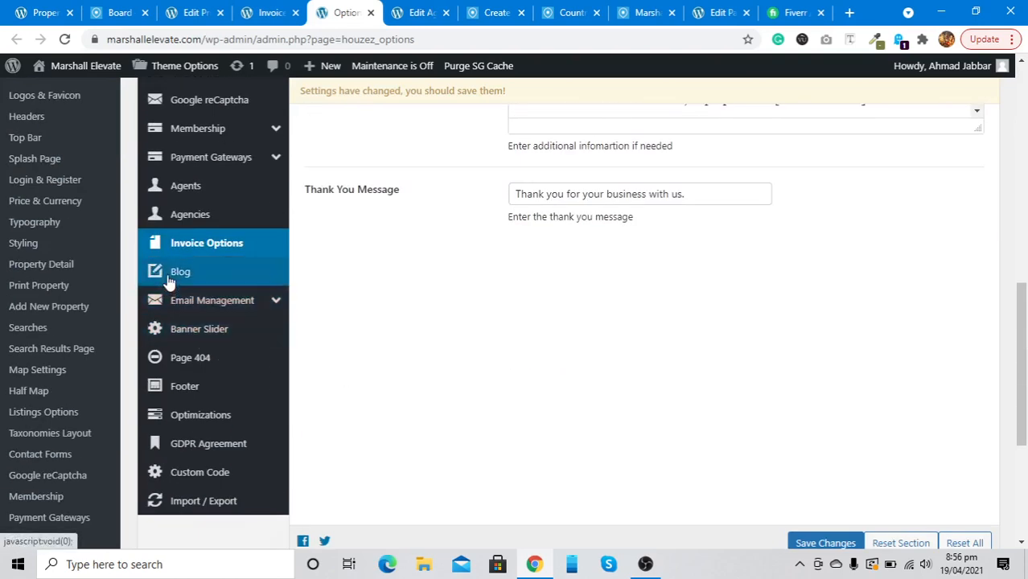
Look over the Blog options, then bring up the Email Management settings
{"action": "left_click", "coordinate": [169, 276]}
{"action": "scroll", "coordinate": [367, 276], "scroll_direction": "up", "scroll_amount": 5}
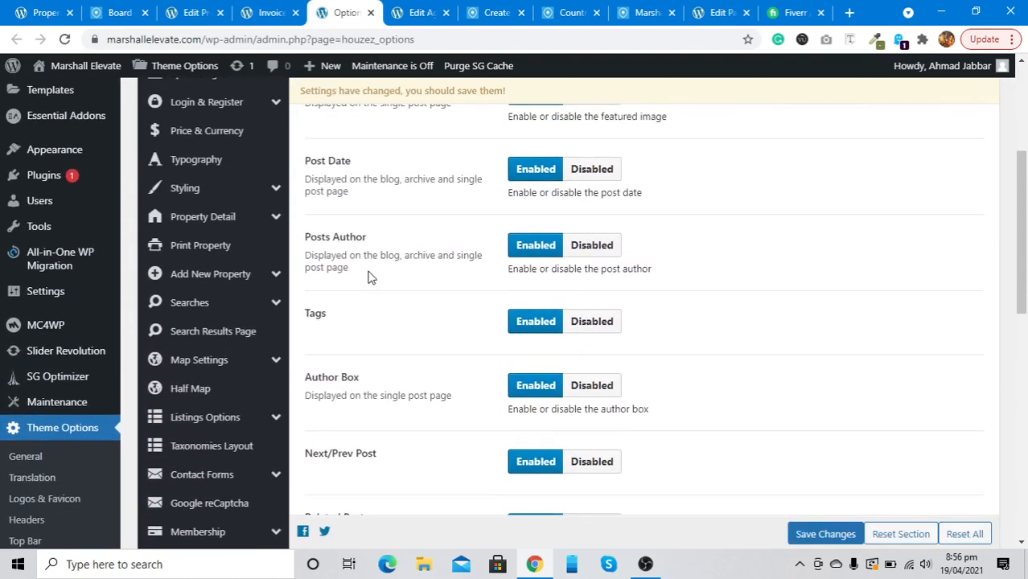
{"action": "scroll", "coordinate": [369, 275], "scroll_direction": "up", "scroll_amount": 3}
{"action": "scroll", "coordinate": [368, 274], "scroll_direction": "down", "scroll_amount": 5}
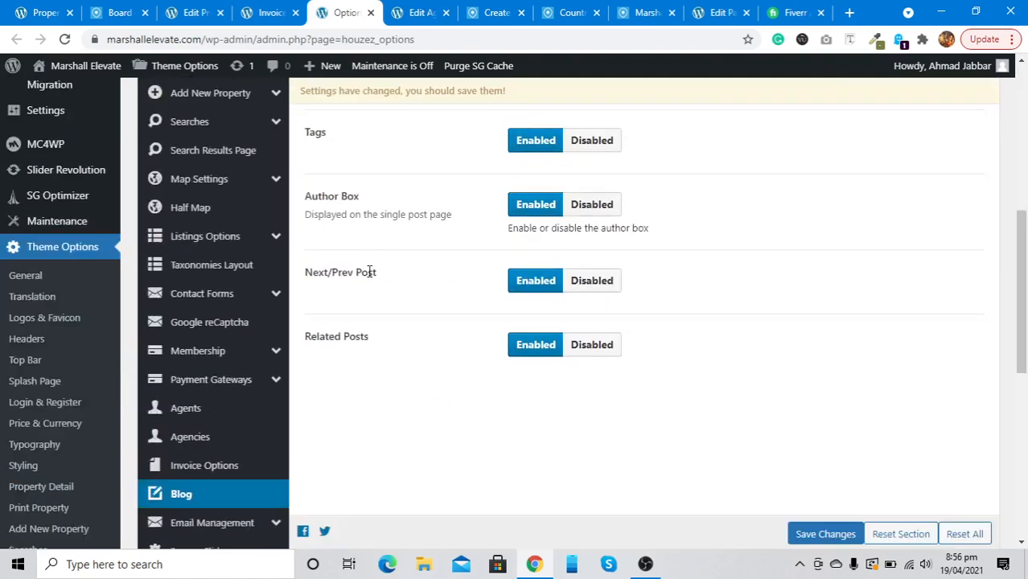
{"action": "scroll", "coordinate": [368, 273], "scroll_direction": "down", "scroll_amount": 6}
{"action": "scroll", "coordinate": [367, 276], "scroll_direction": "up", "scroll_amount": 4}
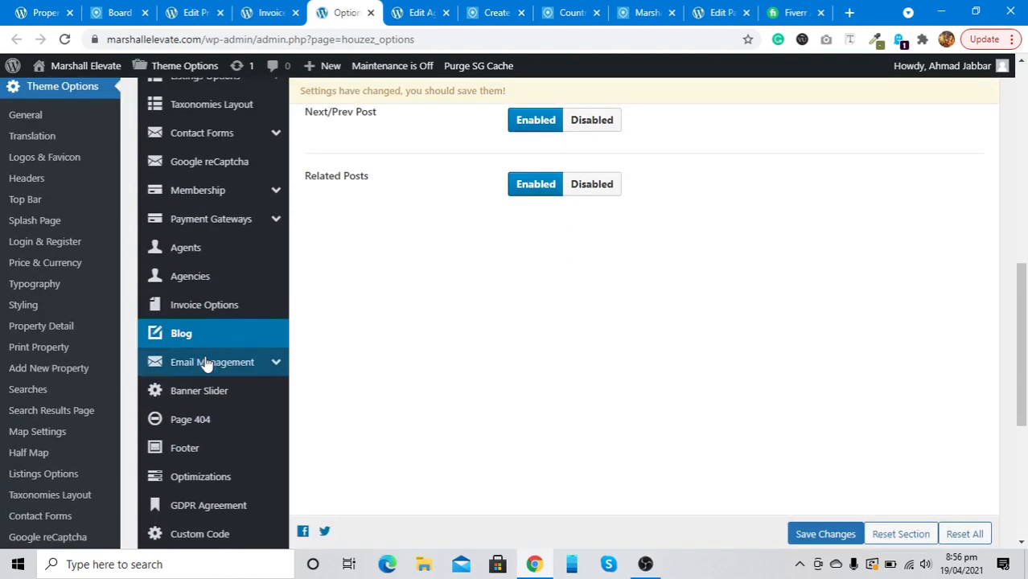
{"action": "left_click", "coordinate": [206, 364]}
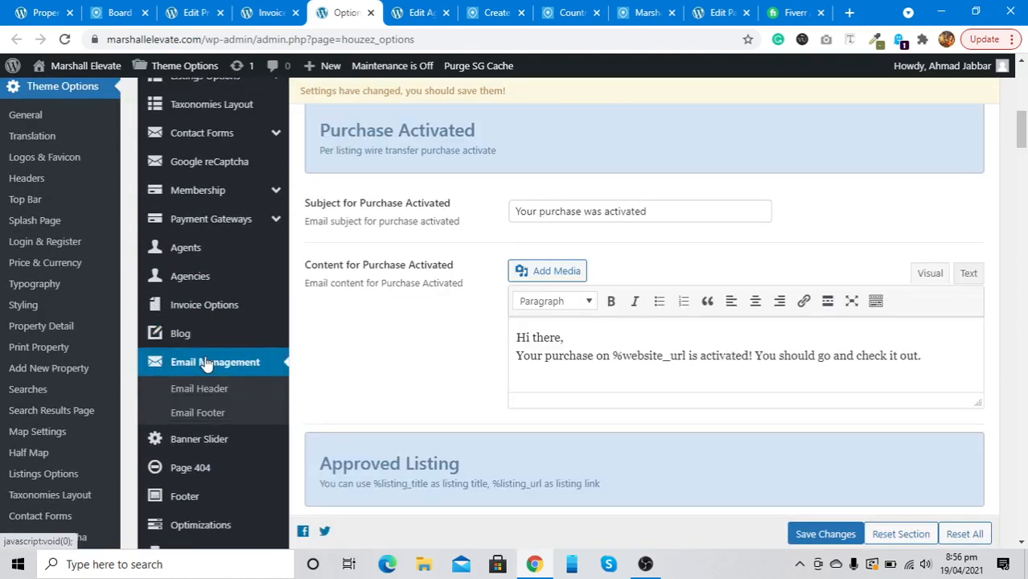
{"action": "scroll", "coordinate": [383, 298], "scroll_direction": "up", "scroll_amount": 2}
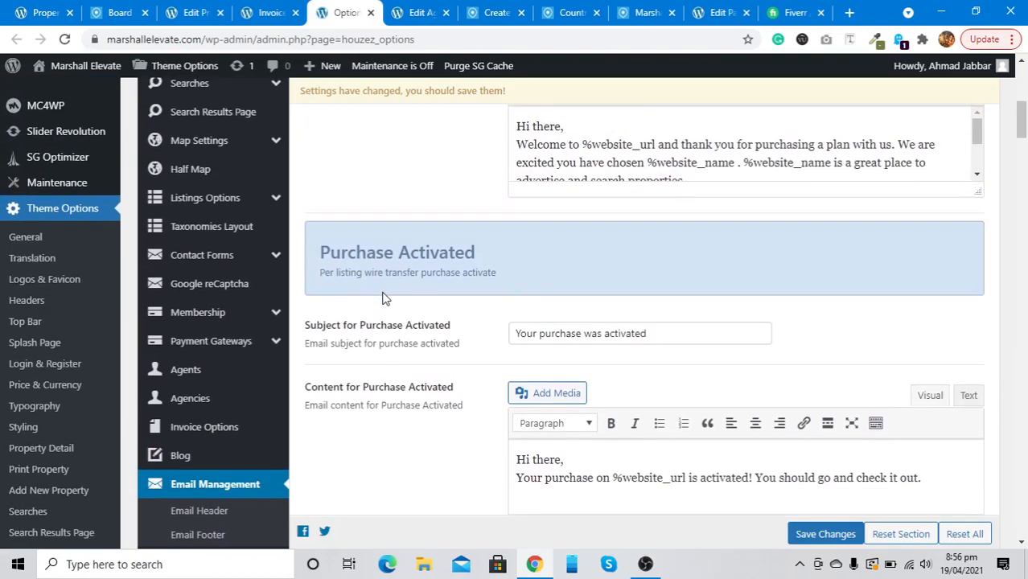
{"action": "scroll", "coordinate": [375, 317], "scroll_direction": "up", "scroll_amount": 6}
{"action": "scroll", "coordinate": [379, 317], "scroll_direction": "down", "scroll_amount": 8}
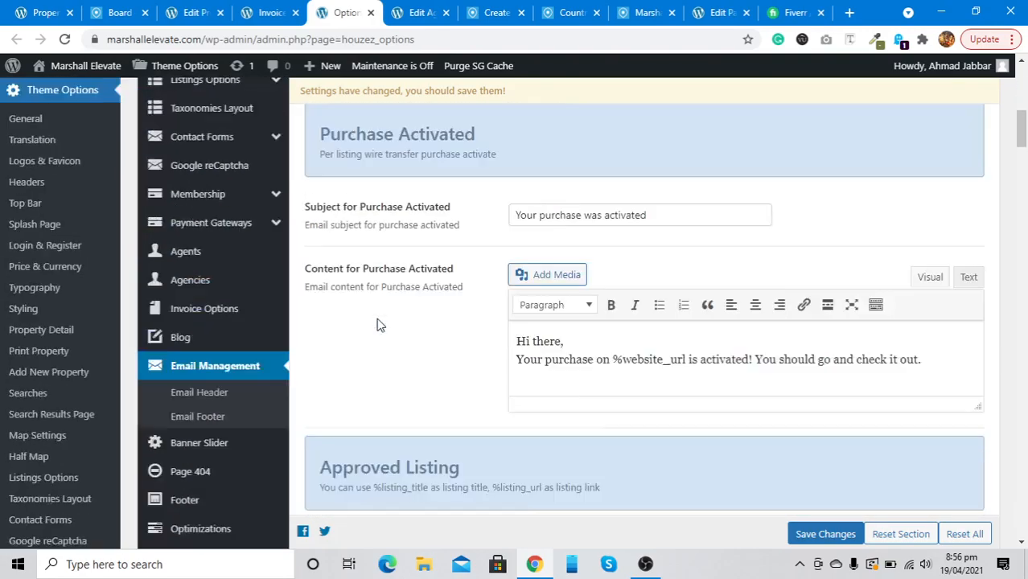
{"action": "scroll", "coordinate": [378, 325], "scroll_direction": "up", "scroll_amount": 10}
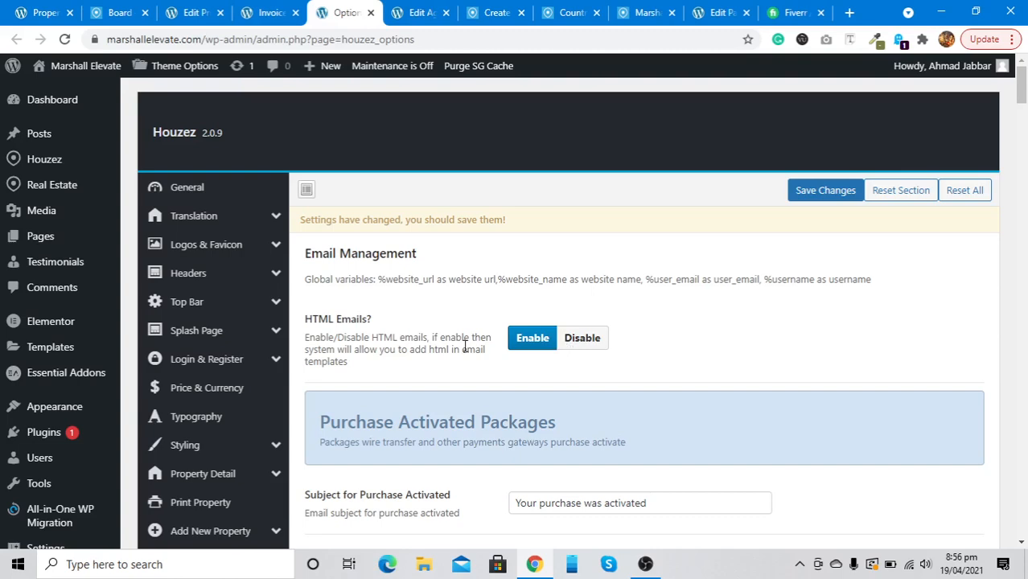
{"action": "scroll", "coordinate": [464, 346], "scroll_direction": "down", "scroll_amount": 6}
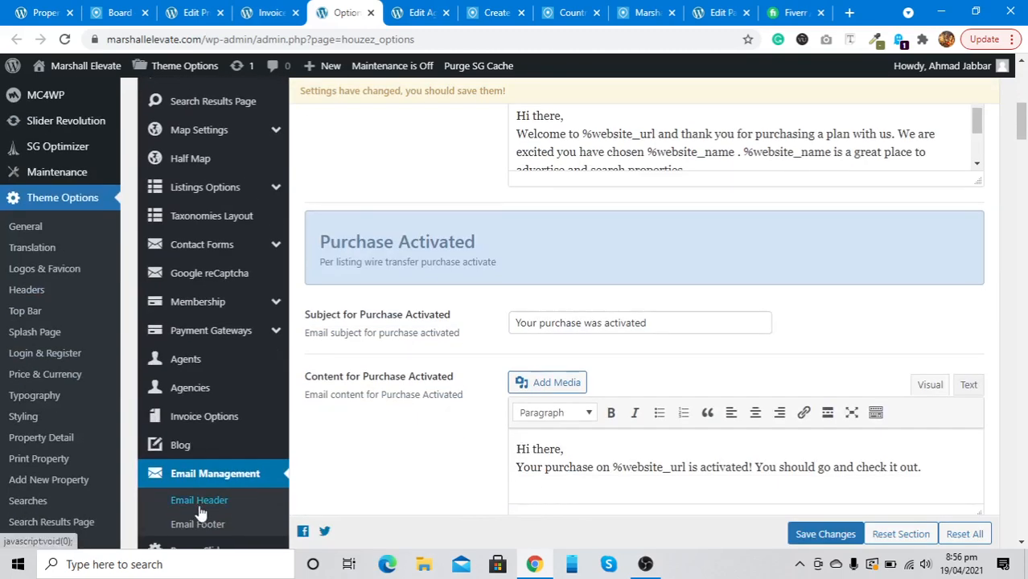
{"action": "scroll", "coordinate": [200, 513], "scroll_direction": "down", "scroll_amount": 3}
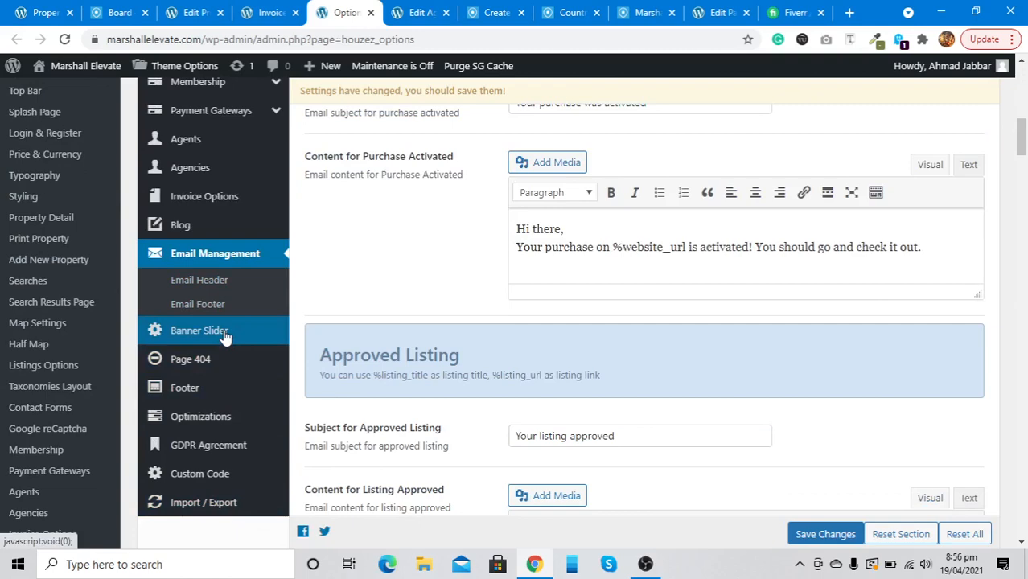
{"action": "scroll", "coordinate": [216, 258], "scroll_direction": "up", "scroll_amount": 2}
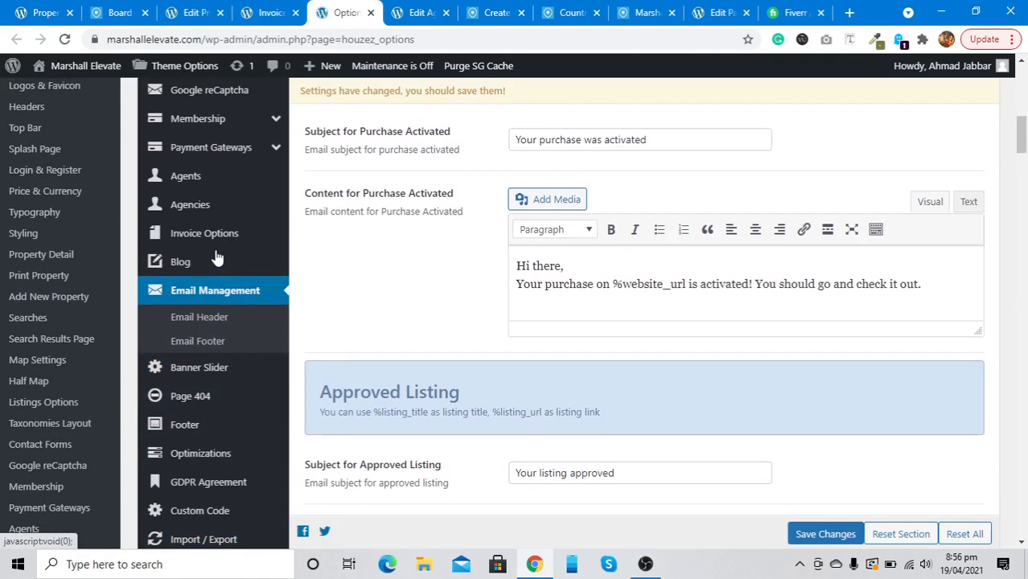
{"action": "scroll", "coordinate": [215, 257], "scroll_direction": "up", "scroll_amount": 2}
{"action": "scroll", "coordinate": [211, 298], "scroll_direction": "down", "scroll_amount": 3}
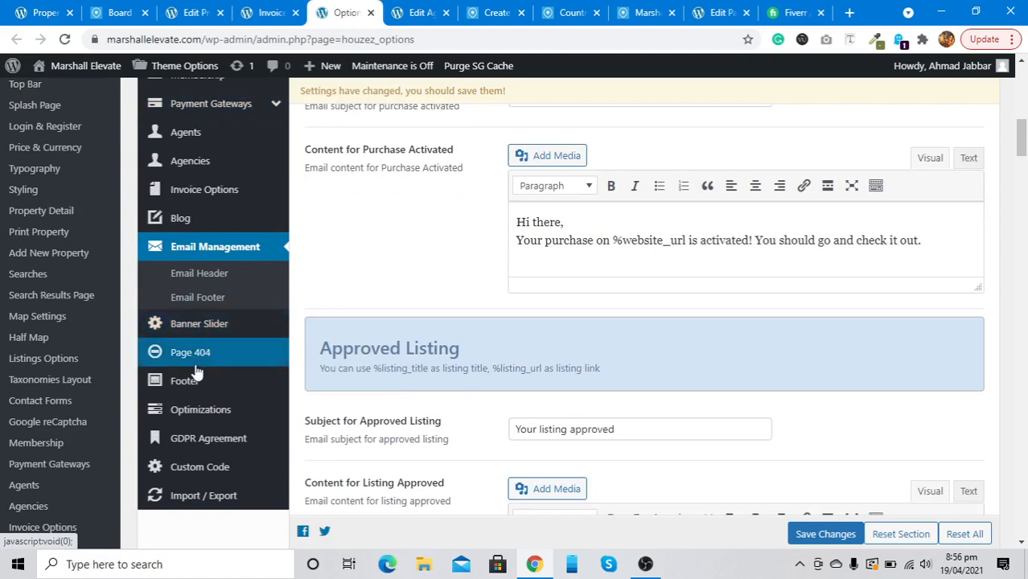
{"action": "scroll", "coordinate": [199, 225], "scroll_direction": "up", "scroll_amount": 2}
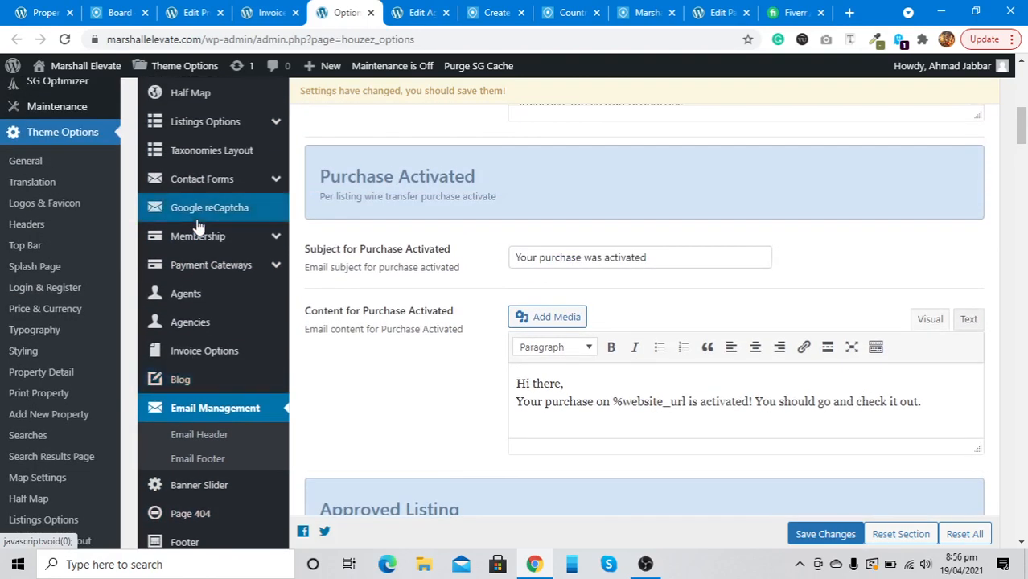
{"action": "scroll", "coordinate": [198, 225], "scroll_direction": "up", "scroll_amount": 4}
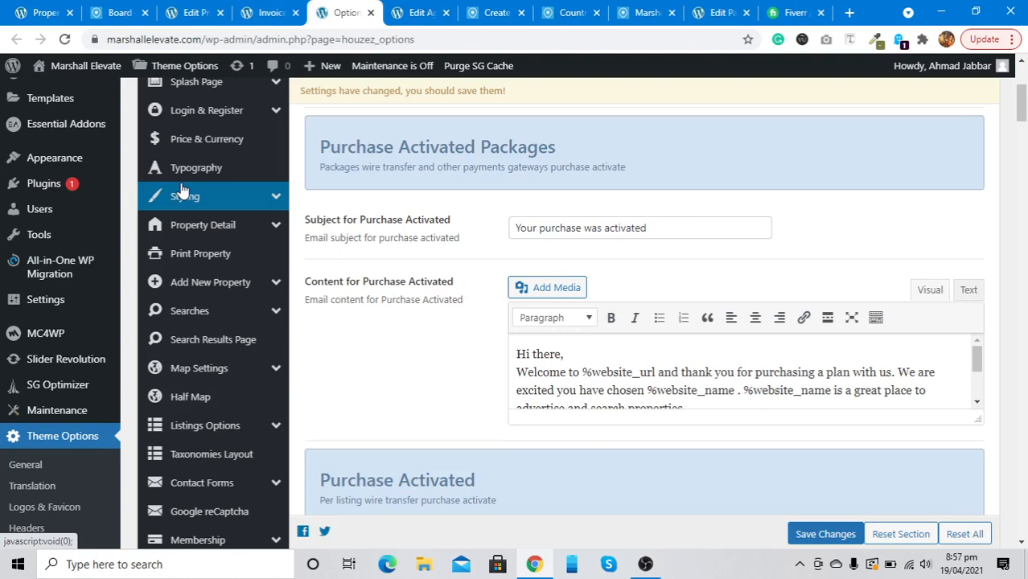
{"action": "scroll", "coordinate": [182, 190], "scroll_direction": "down", "scroll_amount": 2}
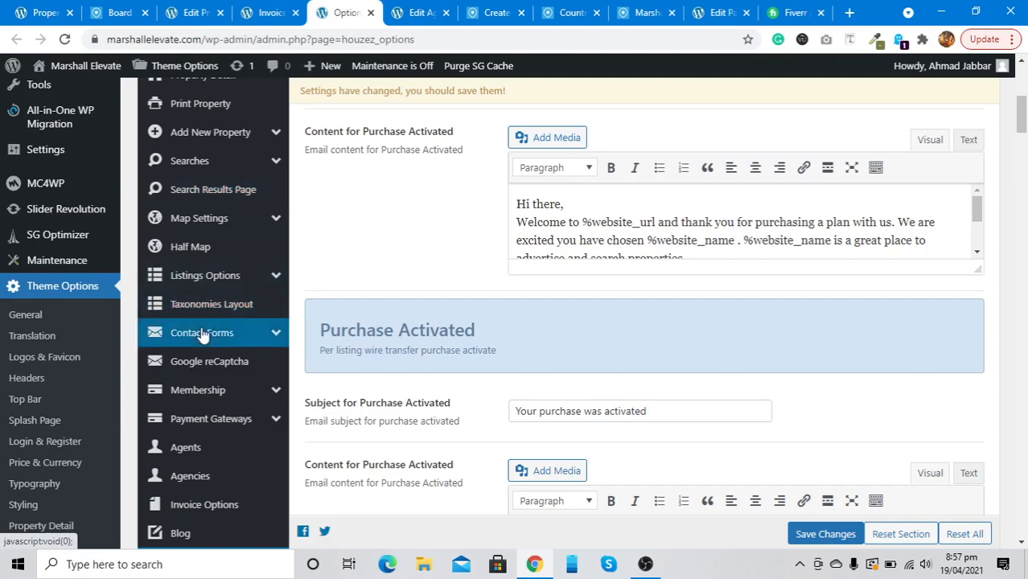
{"action": "scroll", "coordinate": [202, 333], "scroll_direction": "down", "scroll_amount": 2}
{"action": "scroll", "coordinate": [202, 334], "scroll_direction": "down", "scroll_amount": 4}
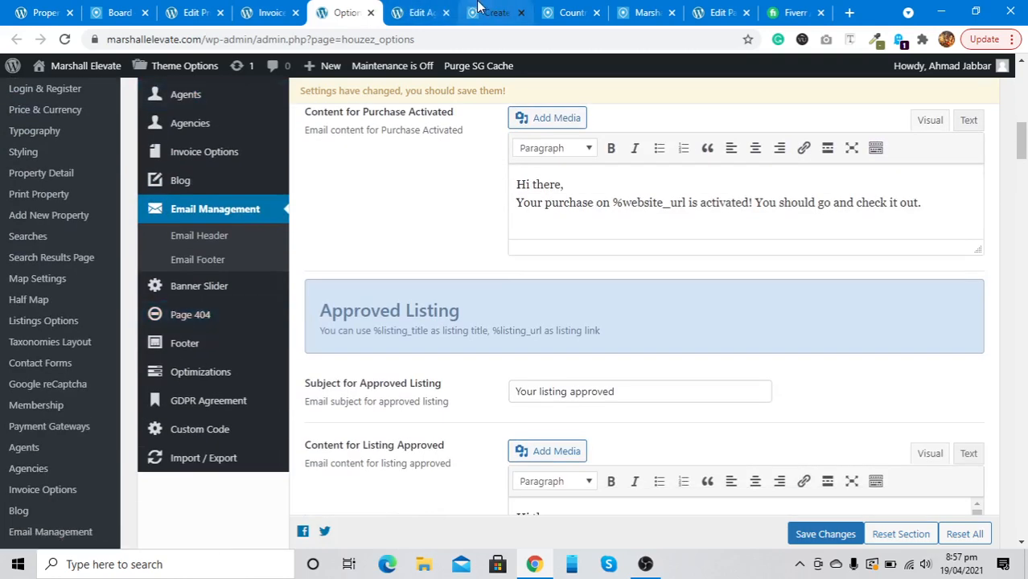
Search 'HOUZEZ THEME' from the address bar and pick the houzez theme documentation suggestion
{"action": "left_click", "coordinate": [702, 9]}
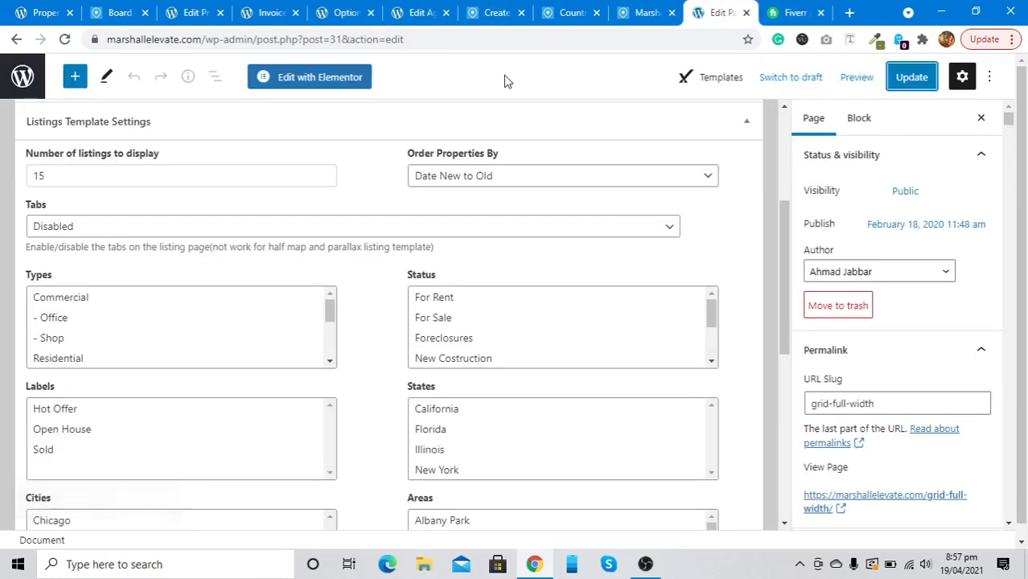
{"action": "left_click", "coordinate": [500, 38]}
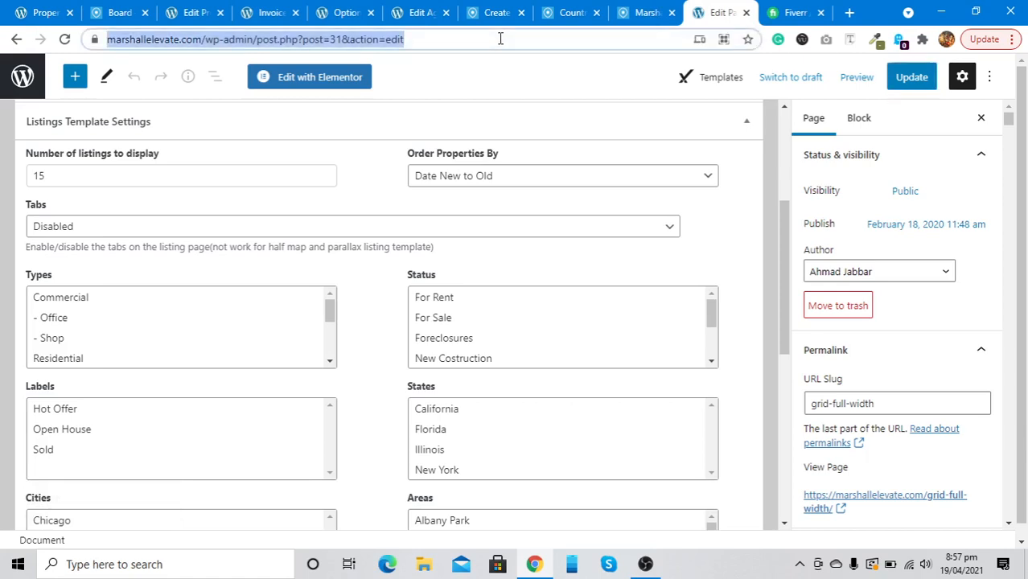
{"action": "type", "text": "HOU"}
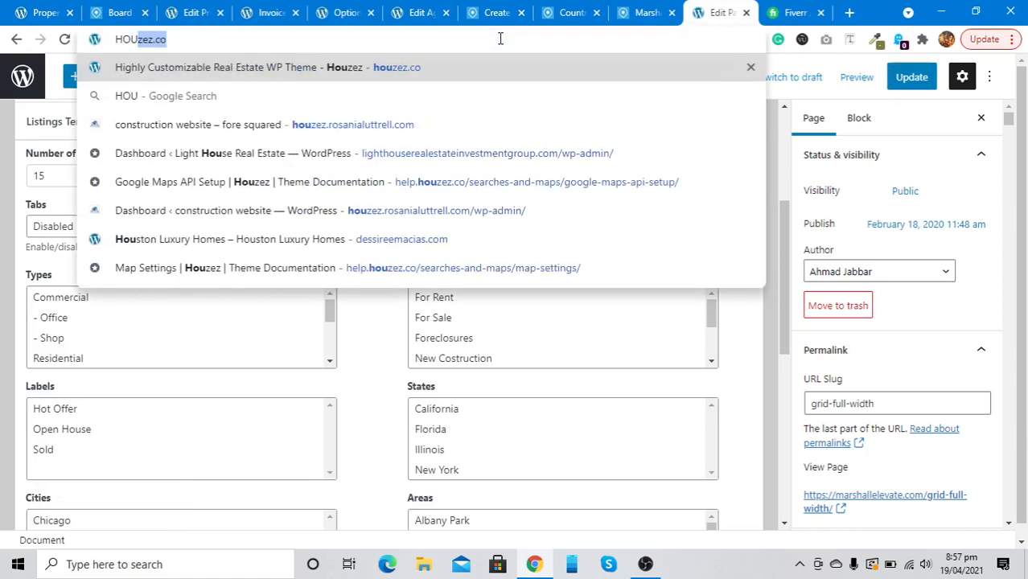
{"action": "type", "text": "ZEZ "}
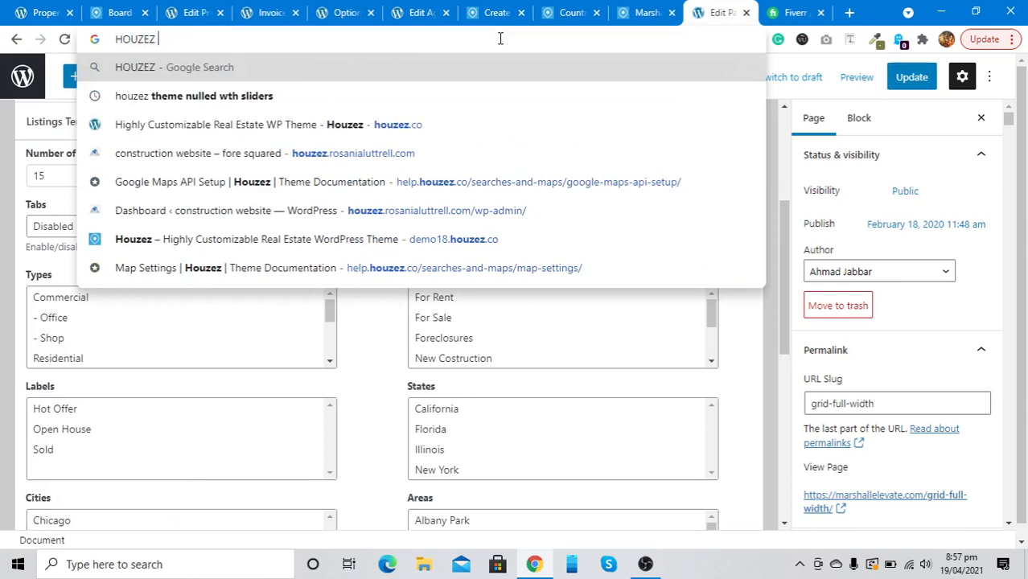
{"action": "type", "text": "THEME"}
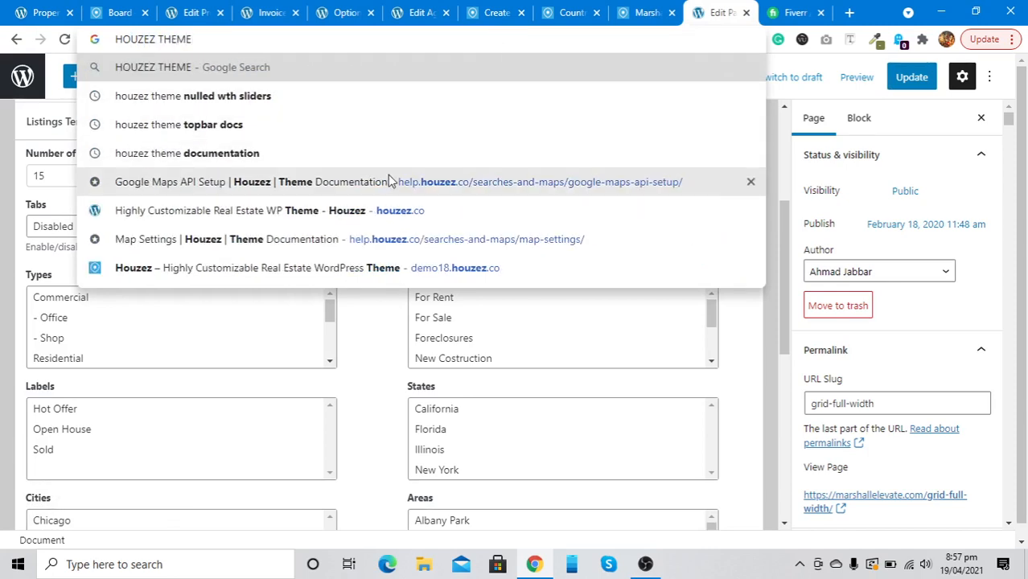
{"action": "left_click", "coordinate": [379, 153]}
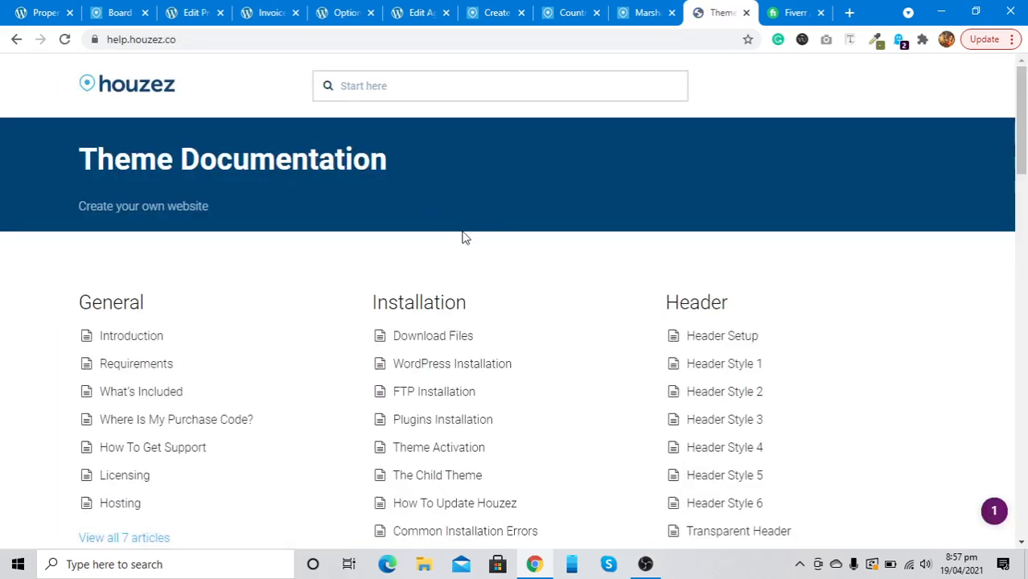
Scroll to the Membership section and open the Front-end Submission Page article
{"action": "scroll", "coordinate": [462, 236], "scroll_direction": "down", "scroll_amount": 2}
{"action": "scroll", "coordinate": [462, 236], "scroll_direction": "down", "scroll_amount": 2}
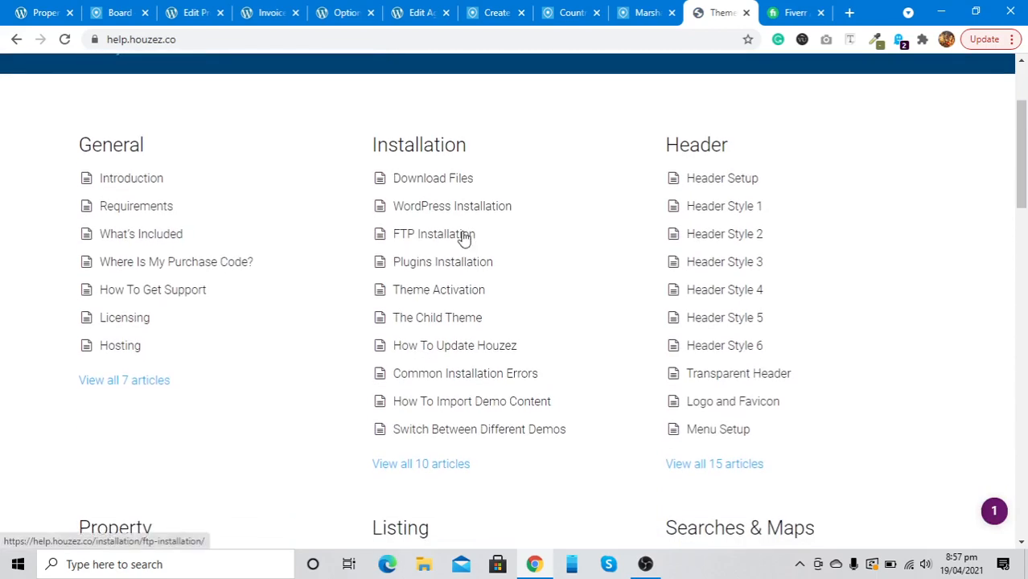
{"action": "scroll", "coordinate": [678, 193], "scroll_direction": "down", "scroll_amount": 3}
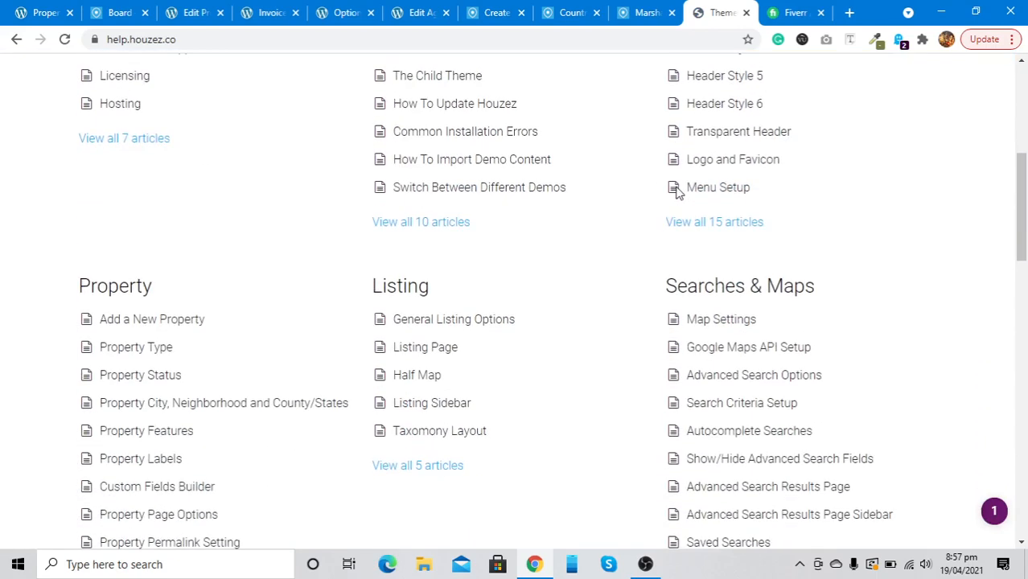
{"action": "scroll", "coordinate": [411, 376], "scroll_direction": "down", "scroll_amount": 4}
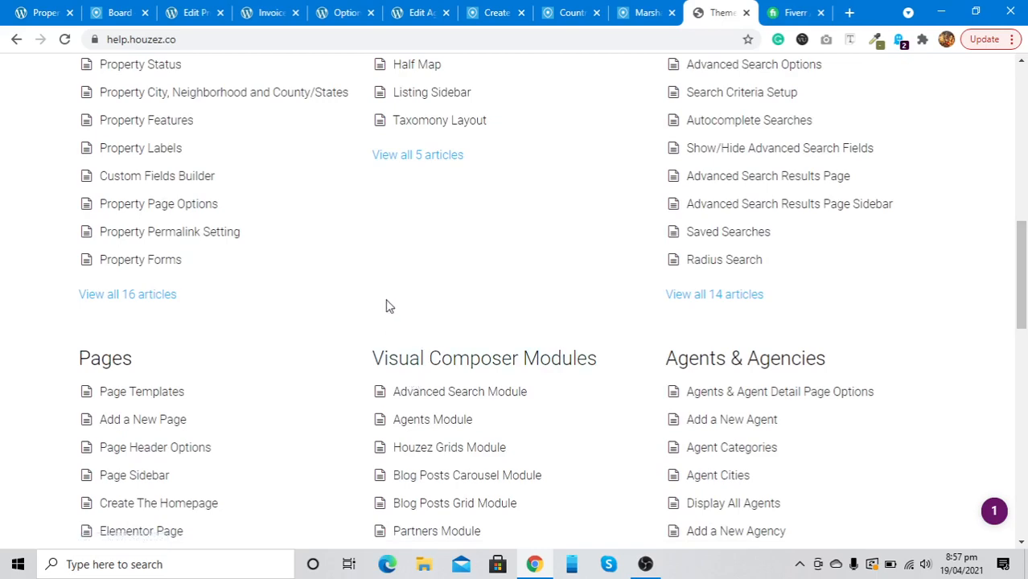
{"action": "scroll", "coordinate": [398, 265], "scroll_direction": "down", "scroll_amount": 4}
{"action": "scroll", "coordinate": [404, 252], "scroll_direction": "up", "scroll_amount": 1}
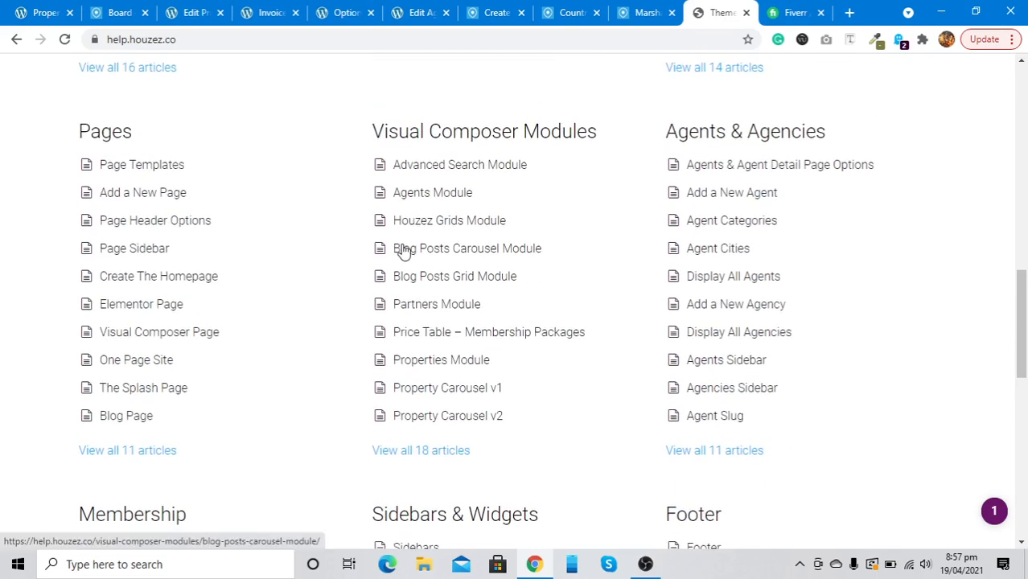
{"action": "scroll", "coordinate": [718, 195], "scroll_direction": "down", "scroll_amount": 2}
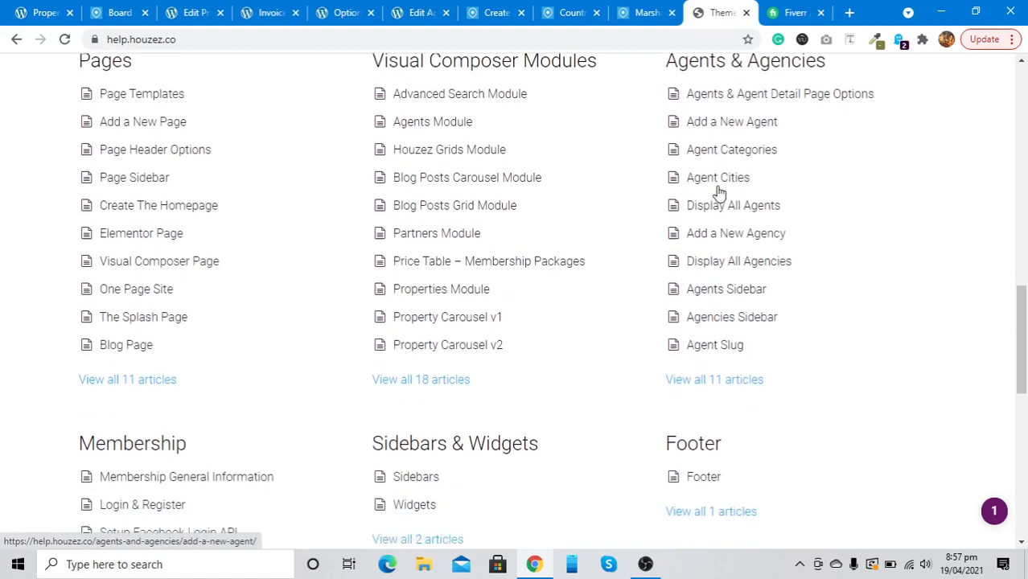
{"action": "scroll", "coordinate": [719, 193], "scroll_direction": "down", "scroll_amount": 3}
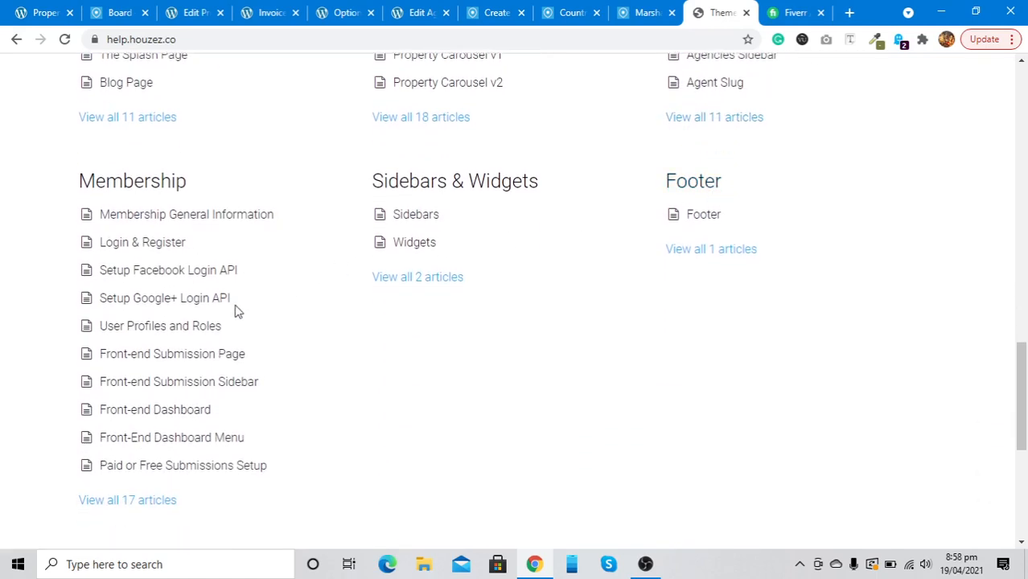
{"action": "left_click", "coordinate": [179, 364]}
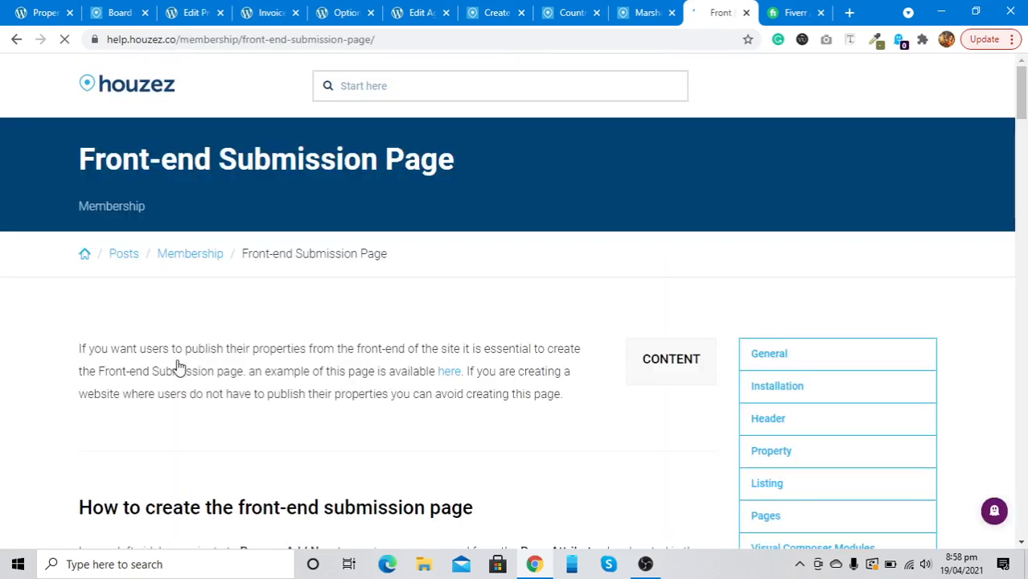
Read through the Front-end Submission Page article, return to the top, and switch to OBS
{"action": "scroll", "coordinate": [179, 366], "scroll_direction": "down", "scroll_amount": 4}
{"action": "scroll", "coordinate": [179, 366], "scroll_direction": "down", "scroll_amount": 5}
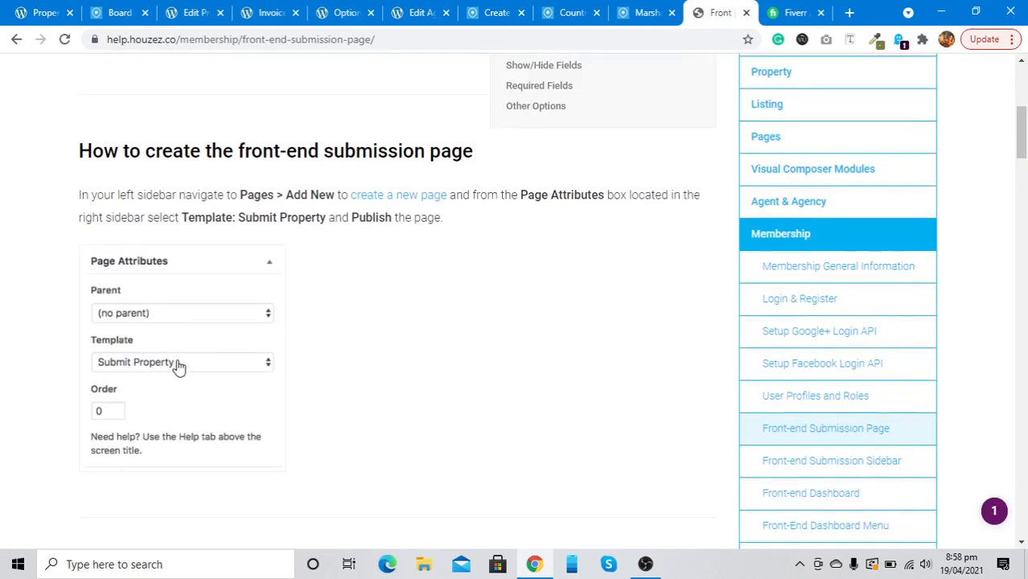
{"action": "scroll", "coordinate": [178, 368], "scroll_direction": "down", "scroll_amount": 8}
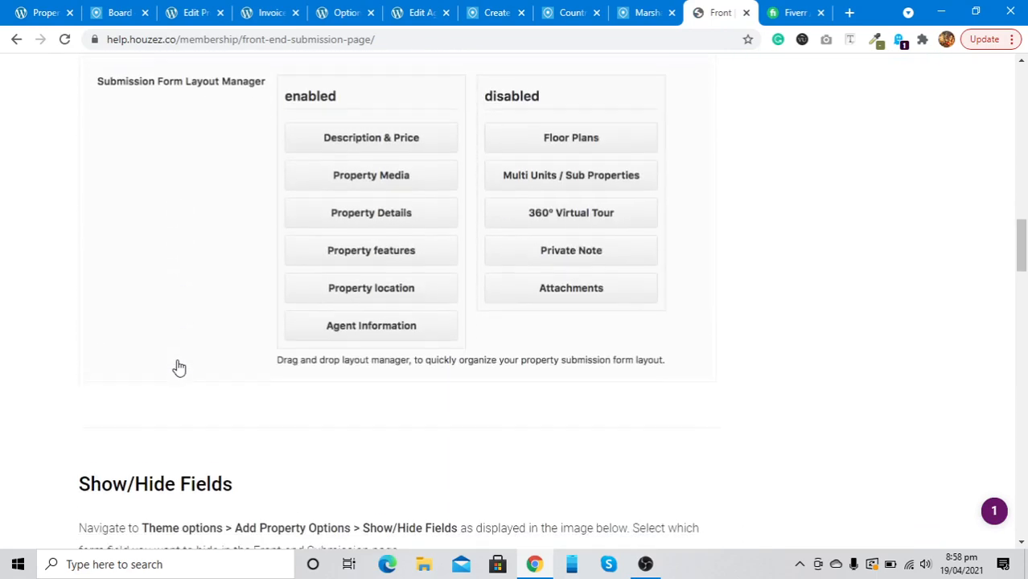
{"action": "scroll", "coordinate": [178, 367], "scroll_direction": "down", "scroll_amount": 10}
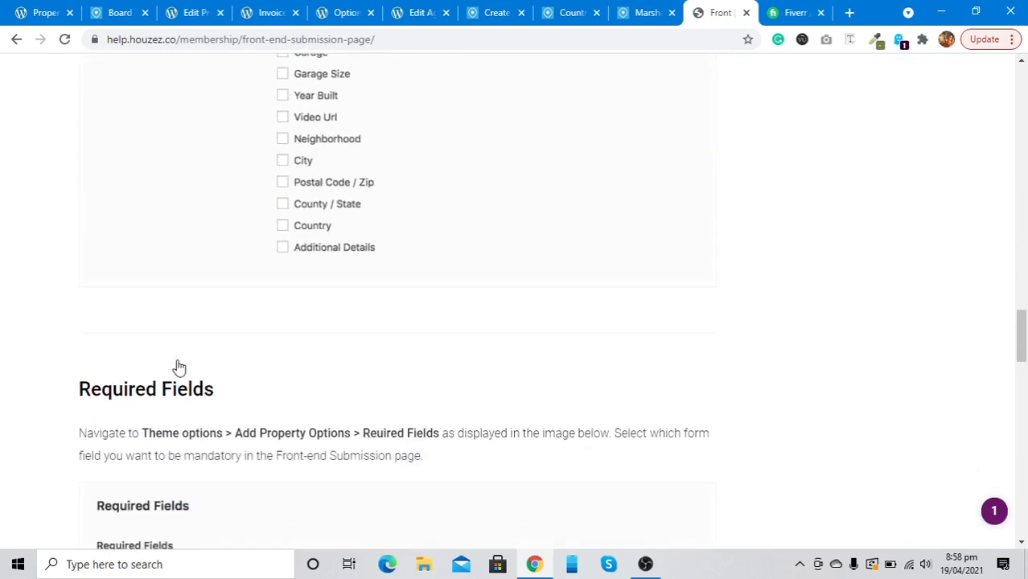
{"action": "scroll", "coordinate": [179, 367], "scroll_direction": "up", "scroll_amount": 5}
{"action": "scroll", "coordinate": [179, 367], "scroll_direction": "down", "scroll_amount": 7}
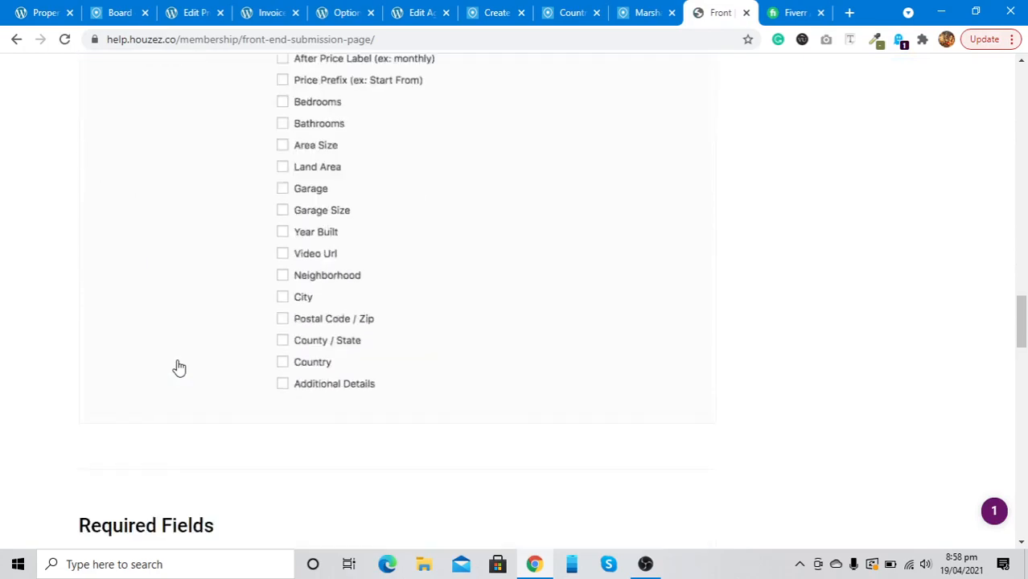
{"action": "scroll", "coordinate": [178, 367], "scroll_direction": "down", "scroll_amount": 12}
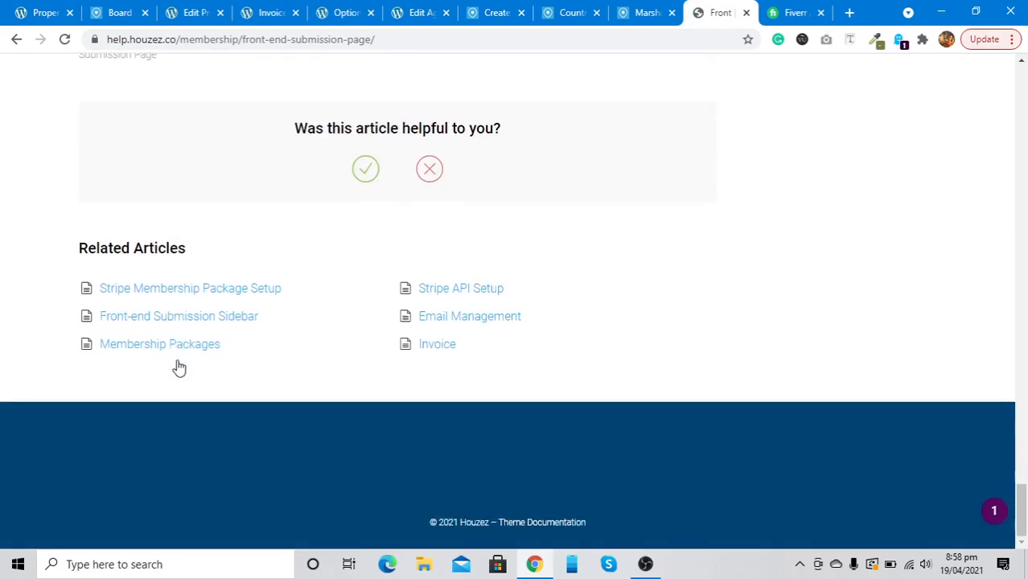
{"action": "scroll", "coordinate": [179, 368], "scroll_direction": "up", "scroll_amount": 8}
{"action": "scroll", "coordinate": [178, 367], "scroll_direction": "up", "scroll_amount": 20}
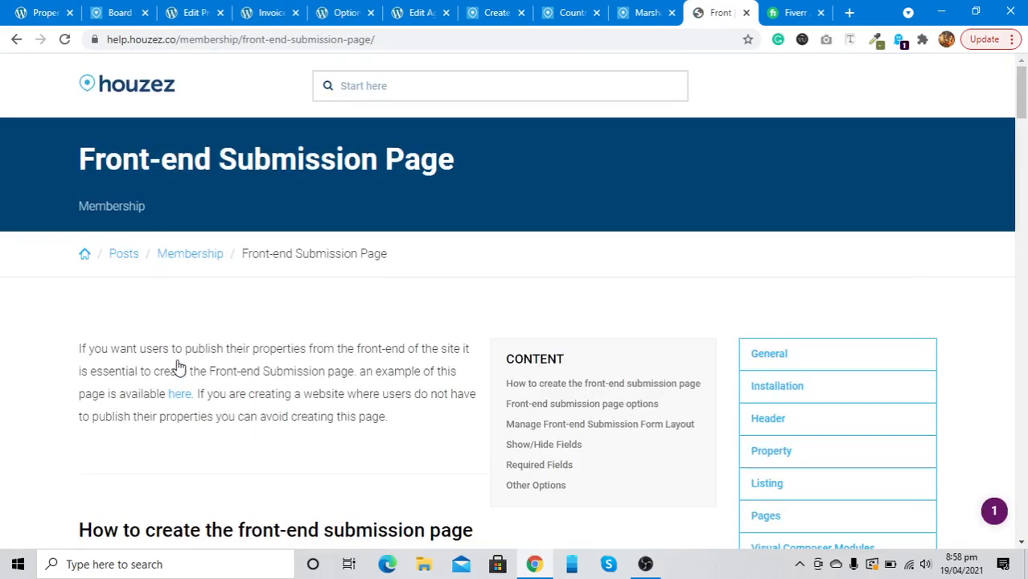
{"action": "left_click", "coordinate": [158, 101]}
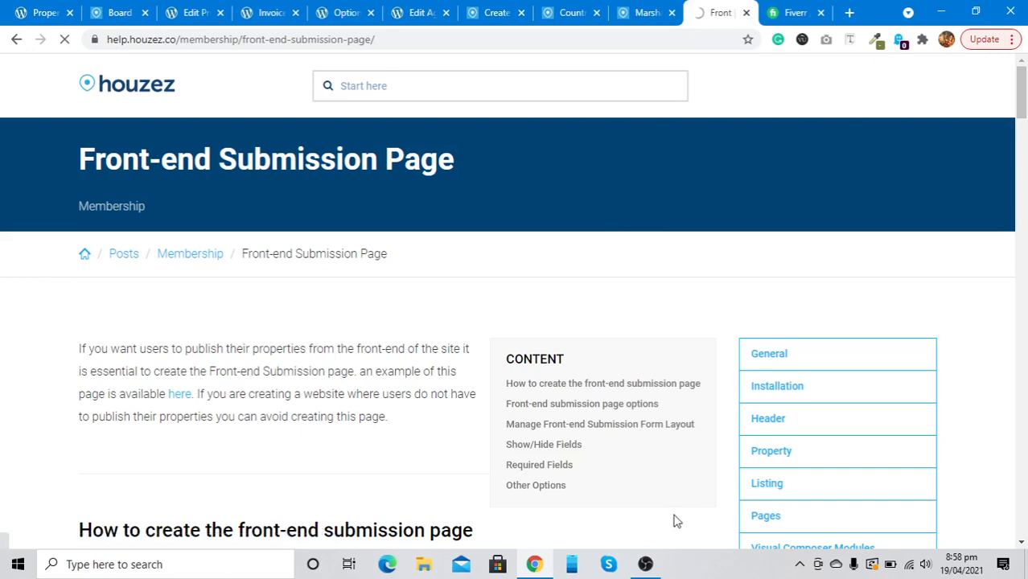
{"action": "left_click", "coordinate": [646, 567]}
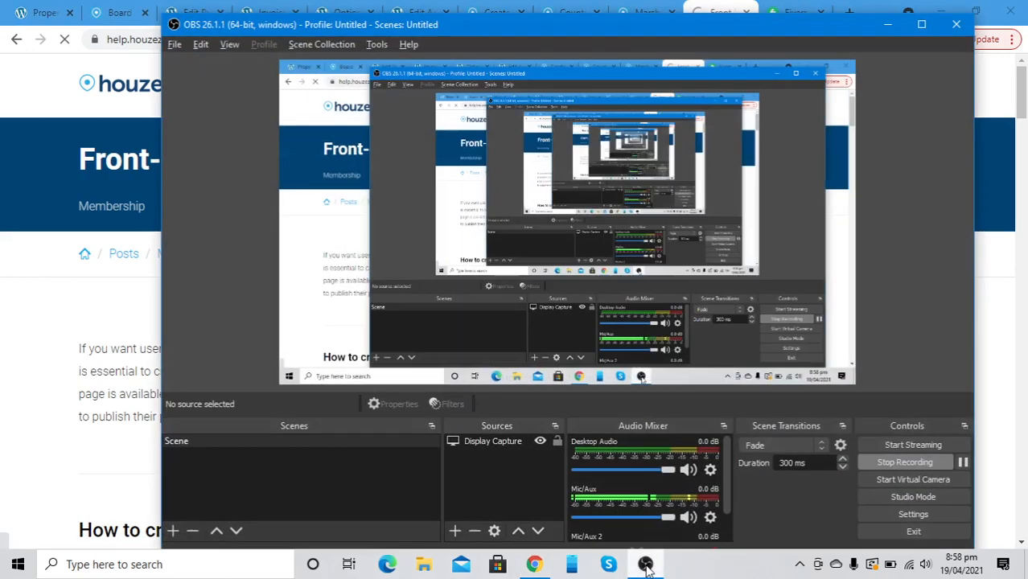